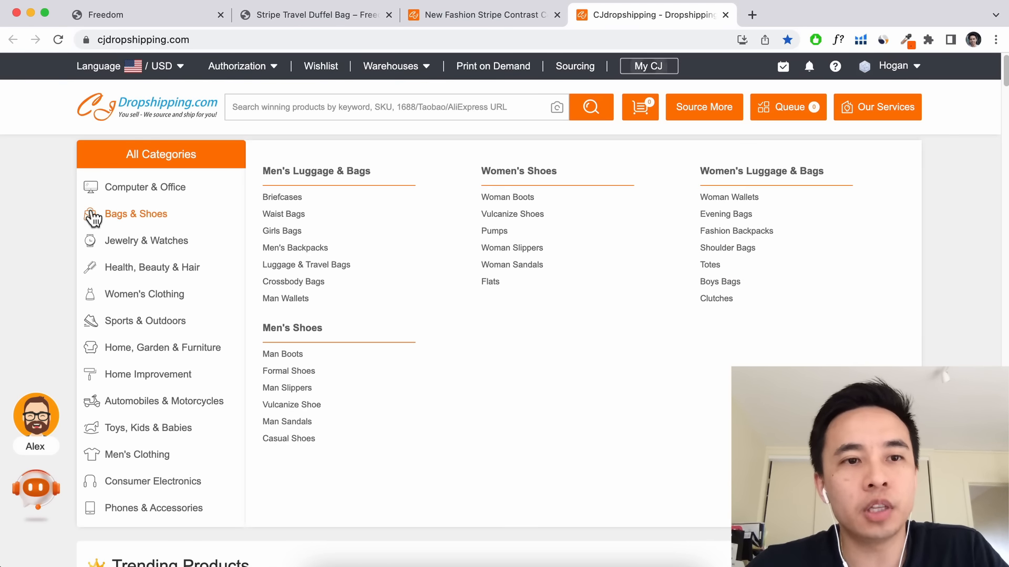
Browse several CJdropshipping category mega-menus, then switch to the Freedom store homepage.
mouse_move(142, 188)
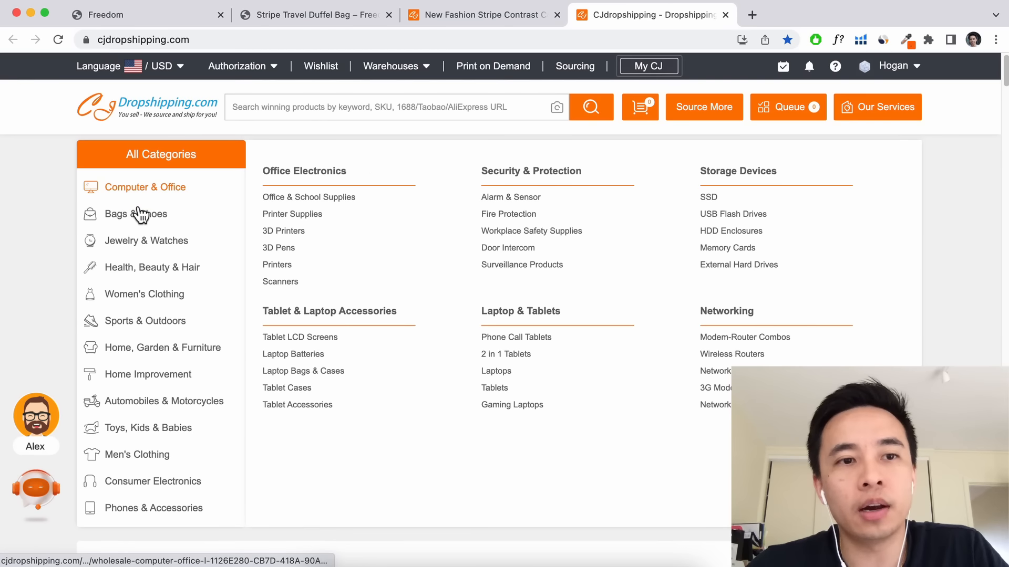
mouse_move(153, 283)
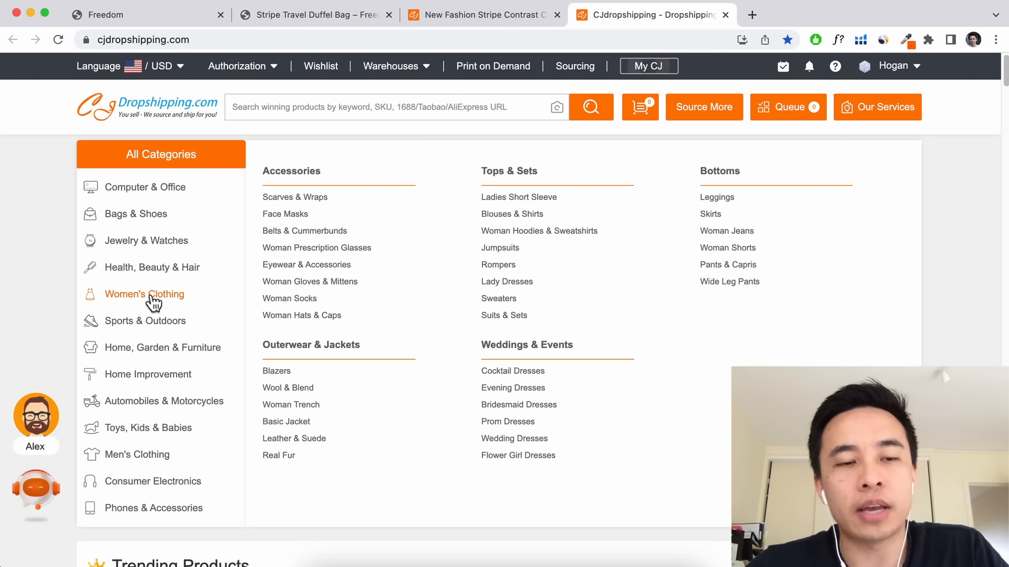
mouse_move(152, 324)
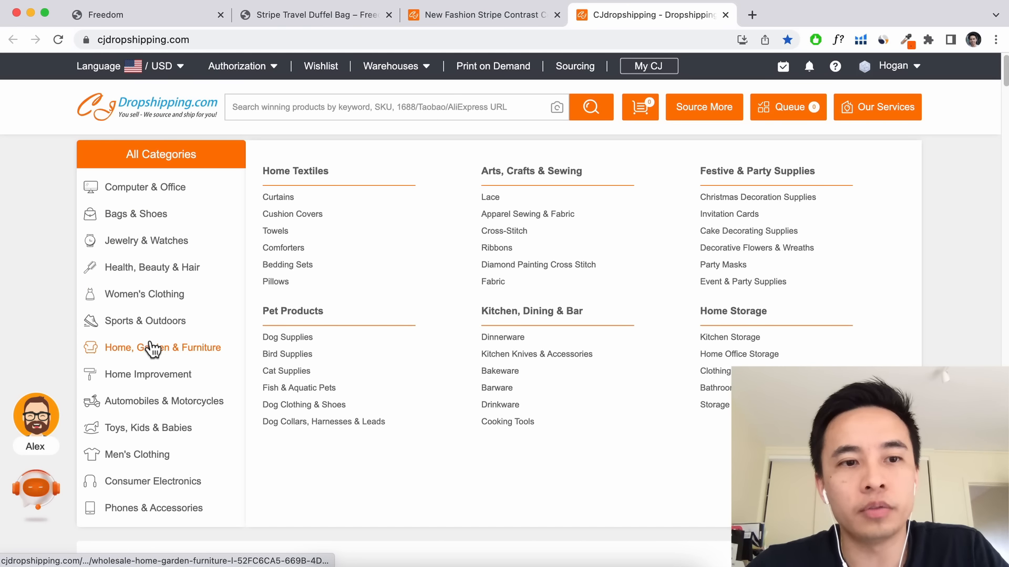
mouse_move(154, 410)
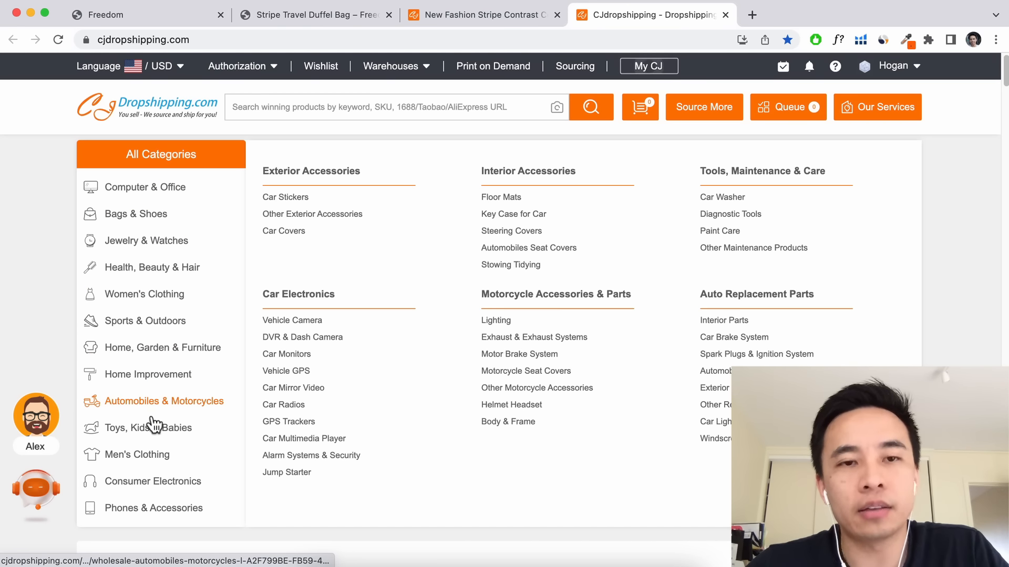
mouse_move(158, 211)
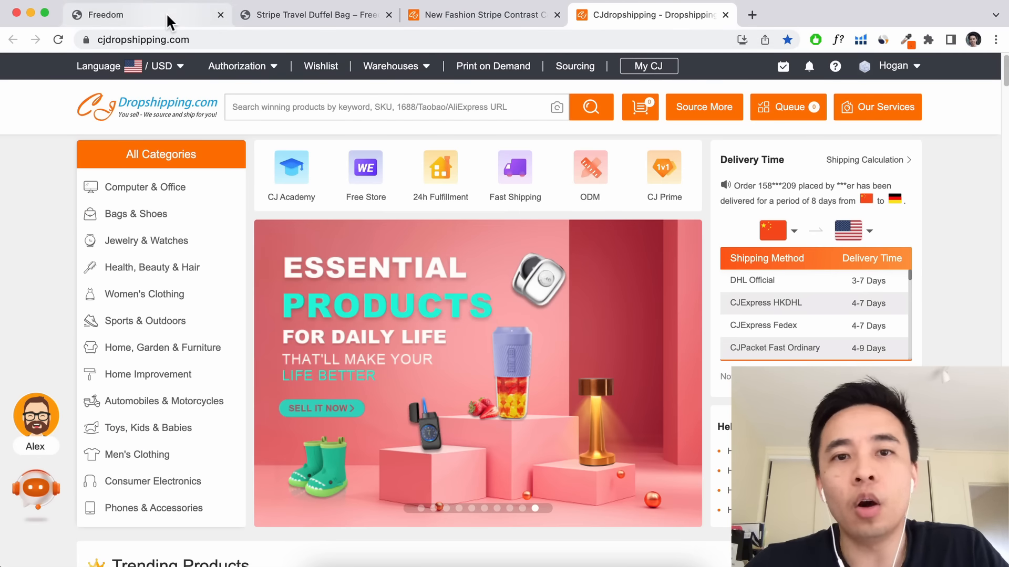
left_click(167, 16)
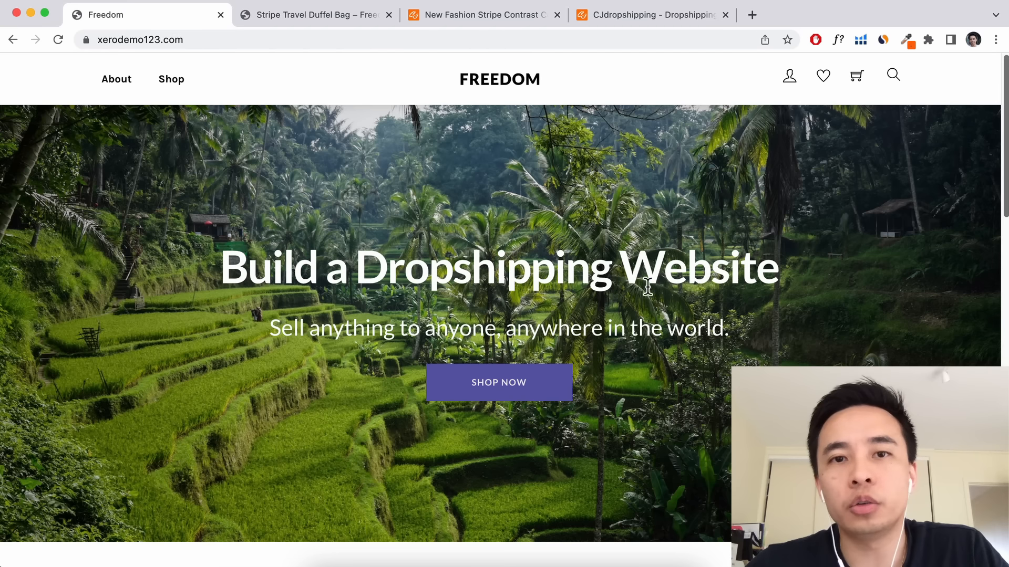
Scroll to the Freedom bag grid and bring up the striped bag's CJdropshipping supplier page.
scroll(724, 304, "down", 15)
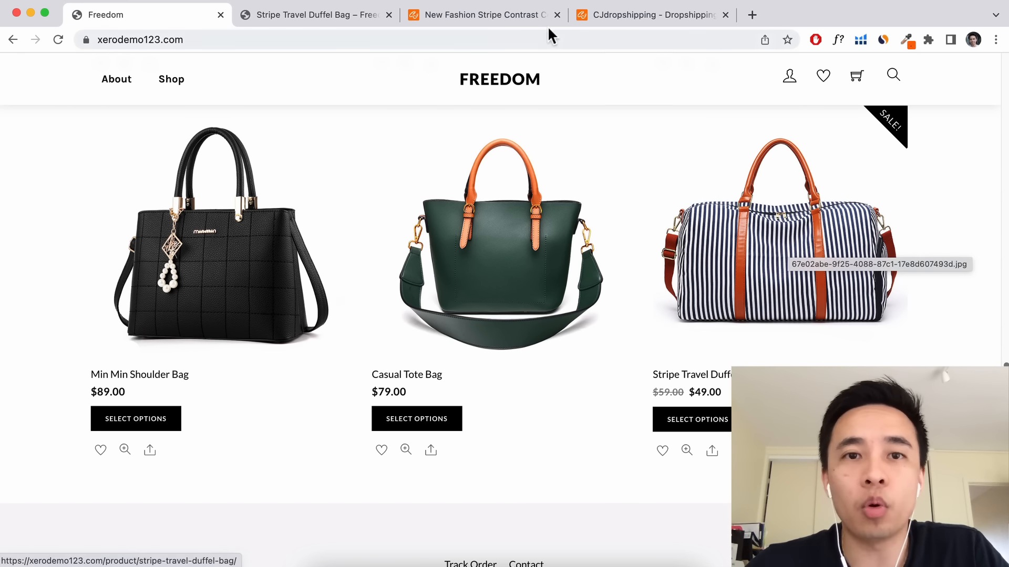
left_click(526, 20)
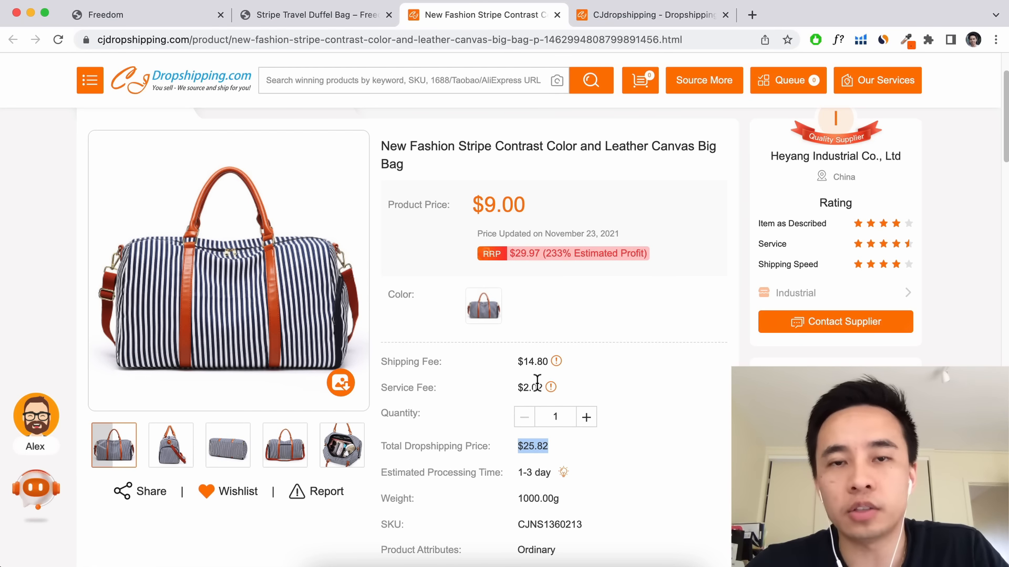
Highlight the $25.82 total dropshipping price, then return to the Freedom store's bag listing.
left_click(554, 447)
left_click_drag(555, 447, 514, 448)
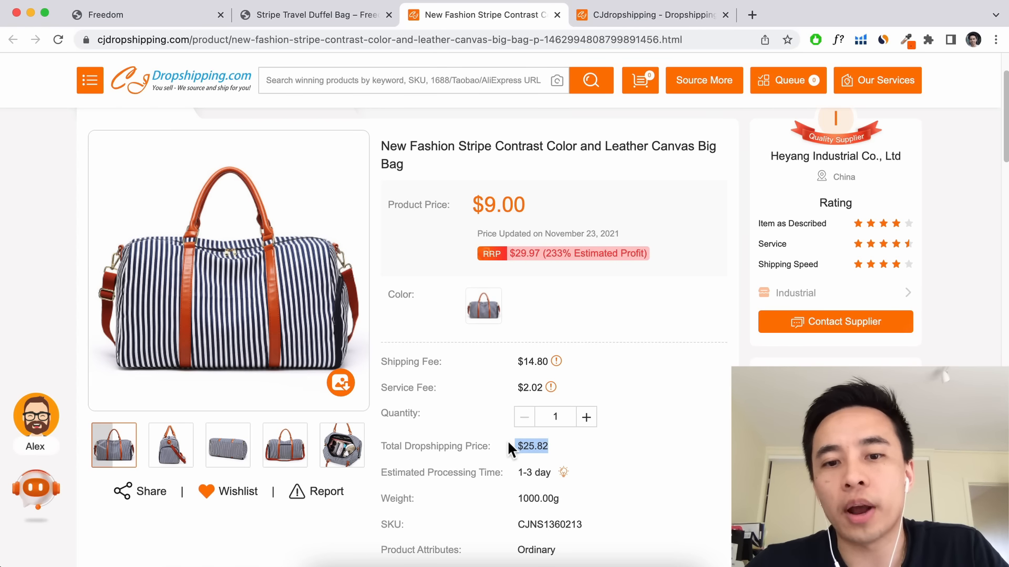
left_click(170, 20)
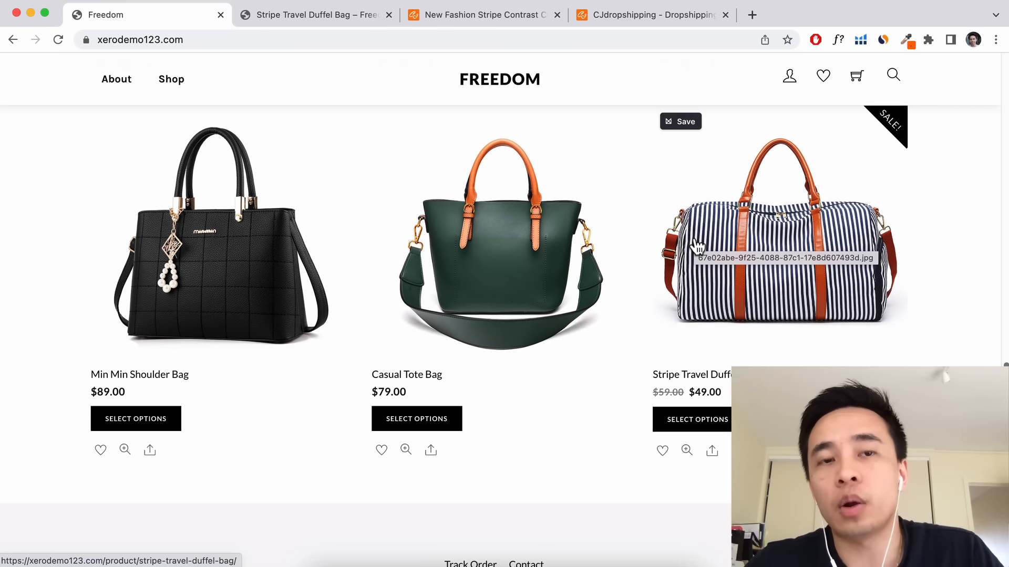
Scroll back up to the Freedom hero banner and switch to the CJdropshipping homepage.
scroll(658, 228, "up", 10)
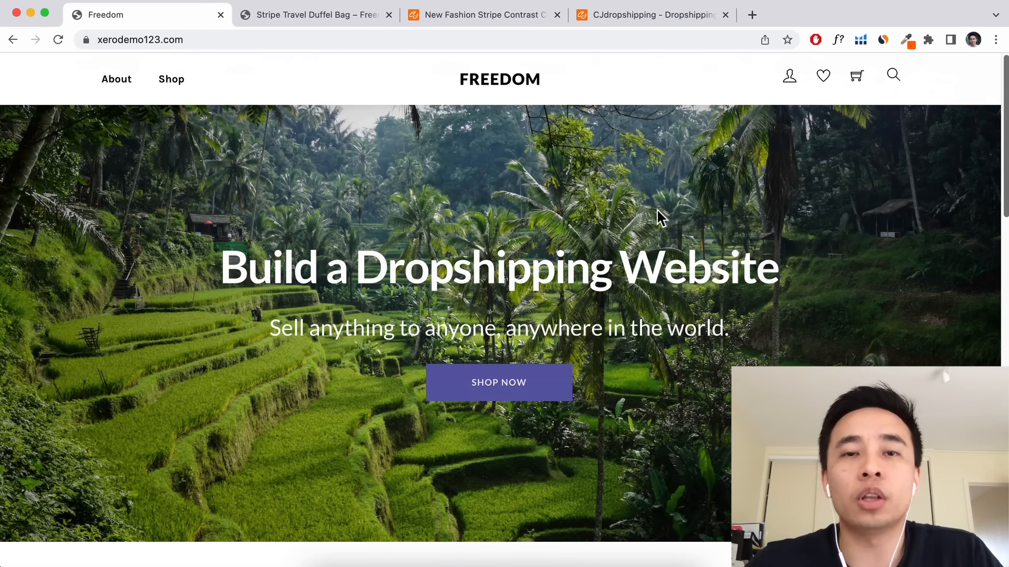
left_click(648, 22)
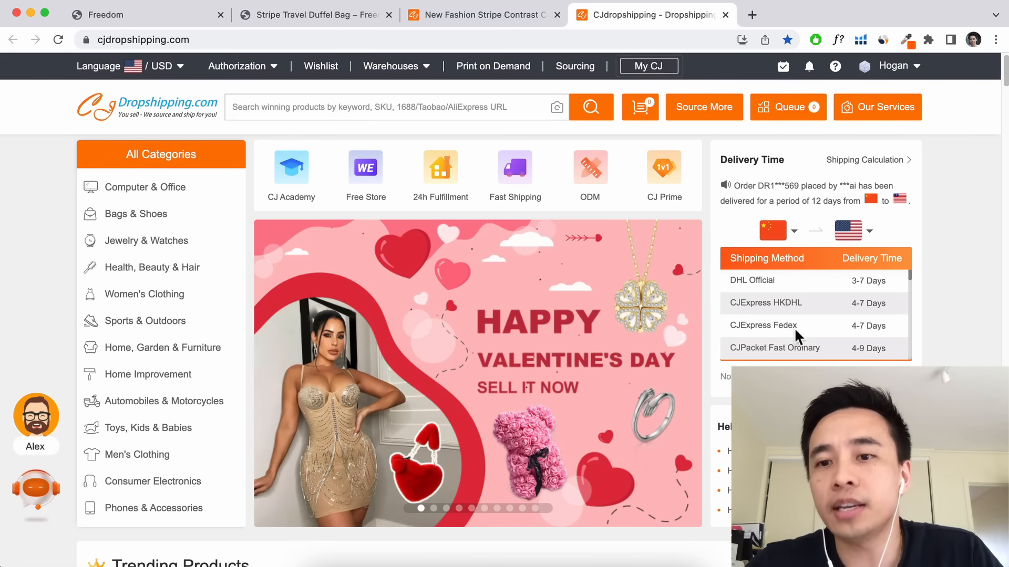
Highlight the 4-9 day CJPacket delivery time, then reposition the XERO logo in the MOQ100 paper bag designer.
left_click_drag(731, 347, 891, 355)
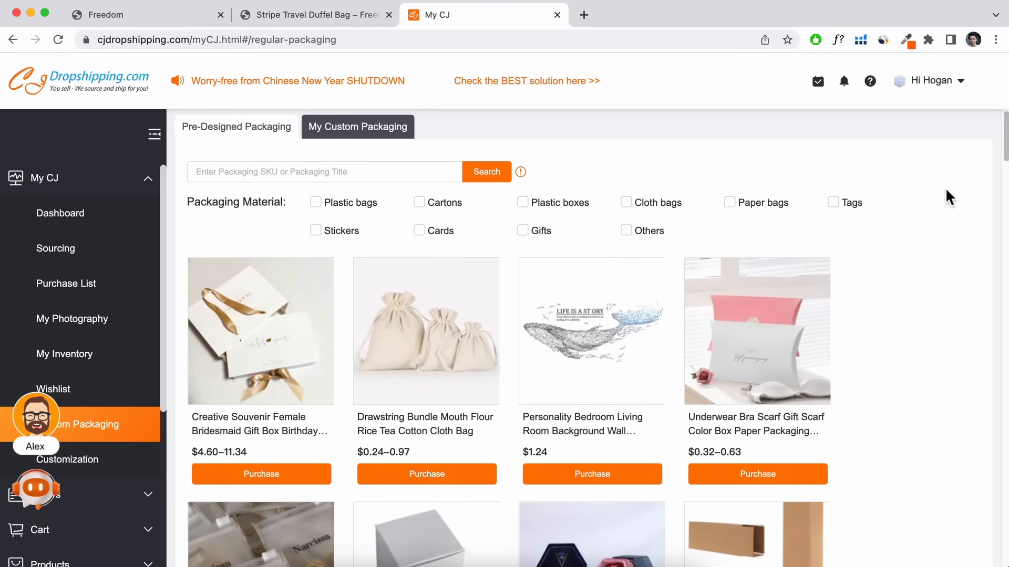
scroll(946, 195, "down", 2)
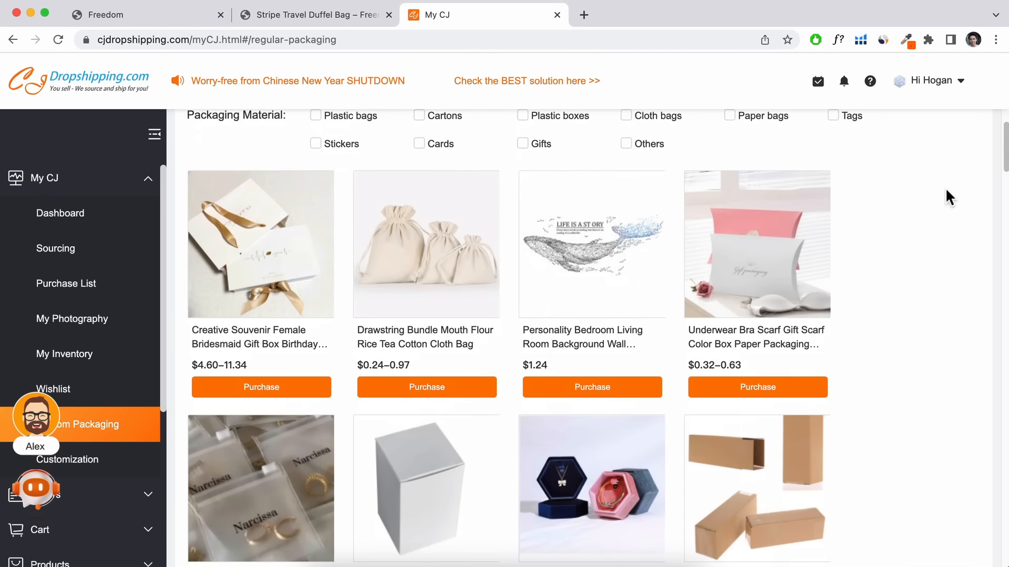
scroll(946, 191, "down", 10)
scroll(945, 187, "down", 15)
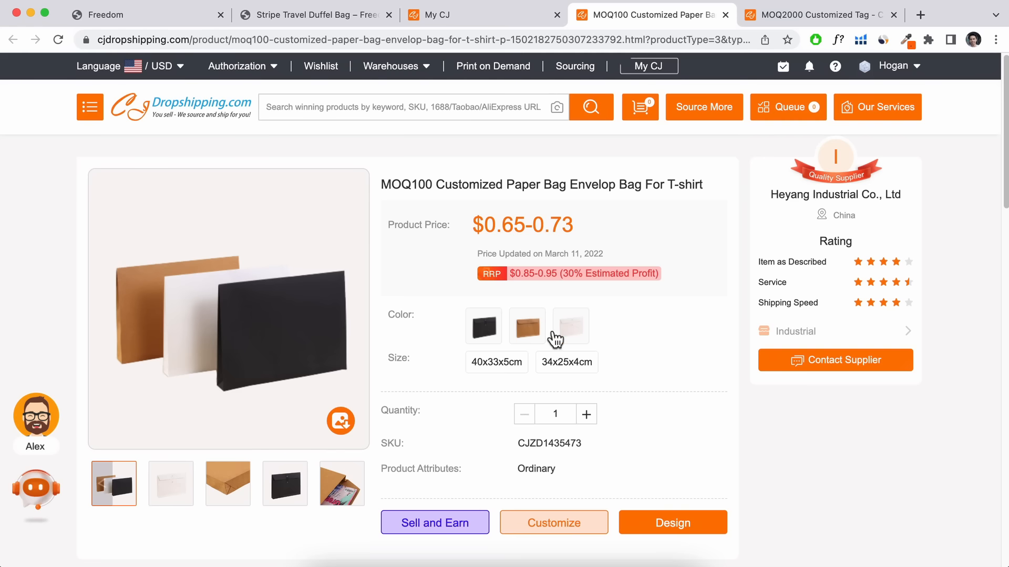
left_click(644, 517)
left_click_drag(345, 338, 329, 289)
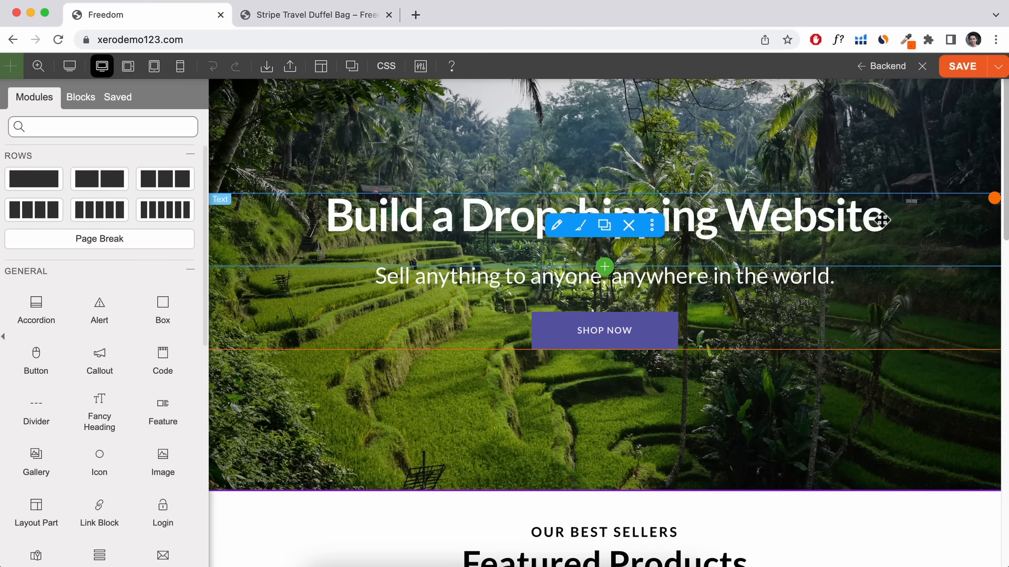
Replace the hero heading with 'Start an eCommerce Business' and save the homepage.
left_click(881, 221)
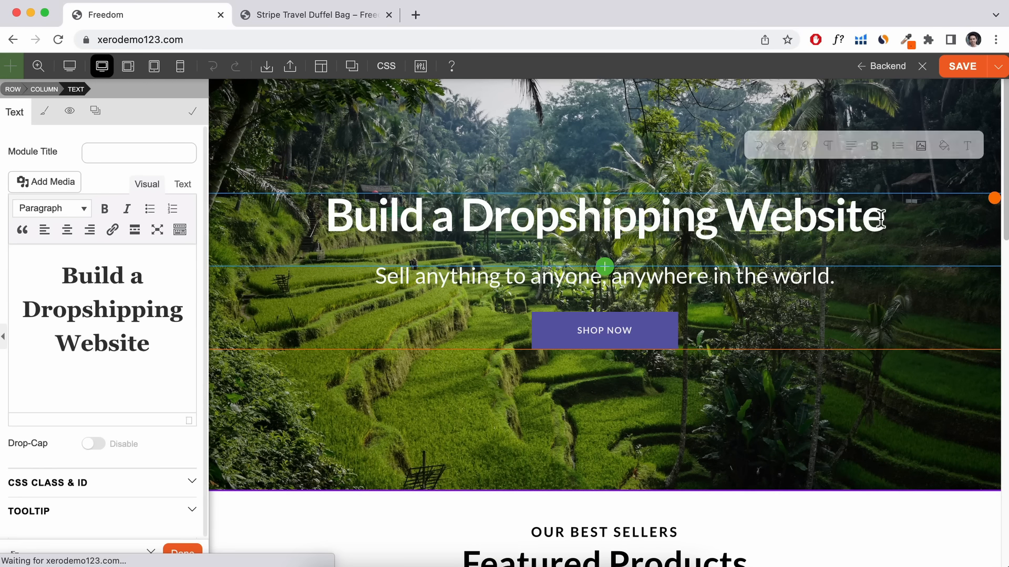
left_click_drag(881, 221, 327, 216)
type("Start an eCommr")
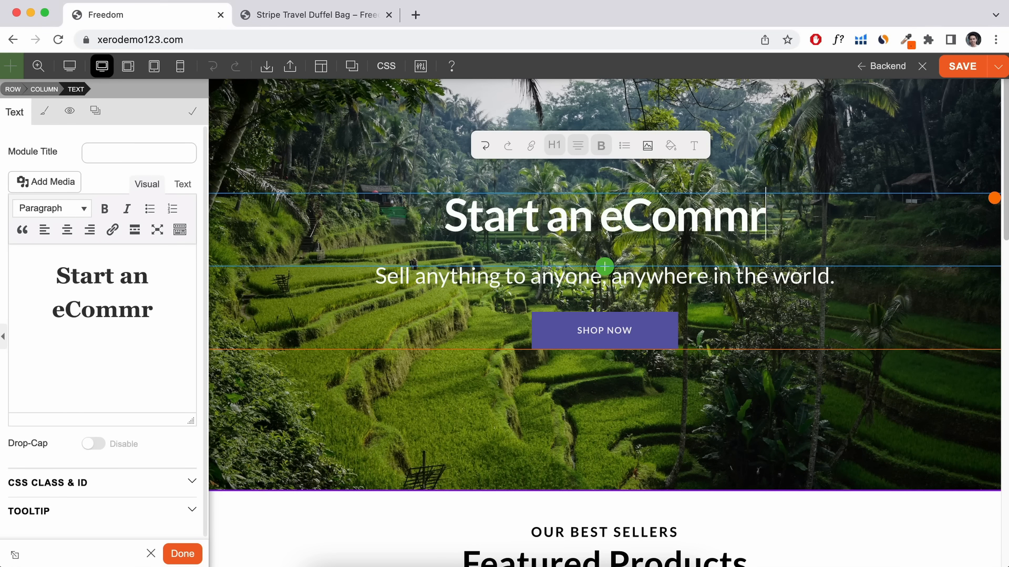
key("BackSpace")
type("erce Business")
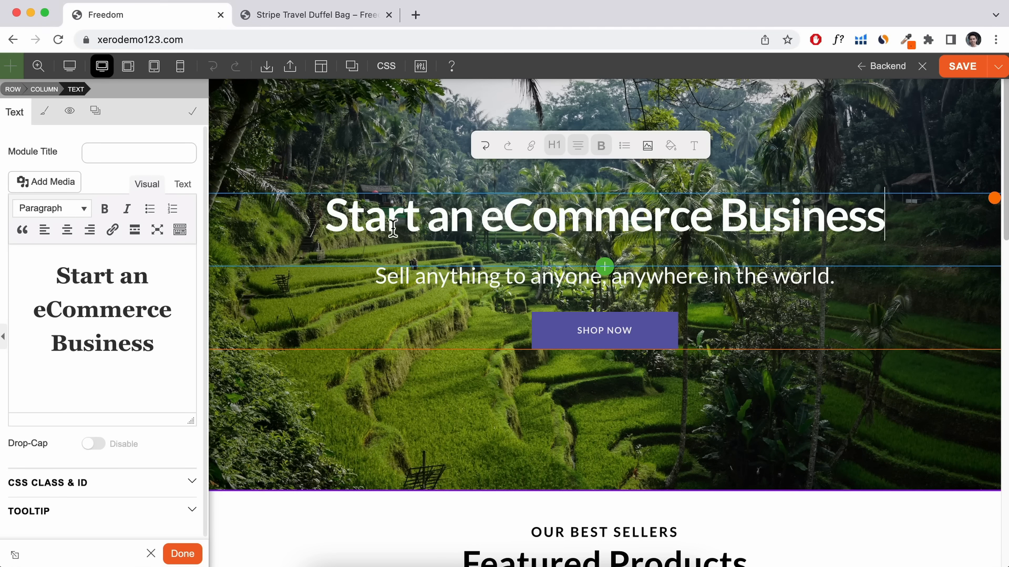
scroll(393, 227, "up", 2)
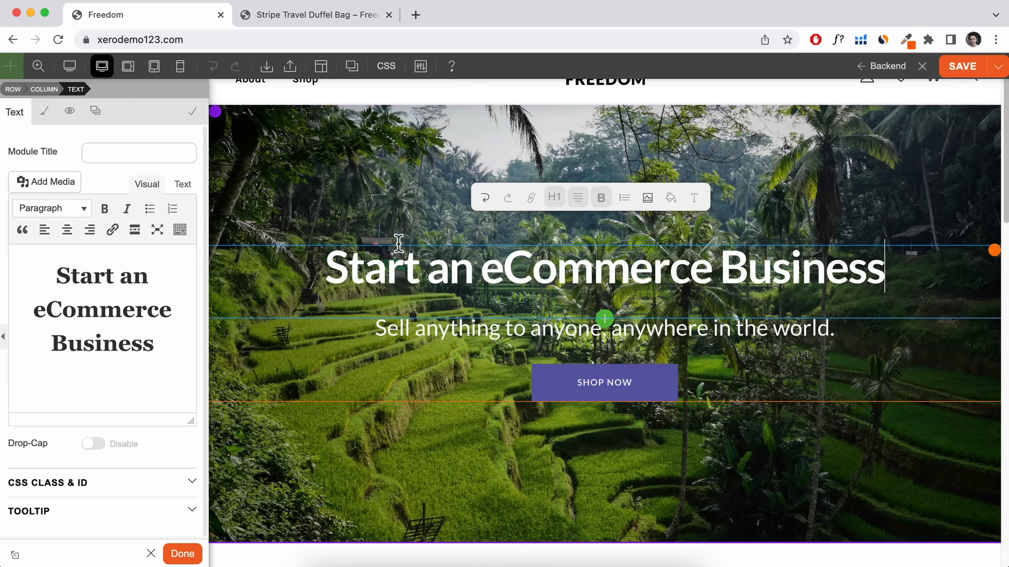
left_click(956, 66)
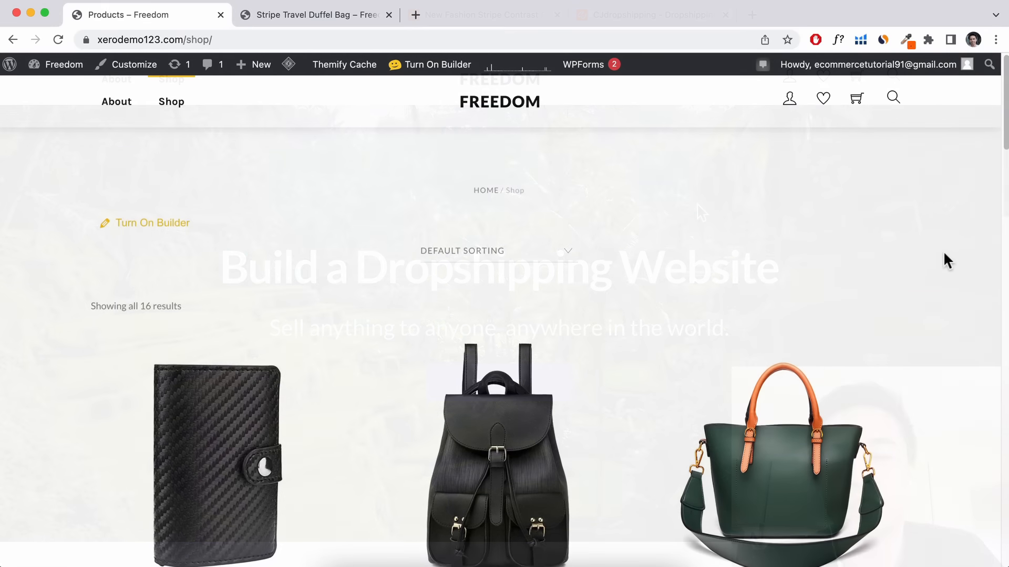
scroll(945, 259, "down", 10)
scroll(944, 250, "down", 10)
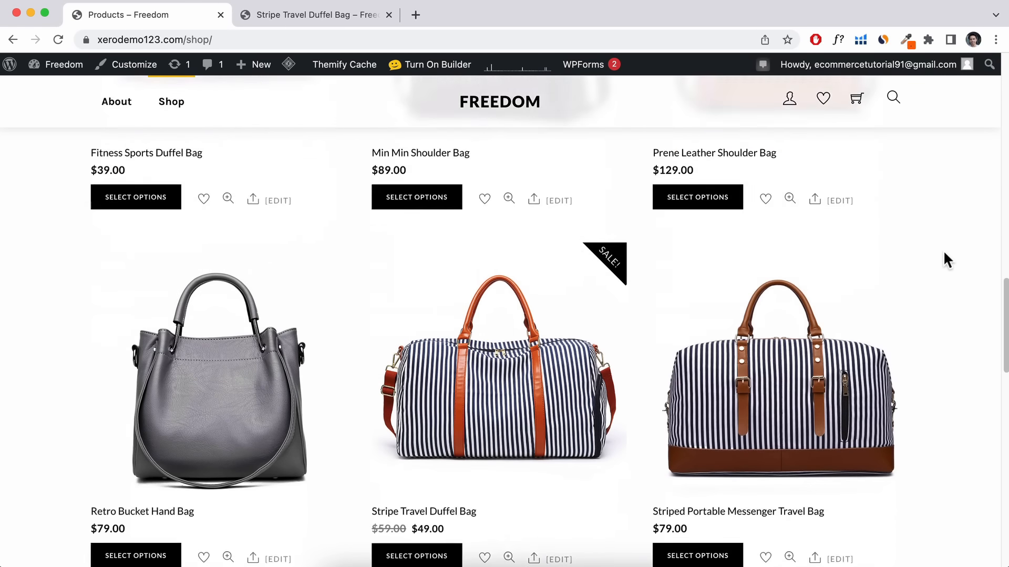
Add the Stripe Travel Duffel Bag to the cart and proceed to checkout.
left_click(547, 304)
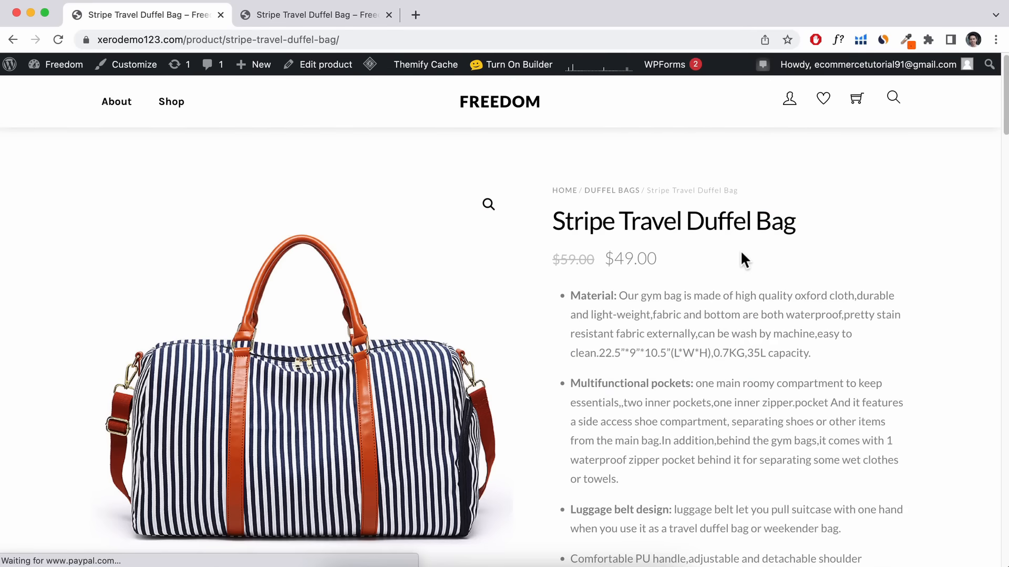
scroll(739, 251, "down", 8)
left_click(613, 506)
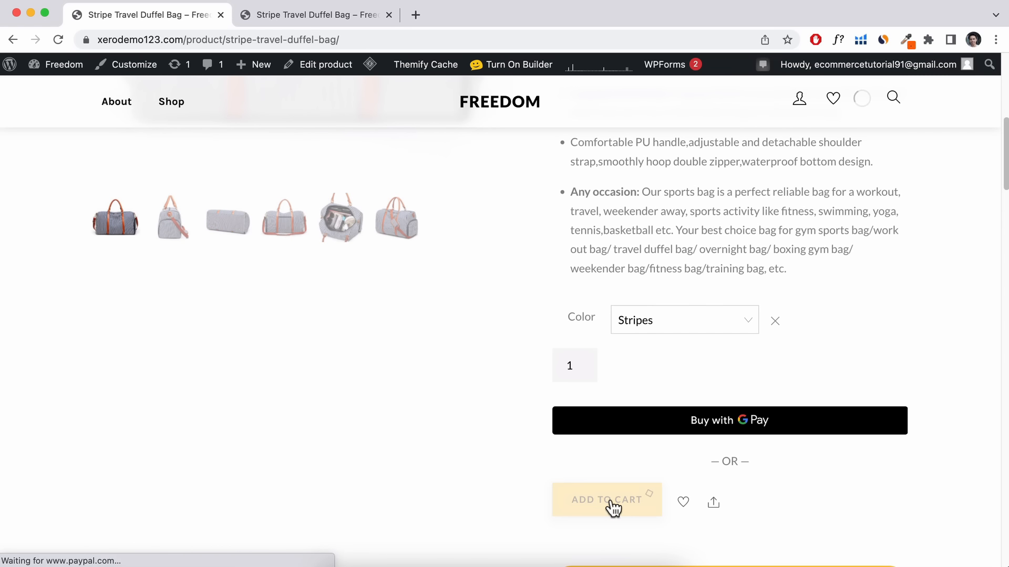
mouse_move(869, 105)
left_click(829, 209)
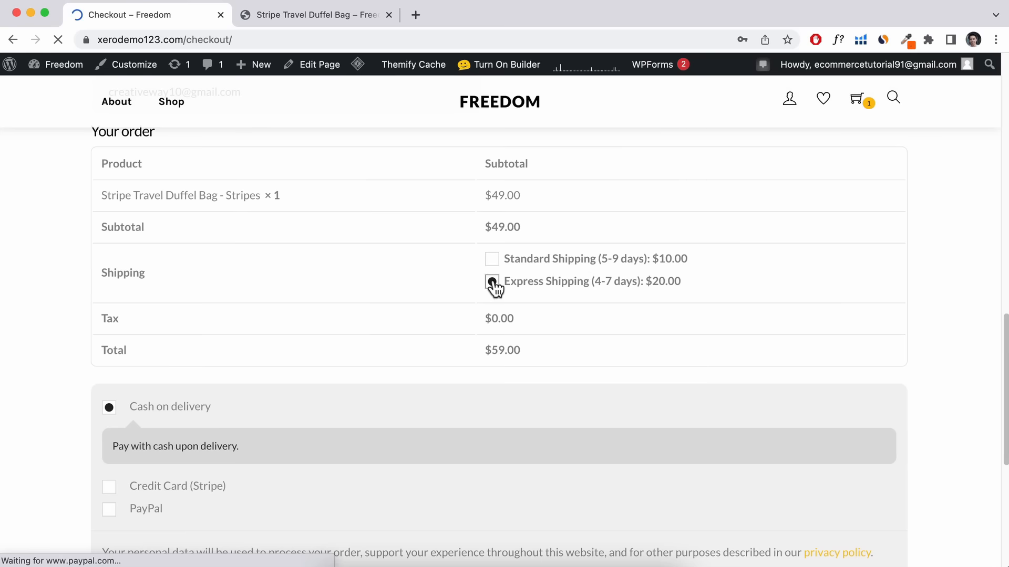
Choose Express Shipping (4-7 days) for a $69.00 total and place the order.
left_click(493, 282)
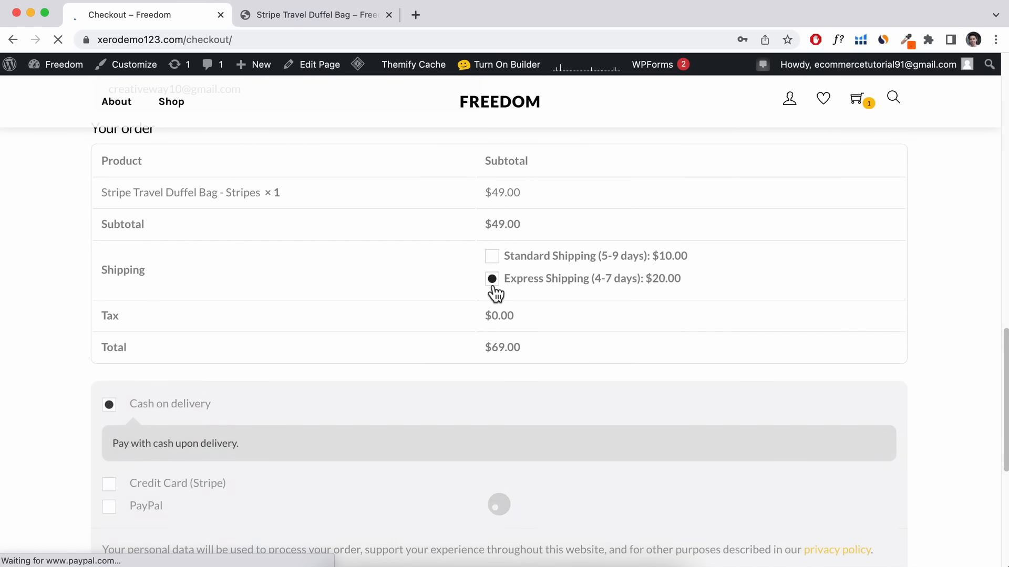
scroll(494, 284, "down", 3)
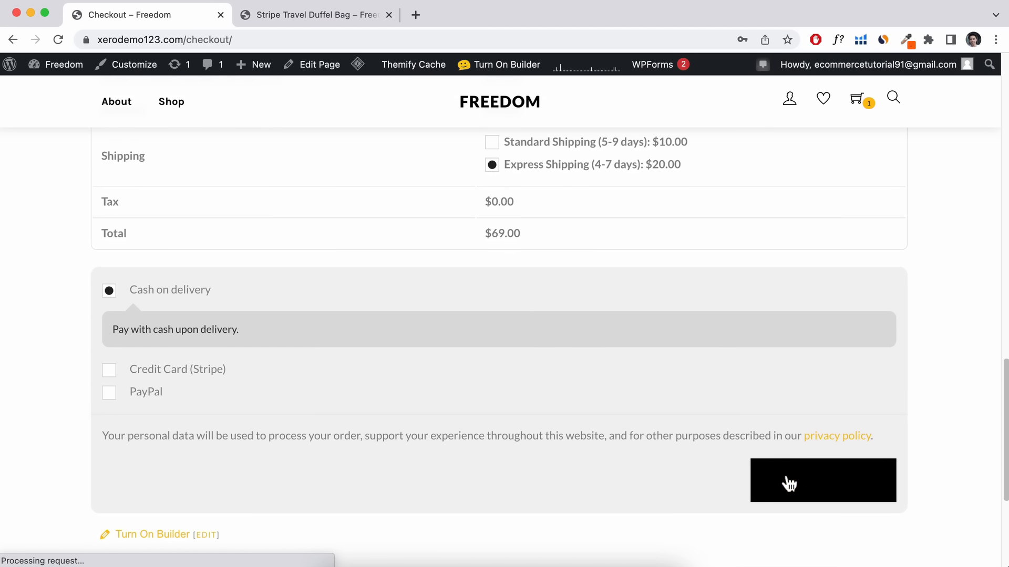
left_click(791, 482)
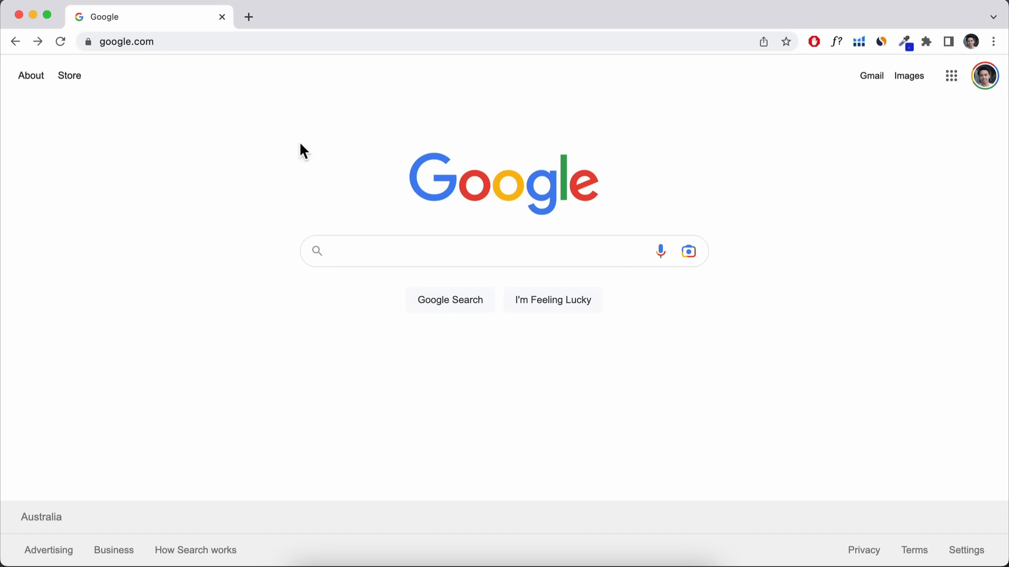
Go to hostinger.com/hoganchua from the Chrome address bar.
left_click(189, 42)
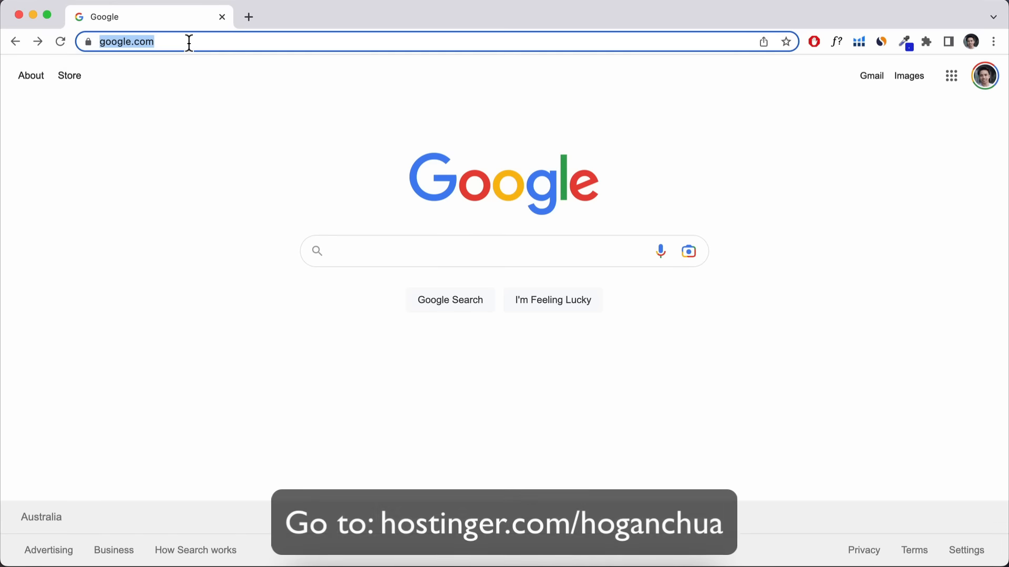
type("hostin")
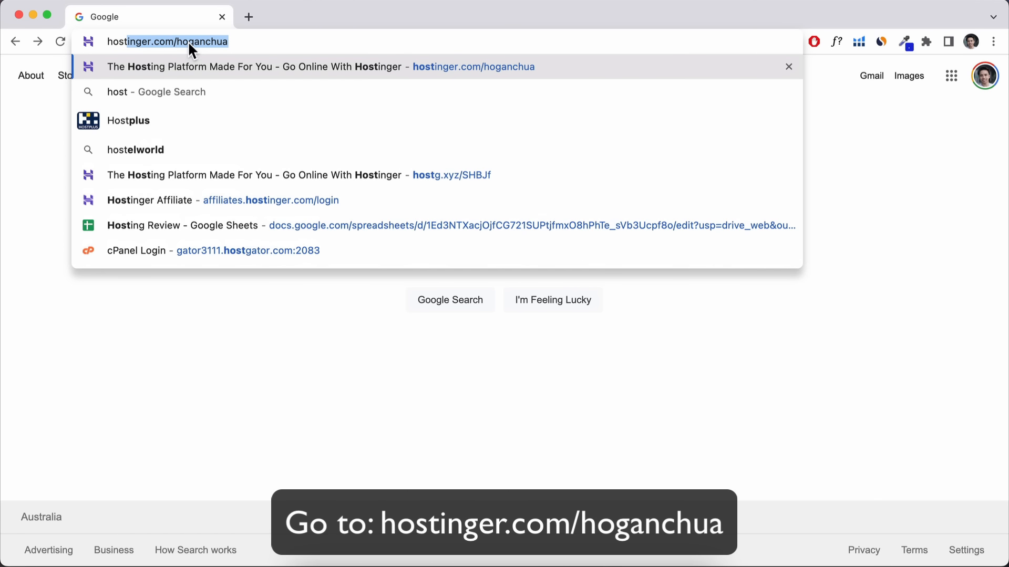
type("ger.com/")
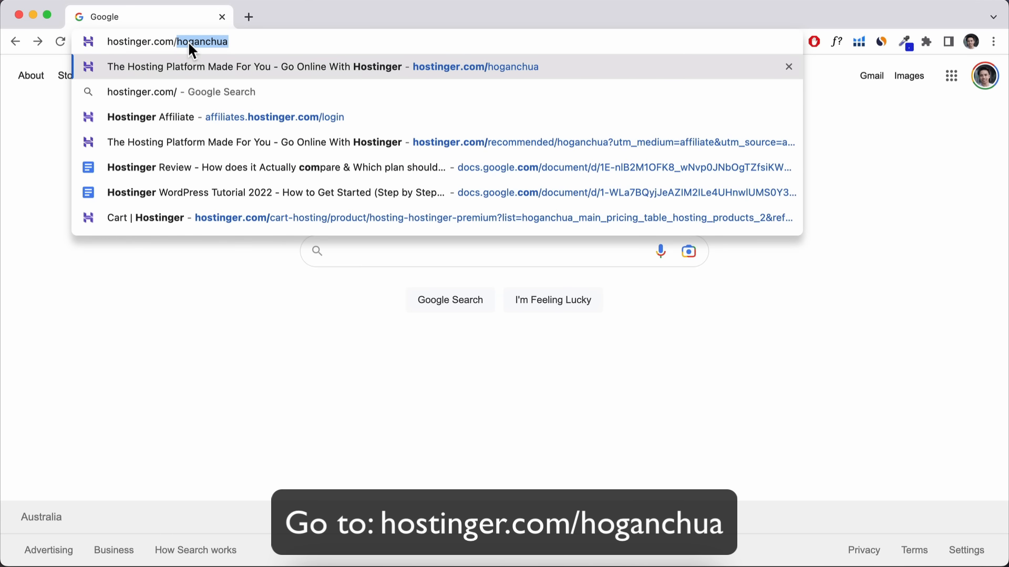
type("hoganchua")
key("Return")
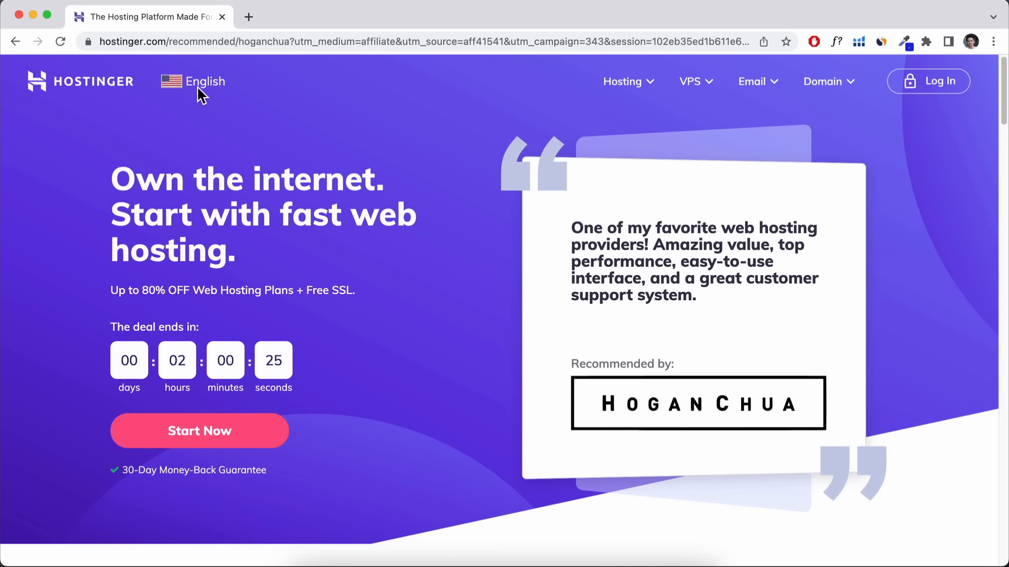
Highlight hostinger.com in the address bar, then scroll to the $1.99, $2.99 and $3.99 hosting plans.
left_click(164, 40)
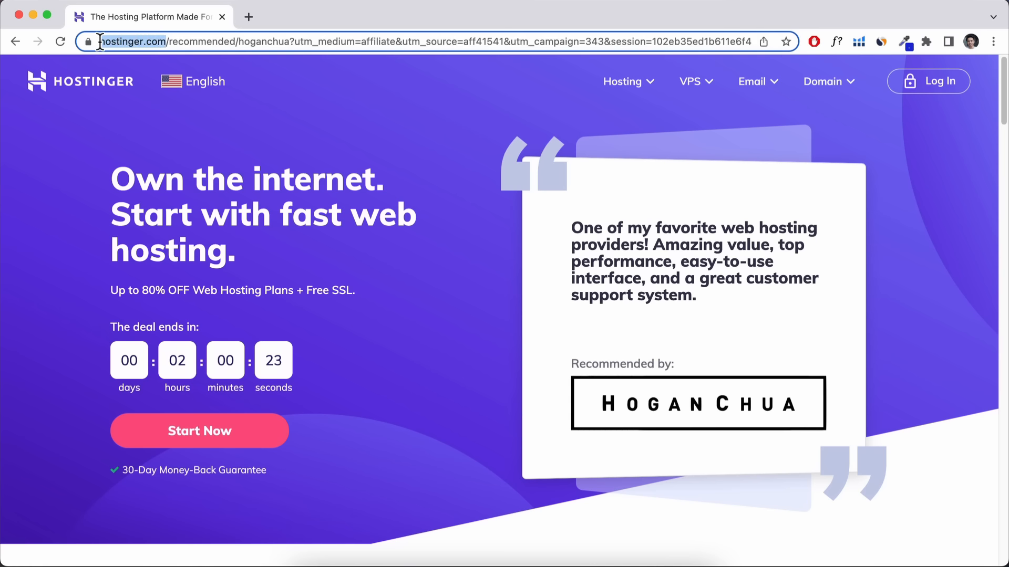
left_click_drag(102, 42, 102, 42)
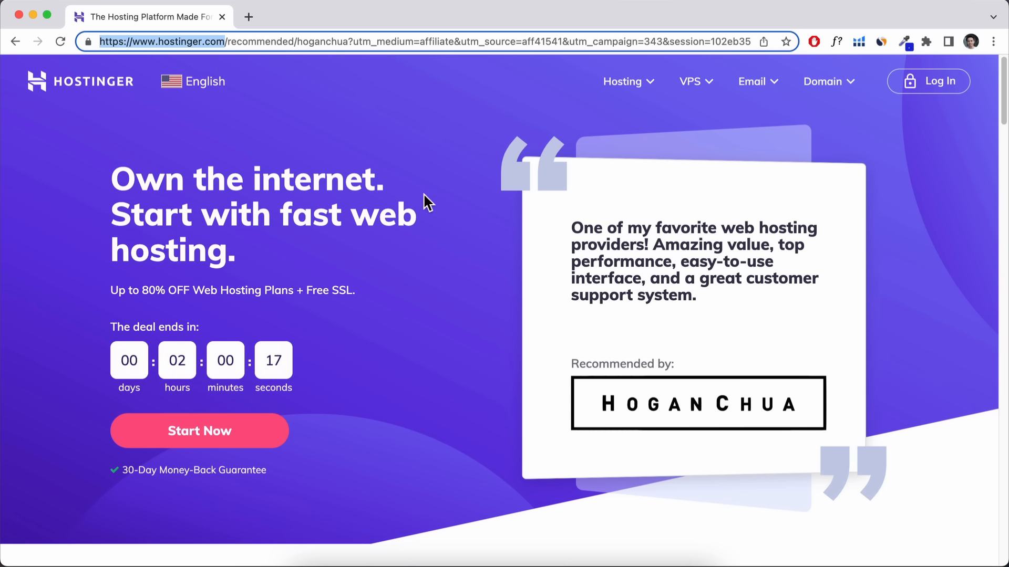
scroll(427, 203, "down", 4)
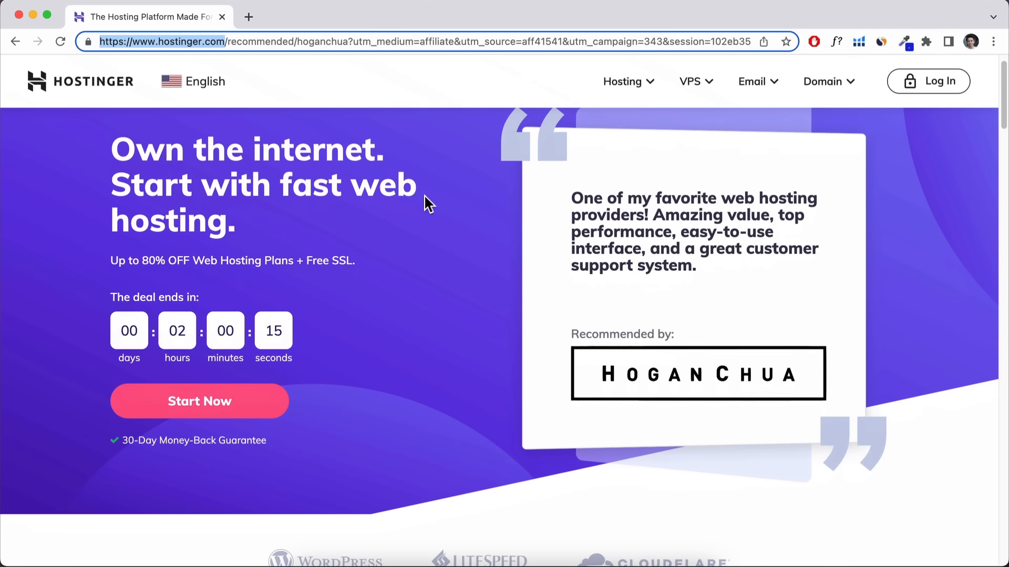
scroll(423, 196, "down", 8)
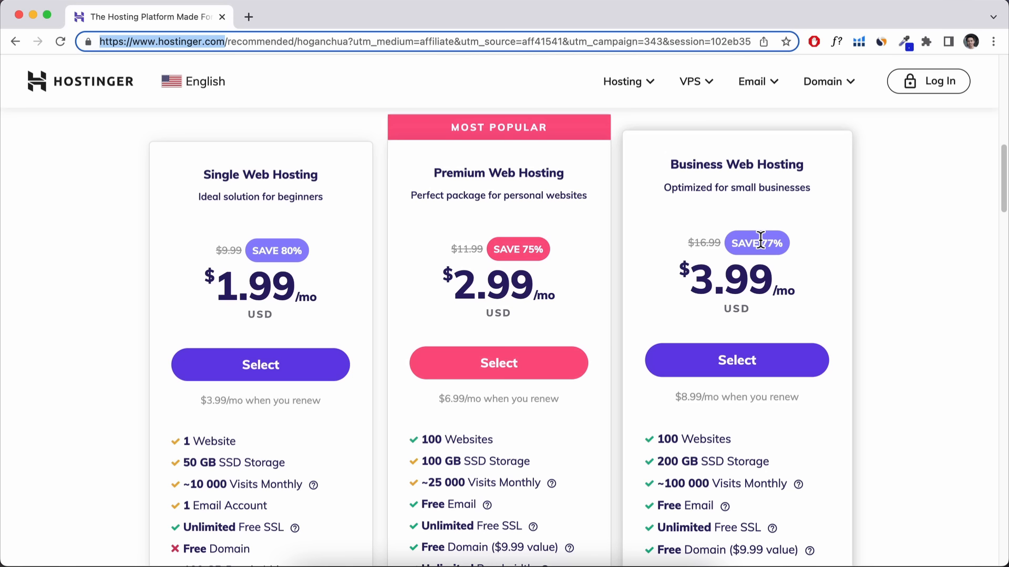
Select the Premium Web Hosting plan, opening its cart at $2.99/month for 48 months.
scroll(791, 322, "down", 1)
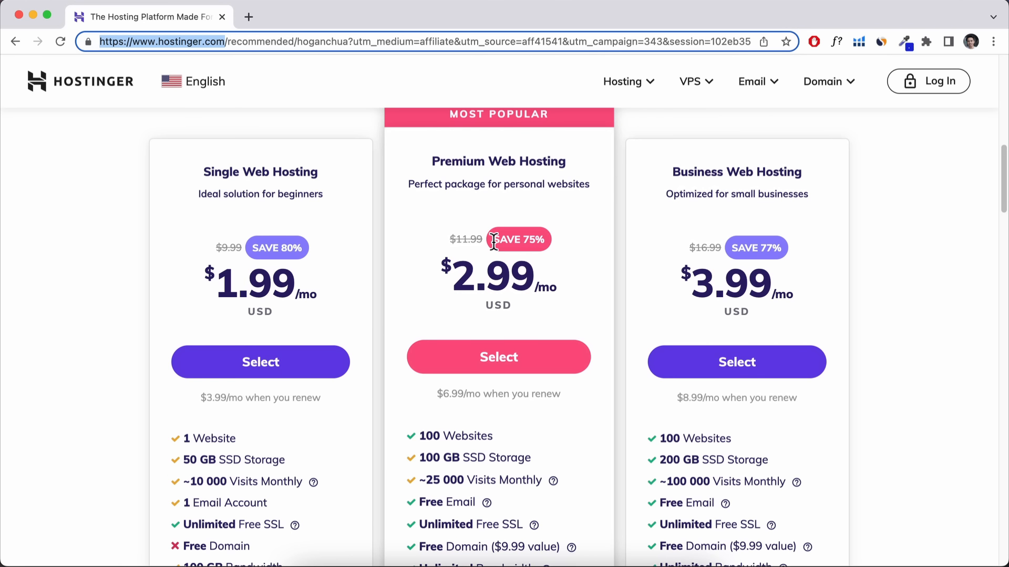
scroll(488, 257, "down", 2)
left_click(482, 299)
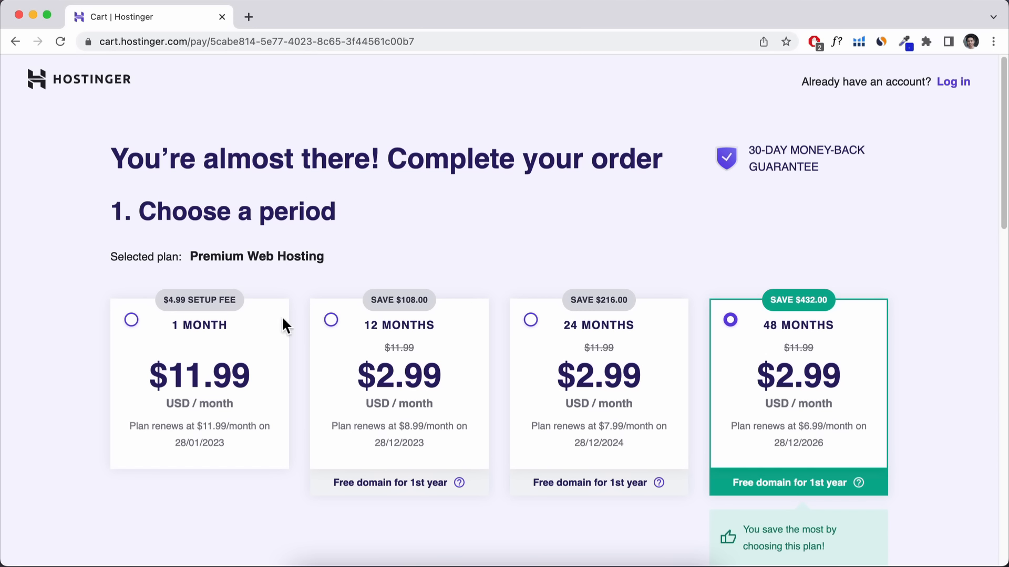
Compare the 1-month and 48-month billing periods for Premium Web Hosting.
left_click(130, 322)
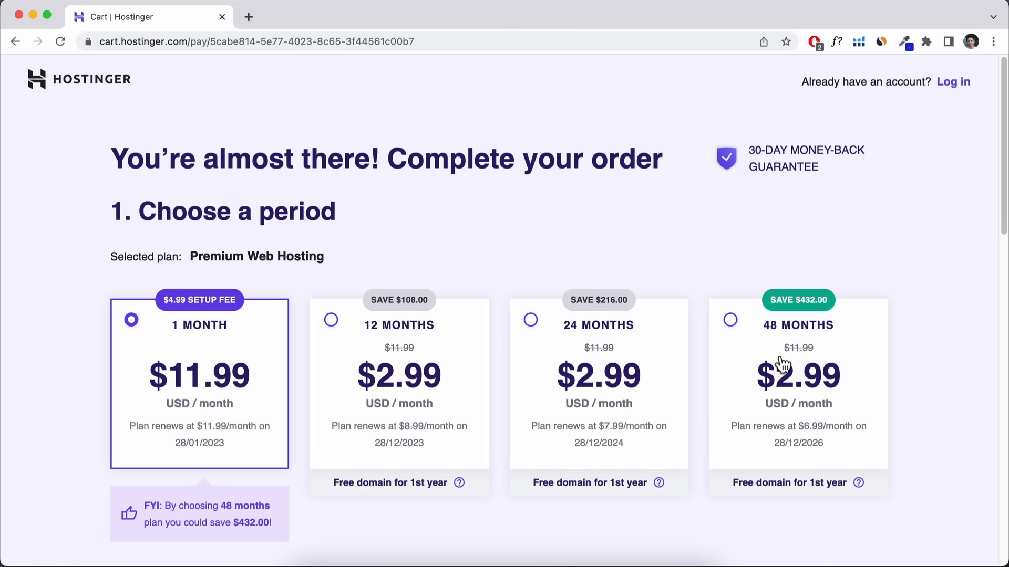
left_click(731, 322)
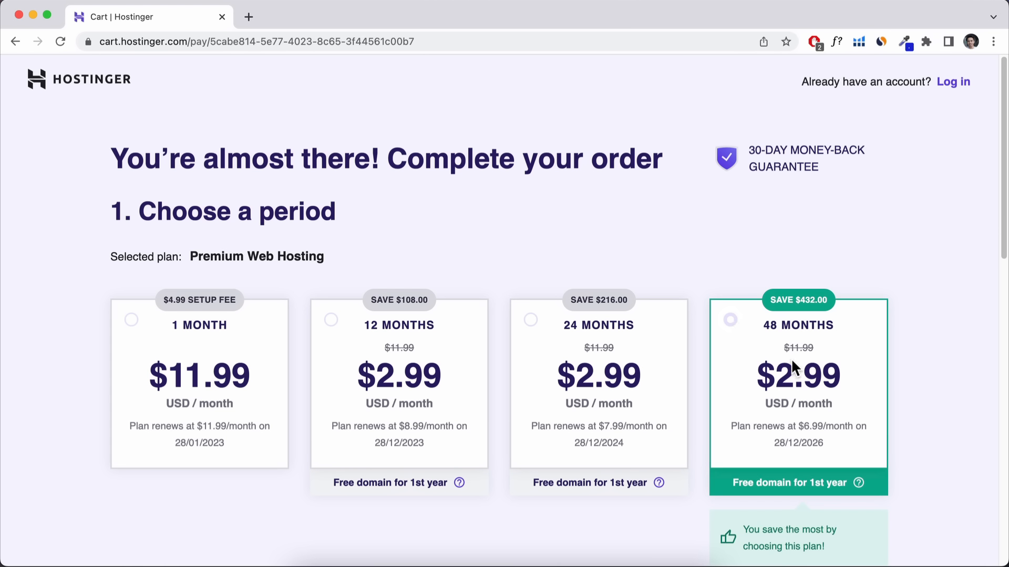
scroll(894, 380, "down", 7)
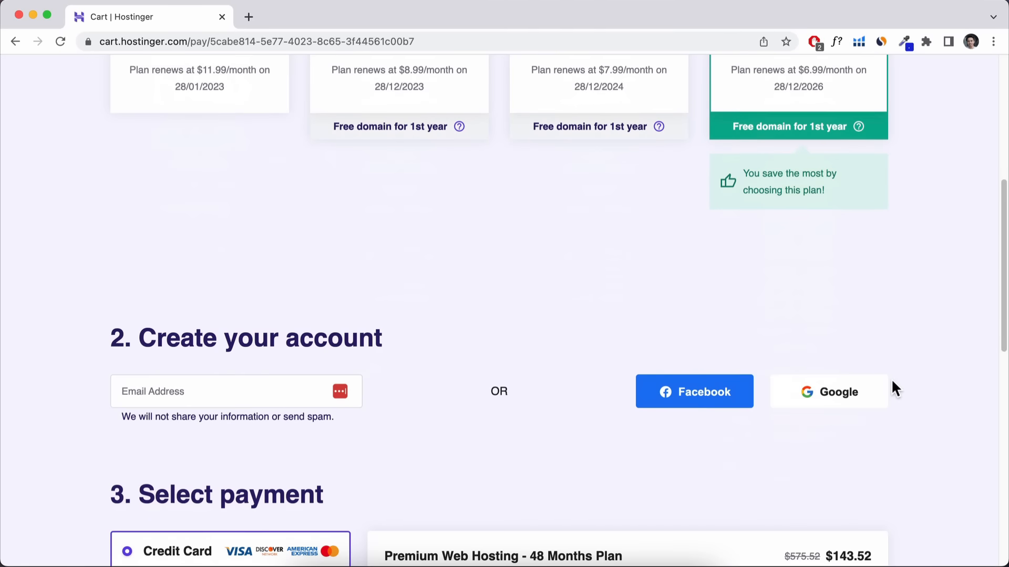
scroll(892, 382, "down", 6)
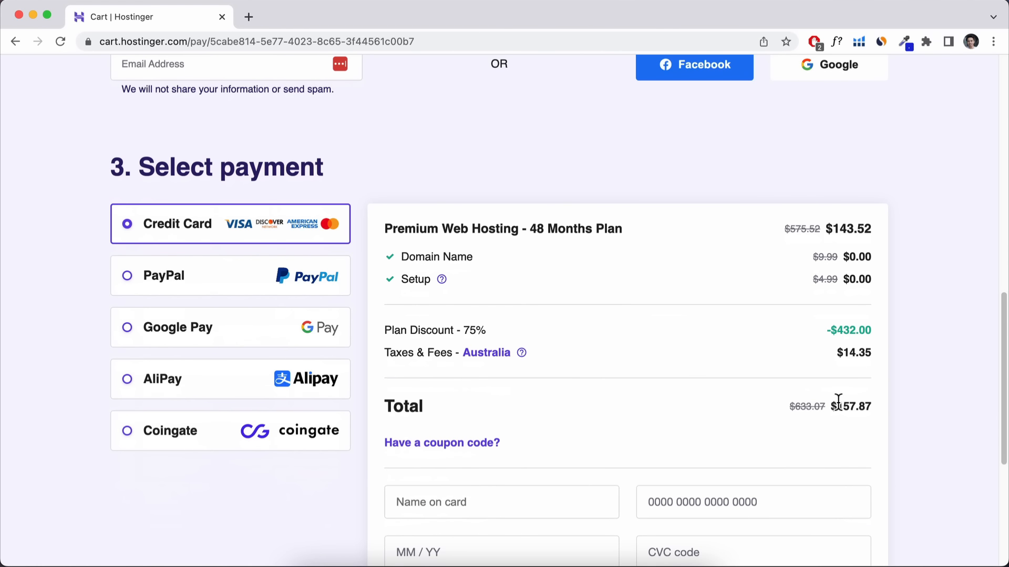
scroll(838, 402, "up", 13)
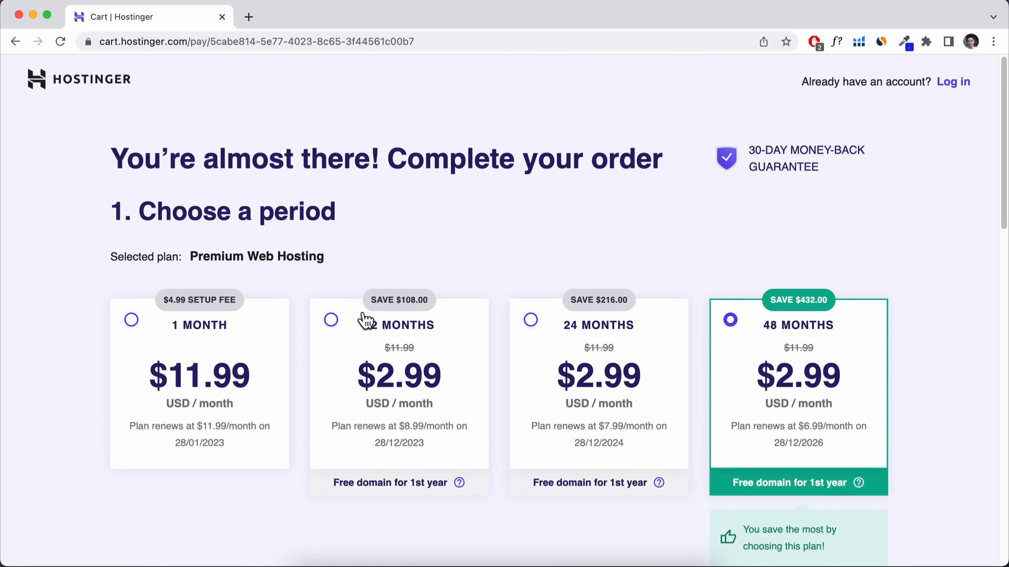
Choose the 12-month period at $2.99/month and highlight its free first-year domain perk.
left_click(333, 320)
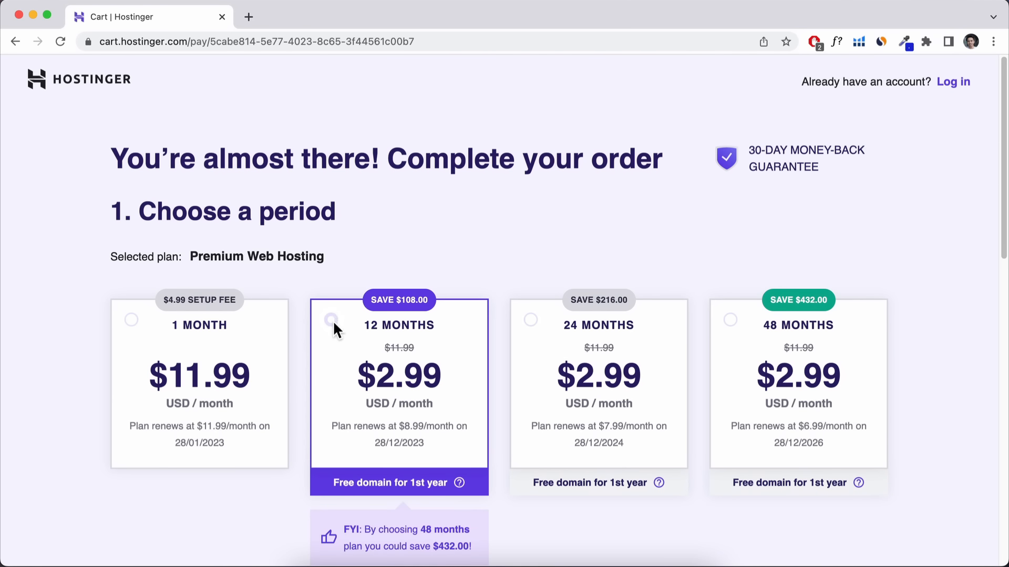
scroll(333, 320, "down", 5)
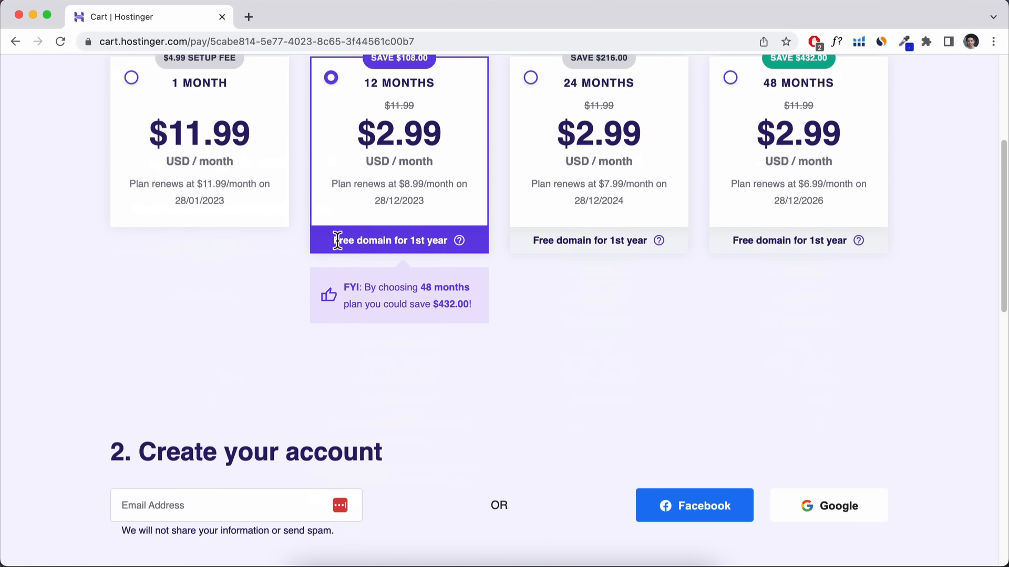
left_click_drag(334, 241, 448, 240)
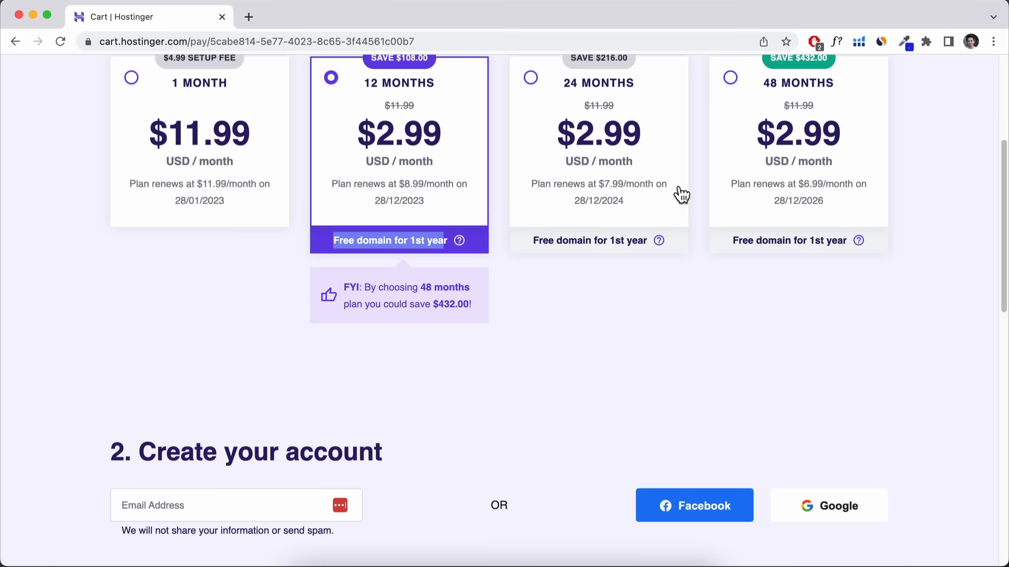
scroll(745, 196, "up", 1)
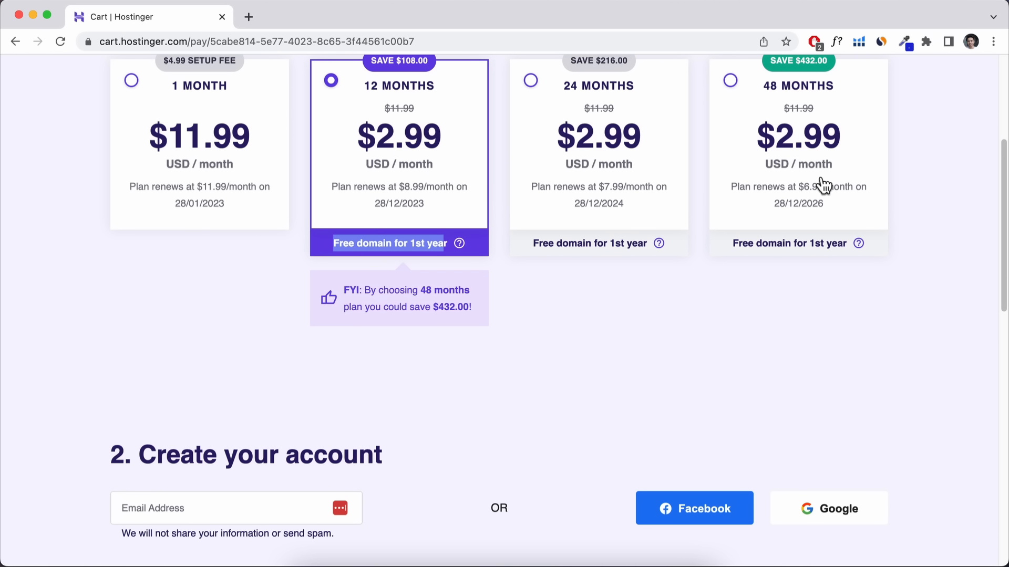
scroll(630, 265, "down", 3)
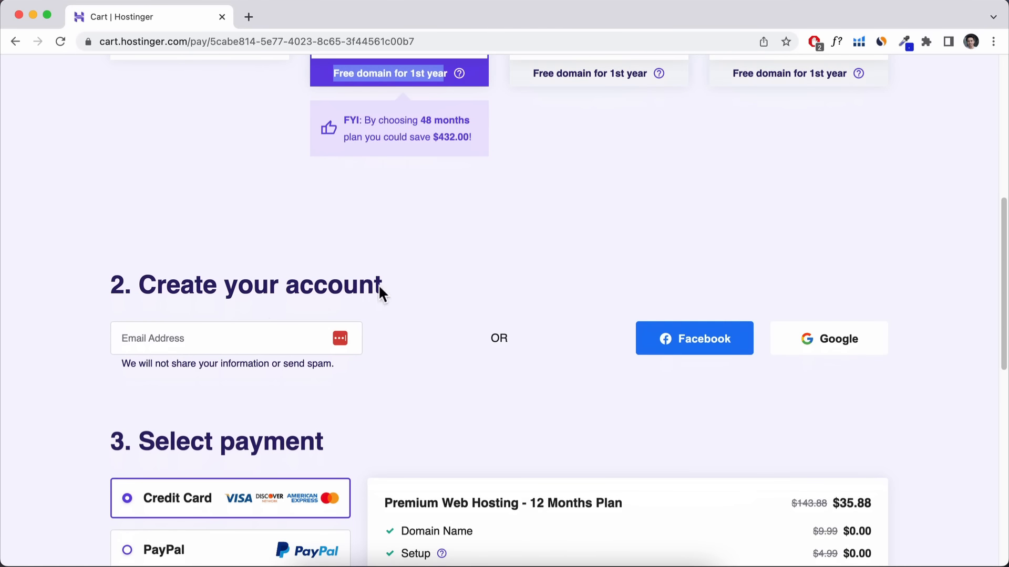
Enter the account e-mail address for the order.
left_click(235, 340)
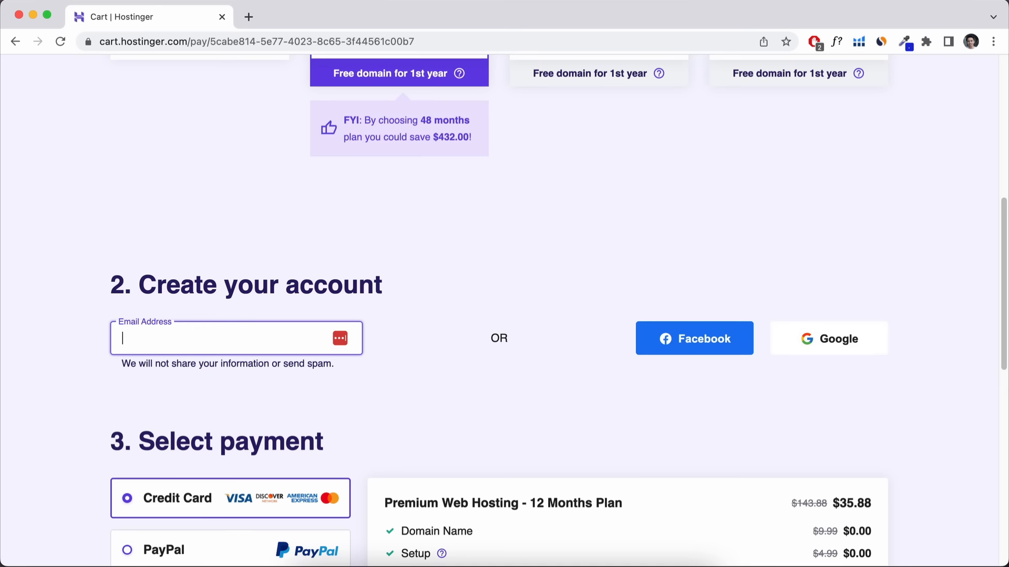
scroll(502, 299, "down", 6)
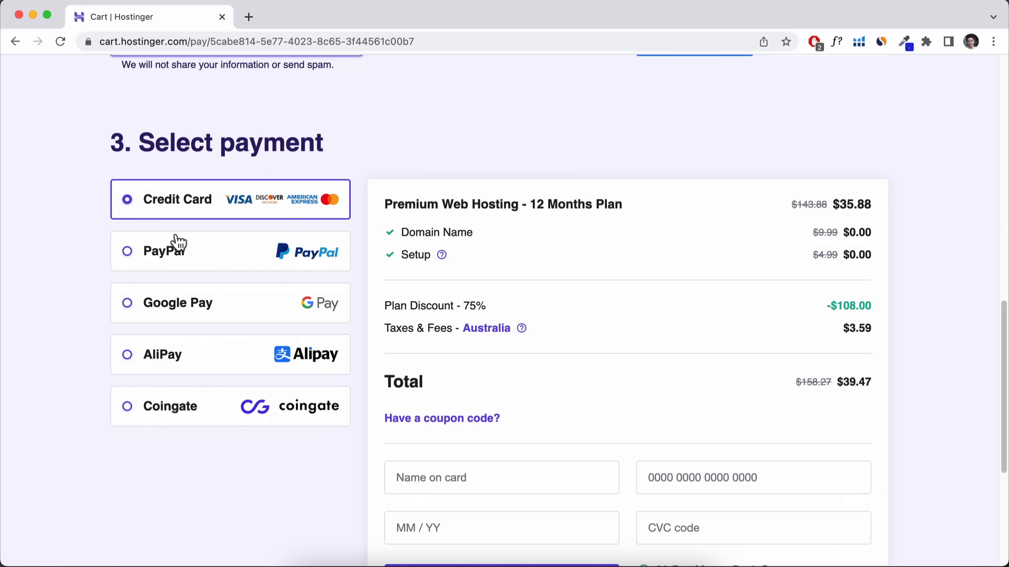
Apply the coupon code, lowering the total to $35.52.
left_click(445, 420)
left_click(481, 461)
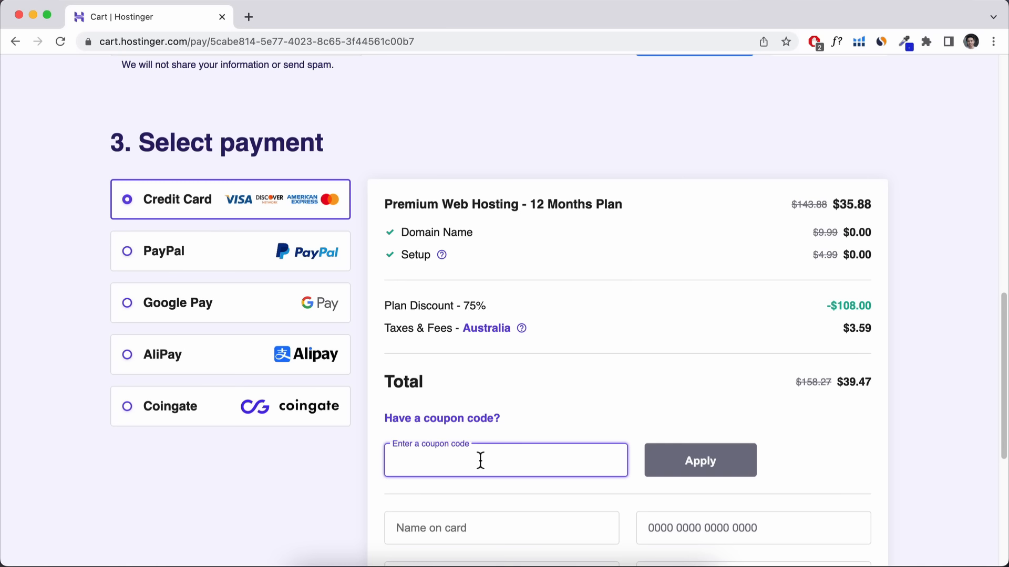
type("HOGANCHUA")
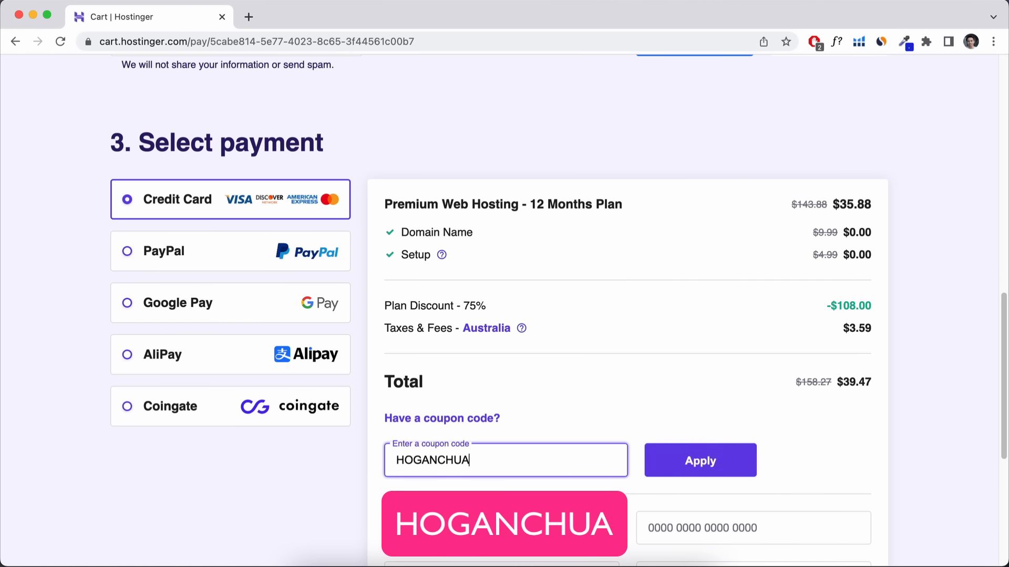
left_click(683, 465)
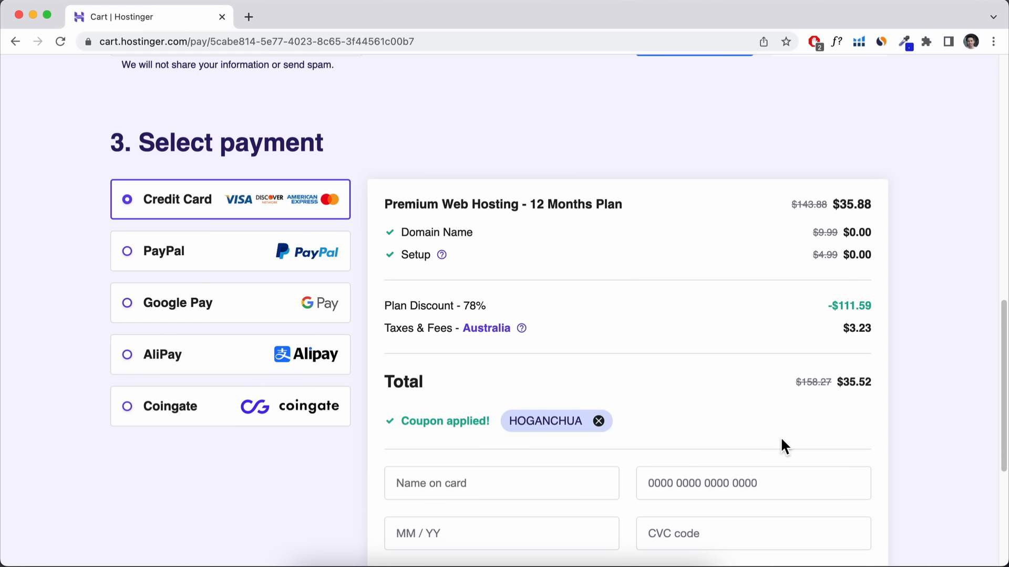
Fill in the card details and submit the secure payment.
scroll(781, 440, "down", 3)
left_click(535, 339)
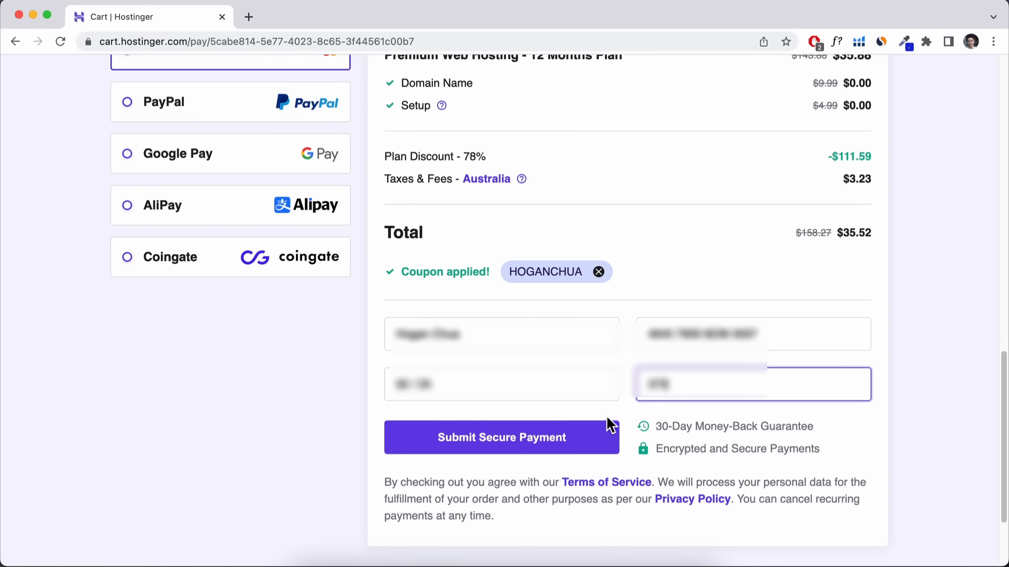
left_click(540, 446)
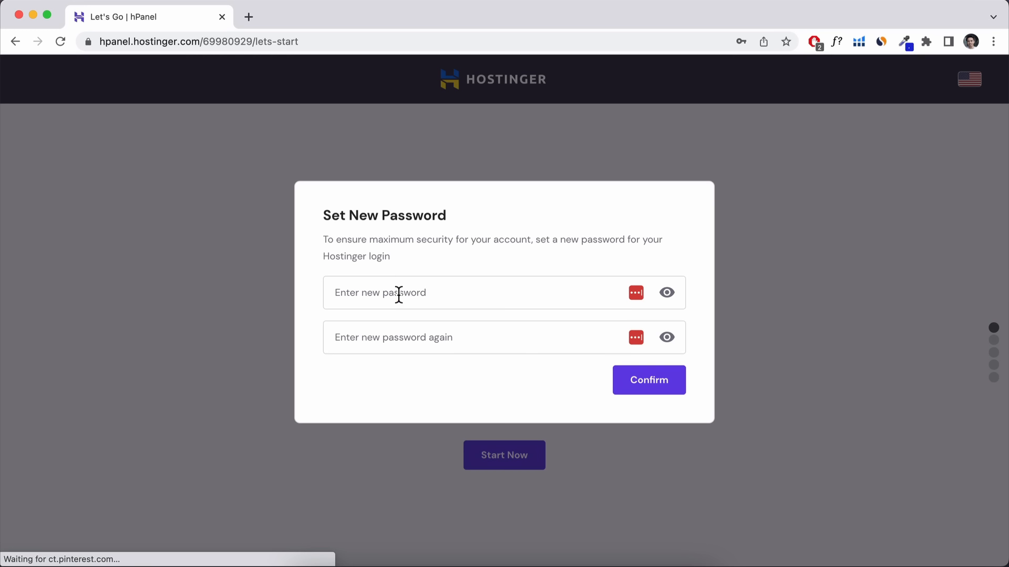
Set and confirm a new Hostinger account password.
left_click(389, 297)
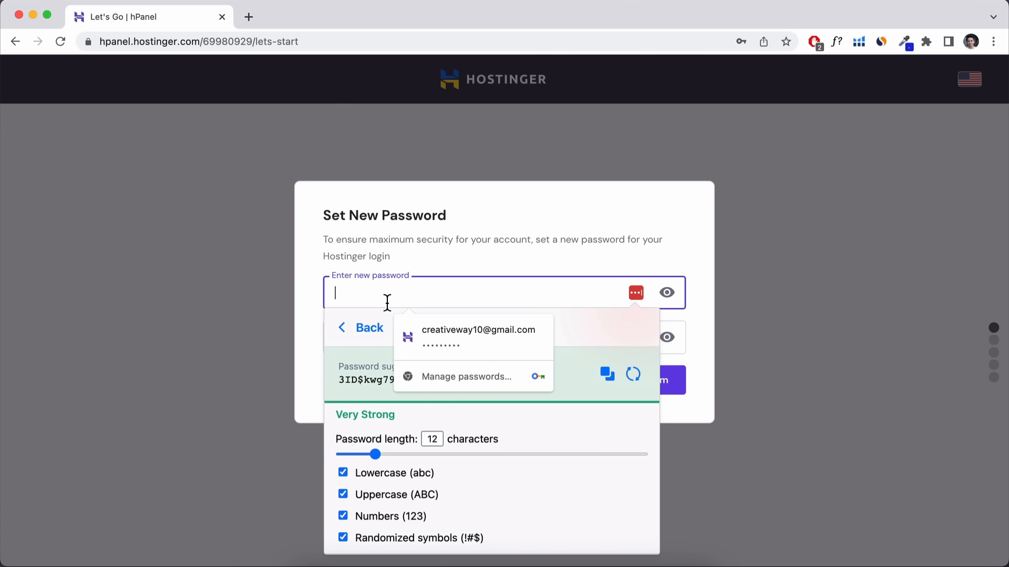
type("••••••")
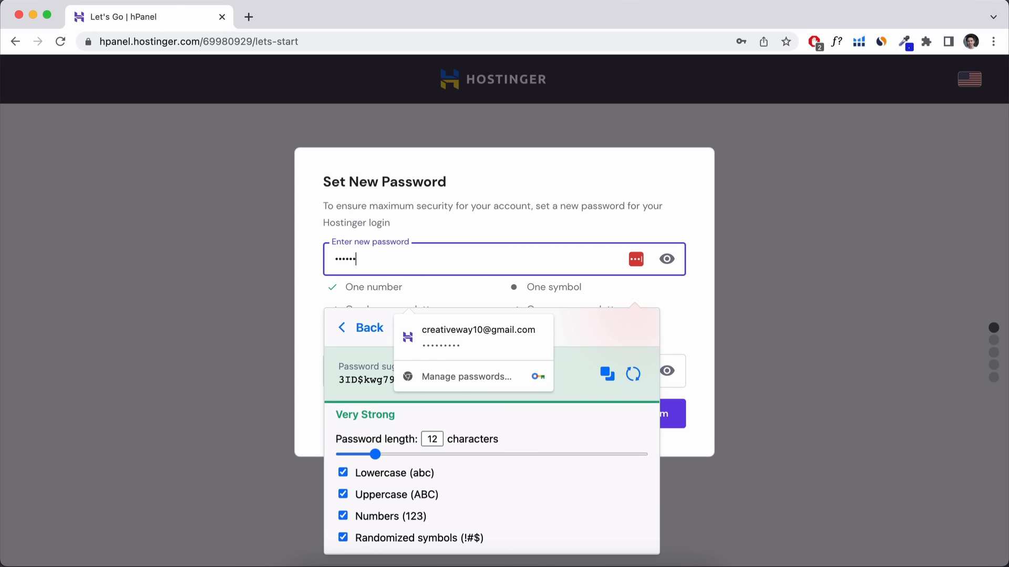
type("•••")
key("Tab")
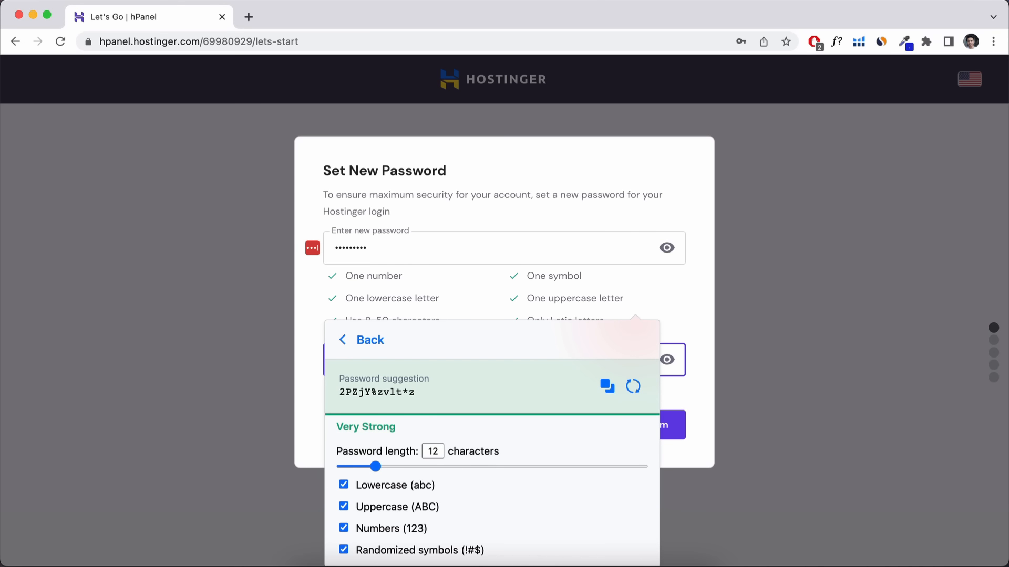
left_click(684, 290)
left_click(660, 434)
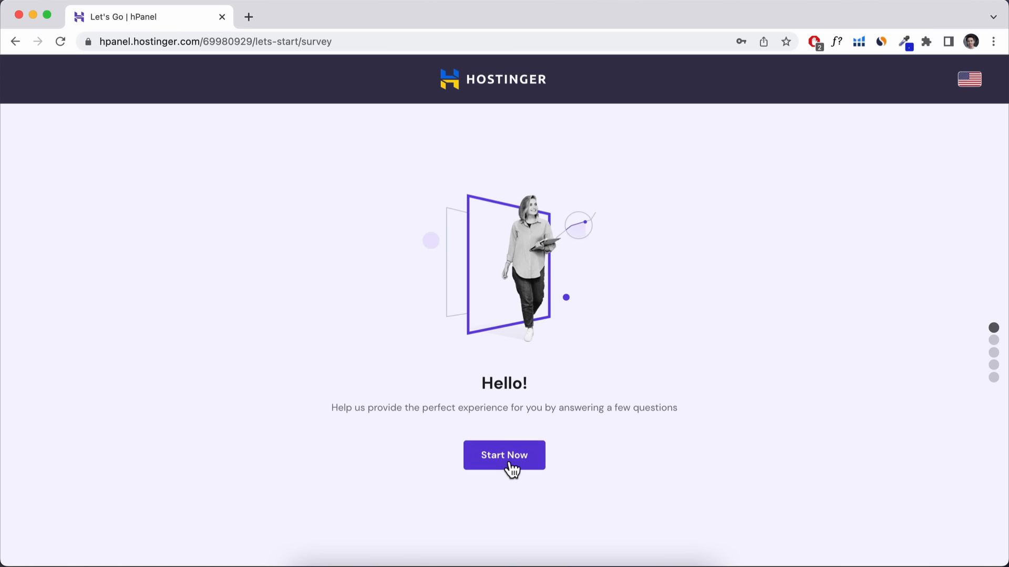
Start the welcome survey, answer 'I'm creating it for myself', skip the rest, and choose Create a new website.
left_click(508, 462)
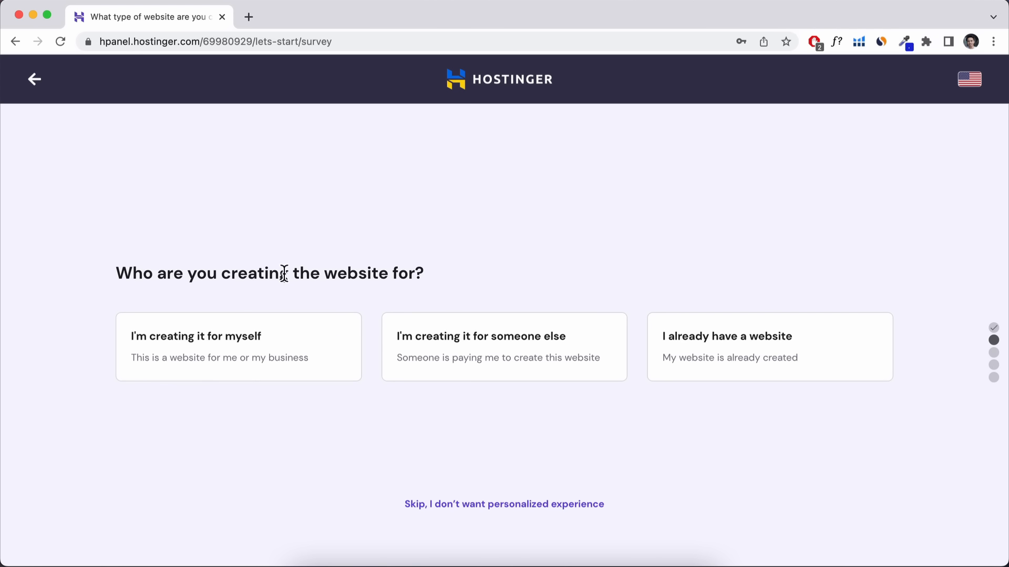
left_click(203, 338)
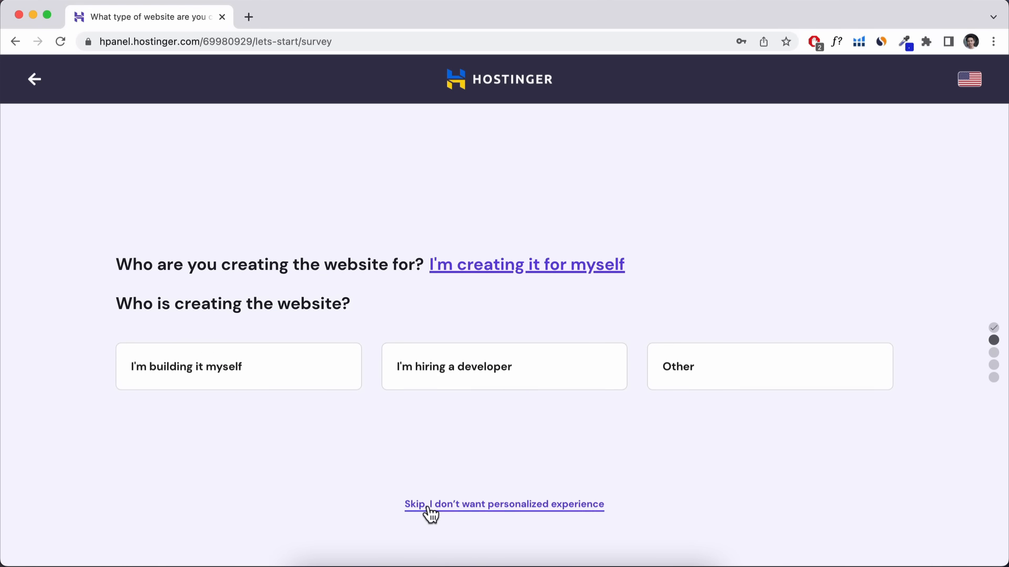
left_click(452, 513)
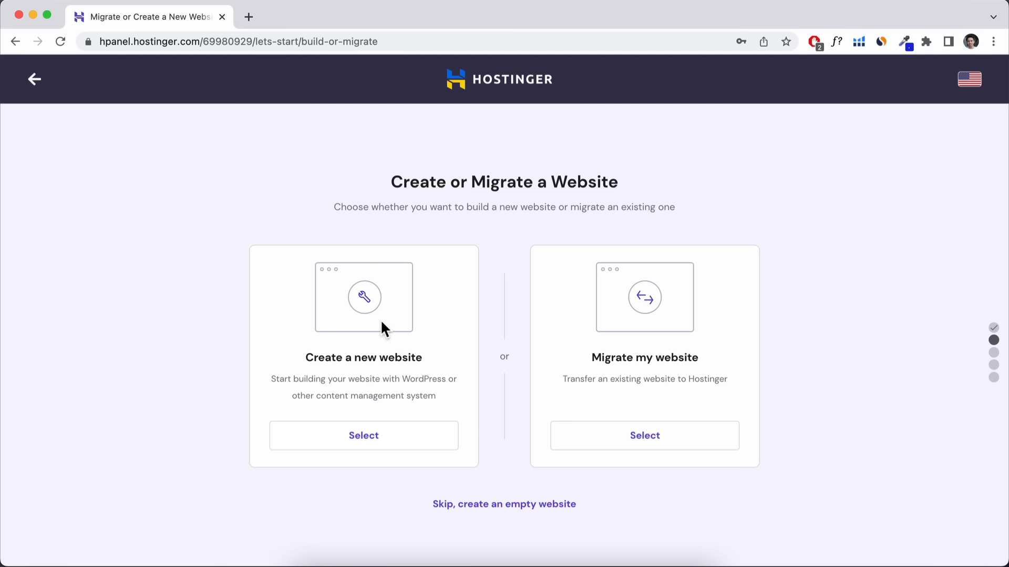
left_click(366, 439)
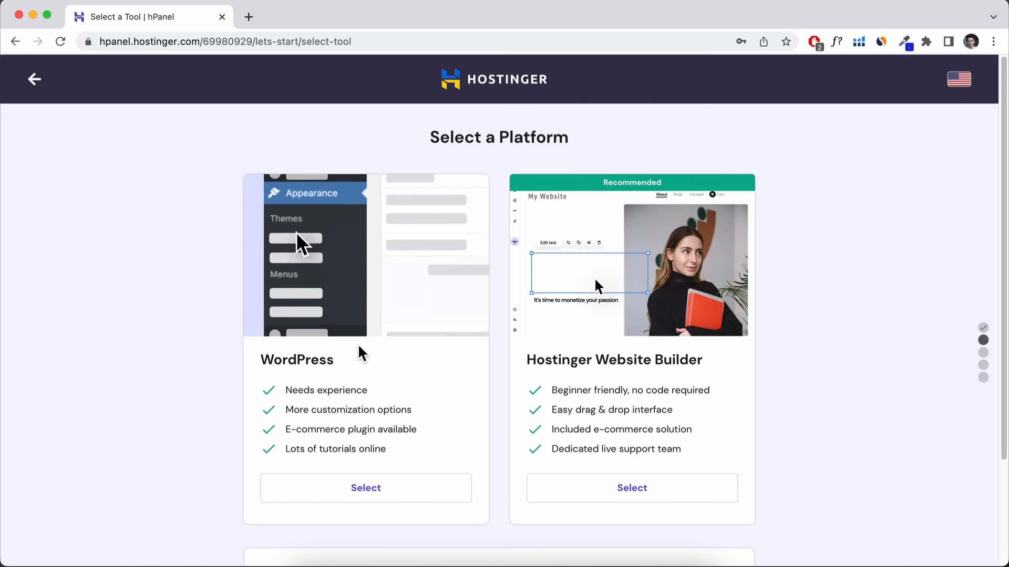
Choose WordPress as the platform and submit the administrator email and password.
scroll(383, 399, "down", 2)
left_click(381, 394)
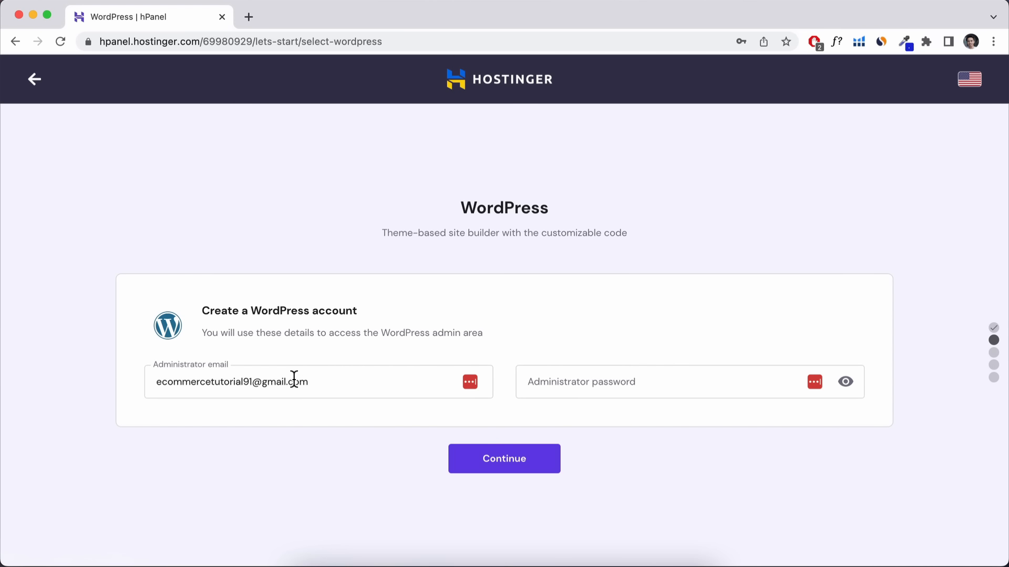
left_click_drag(252, 314, 374, 311)
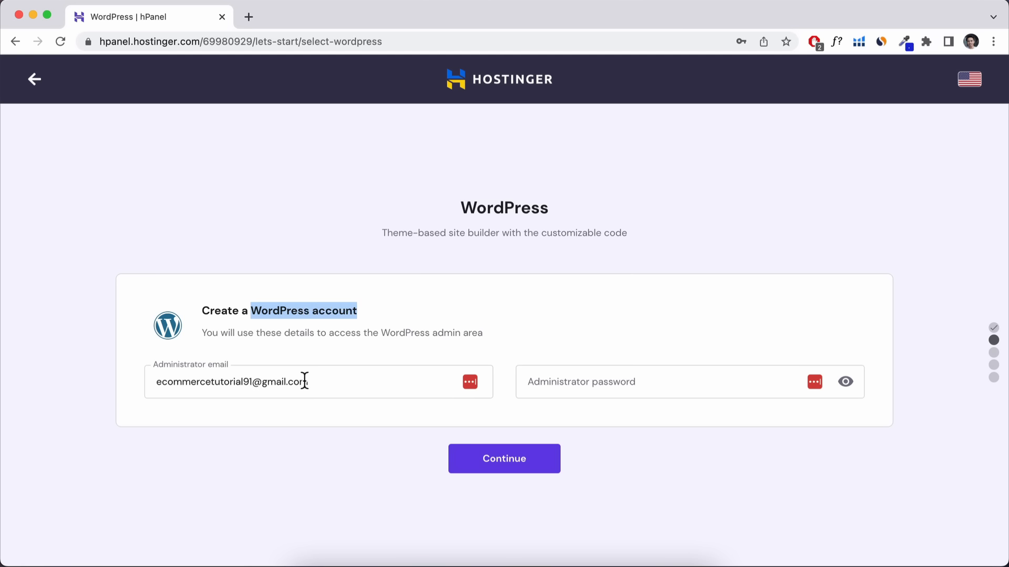
left_click_drag(313, 382, 163, 380)
left_click(545, 389)
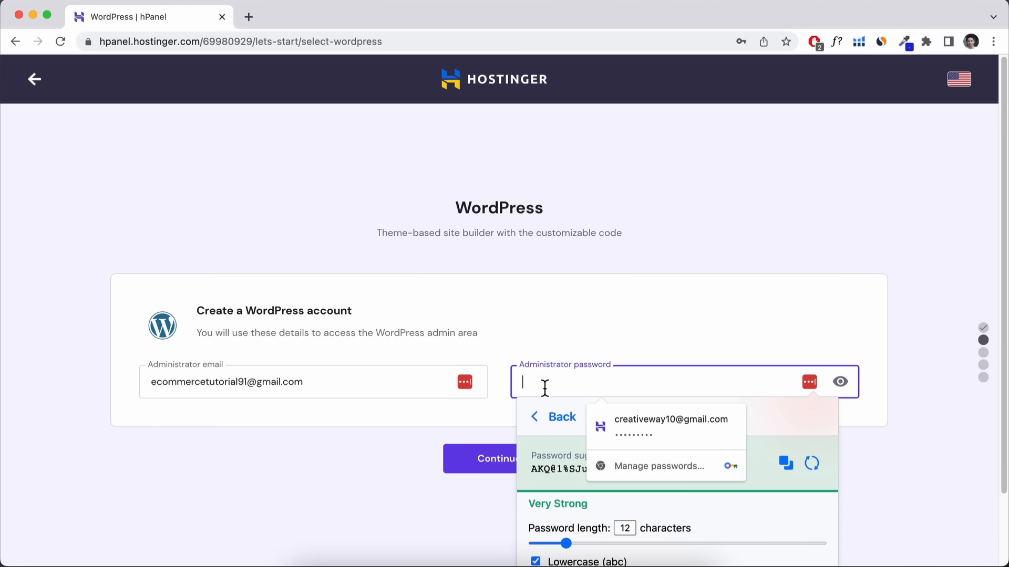
type("••••••••")
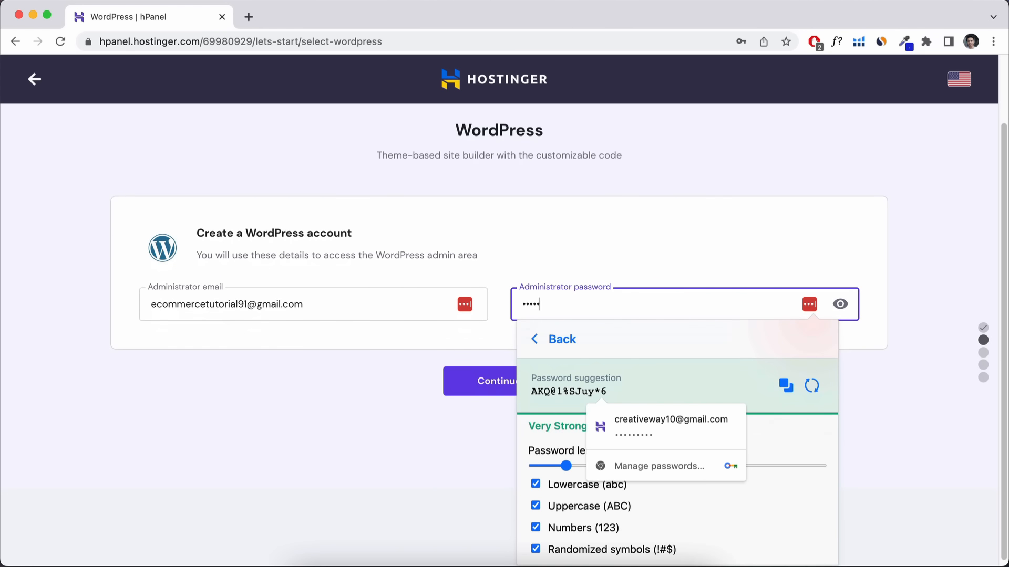
type("•")
left_click(647, 236)
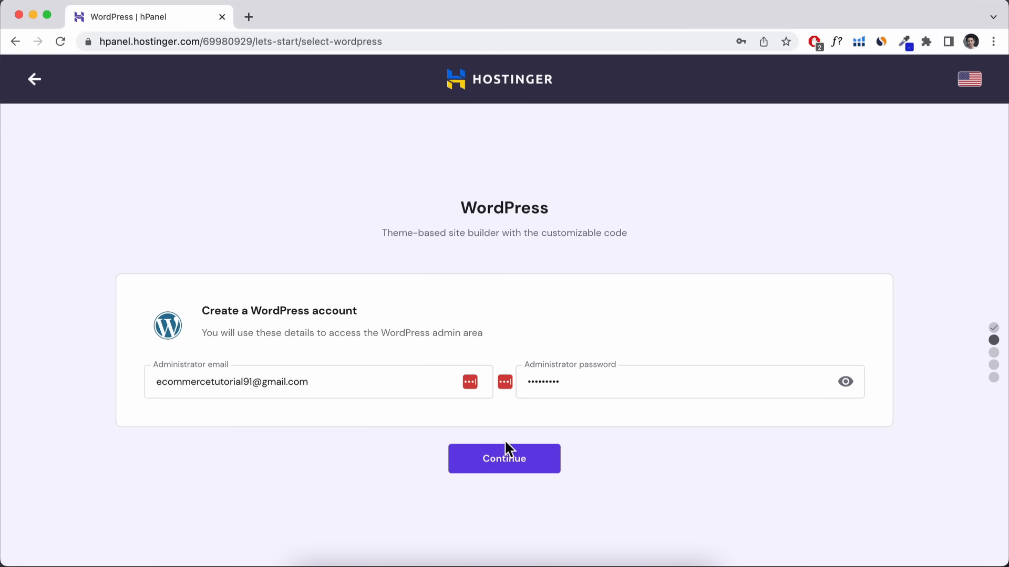
left_click(504, 468)
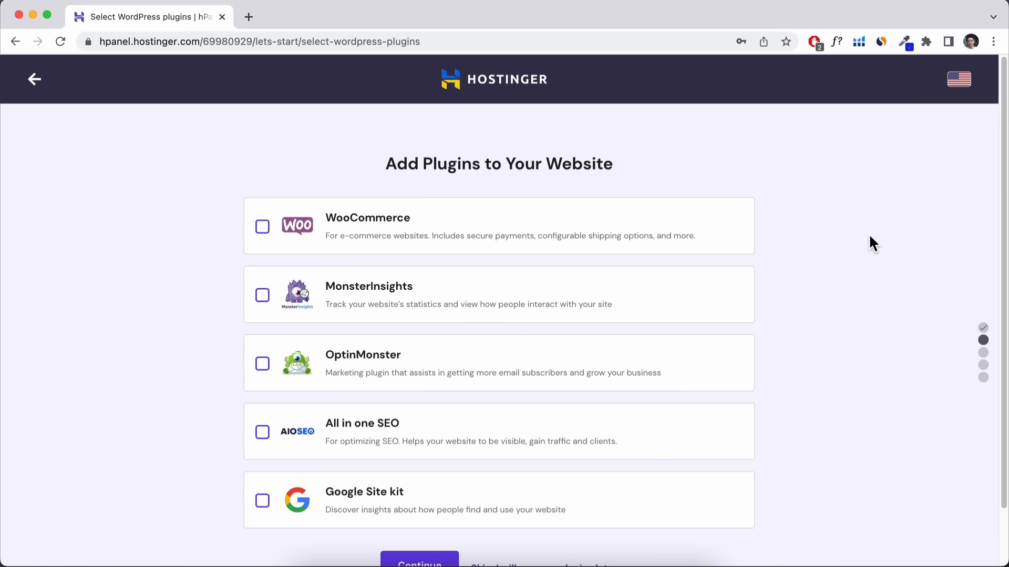
Skip the plugin and website template selection pages.
scroll(870, 236, "down", 2)
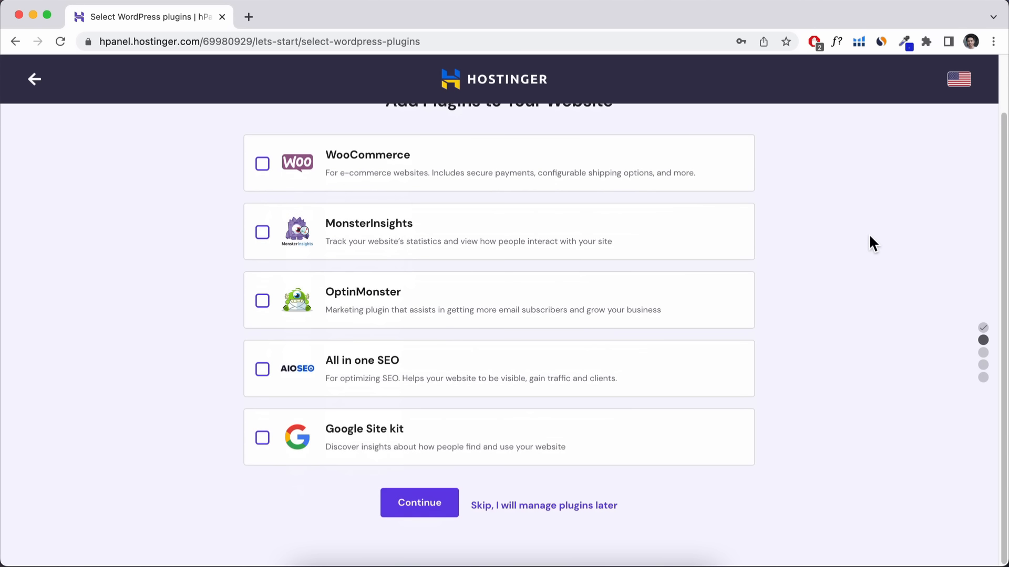
left_click(526, 505)
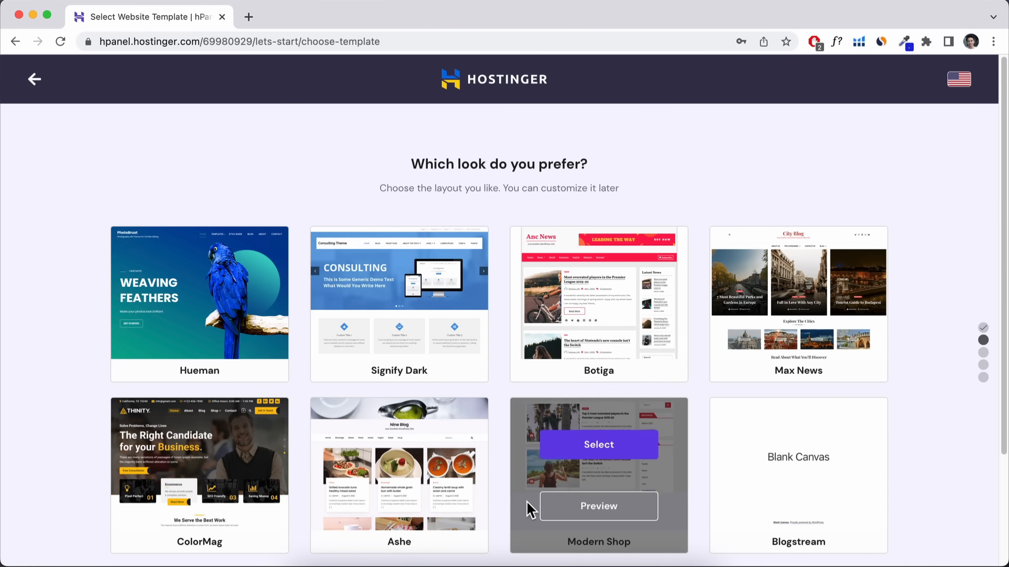
scroll(588, 363, "down", 1)
scroll(589, 363, "down", 2)
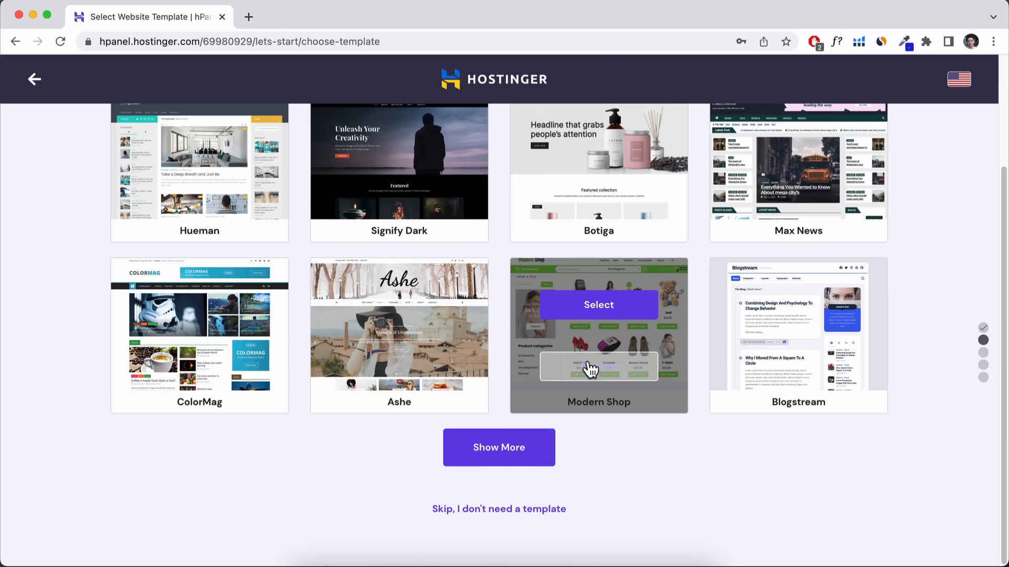
left_click(511, 509)
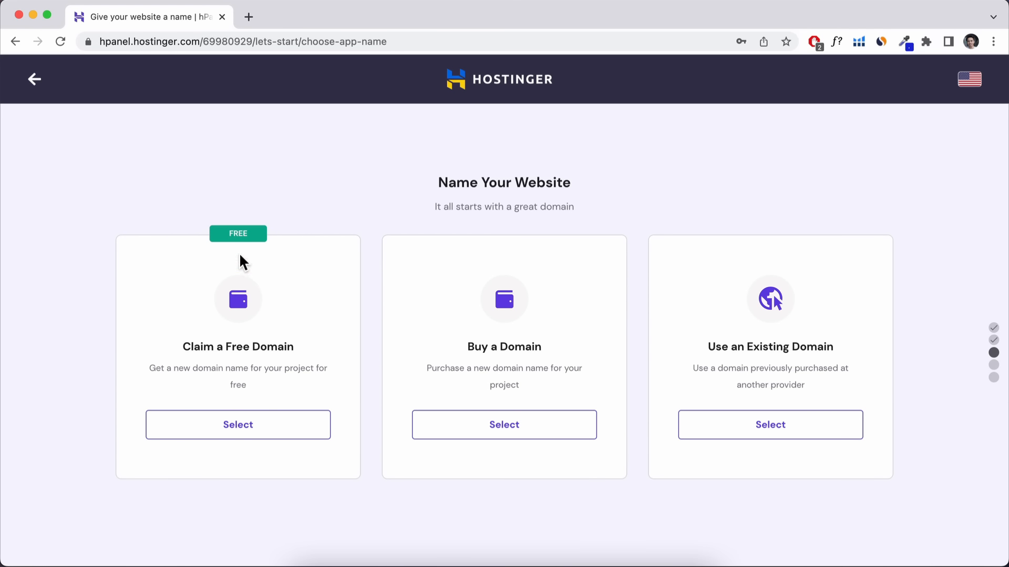
Select Claim a Free Domain and focus the 'Enter desired domain name' field.
left_click(228, 435)
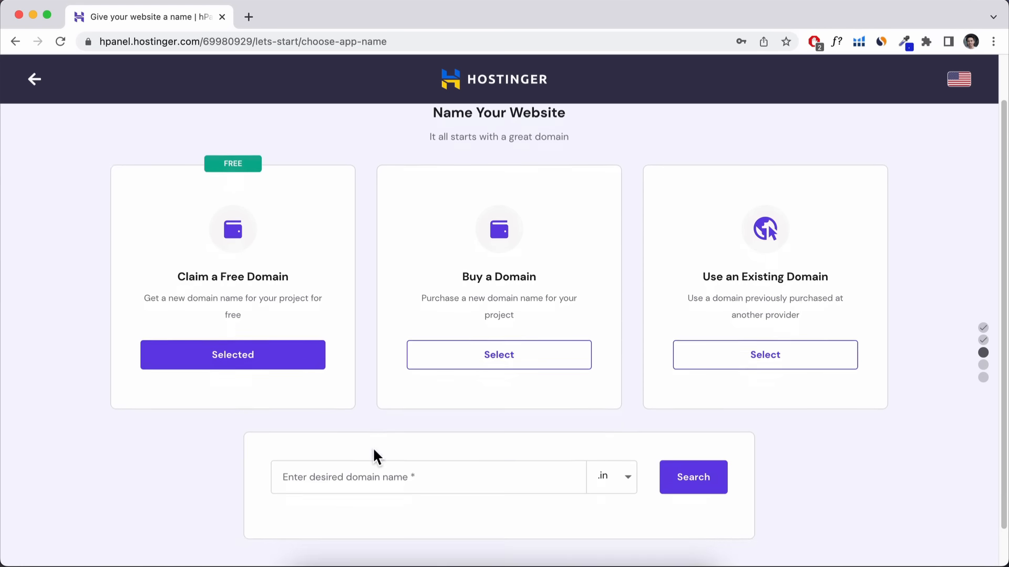
left_click(360, 467)
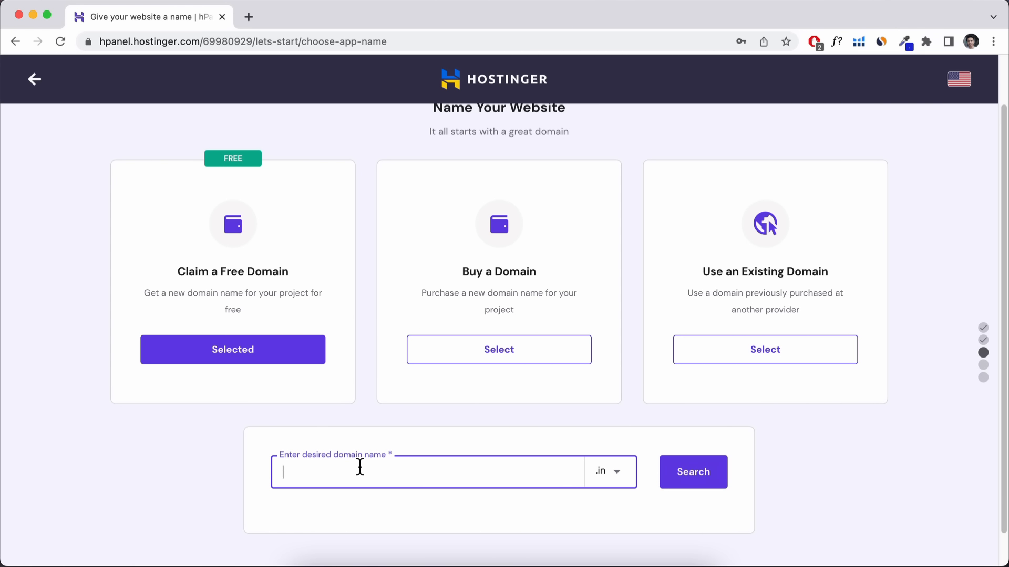
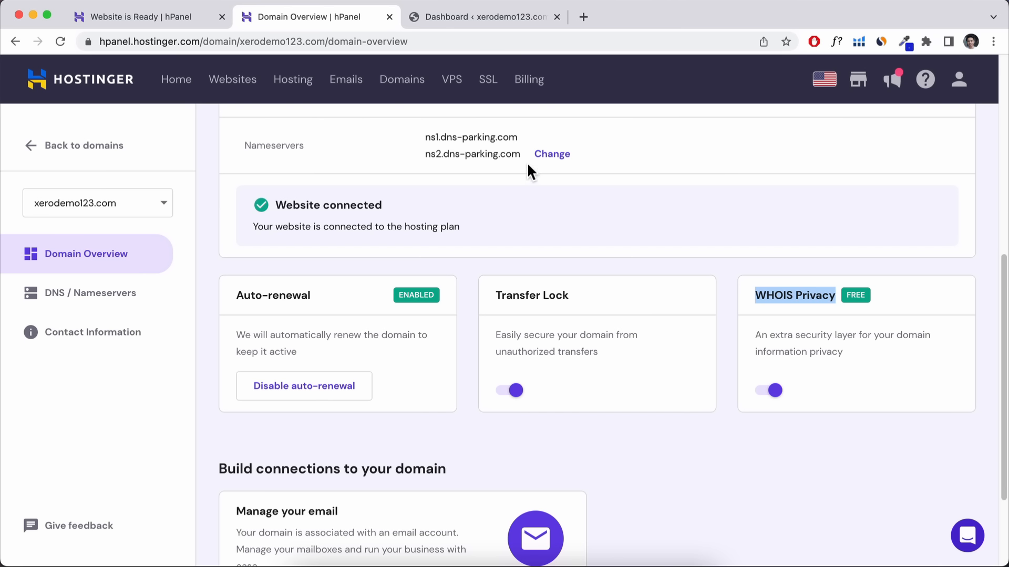
Switch to the browser tab with the xerodemo123.com WordPress dashboard.
left_click(490, 14)
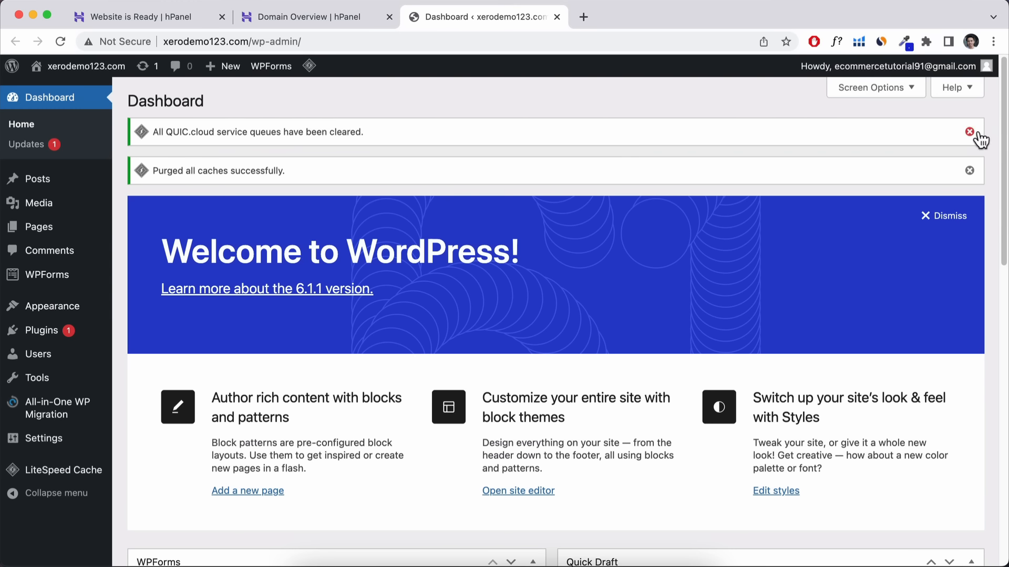
Dismiss the caches purged and QUIC.cloud queues cleared notices.
scroll(389, 310, "down", 5)
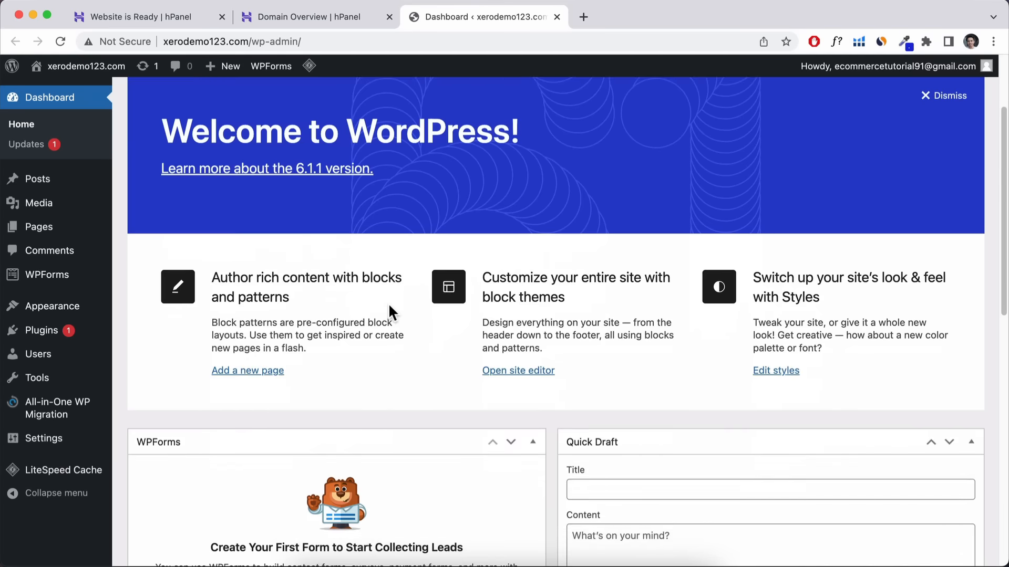
scroll(388, 310, "up", 5)
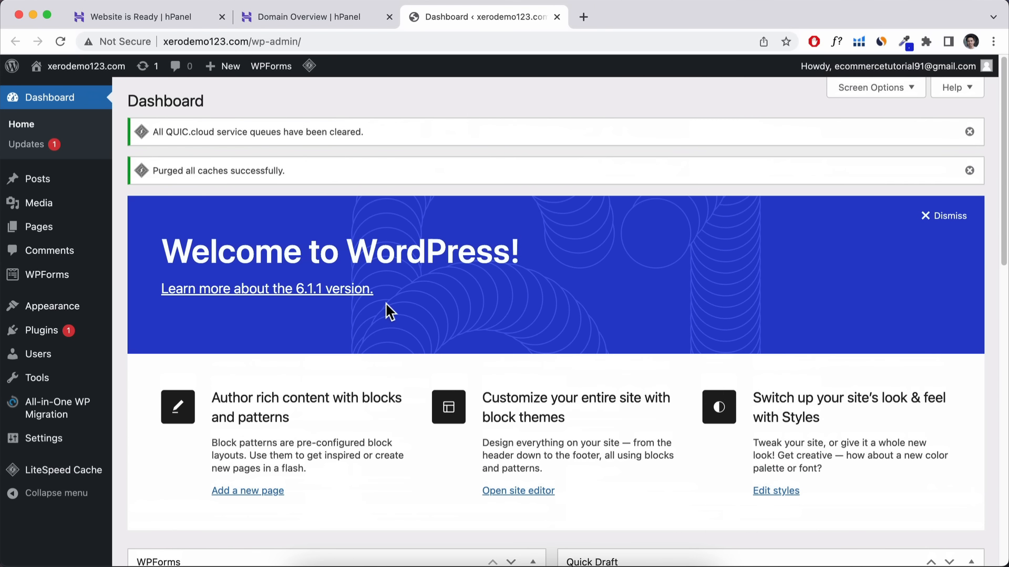
left_click(970, 170)
left_click(968, 132)
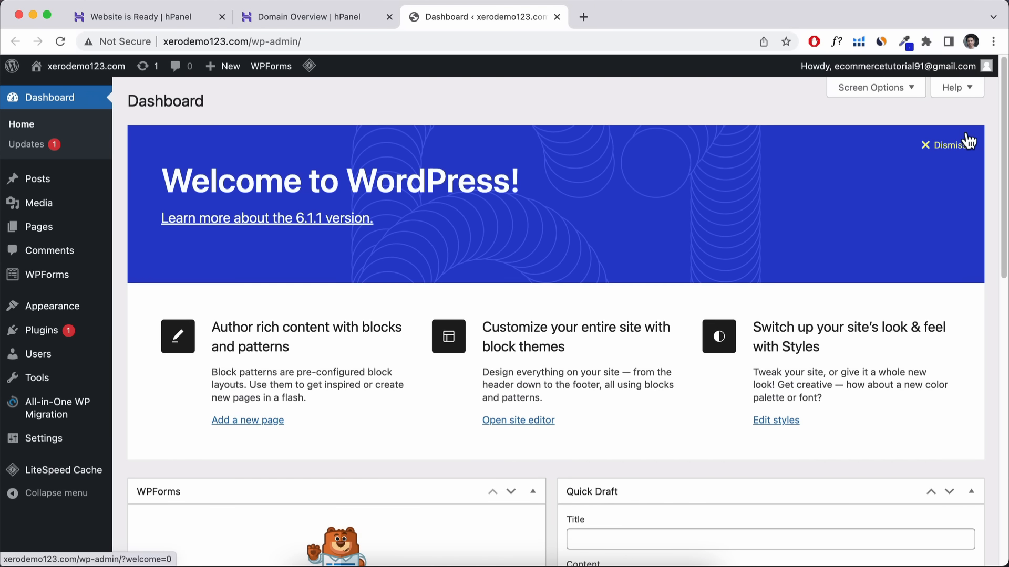
scroll(803, 289, "down", 11)
scroll(806, 286, "up", 11)
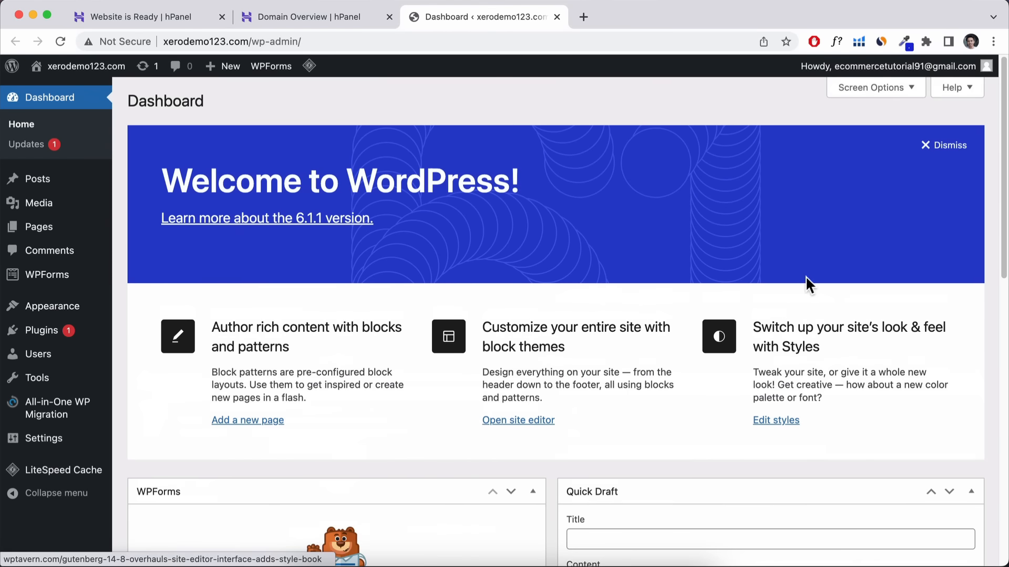
Hide the WPForms, Site Health, At a Glance, Activity, Quick Draft, Events and Welcome widgets.
left_click(898, 88)
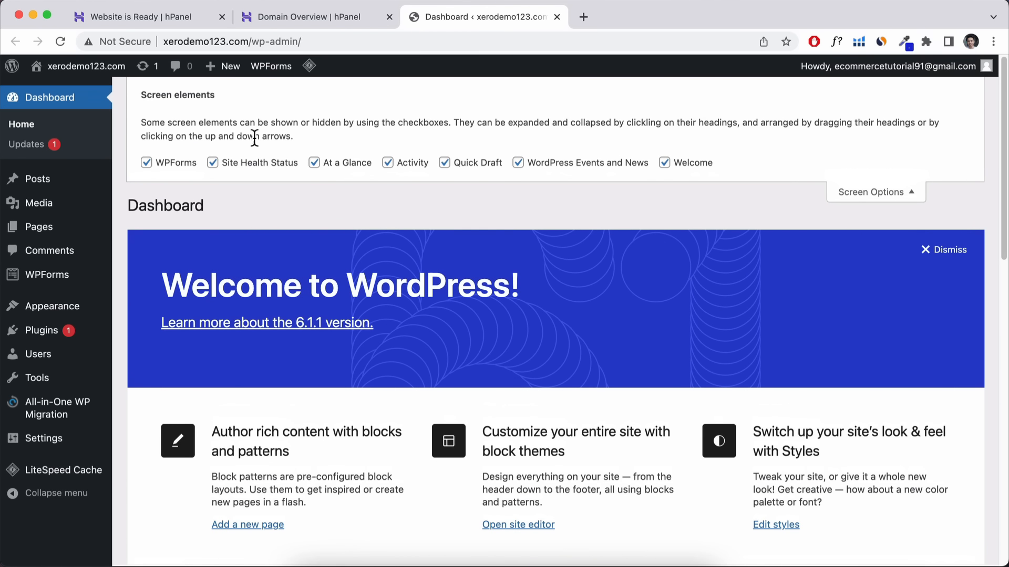
left_click(182, 164)
left_click(231, 164)
left_click(316, 163)
left_click(397, 166)
left_click(470, 165)
left_click(532, 166)
left_click(682, 165)
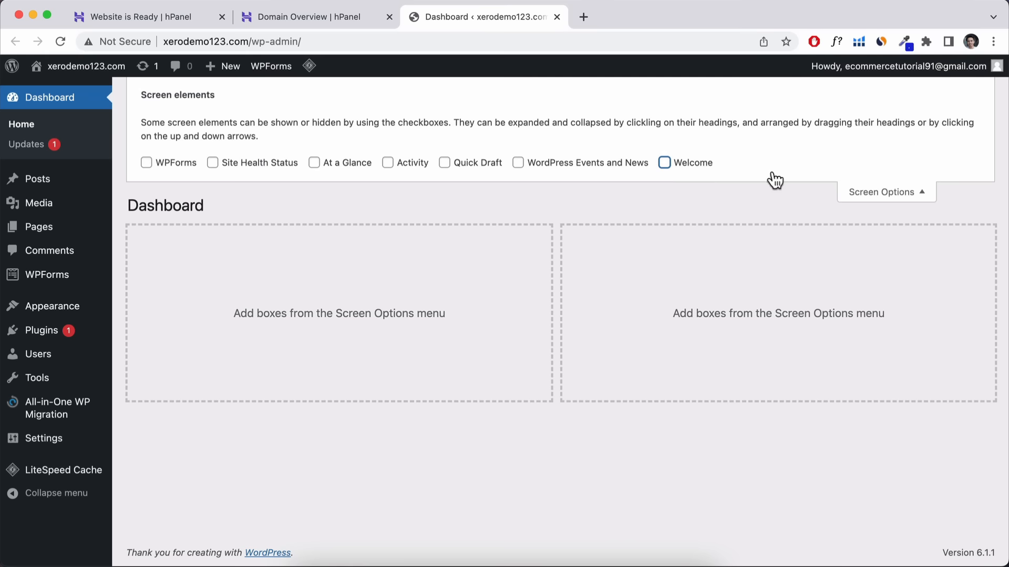
left_click(915, 191)
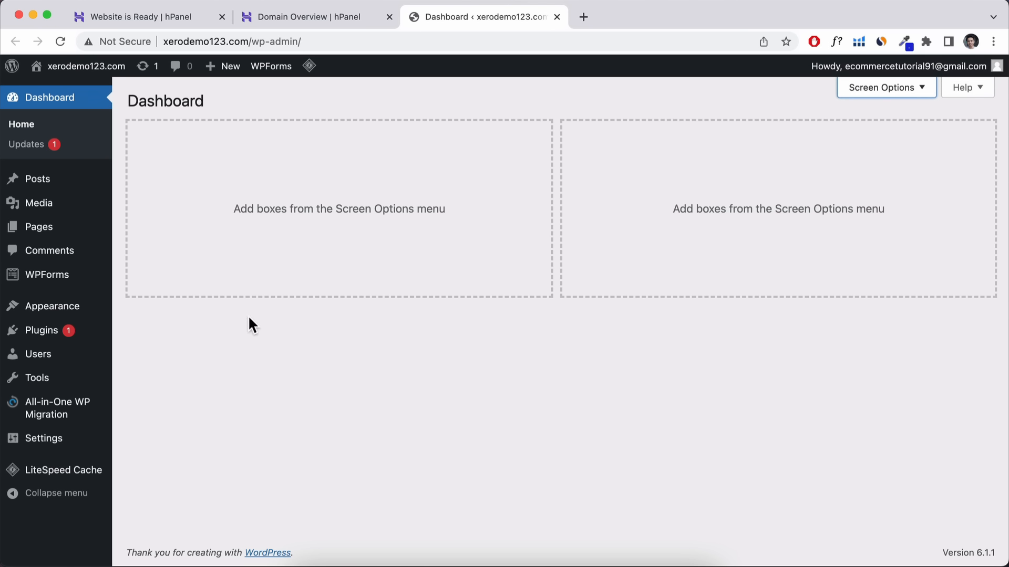
Save the permalink structure as Post name, then view the live front page.
mouse_move(32, 445)
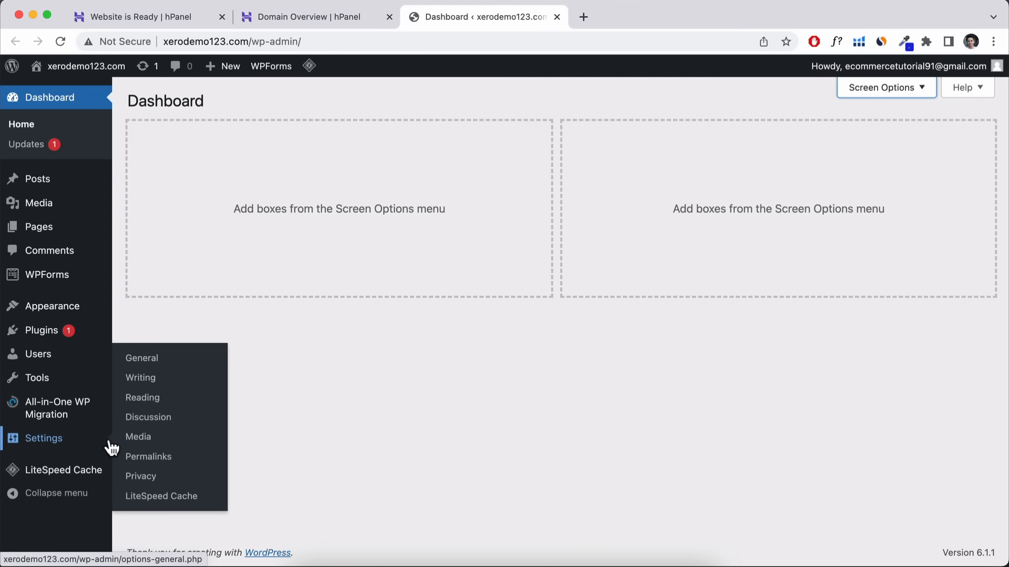
left_click(145, 462)
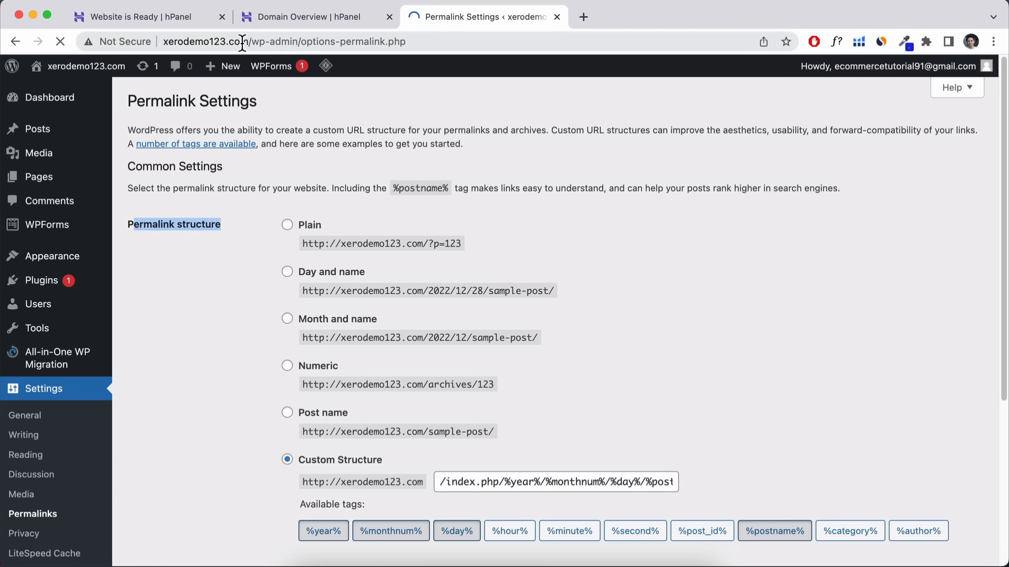
left_click(288, 418)
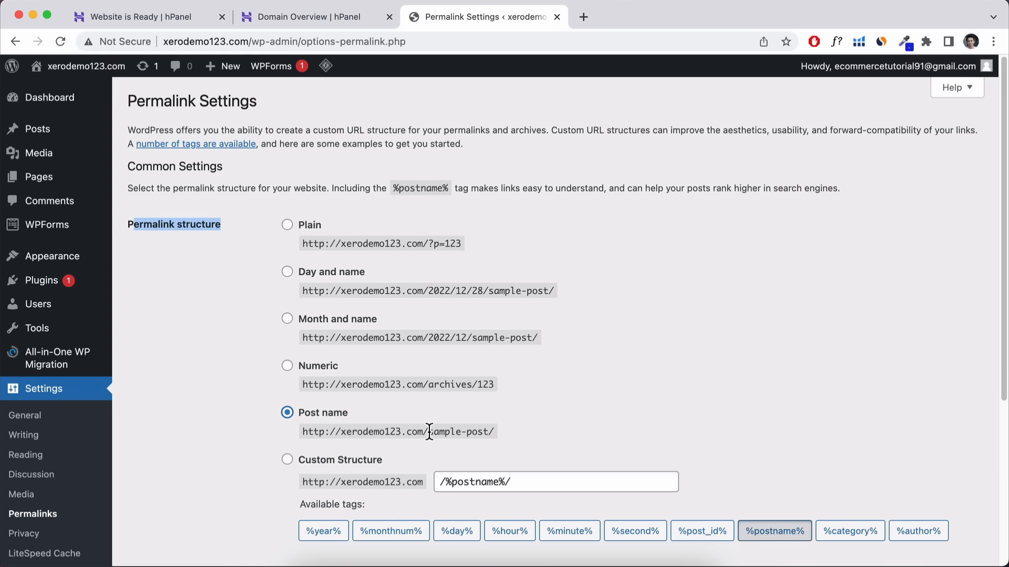
left_click_drag(428, 432, 490, 432)
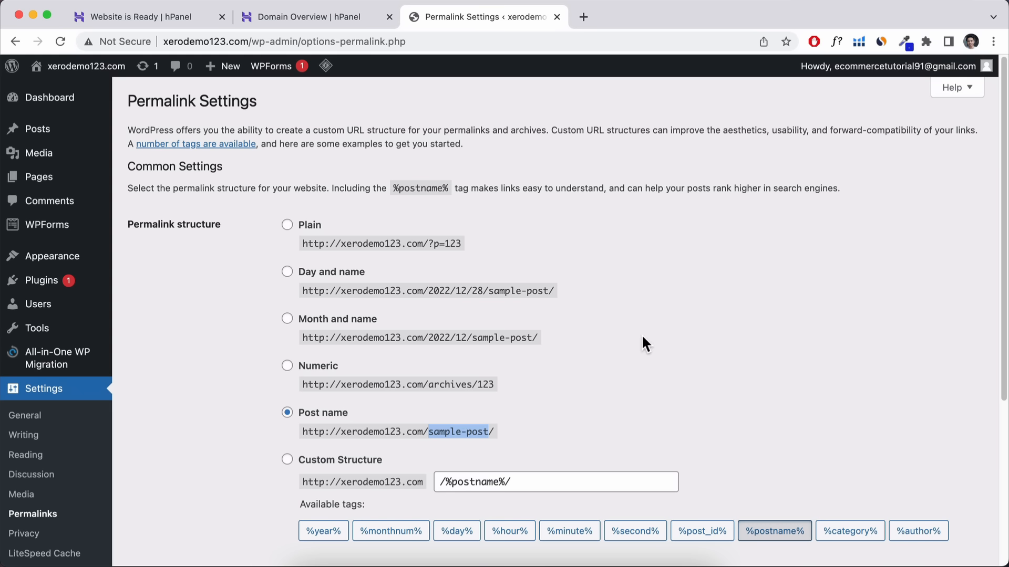
scroll(643, 337, "down", 5)
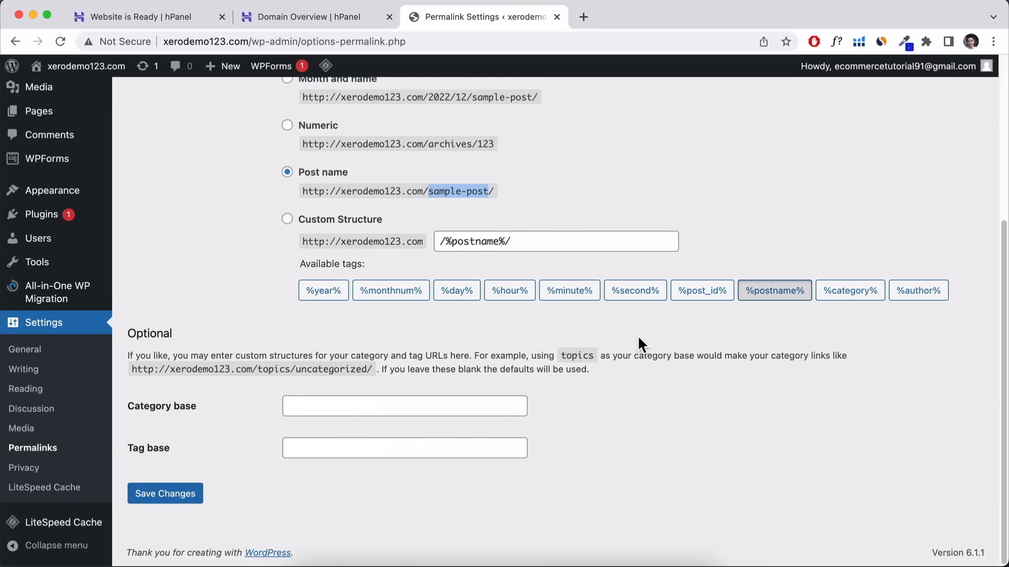
left_click(193, 500)
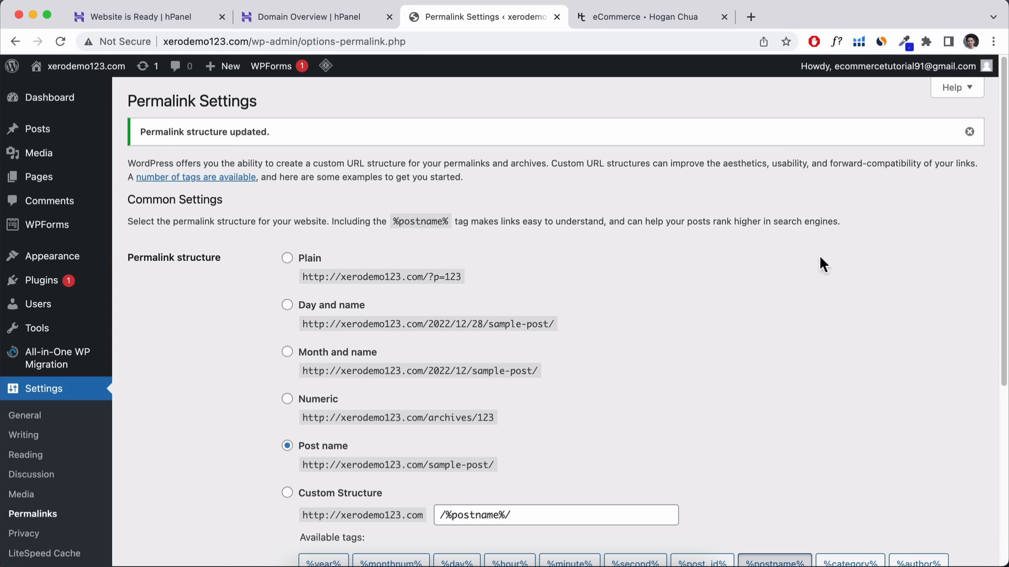
mouse_move(74, 68)
left_click(60, 93)
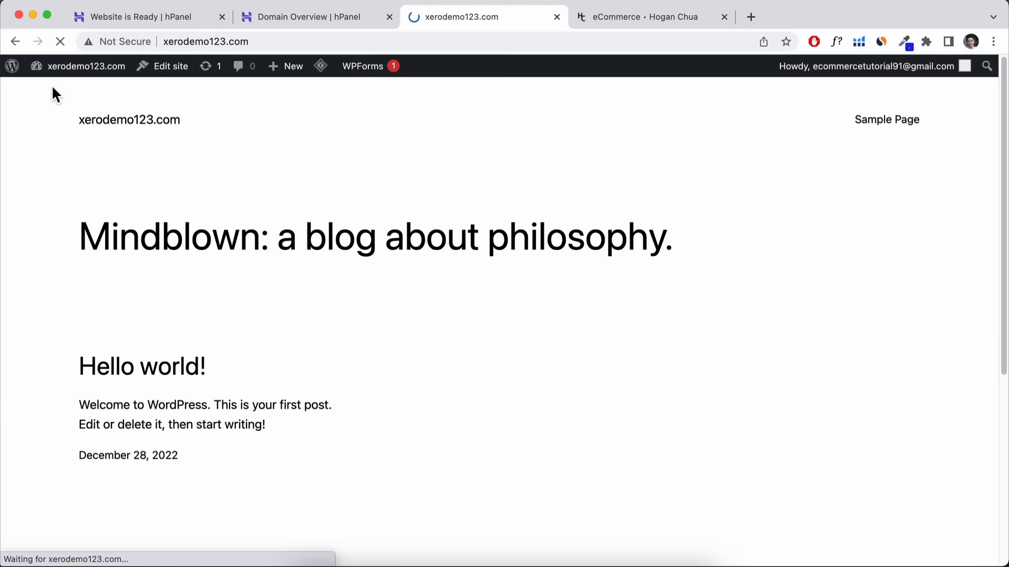
Scroll through the live blog front page, then go to the Hogan Chua eCommerce page.
scroll(590, 318, "down", 6)
scroll(585, 315, "up", 6)
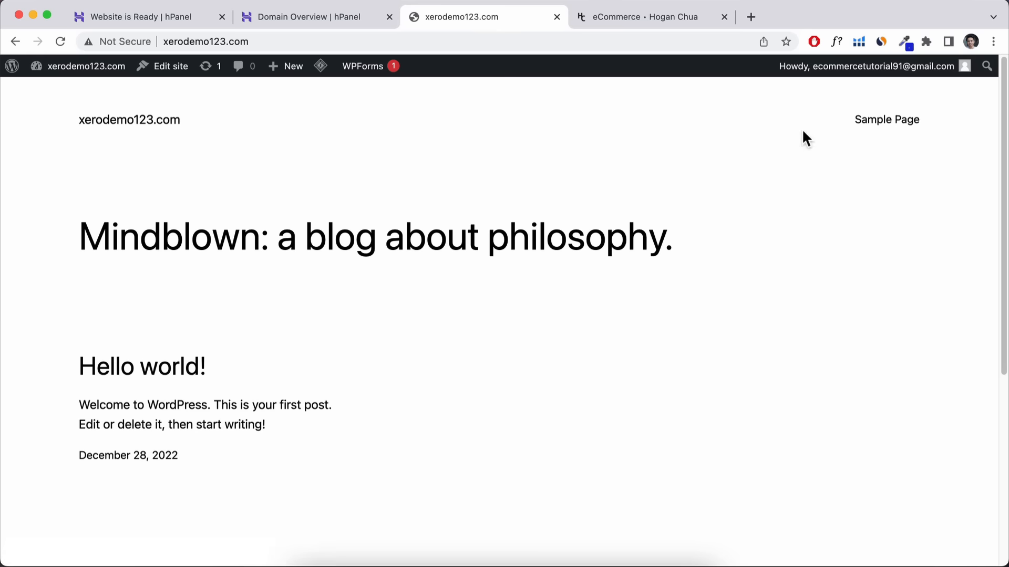
scroll(583, 314, "down", 5)
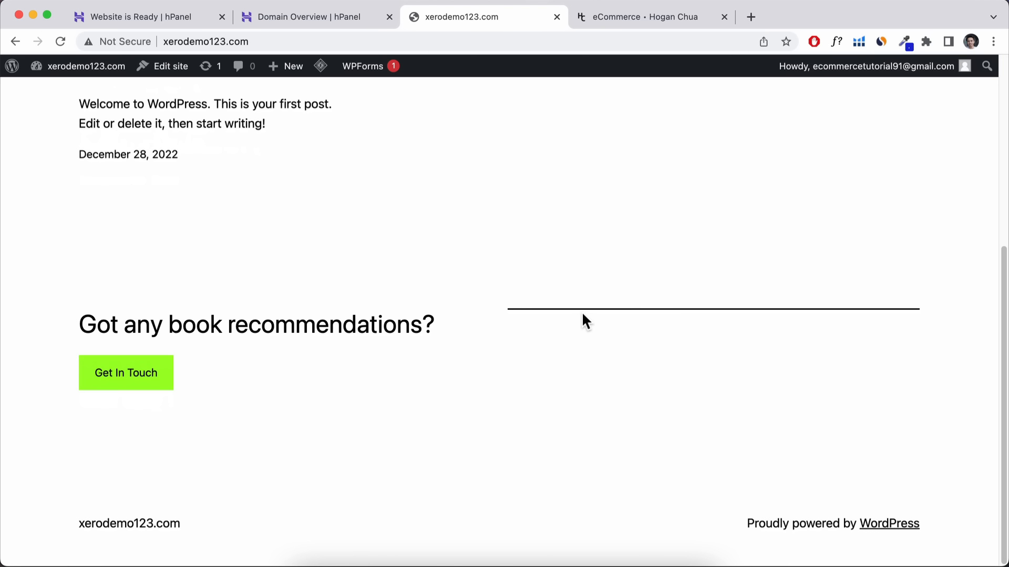
scroll(576, 313, "up", 5)
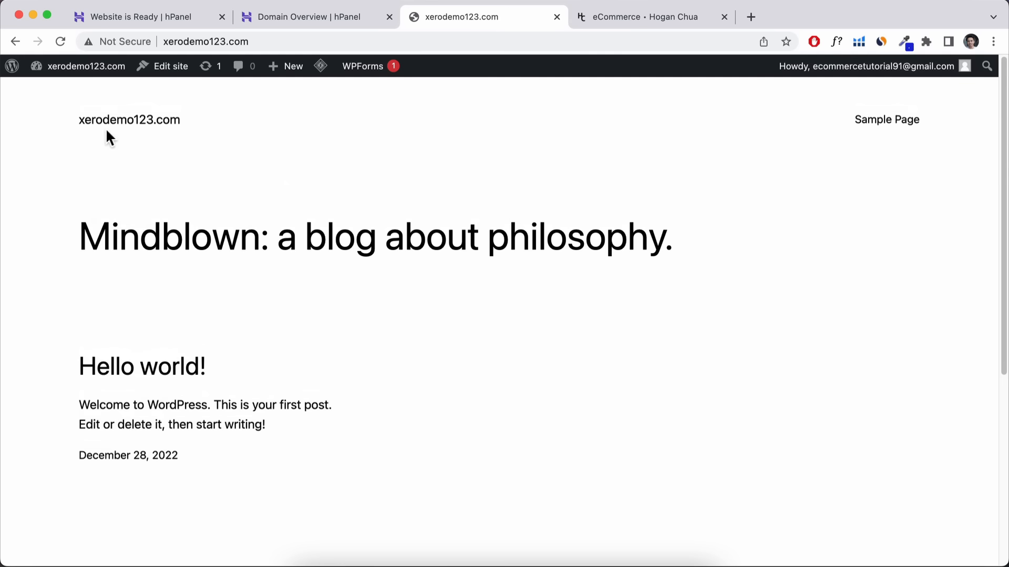
left_click(603, 14)
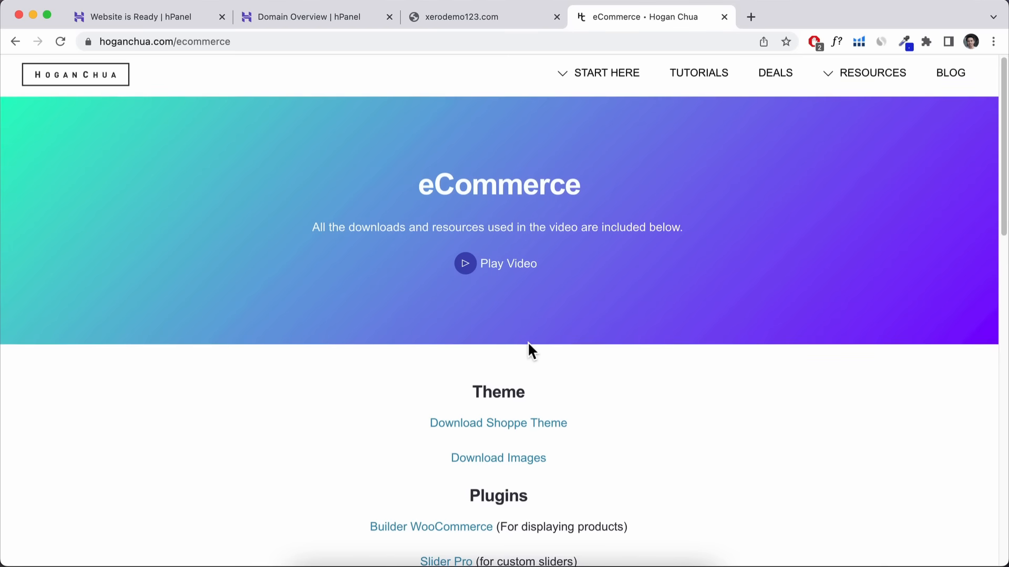
Download the themify-shoppe theme and builder-woocommerce plugin zips to the Desktop.
scroll(528, 343, "down", 2)
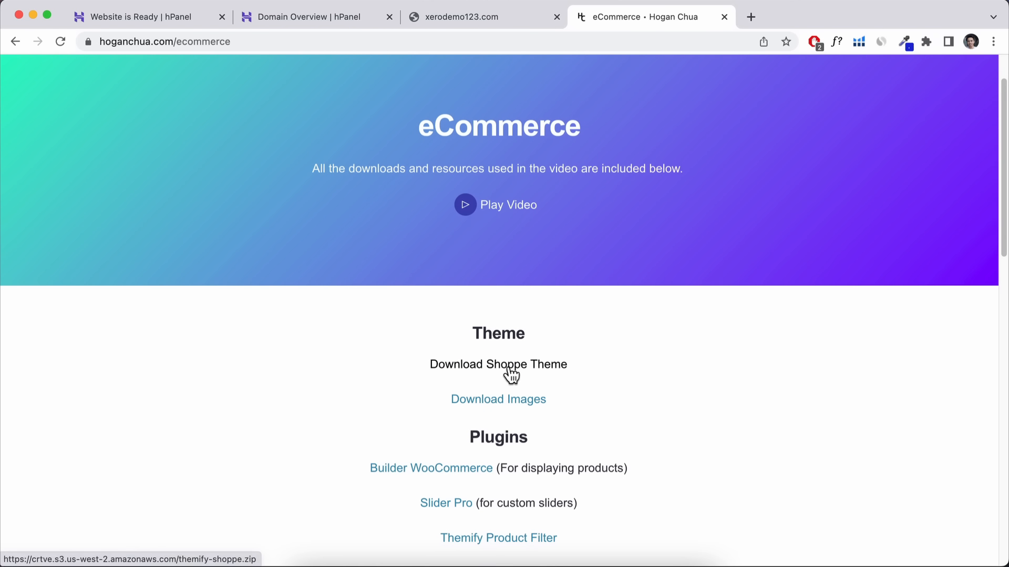
scroll(511, 374, "down", 4)
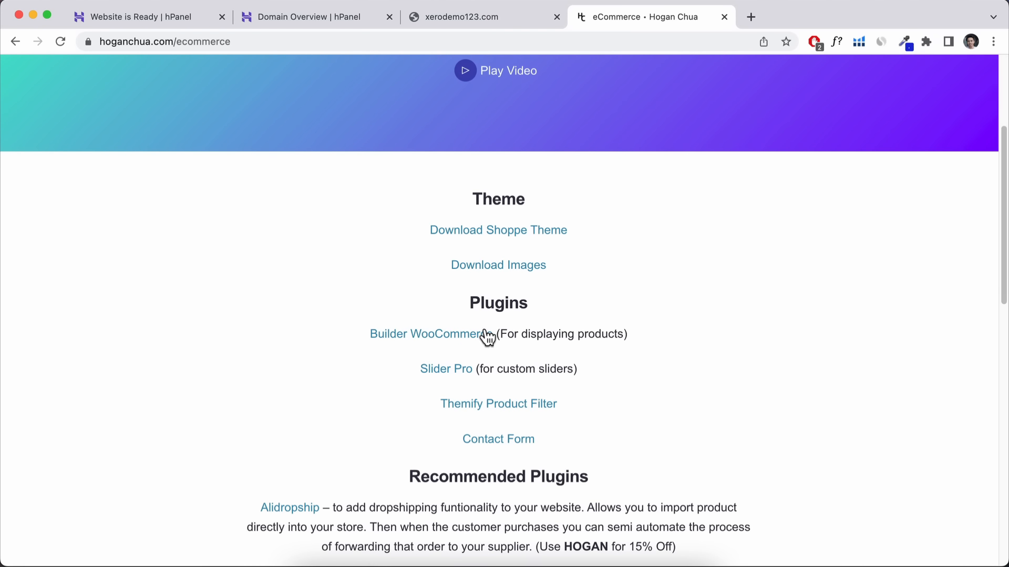
scroll(550, 318, "up", 2)
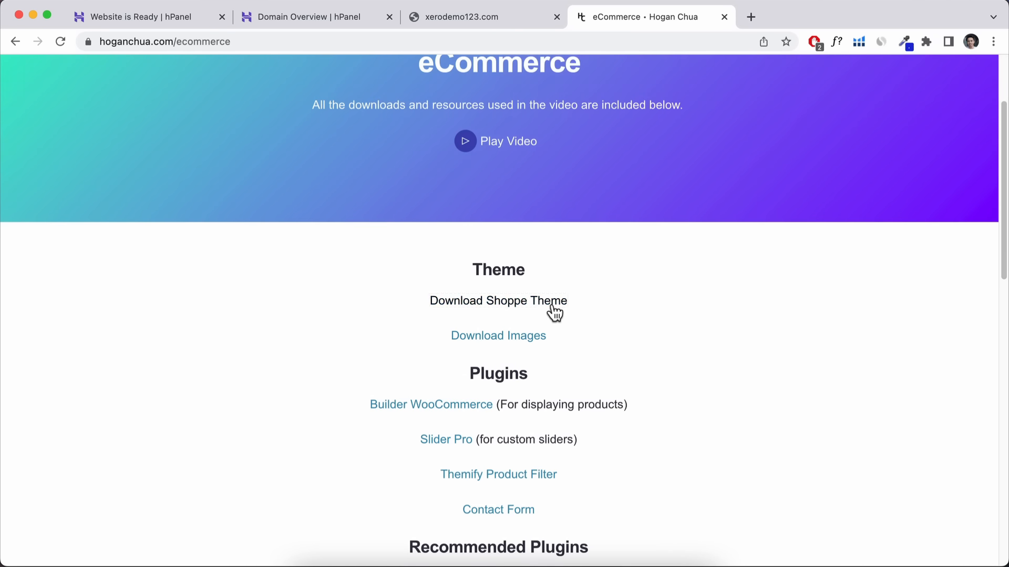
left_click(550, 304)
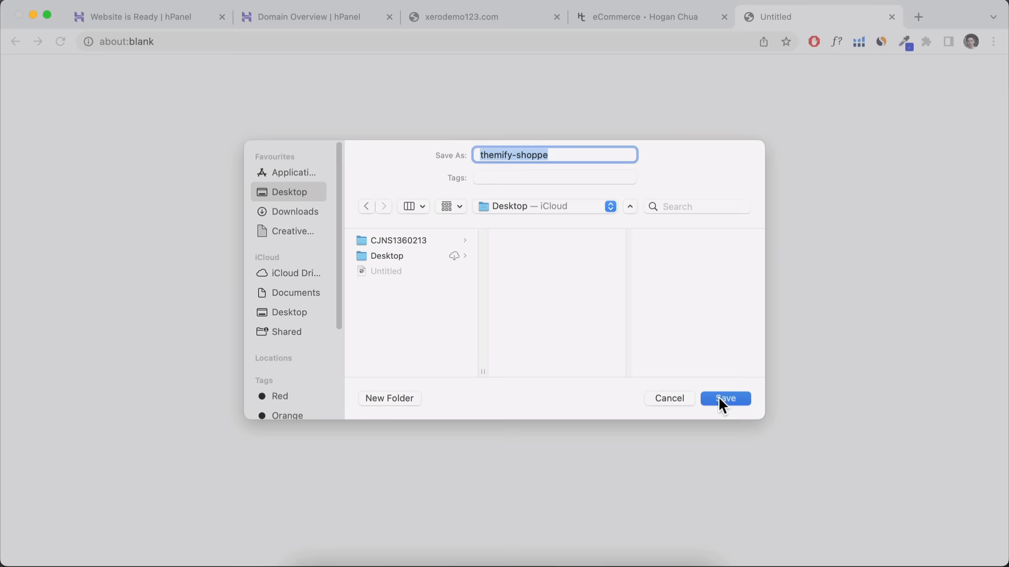
left_click(717, 397)
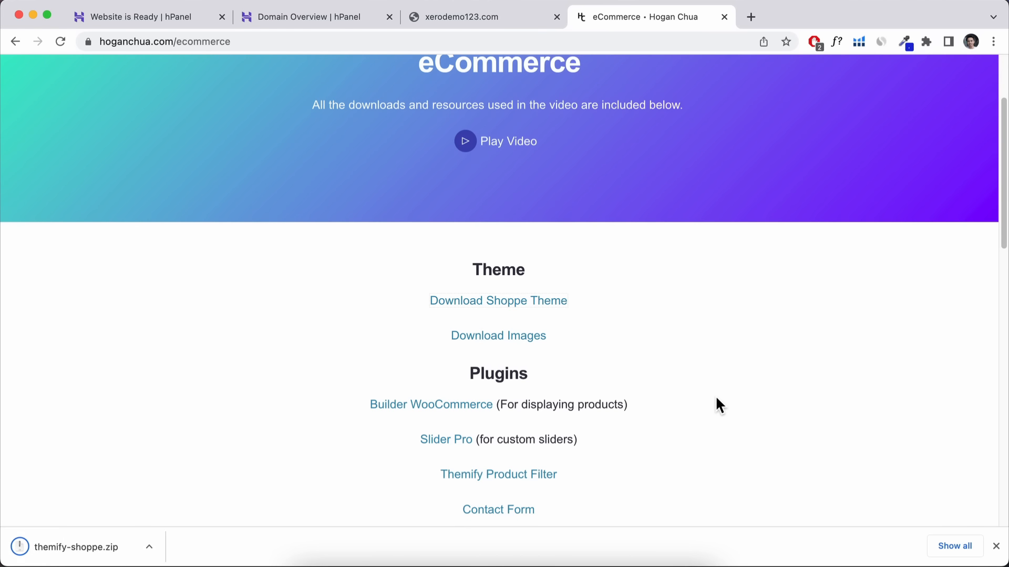
left_click(462, 405)
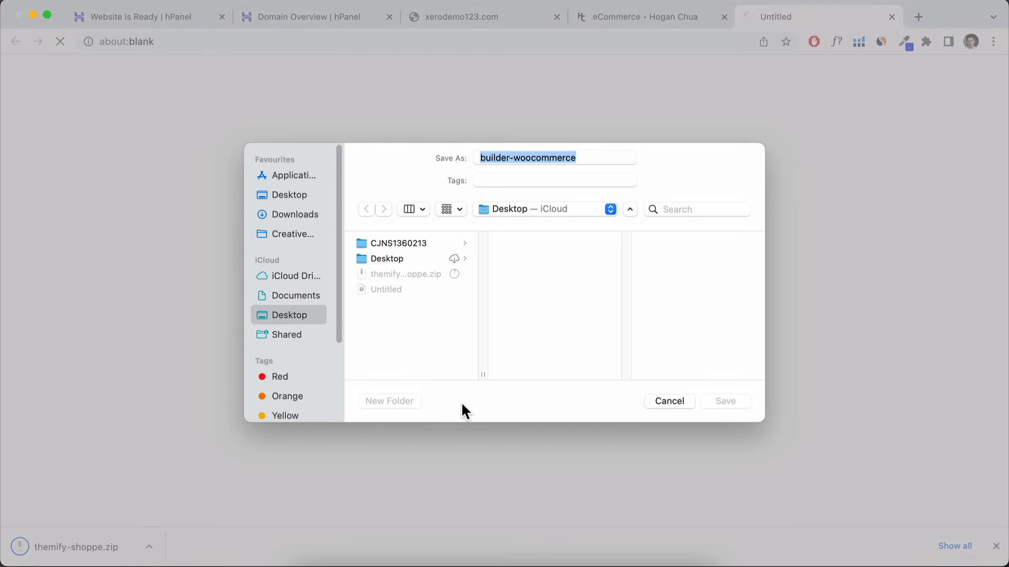
left_click(735, 402)
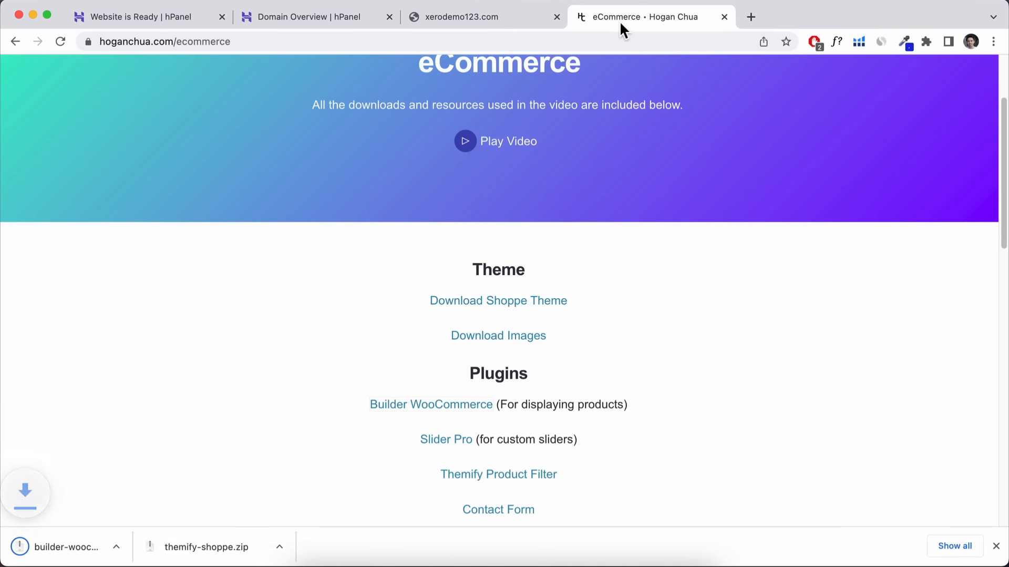
Download the Themify Product Filter and Contact Form plugin zips to the Desktop.
scroll(569, 385, "down", 3)
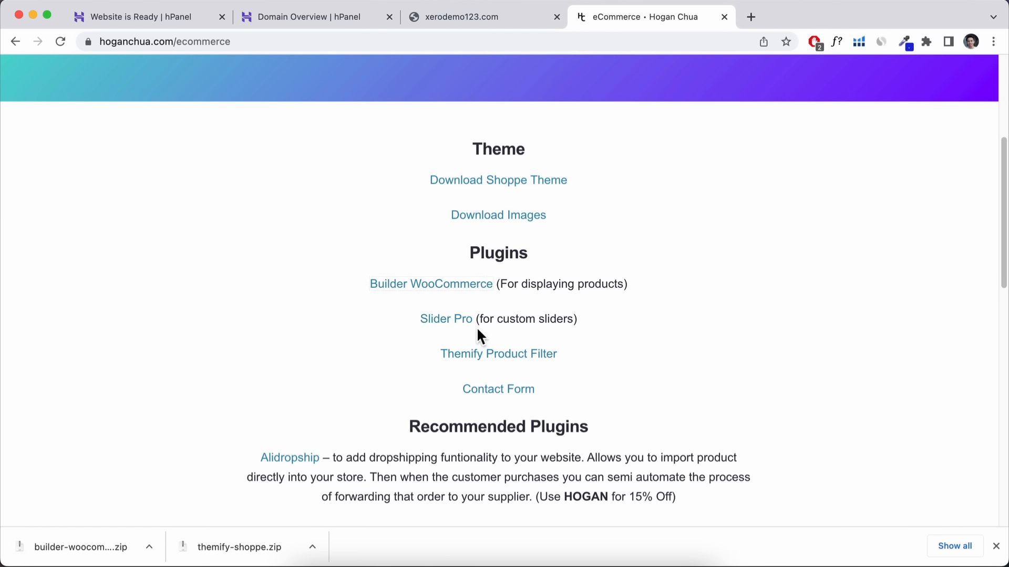
left_click(490, 355)
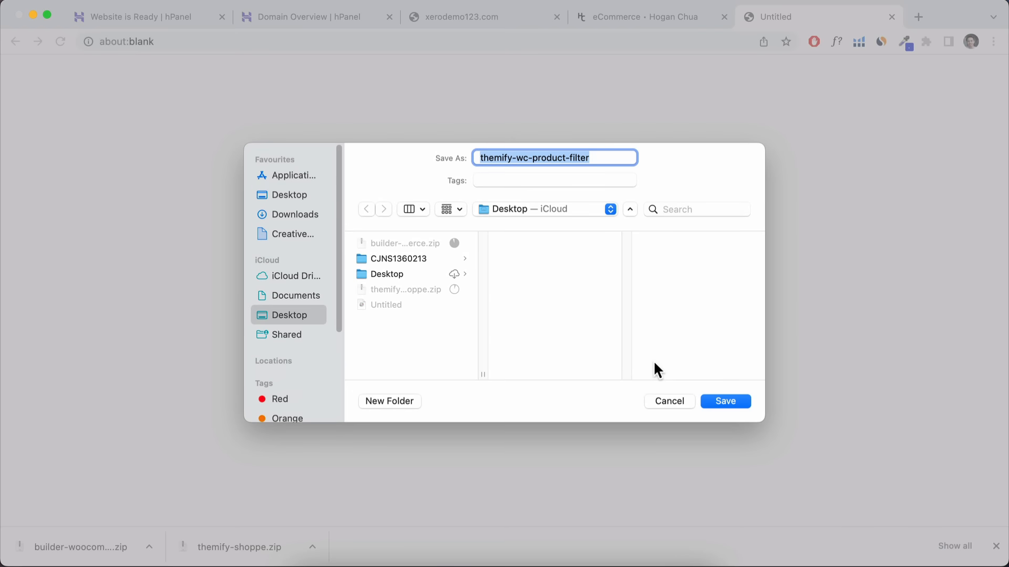
left_click(728, 404)
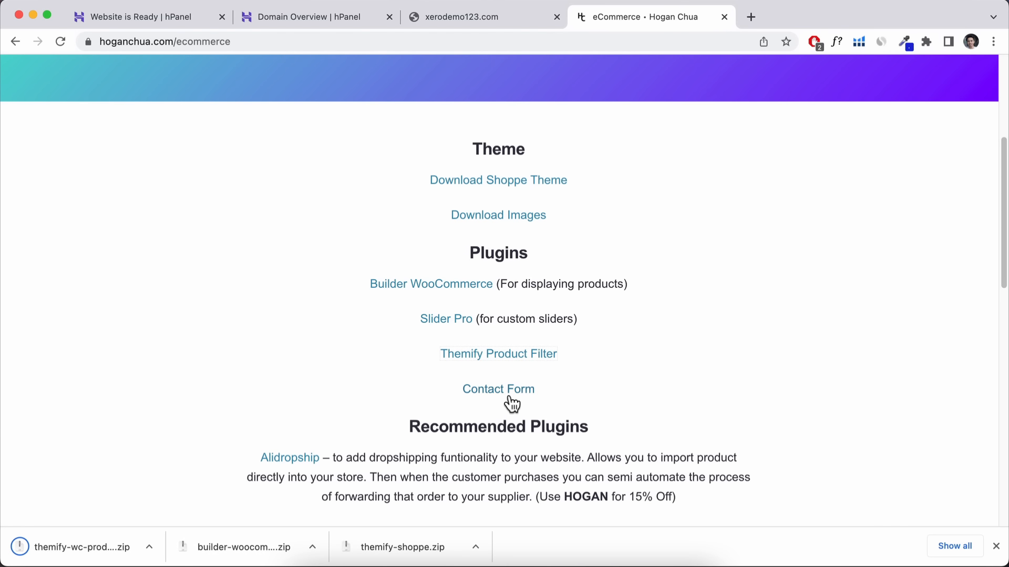
left_click(512, 393)
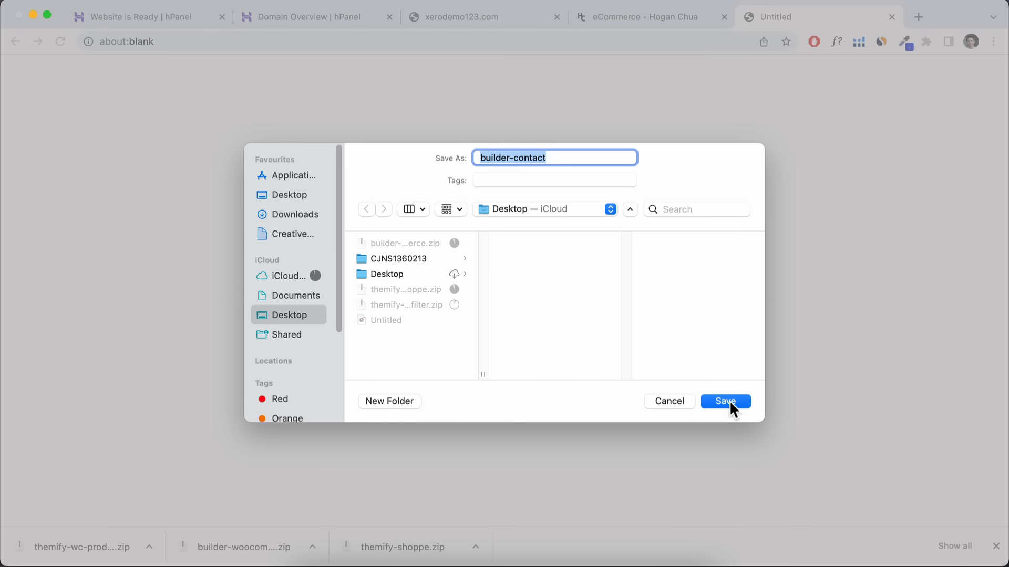
left_click(729, 402)
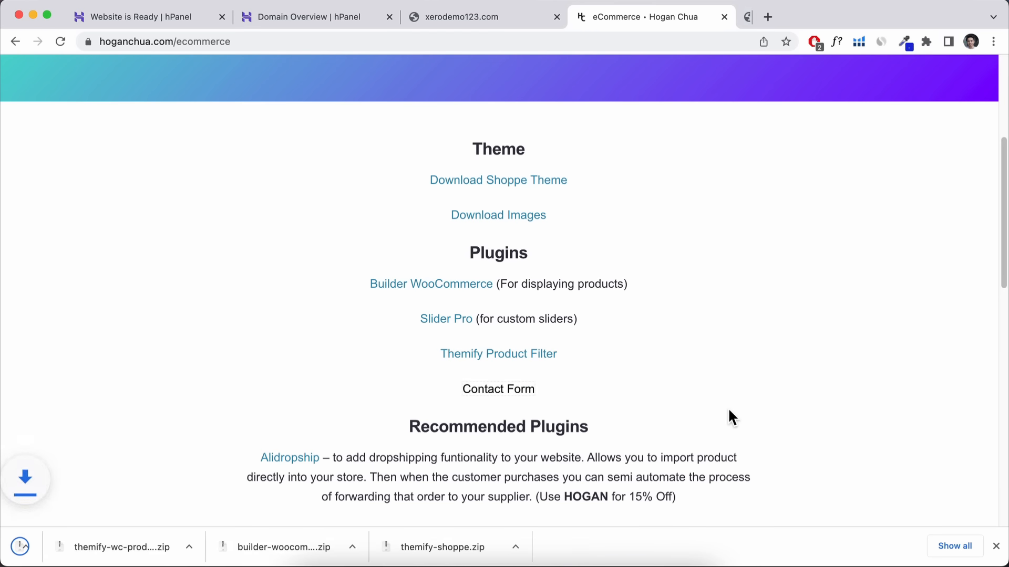
left_click(444, 12)
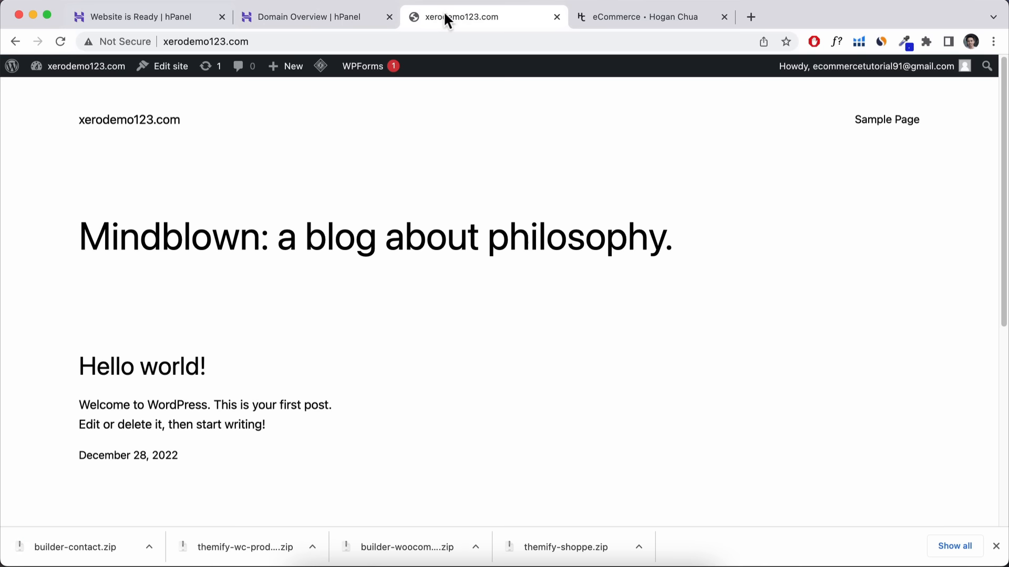
Bring up the Upload Theme form under Appearance > Themes > Add New.
mouse_move(74, 71)
left_click(66, 95)
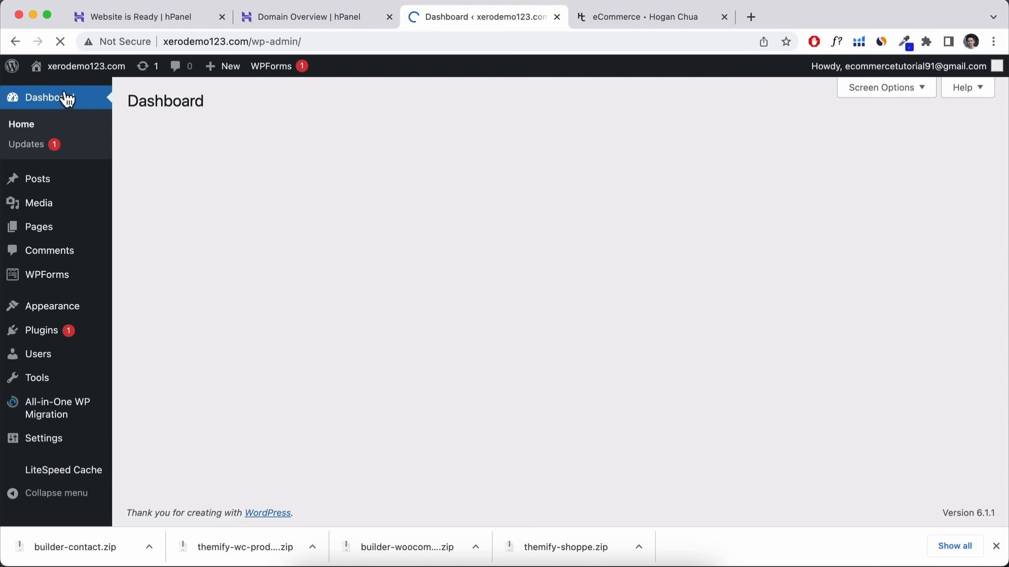
mouse_move(73, 313)
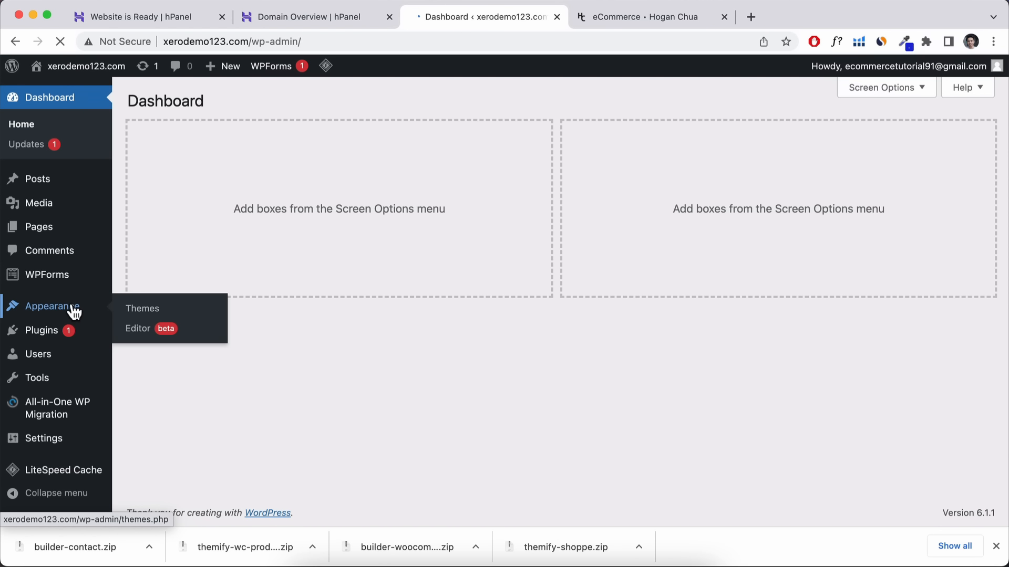
left_click(138, 314)
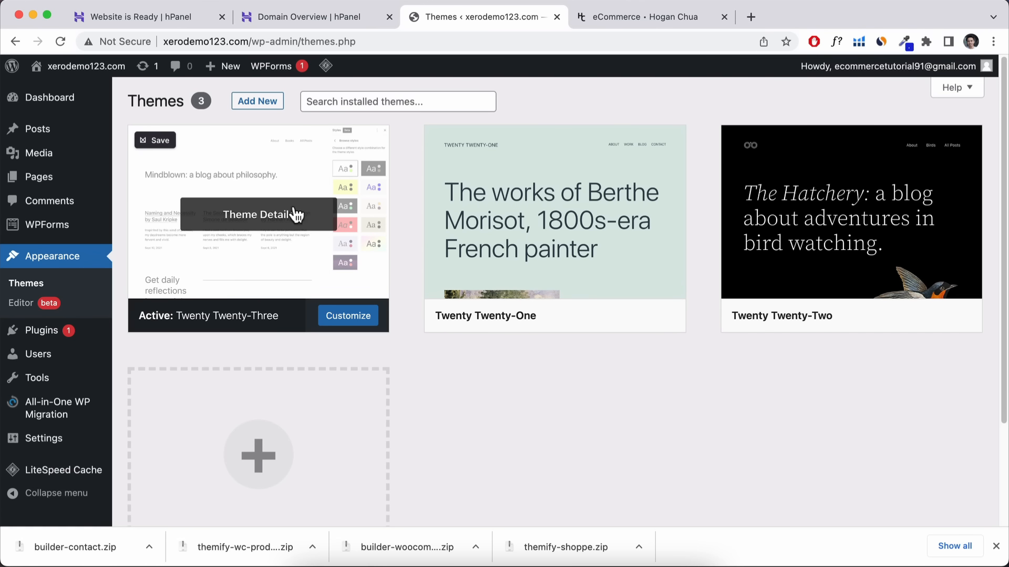
left_click(255, 102)
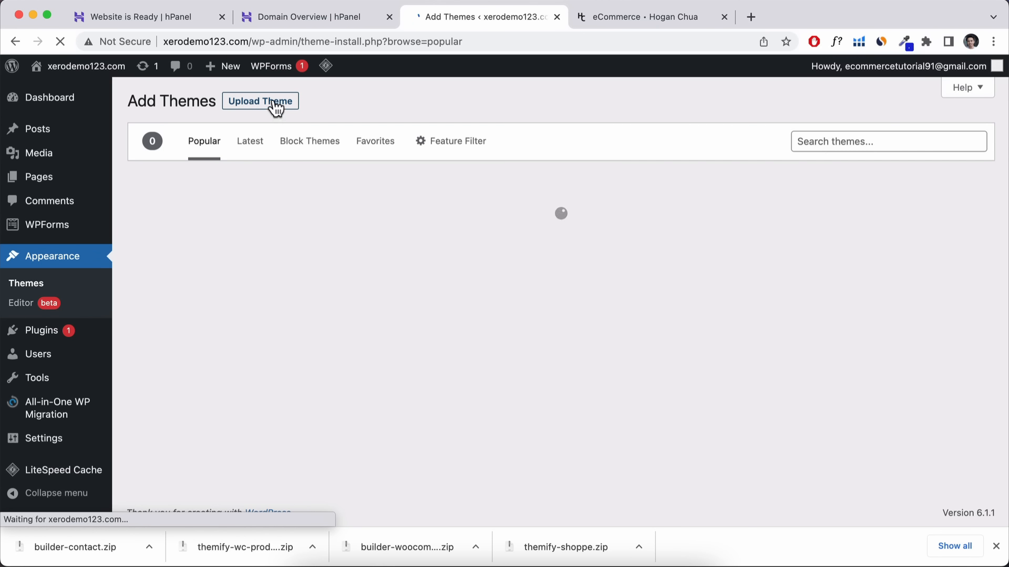
left_click(275, 104)
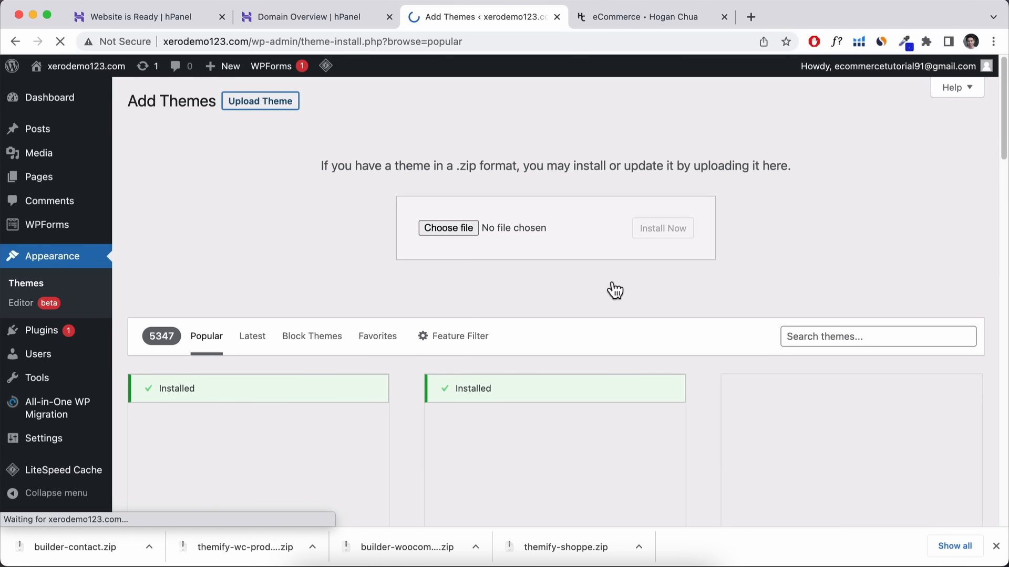
scroll(466, 295, "down", 9)
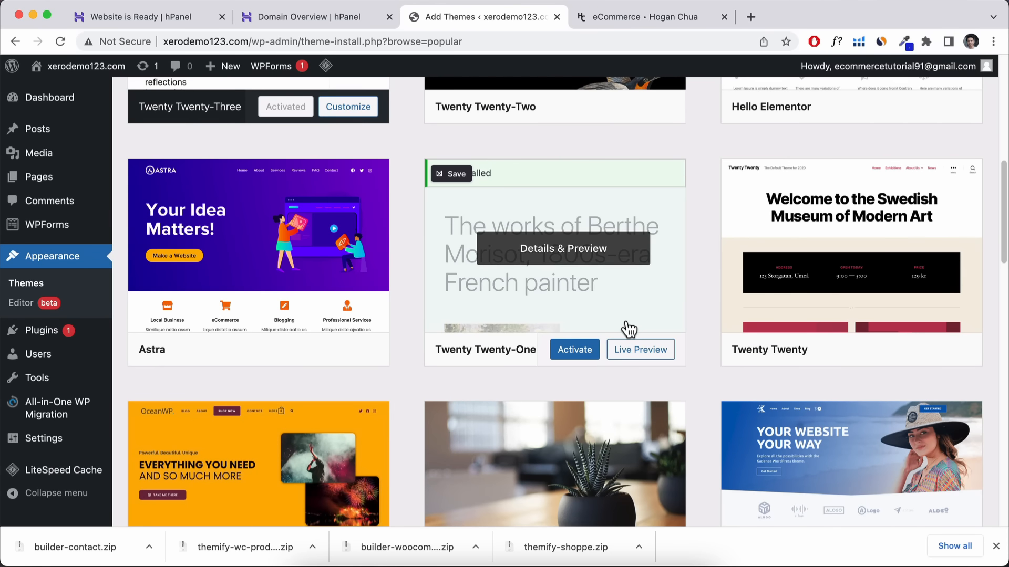
scroll(706, 387, "down", 2)
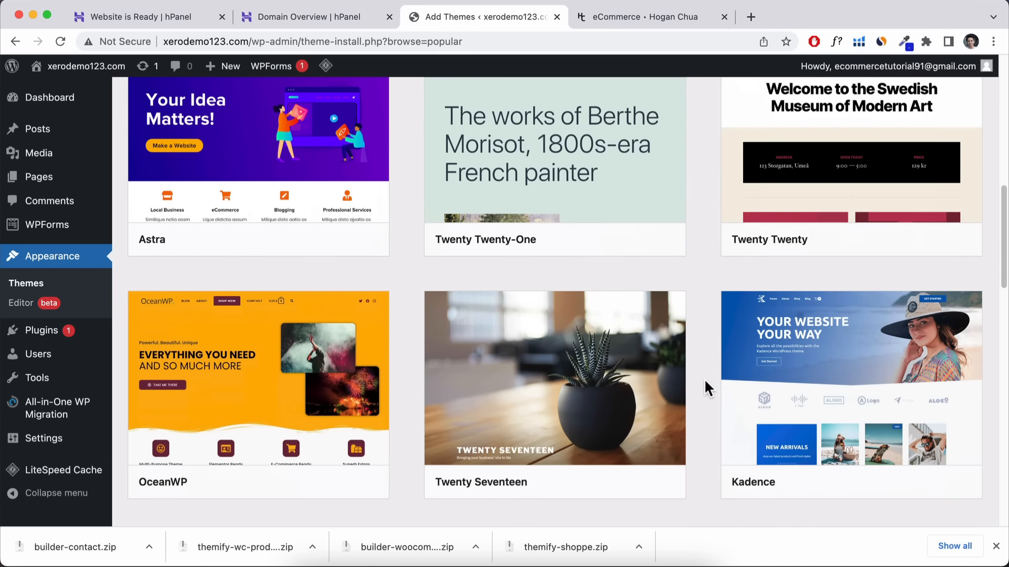
scroll(702, 379, "up", 10)
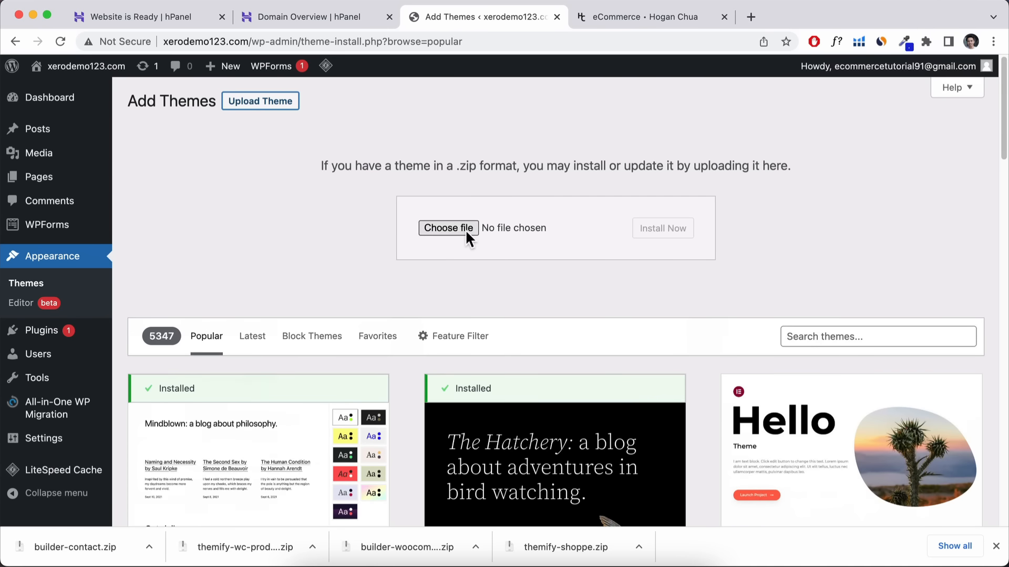
Choose themify-shoppe.zip from the Desktop and install it as a new theme.
left_click(466, 229)
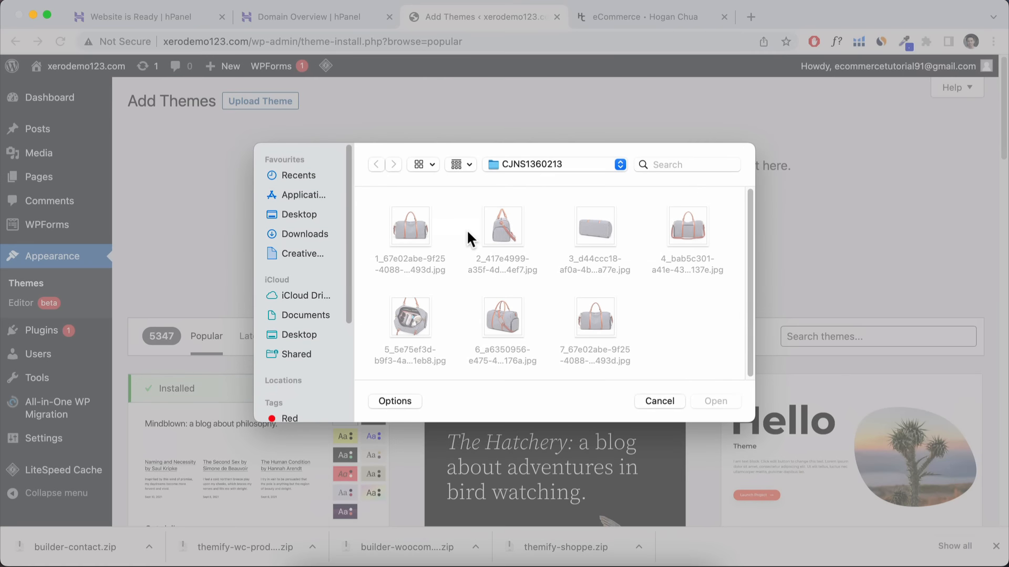
left_click(306, 215)
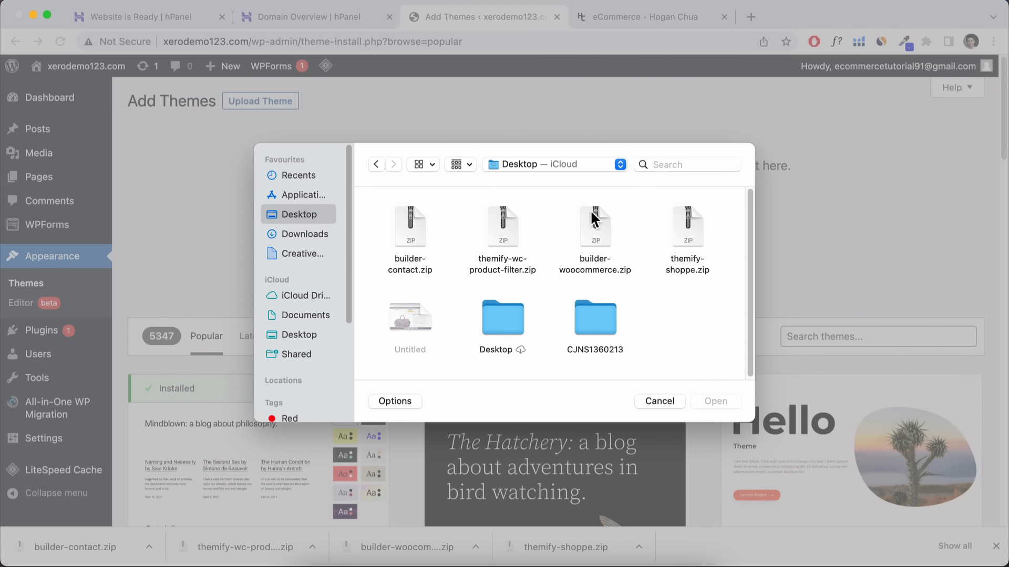
left_click(689, 244)
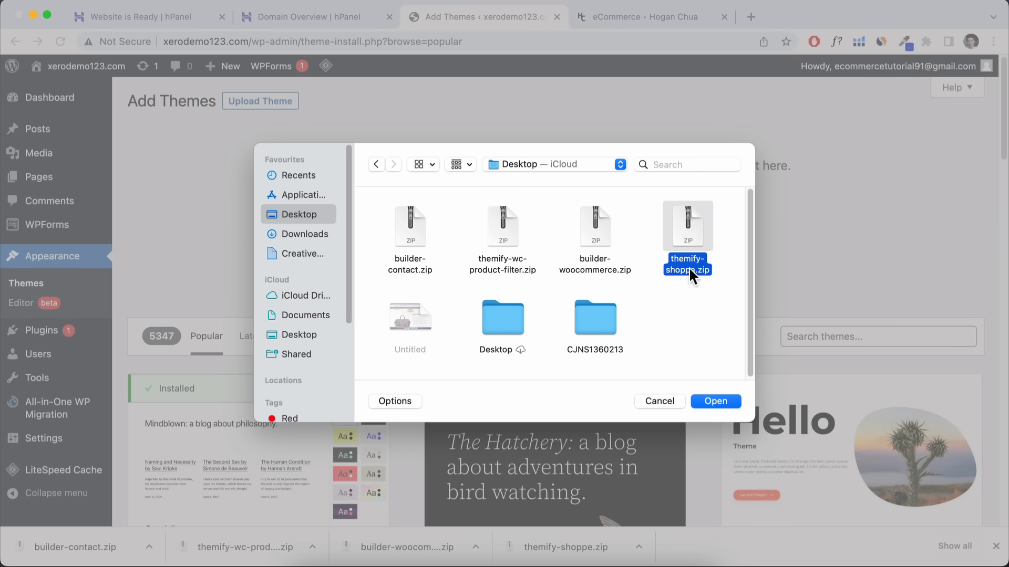
left_click(715, 401)
left_click(653, 237)
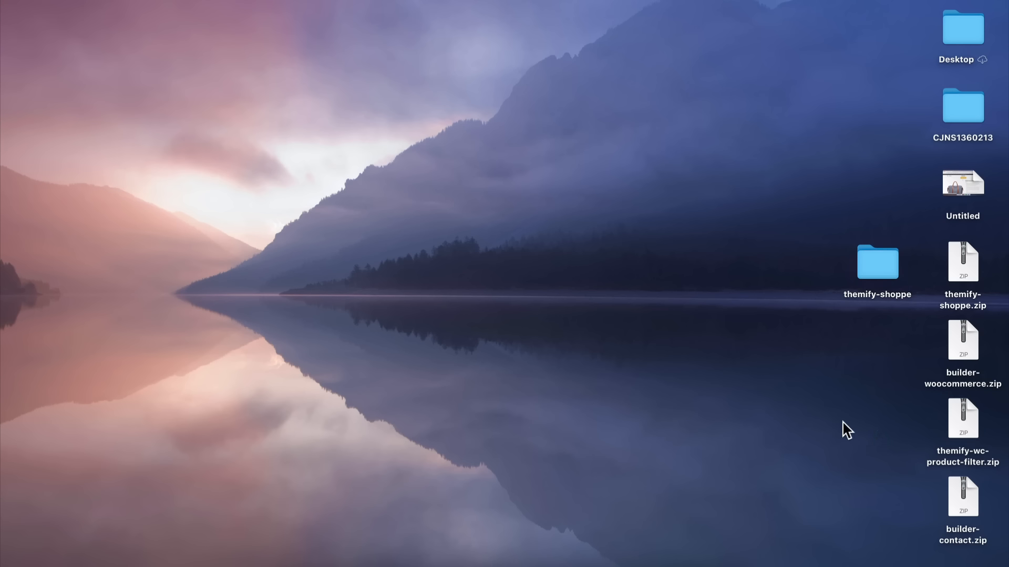
Select the themify-shoppe folder and zip on the Desktop, then restore the browser.
left_click_drag(817, 238, 907, 322)
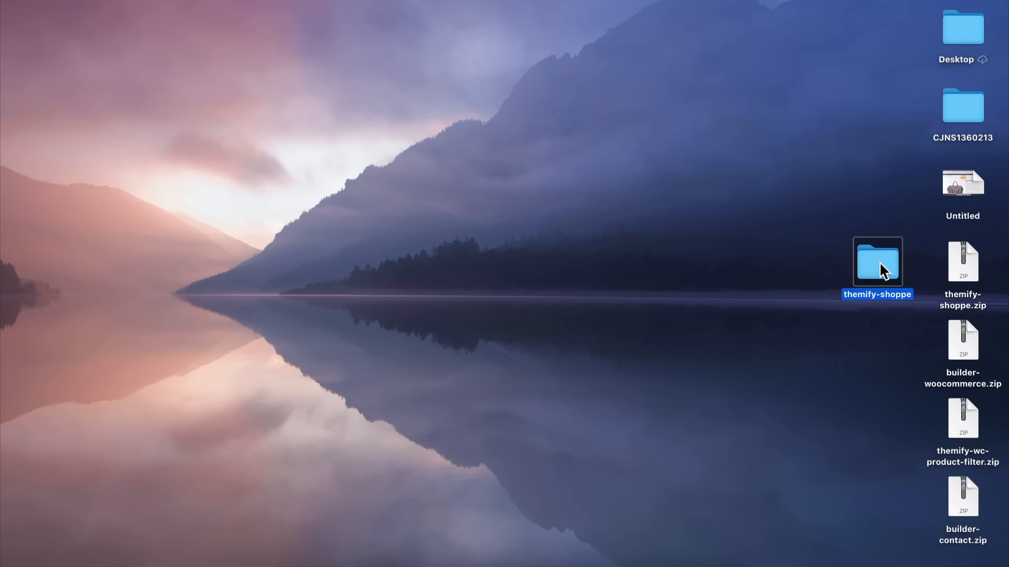
right_click(879, 260)
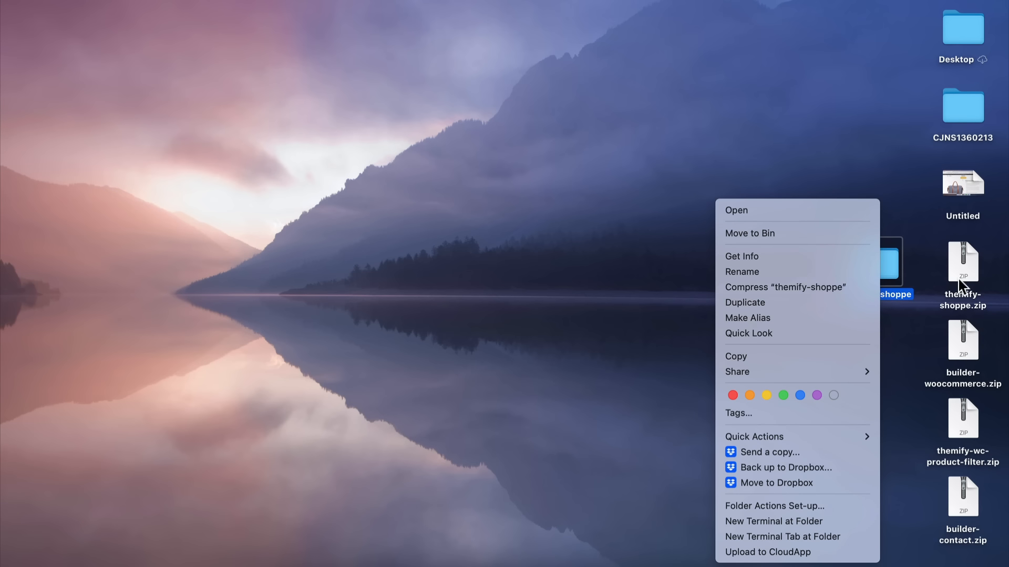
left_click_drag(932, 238, 989, 311)
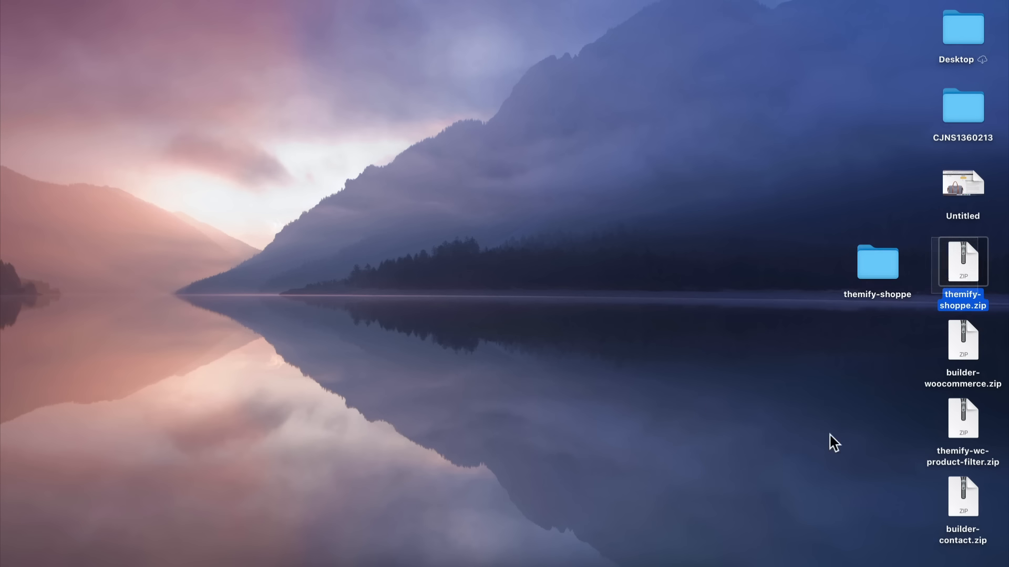
left_click(687, 564)
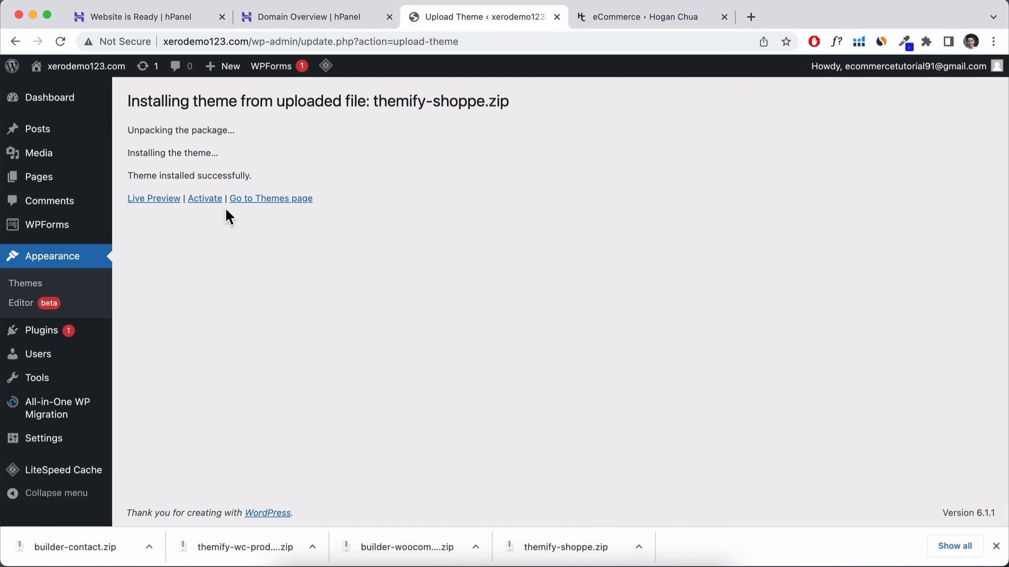
Activate Themify Shoppe, pick the Shoppe Craft skin, and close the setup popup.
left_click(205, 201)
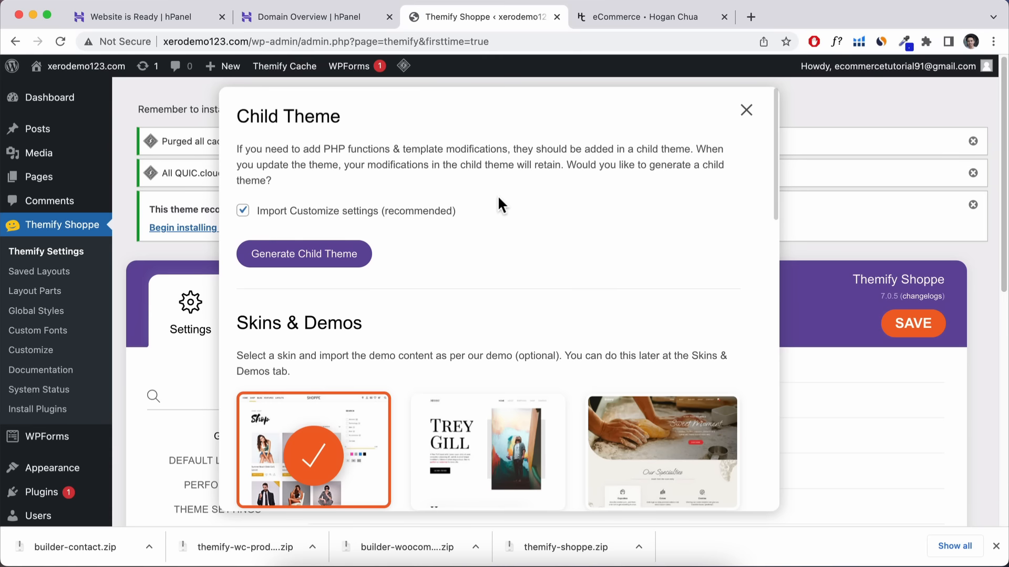
scroll(498, 200, "down", 5)
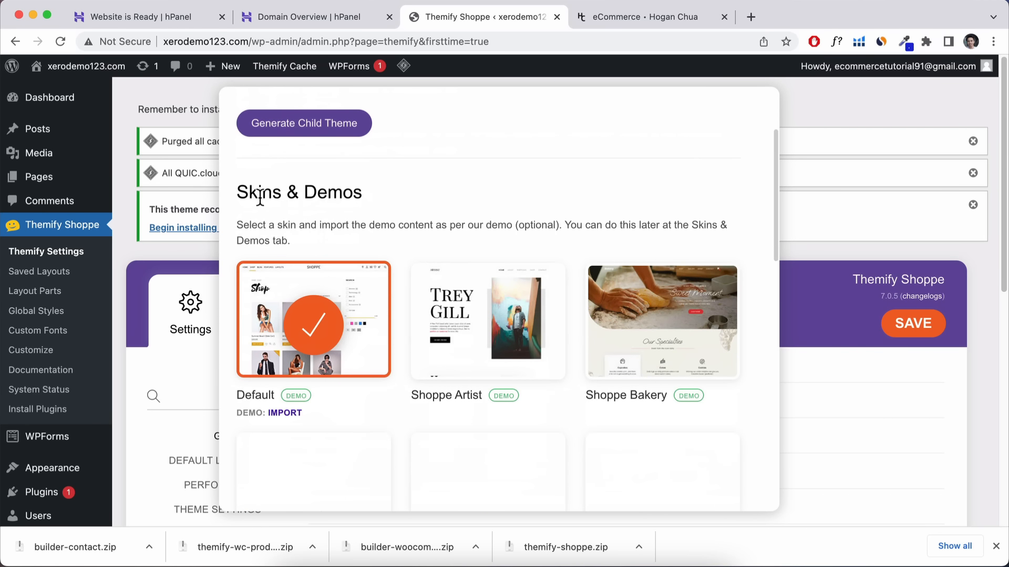
scroll(498, 340, "down", 1)
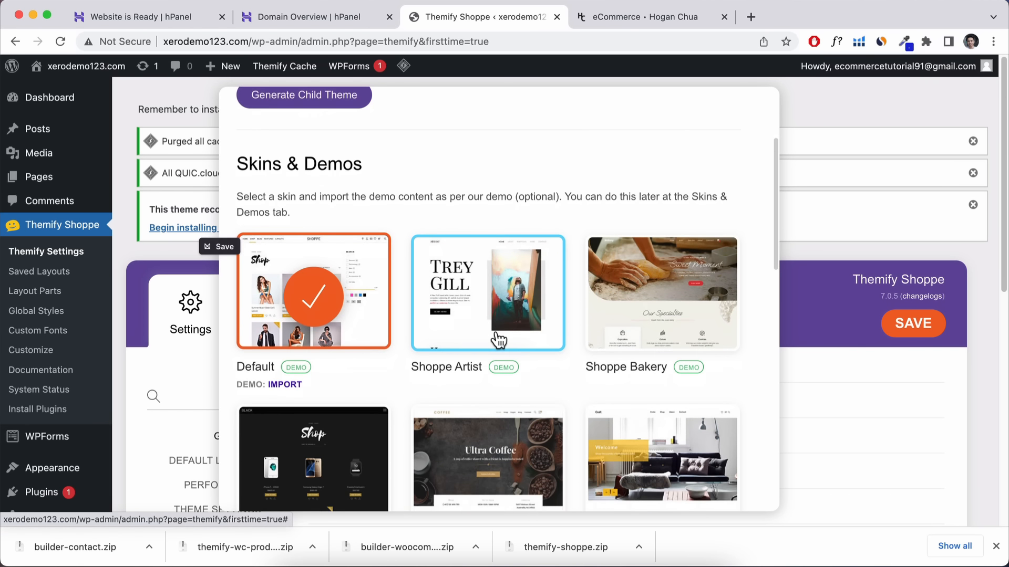
scroll(463, 237, "down", 4)
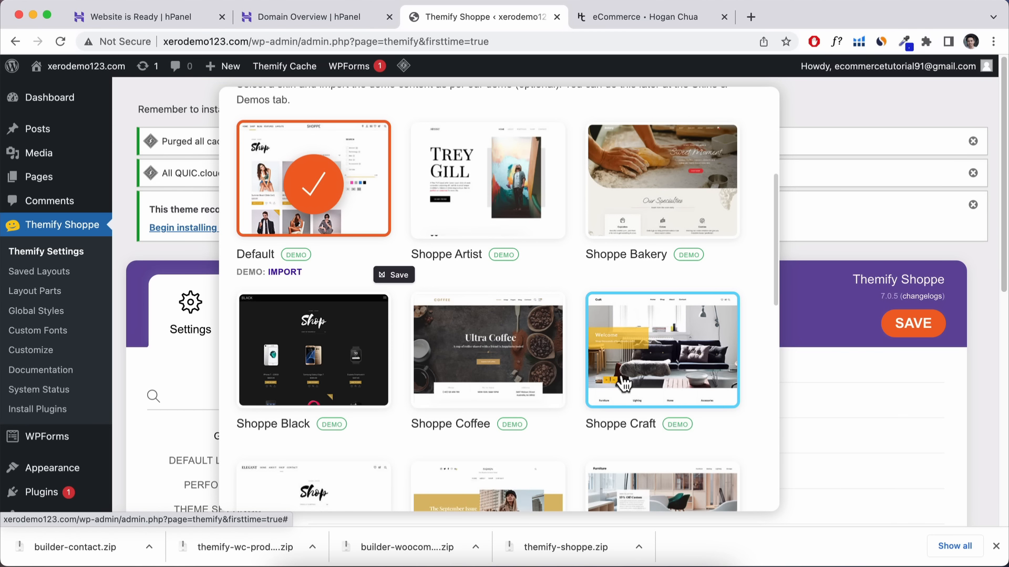
scroll(625, 384, "down", 4)
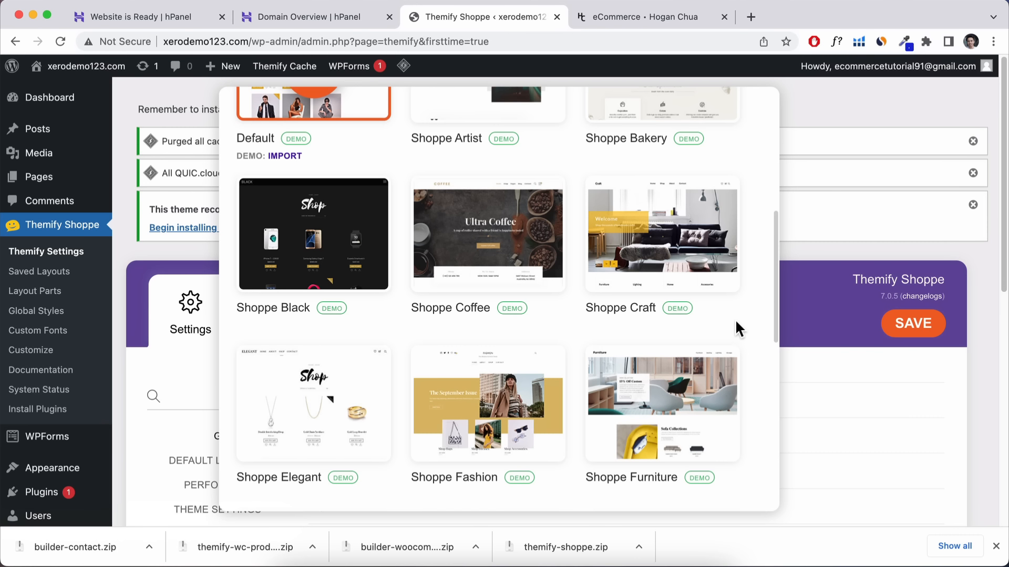
left_click(655, 270)
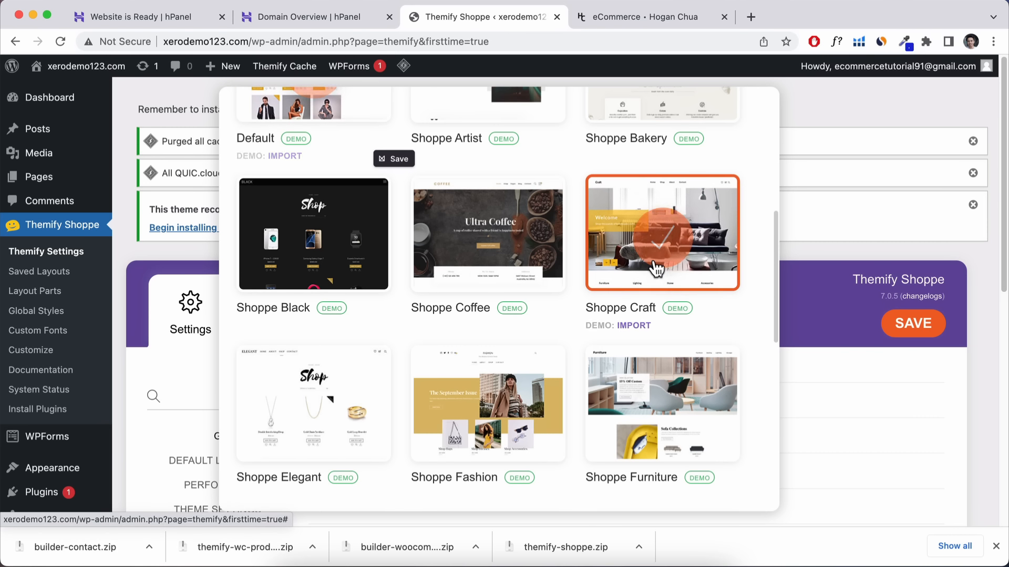
scroll(723, 281, "up", 6)
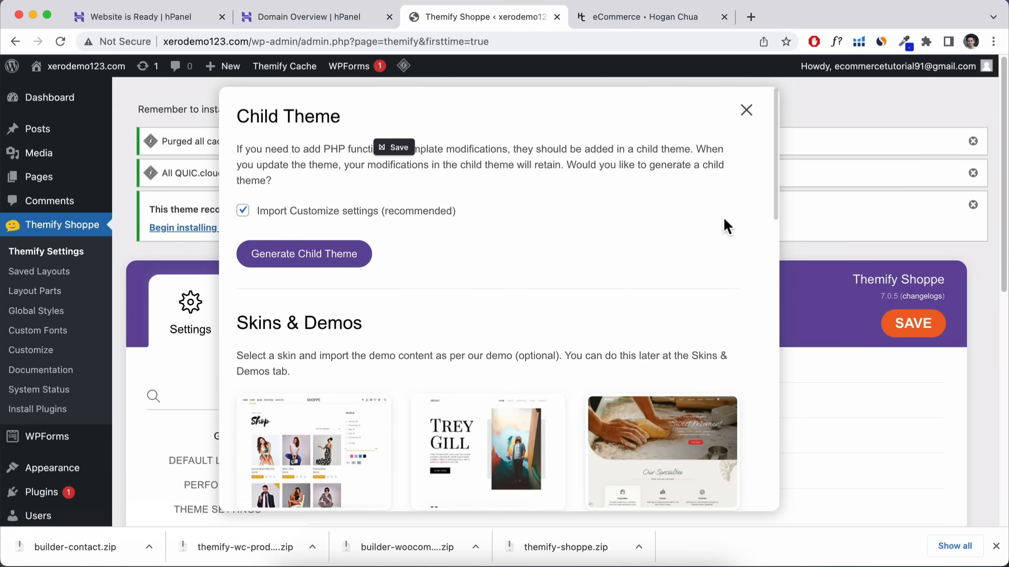
left_click(748, 113)
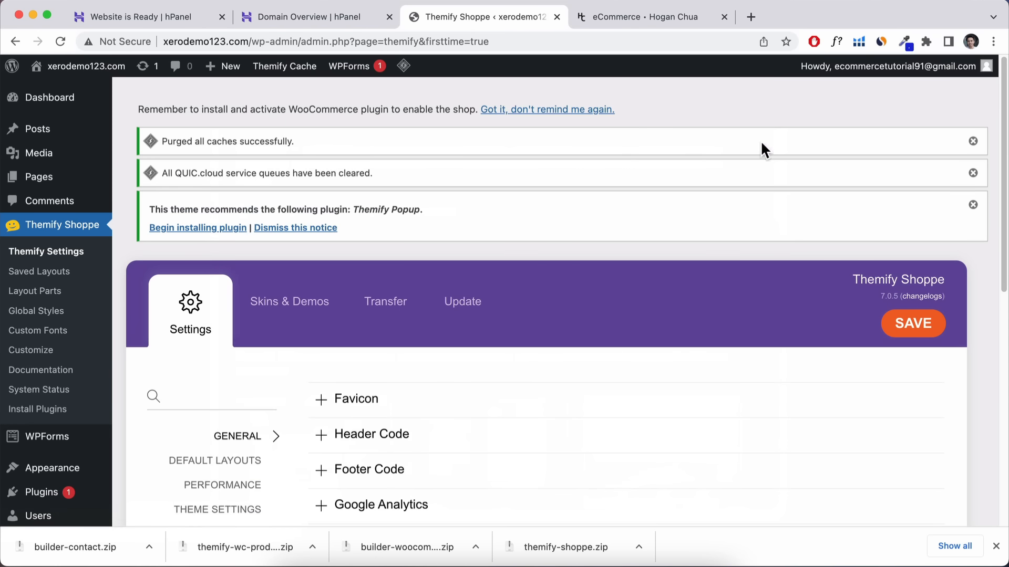
Save the Themify Shoppe settings, preview the restyled live site, and return to the dashboard.
left_click(911, 329)
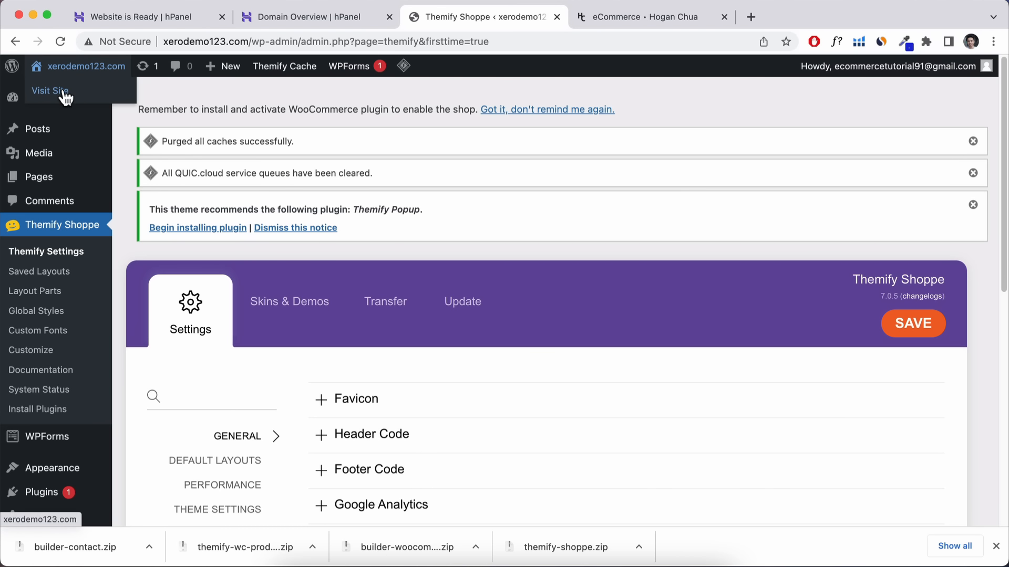
left_click(62, 91)
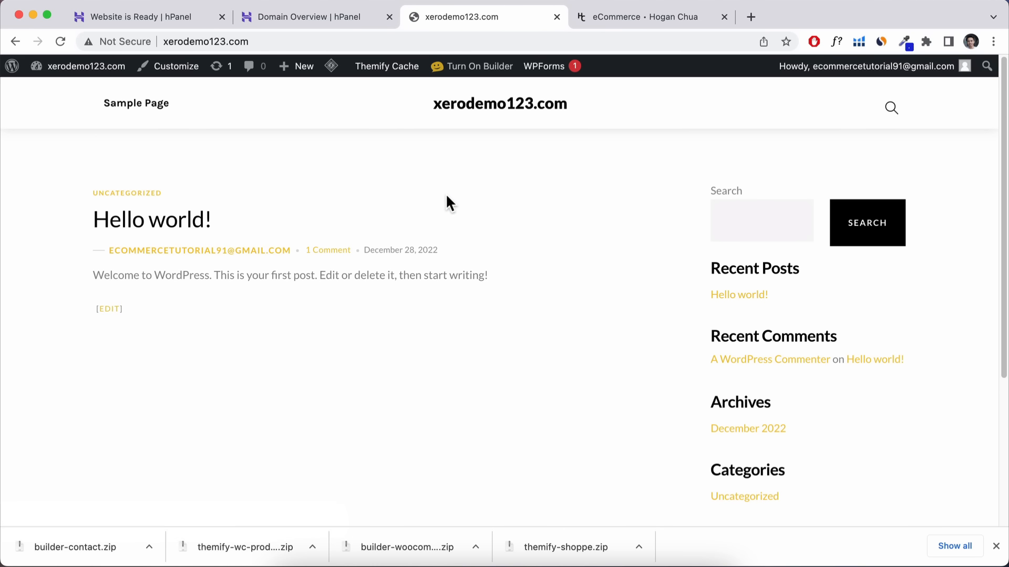
mouse_move(93, 73)
left_click(59, 94)
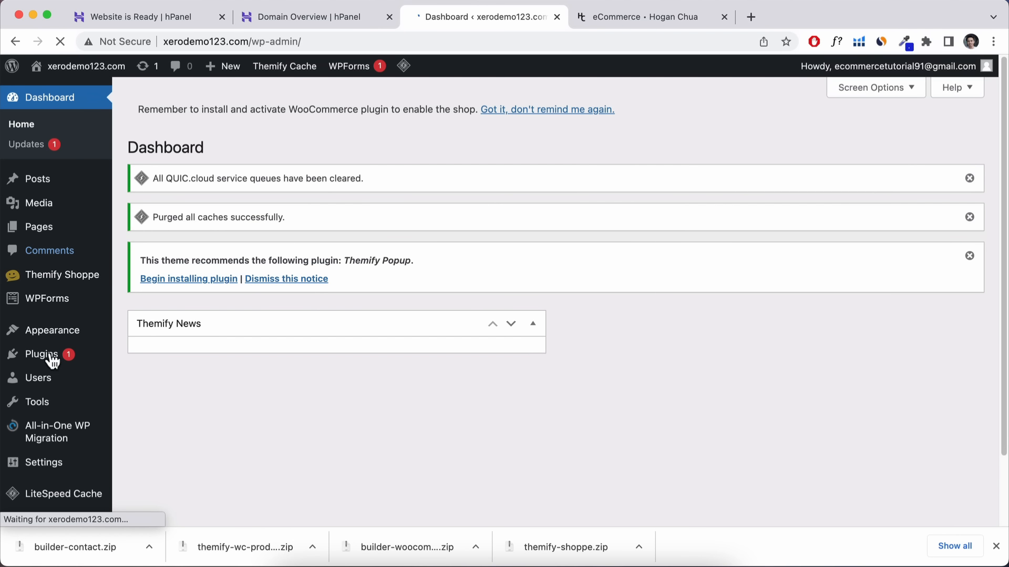
mouse_move(45, 361)
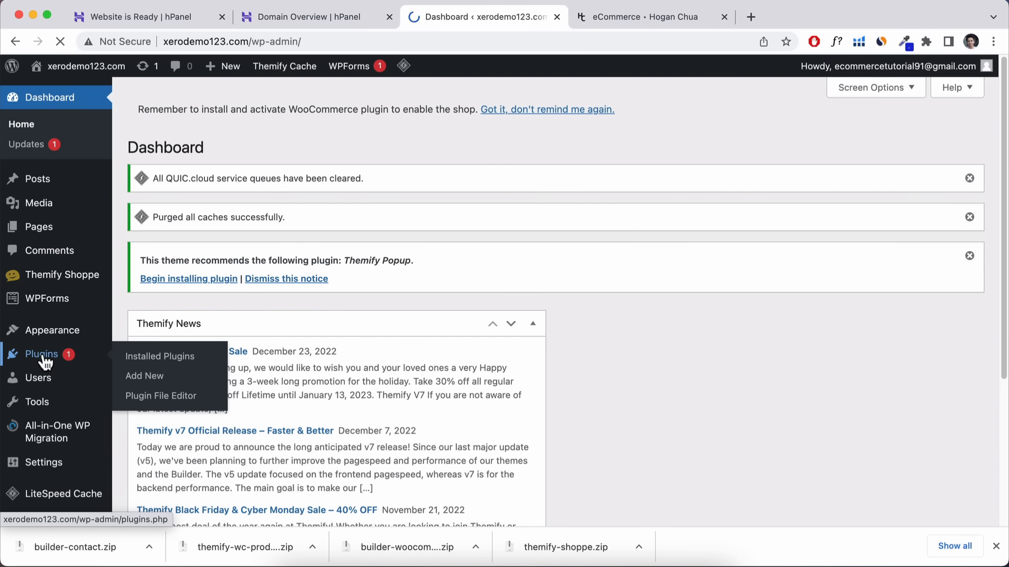
Search the plugin directory for 'woocommerce', then install and activate WooCommerce.
left_click(46, 361)
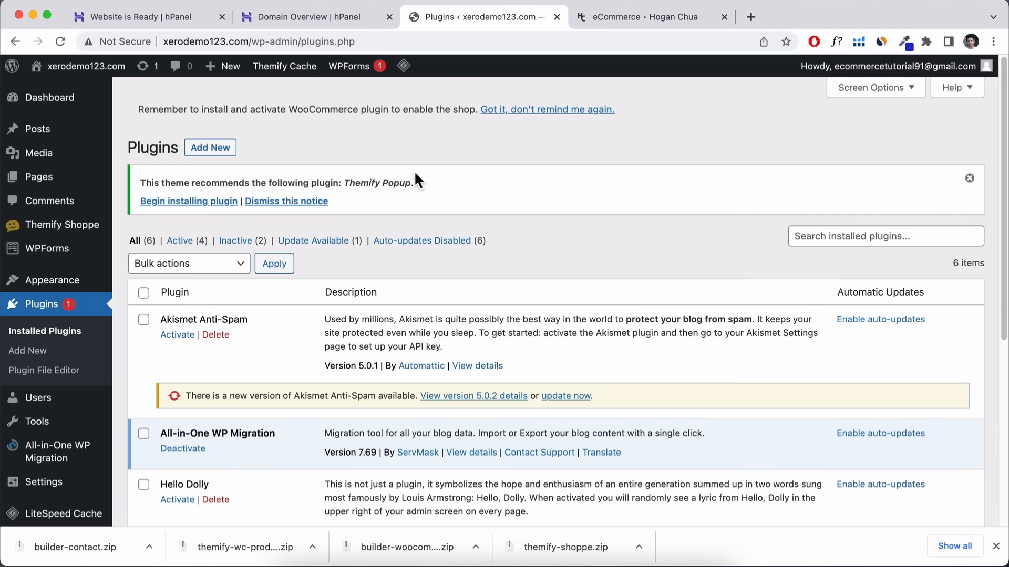
scroll(421, 262, "down", 6)
scroll(418, 267, "up", 6)
left_click(216, 152)
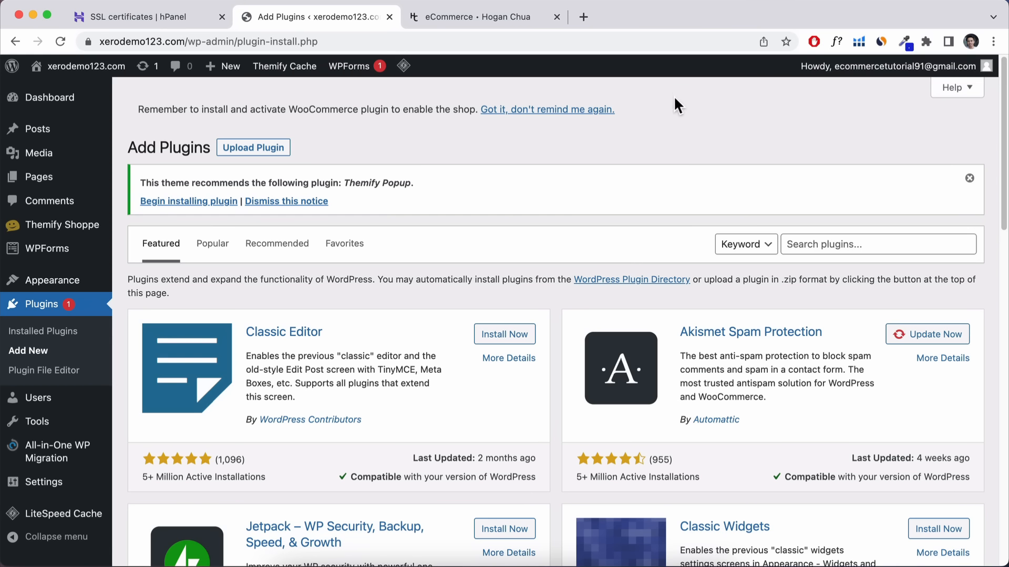
left_click(798, 248)
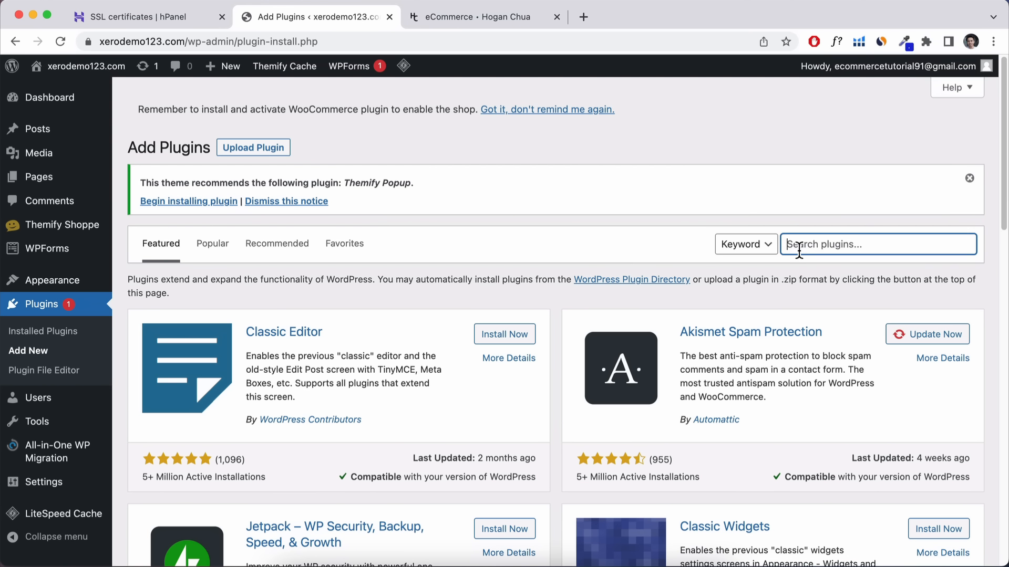
type("woocommerce")
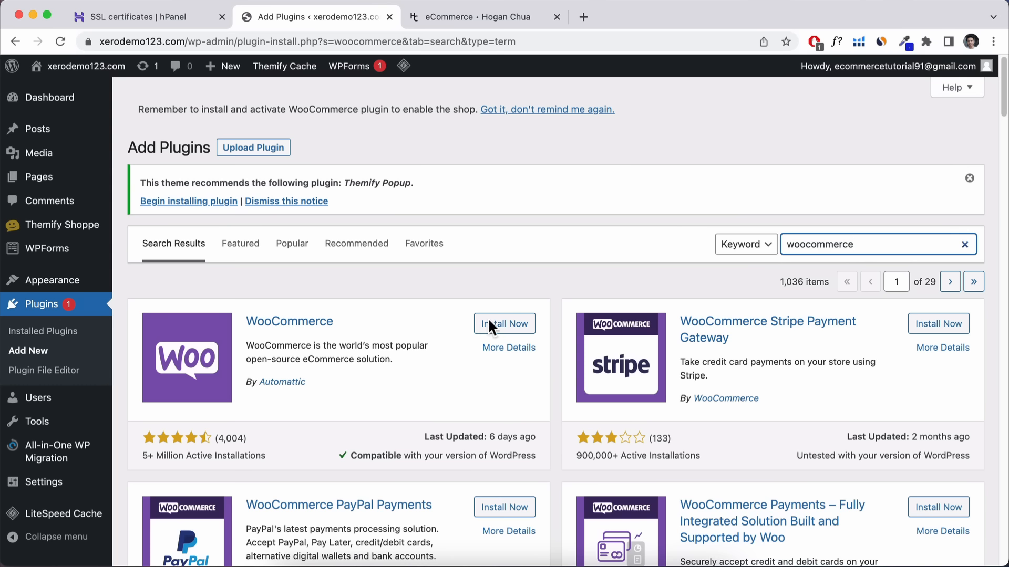
left_click(515, 329)
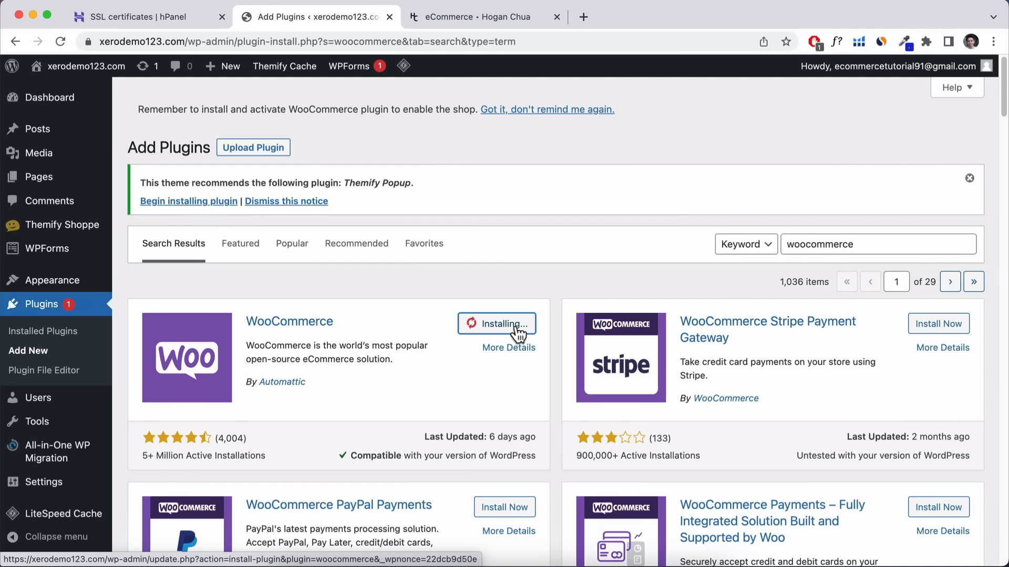
left_click(510, 330)
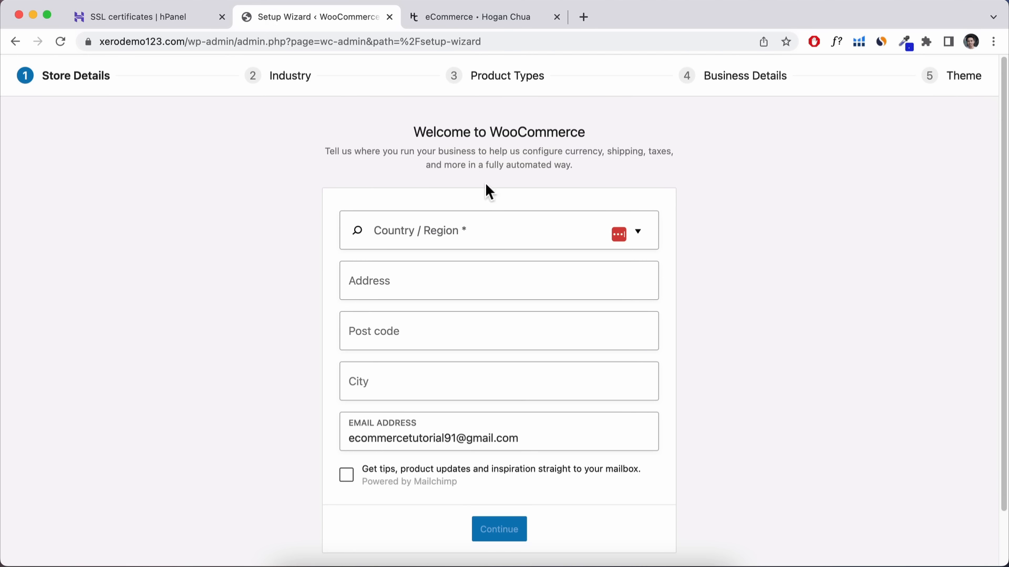
Skip WooCommerce's store details, answer 'No thanks' to usage tracking, and go back to Plugins.
scroll(511, 209, "down", 2)
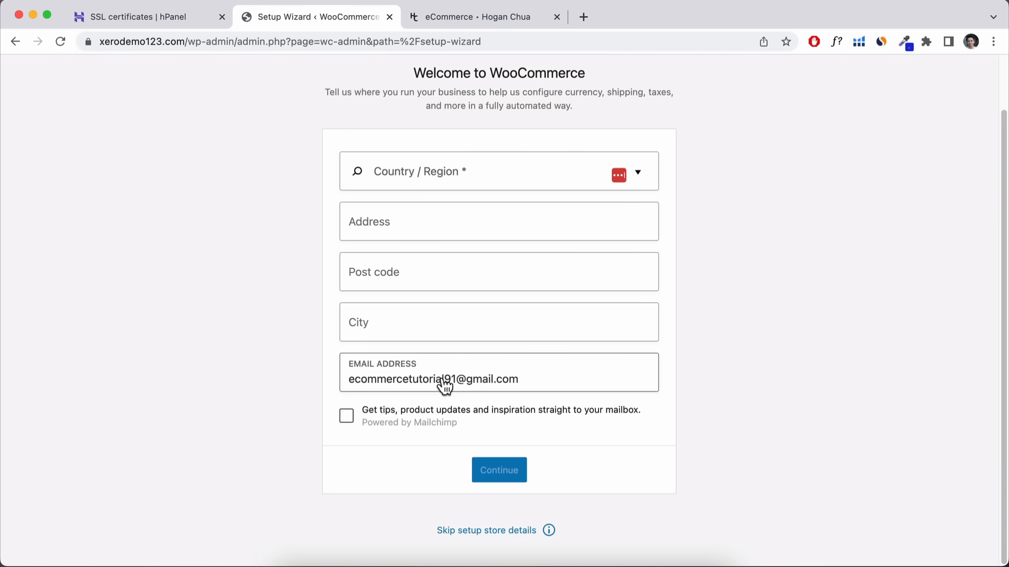
left_click(461, 532)
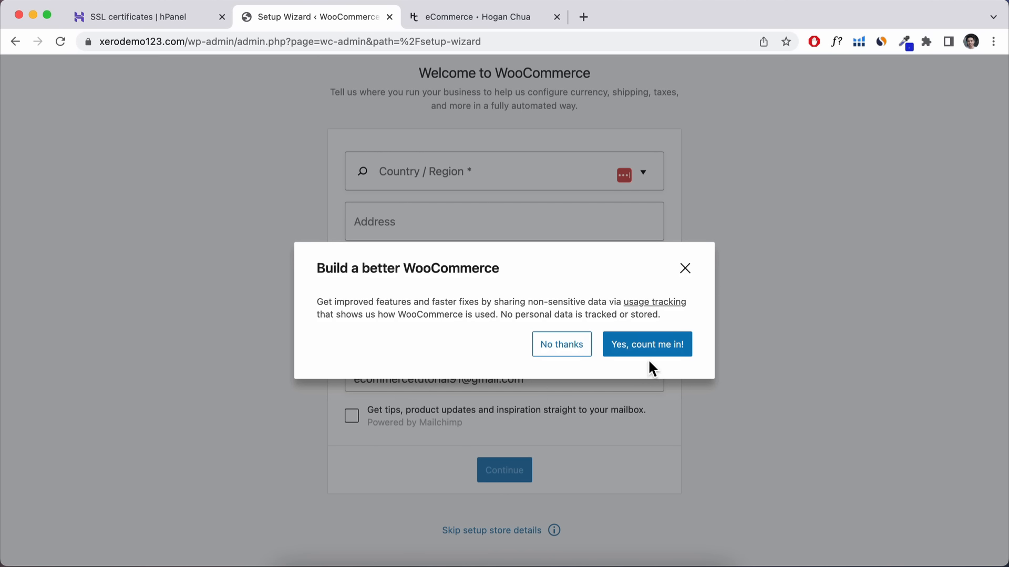
left_click(571, 351)
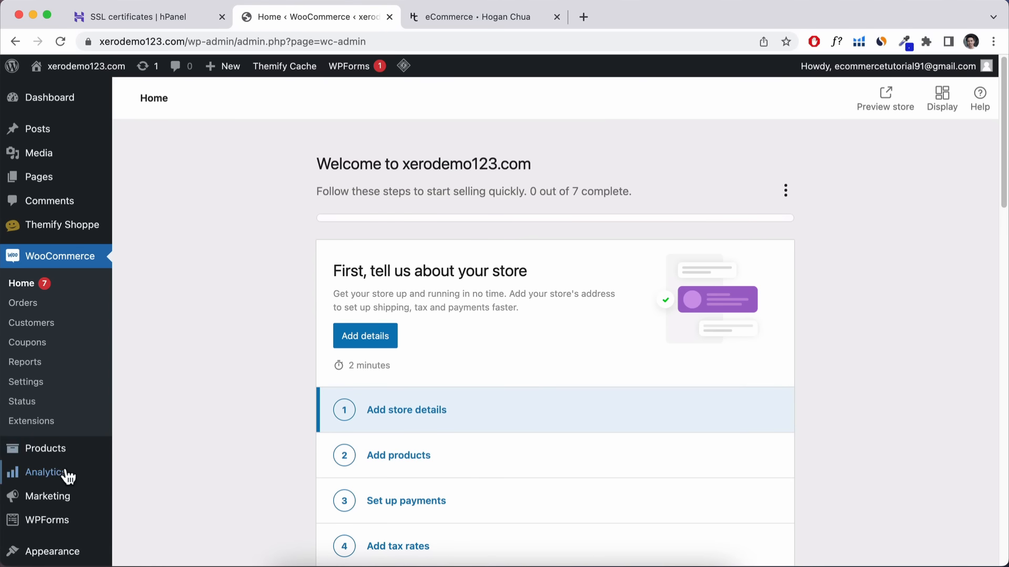
scroll(68, 477, "down", 5)
left_click(46, 468)
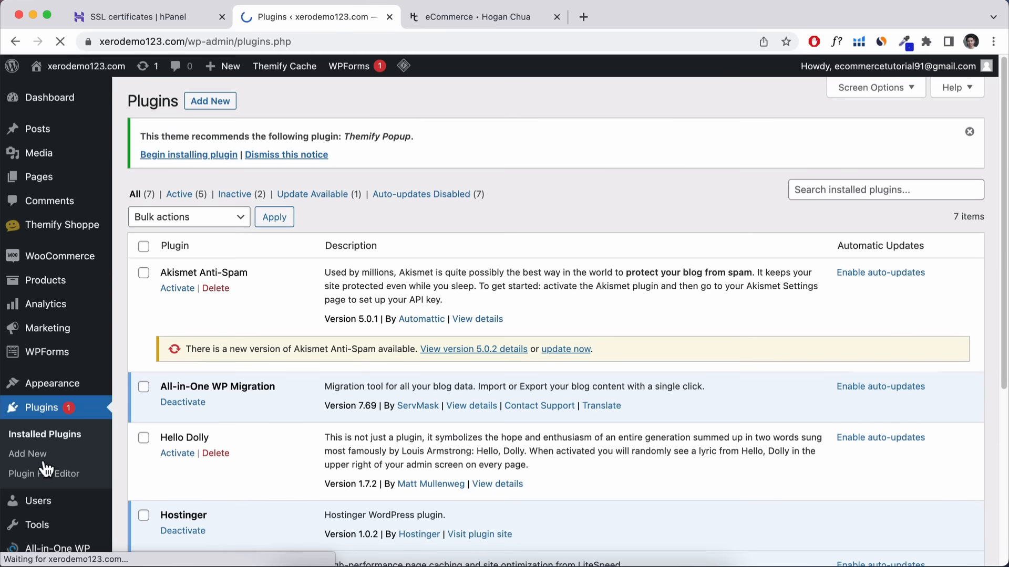
Search 'advanced shipping', then install and activate Advanced Shipment Tracking for WooCommerce.
left_click(201, 112)
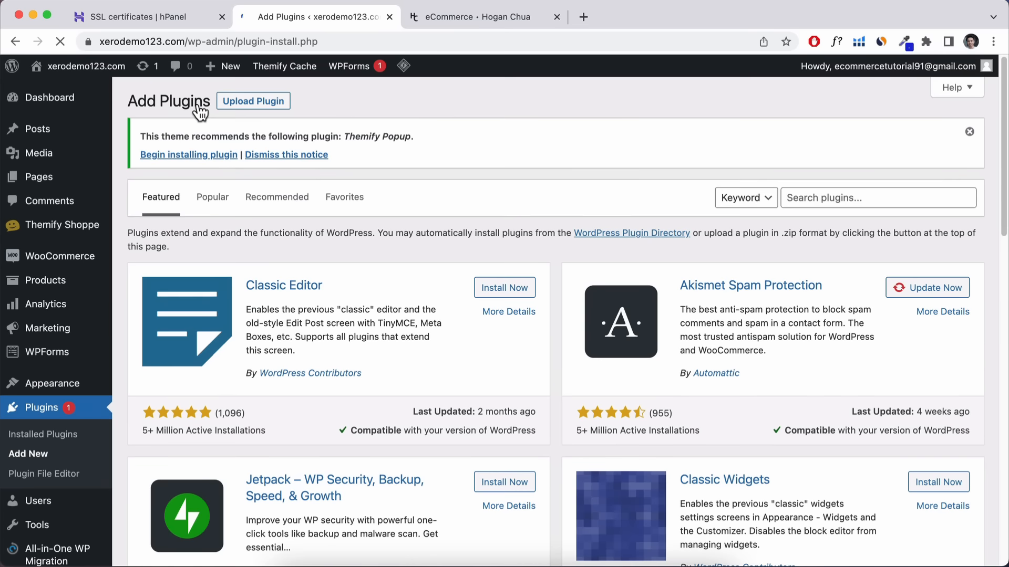
left_click(810, 198)
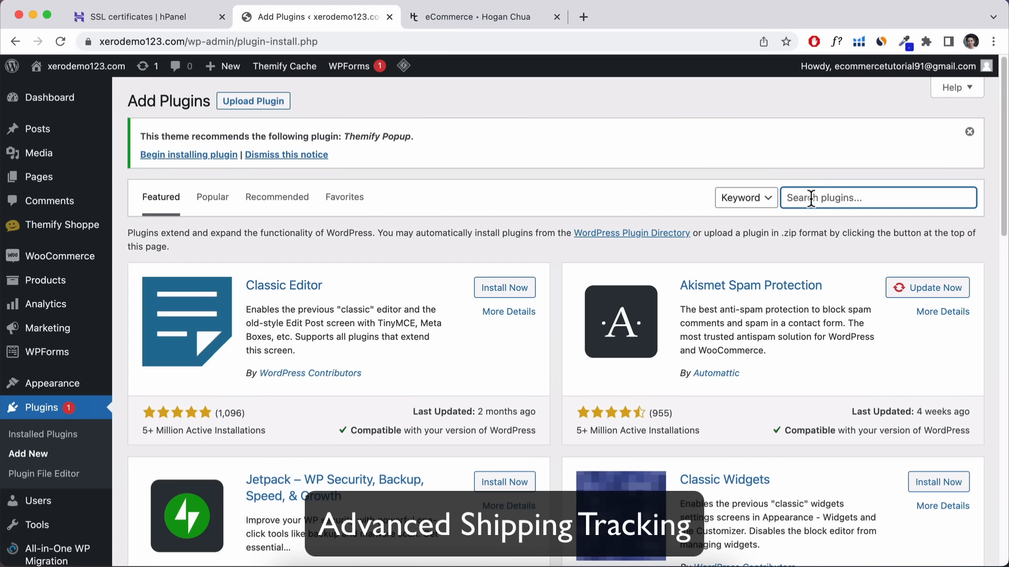
type("advanced shipping")
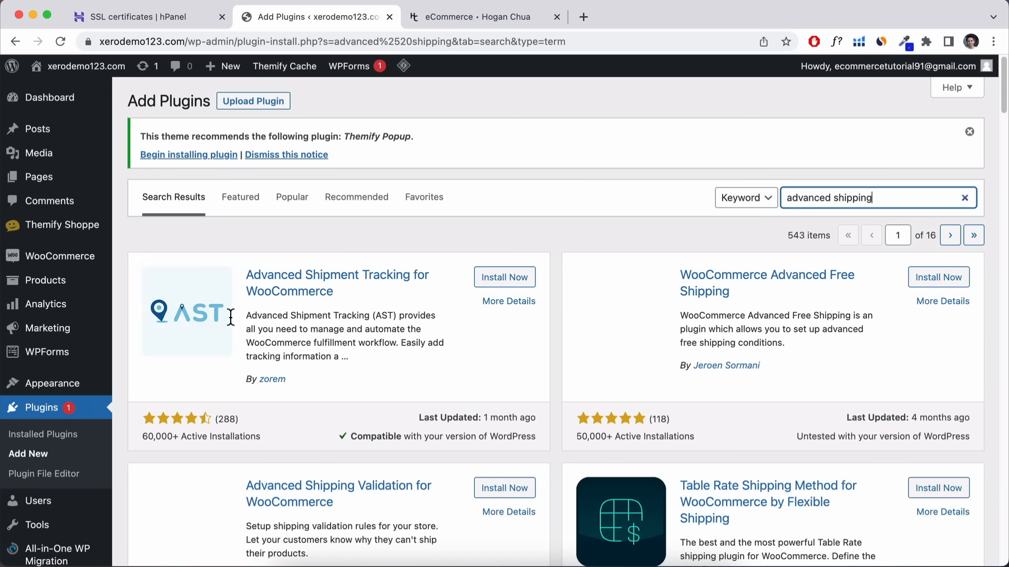
left_click(514, 283)
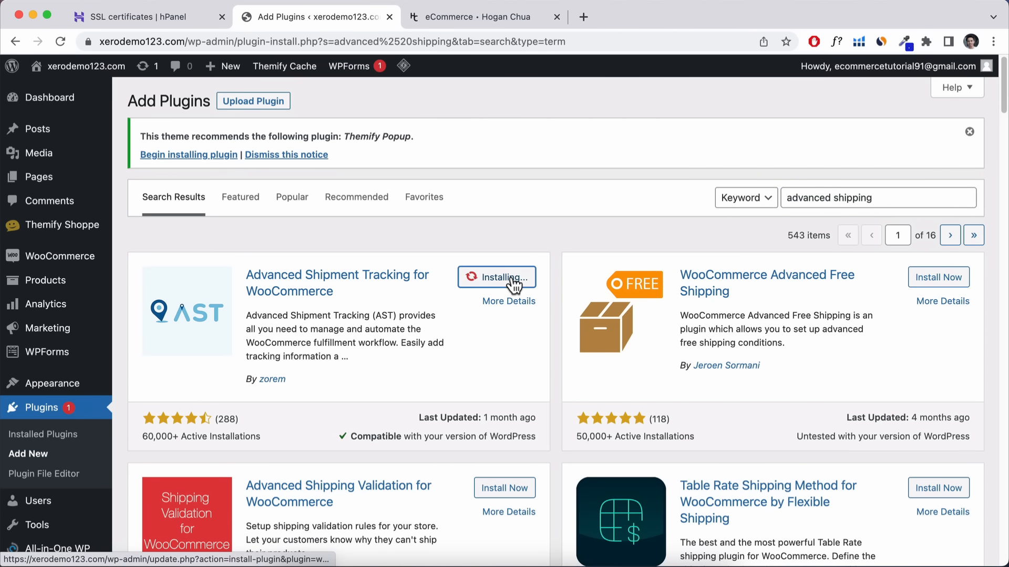
left_click(516, 284)
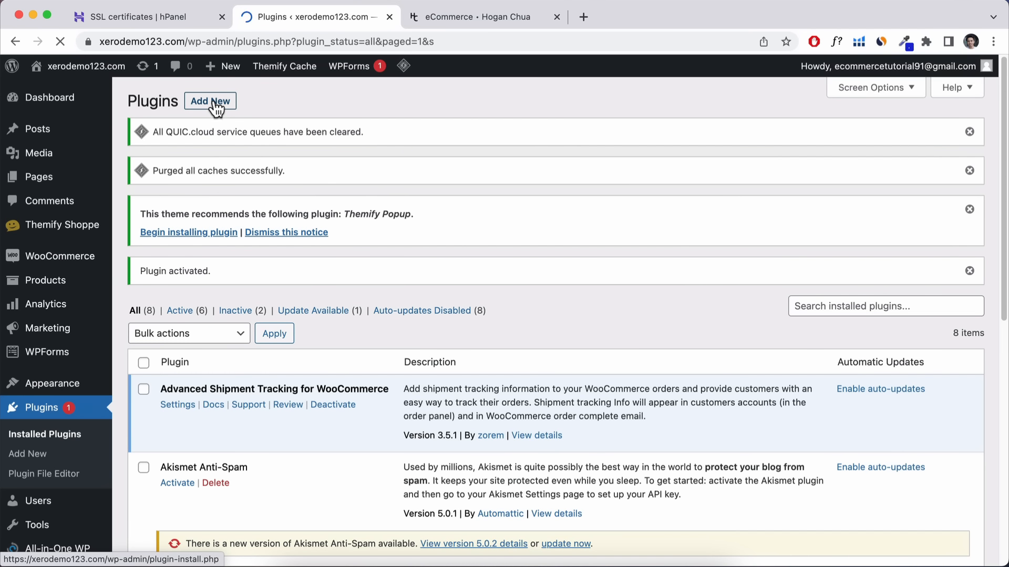
Search 'fluent smtp', install and activate FluentSMTP, and return to the Add Plugins page.
left_click(215, 104)
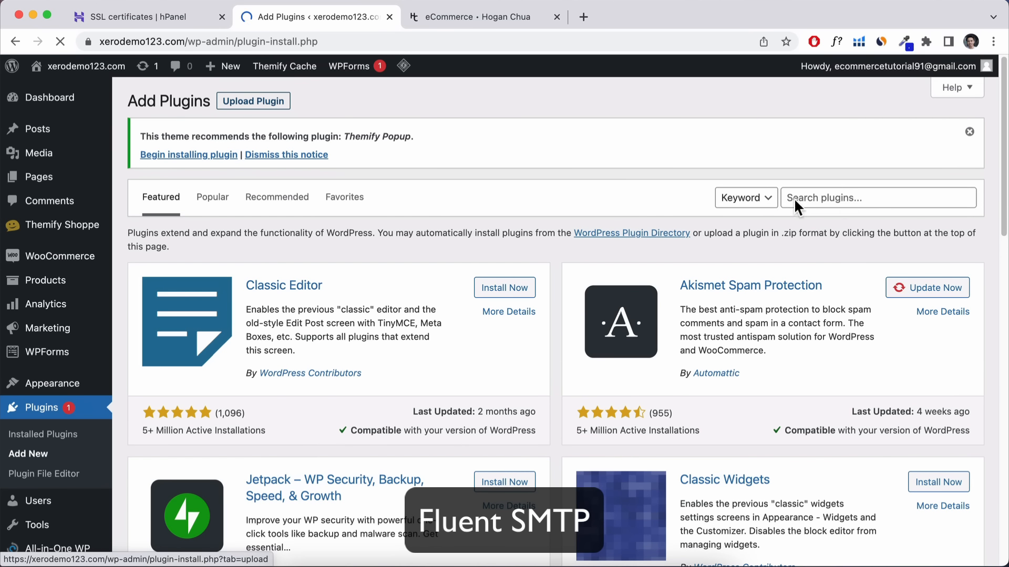
left_click(807, 199)
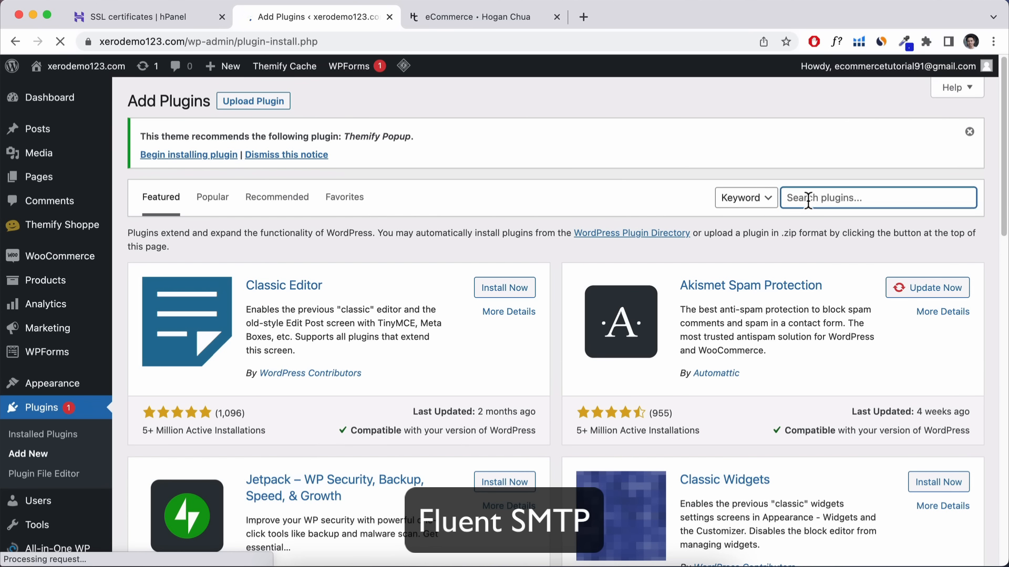
type("fluent")
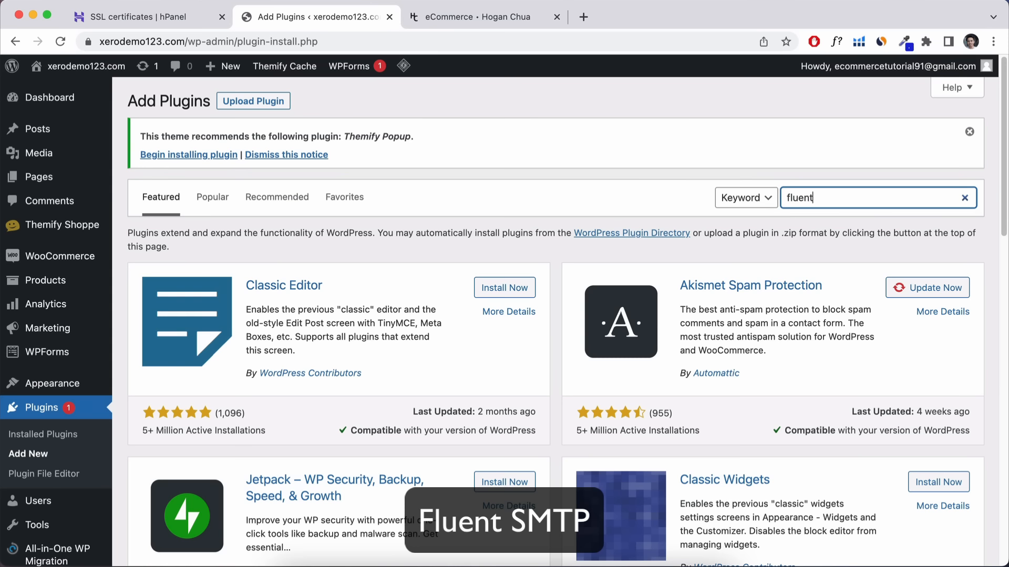
type(" smtp")
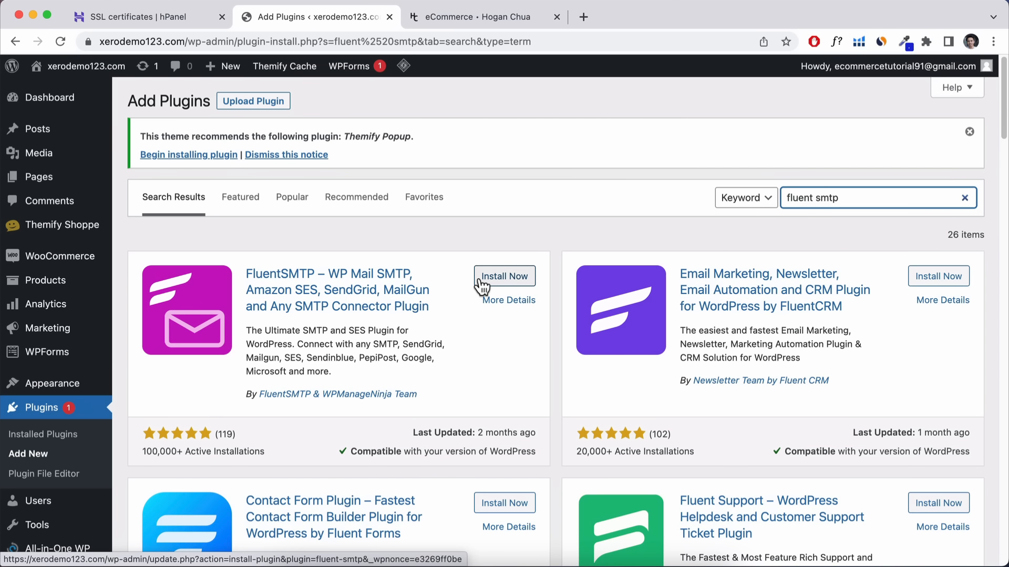
left_click(495, 283)
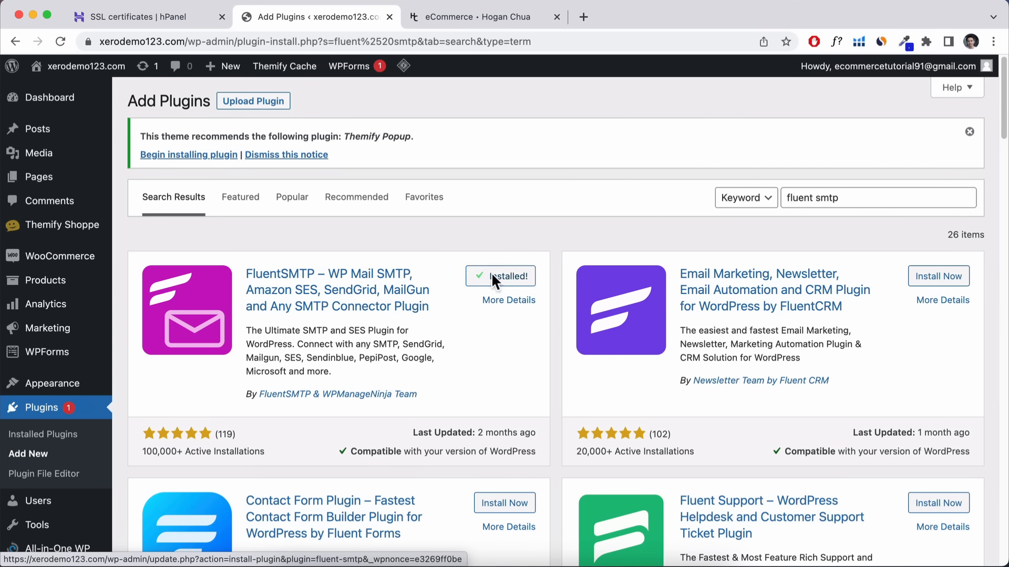
left_click(495, 279)
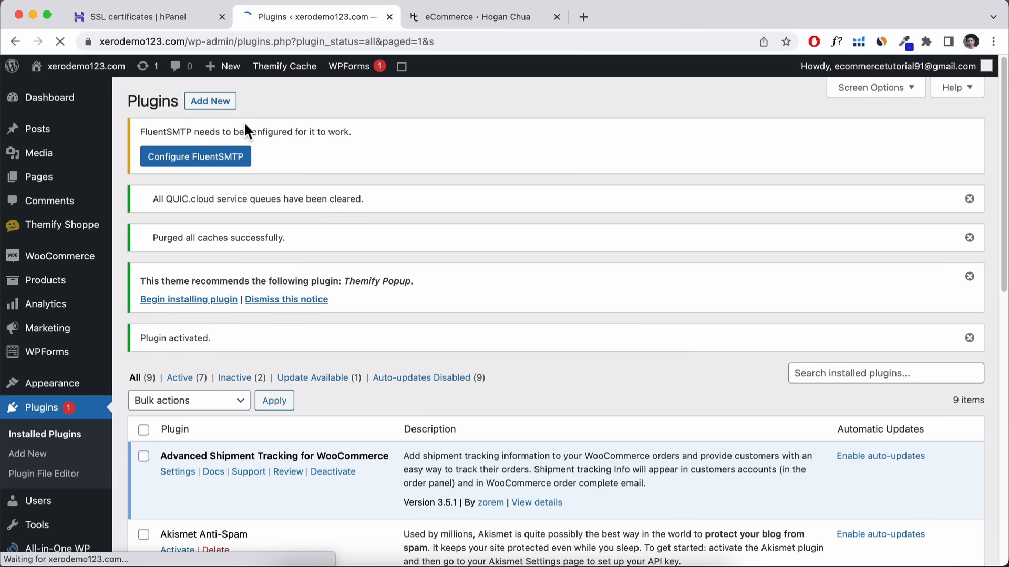
left_click(216, 104)
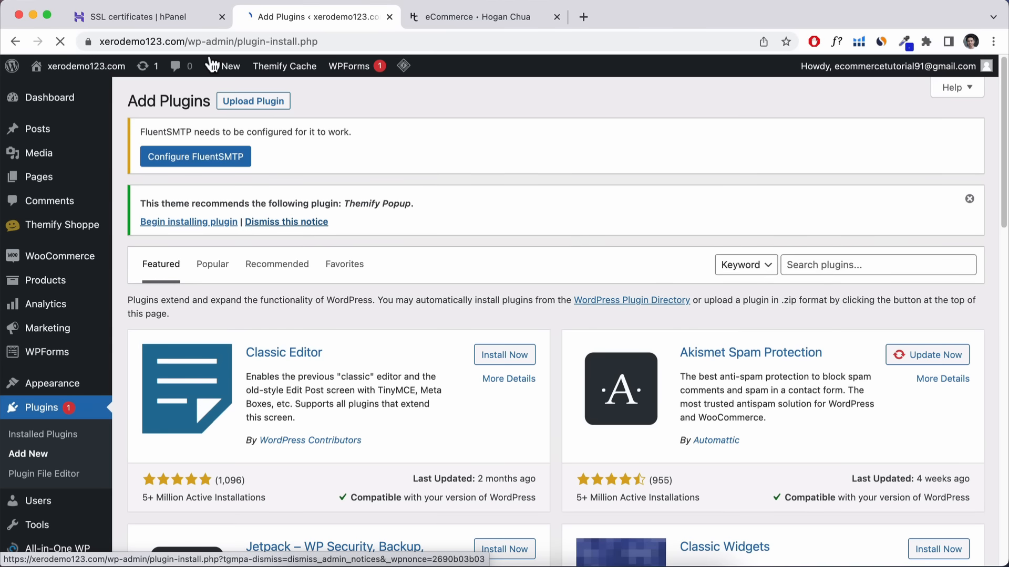
Upload builder-woocommerce.zip as a plugin, install it and activate it.
left_click(252, 106)
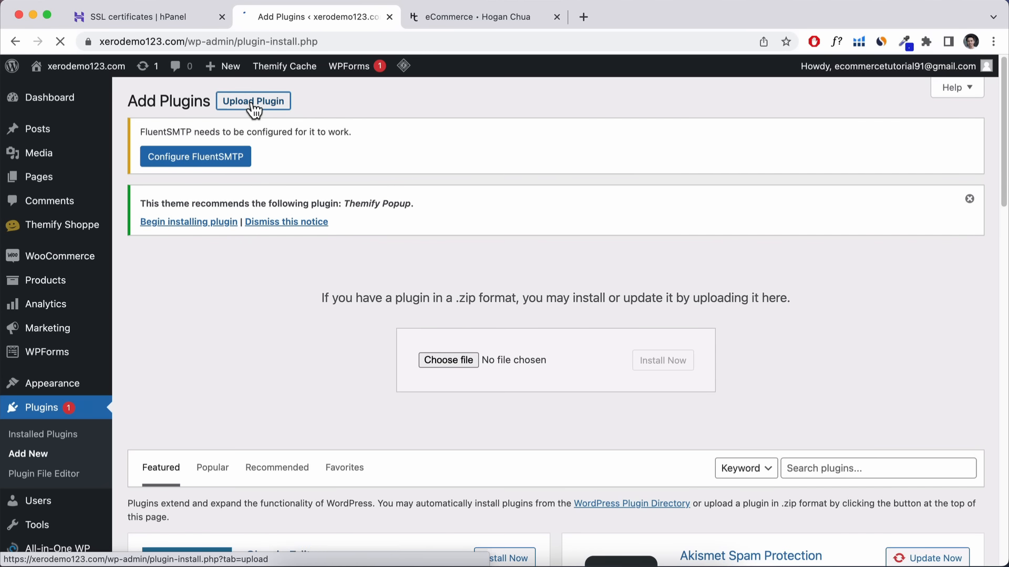
left_click(449, 360)
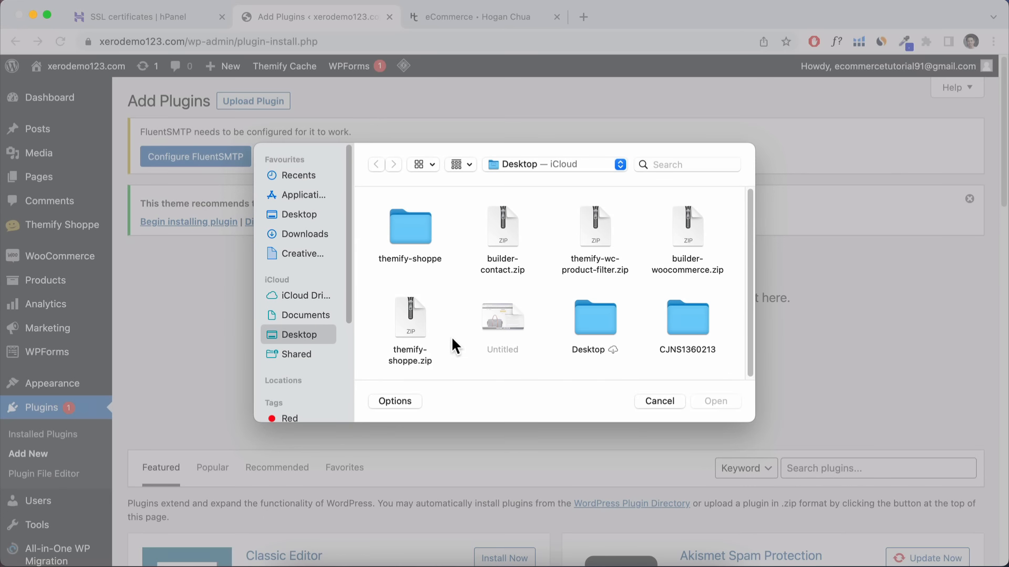
left_click(683, 235)
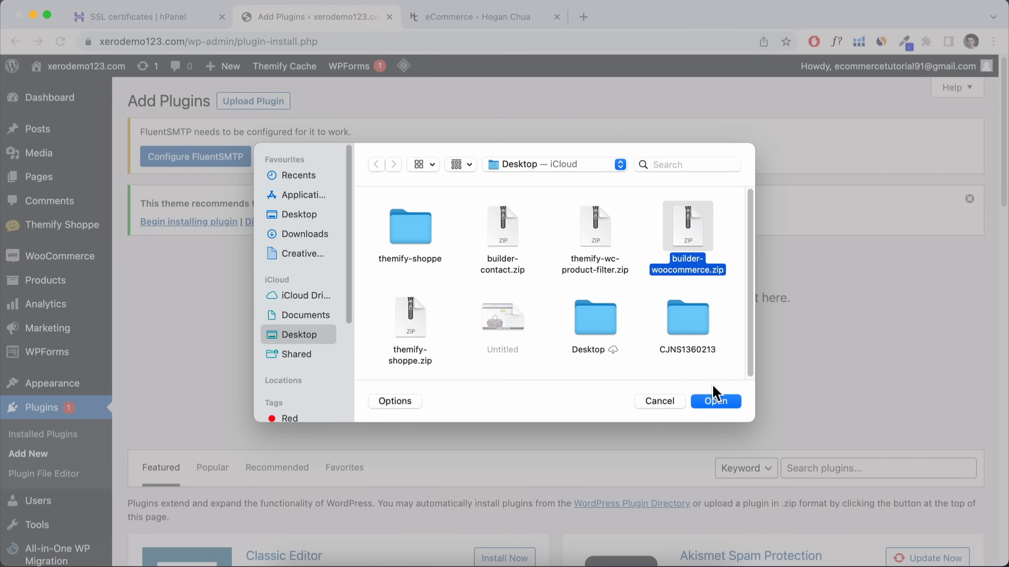
left_click(716, 401)
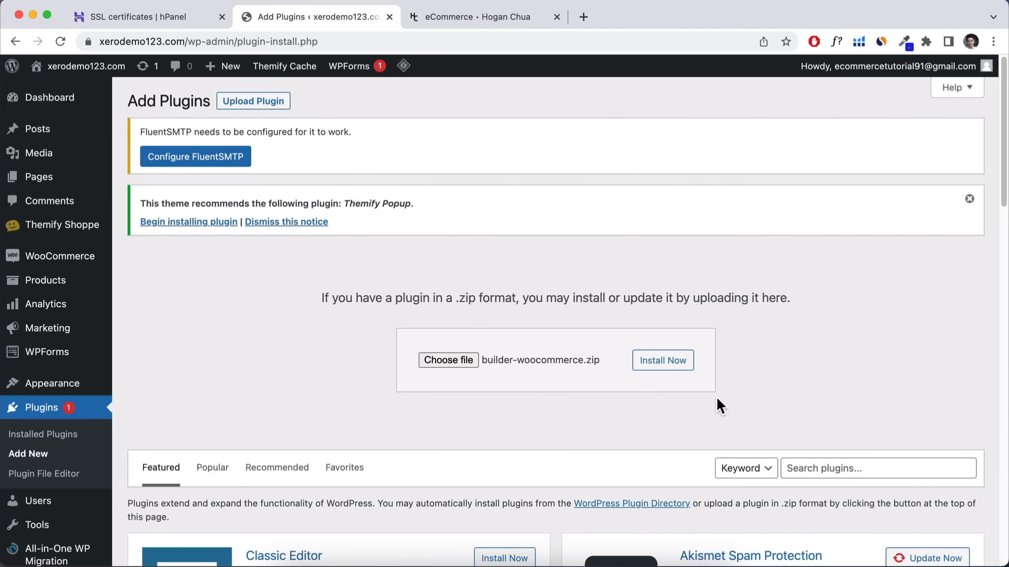
left_click(650, 368)
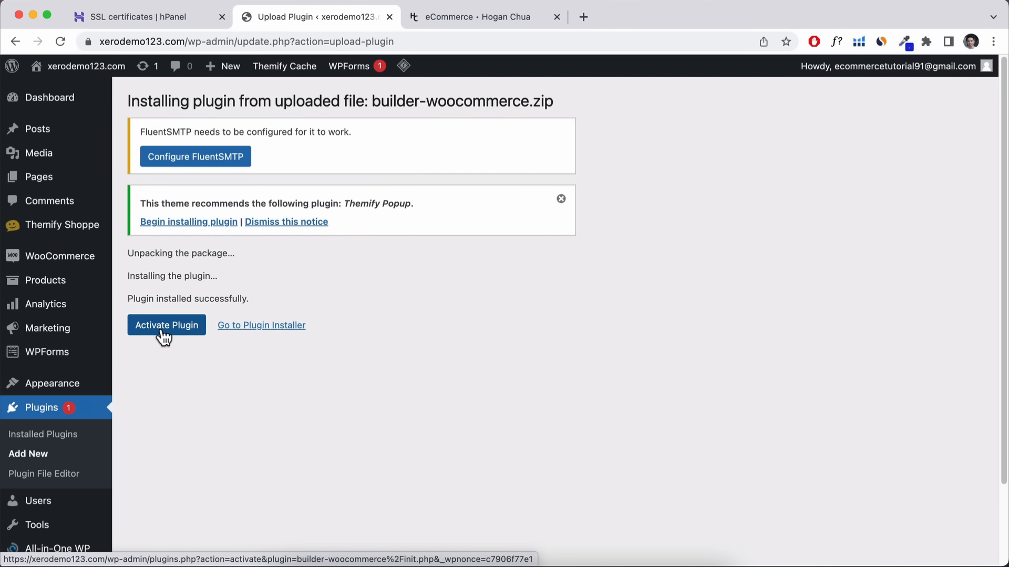
left_click(164, 336)
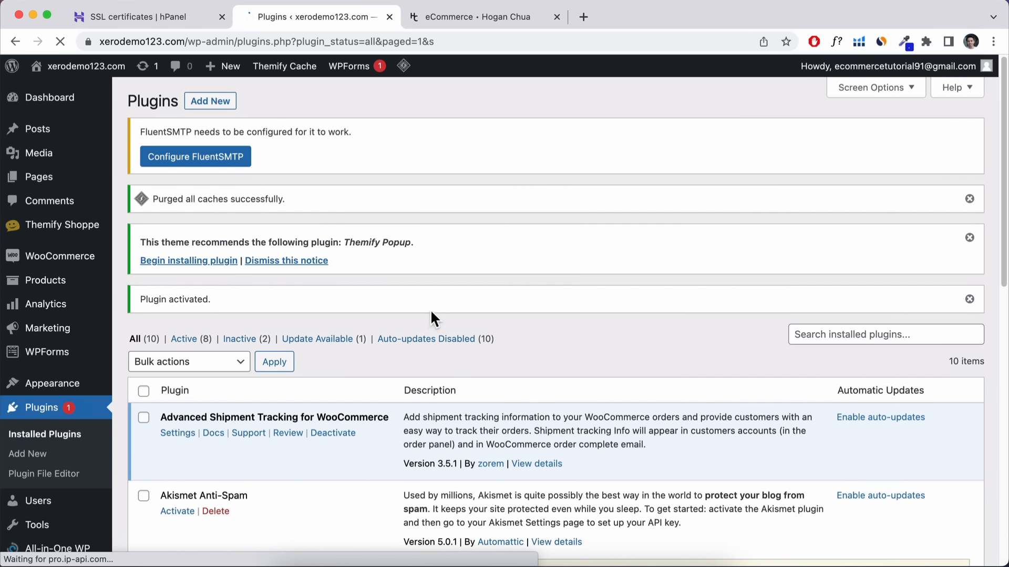
Upload and install builder-contact.zip, activate Builder Contact, and close the other website's tab.
left_click(202, 107)
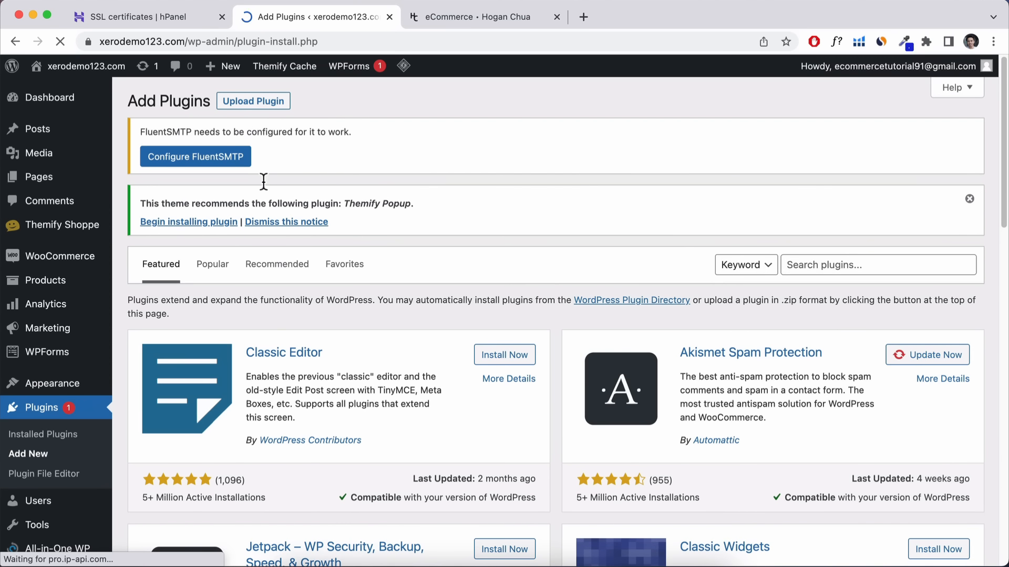
left_click(258, 103)
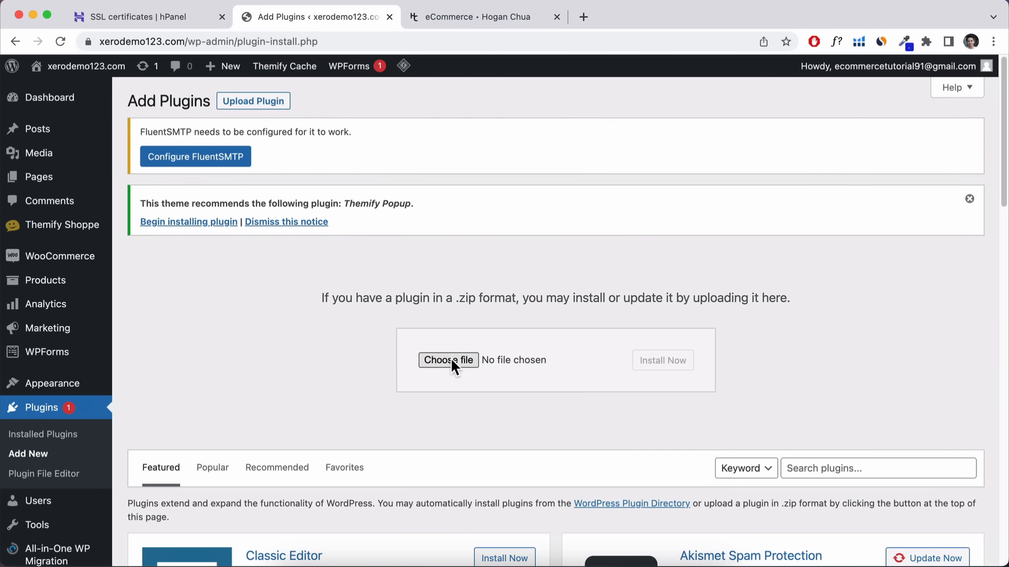
left_click(452, 358)
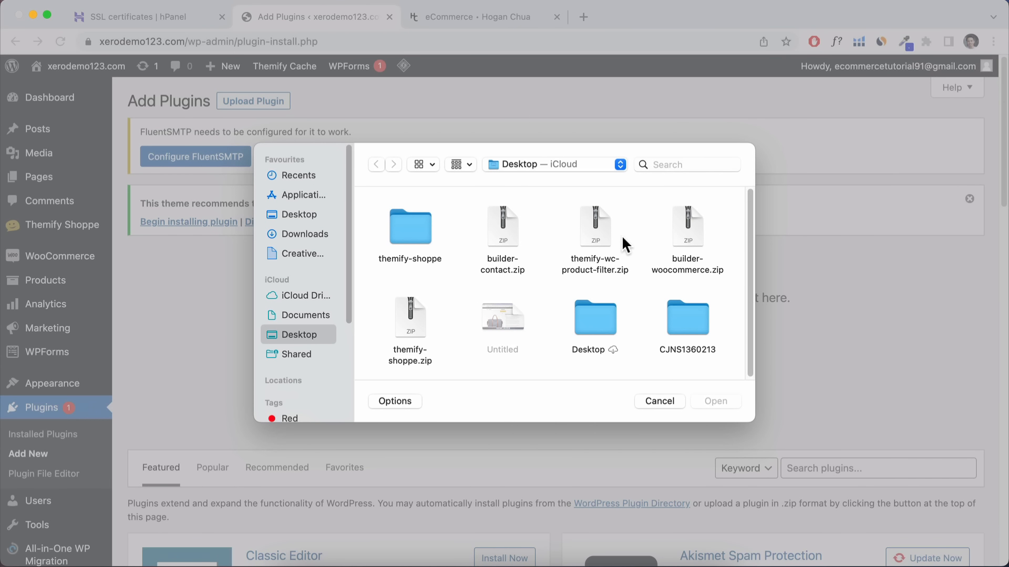
left_click(496, 225)
left_click(715, 401)
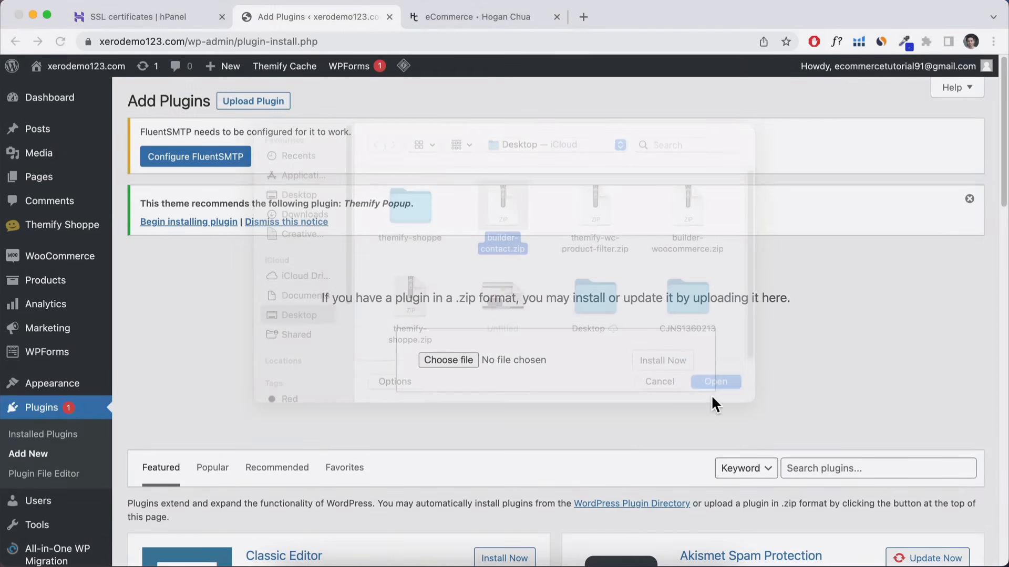
left_click(678, 366)
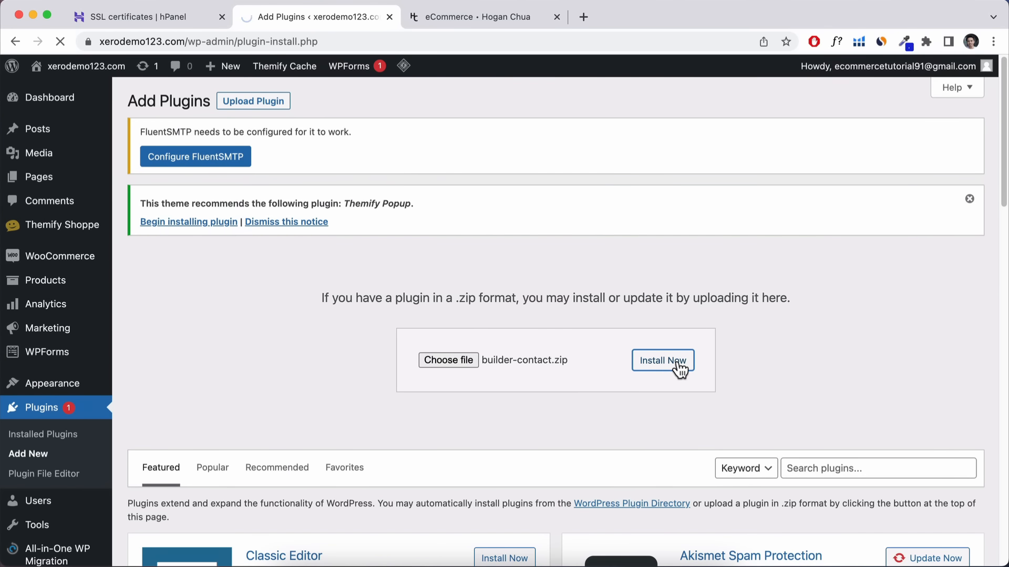
left_click(167, 325)
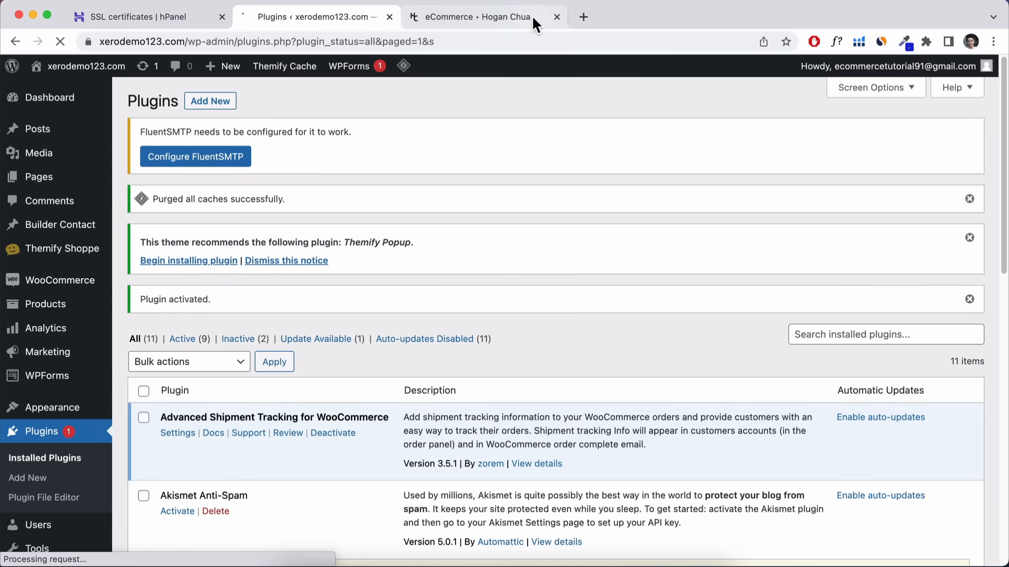
left_click(557, 17)
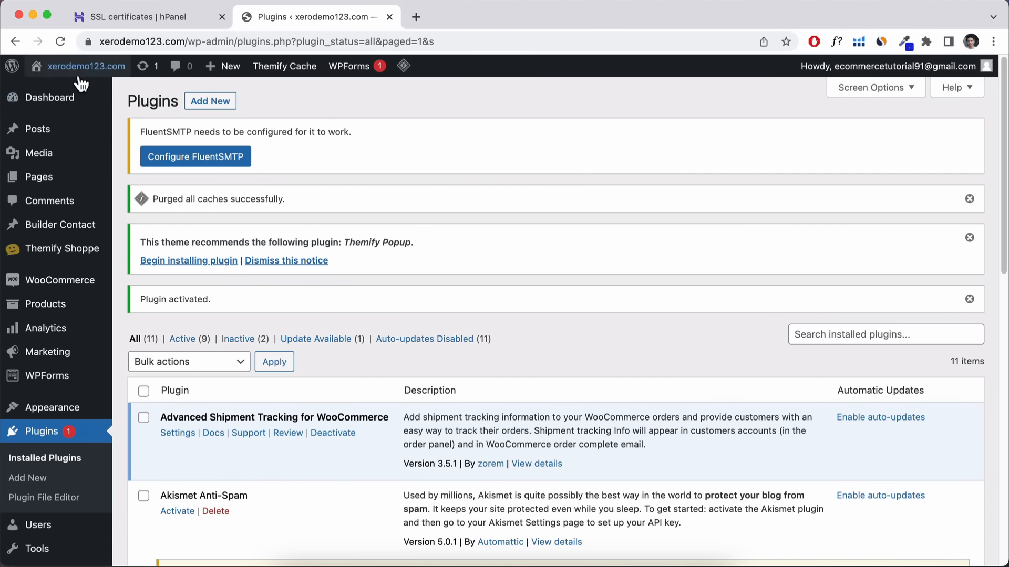
Look over the live site's front page, then switch back to the admin Dashboard.
mouse_move(76, 71)
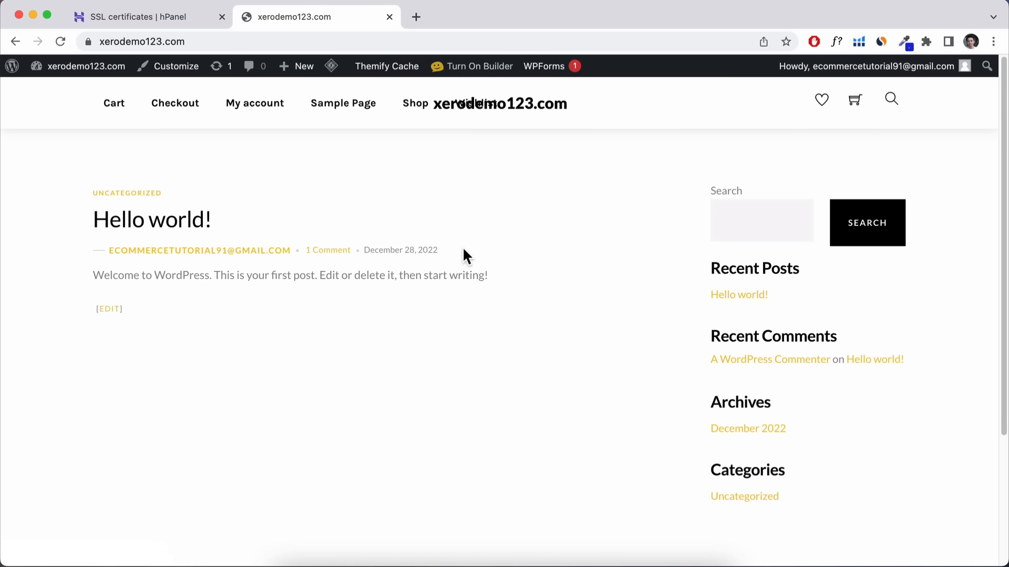
scroll(567, 266, "down", 5)
scroll(566, 266, "up", 5)
mouse_move(296, 76)
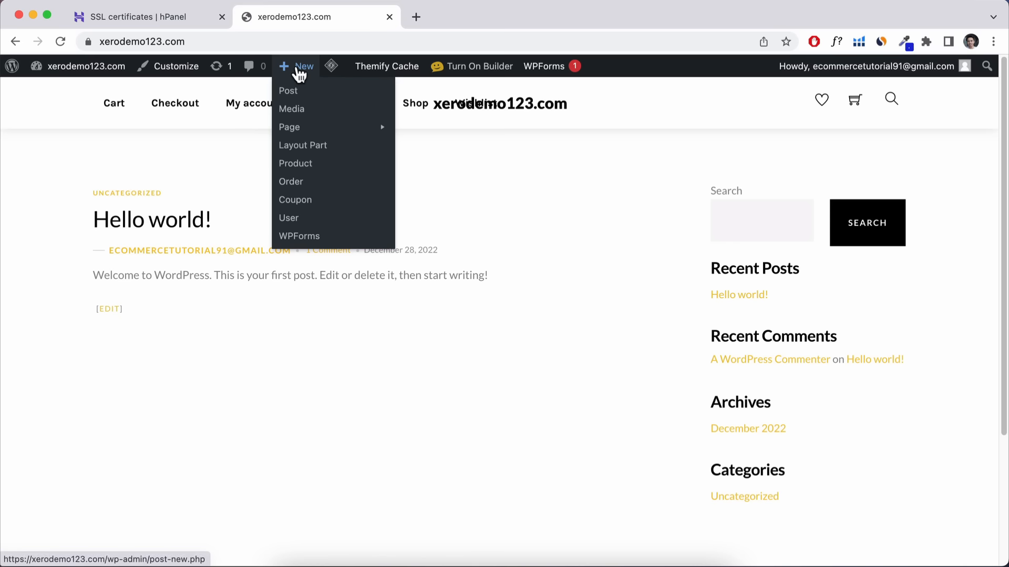
mouse_move(301, 132)
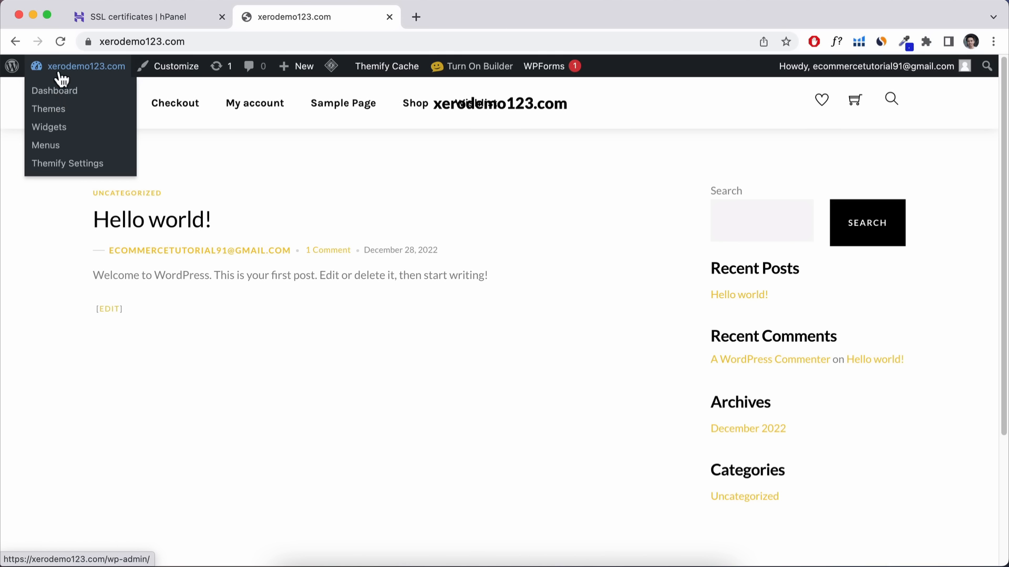
left_click(55, 98)
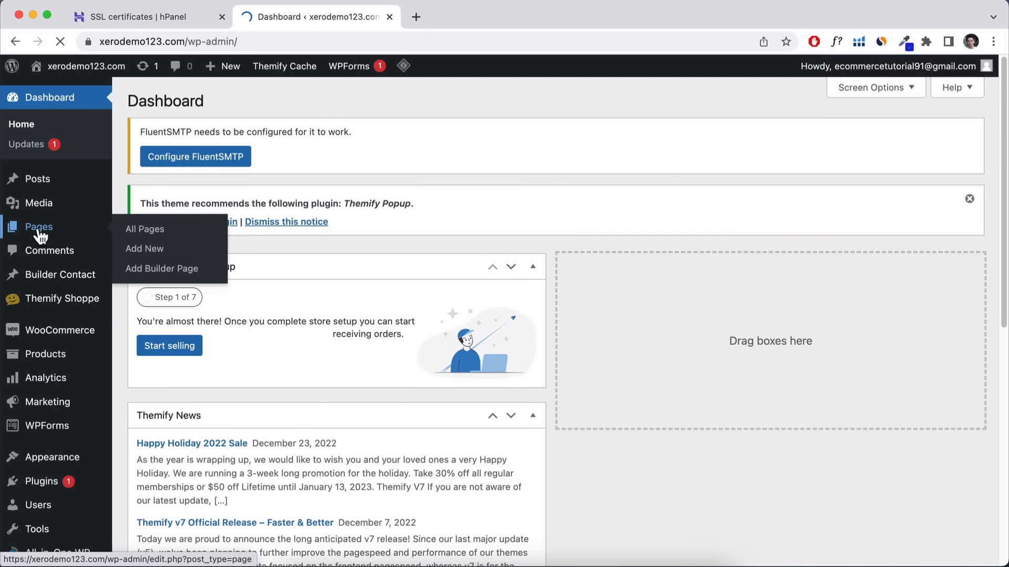
Trash the Sample Page, delete it permanently from Trash, and view All pages (7 left).
left_click(39, 231)
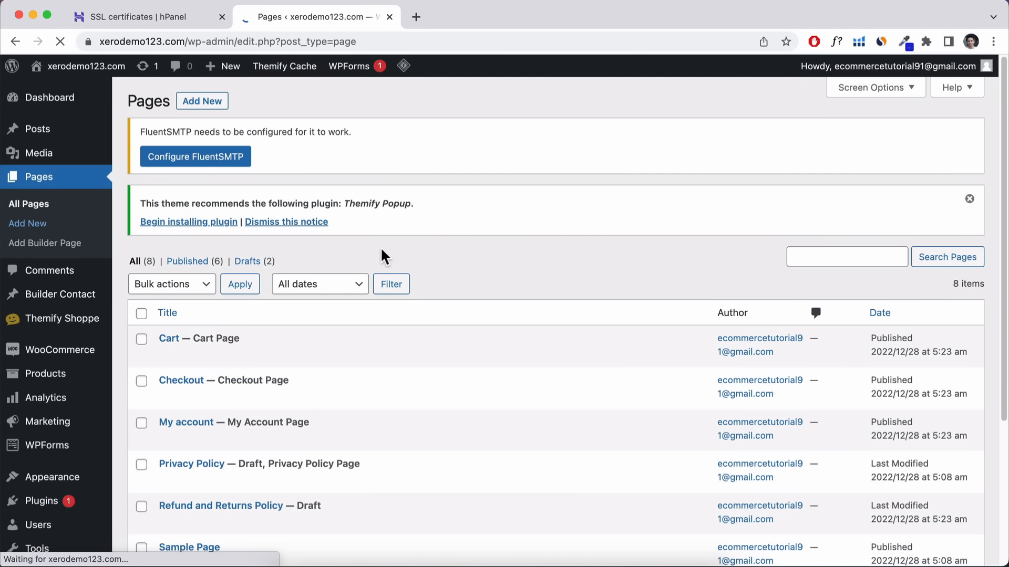
scroll(381, 247, "down", 5)
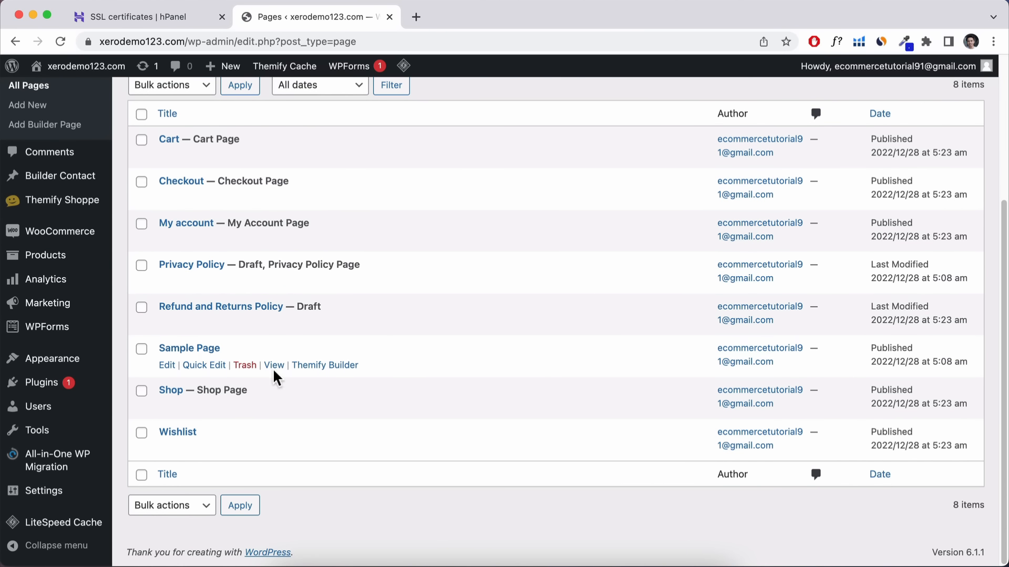
left_click(245, 366)
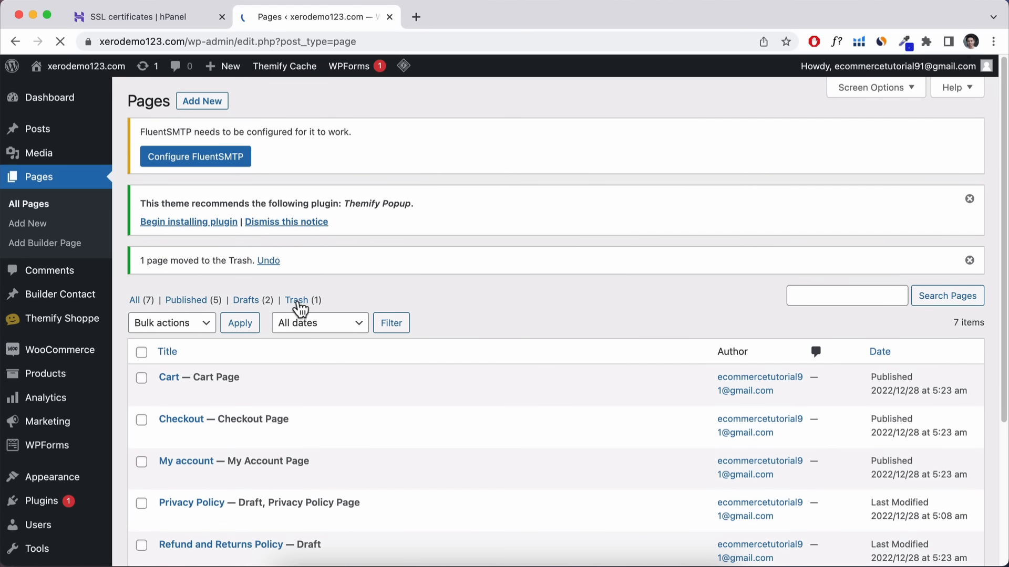
left_click(297, 302)
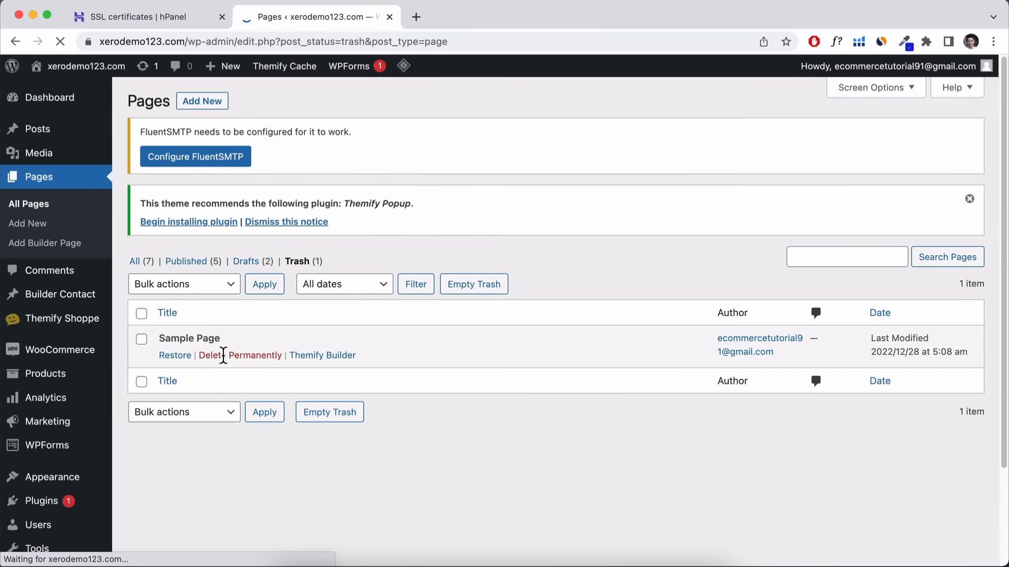
left_click(223, 357)
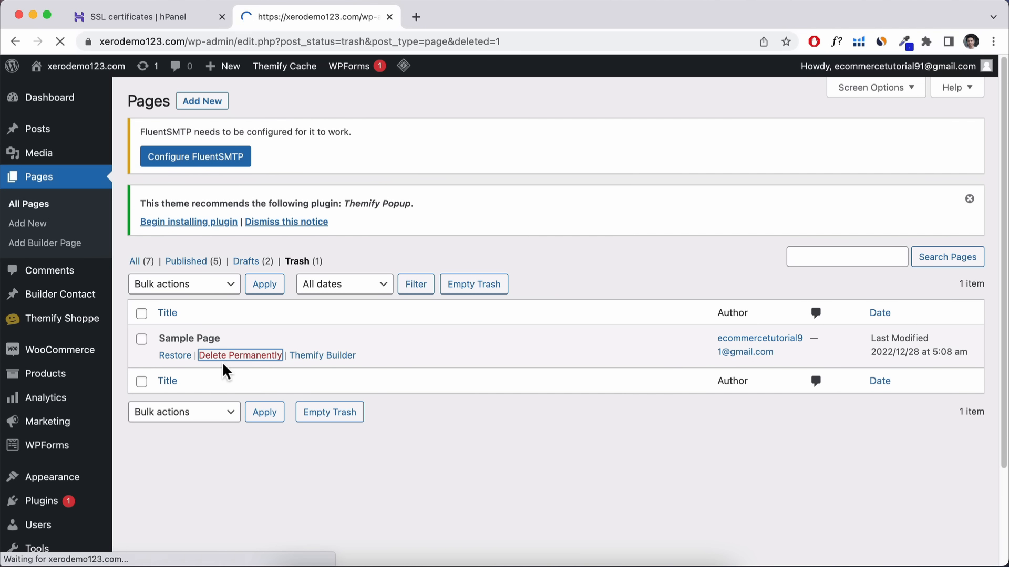
left_click(141, 302)
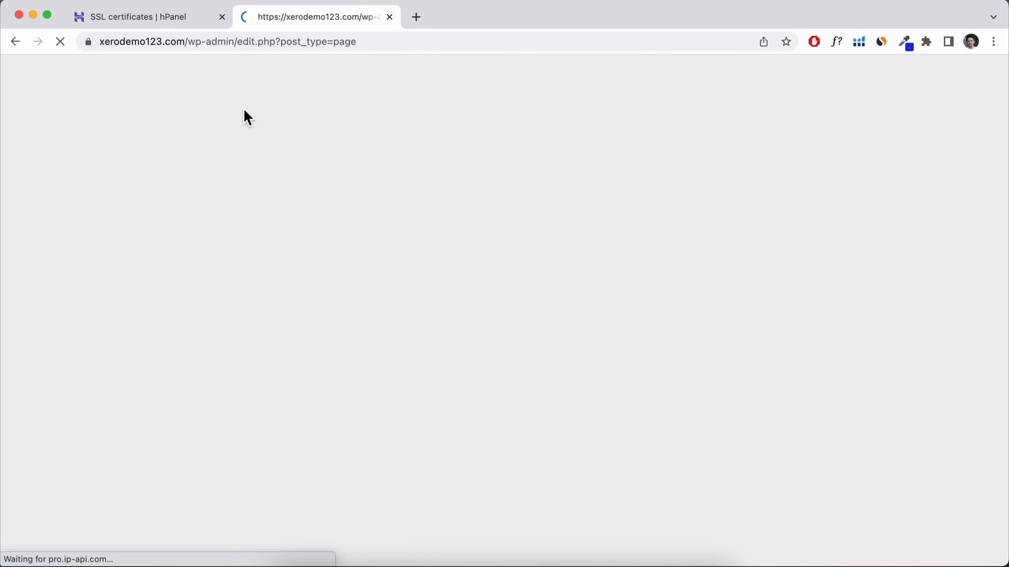
scroll(234, 163, "down", 3)
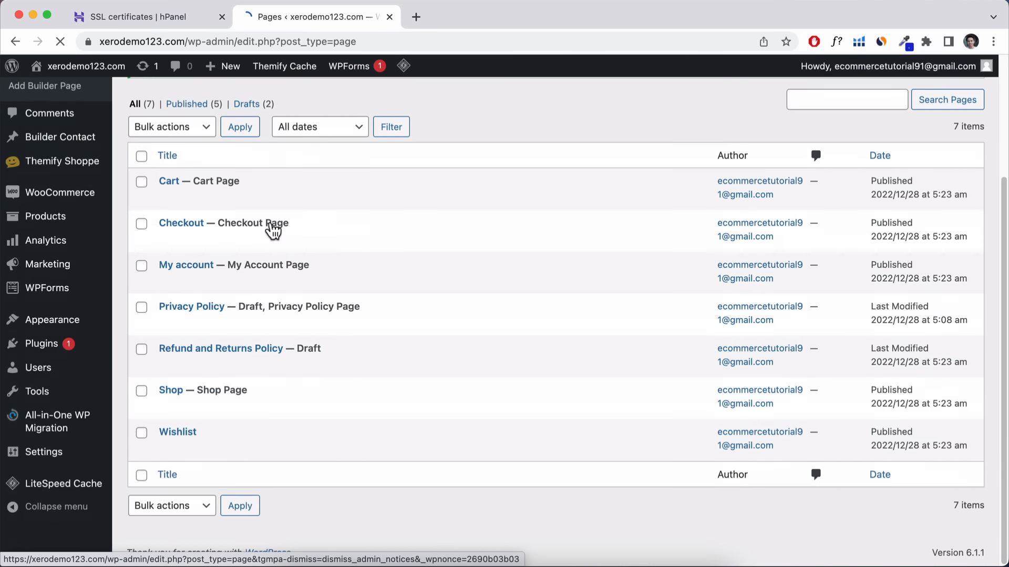
scroll(234, 250, "up", 4)
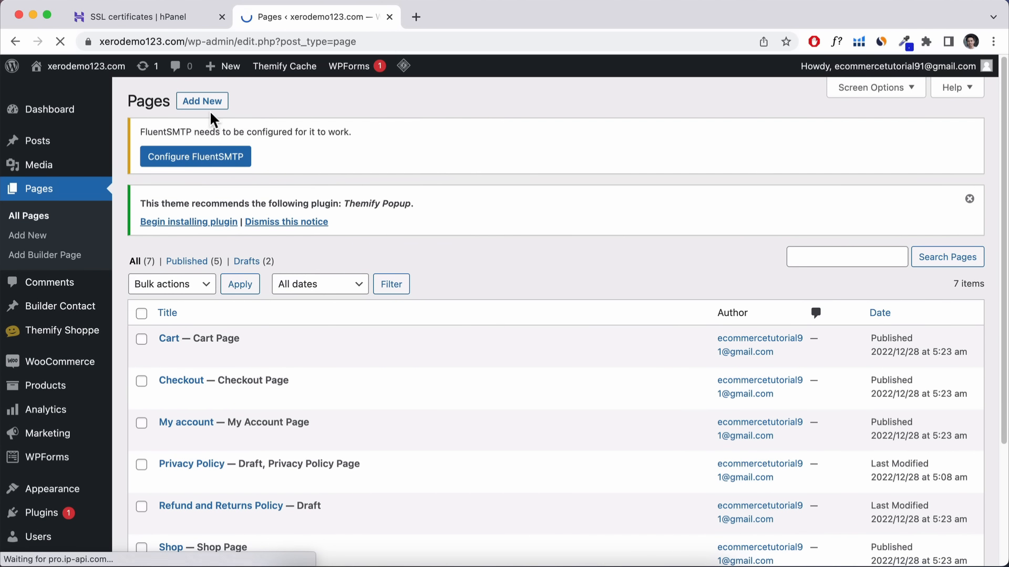
Start a new page, dismiss the editor welcome and modules panel, and title it 'Home'.
left_click(200, 104)
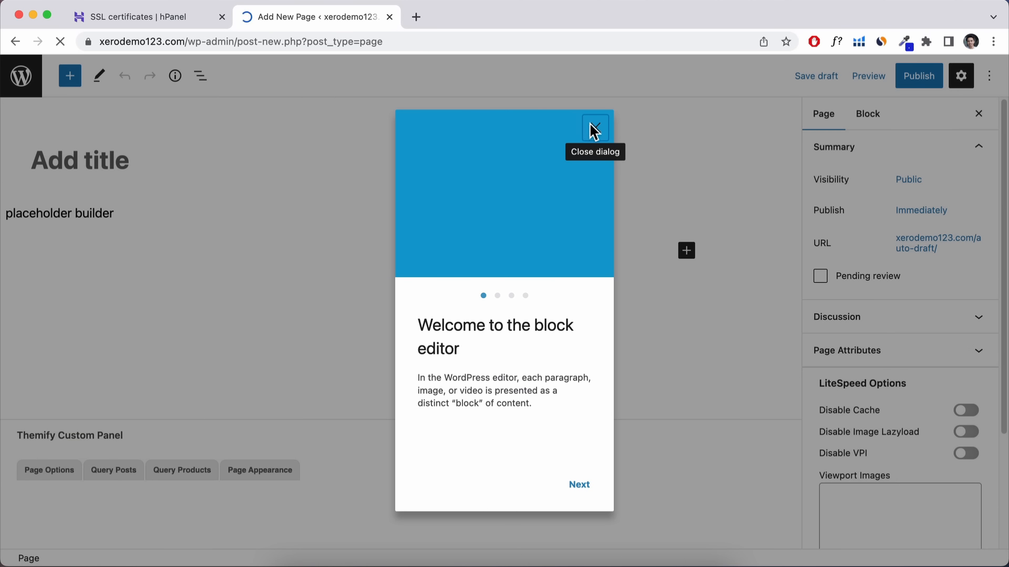
left_click(595, 131)
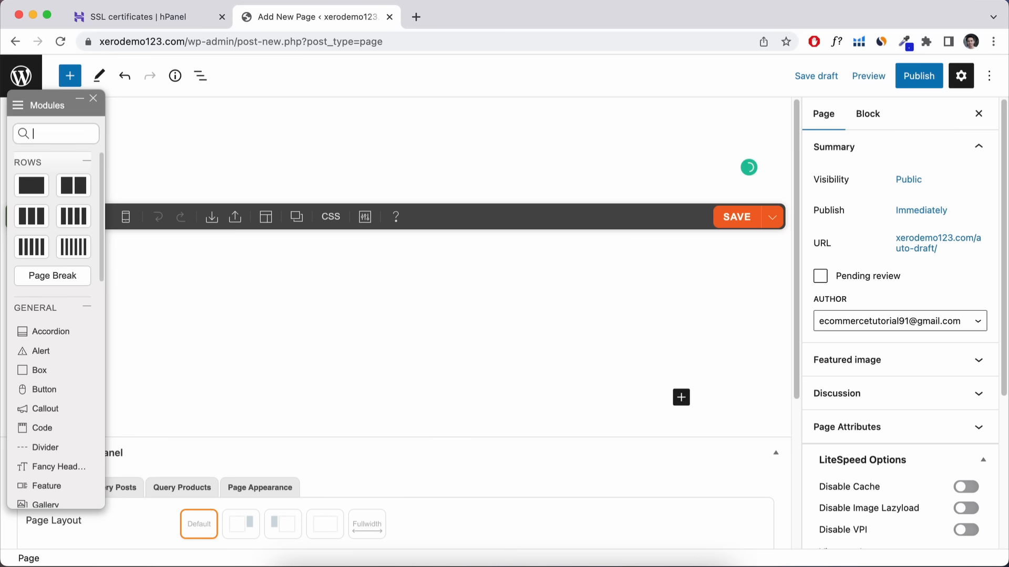
left_click(94, 99)
type("ome")
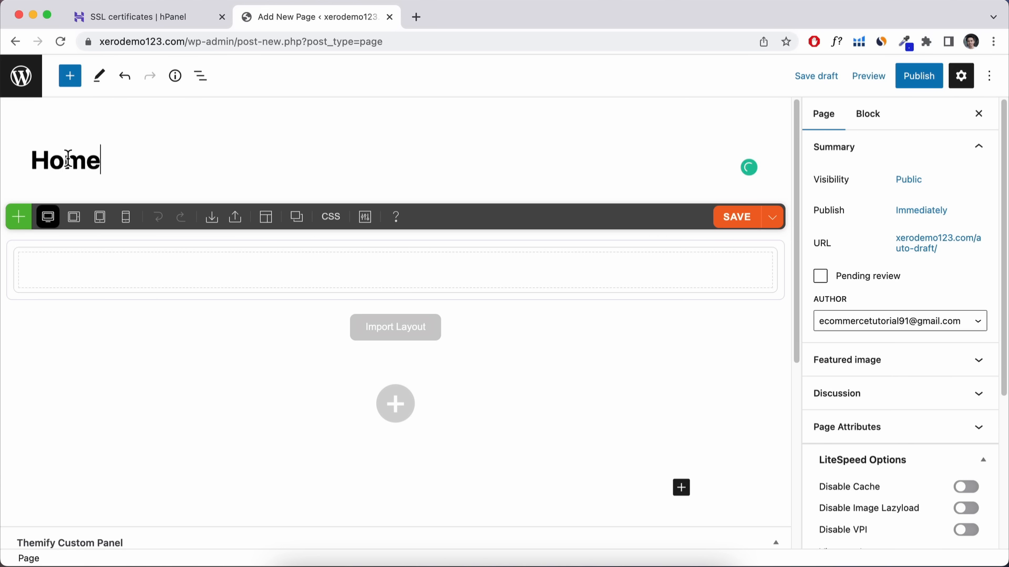
Publish the Home page with pre-publish checks turned off, and go back to Pages.
left_click(911, 84)
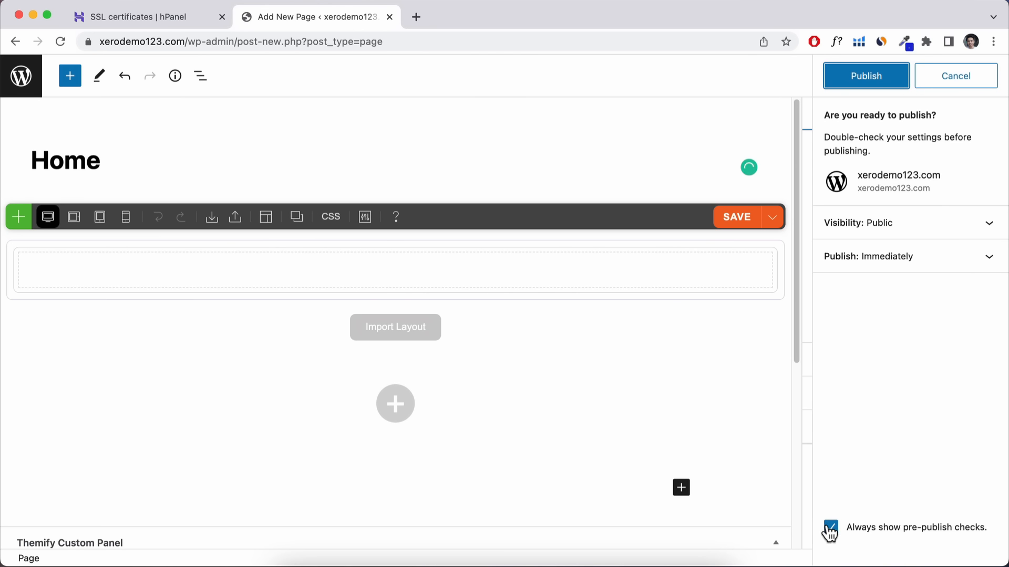
left_click(831, 528)
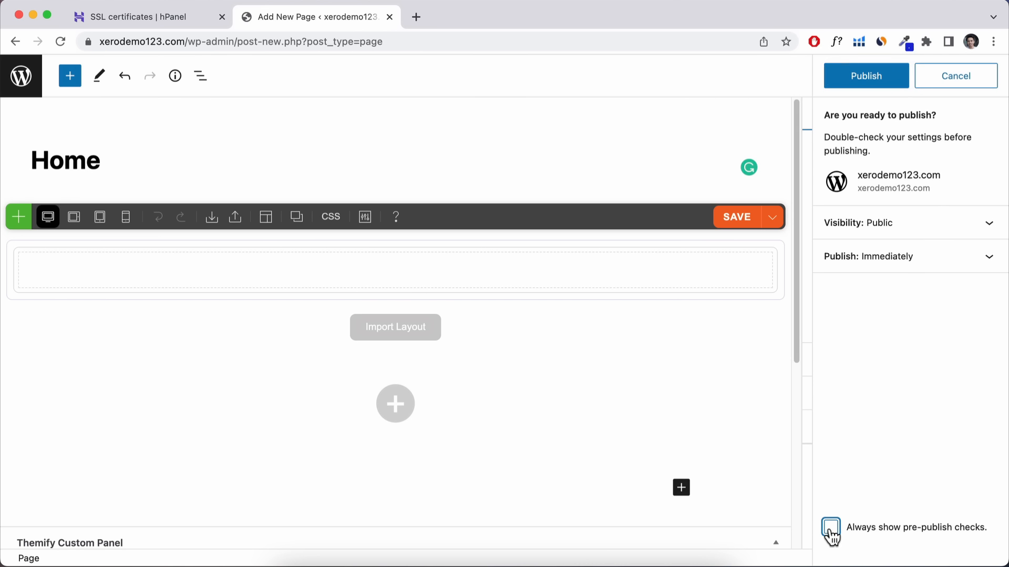
left_click(865, 77)
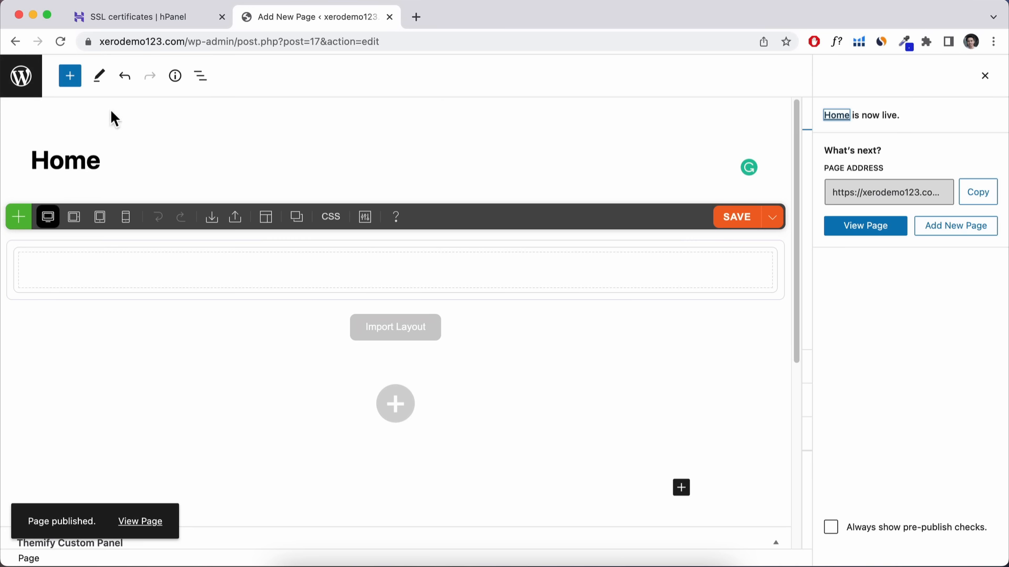
left_click(21, 78)
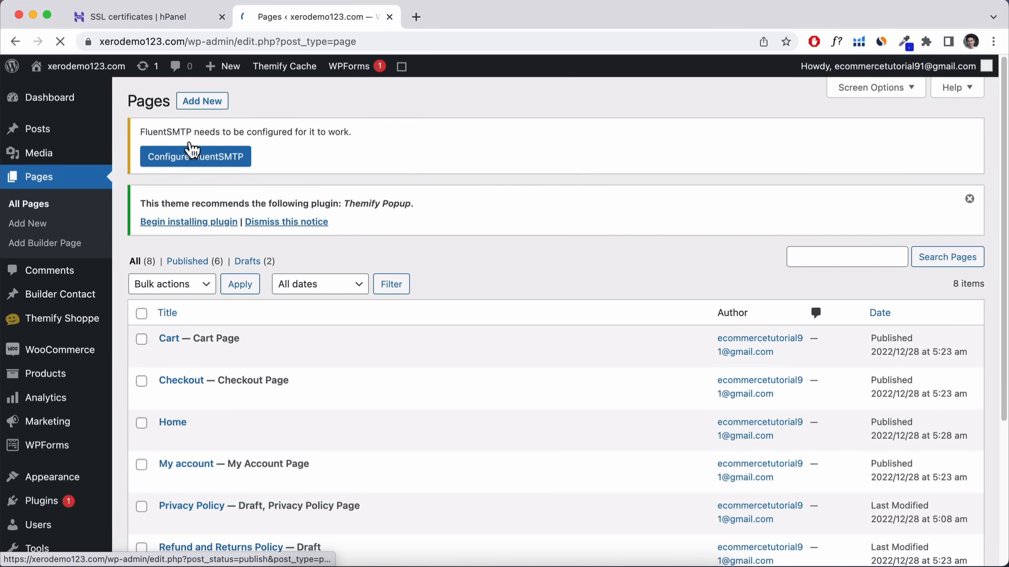
Create and publish an 'About' page, then add a page titled 'Contact'.
left_click(213, 102)
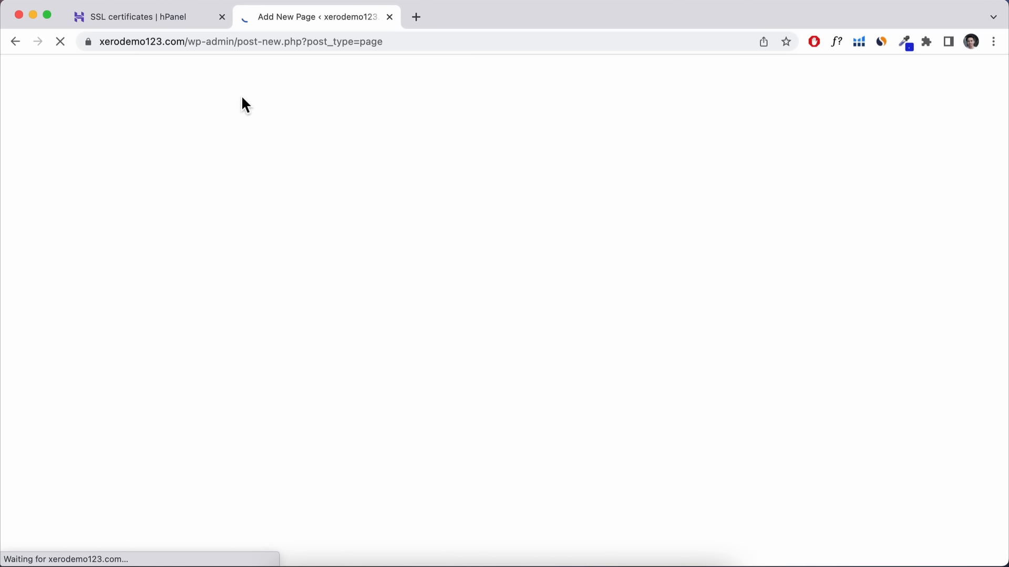
type("About")
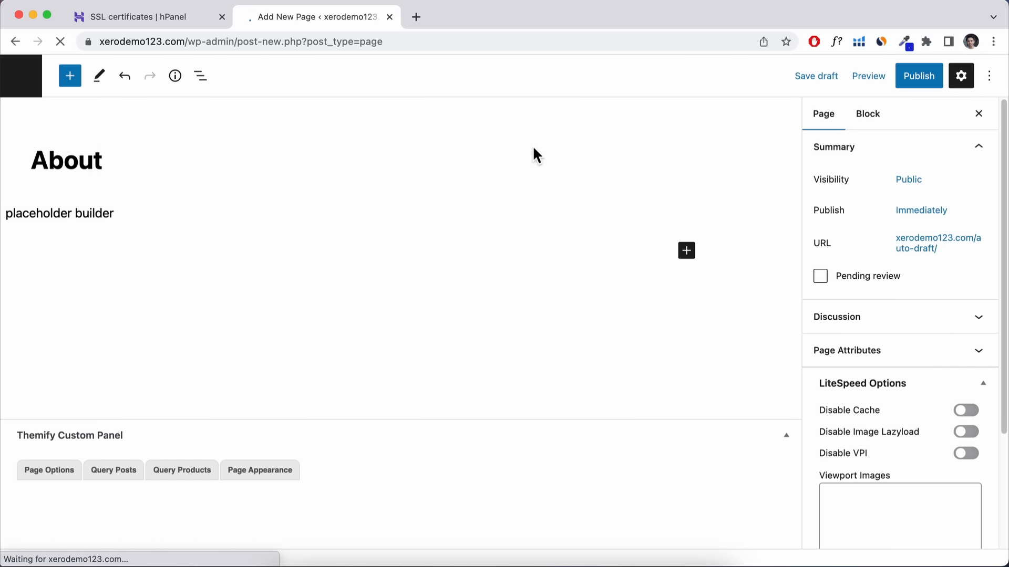
left_click(905, 77)
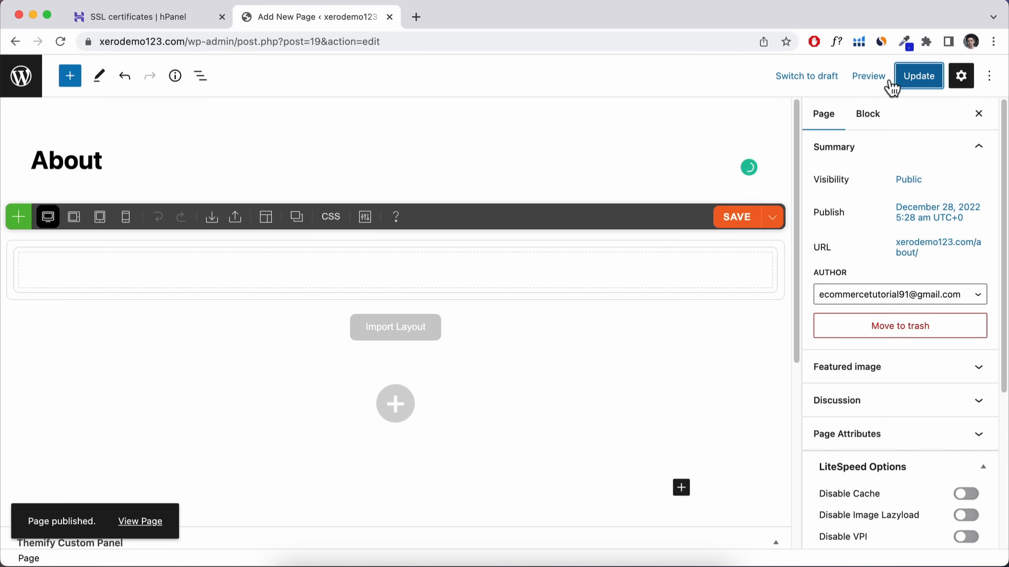
left_click(17, 94)
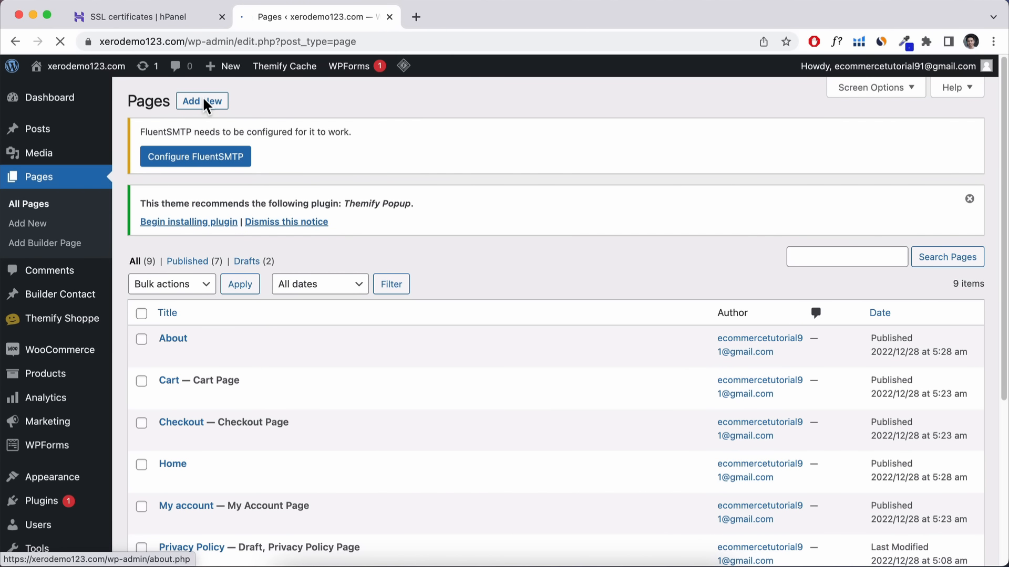
left_click(204, 102)
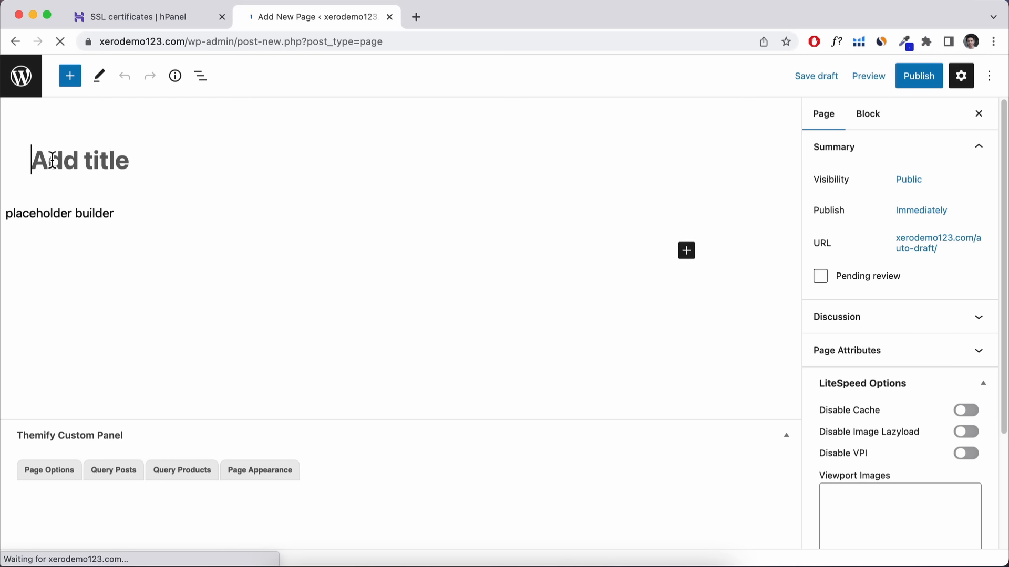
type("C")
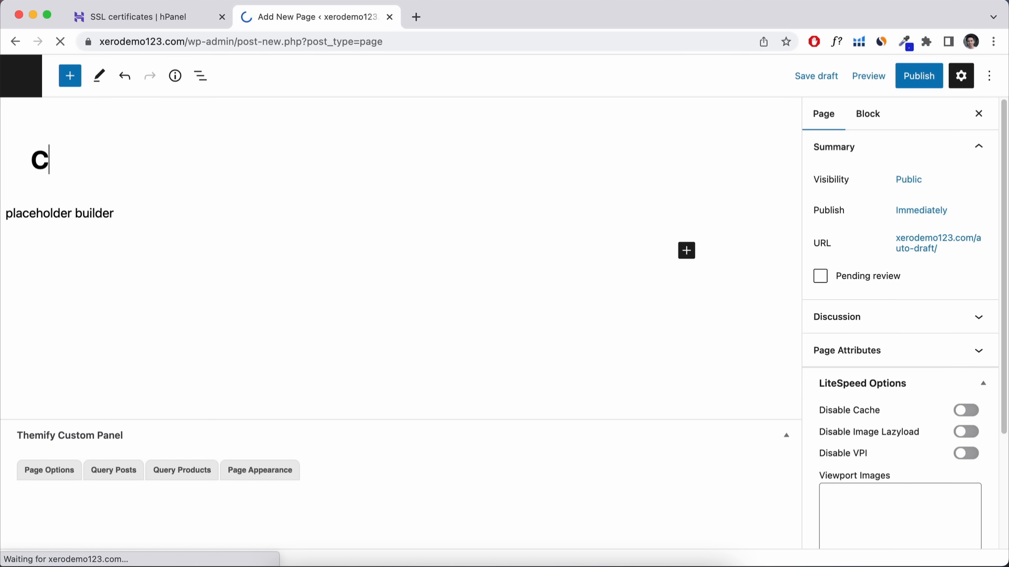
type("ontact")
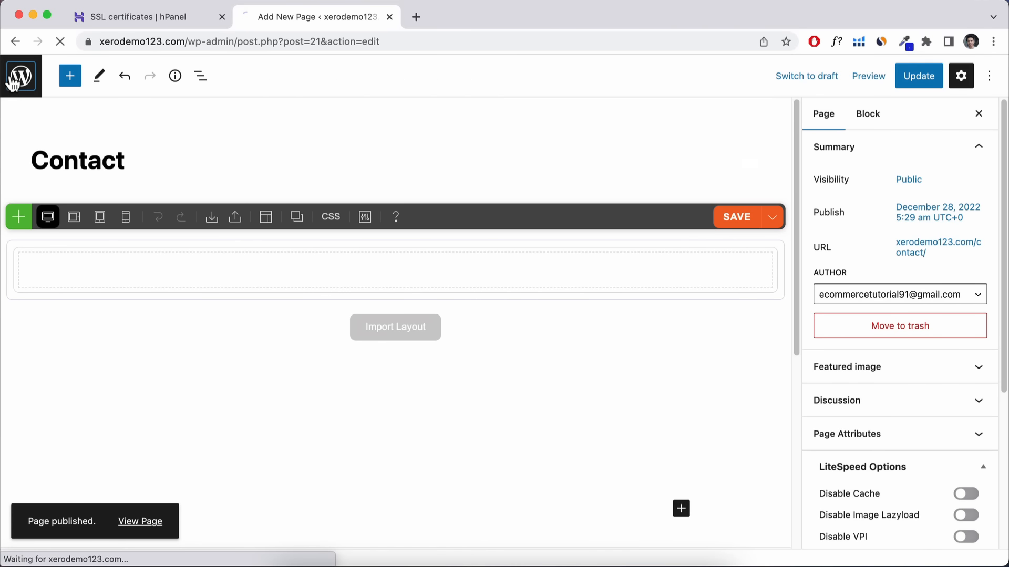
left_click(14, 78)
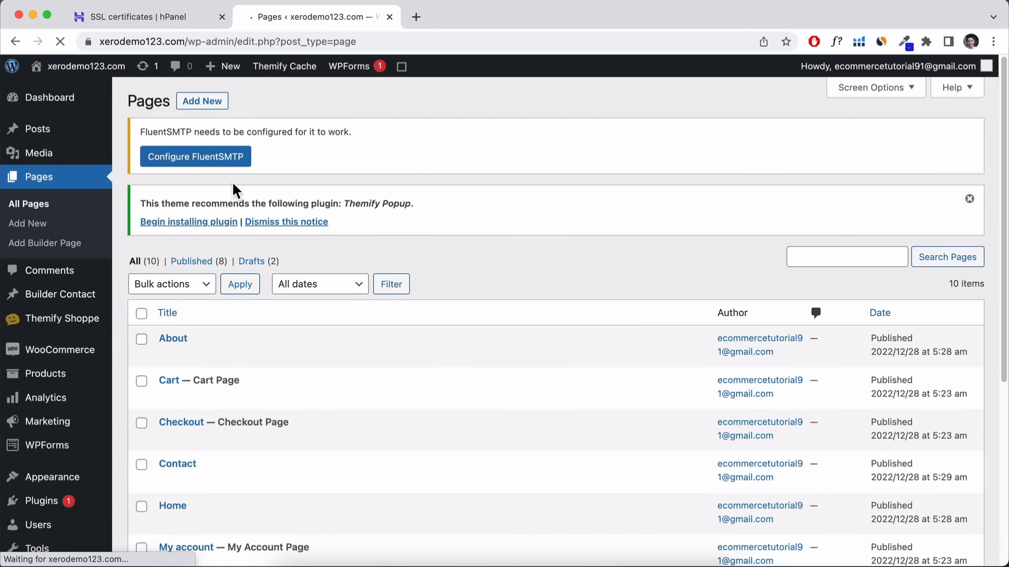
Create and publish a 'Track Order' page and return to the Pages list.
left_click(193, 107)
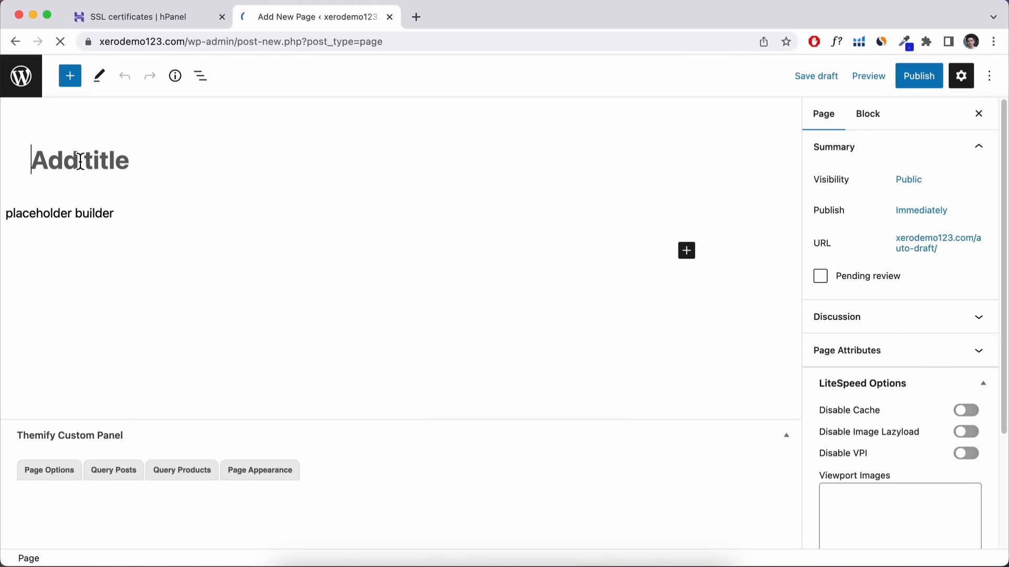
type("Trac")
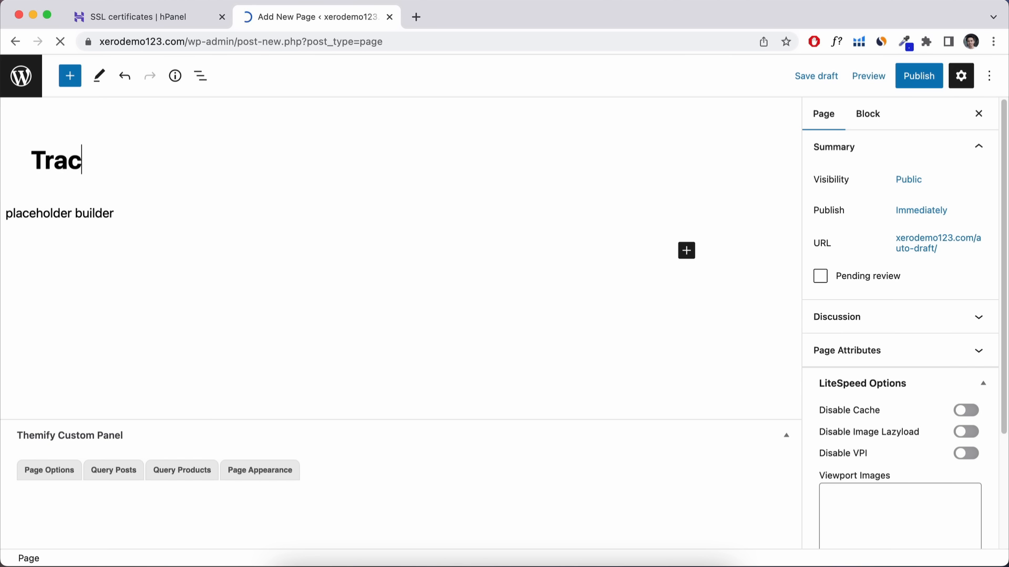
type("k Order")
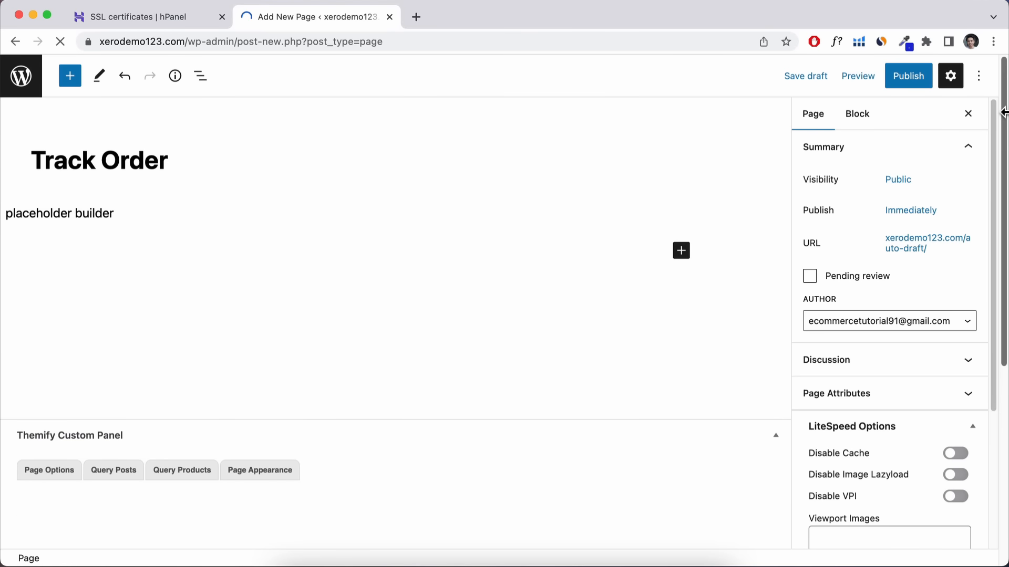
left_click(912, 79)
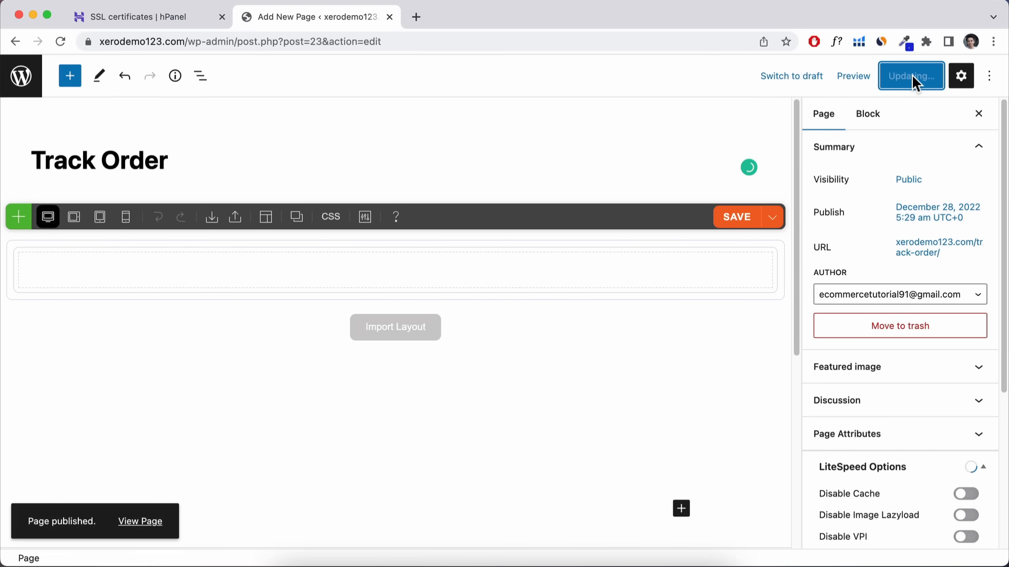
left_click(22, 83)
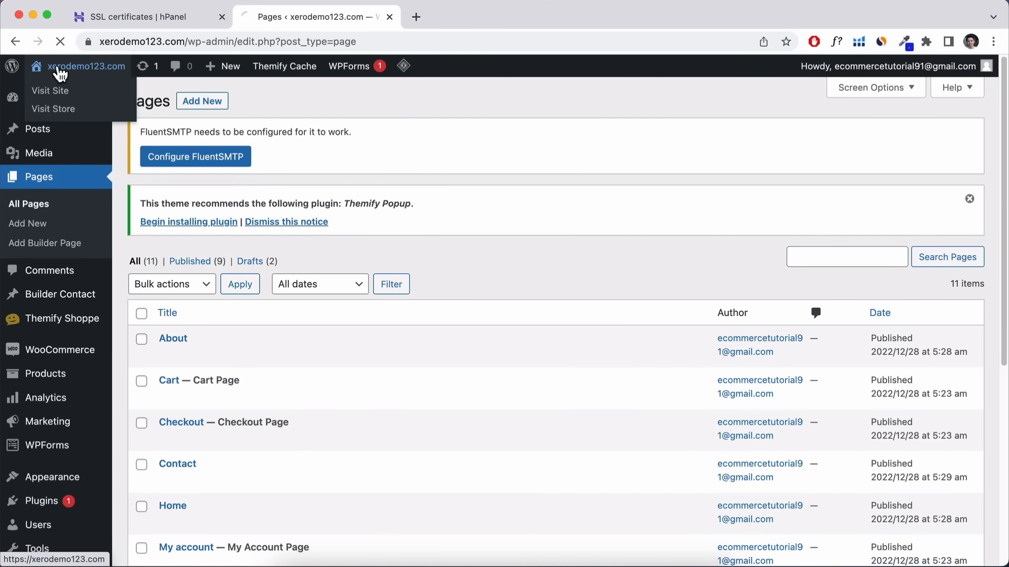
Open the live site's Home page, check its home/ address, and launch the Customizer there.
left_click(60, 72)
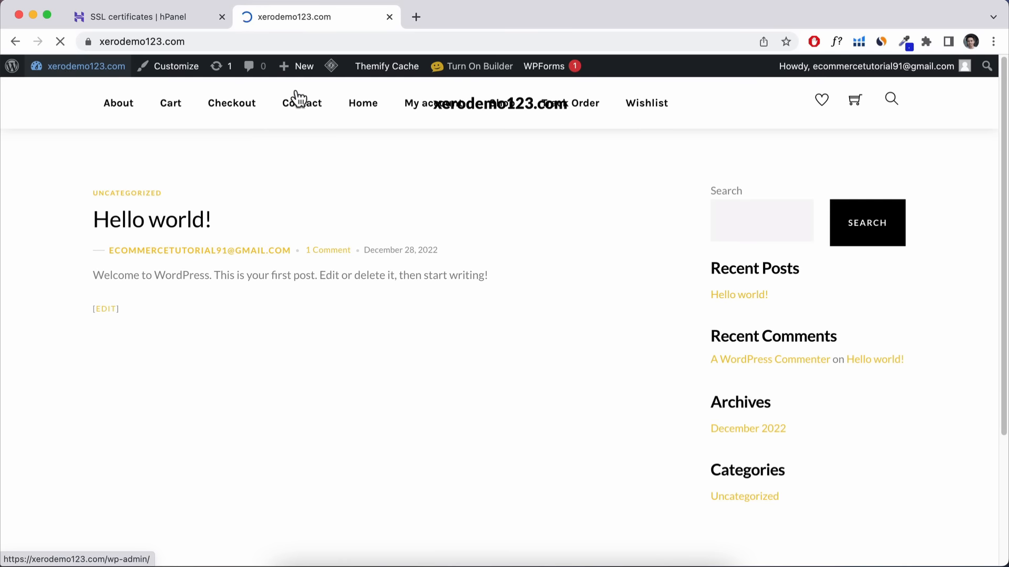
left_click(359, 112)
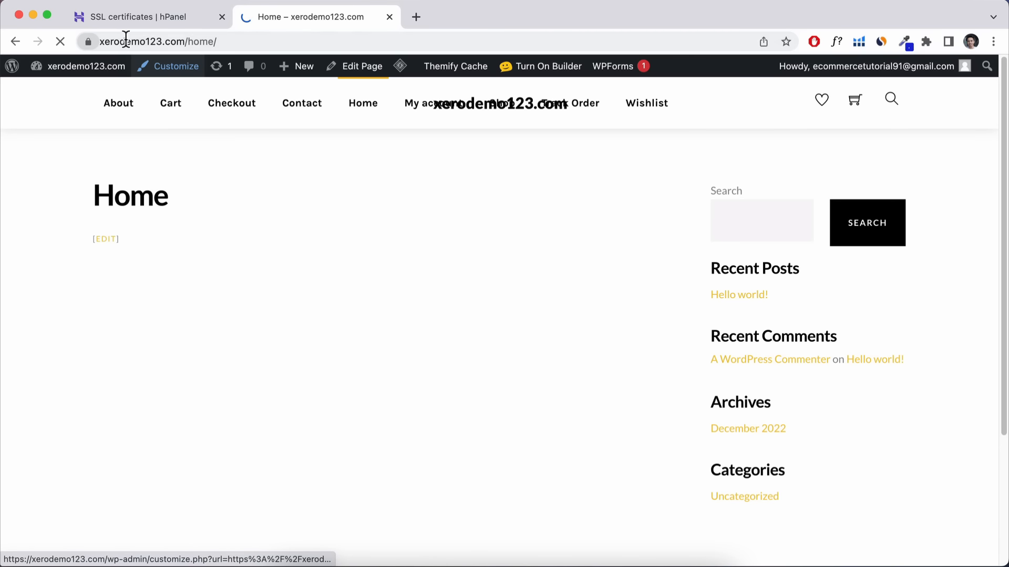
left_click_drag(186, 40, 249, 37)
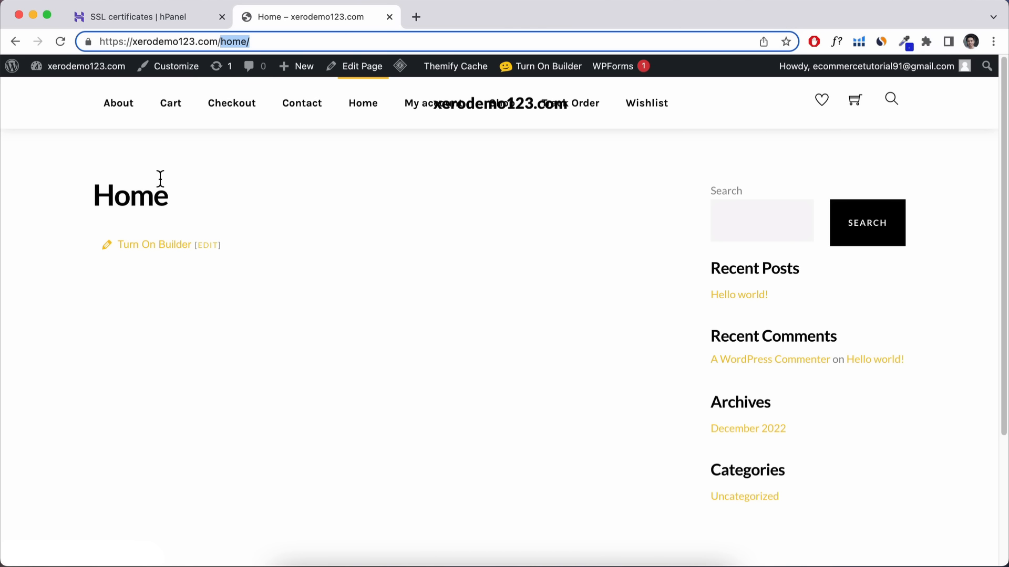
left_click_drag(249, 40, 68, 43)
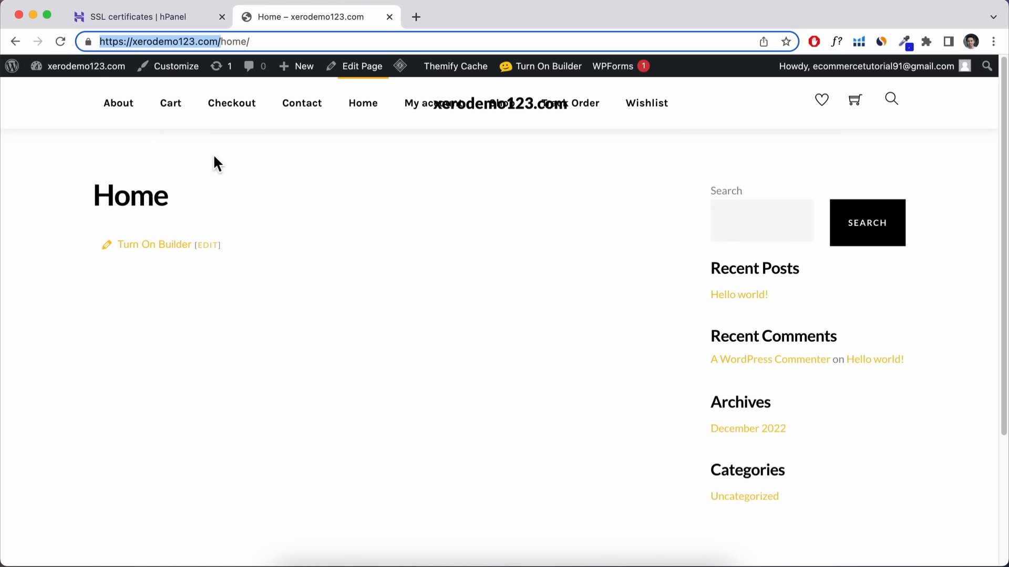
left_click(163, 73)
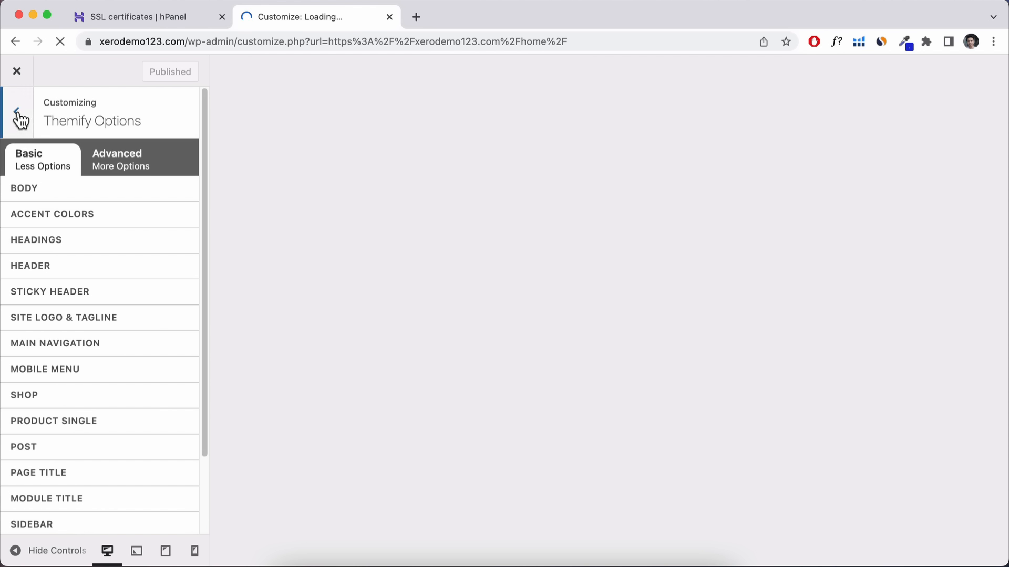
In Homepage Settings, choose 'A static page' with Home as the homepage, then publish.
left_click(19, 115)
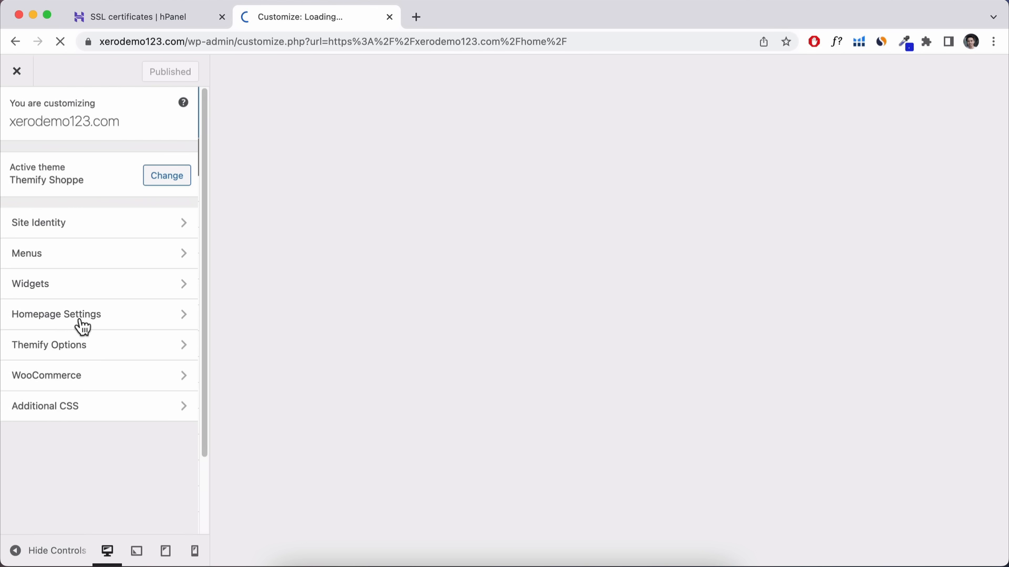
left_click(176, 314)
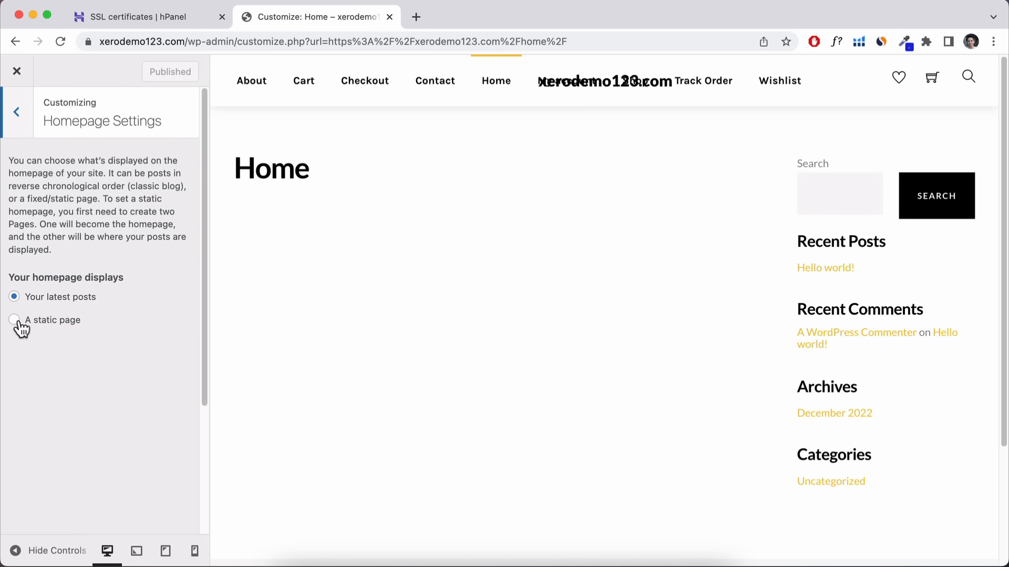
left_click(16, 322)
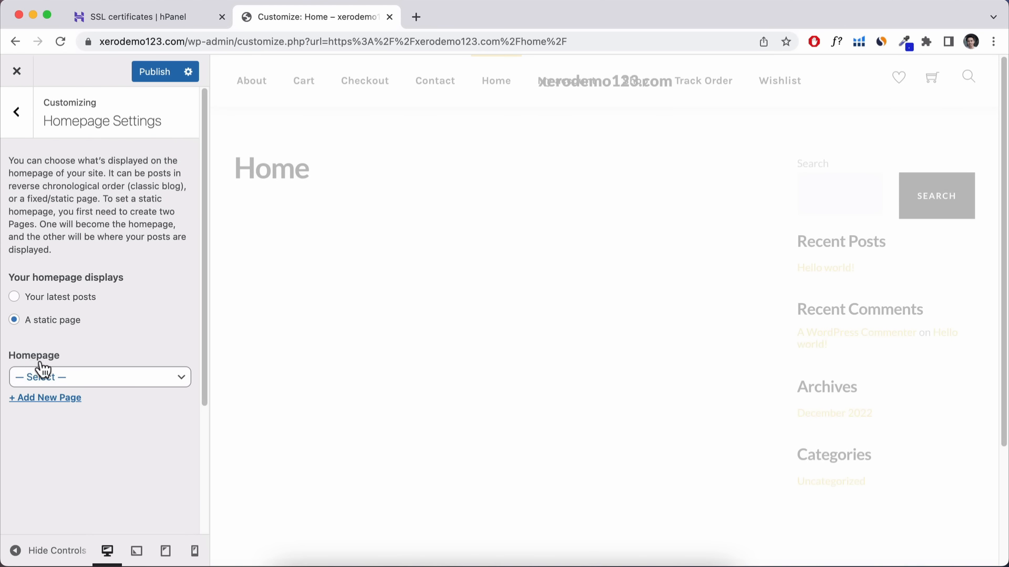
left_click(83, 383)
left_click(77, 458)
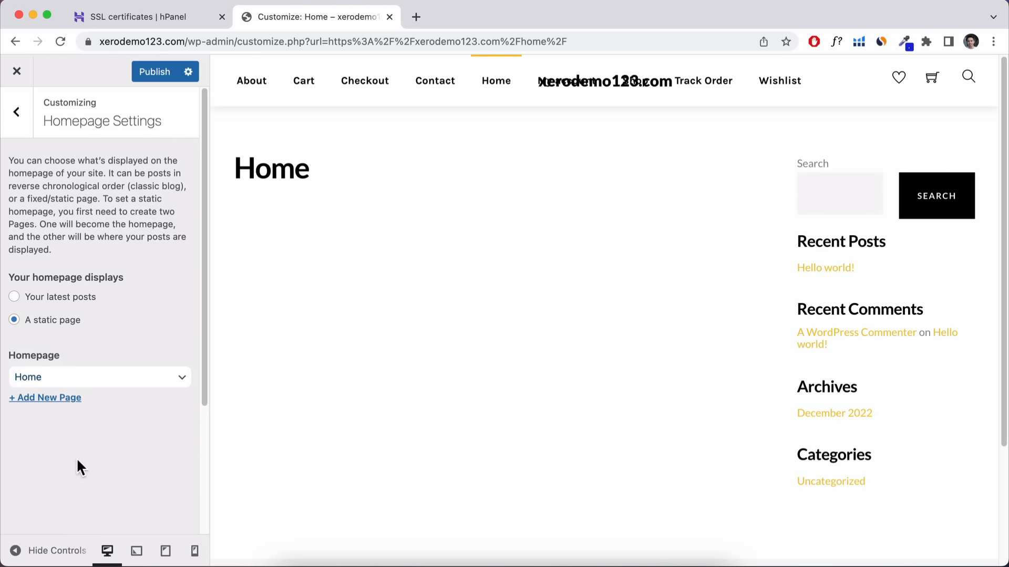
left_click(151, 73)
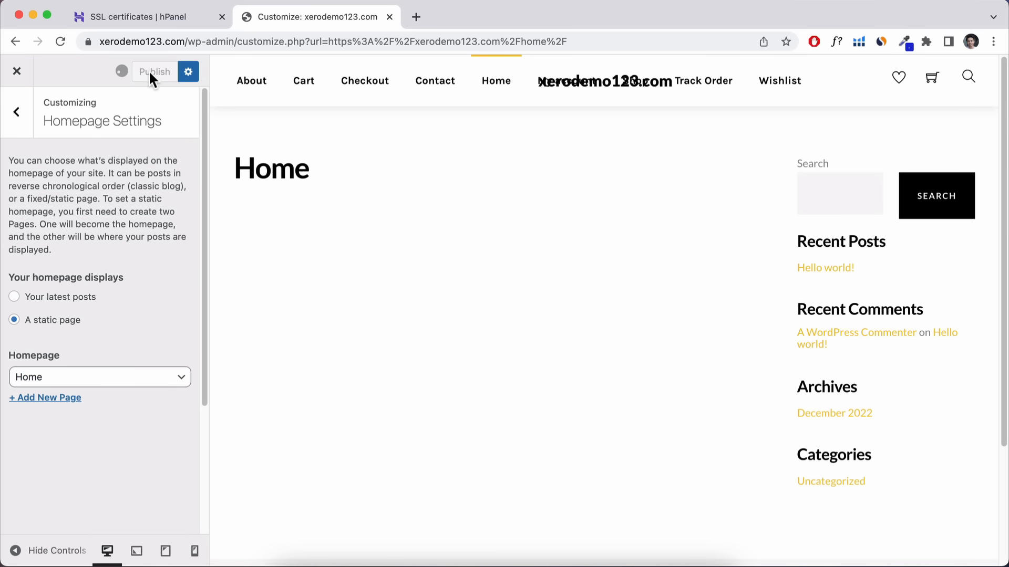
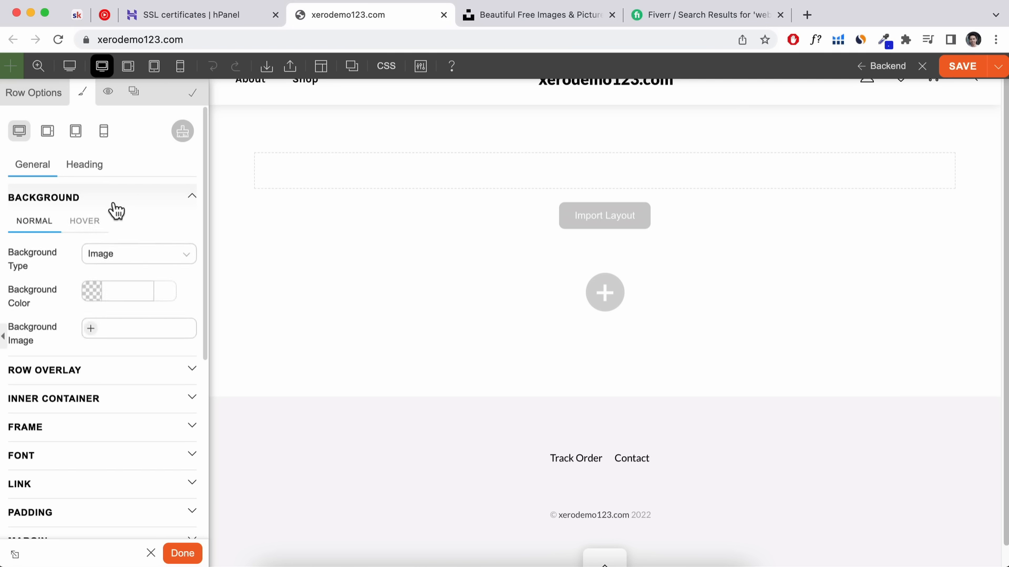
Keep Image as the row's background type and begin choosing a background image.
left_click(128, 257)
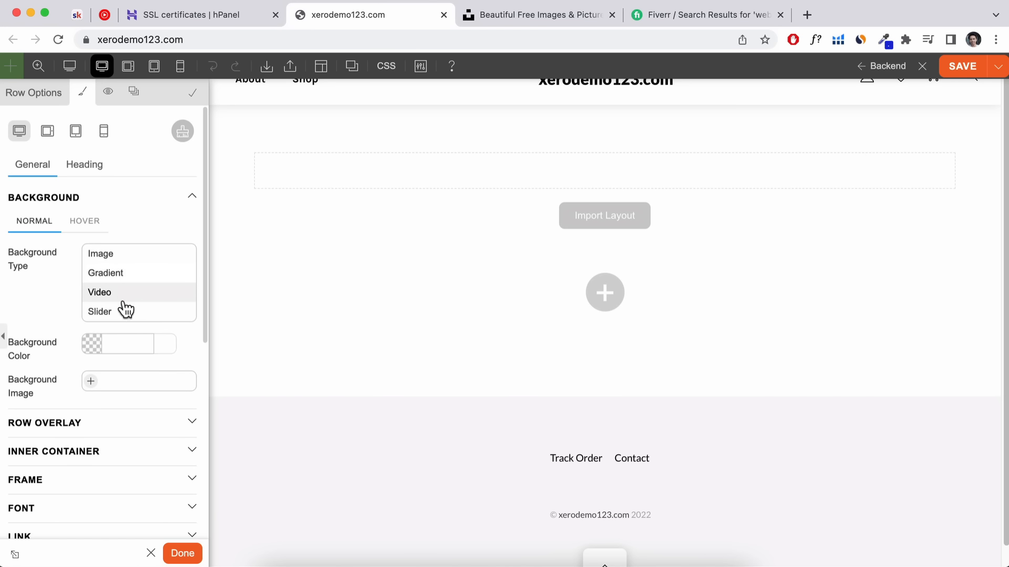
left_click(109, 258)
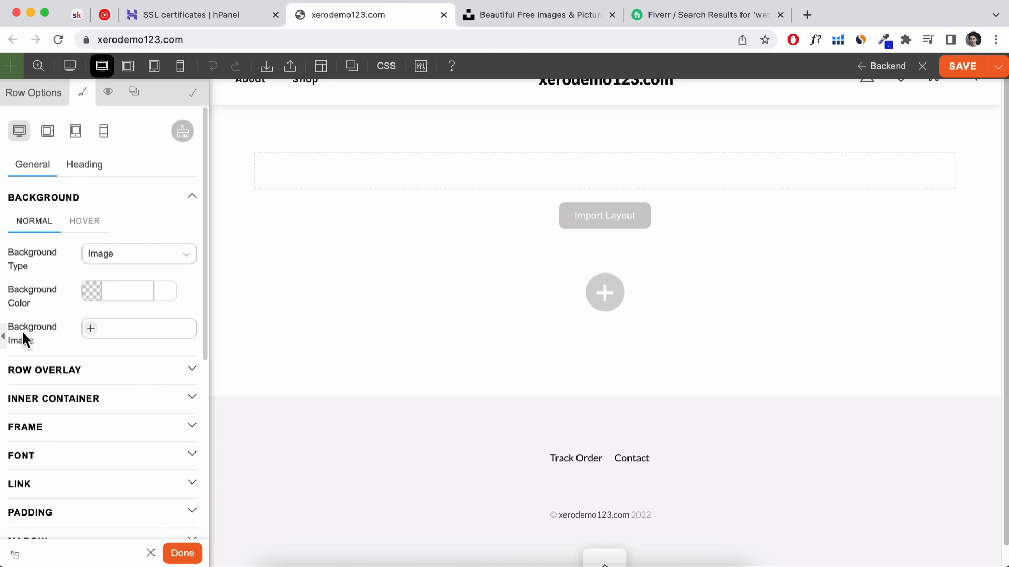
left_click(90, 330)
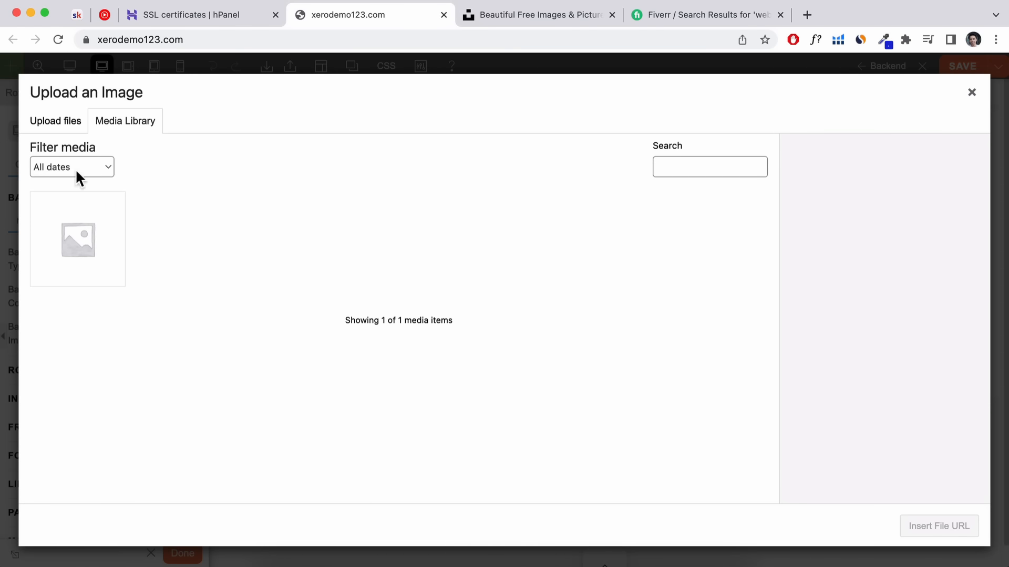
Upload Hero.jpeg to the media library, then switch to the Unsplash tab.
left_click(73, 126)
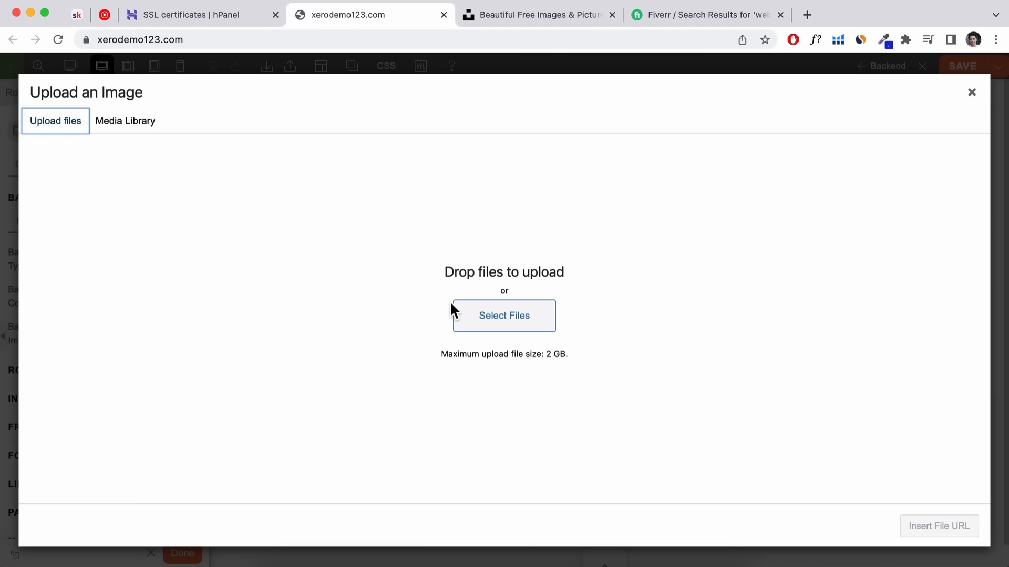
left_click(456, 314)
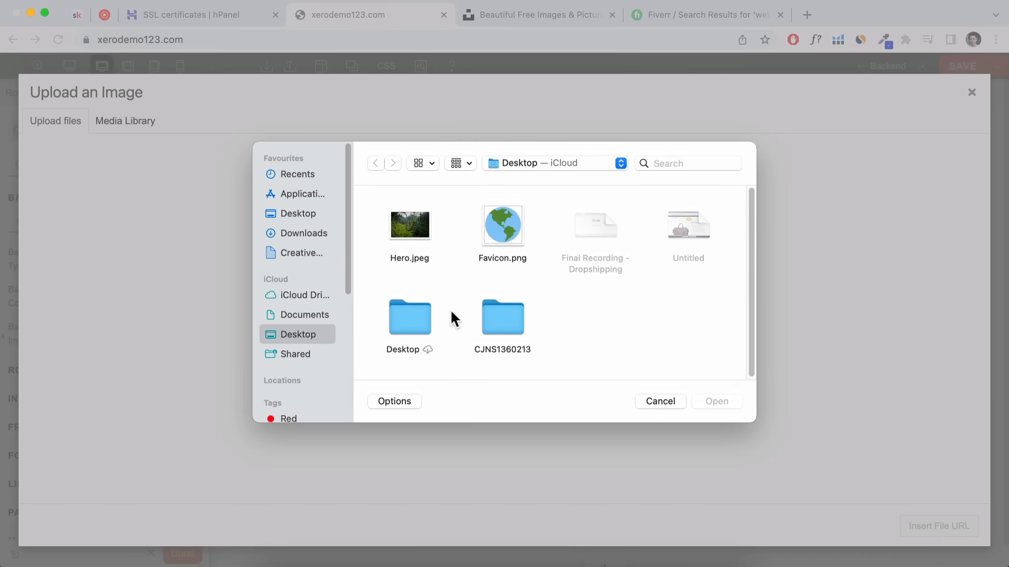
left_click(409, 227)
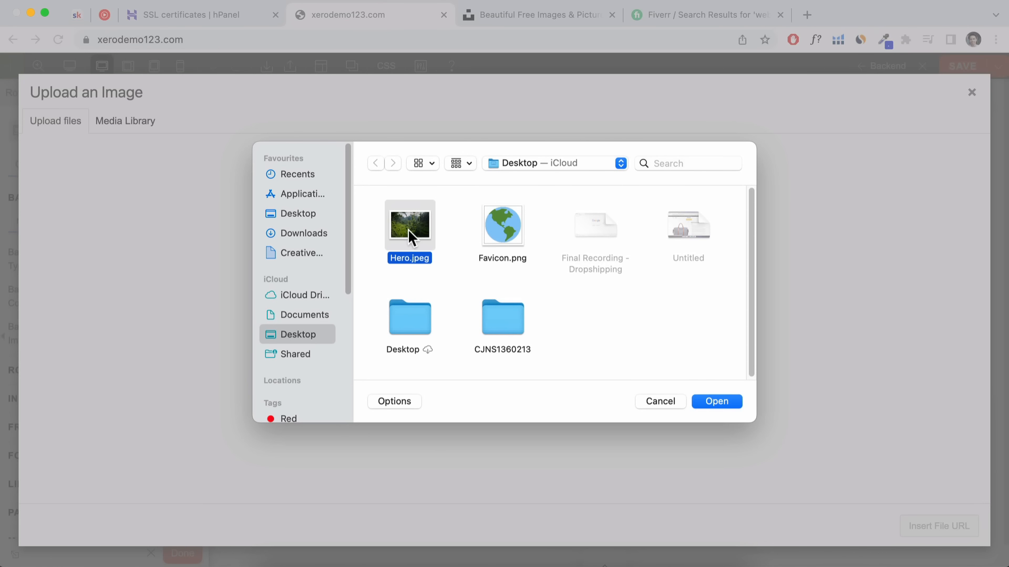
left_click(716, 401)
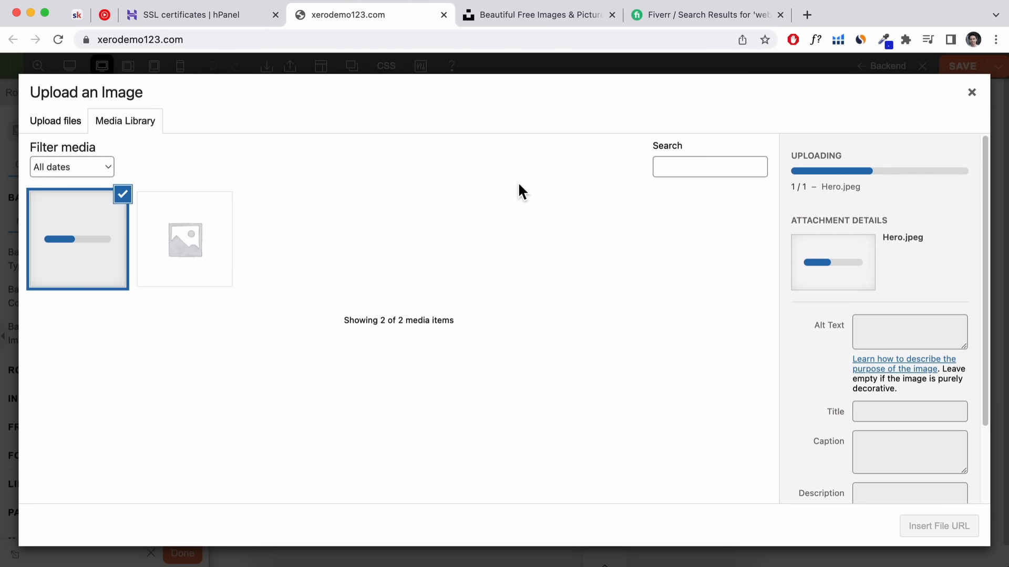
left_click(558, 16)
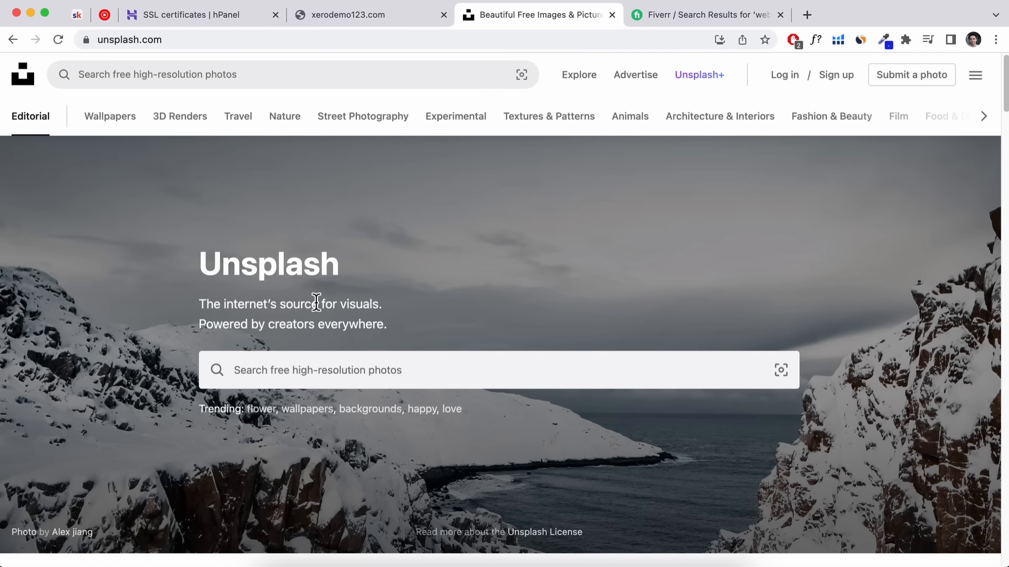
Look over the Fiverr 'website banner' results and Unsplash, then return to the xerodemo123.com tab.
left_click(670, 15)
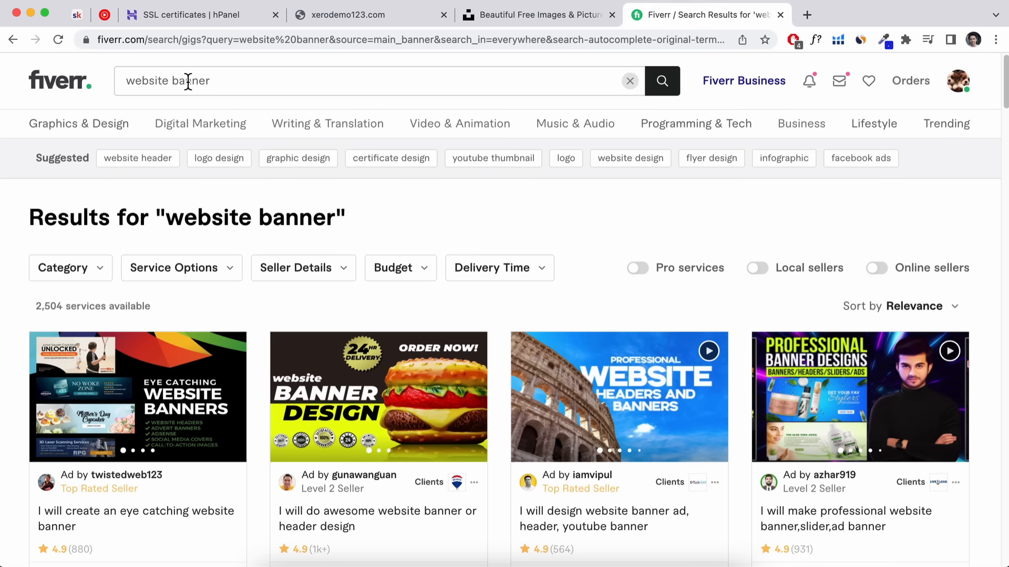
left_click_drag(226, 82, 127, 81)
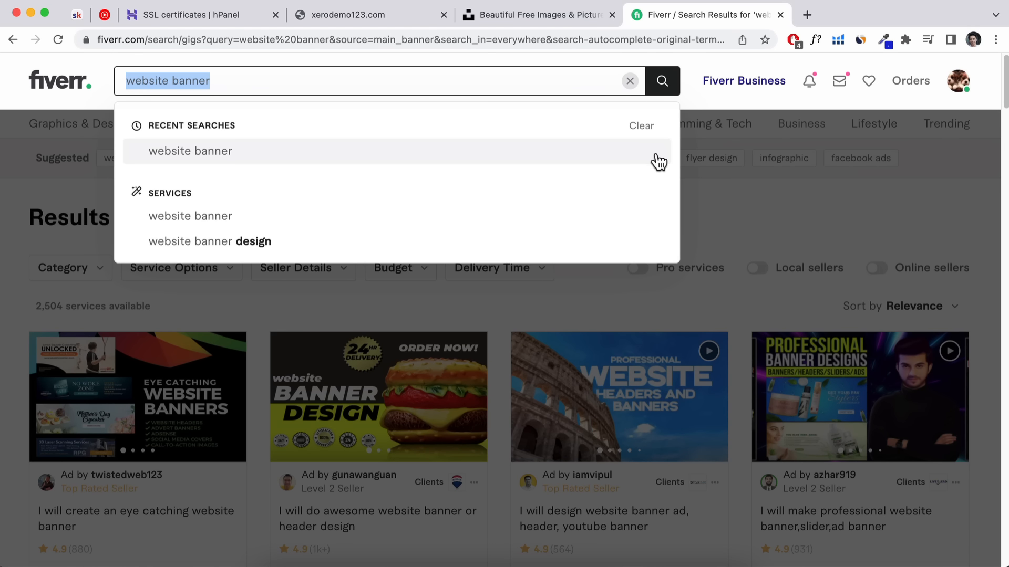
left_click(771, 197)
scroll(767, 203, "down", 1)
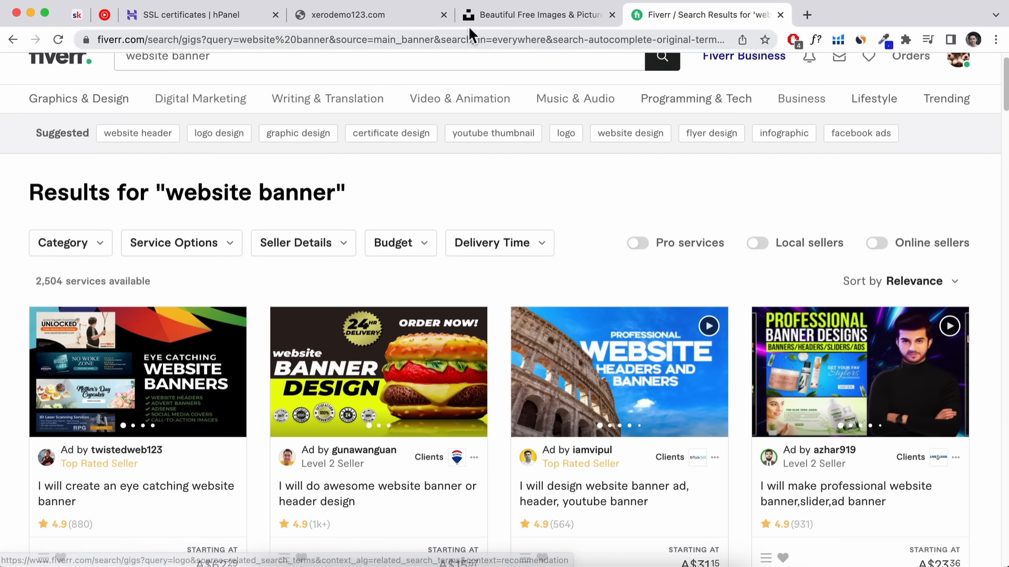
left_click(493, 17)
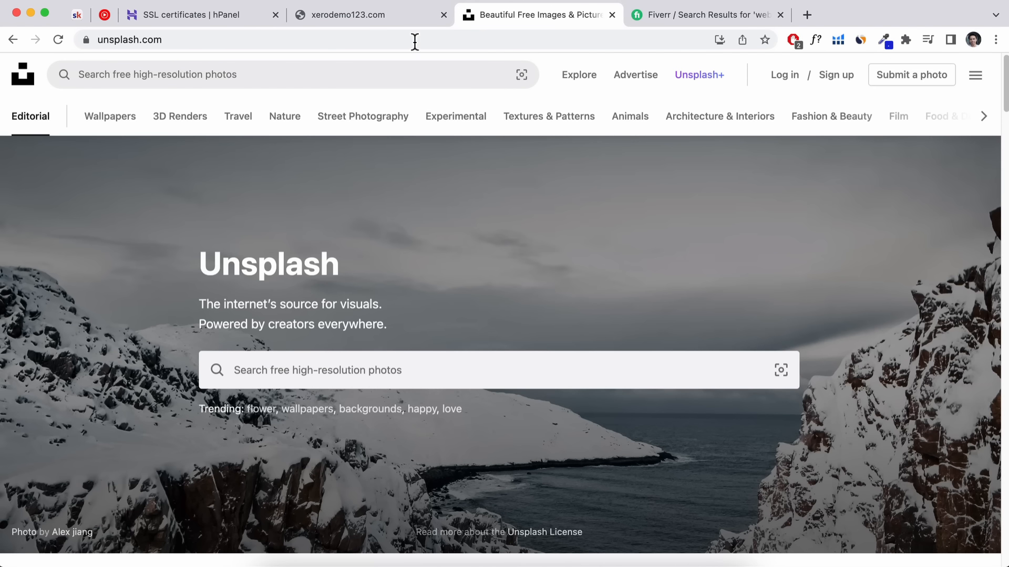
left_click(401, 15)
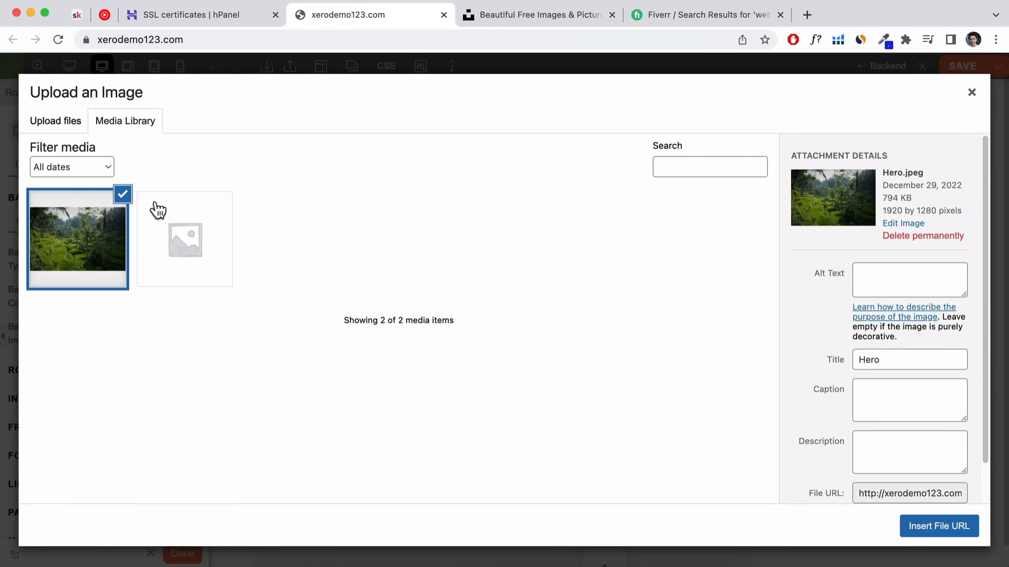
Check Hero.jpeg's details (1920 by 1280, 794 KB) and insert it as the row background.
mouse_move(884, 211)
left_mouse_down()
mouse_move(931, 210)
mouse_move(882, 205)
left_mouse_up()
left_click(884, 198)
left_click_drag(912, 198, 898, 198)
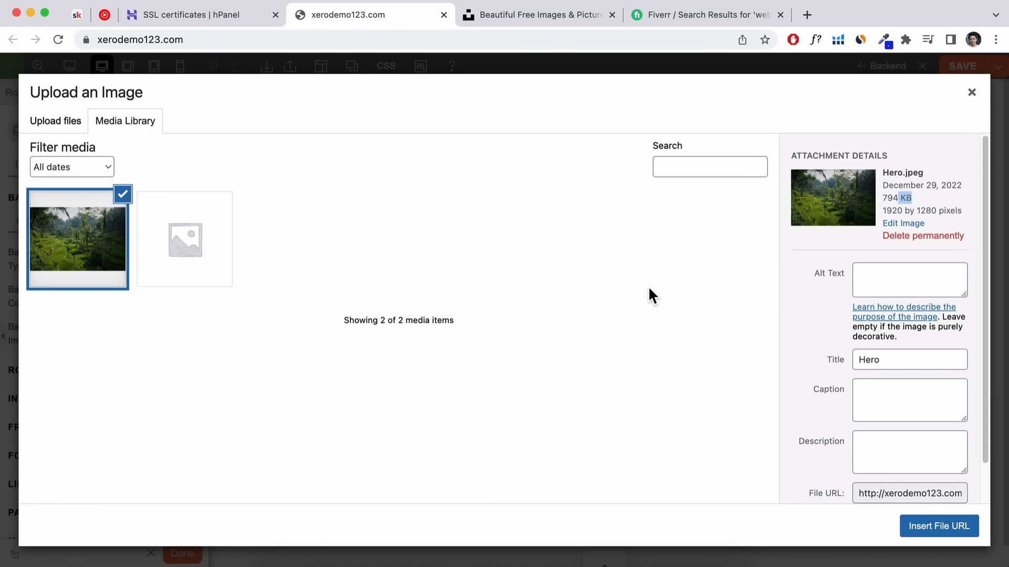
scroll(904, 324, "down", 2)
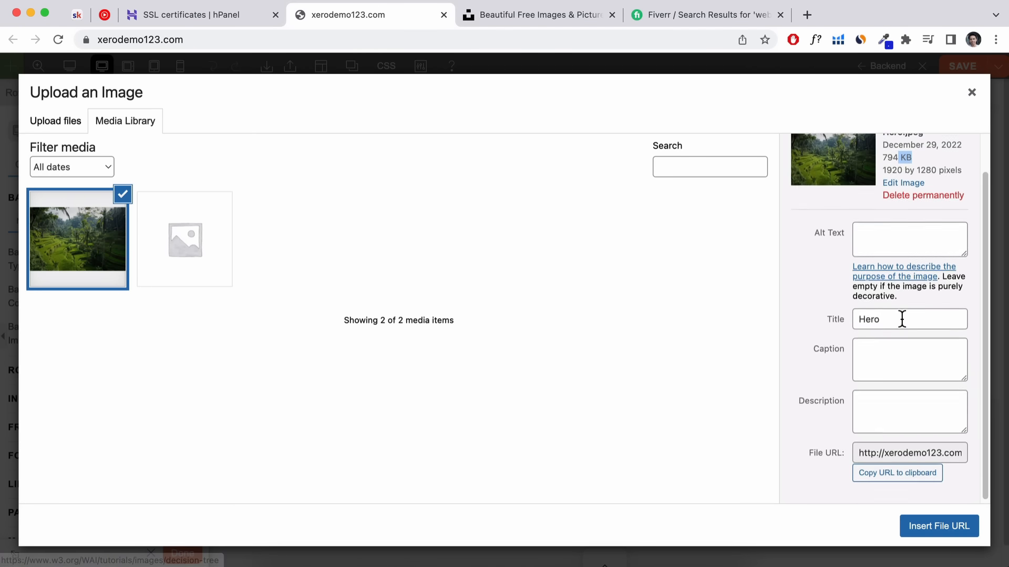
scroll(903, 325, "up", 2)
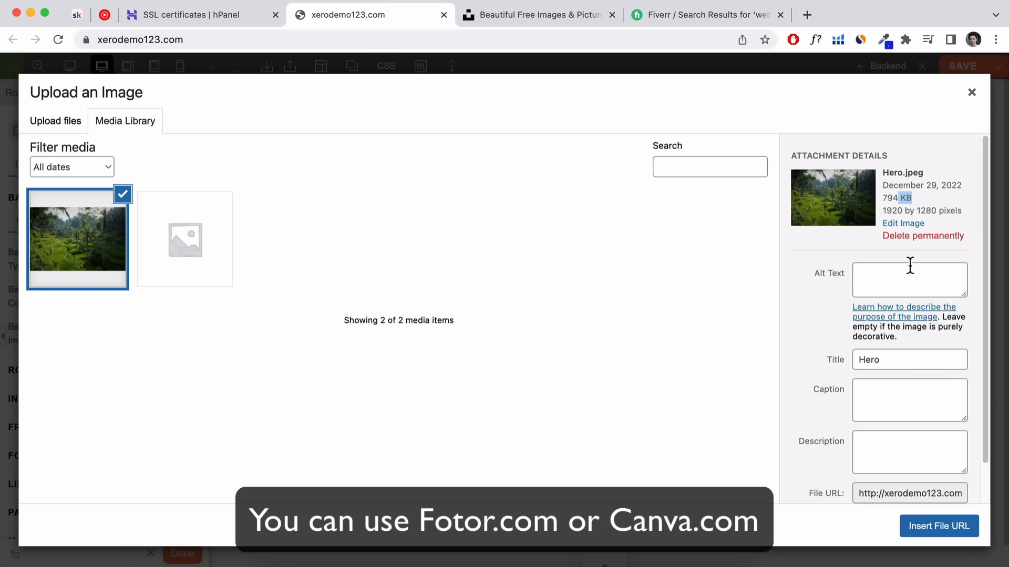
scroll(971, 472, "down", 2)
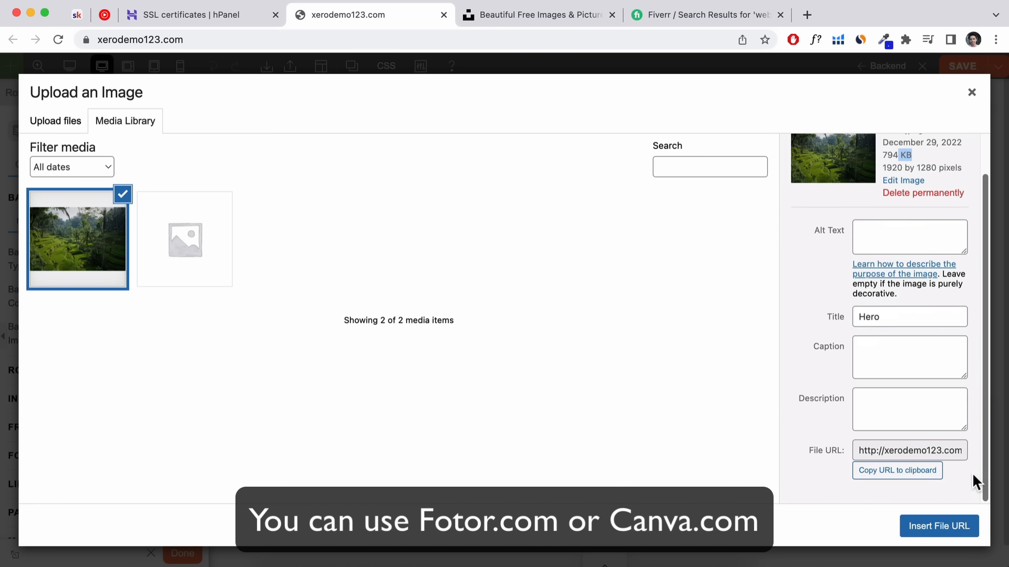
left_click(938, 527)
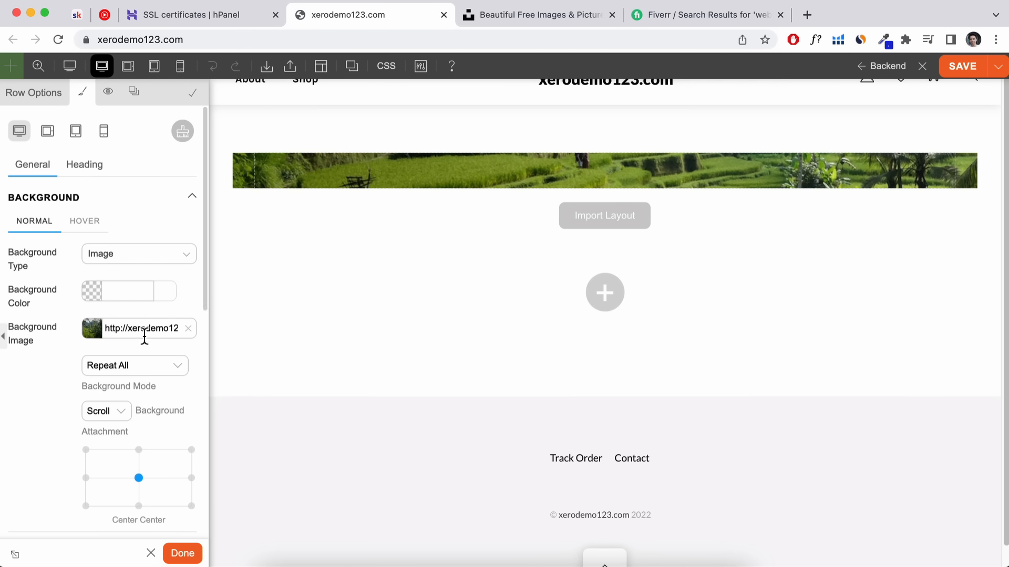
Set the background mode to Fullcover and enlarge the row's top and bottom padding.
left_click(93, 364)
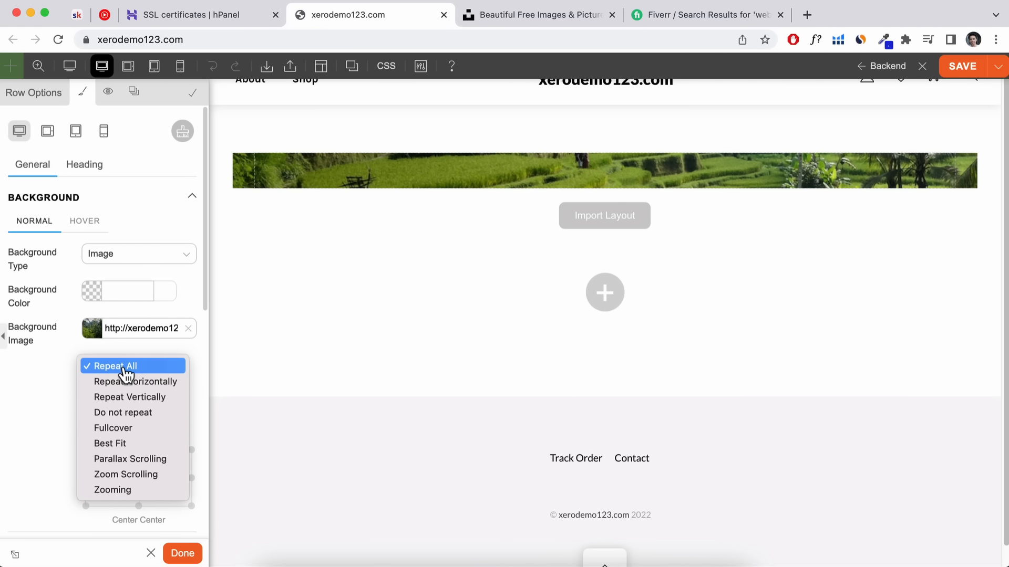
left_click(134, 432)
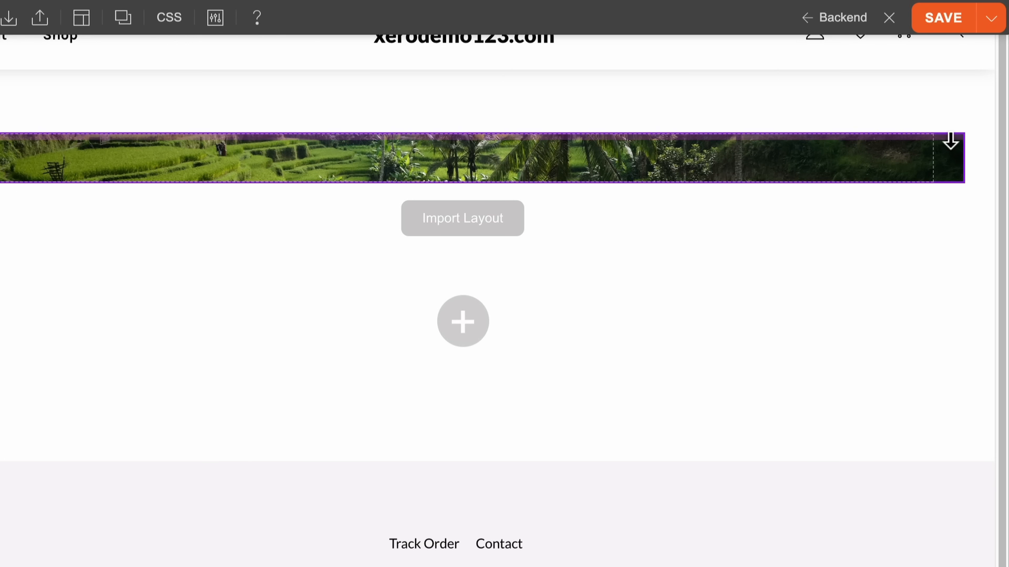
left_click_drag(950, 141, 945, 285)
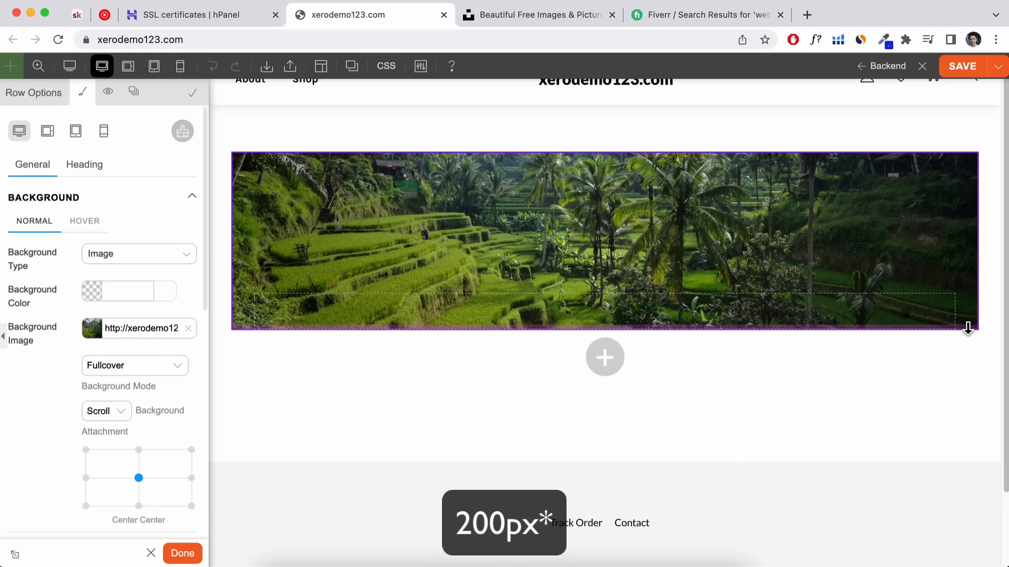
left_click_drag(963, 326, 919, 556)
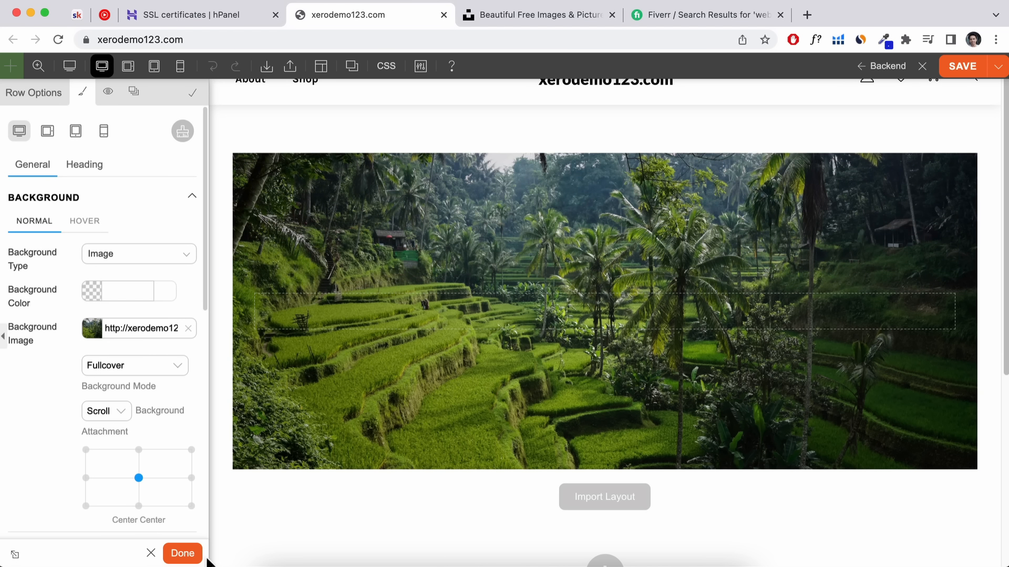
left_click(183, 553)
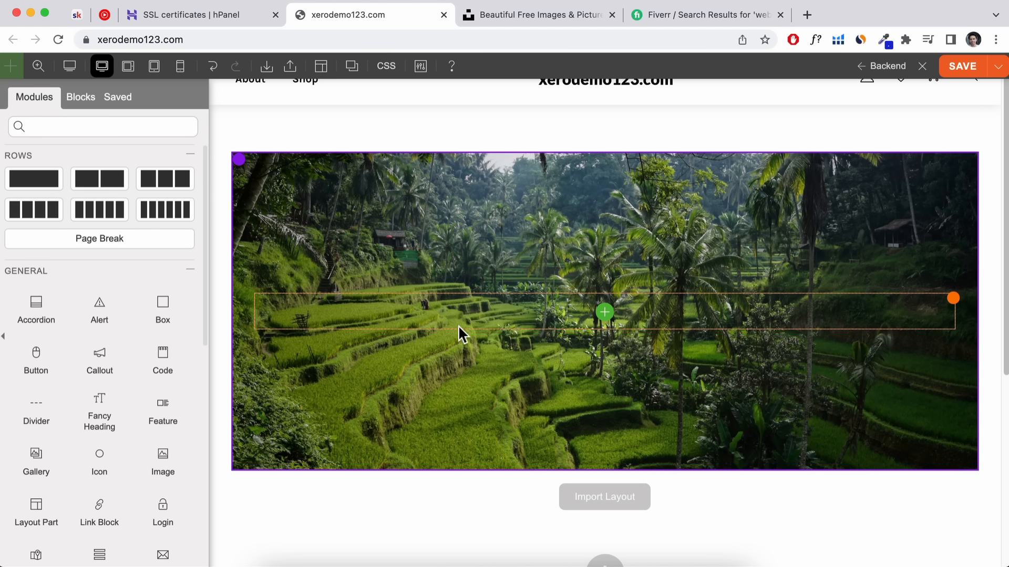
Add a Text module to the hero row and type 'Build a Dropshipping Website' over the placeholder.
scroll(102, 378, "down", 5)
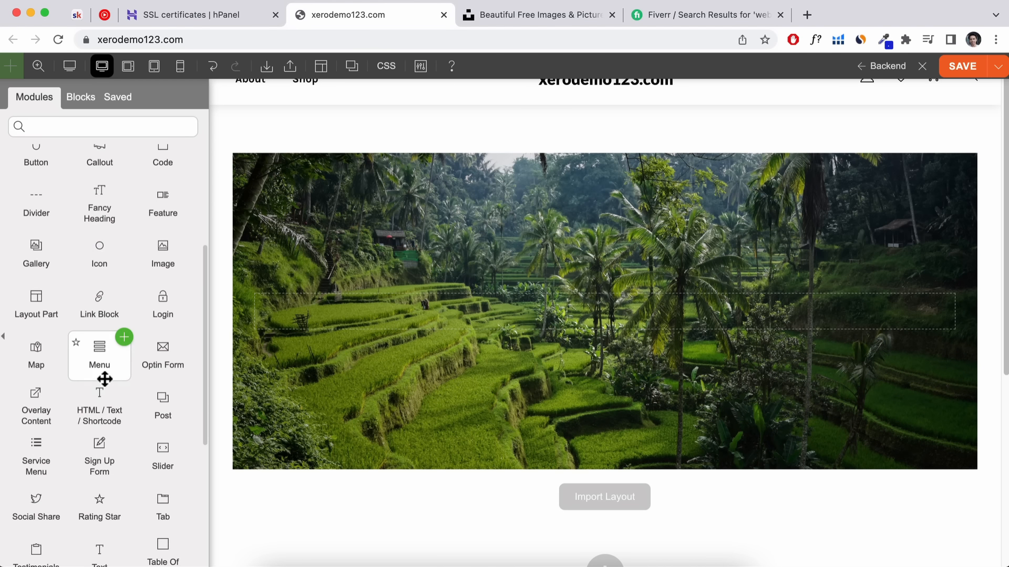
scroll(102, 378, "down", 5)
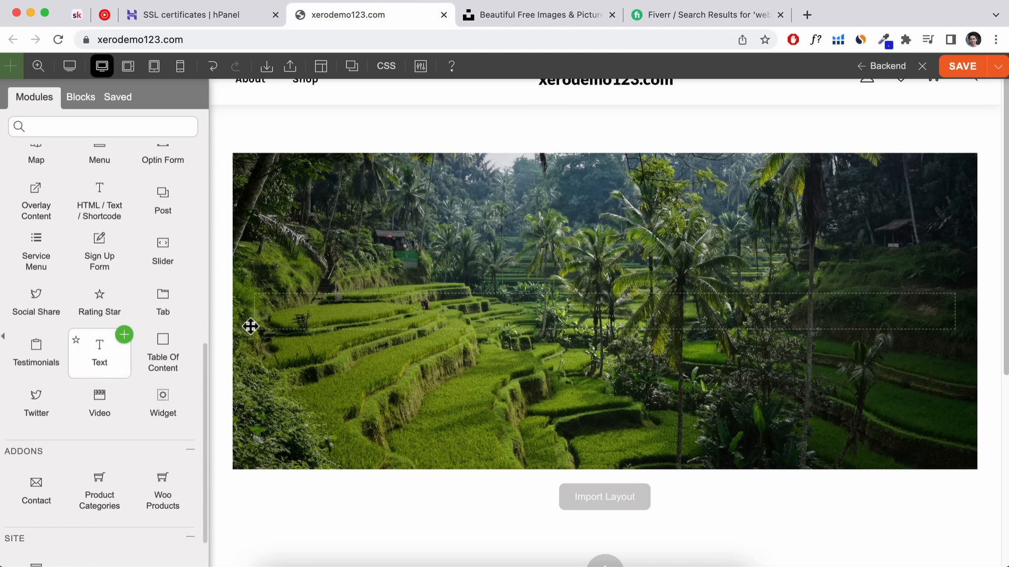
left_click_drag(250, 326, 601, 306)
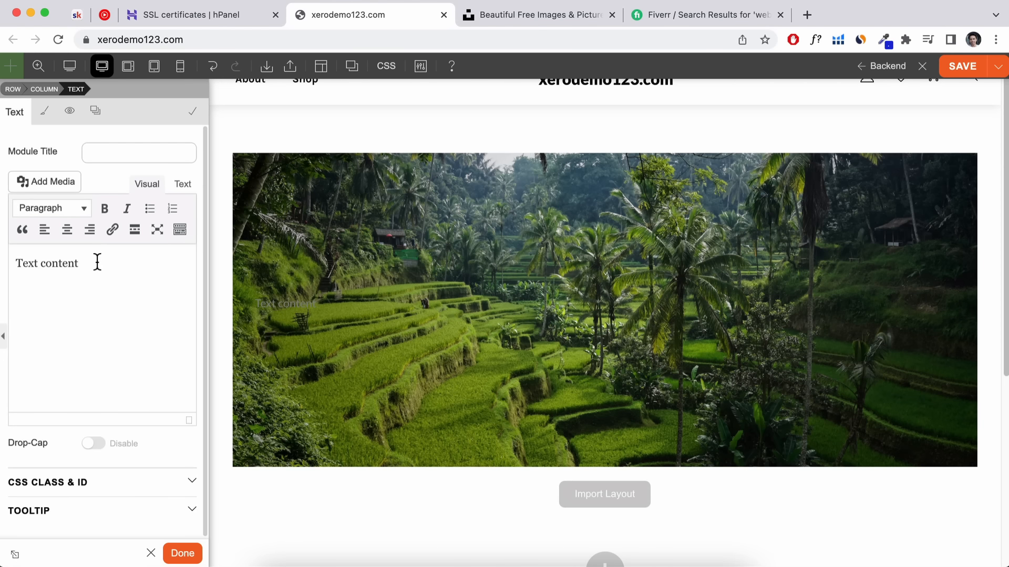
left_click_drag(97, 262, 12, 259)
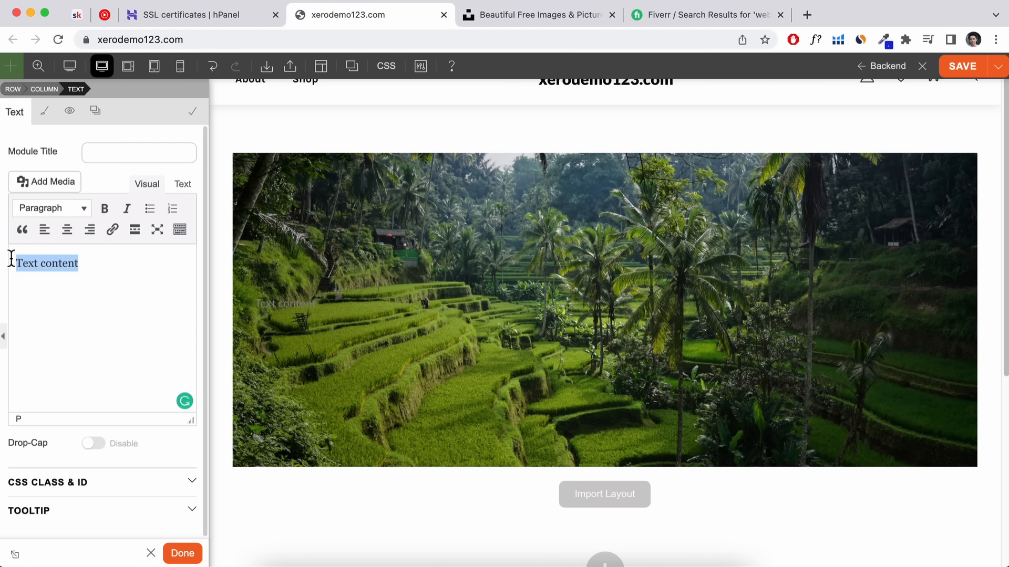
left_click(106, 265)
left_click_drag(105, 265, 1, 256)
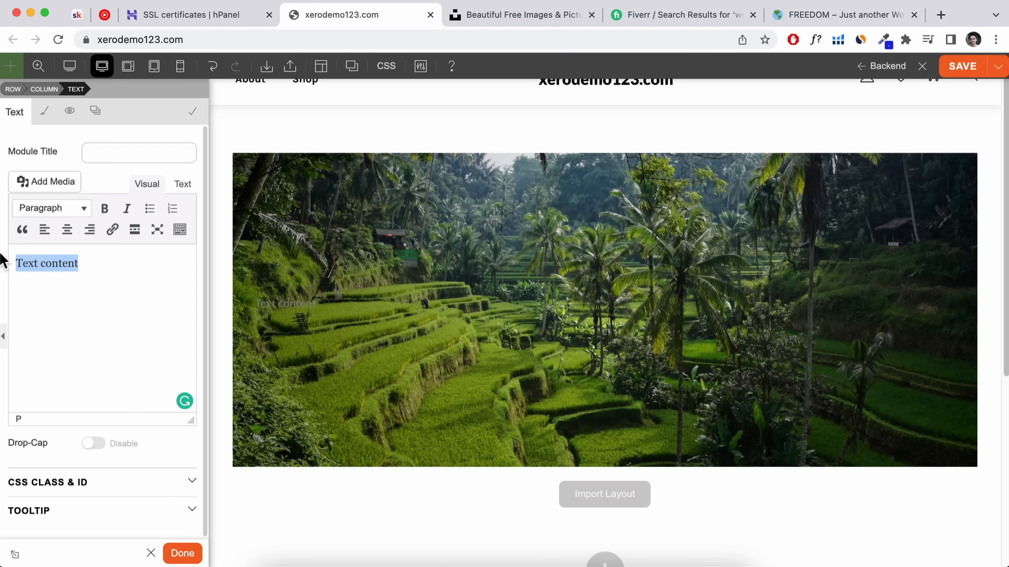
type("Build a Dropshipping Website")
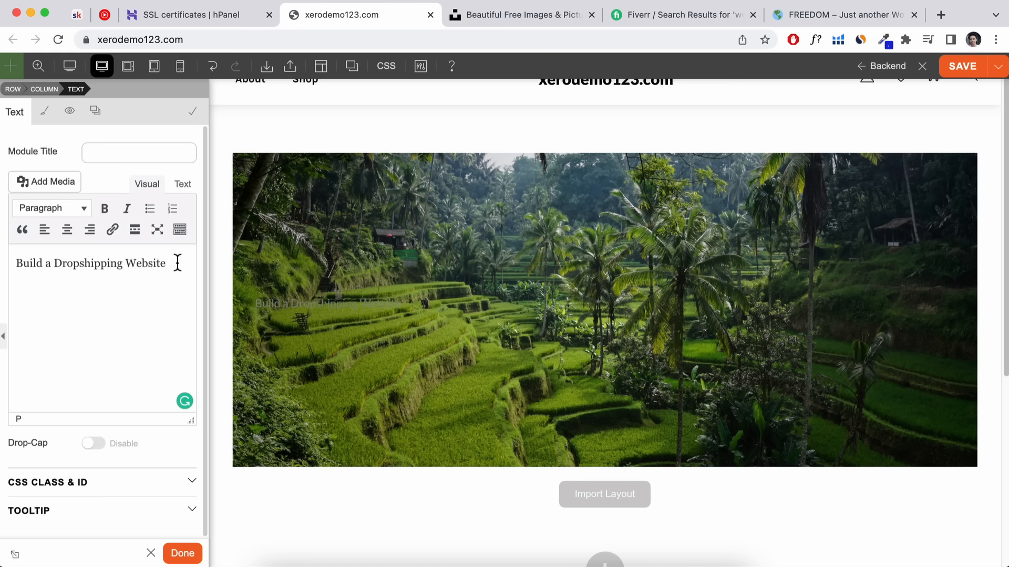
Format the title as a centre-aligned Heading 1.
left_click_drag(174, 261, 13, 262)
left_click(50, 208)
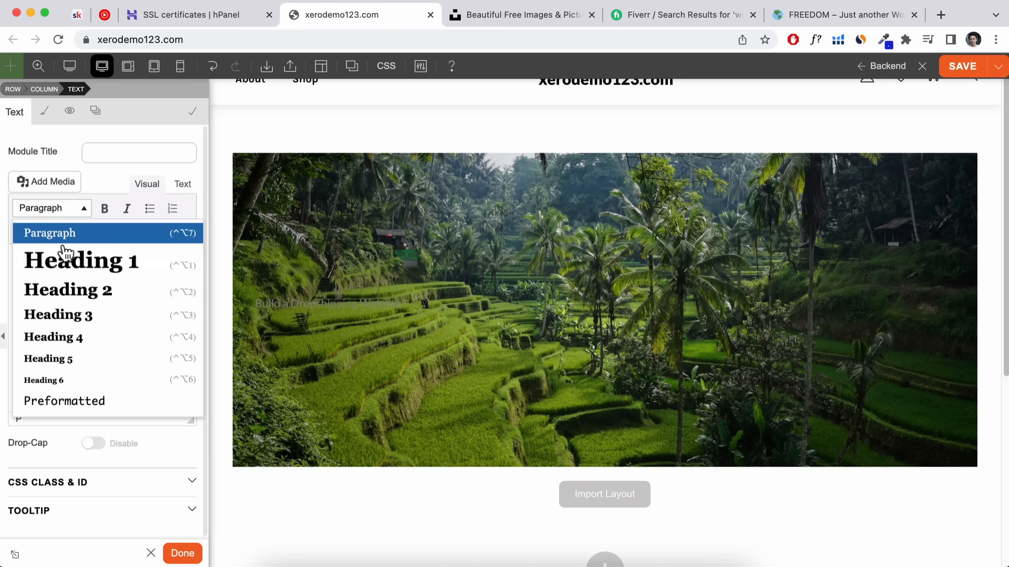
left_click(63, 263)
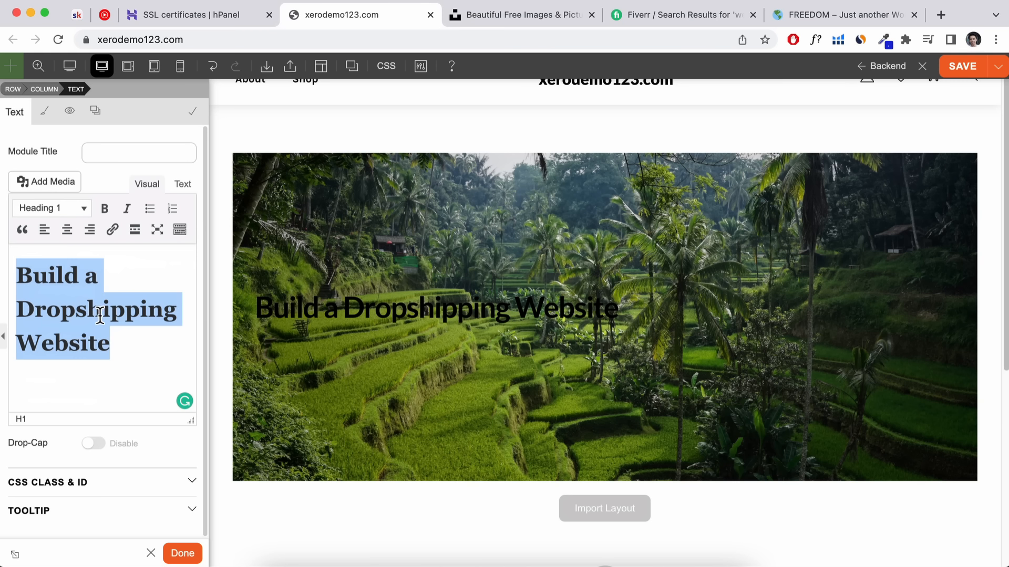
left_click(75, 235)
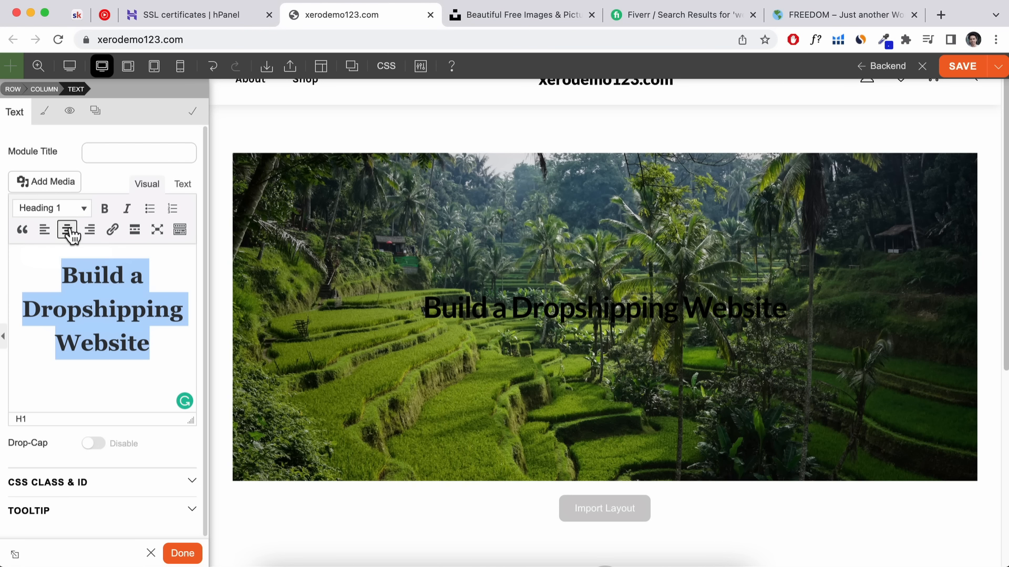
left_click(44, 113)
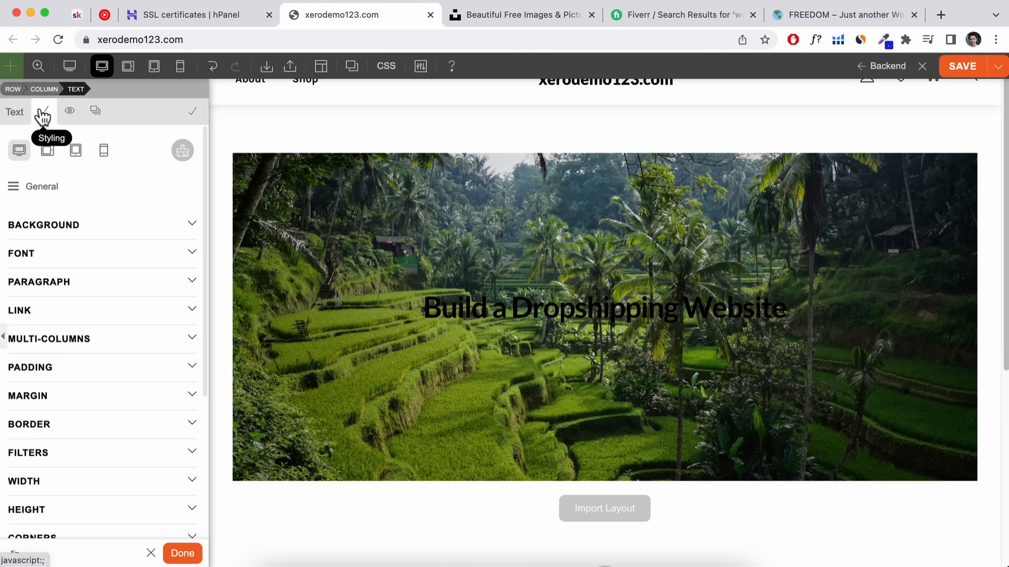
Set the Heading 1 font colour to white (#ffffff).
left_click(23, 253)
scroll(134, 396, "down", 1)
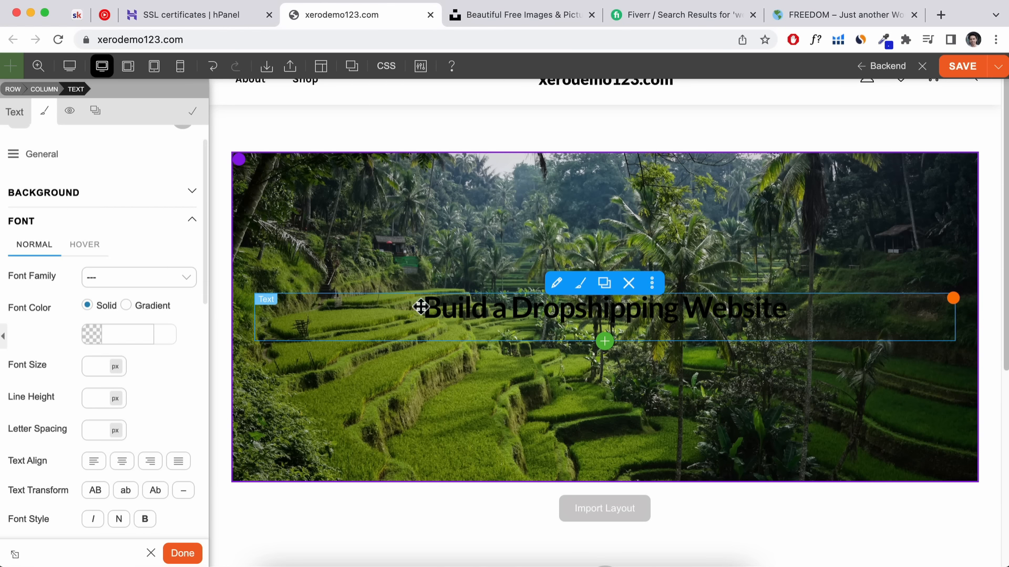
left_click(15, 160)
left_click(22, 220)
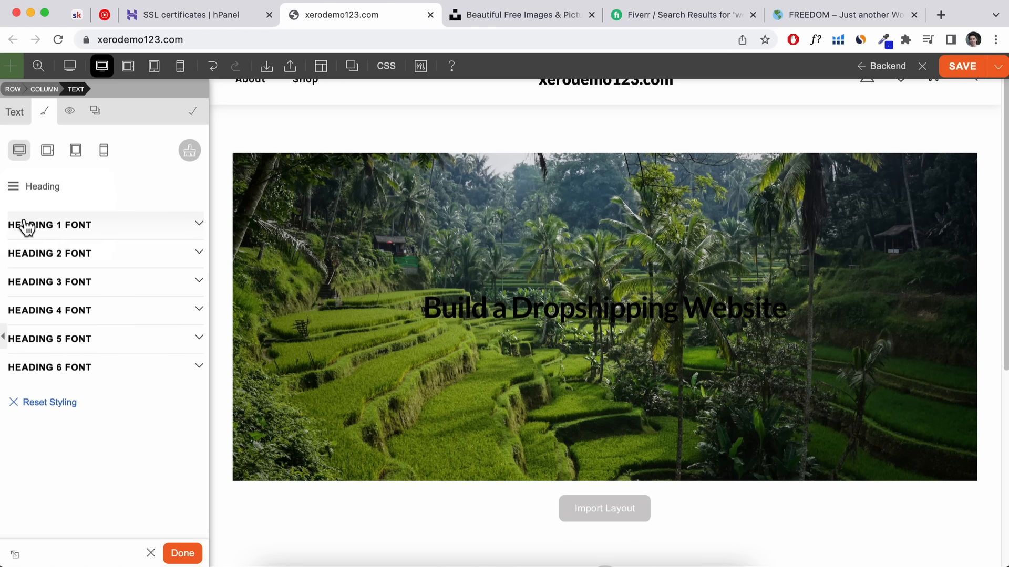
left_click(24, 226)
left_click(95, 335)
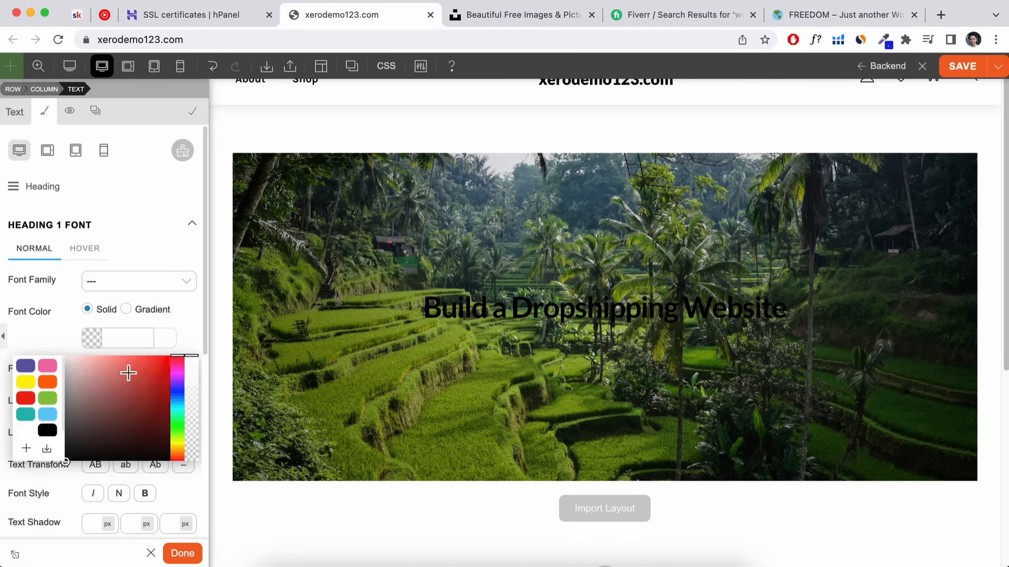
left_click_drag(128, 373, 7, 337)
left_click(53, 334)
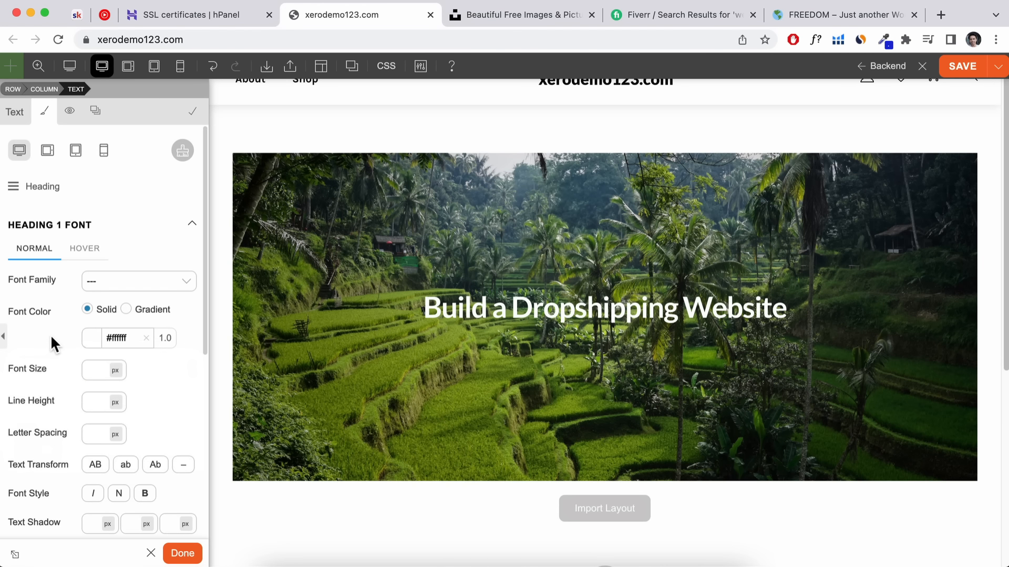
Enlarge the heading font size to 64 px and finish editing the module.
left_click(97, 371)
type("50")
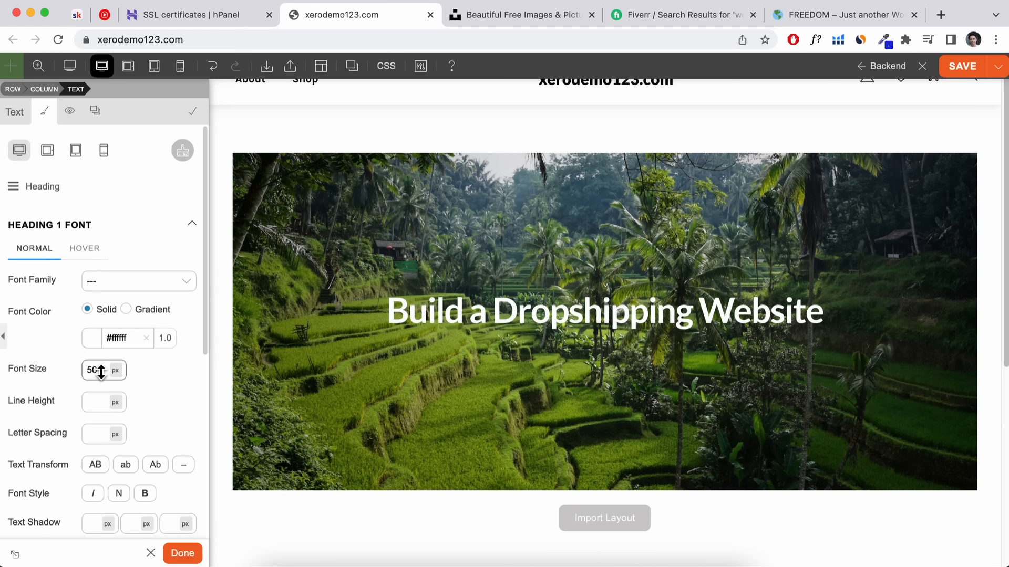
left_click_drag(101, 372, 101, 369)
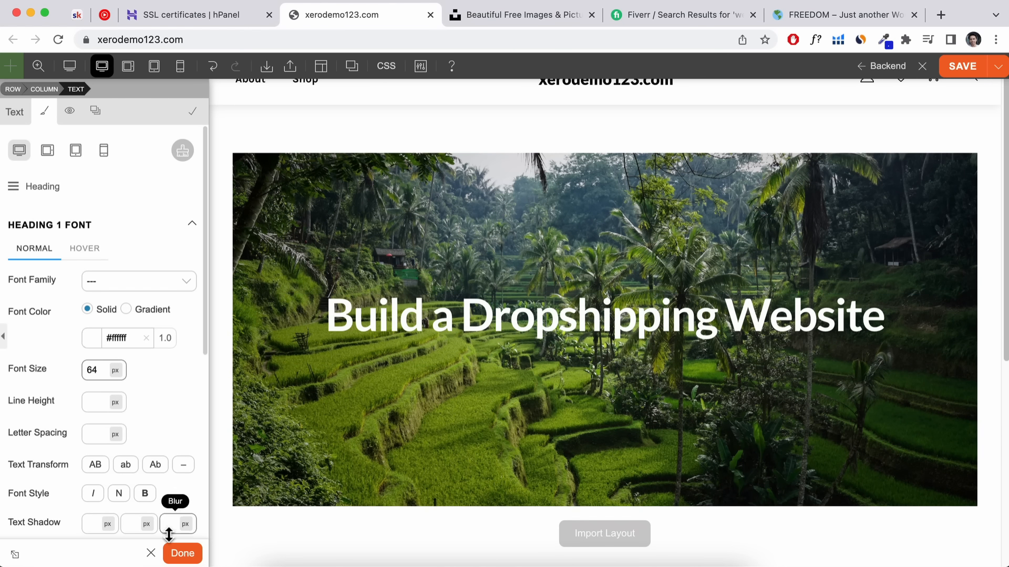
left_click(176, 555)
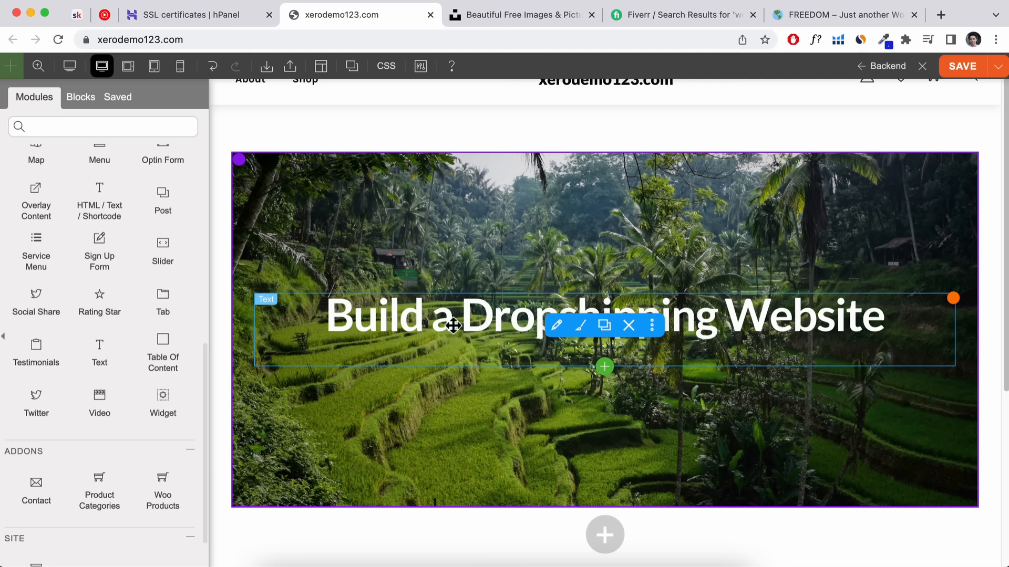
Add a second Text module below the heading and select its placeholder text.
left_click_drag(107, 353, 434, 348)
left_click_drag(622, 348, 628, 349)
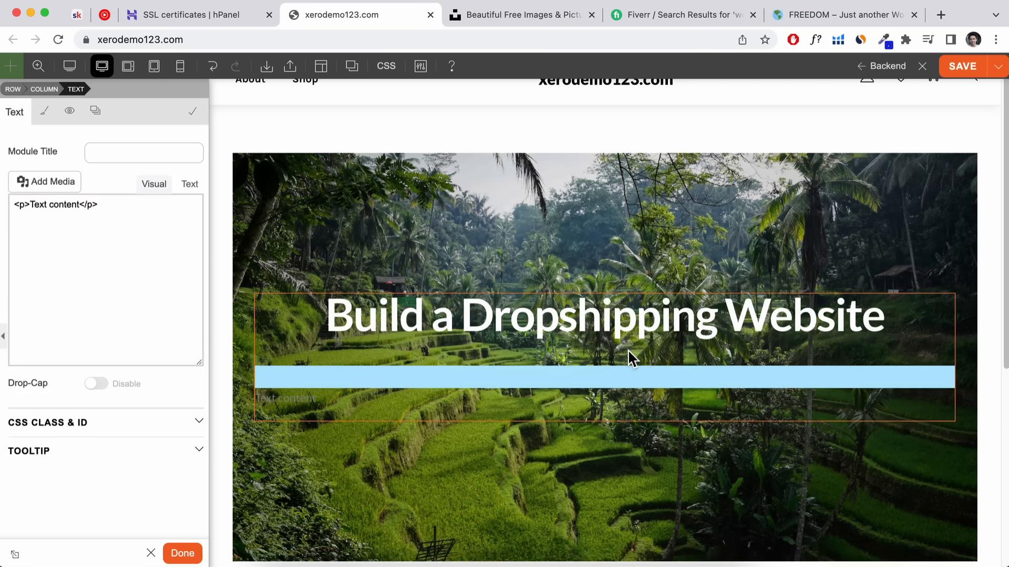
left_click_drag(92, 264, 16, 263)
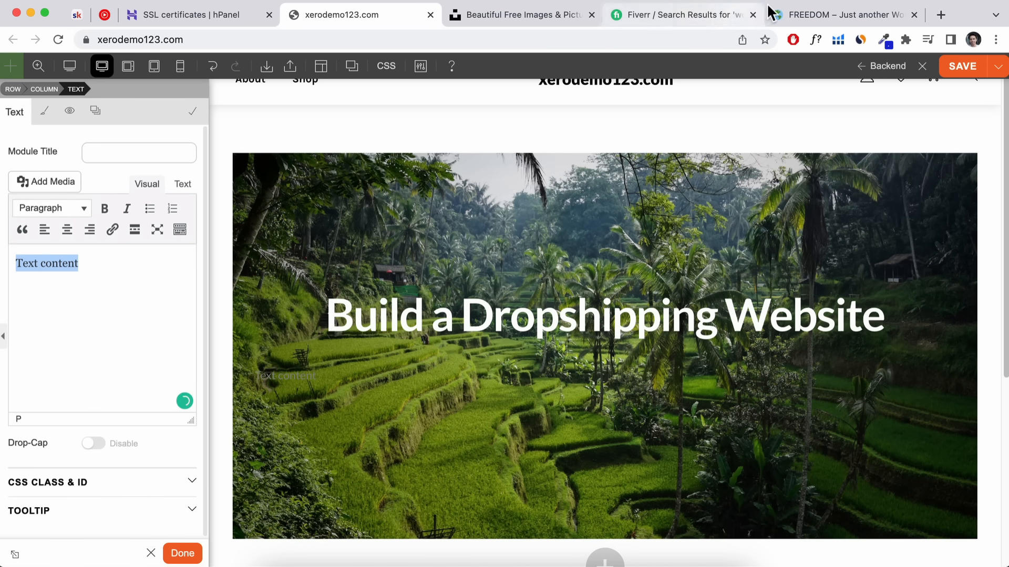
Copy 'Sell anything to anyone, anywhere in the world.' from the demo site and paste it in.
left_click(809, 11)
left_click_drag(737, 389, 335, 370)
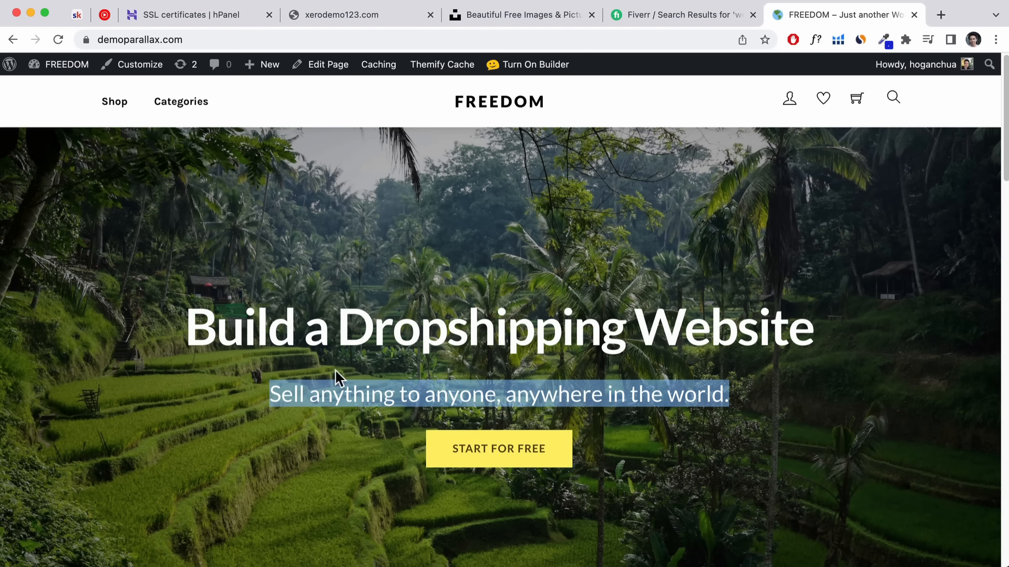
left_click_drag(275, 393, 749, 403)
right_click(682, 394)
left_click(615, 391)
left_click(383, 16)
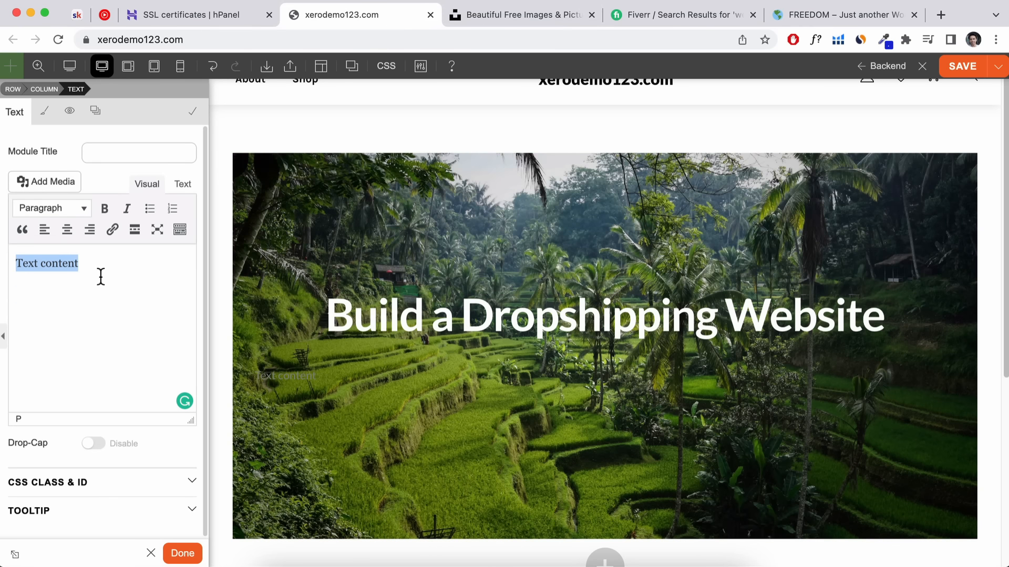
key("super+v")
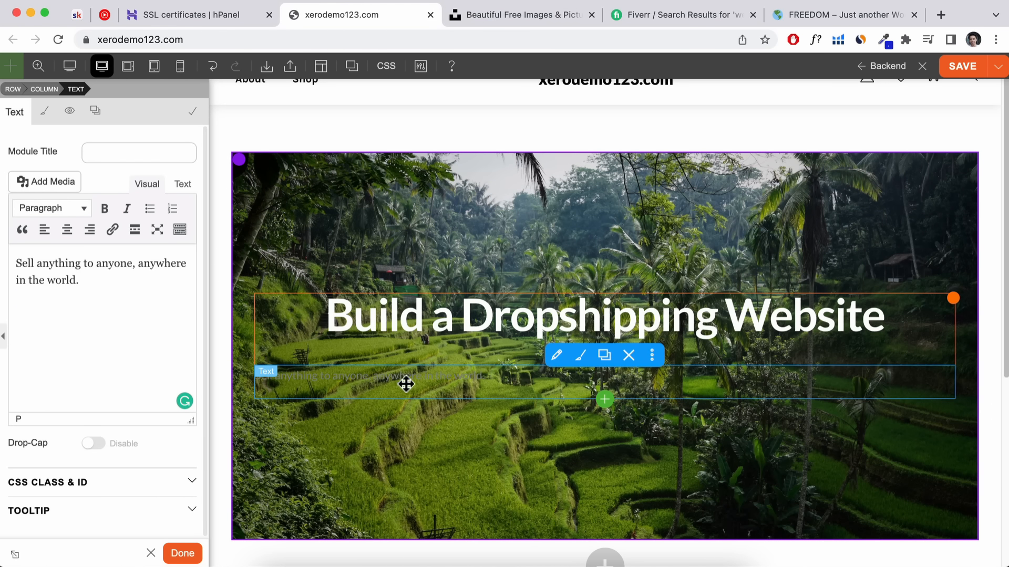
Style the subtitle font at 32 px, white #ffffff, centre-aligned.
left_click(44, 111)
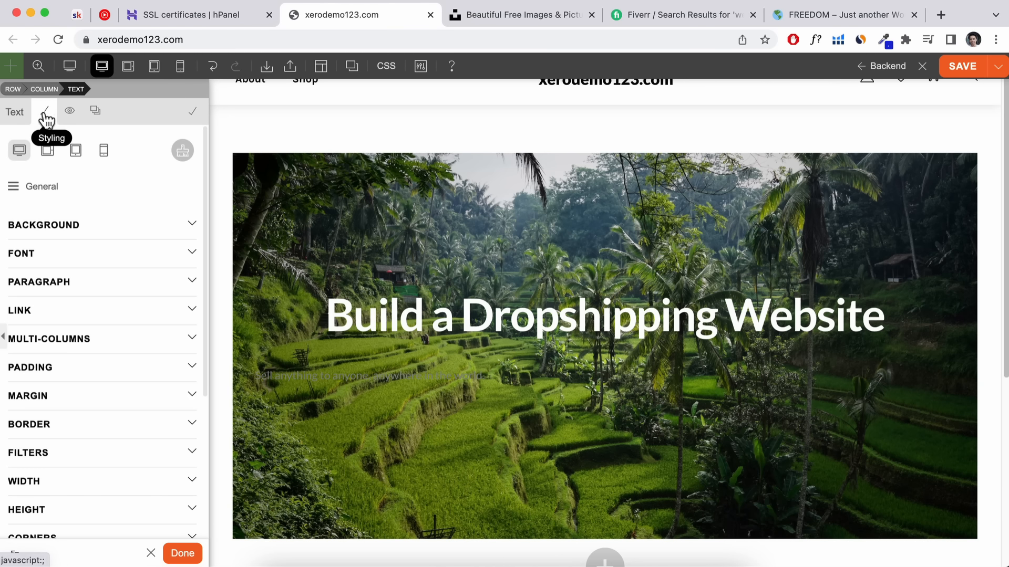
left_click(55, 256)
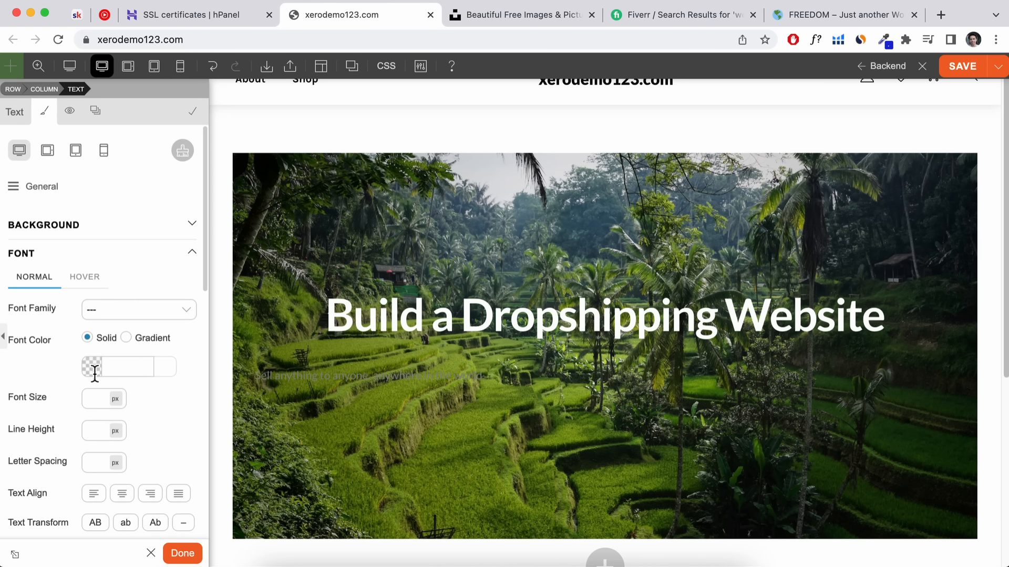
left_click(89, 399)
type("24")
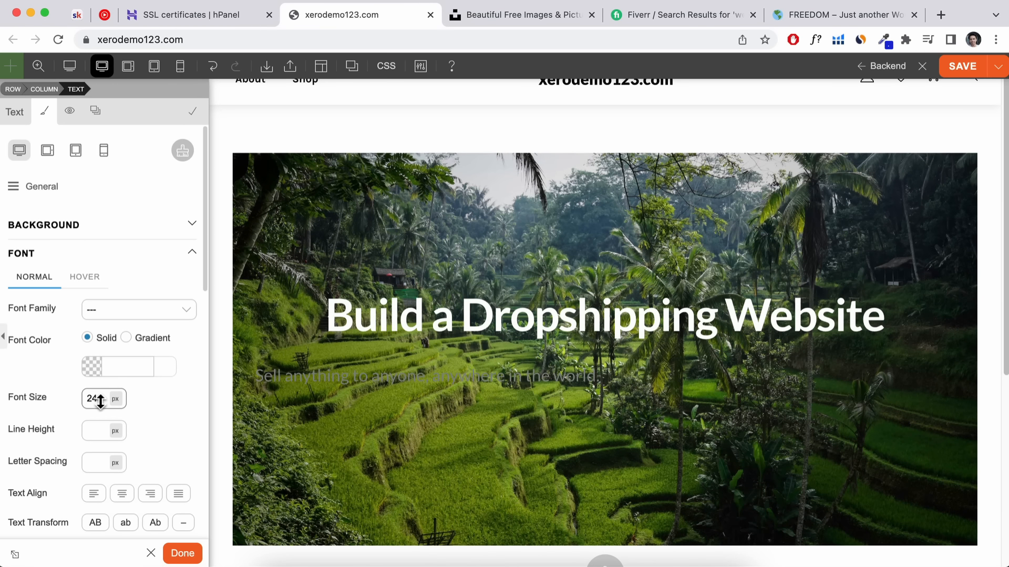
key("Up")
key("Up")
key("Up")
key("Up")
key("Up")
key("Up")
key("Up")
key("Up")
key("Down")
key("Down")
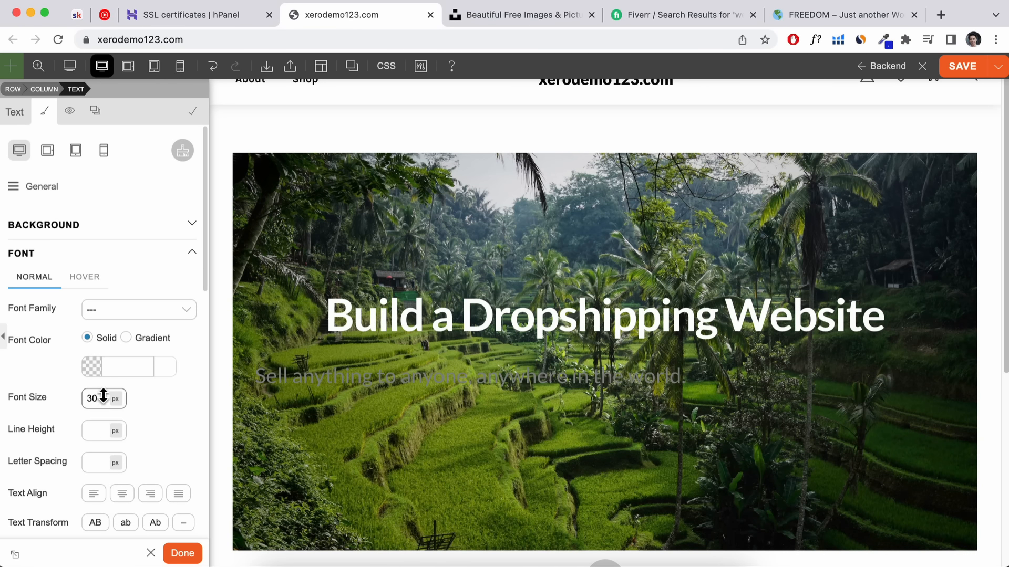
key("Up")
key("Up")
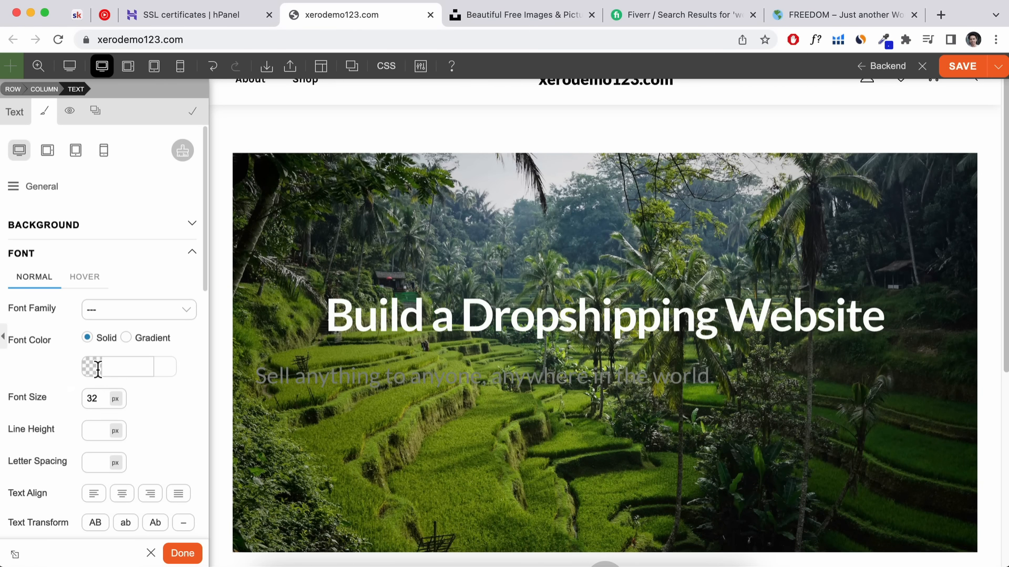
left_click(98, 368)
left_click_drag(99, 396, 44, 368)
left_click(41, 368)
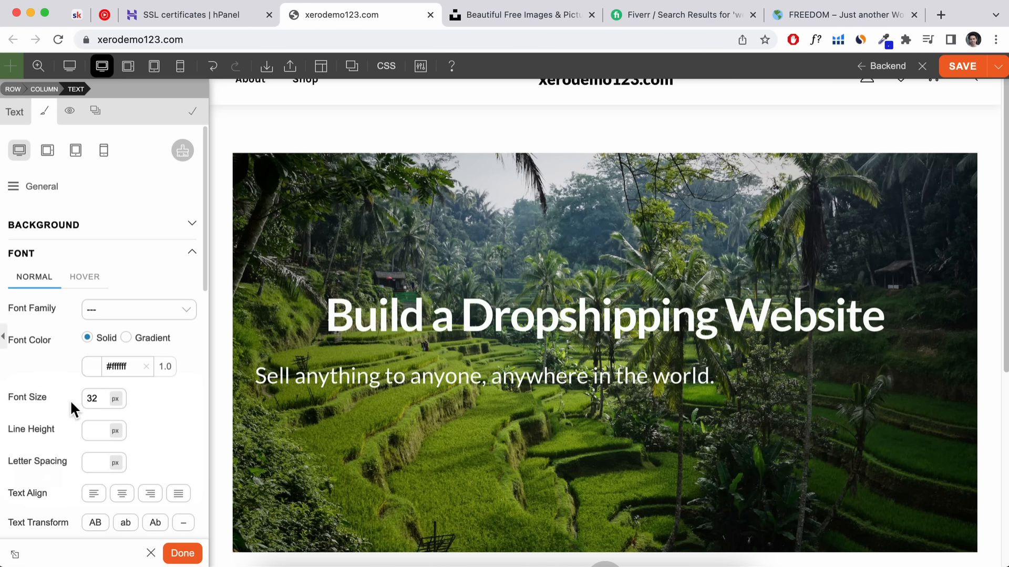
left_click(122, 493)
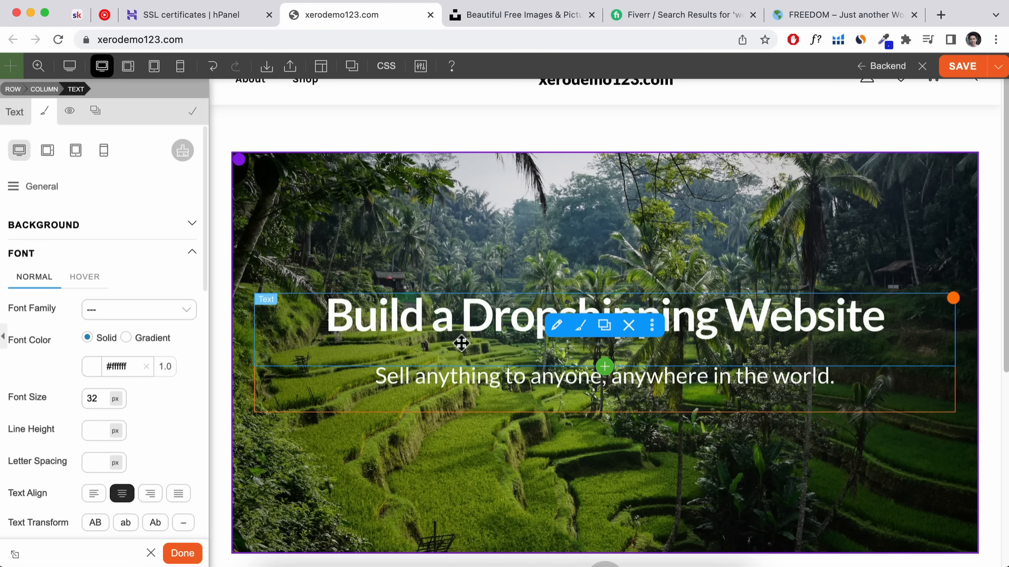
Add a Button module under the subtitle and label it SHOP NOW.
left_click(182, 554)
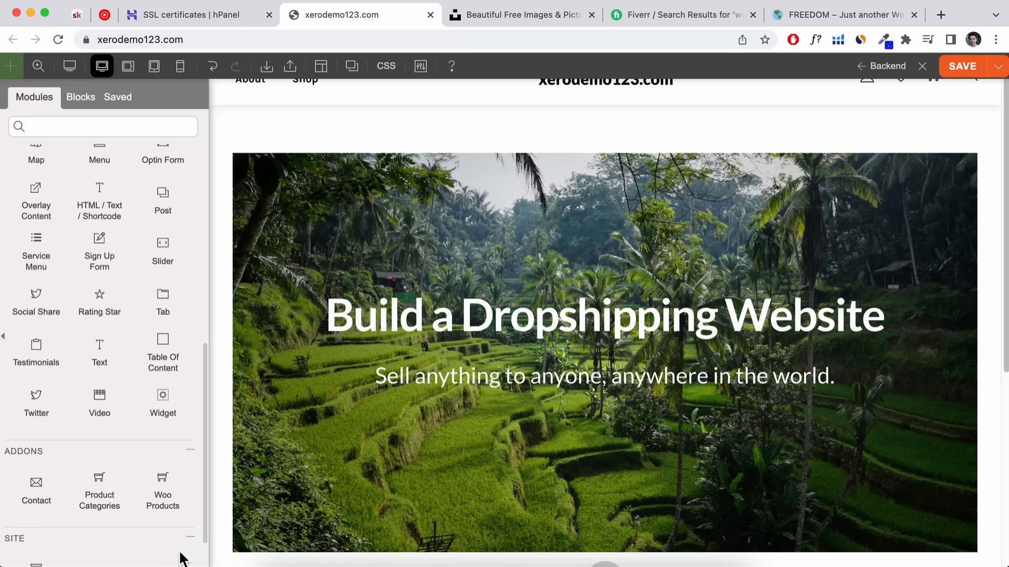
scroll(99, 308, "up", 5)
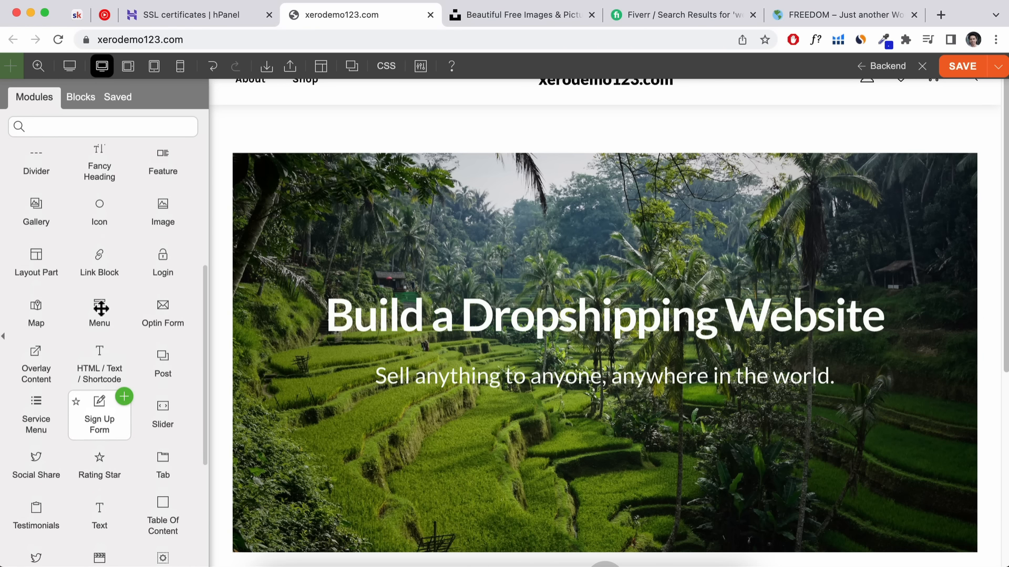
scroll(97, 310, "up", 3)
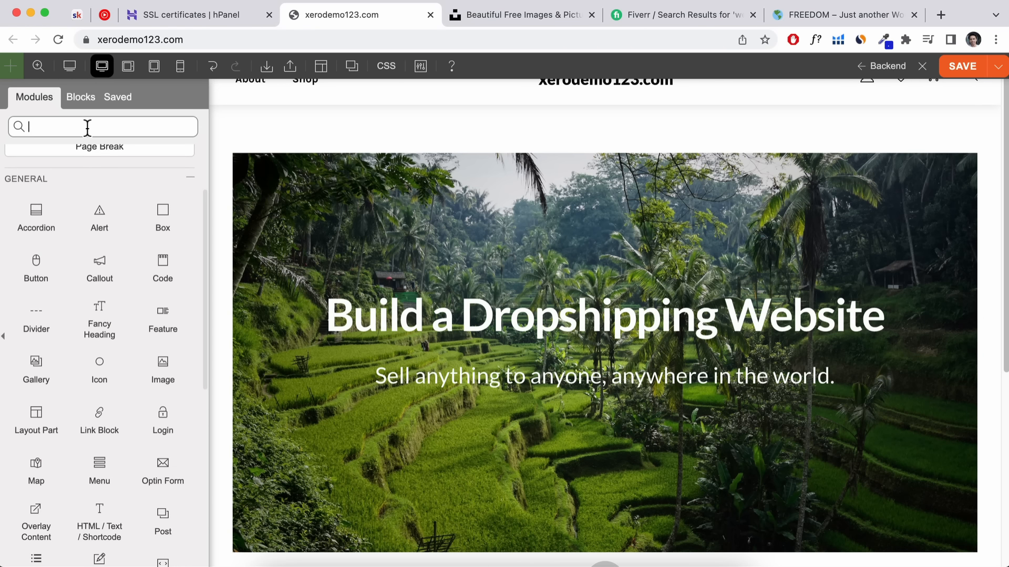
type("button")
left_click_drag(26, 166, 601, 401)
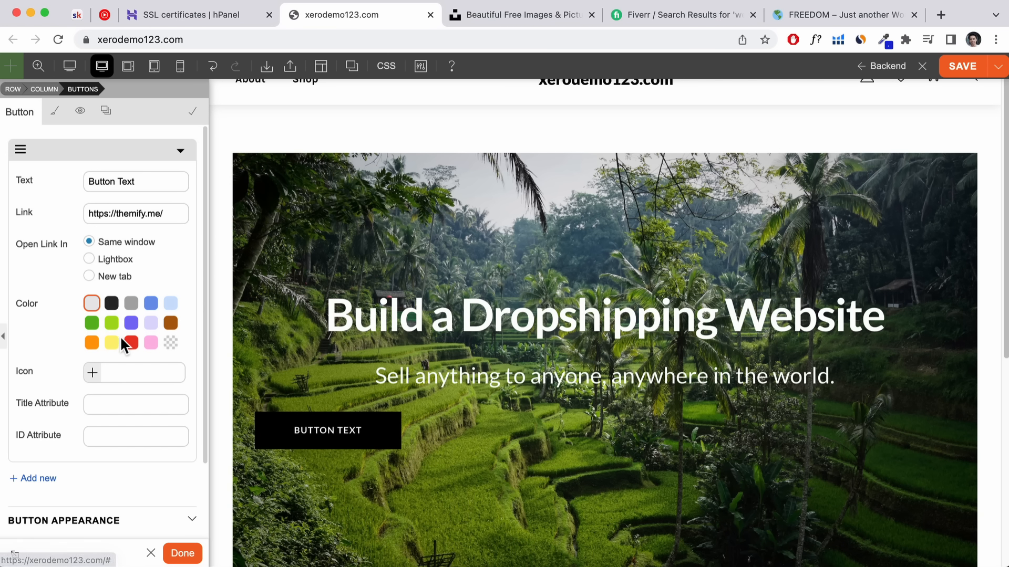
left_click_drag(147, 176, 72, 184)
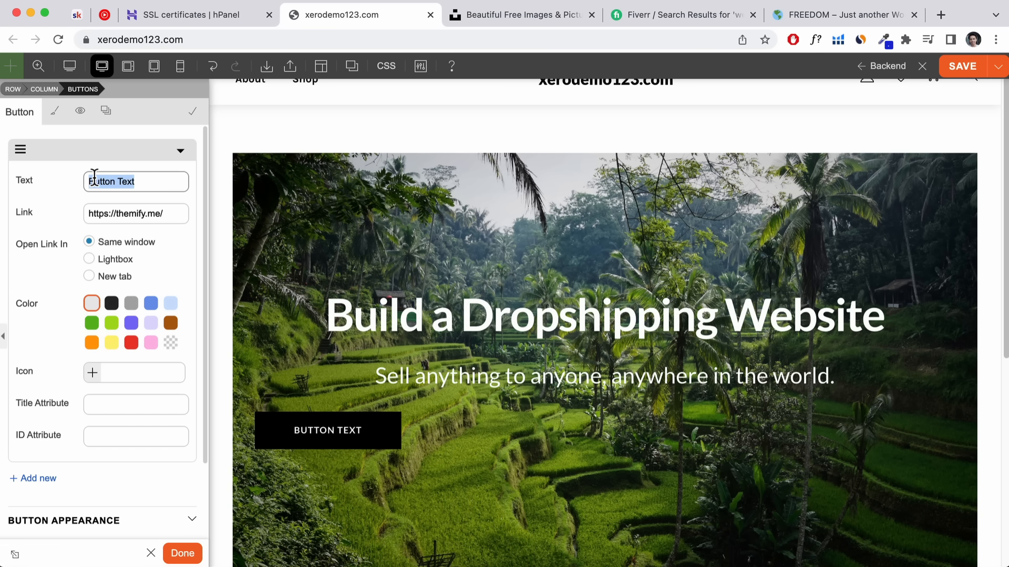
type("SH")
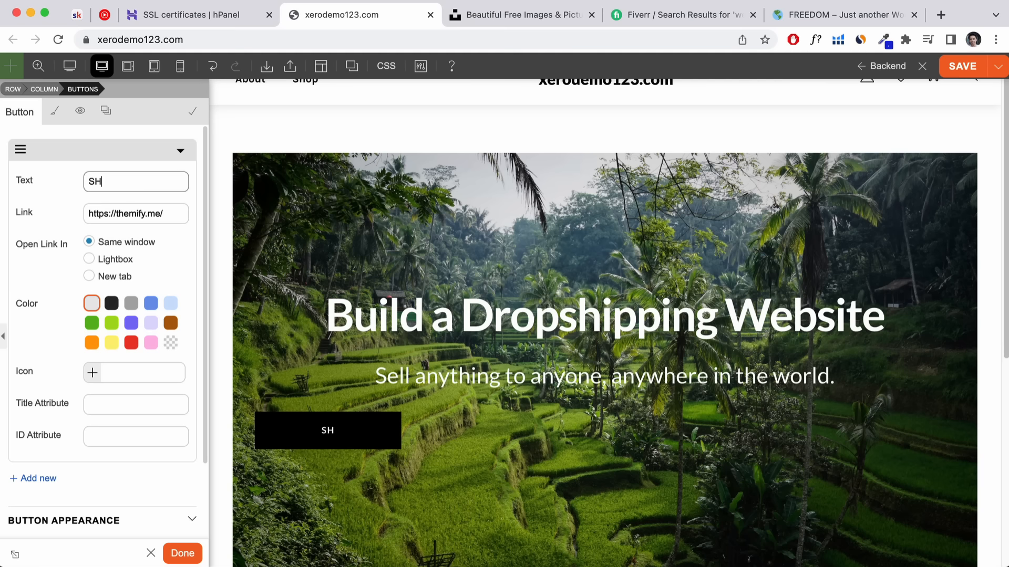
type("OP NOW")
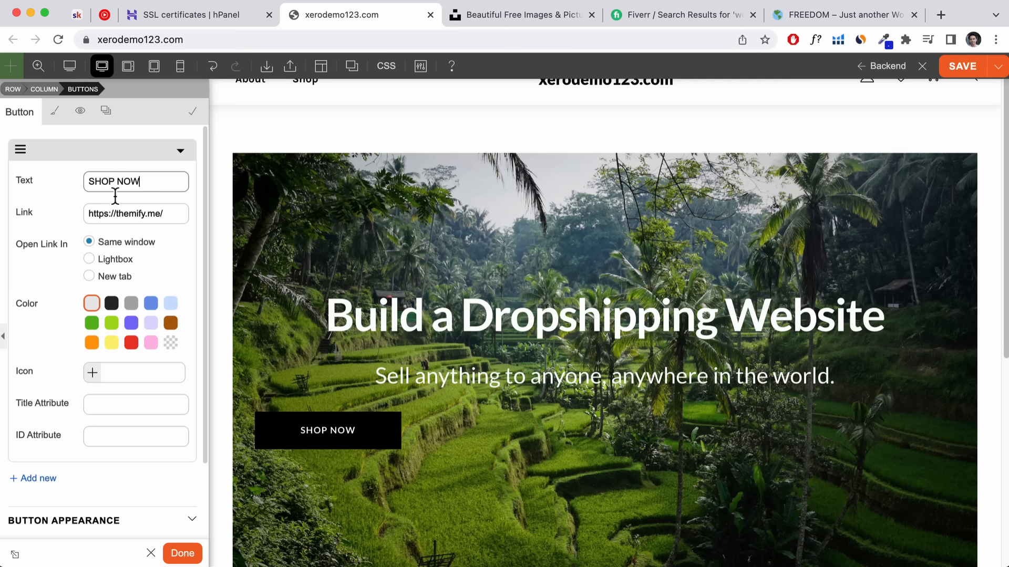
left_click_drag(172, 208, 88, 212)
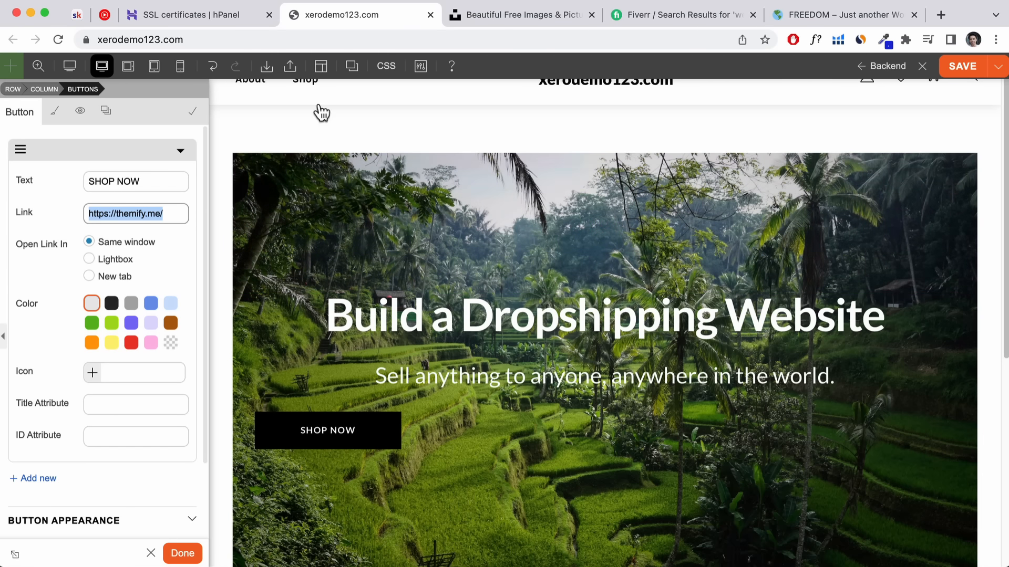
scroll(950, 123, "down", 3)
scroll(950, 124, "up", 3)
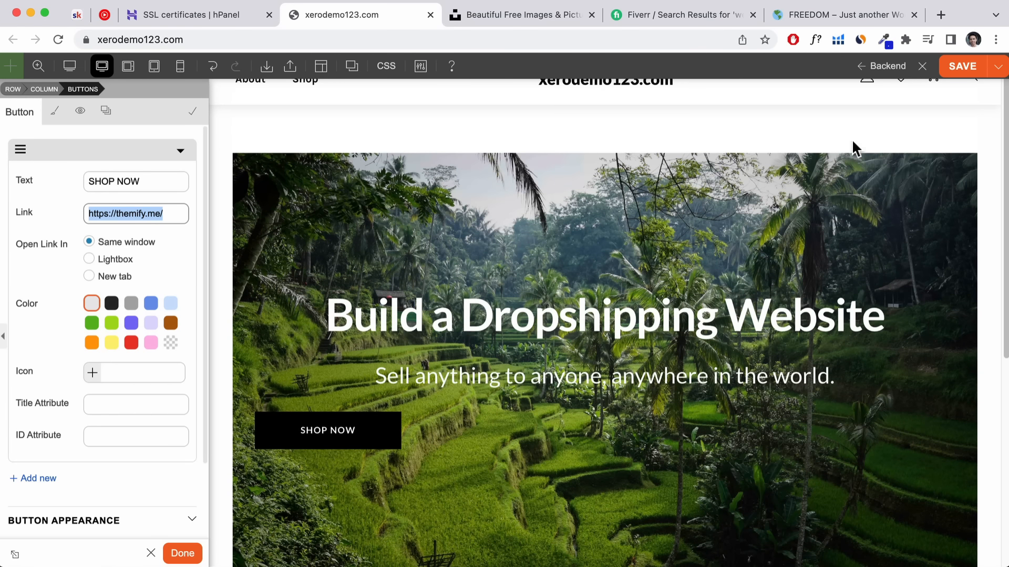
right_click(309, 84)
left_click(349, 163)
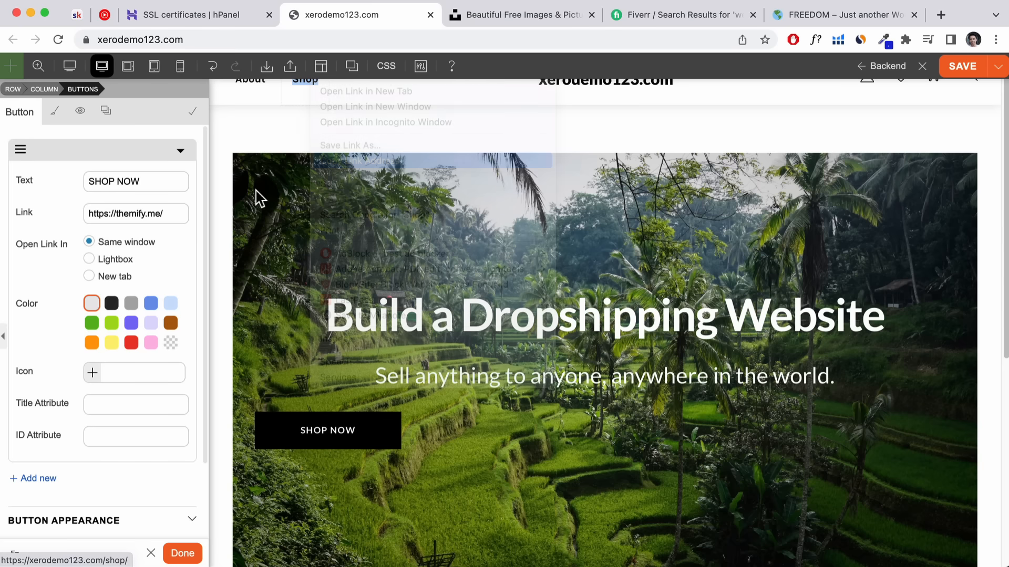
left_click_drag(176, 215, 46, 208)
key("super+v")
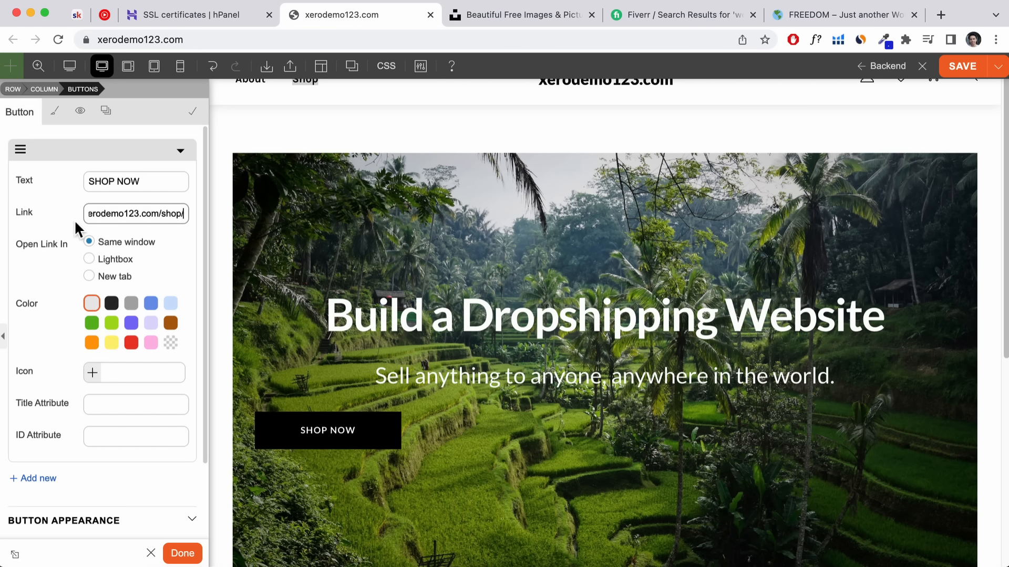
left_click_drag(152, 216, 16, 207)
left_click(116, 212)
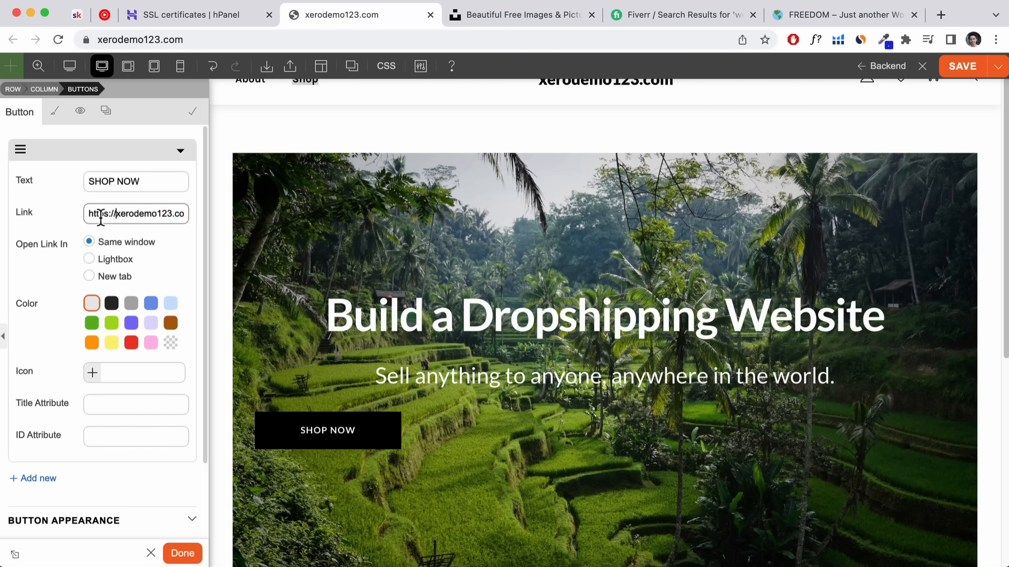
left_click_drag(87, 214, 247, 217)
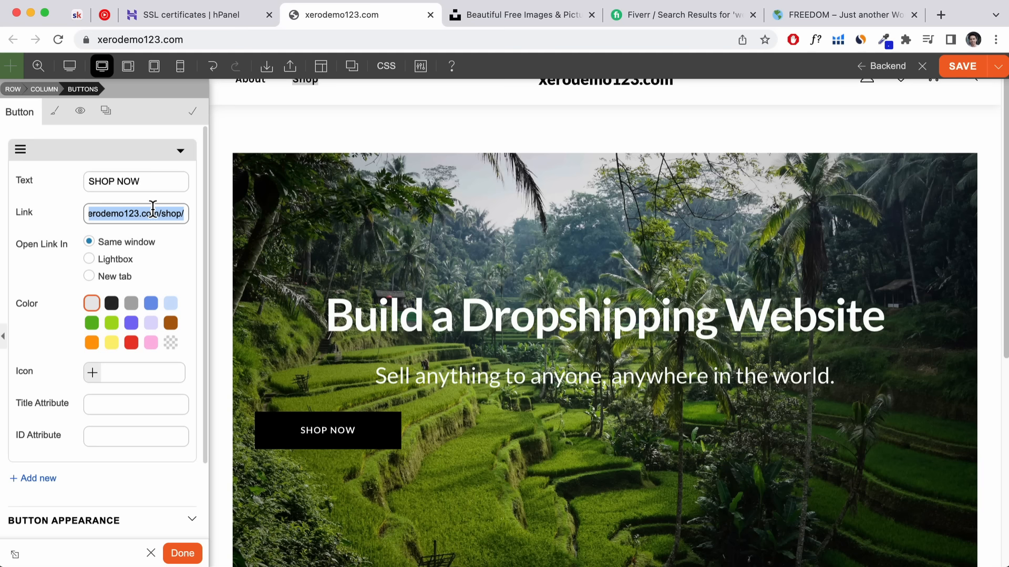
Give the button link a purple #605ba8 background colour.
left_click(111, 344)
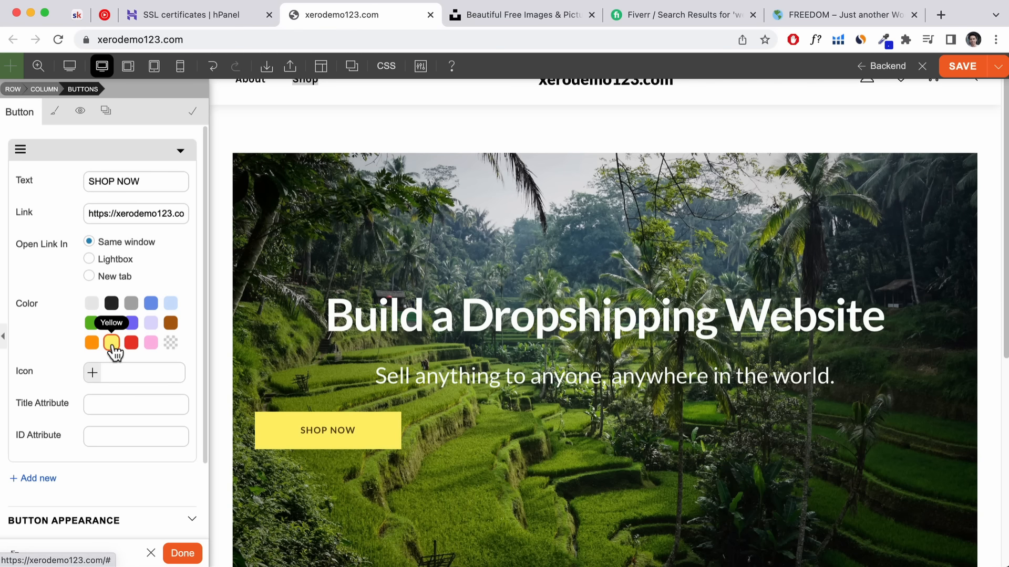
left_click(111, 303)
left_click(53, 113)
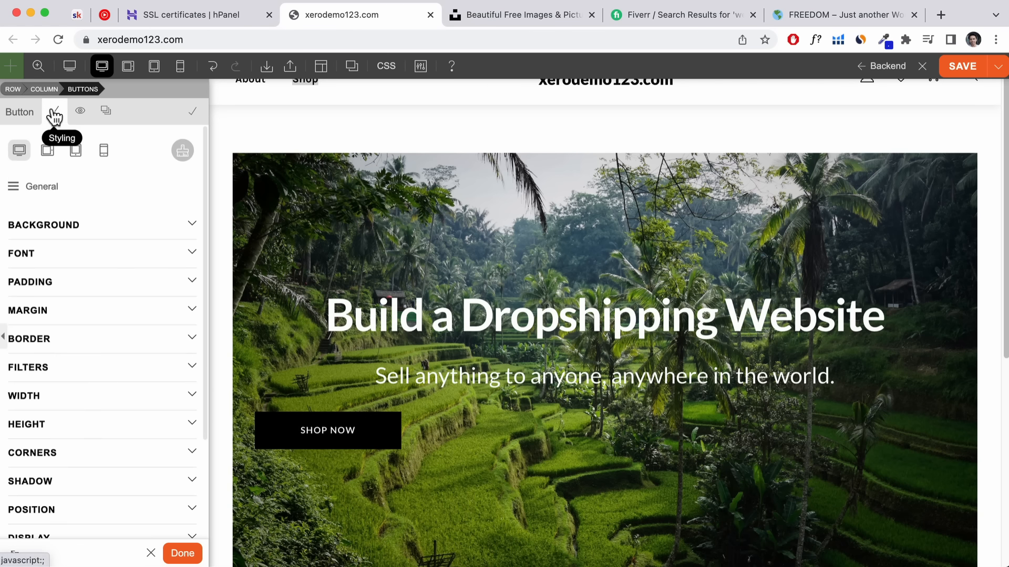
left_click(14, 192)
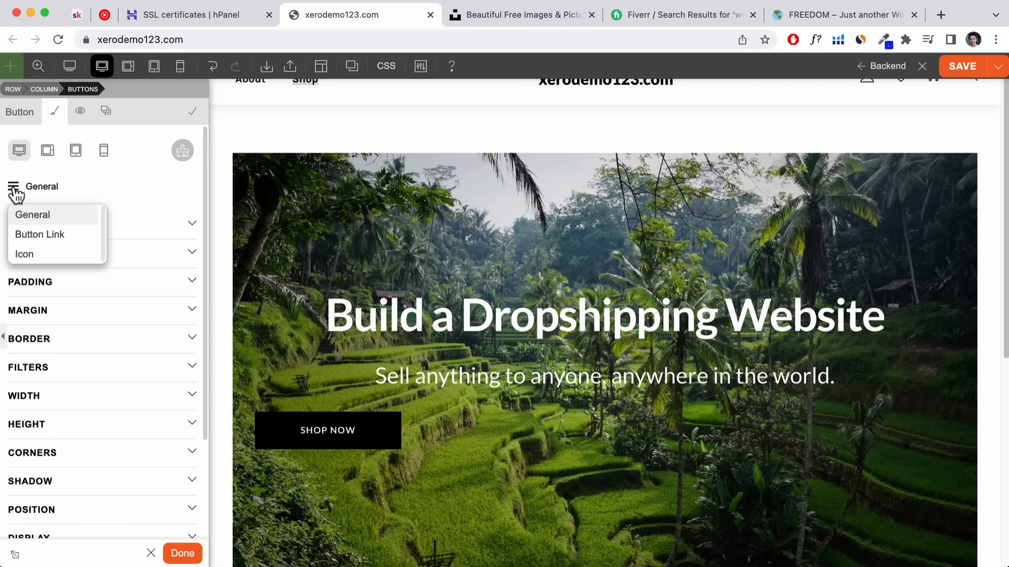
left_click(26, 232)
left_click(64, 231)
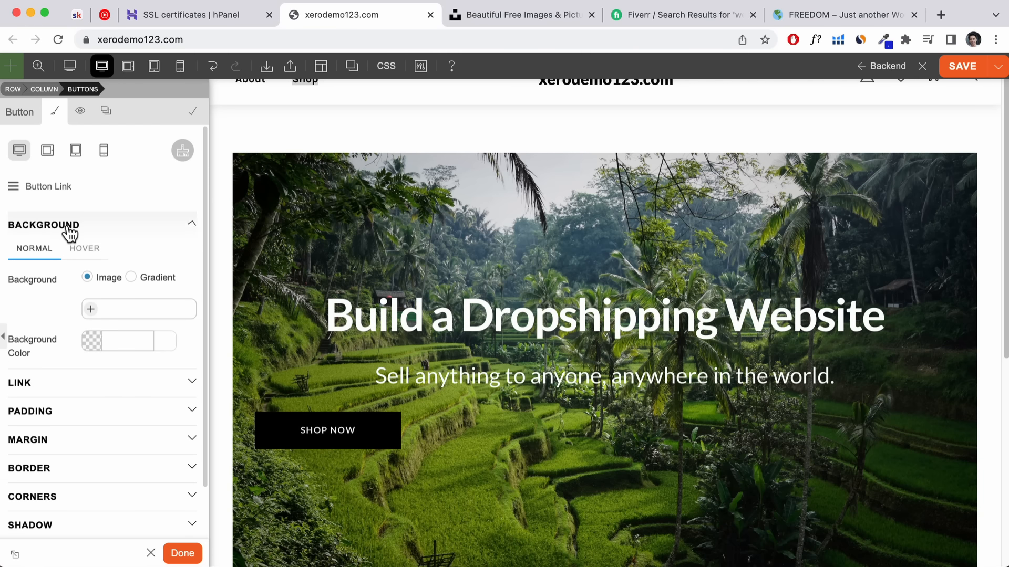
left_click(93, 341)
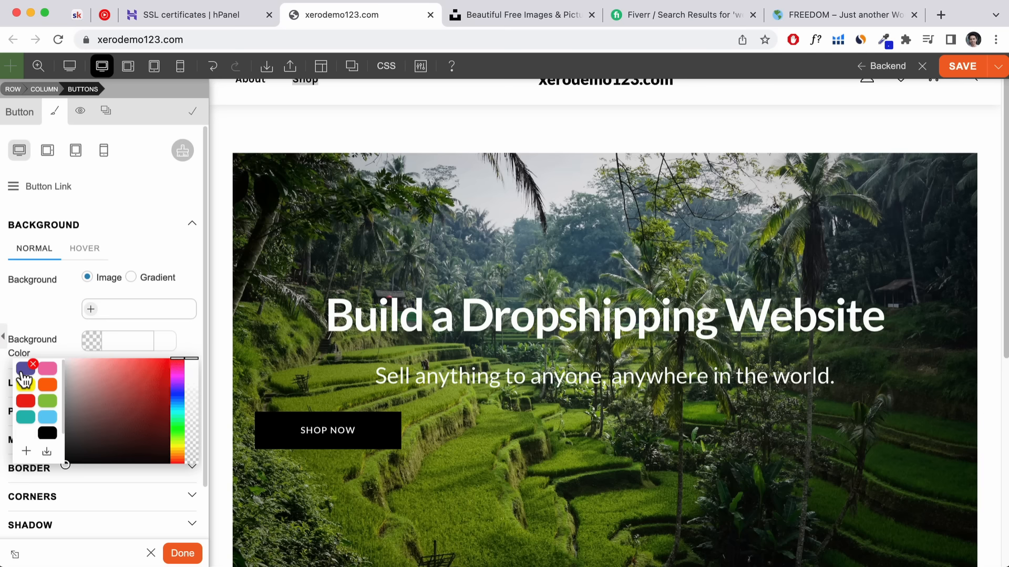
left_click(24, 373)
left_click(49, 332)
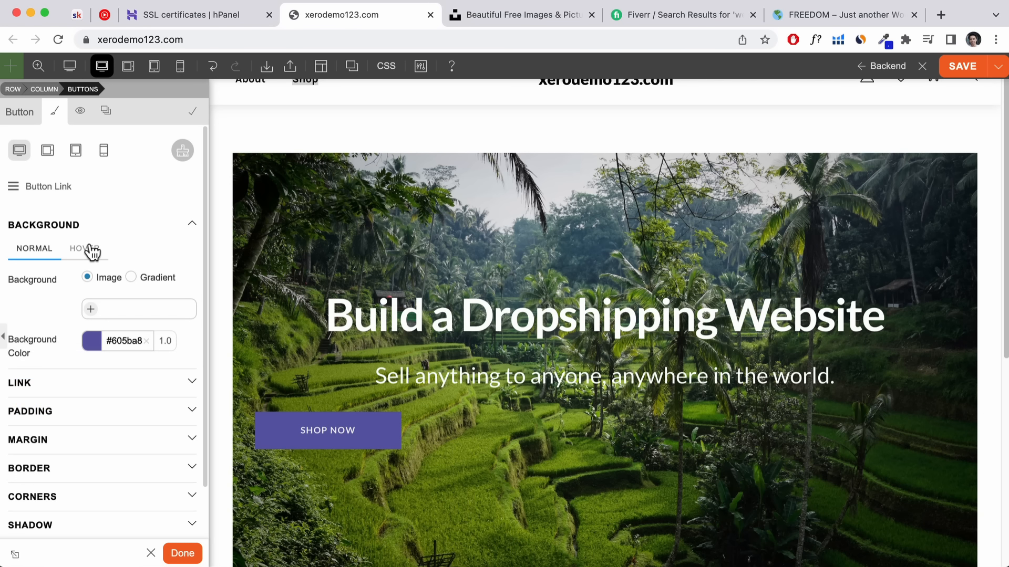
Set a darker purple #514ba6 hover background for the button.
left_click(90, 252)
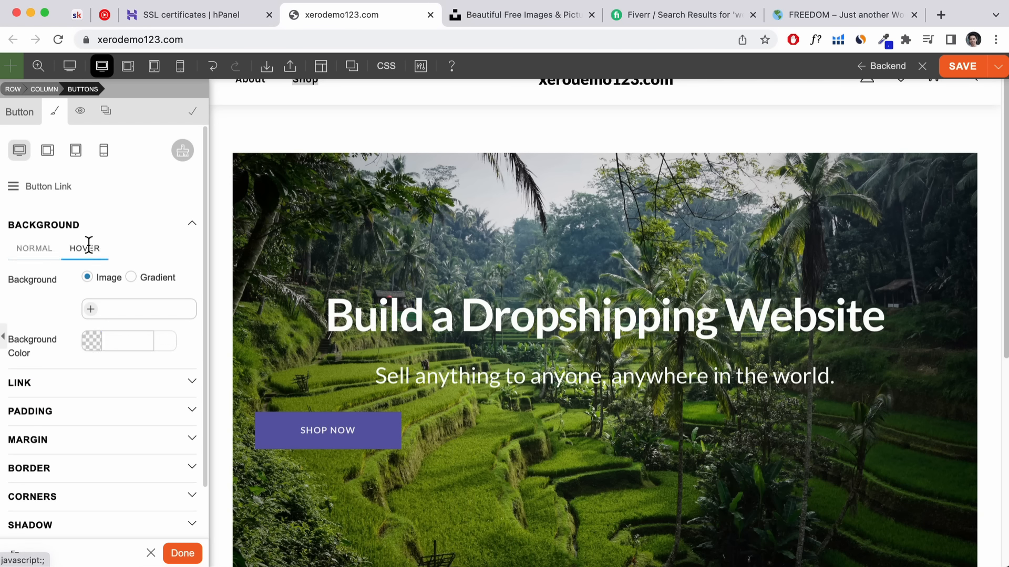
left_click(93, 343)
left_click(25, 369)
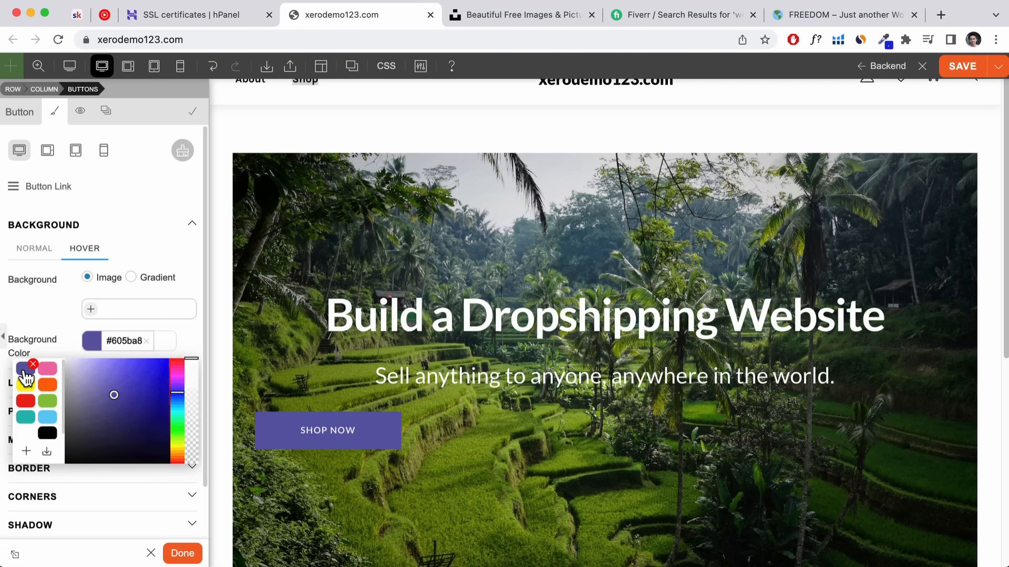
left_click(122, 396)
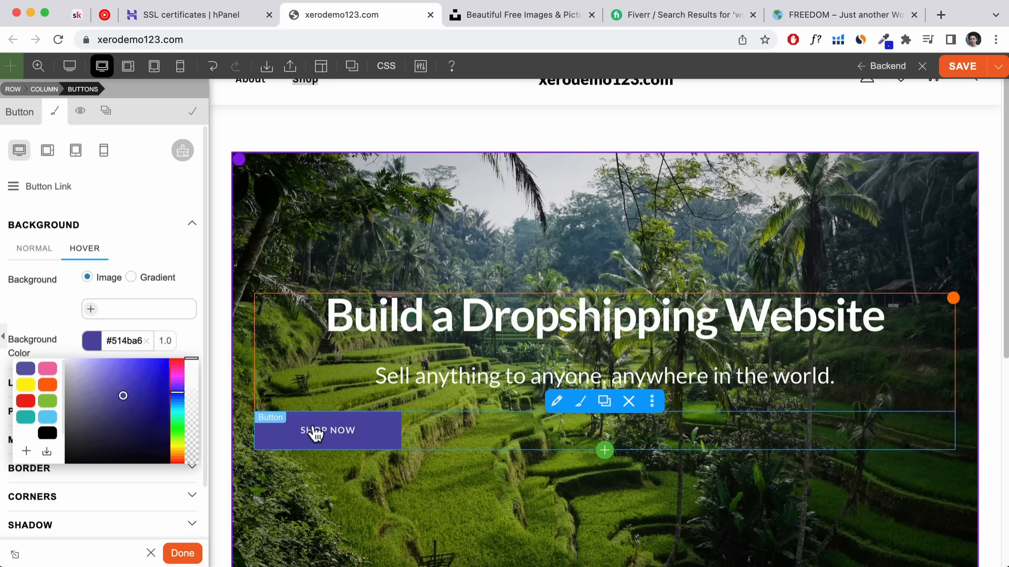
left_click(61, 319)
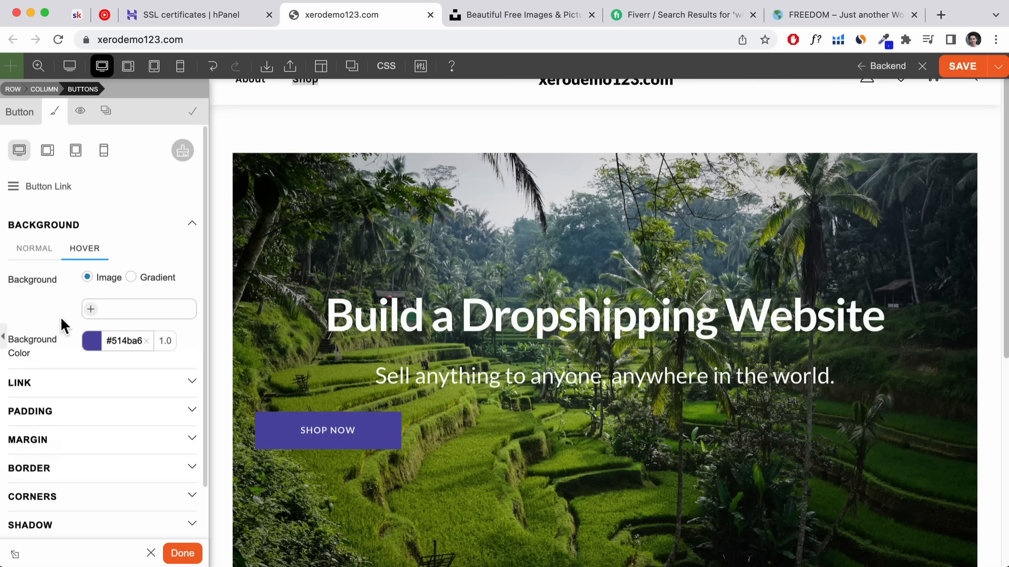
left_click(15, 192)
left_click(21, 211)
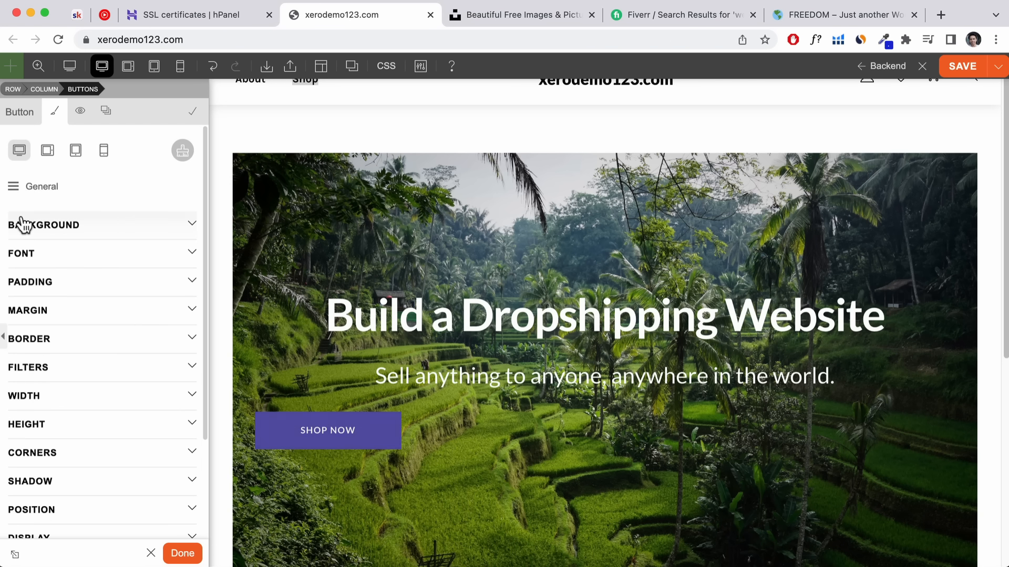
Try squared and pill shapes on the SHOP NOW button, then restore the default rectangle.
left_click(13, 119)
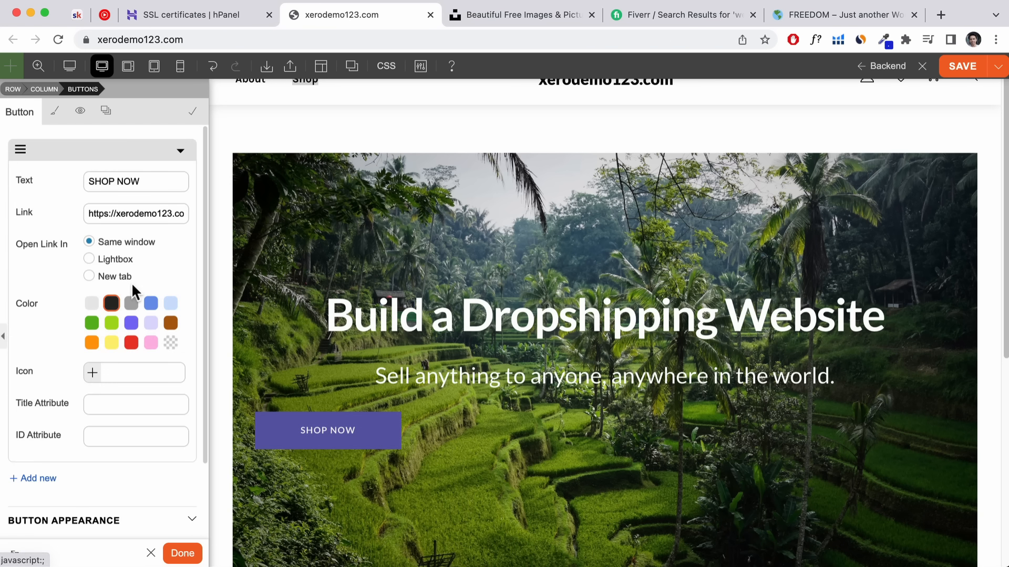
scroll(132, 284, "down", 2)
left_click(144, 430)
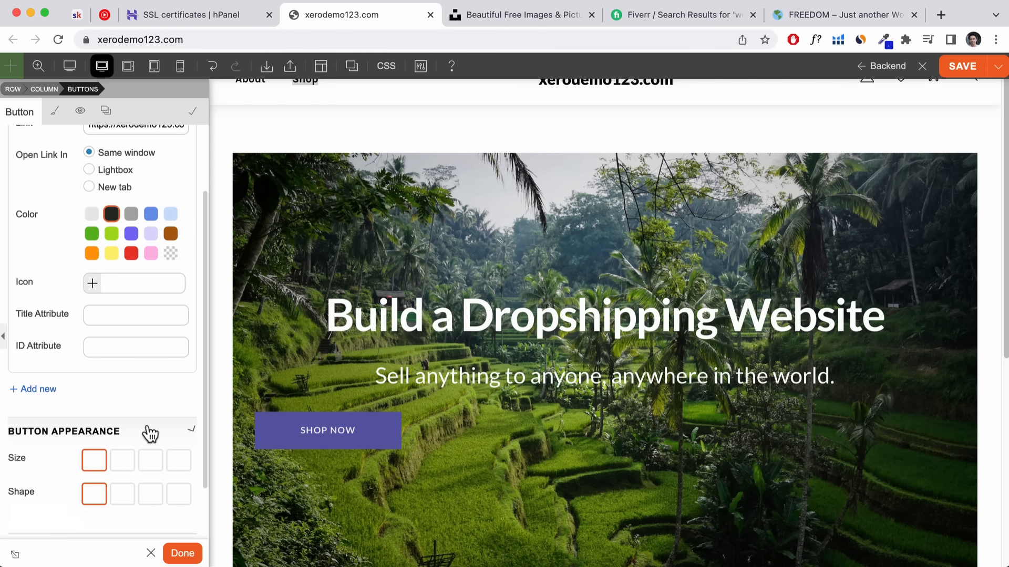
scroll(146, 428, "down", 4)
scroll(142, 403, "up", 1)
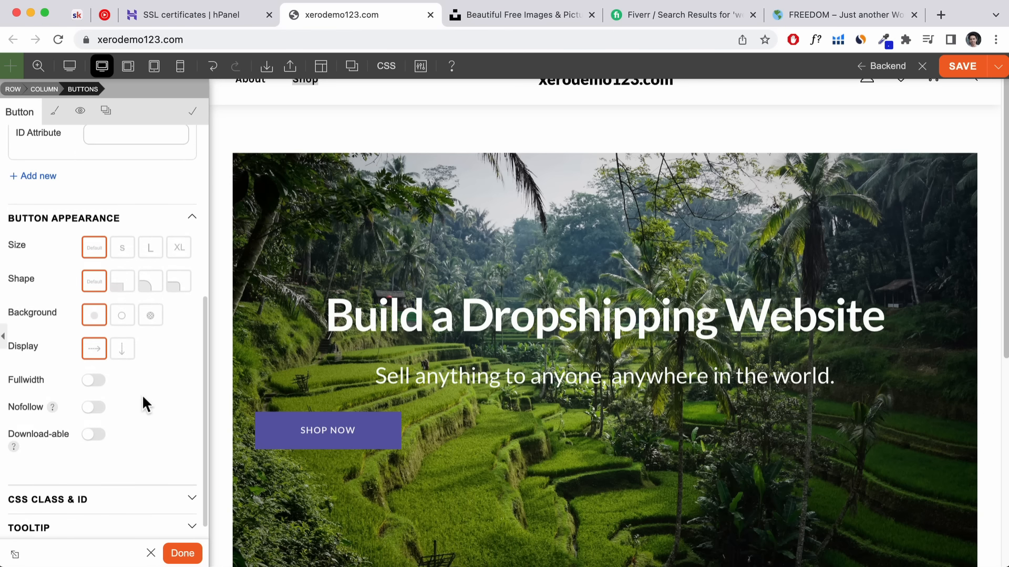
left_click(121, 284)
left_click(142, 285)
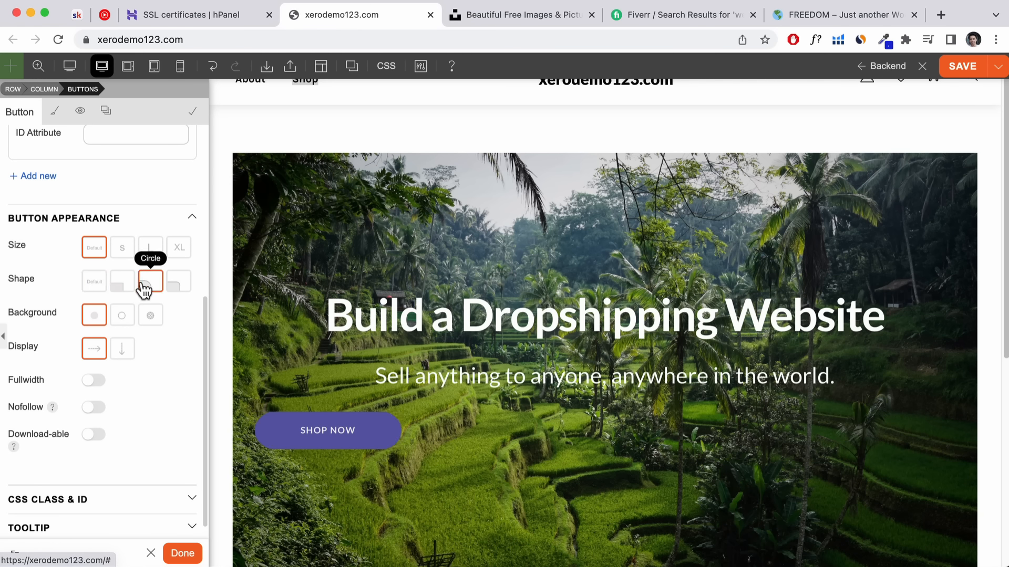
left_click(96, 284)
Open the button's Styling options and expand its Font settings.
scroll(175, 376, "down", 1)
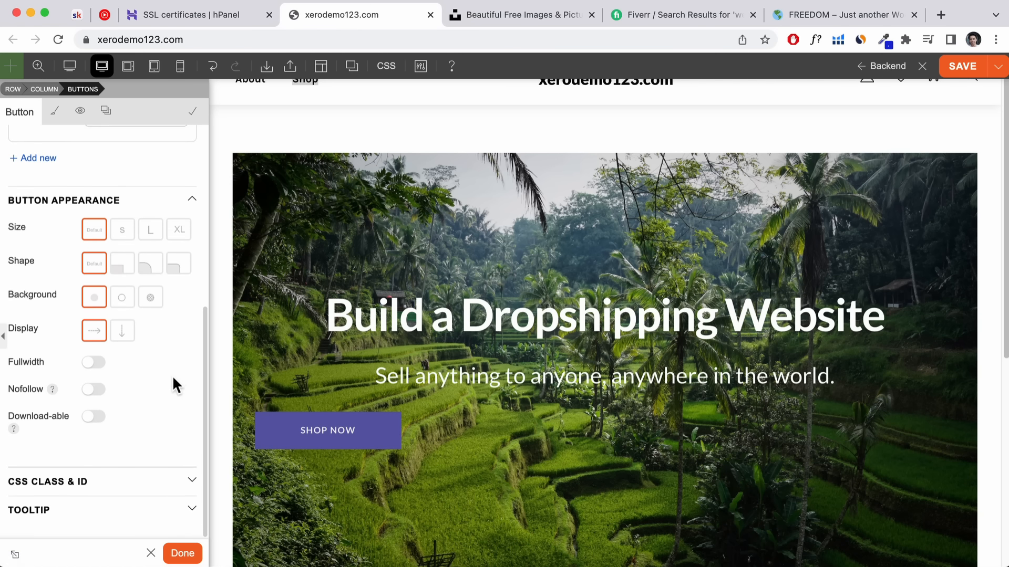
scroll(172, 375, "up", 10)
left_click(54, 111)
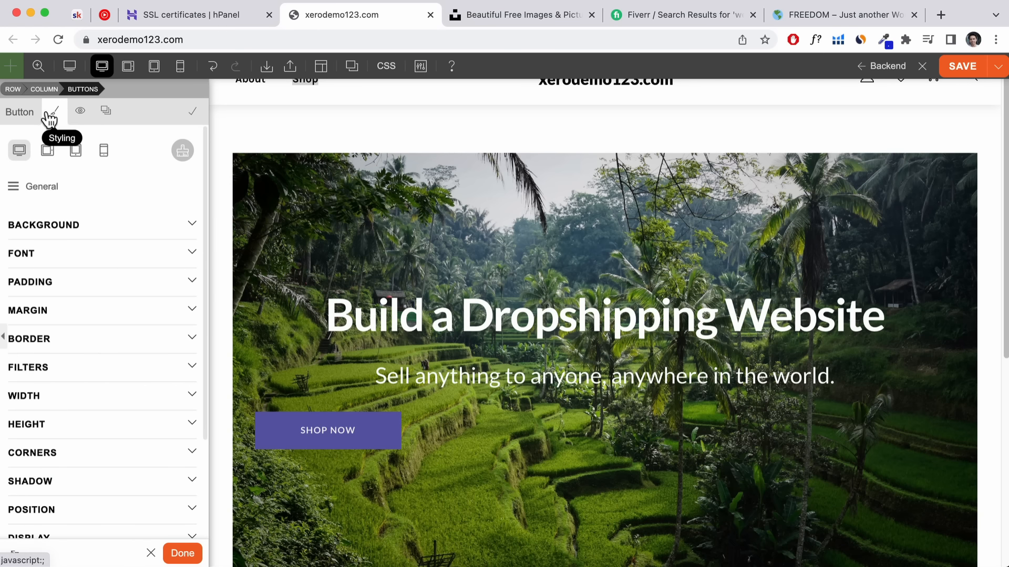
left_click(38, 247)
Centre the SHOP NOW button using the centre Text Align option.
left_click(121, 495)
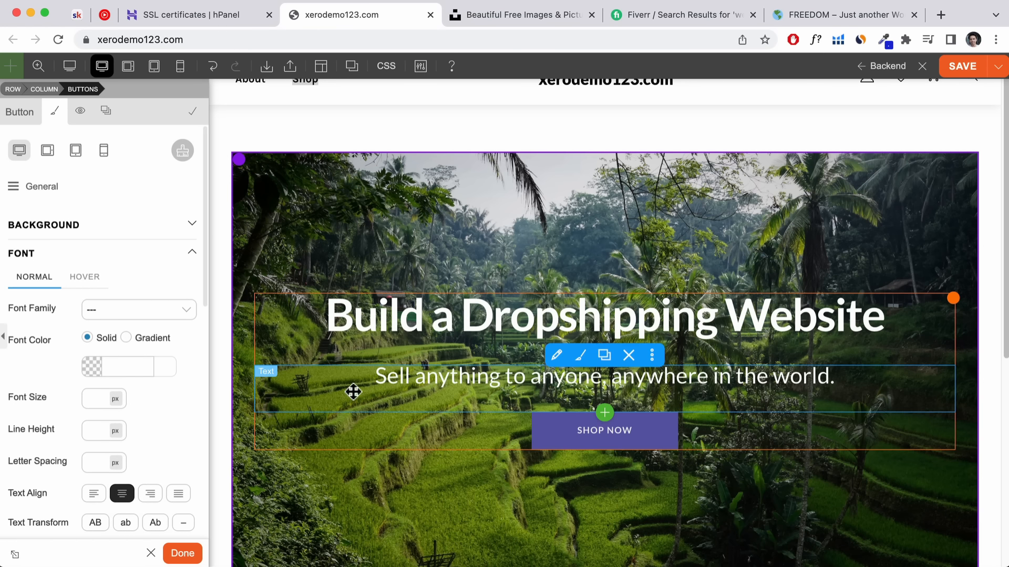
scroll(874, 235, "down", 4)
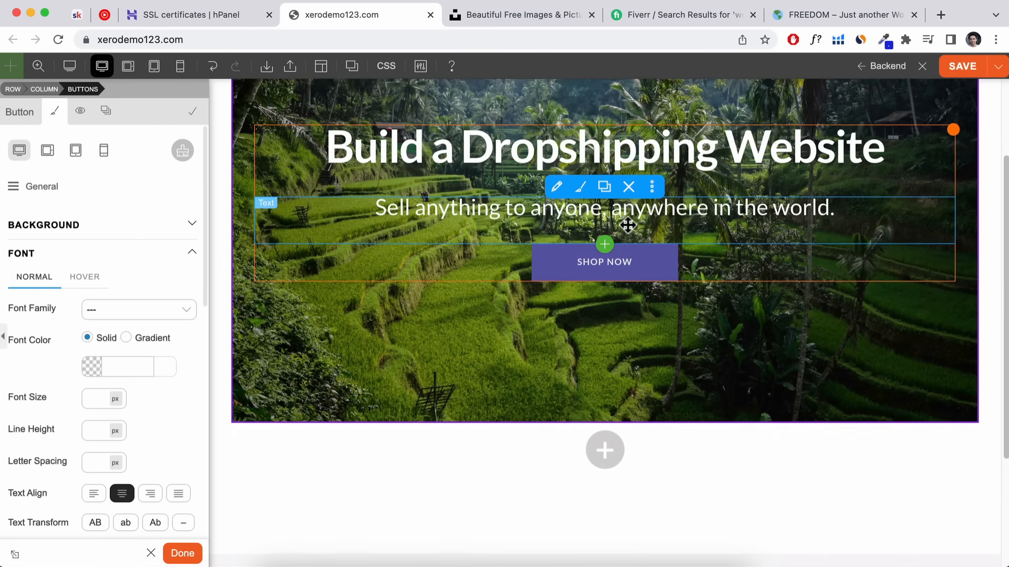
scroll(590, 219, "up", 3)
Preview the hero at desktop width, then return to editing.
left_click(68, 66)
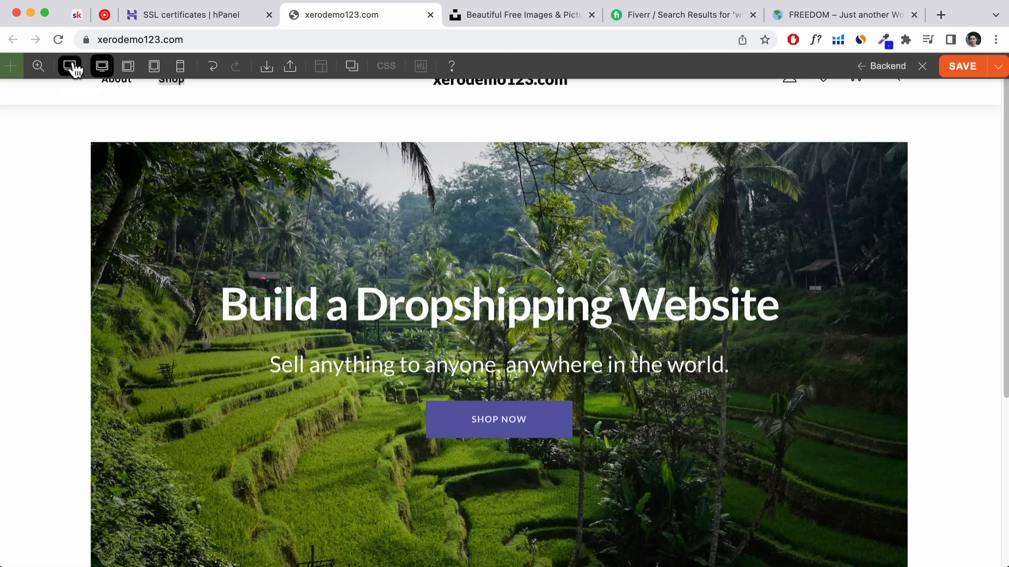
scroll(474, 209, "down", 5)
scroll(475, 208, "up", 5)
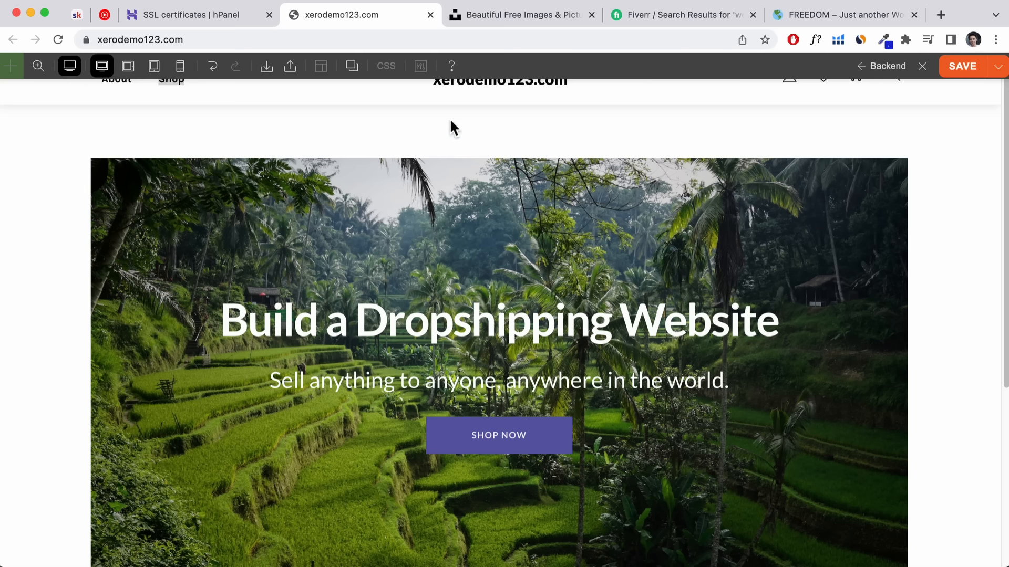
left_click(69, 72)
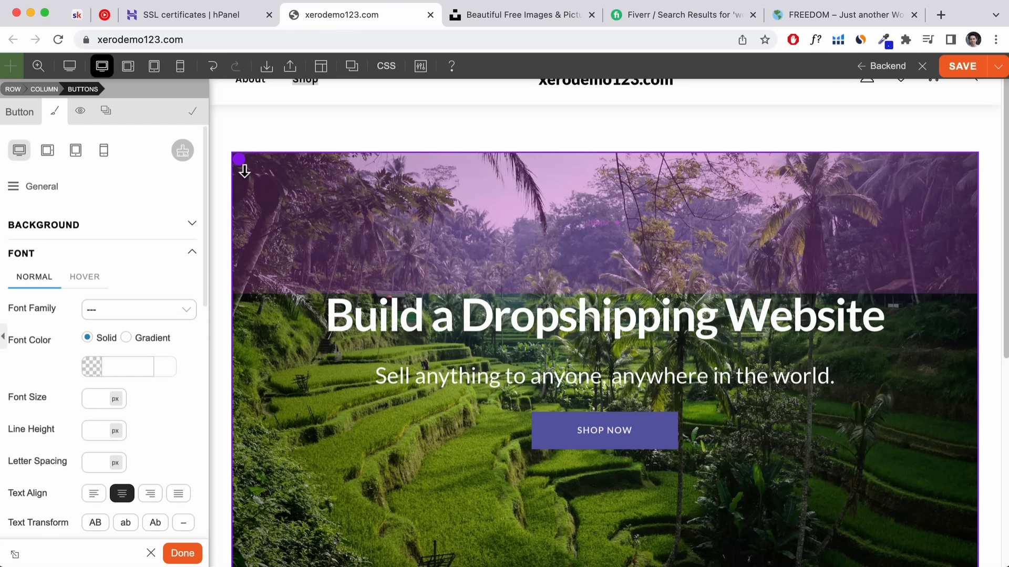
Set the hero row's Row Width to Fullwidth and save the page.
left_click(268, 164)
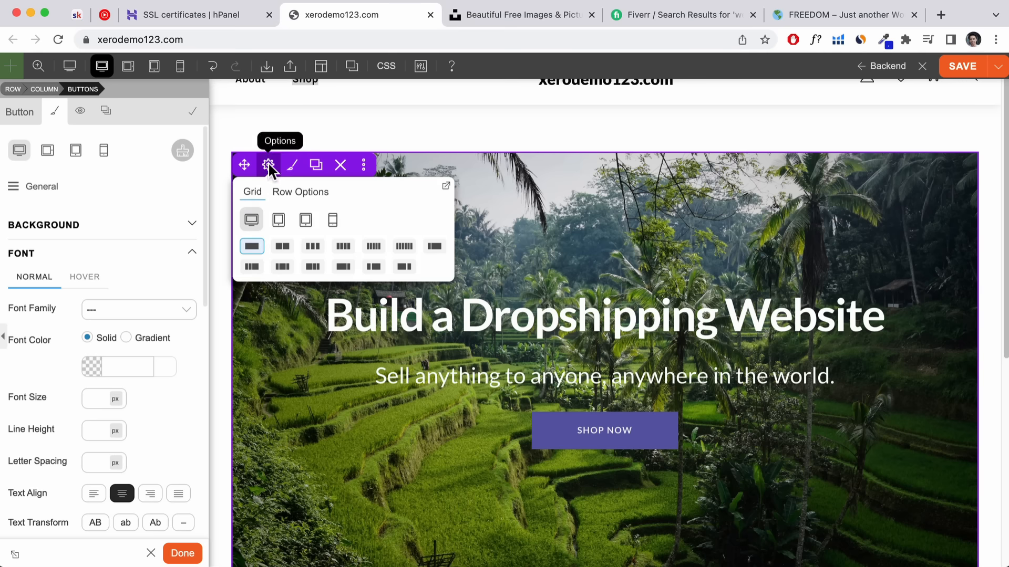
left_click(288, 192)
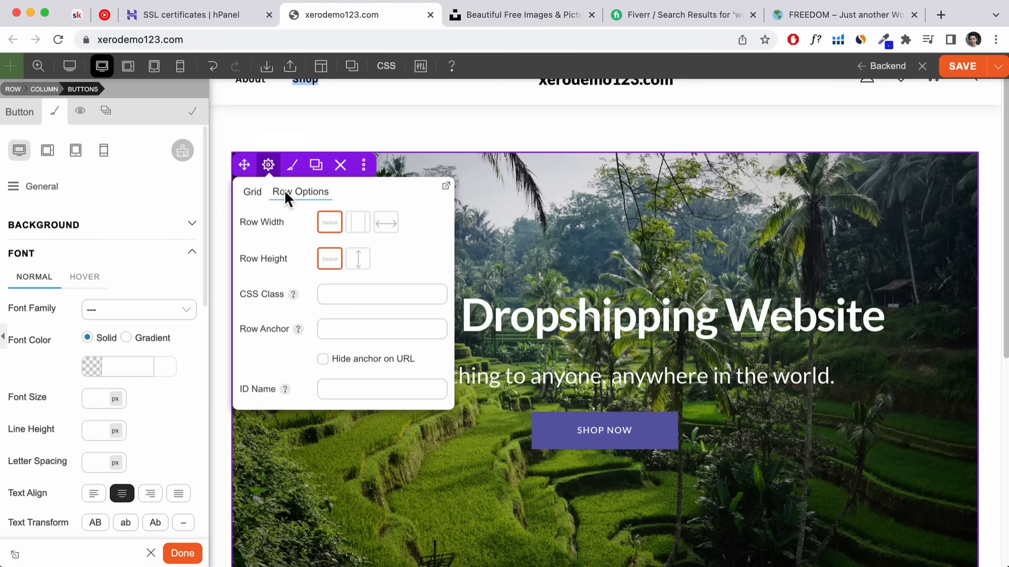
left_click(385, 223)
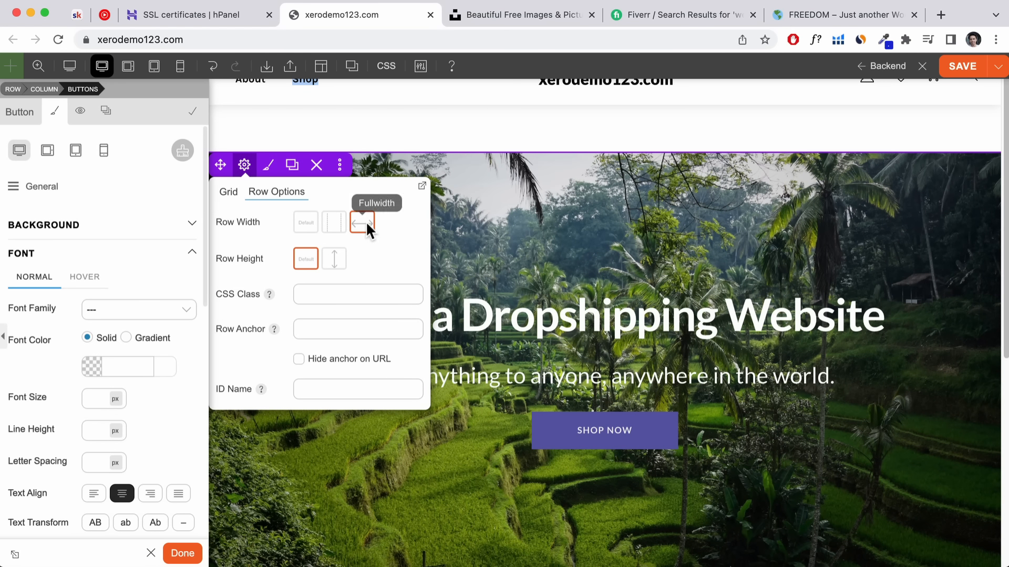
left_click(954, 71)
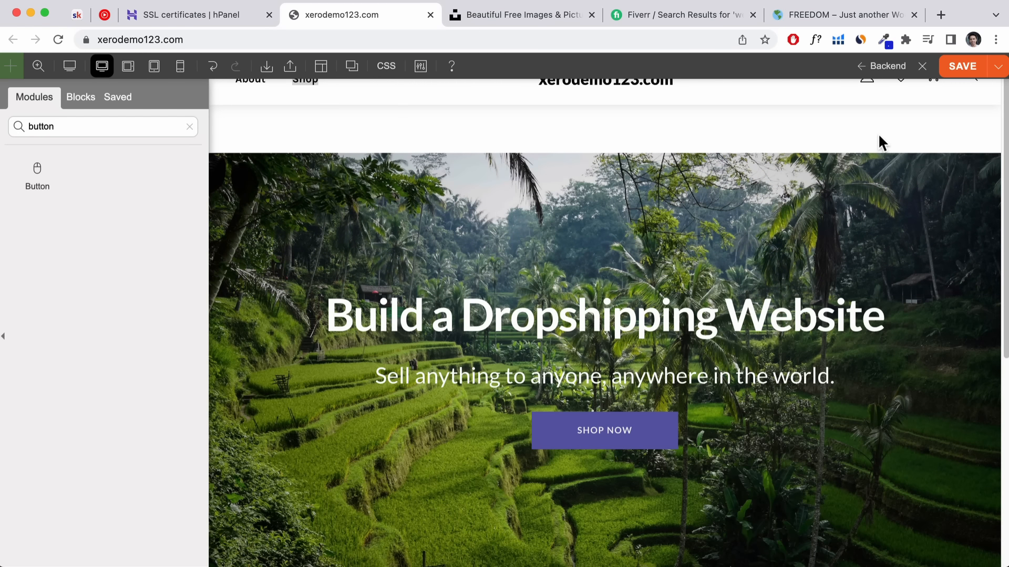
Give the Home page the Fullwidth layout in the back-end editor, update it, and return to the front end.
left_click(897, 66)
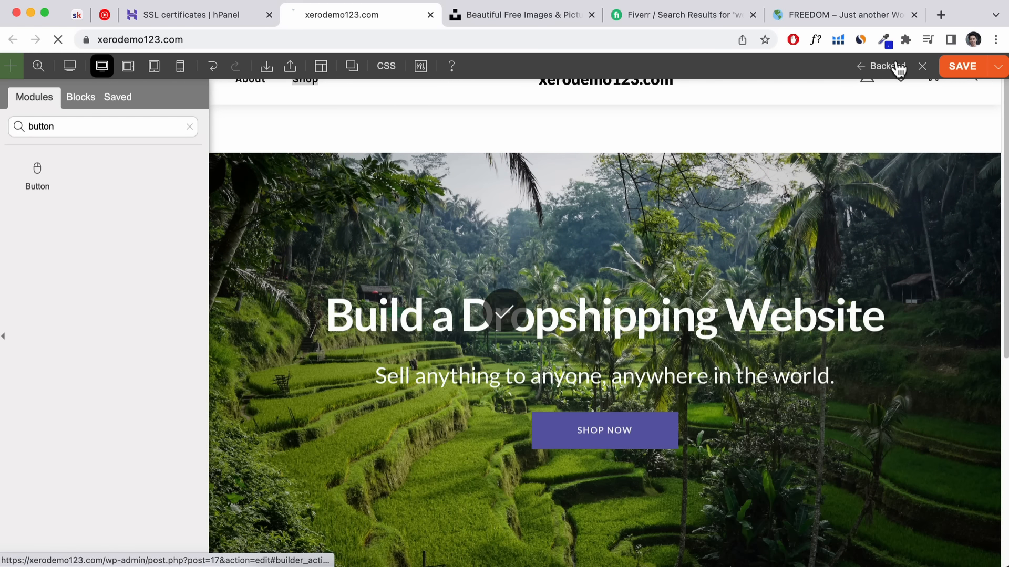
scroll(499, 135, "down", 2)
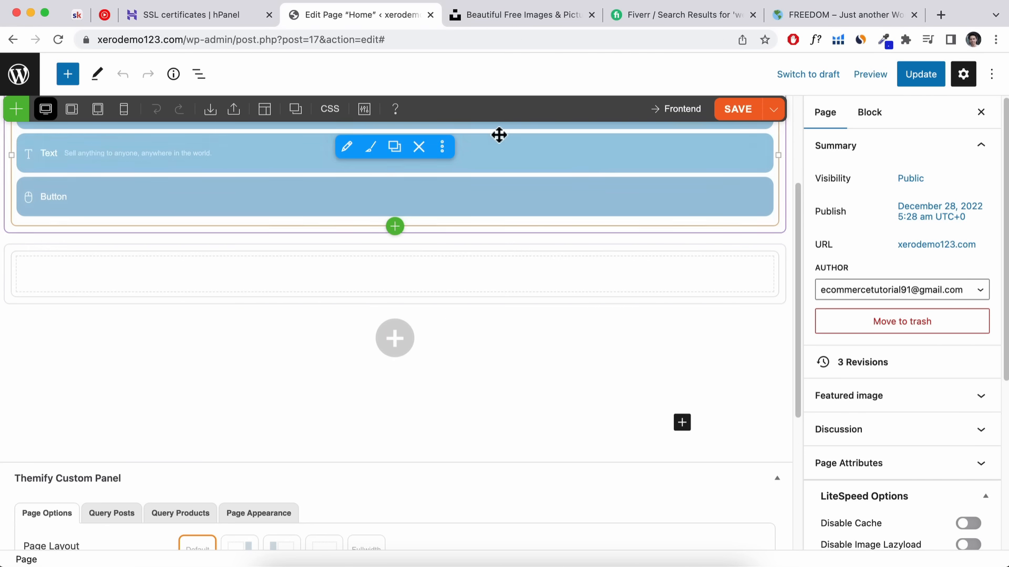
scroll(499, 135, "down", 5)
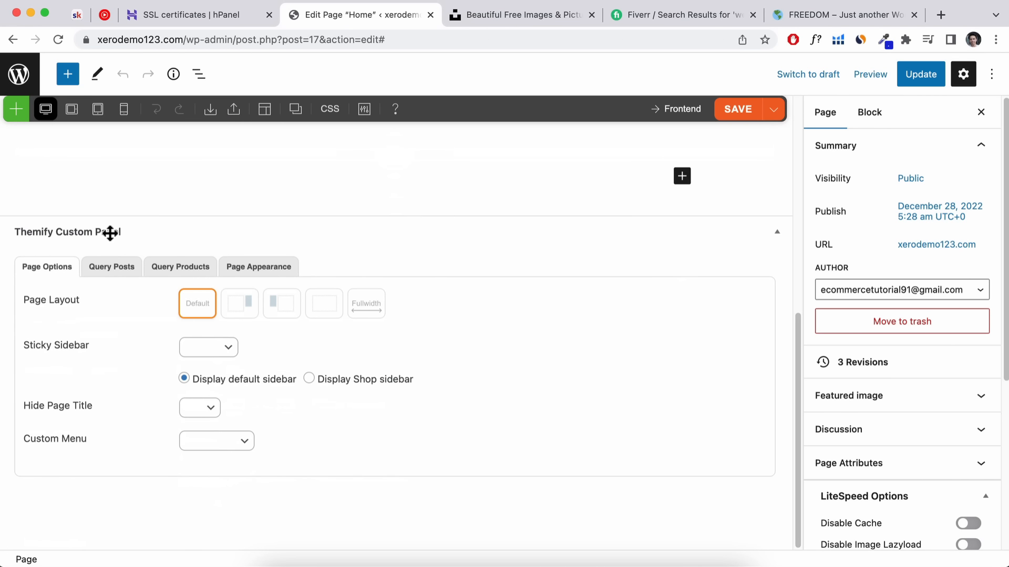
left_click_drag(24, 302, 86, 310)
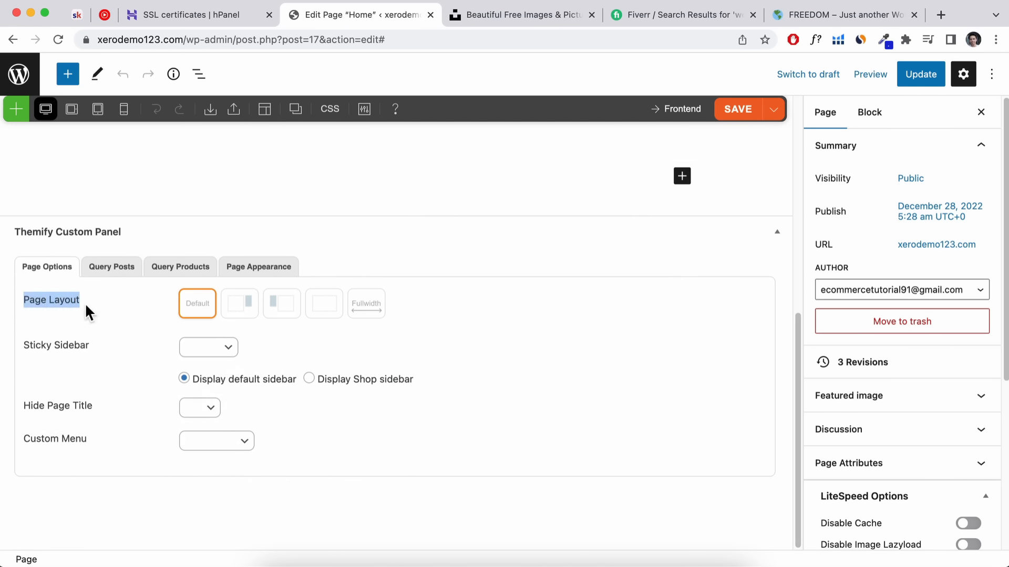
left_click(367, 316)
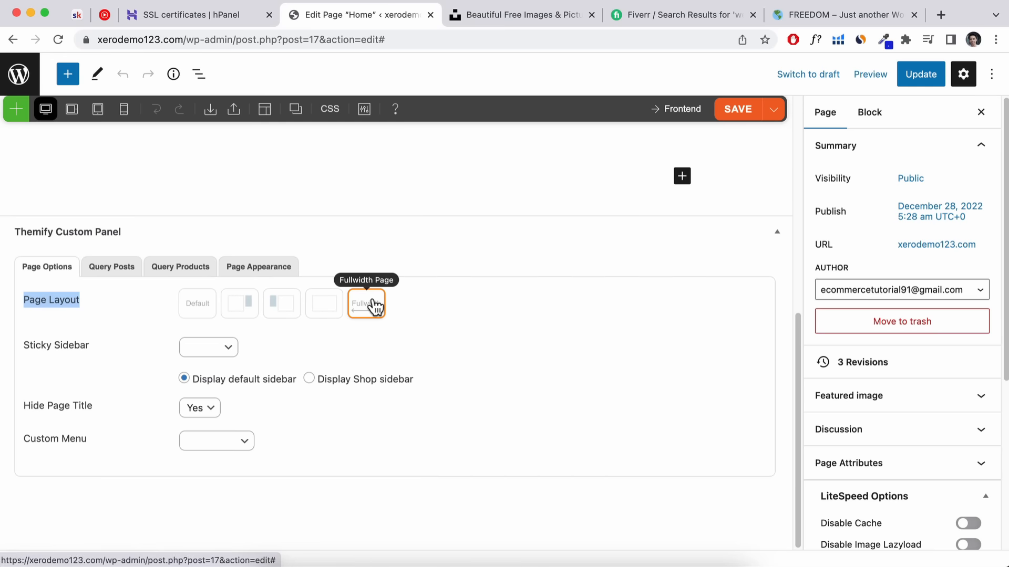
left_click(920, 75)
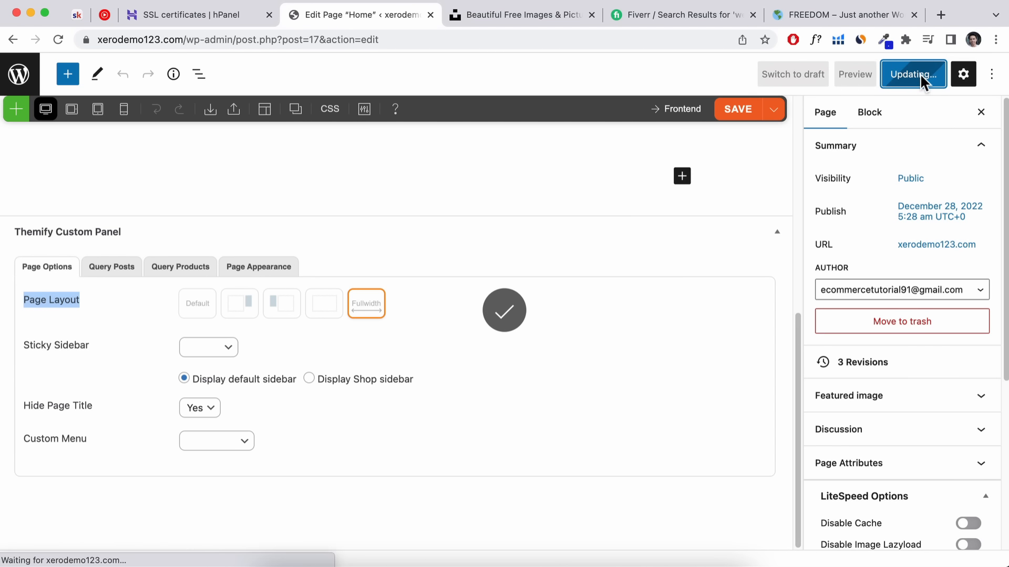
left_click(676, 113)
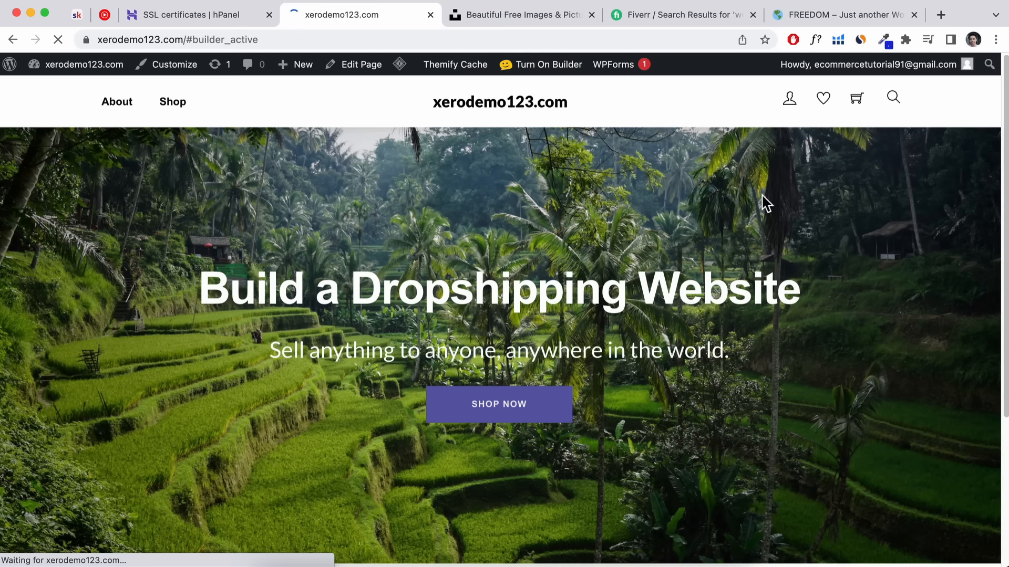
Scroll the live homepage to check the full-width rice-terrace hero.
scroll(667, 253, "down", 5)
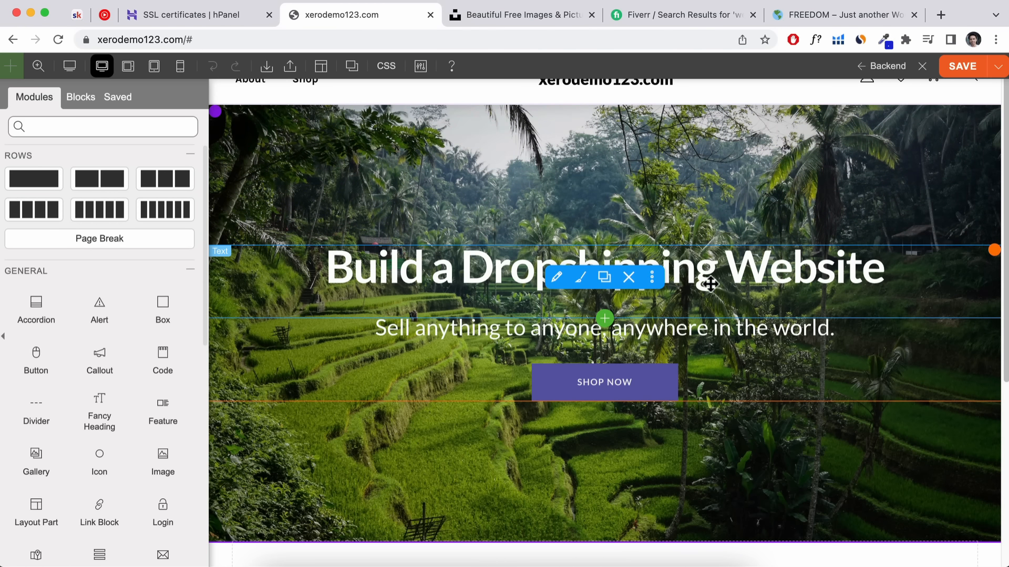
scroll(765, 338, "down", 3)
scroll(723, 295, "up", 2)
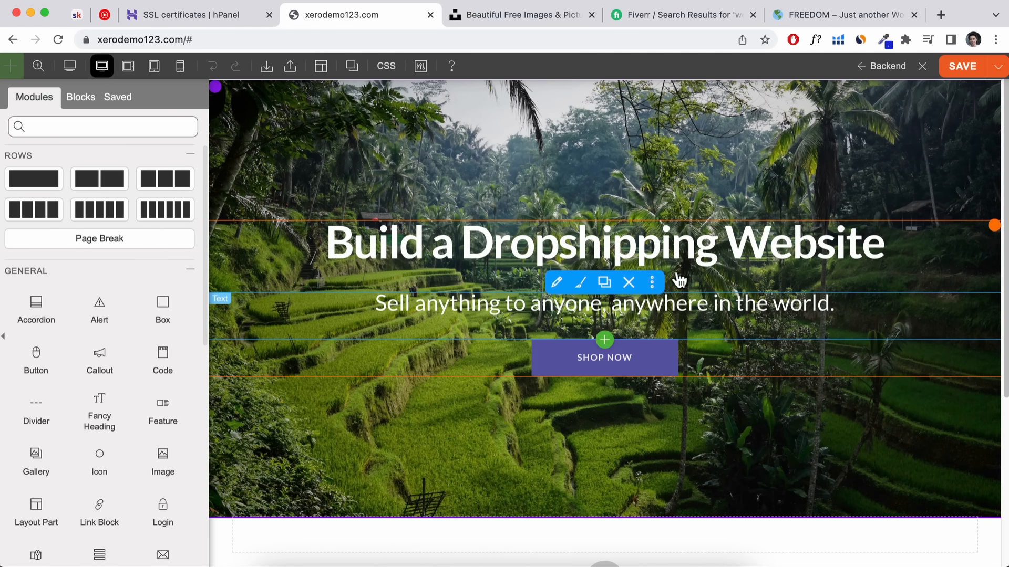
left_click(604, 252)
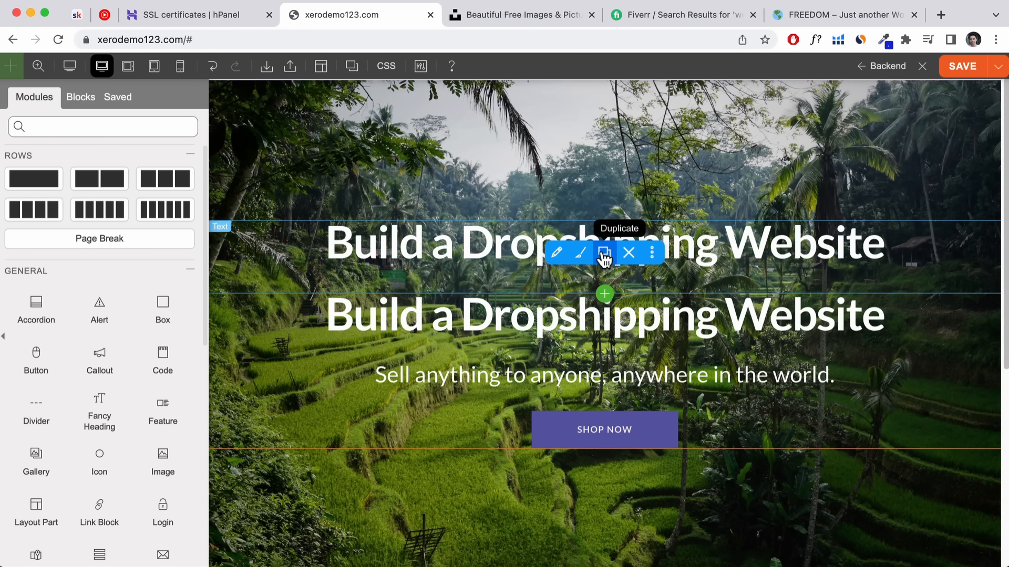
left_click(628, 324)
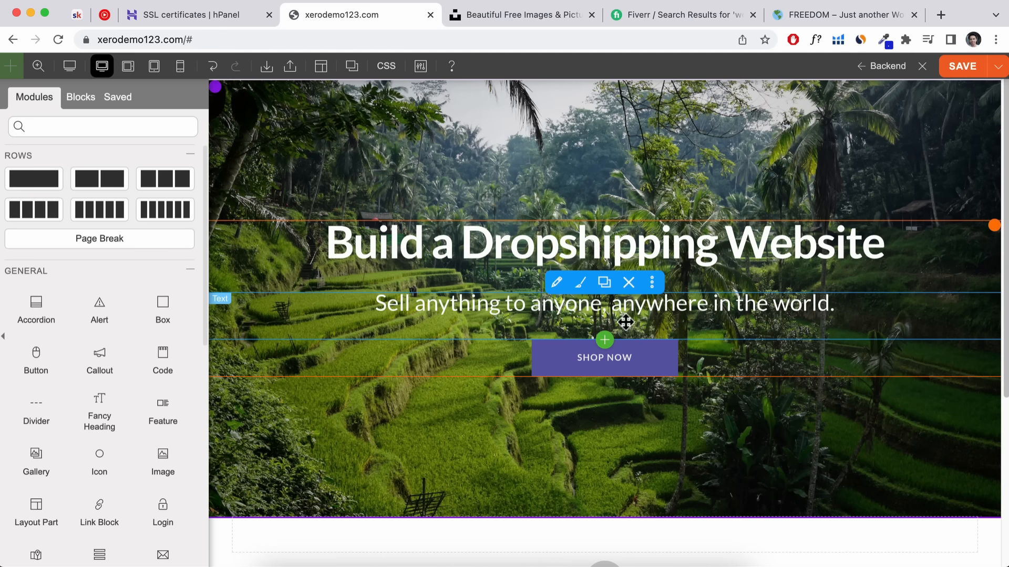
left_click(604, 329)
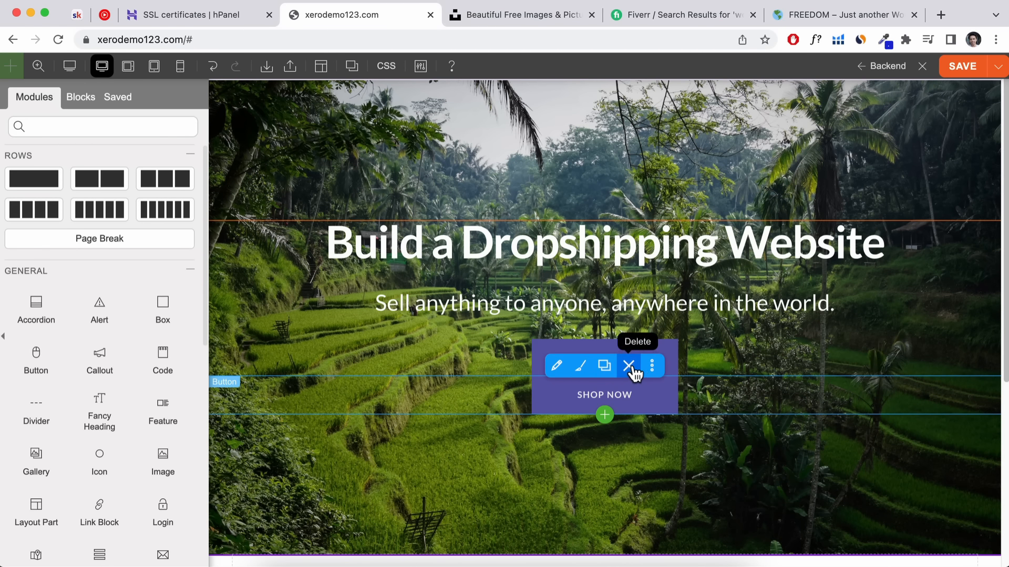
left_click(629, 366)
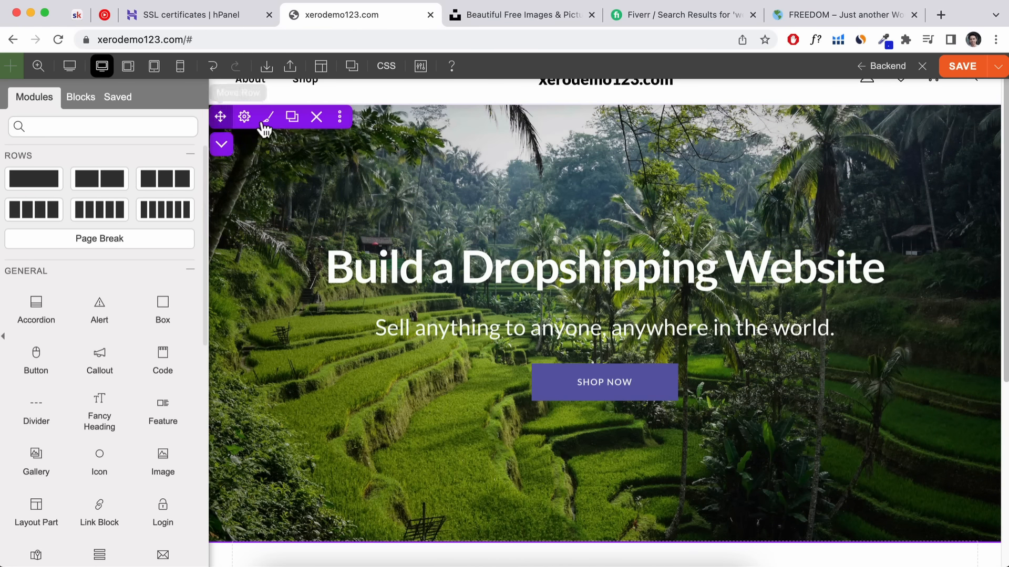
scroll(693, 303, "down", 4)
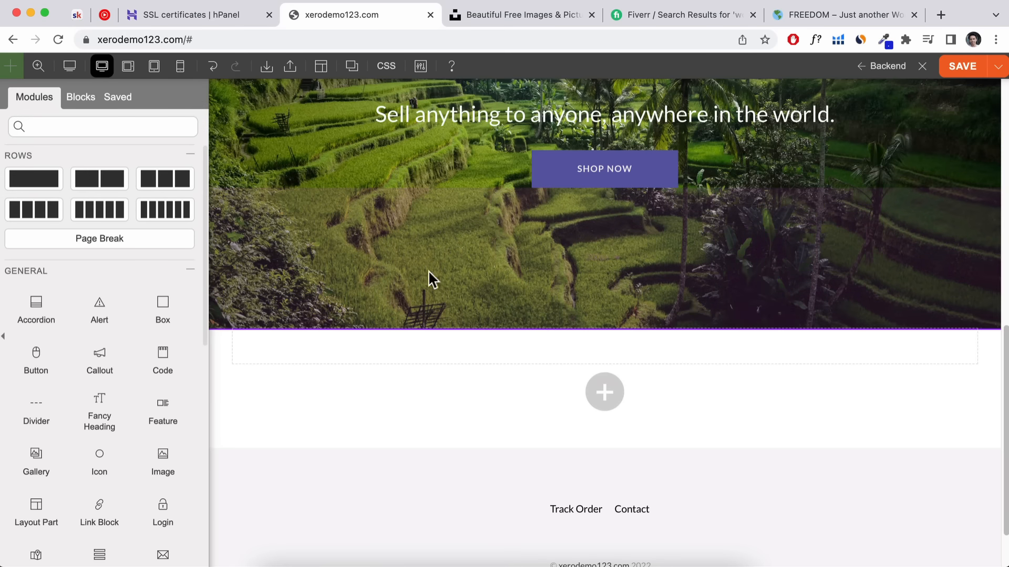
scroll(433, 280, "up", 8)
scroll(538, 383, "down", 1)
mouse_move(223, 307)
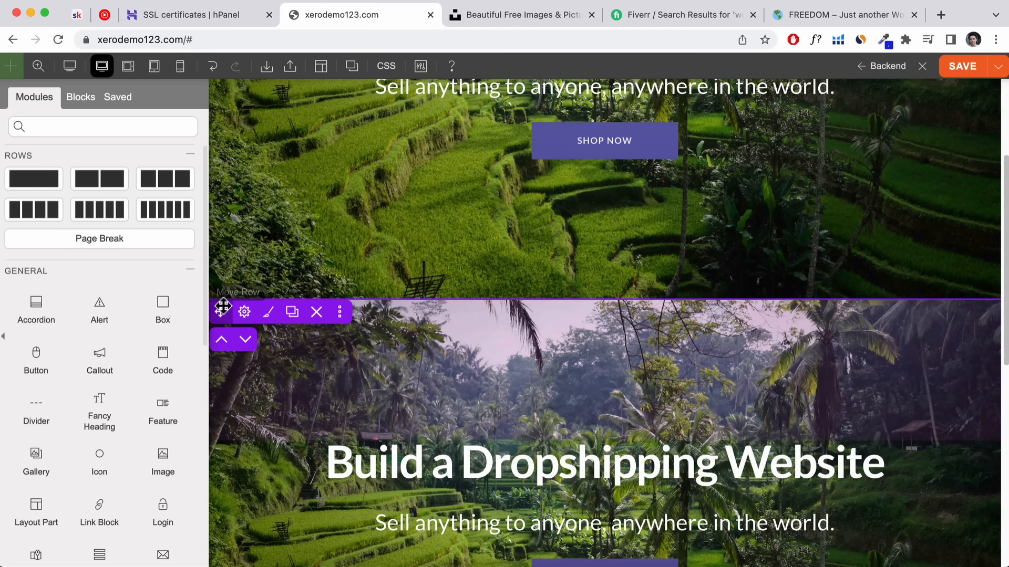
left_click(316, 312)
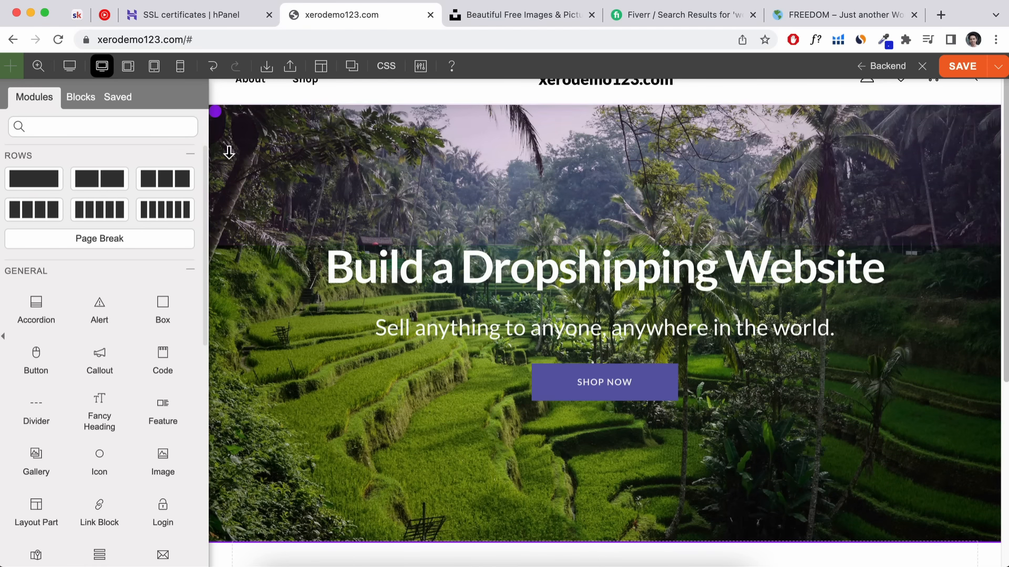
mouse_move(218, 114)
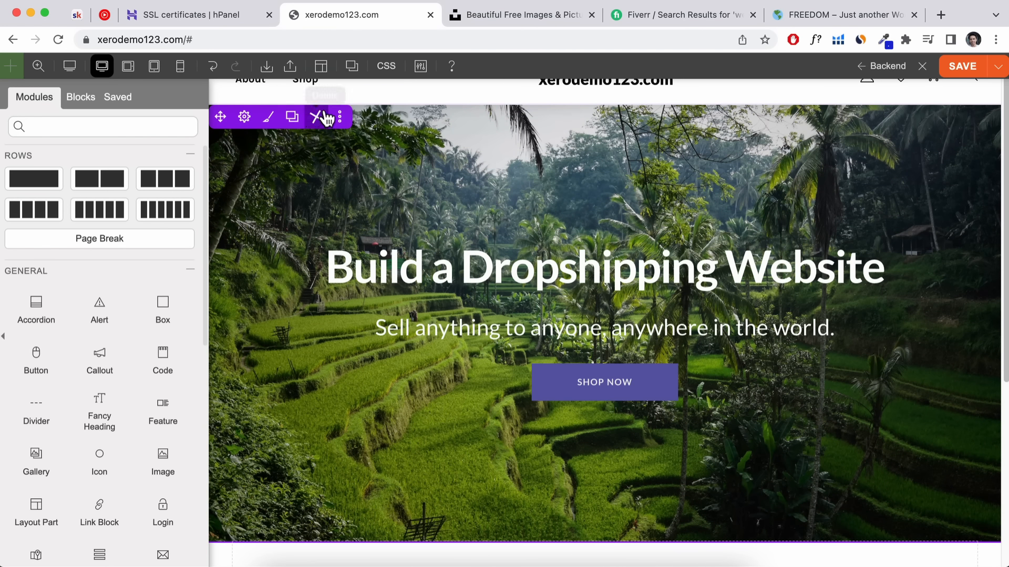
mouse_move(339, 118)
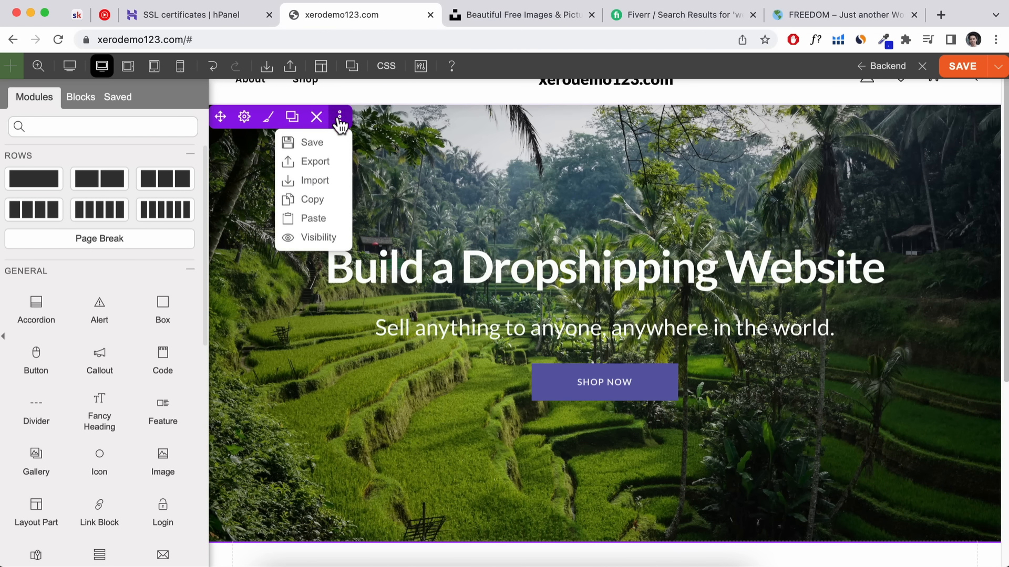
Save the hero row as a reusable row titled 'Hero Home'.
left_click(320, 143)
left_click(427, 181)
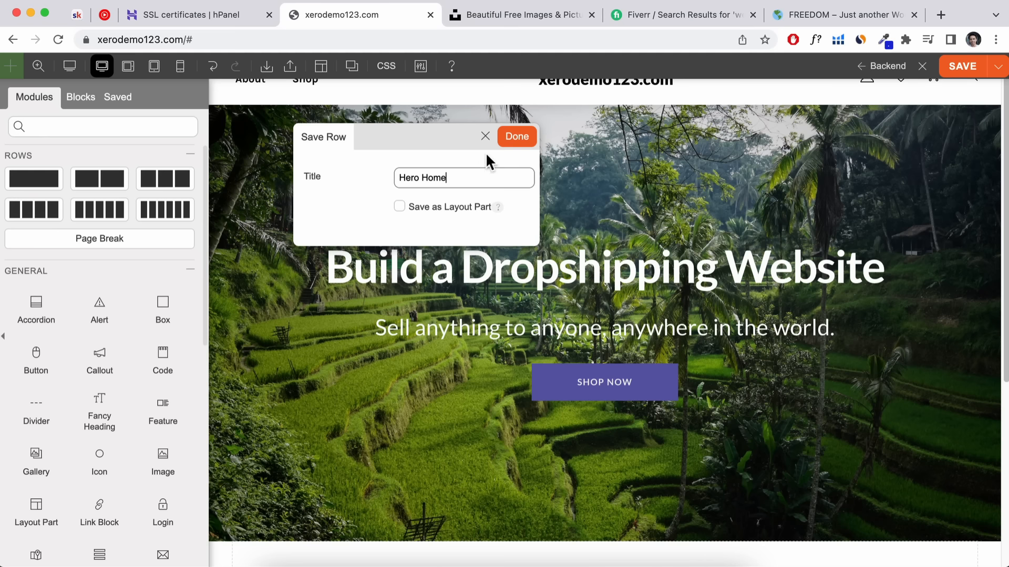
type("Hero Home")
left_click(515, 138)
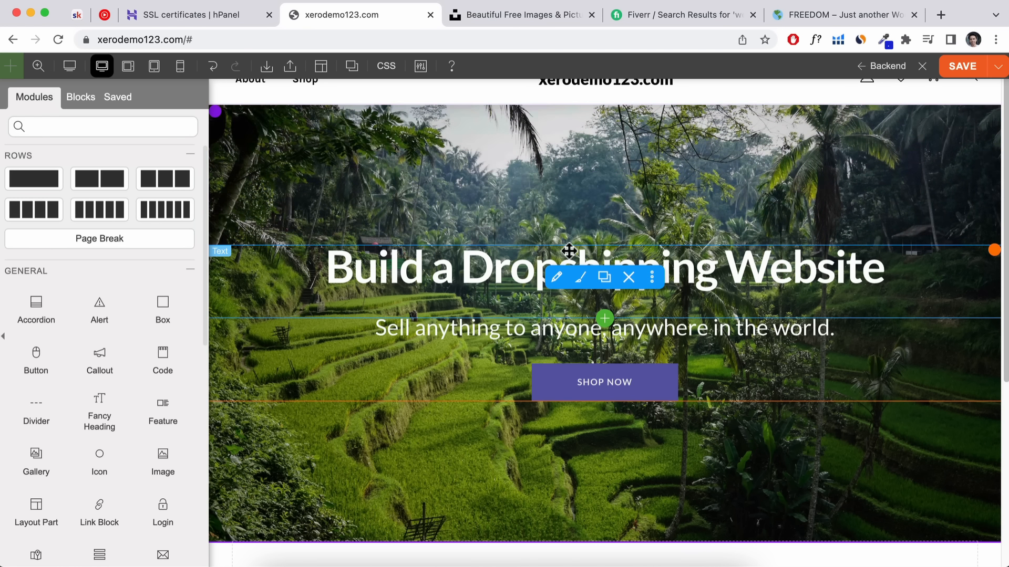
Check the saved rows library, save the home page and exit the builder.
left_click(123, 100)
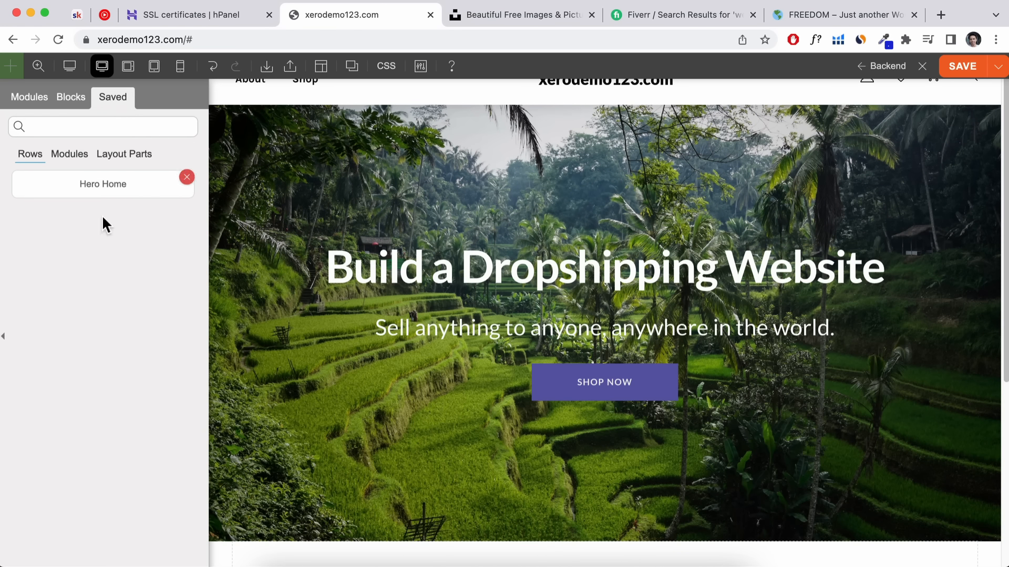
left_click(963, 67)
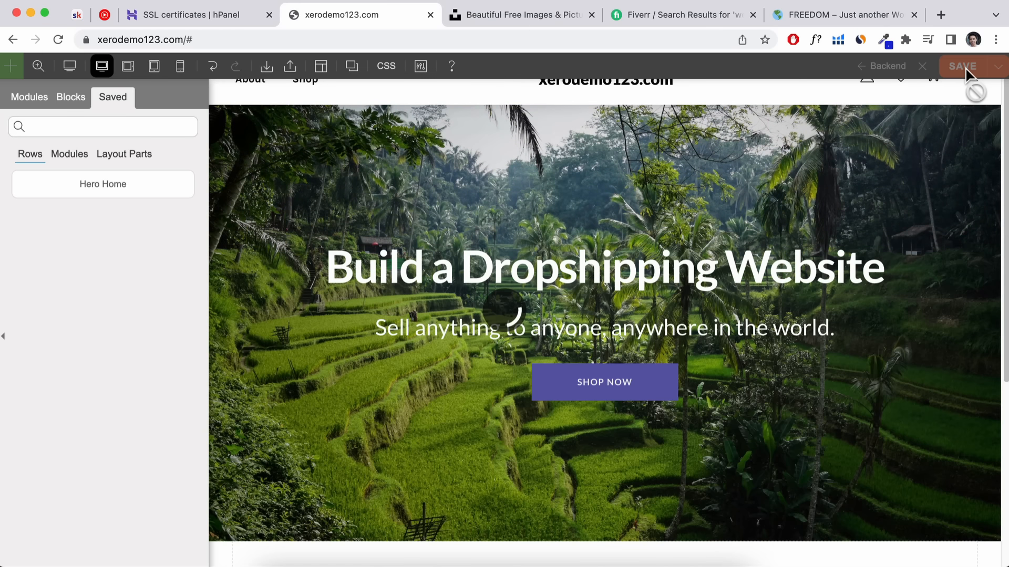
left_click(923, 67)
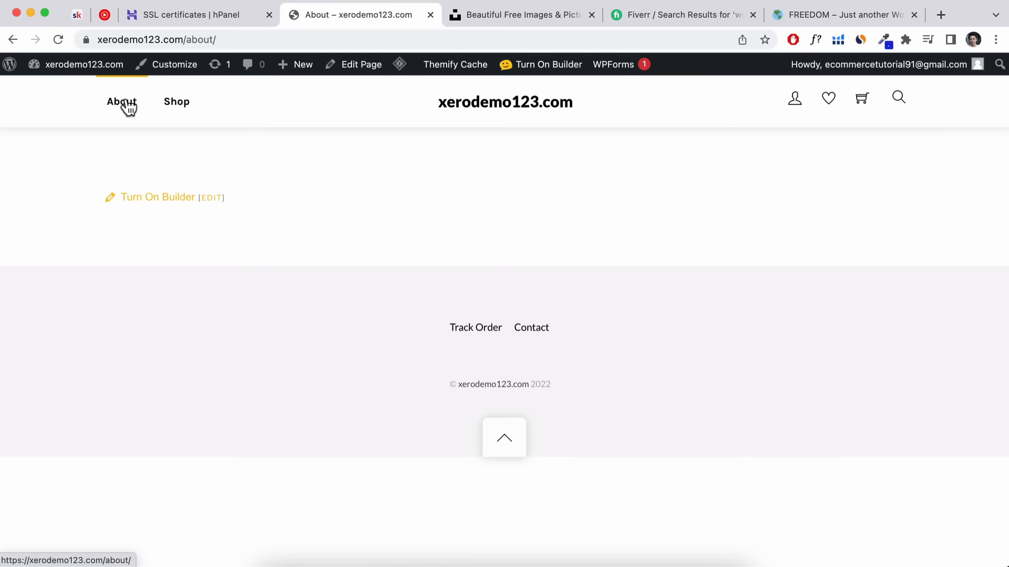
Turn on the builder for About, drop in the saved Hero Home row, and save.
left_click(520, 65)
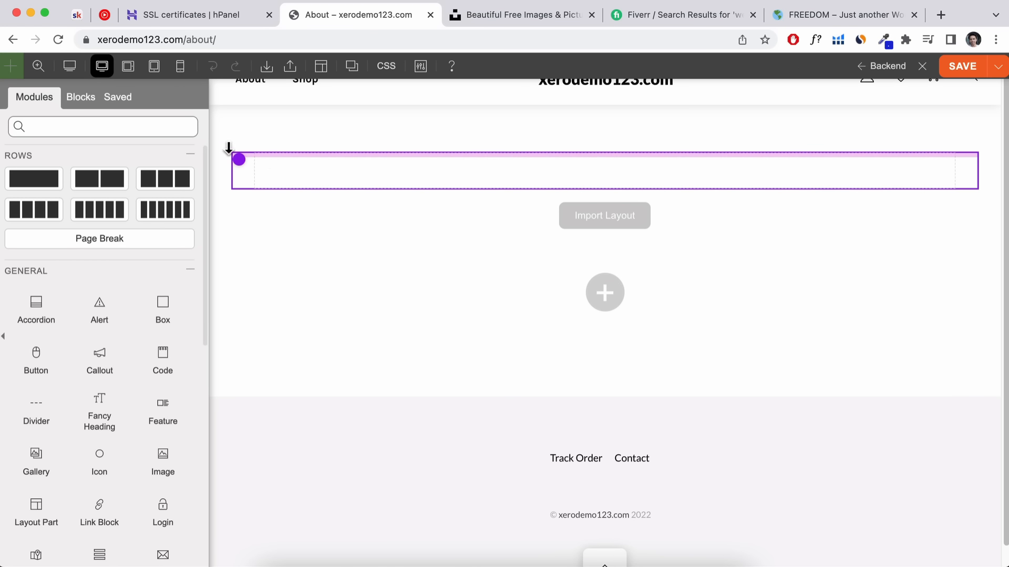
left_click(118, 100)
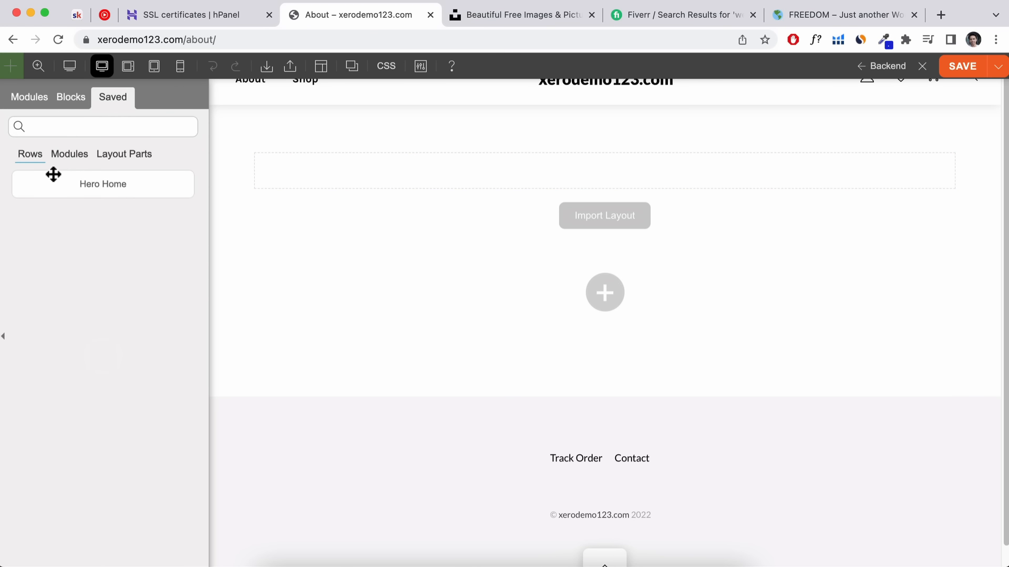
left_click_drag(74, 182, 545, 113)
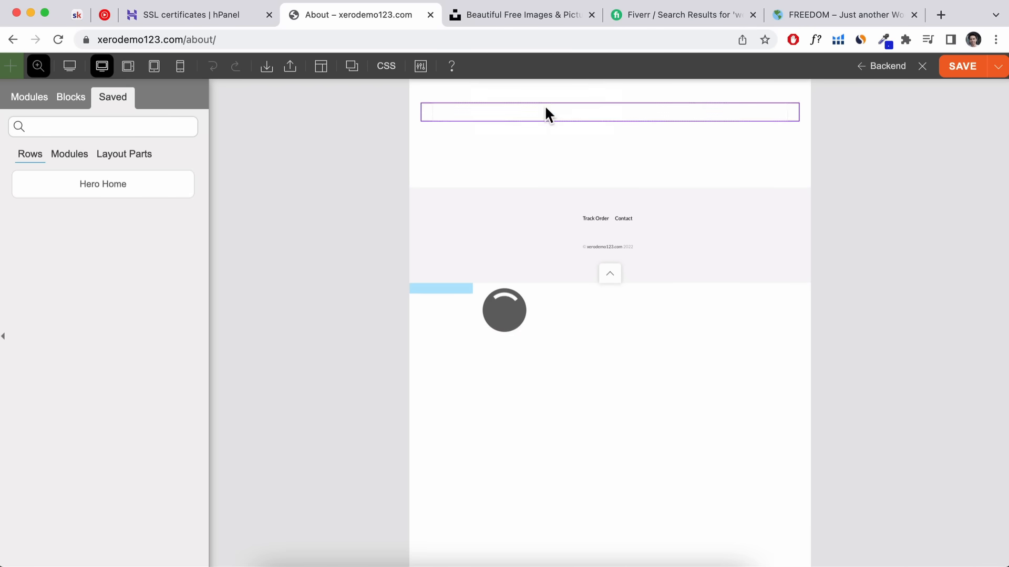
scroll(642, 214, "down", 5)
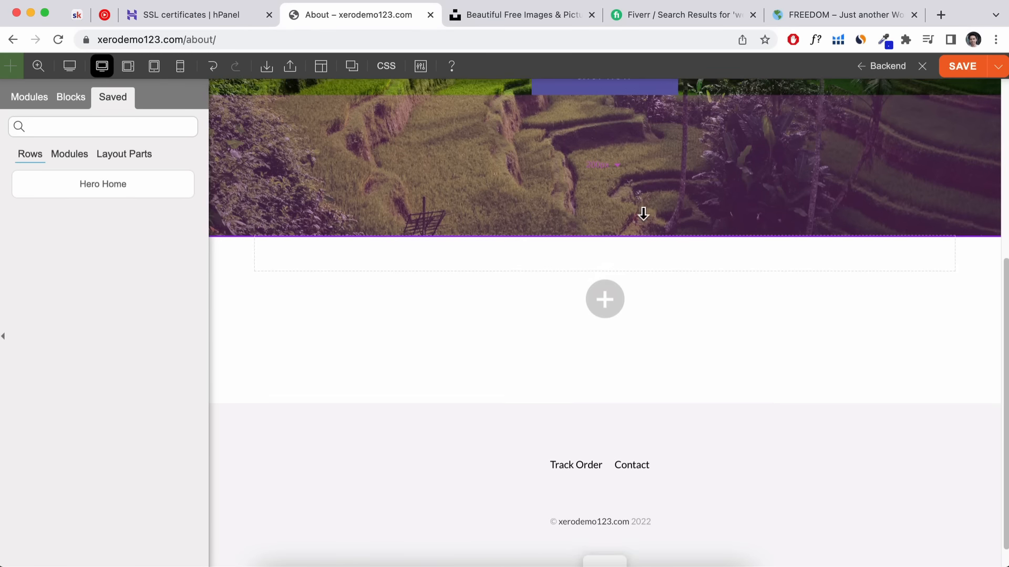
scroll(642, 214, "up", 5)
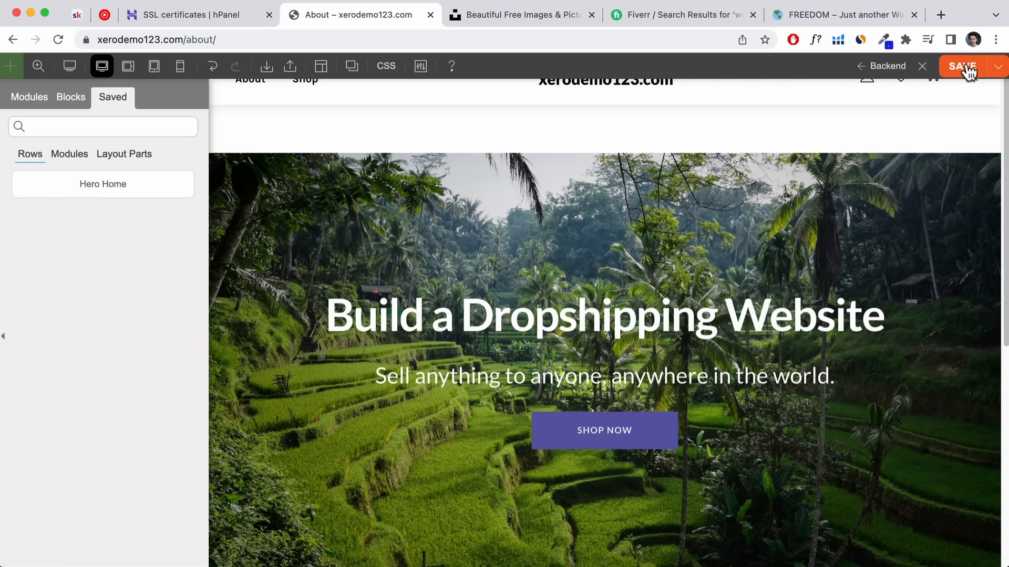
left_click(962, 66)
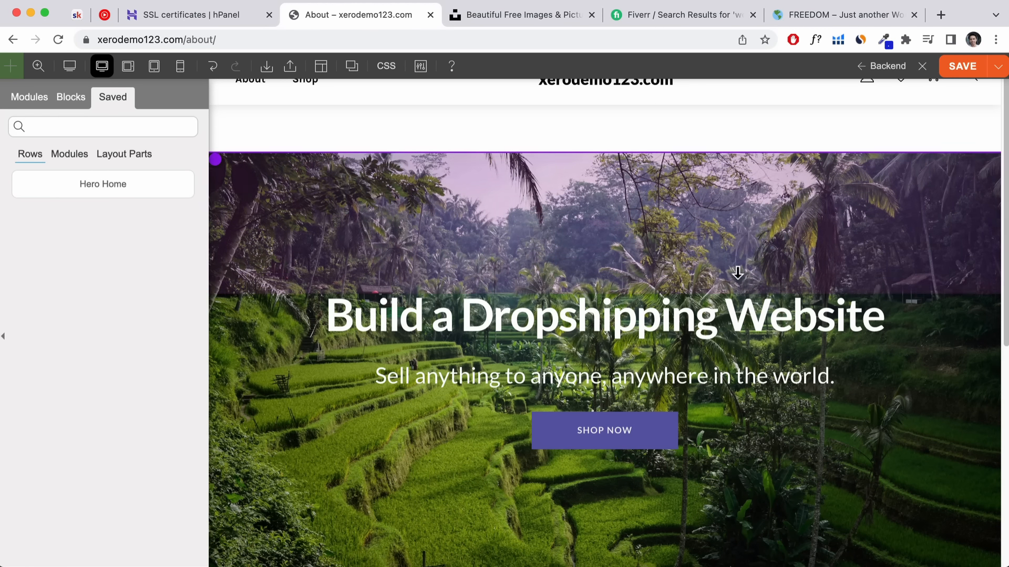
left_click(725, 314)
Change the heading to 'About Us' and subtitle to 'Where we started.', delete the button, and save.
left_click_drag(899, 321, 277, 311)
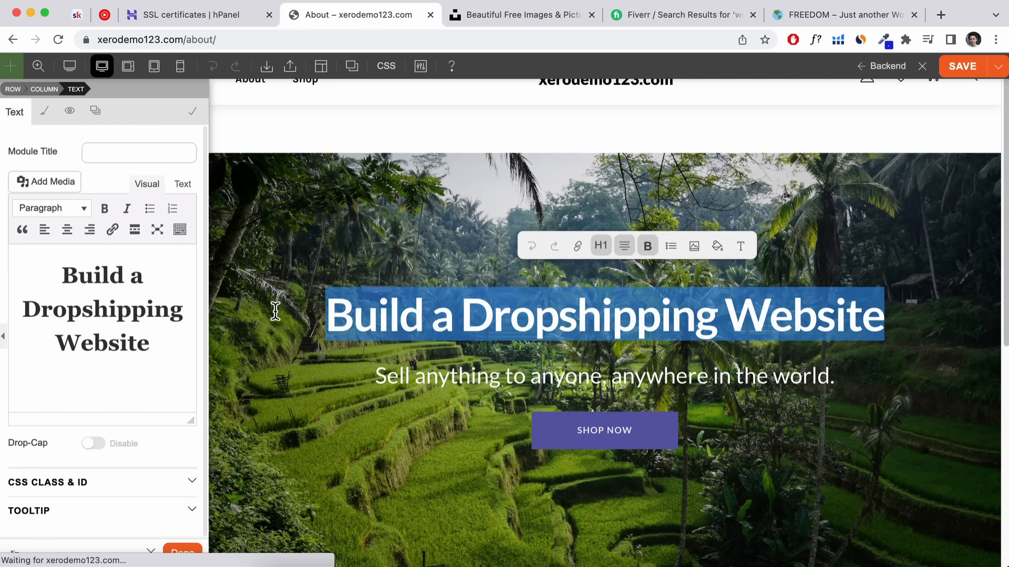
type("About Us")
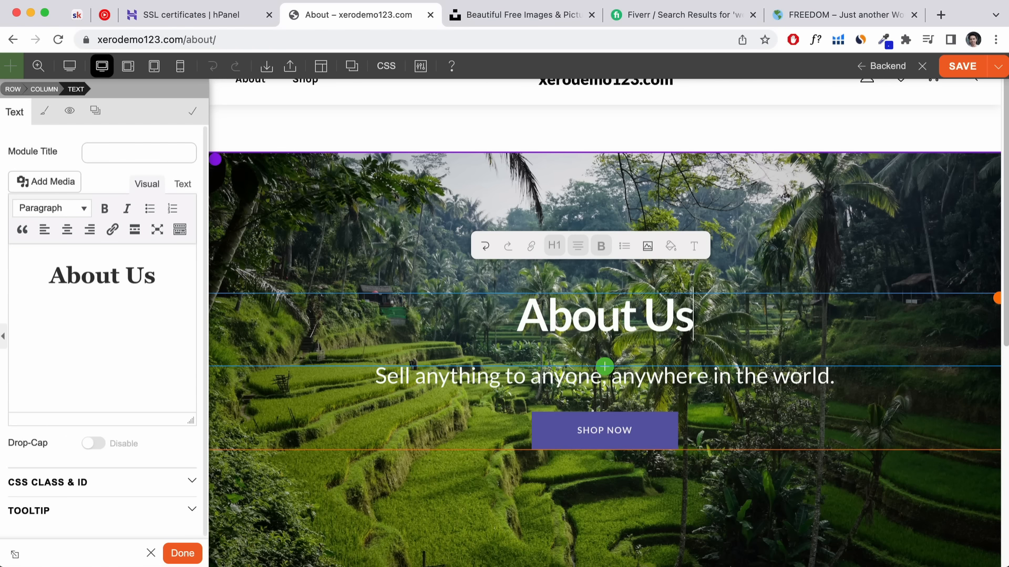
left_click(836, 376)
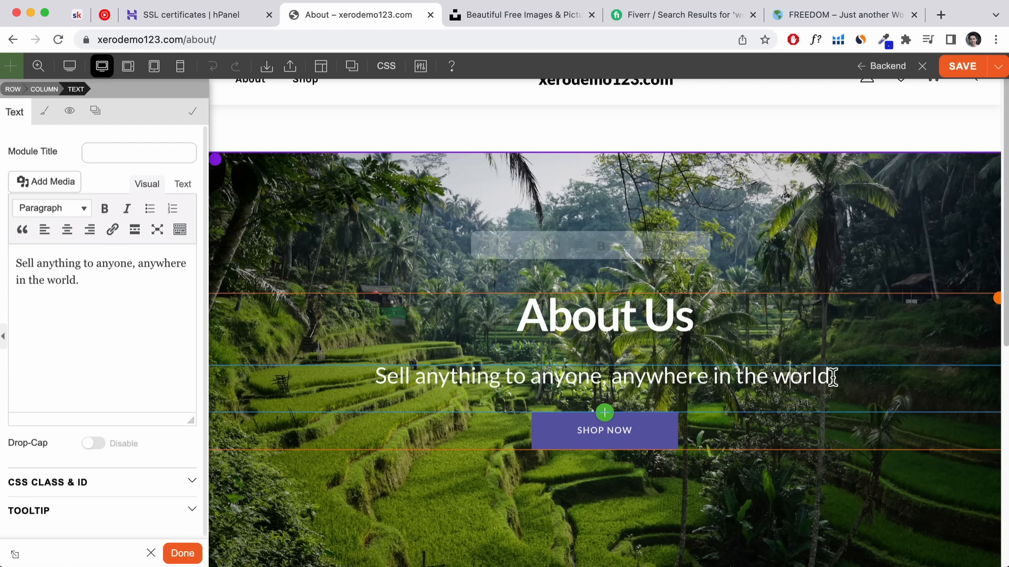
left_click_drag(836, 376, 372, 371)
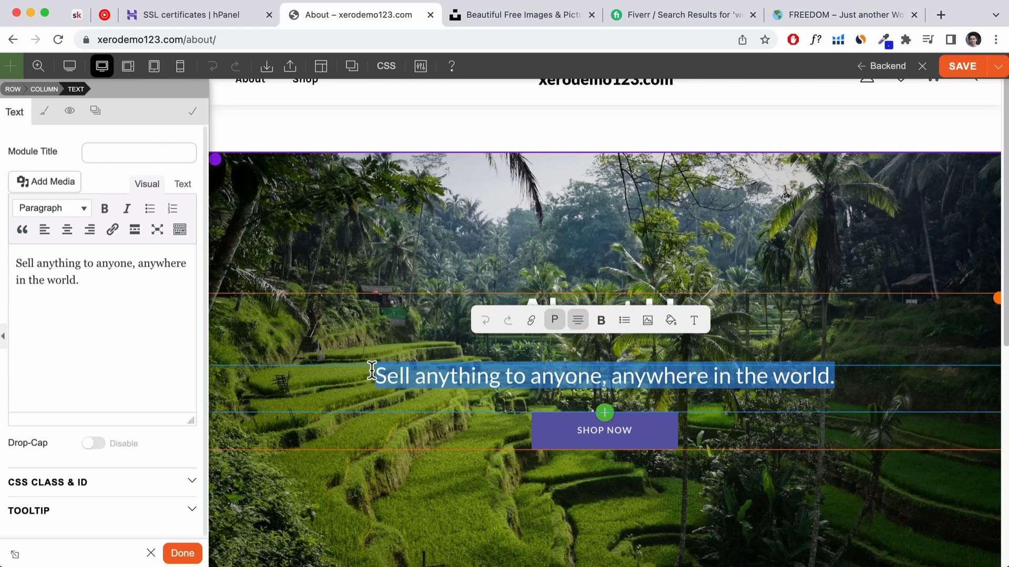
type("where we")
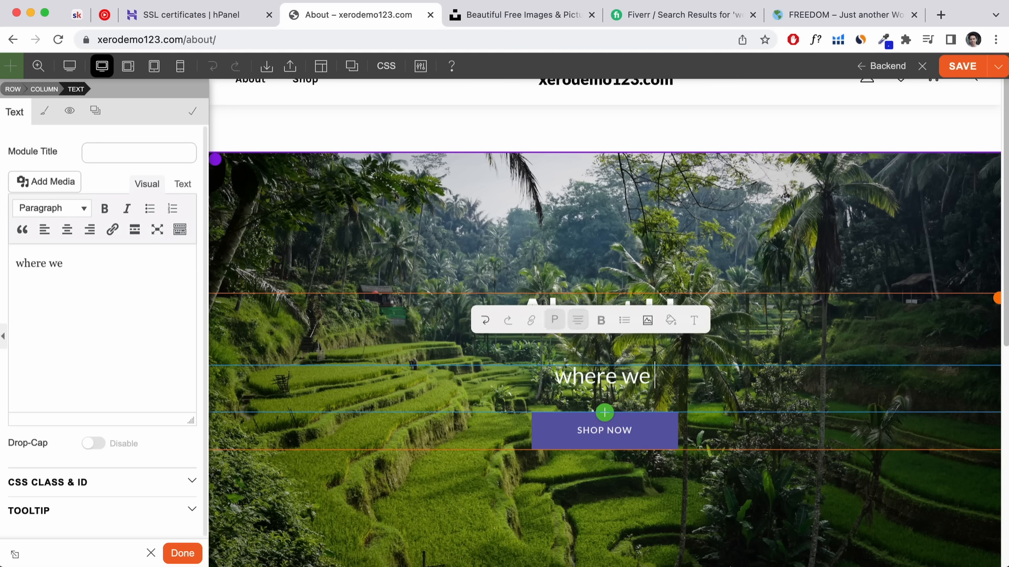
type(" started.")
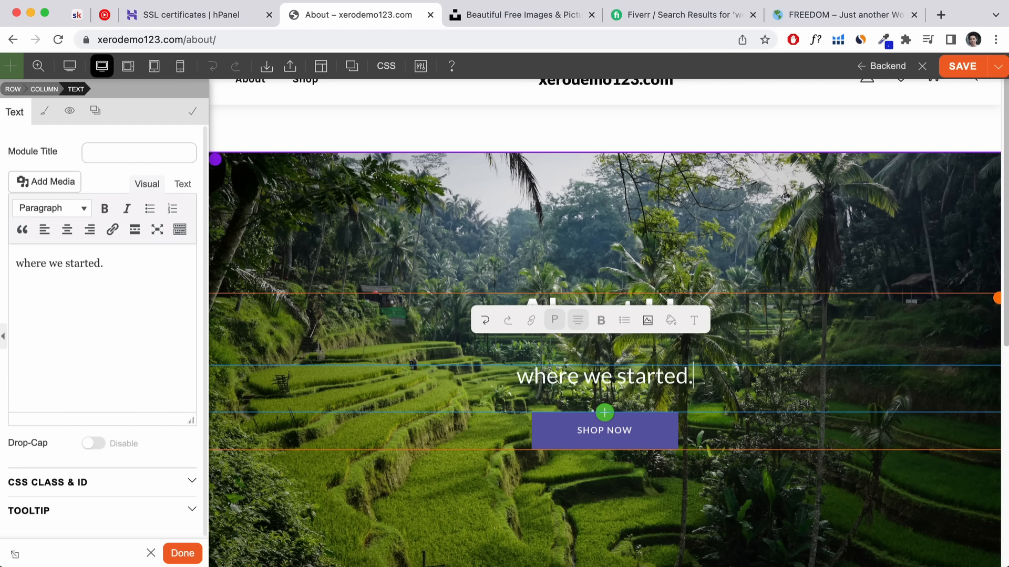
left_click(532, 378)
key("BackSpace")
type("W")
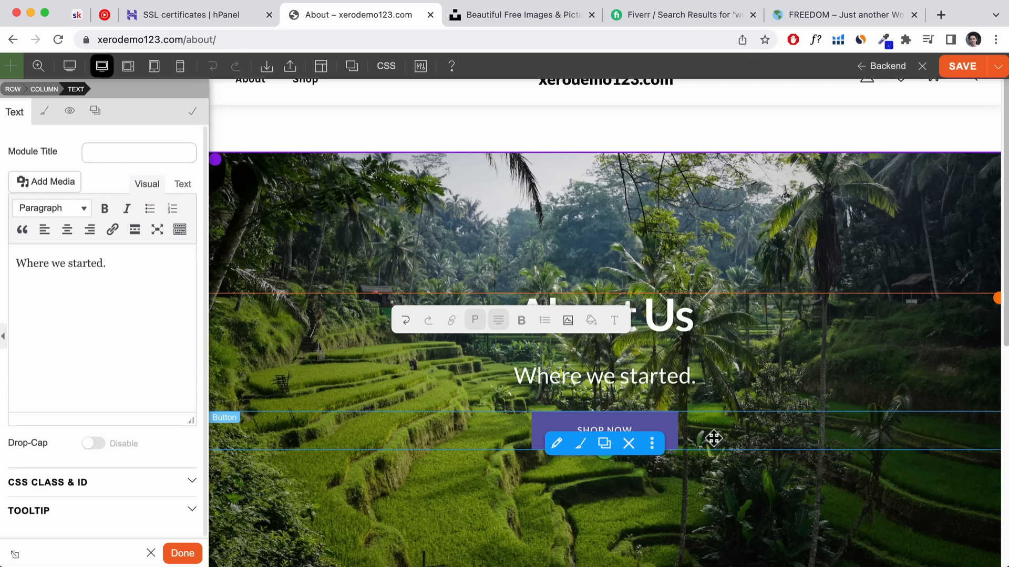
left_click(629, 444)
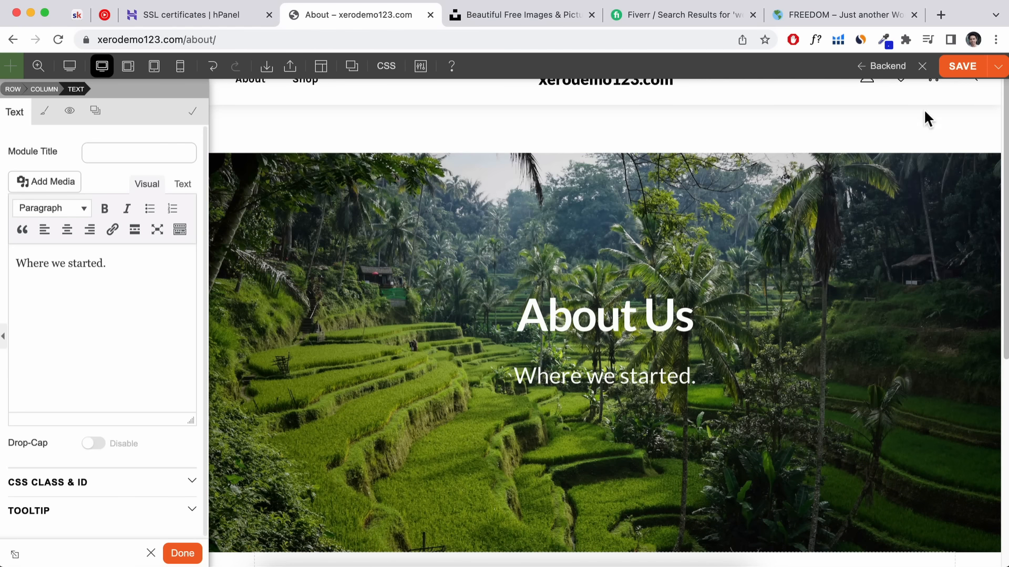
left_click(957, 67)
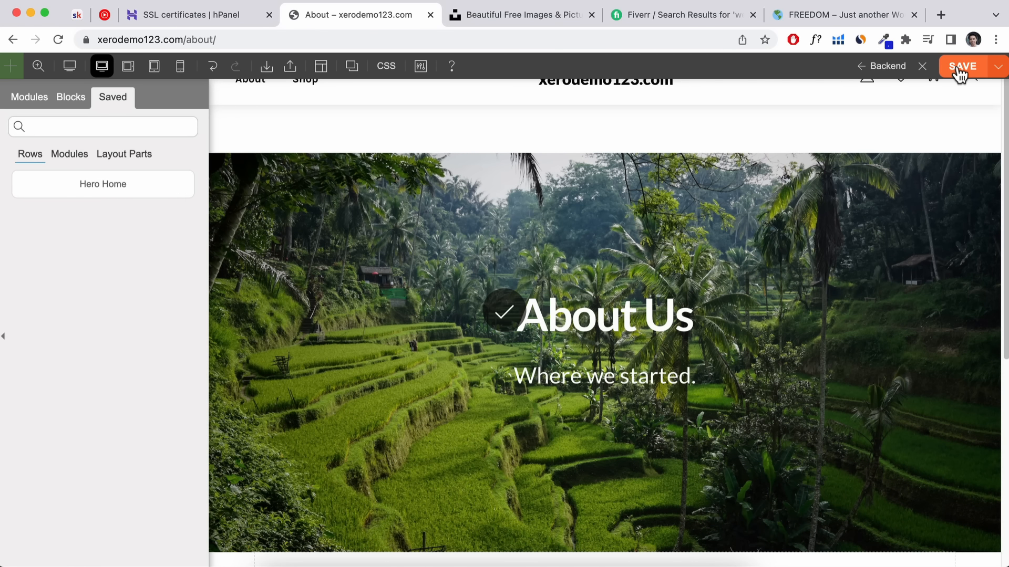
Give the About page the Fullwidth layout in the back-end editor, update it, and return to the front end.
left_click(890, 66)
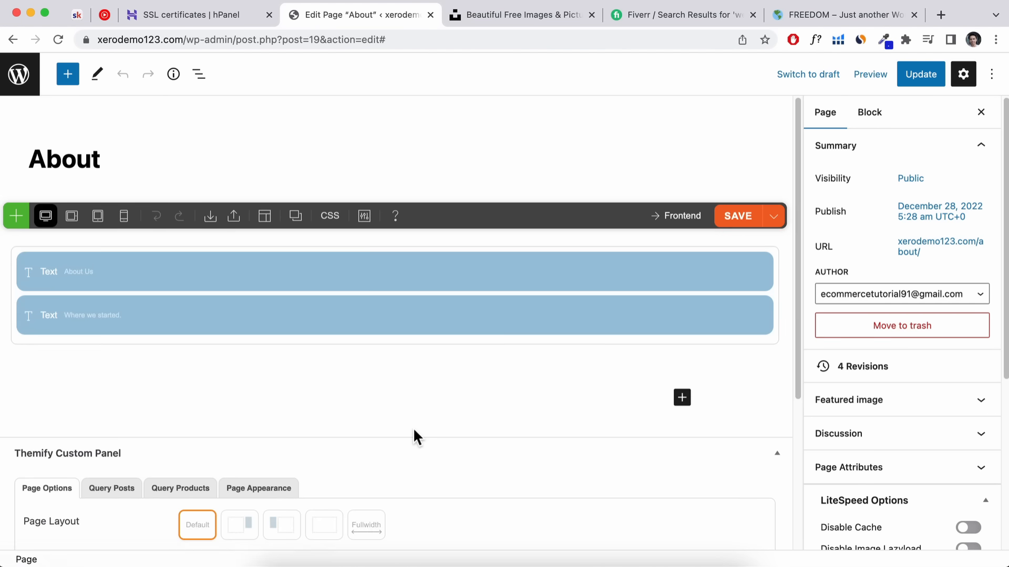
scroll(284, 384, "down", 2)
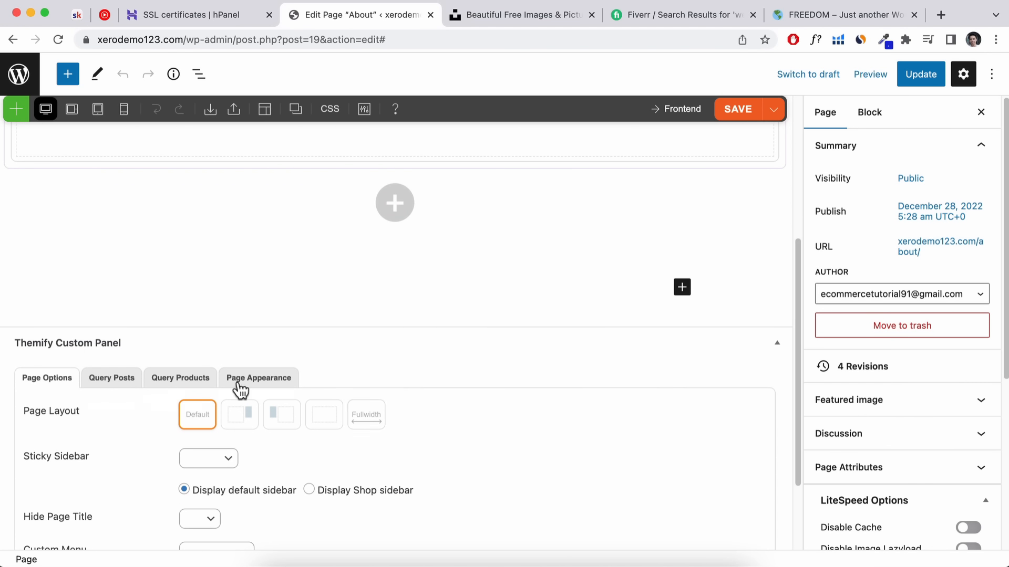
left_click(364, 423)
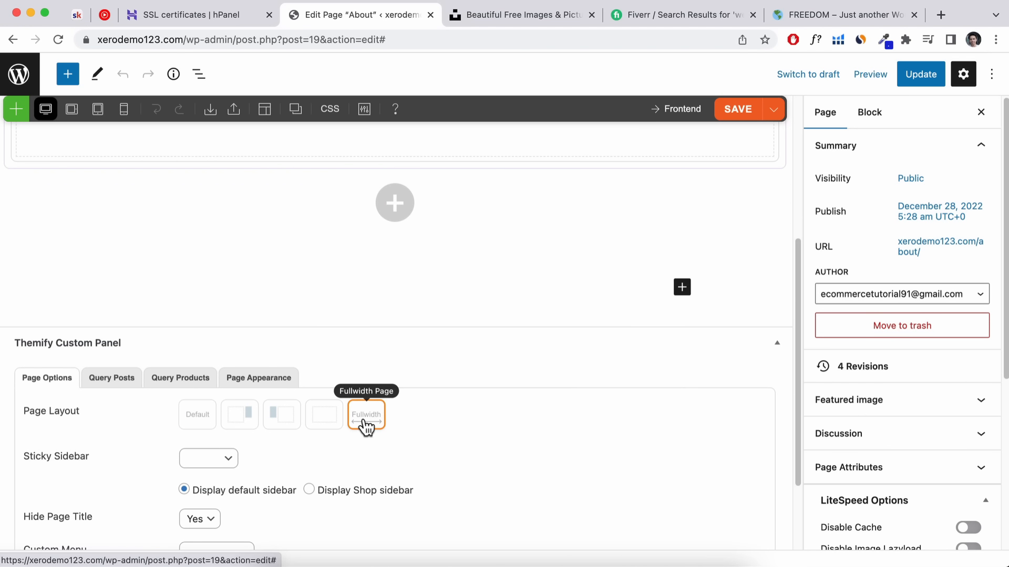
left_click(912, 77)
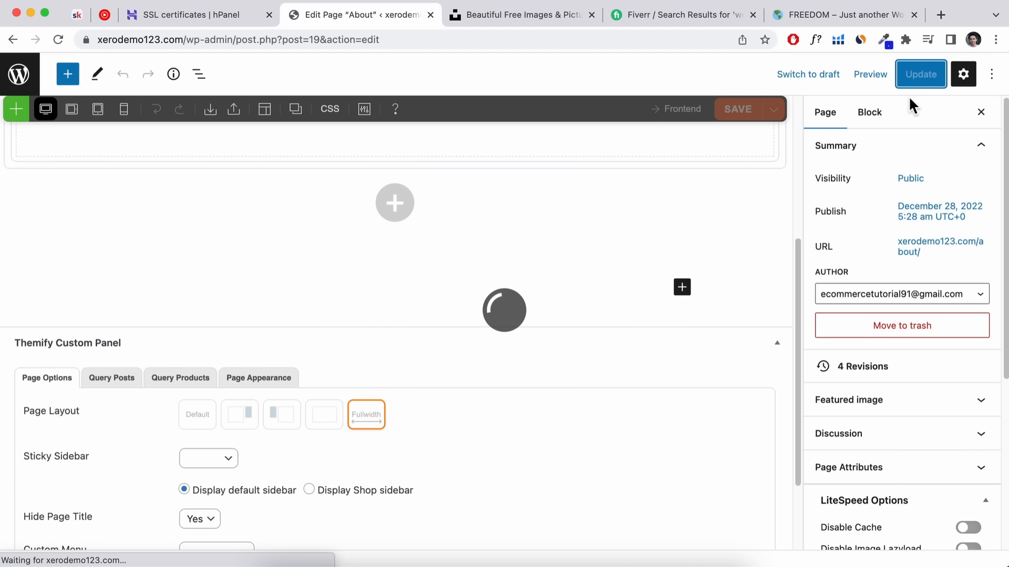
left_click(691, 112)
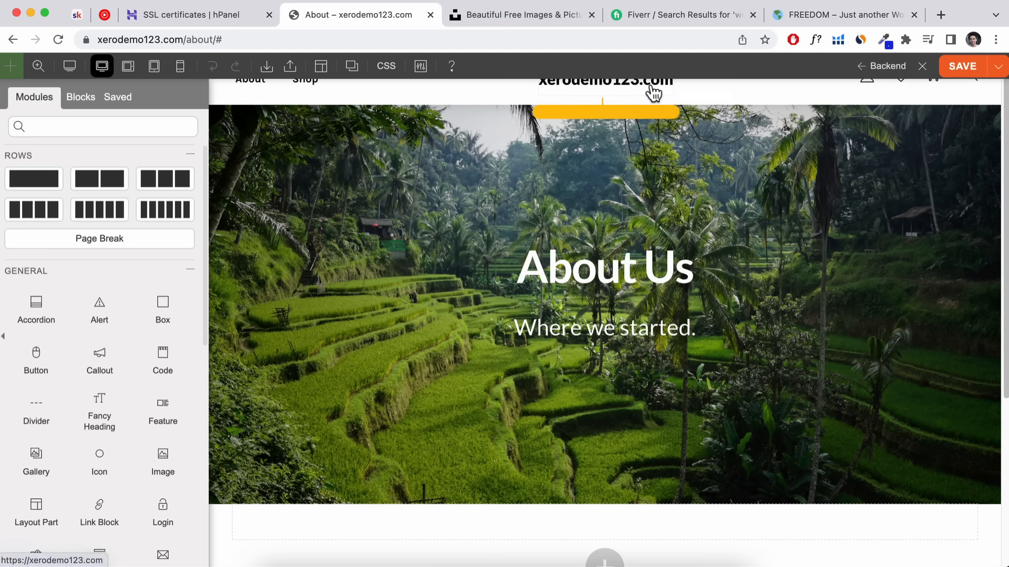
Start a new empty row below the rice-terrace hero.
left_click(923, 67)
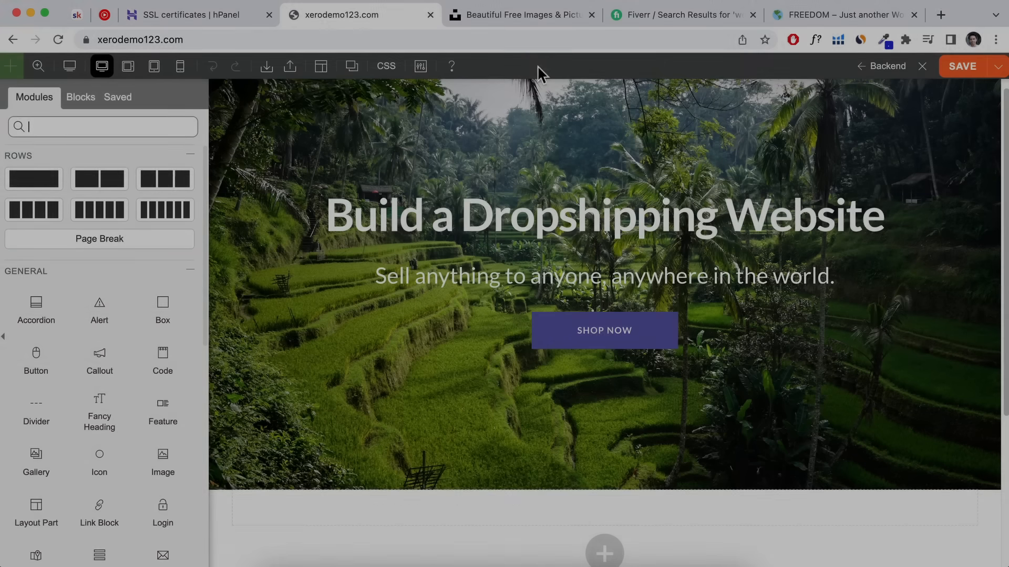
scroll(641, 269, "down", 5)
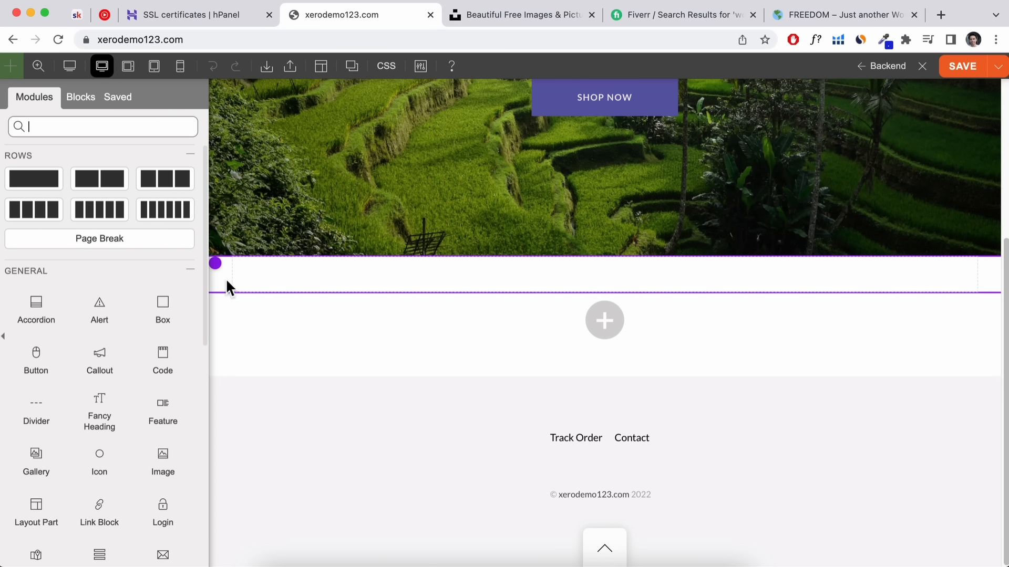
left_click(603, 322)
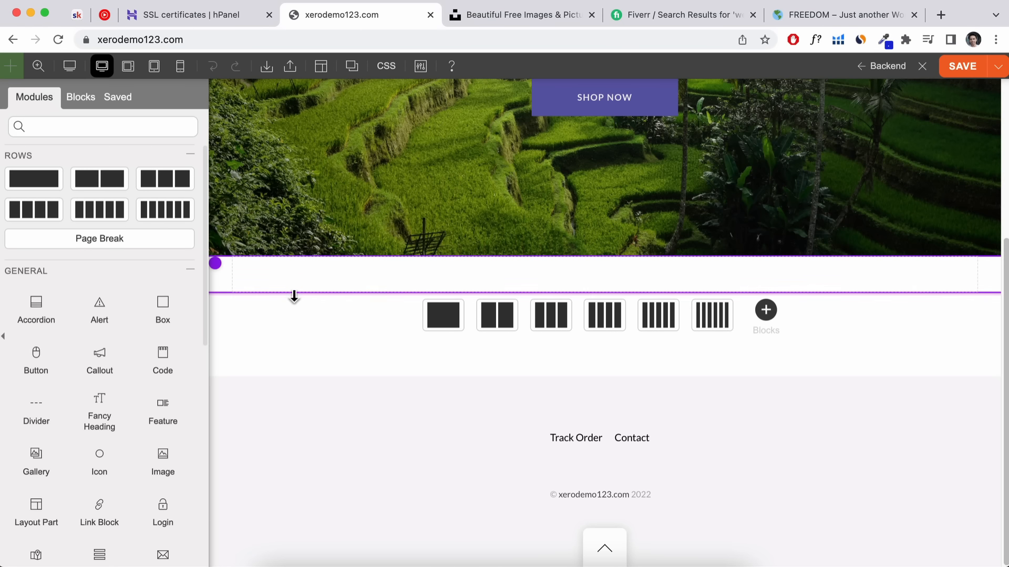
scroll(84, 374, "down", 1)
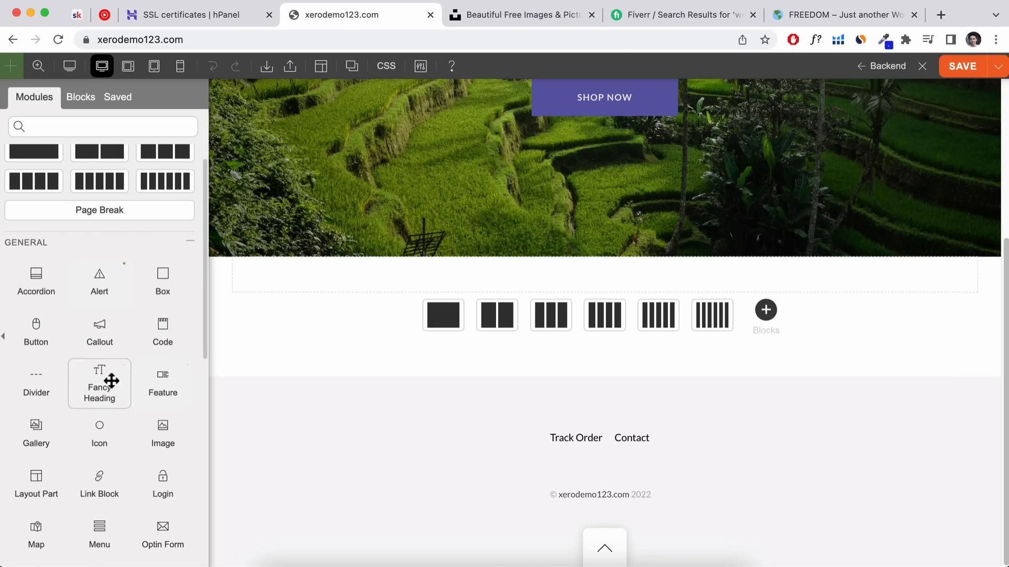
scroll(108, 381, "down", 10)
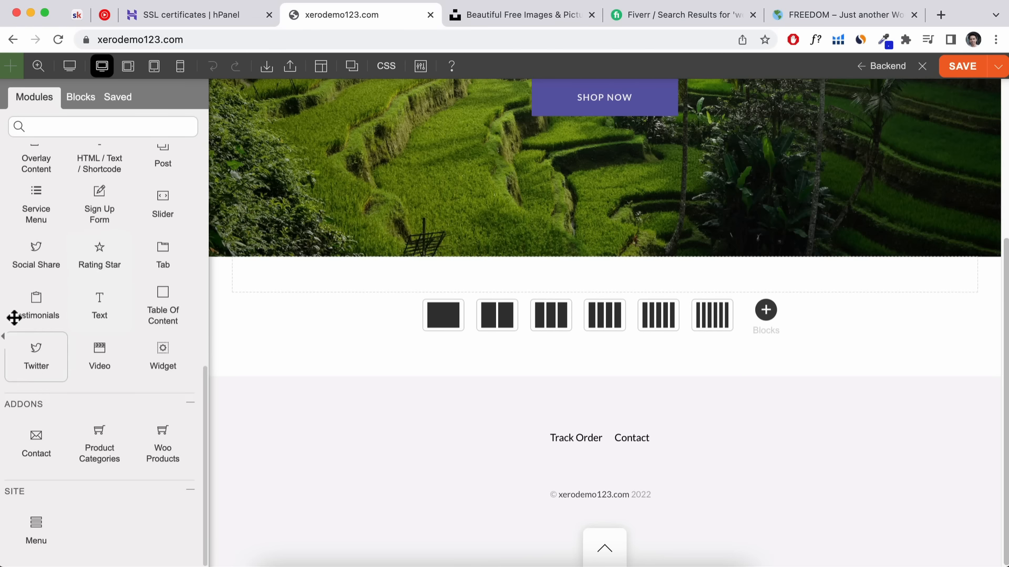
scroll(146, 316, "up", 10)
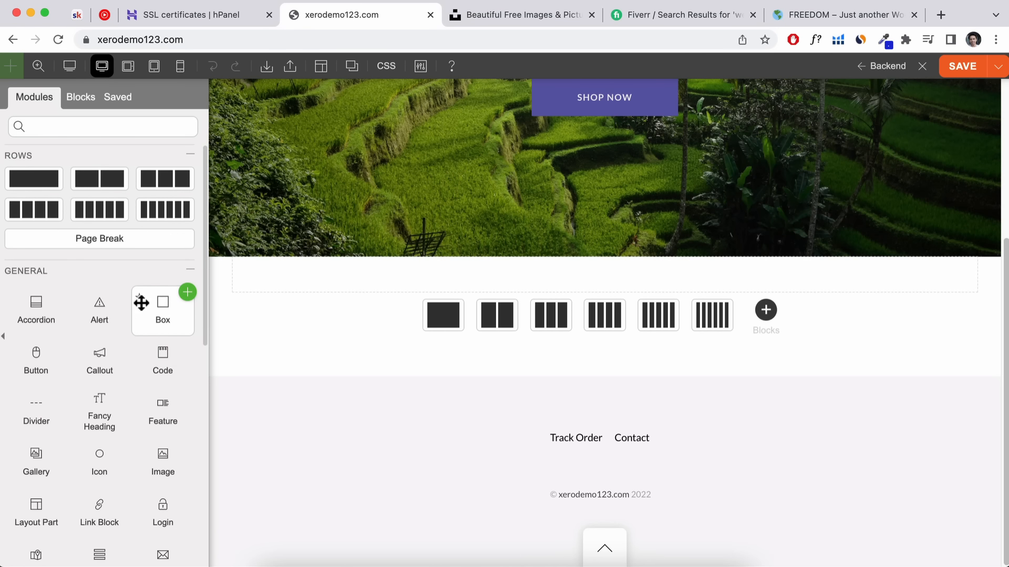
Search the premade Blocks library for 'test' to list testimonial layouts.
left_click(79, 97)
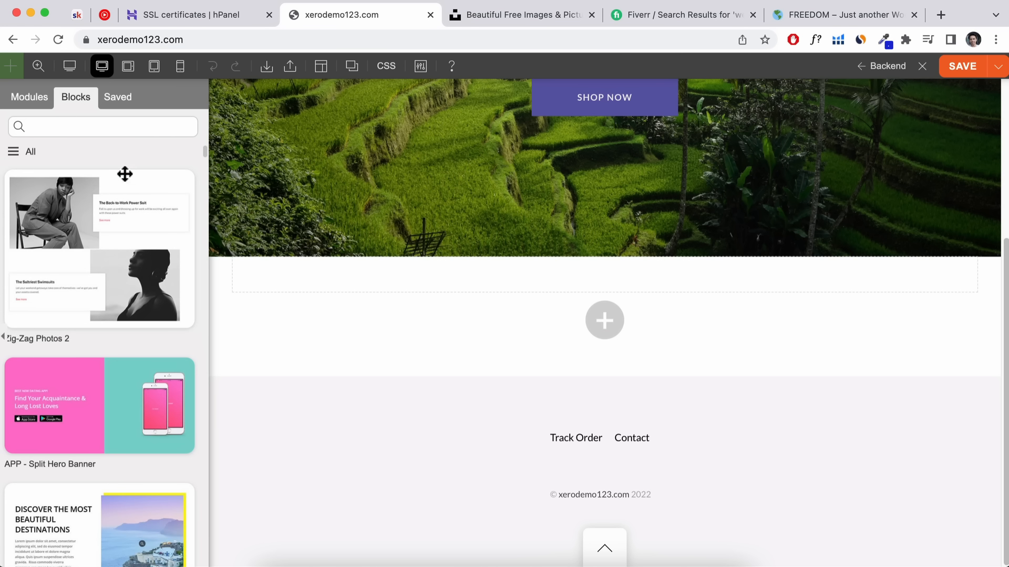
left_click(85, 127)
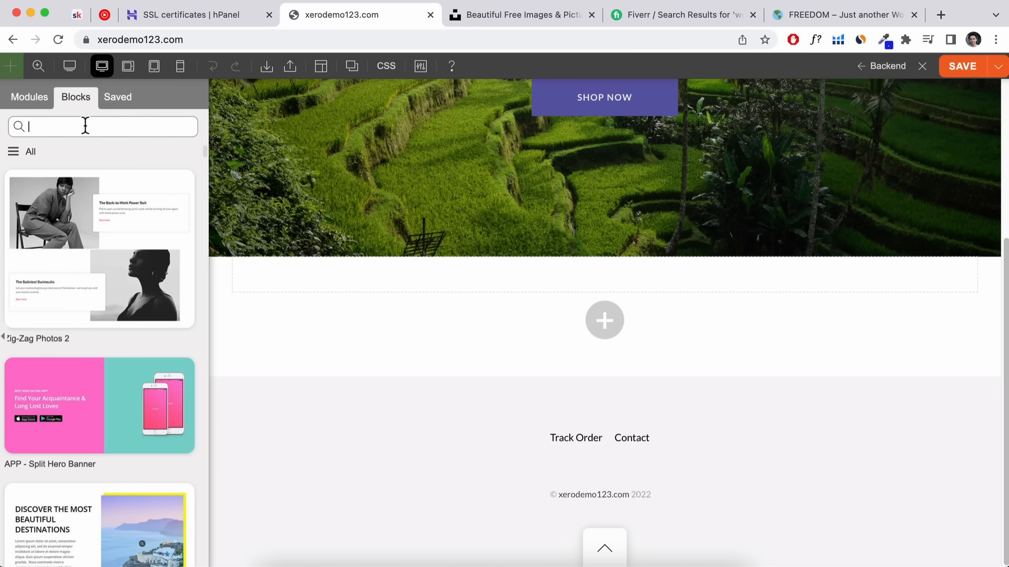
type("test")
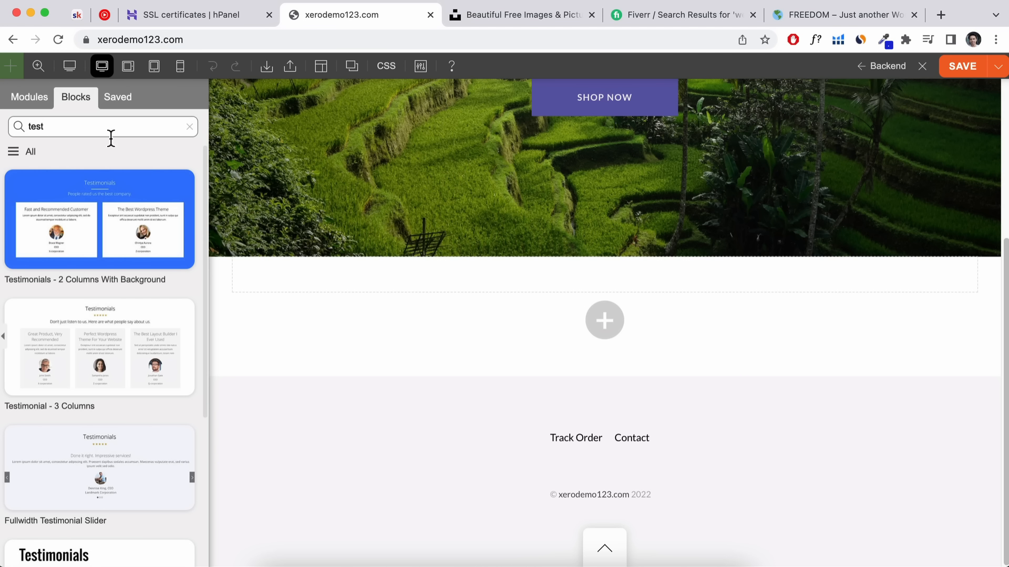
scroll(21, 303, "down", 1)
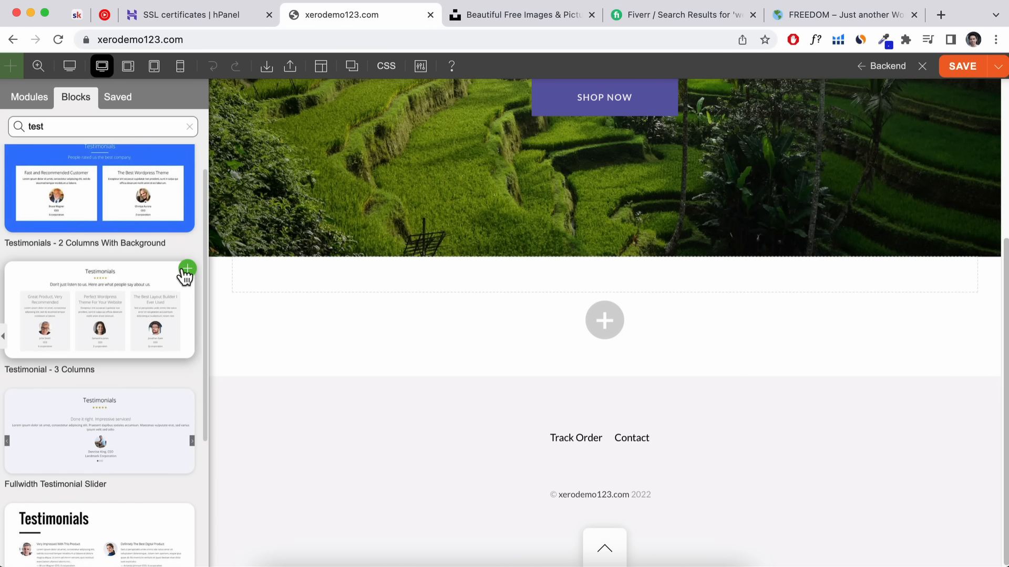
Add the 'Testimonial - 3 Columns' block below the hero, inspect its text and testimonials, then delete it.
left_click_drag(185, 275, 610, 330)
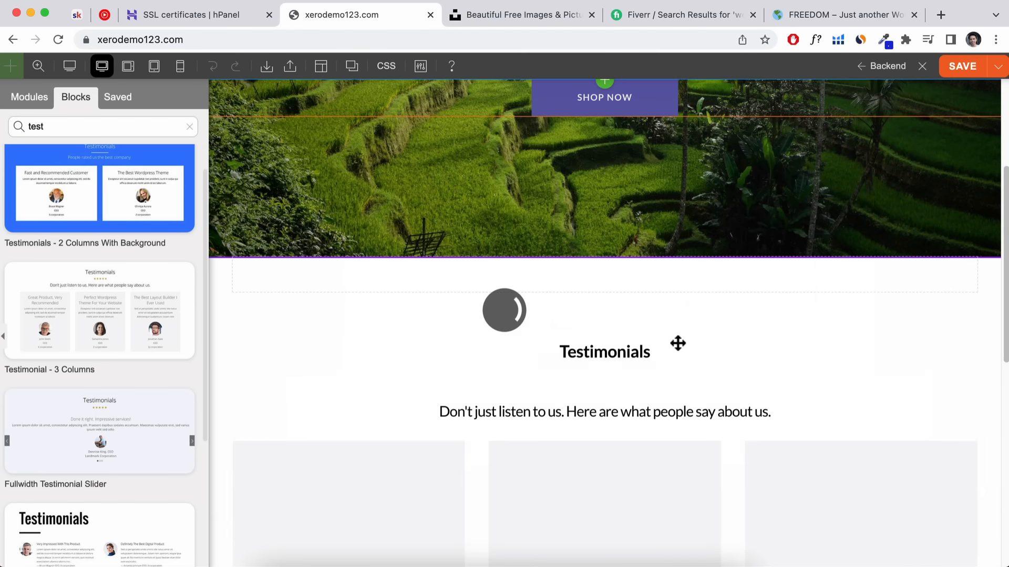
scroll(678, 342, "down", 9)
scroll(653, 190, "up", 7)
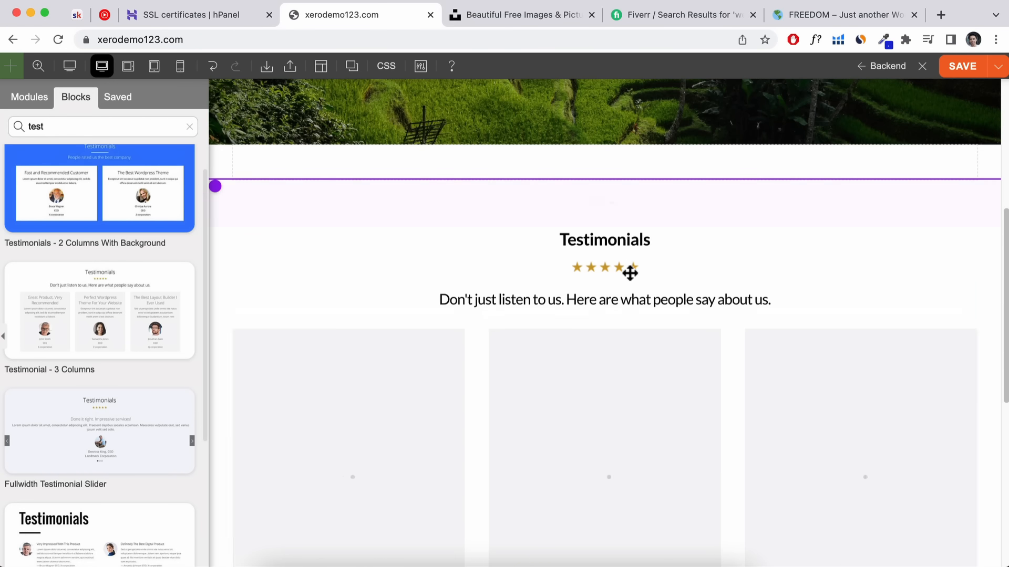
left_click(678, 242)
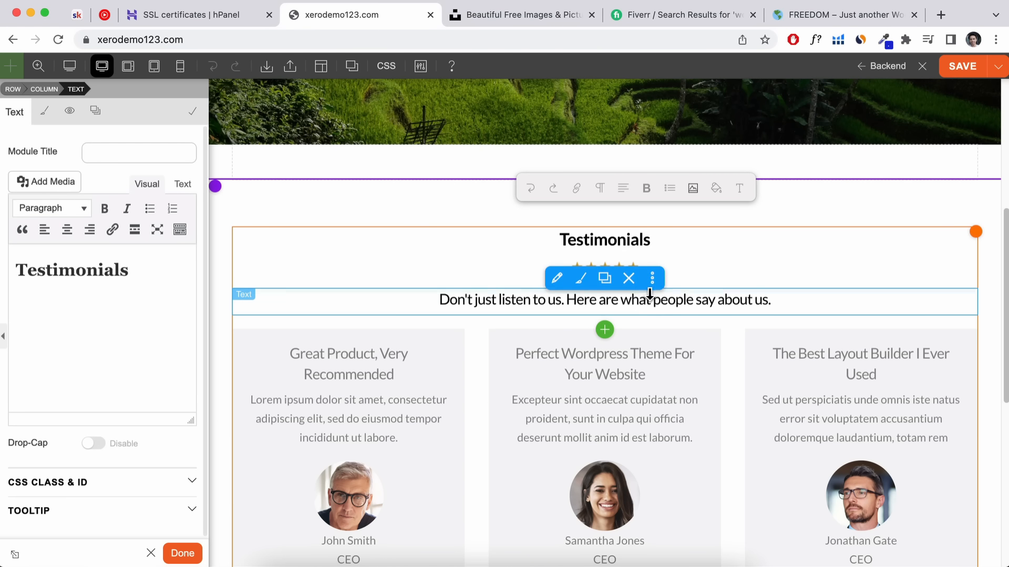
scroll(650, 295, "down", 3)
left_click(383, 265)
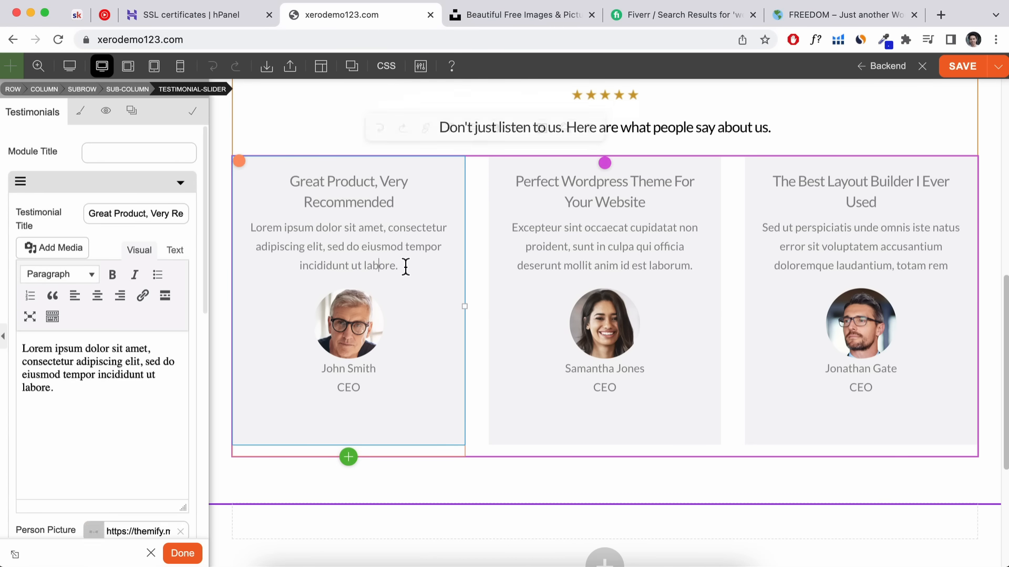
left_click_drag(398, 266, 251, 229)
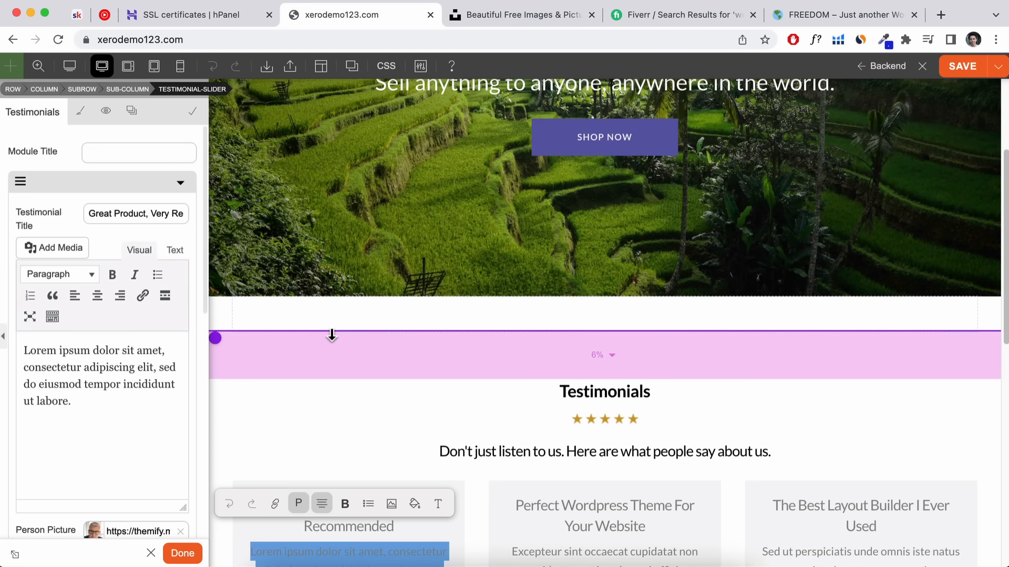
left_click(317, 344)
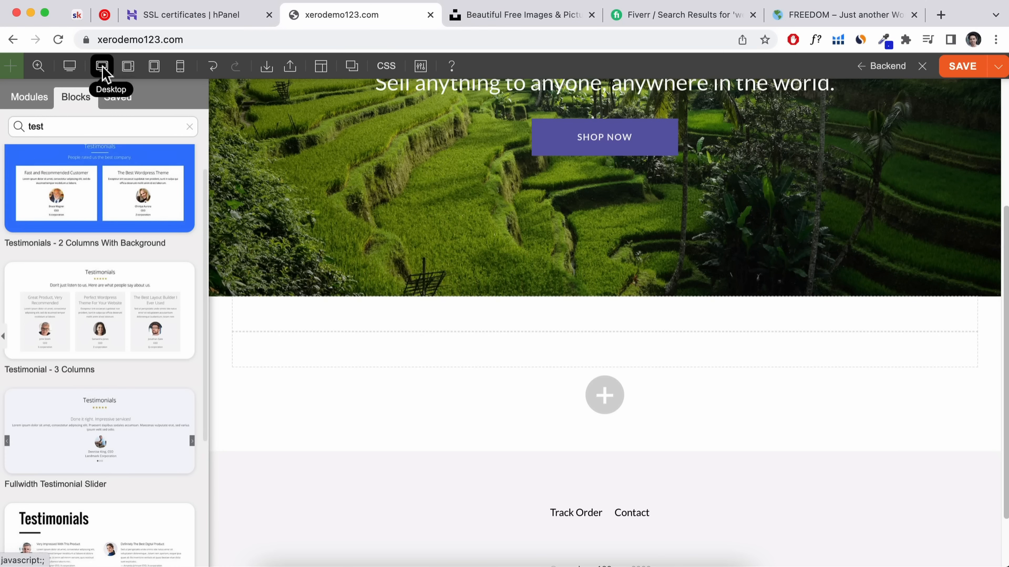
Preview the home page at Tablet Landscape and Tablet Portrait widths.
left_click(128, 67)
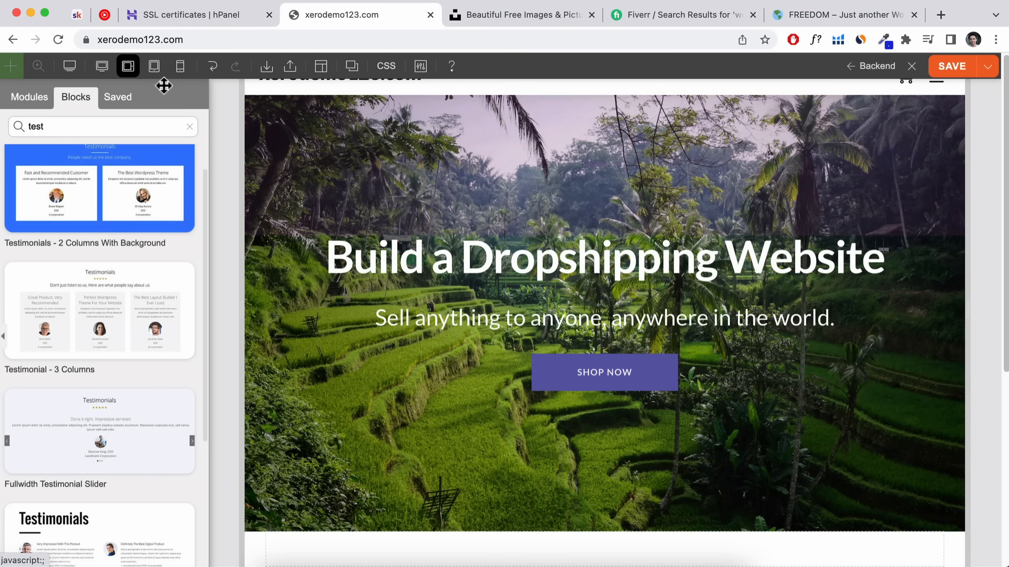
left_click(156, 69)
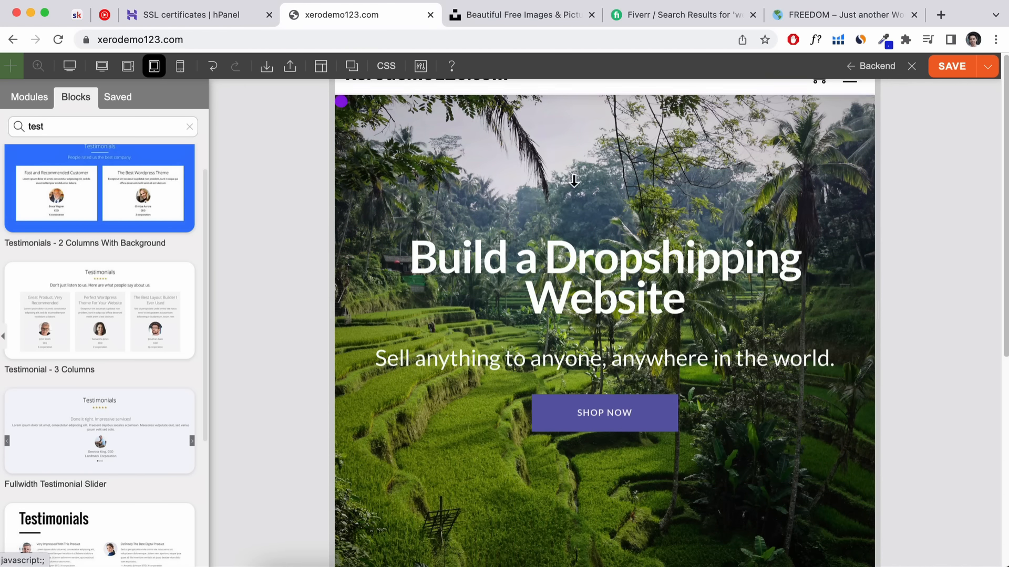
scroll(572, 379, "down", 4)
scroll(575, 386, "up", 4)
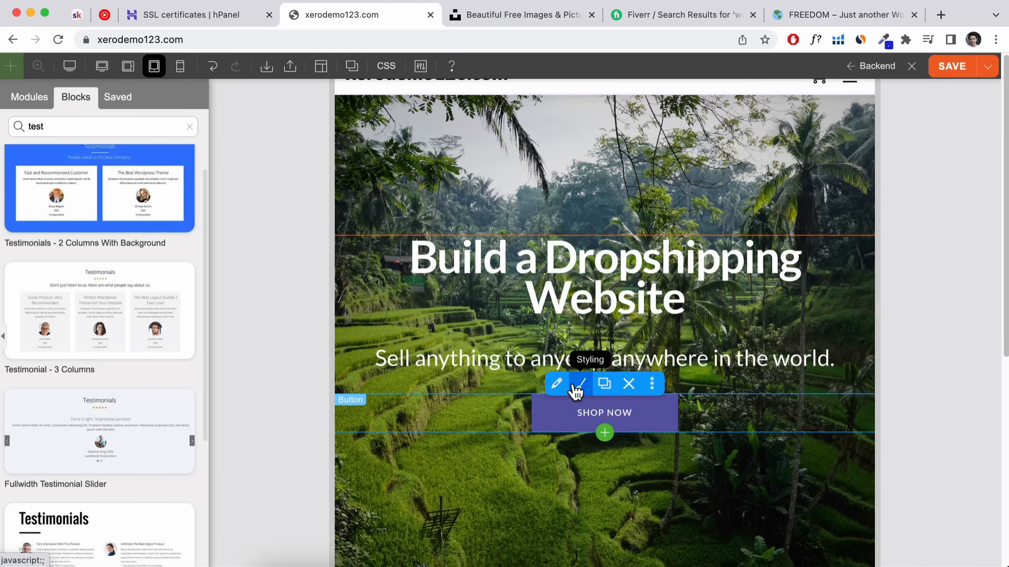
In Mobile preview, reduce the hero's padding to about 152 px top and 150 px bottom.
left_click(177, 72)
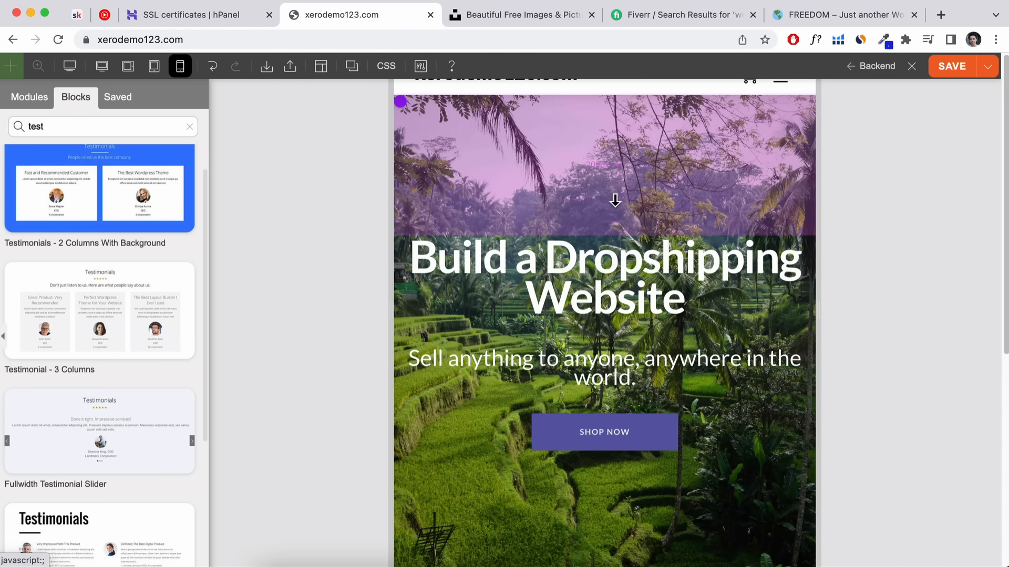
scroll(732, 295, "down", 10)
scroll(730, 295, "up", 10)
left_click_drag(642, 174, 647, 168)
left_click_drag(727, 449, 729, 437)
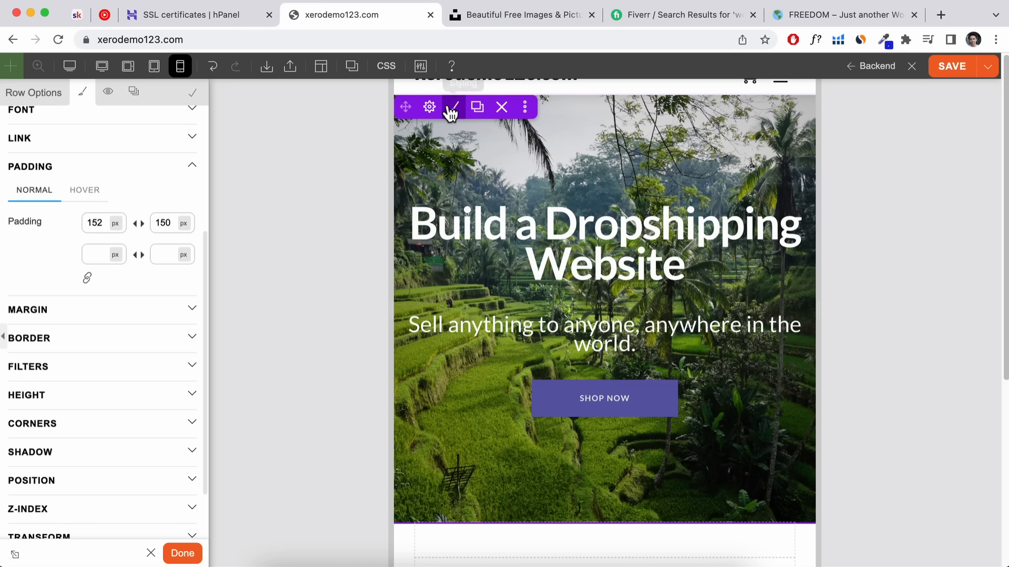
Review the hero row's background (rice-terrace image, Fullcover, centred), comparing wider and mobile previews.
left_click(455, 110)
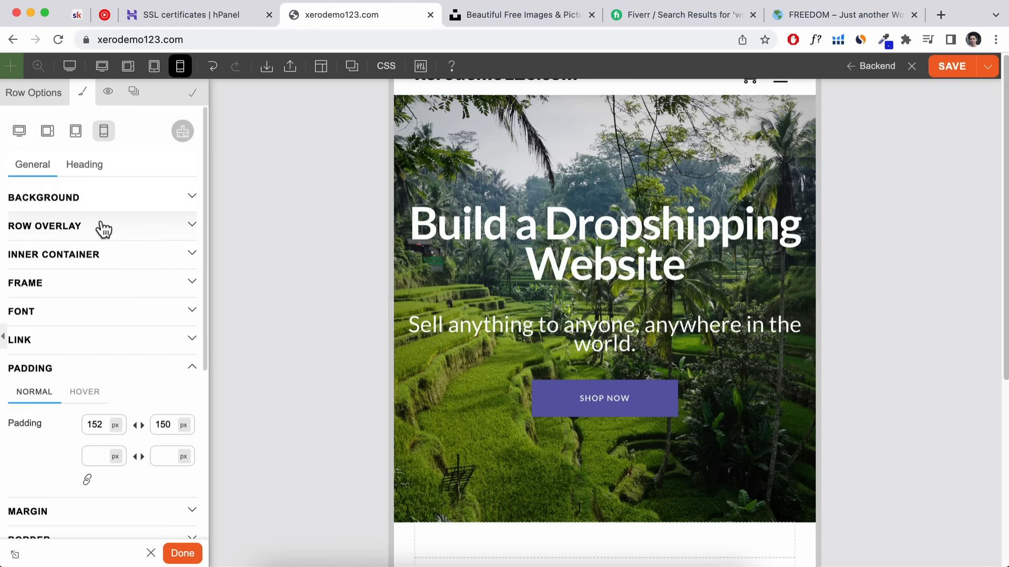
left_click(105, 198)
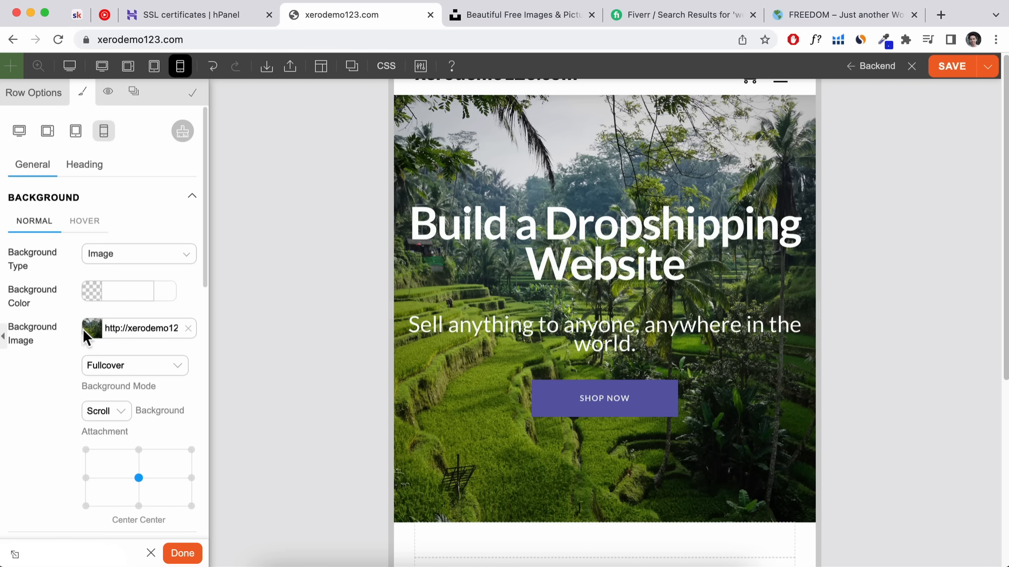
left_click(103, 65)
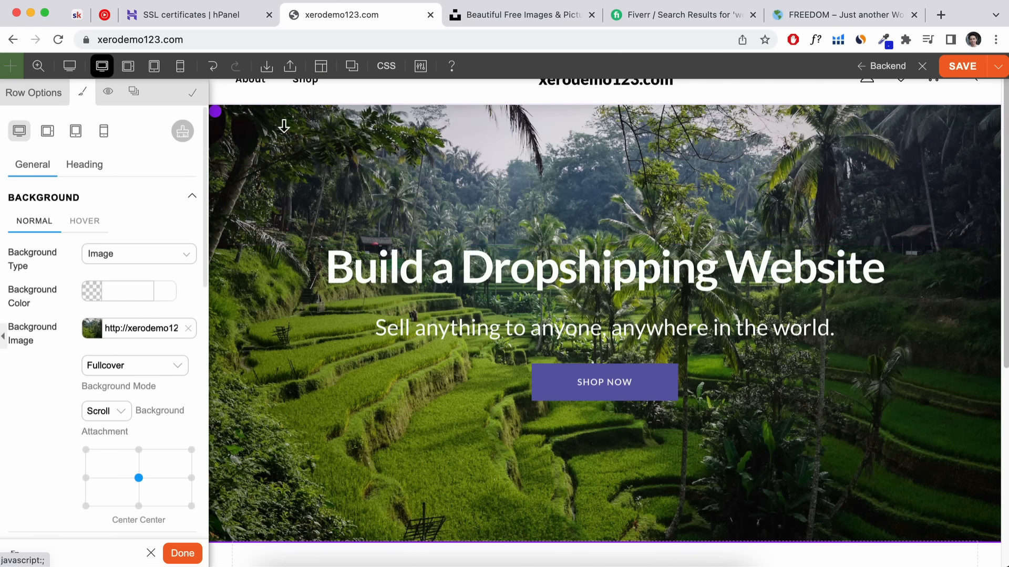
left_click(180, 66)
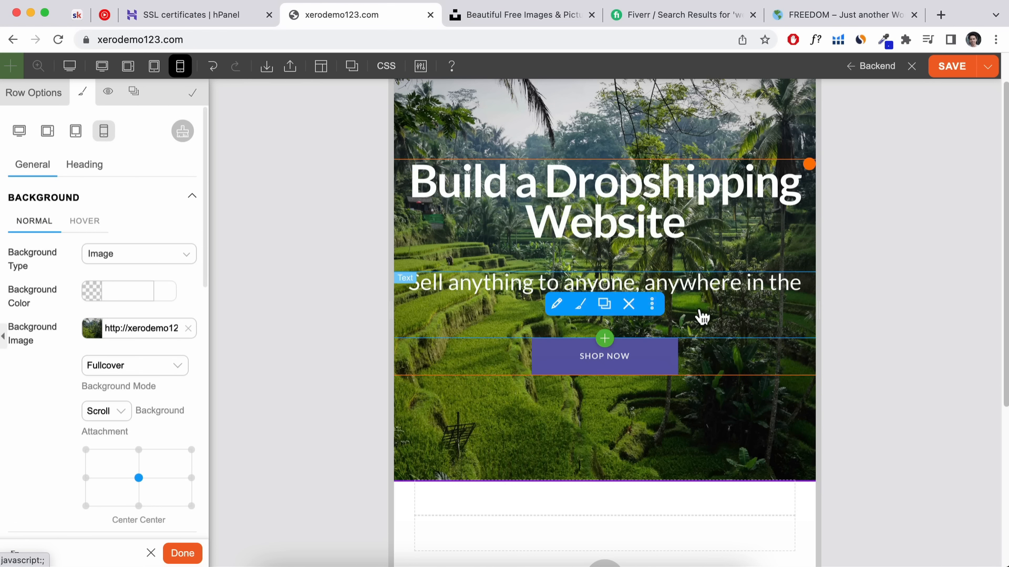
Keep the subtitle visible on Mobile after toggling its visibility, then save the home page.
left_click(653, 305)
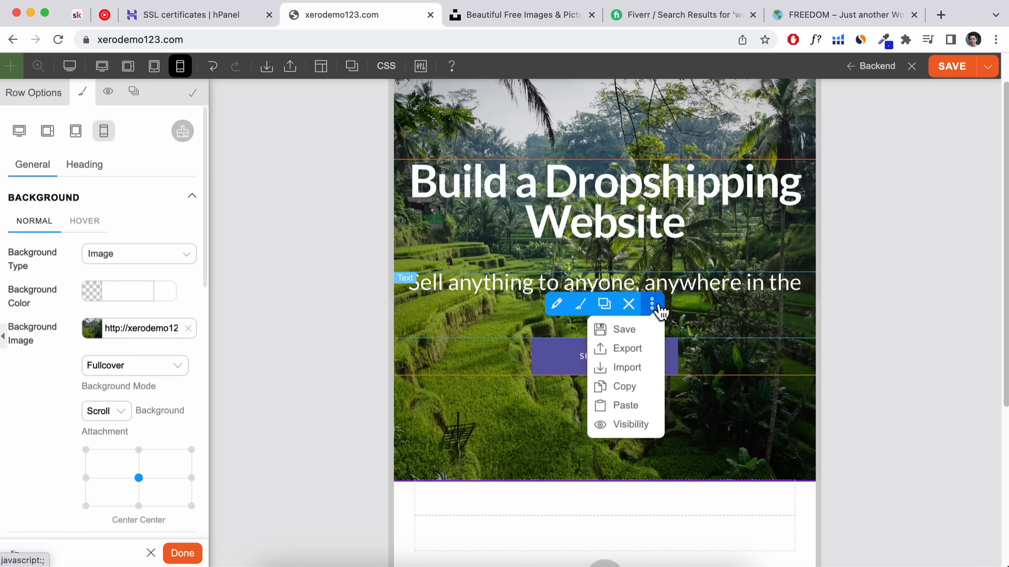
left_click(634, 424)
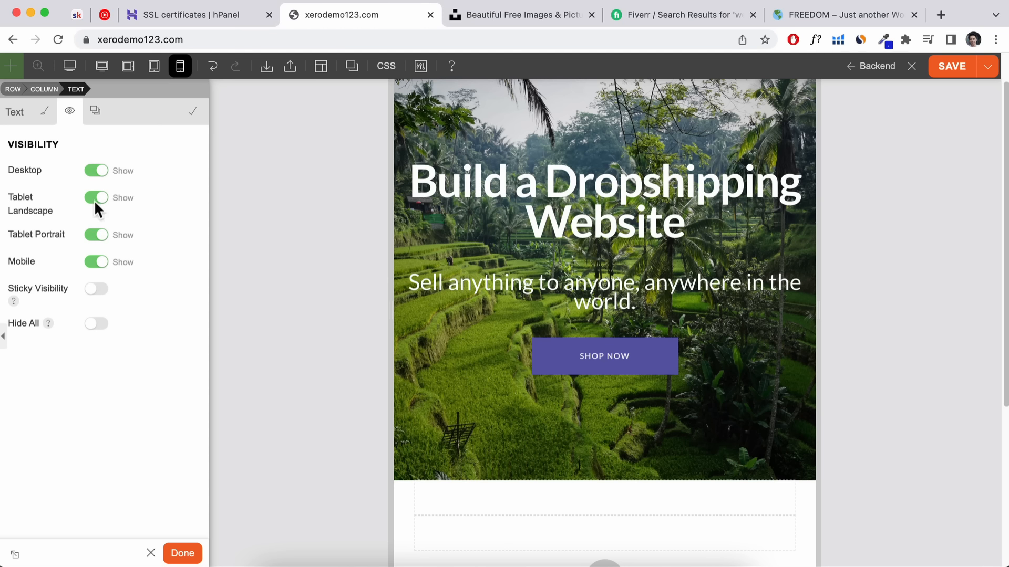
left_click(102, 268)
left_click(96, 267)
left_click(952, 64)
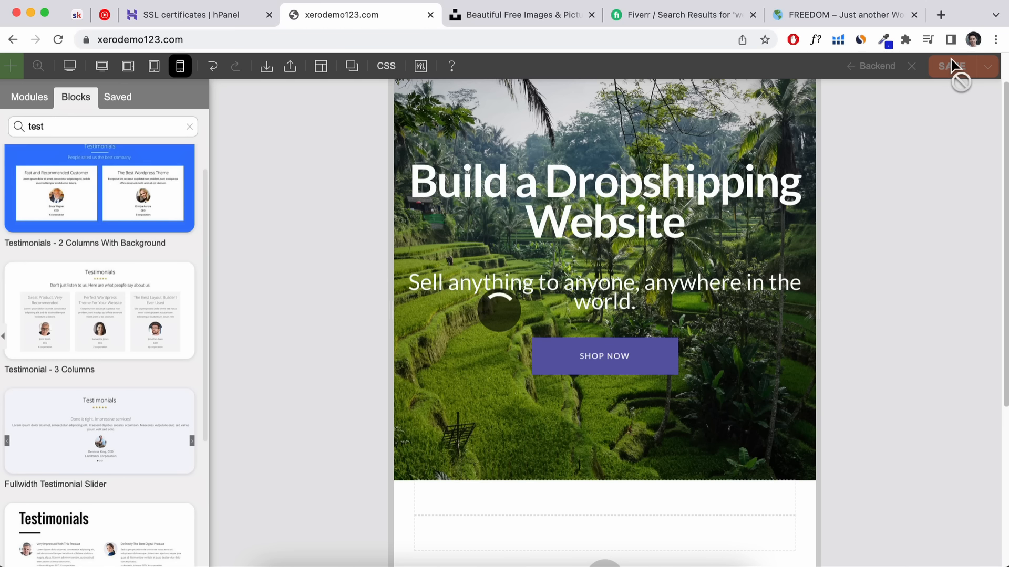
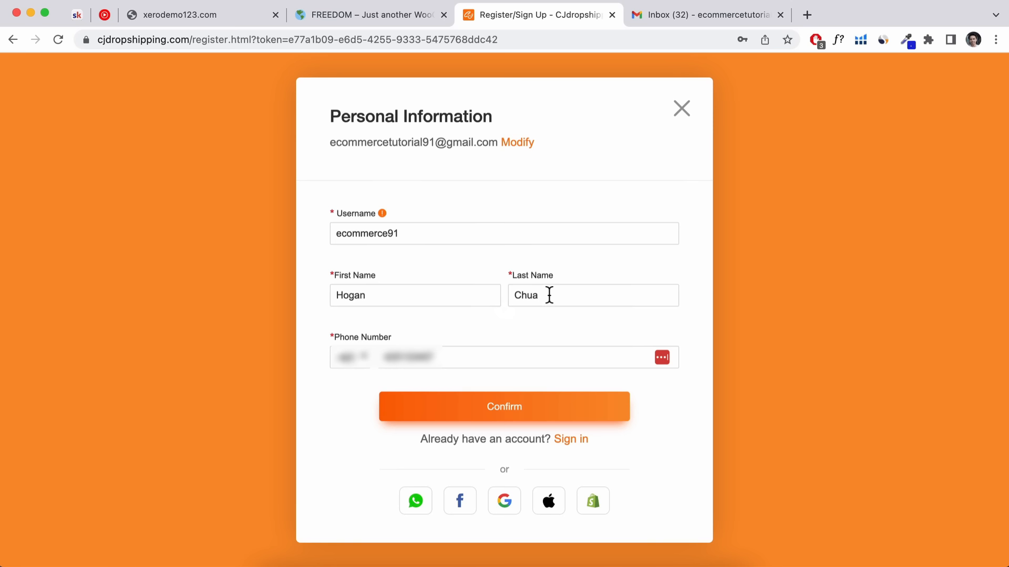
Confirm the registration details, then answer WooCommerce as the platform and 0 daily orders.
left_click(484, 405)
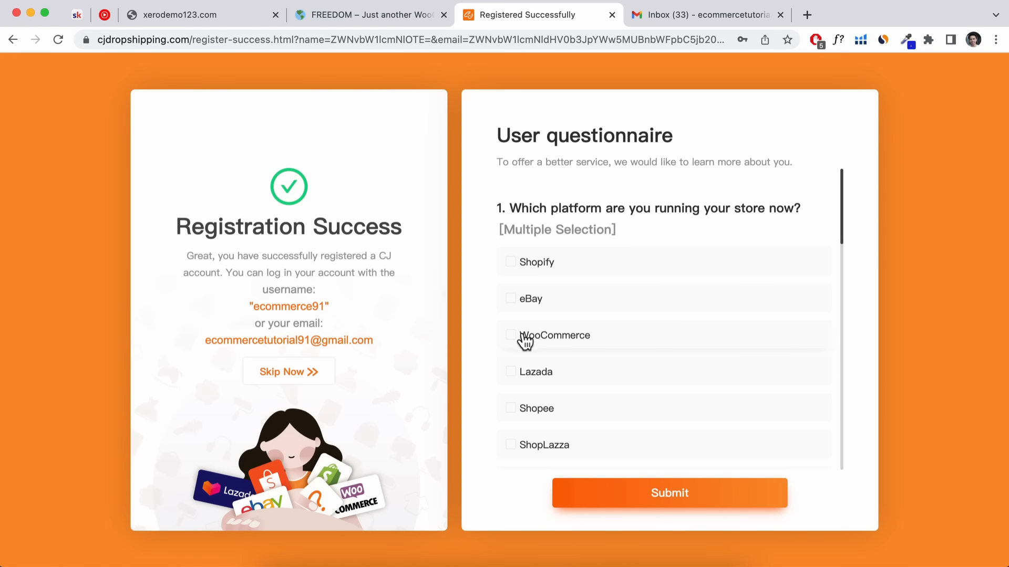
left_click(514, 336)
scroll(668, 313, "down", 3)
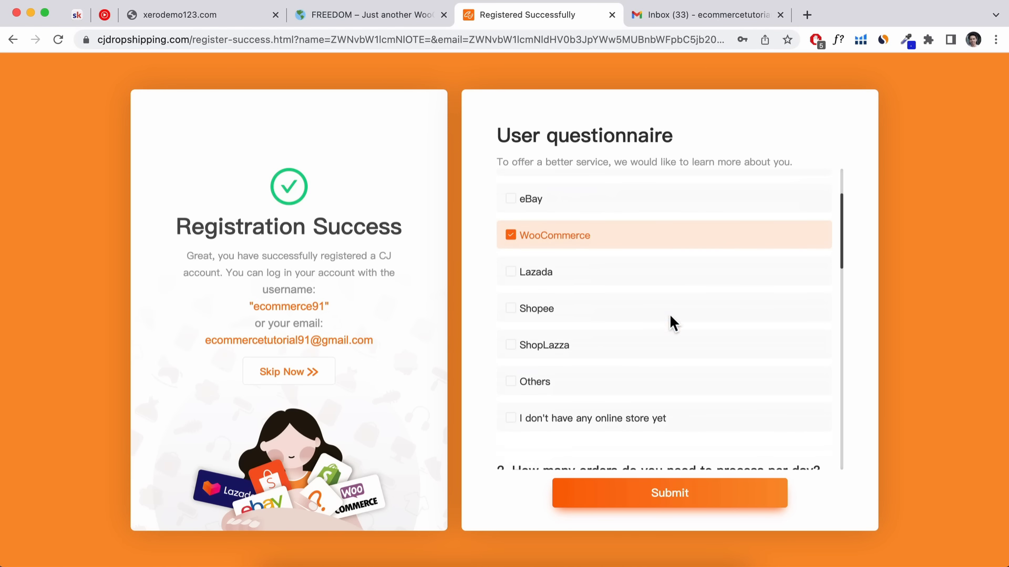
scroll(671, 321, "down", 2)
scroll(671, 321, "down", 2)
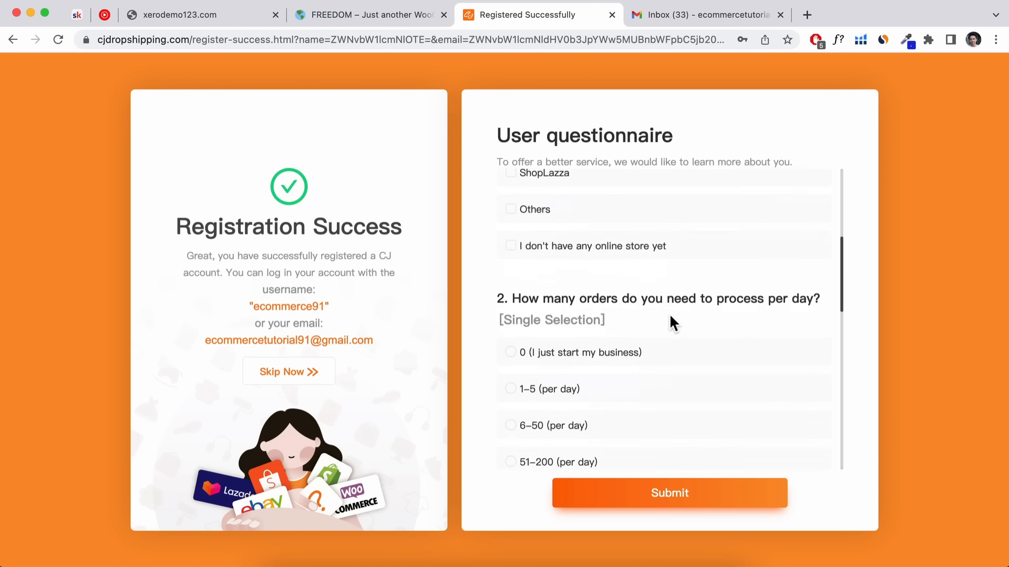
scroll(669, 322, "down", 1)
scroll(668, 322, "down", 1)
left_click(558, 218)
Choose the Phones & Accessories and Consumer Electronics categories and submit the questionnaire.
scroll(649, 323, "down", 5)
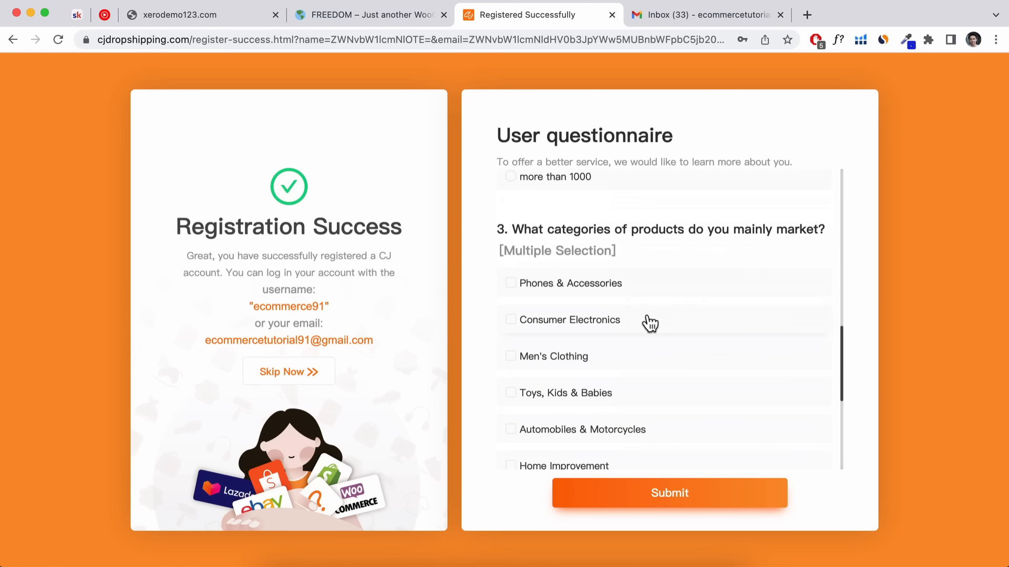
scroll(660, 263, "down", 1)
left_click(604, 223)
left_click(603, 261)
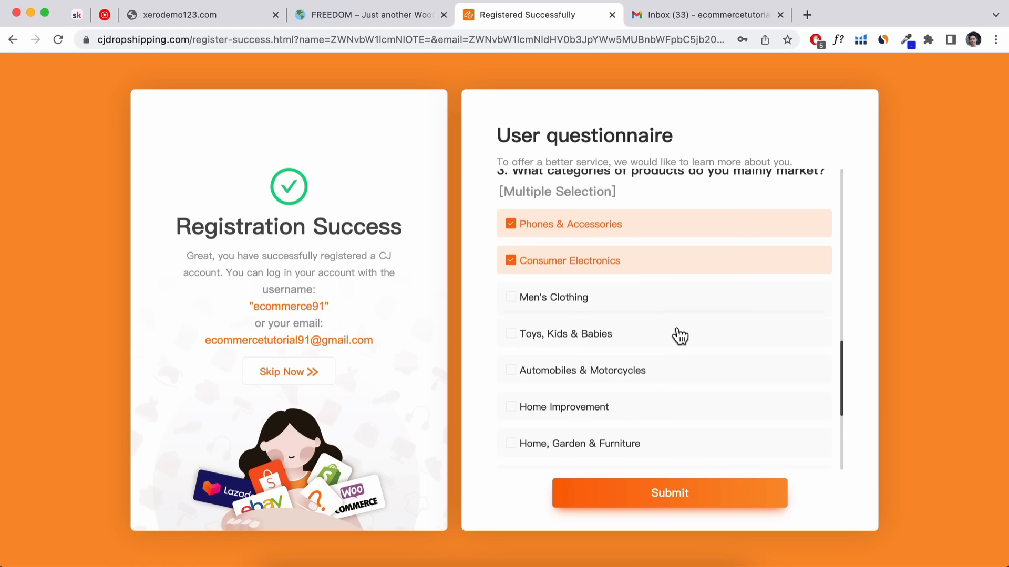
scroll(680, 338, "down", 5)
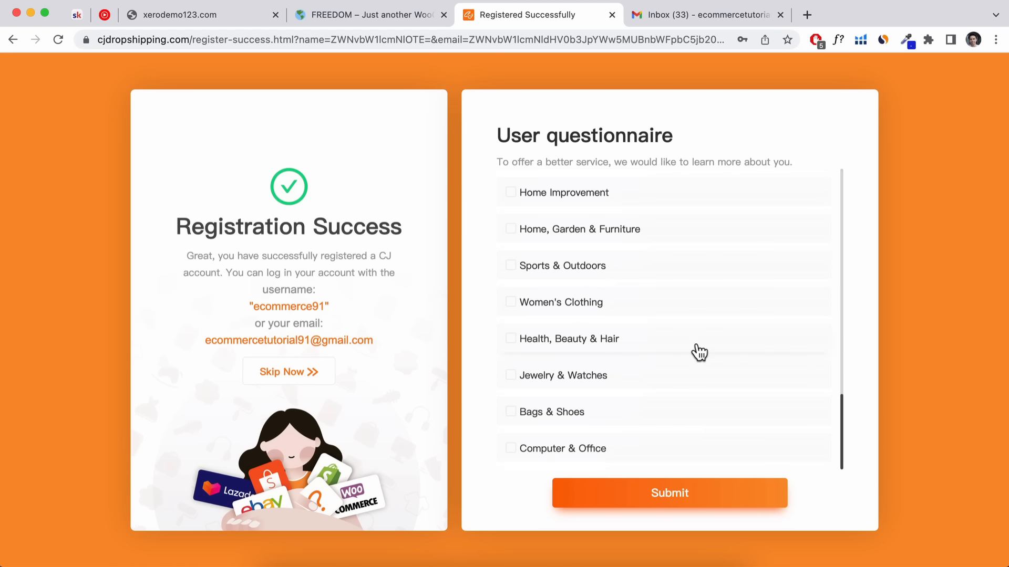
left_click(713, 497)
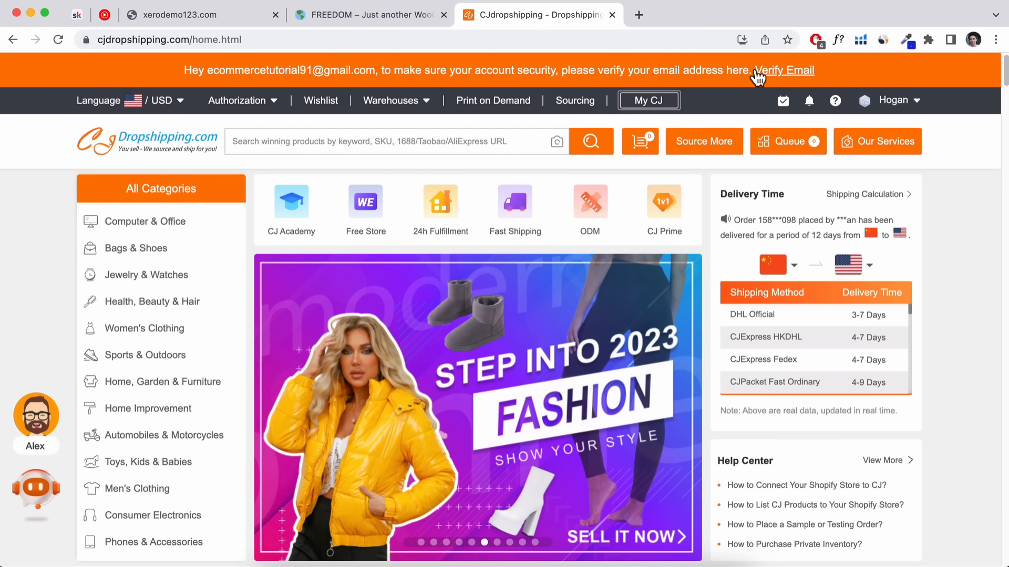
Request an email verification code from the Email Security Verification page.
left_click(790, 73)
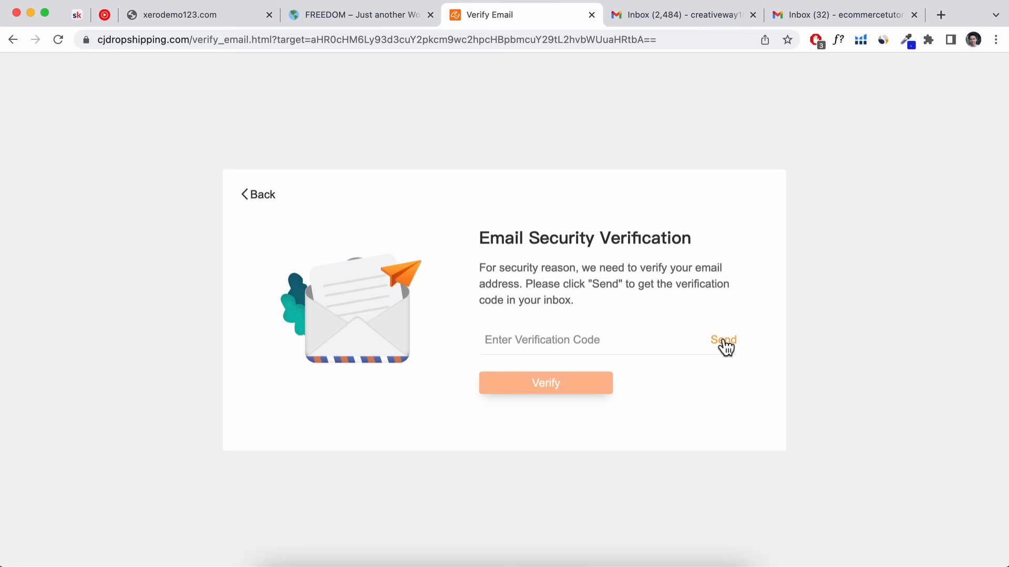
left_click(724, 341)
left_click(558, 310)
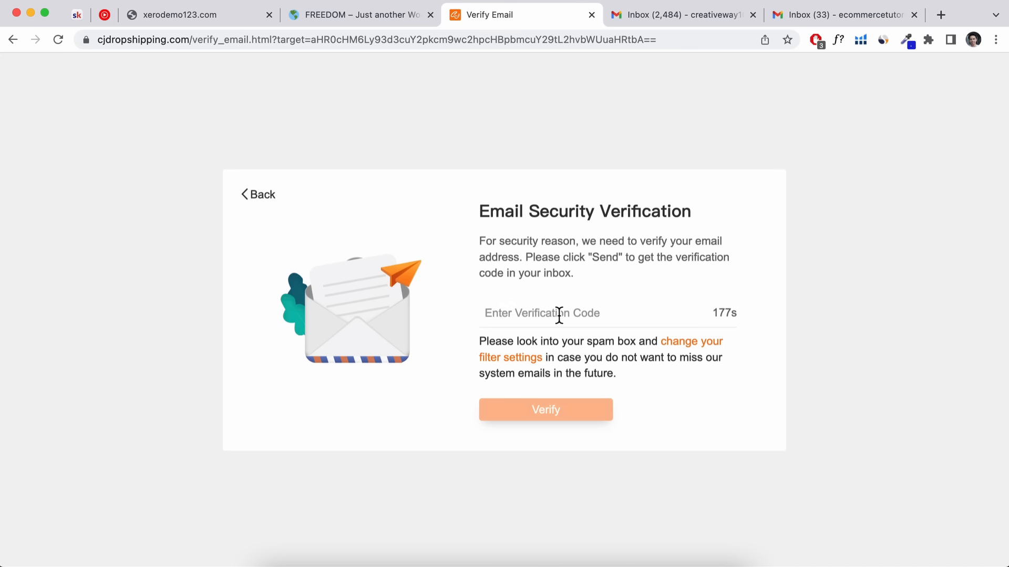
Copy the verification code from the CJ Dropshipping email in Gmail.
left_click(795, 17)
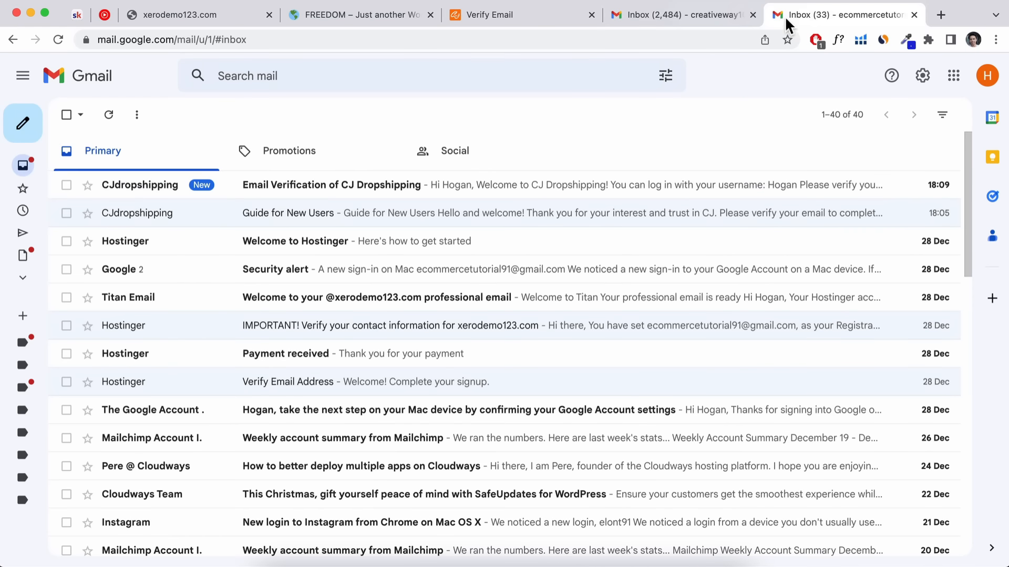
left_click(159, 193)
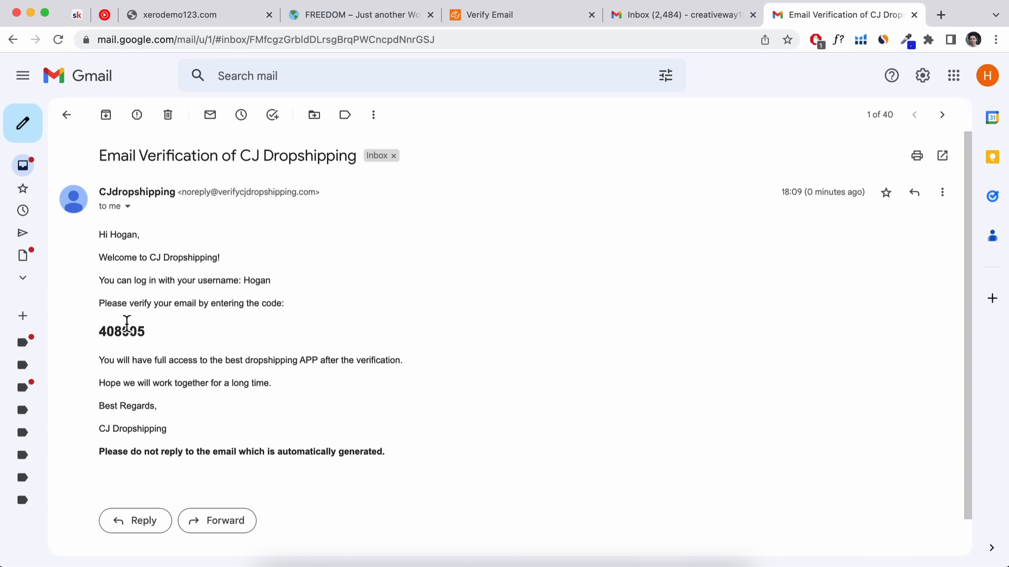
left_click_drag(150, 338, 101, 331)
right_click(105, 330)
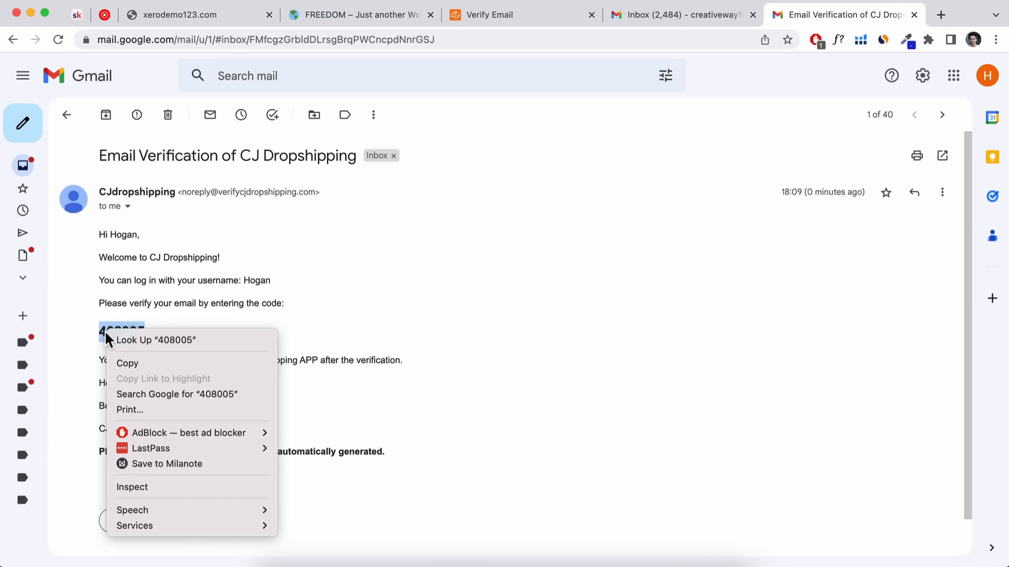
left_click(122, 363)
Paste the emailed code, verify the email address and confirm through to the home page.
left_click(560, 21)
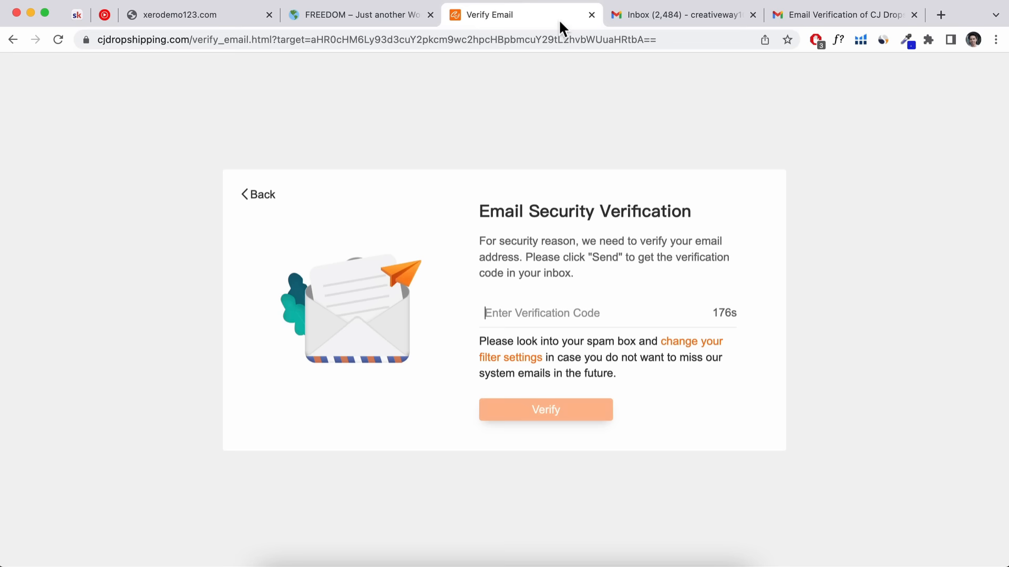
right_click(536, 313)
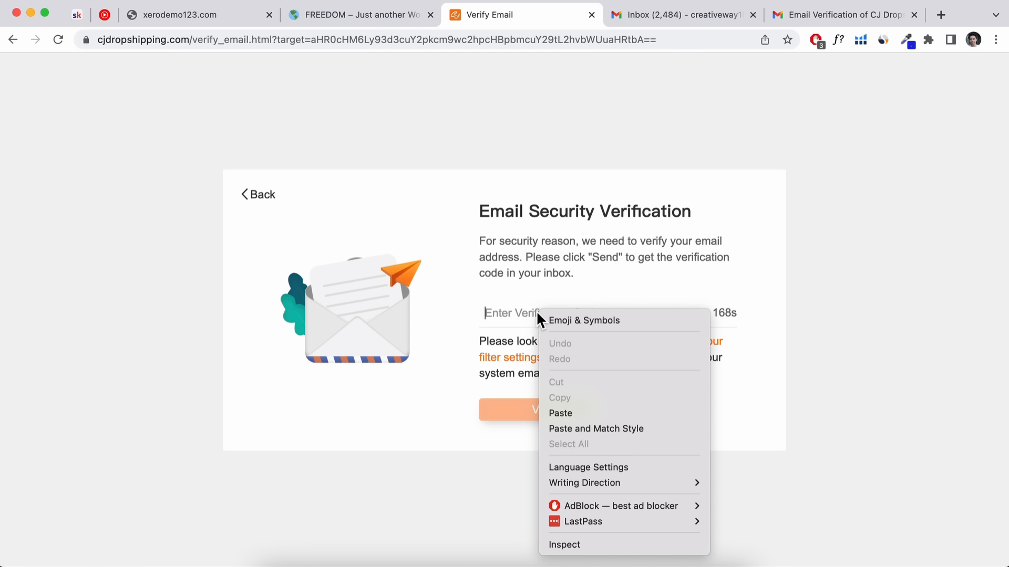
left_click(582, 427)
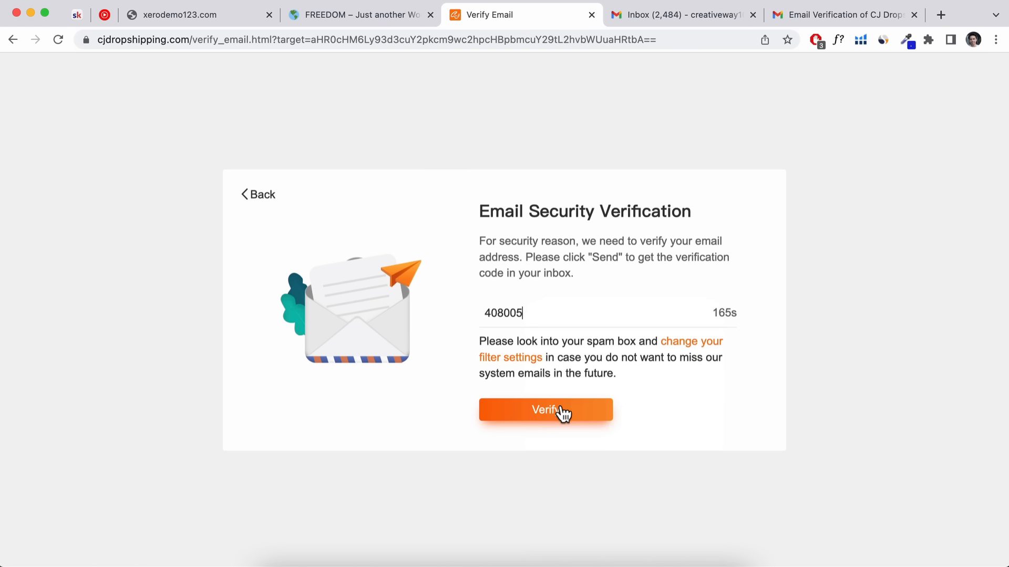
left_click(561, 410)
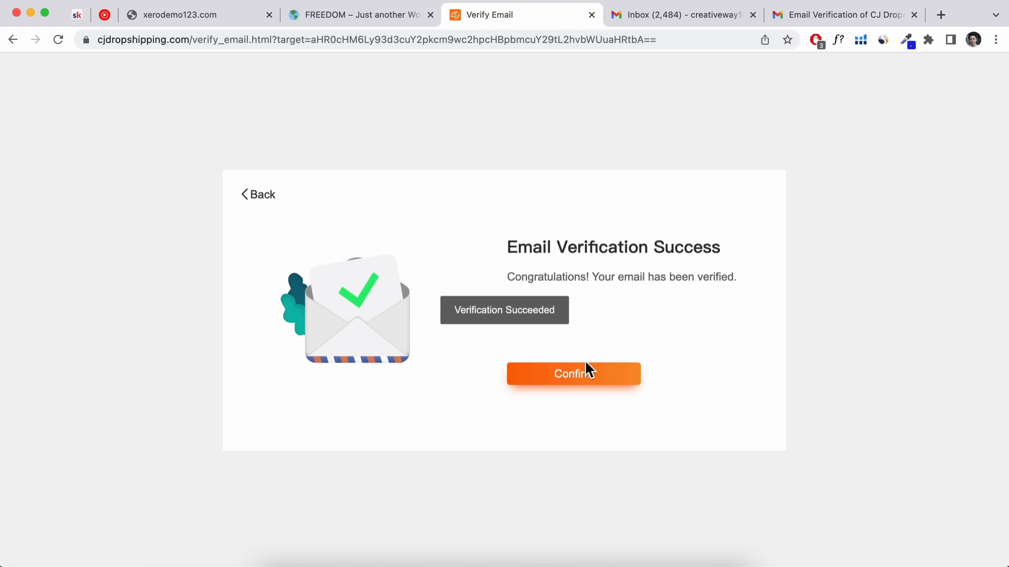
left_click(584, 376)
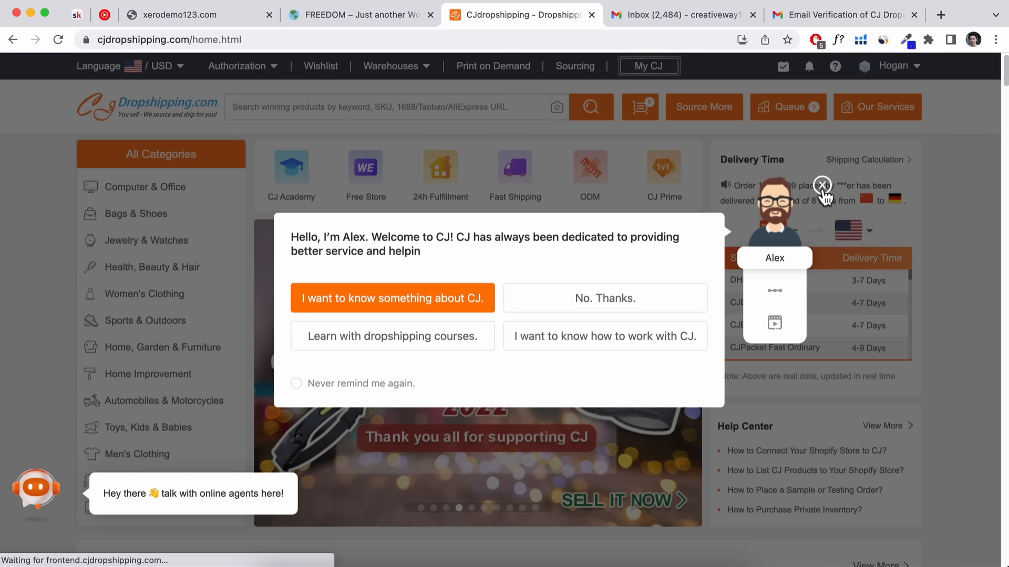
Dismiss the Alex welcome popup and reveal the Authorization platform list.
left_click(822, 186)
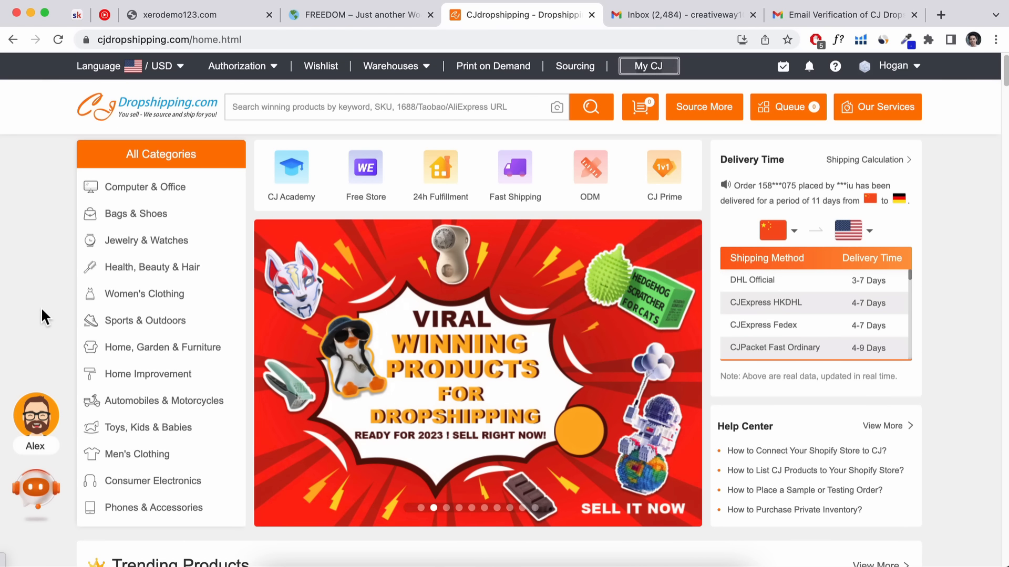
mouse_move(254, 76)
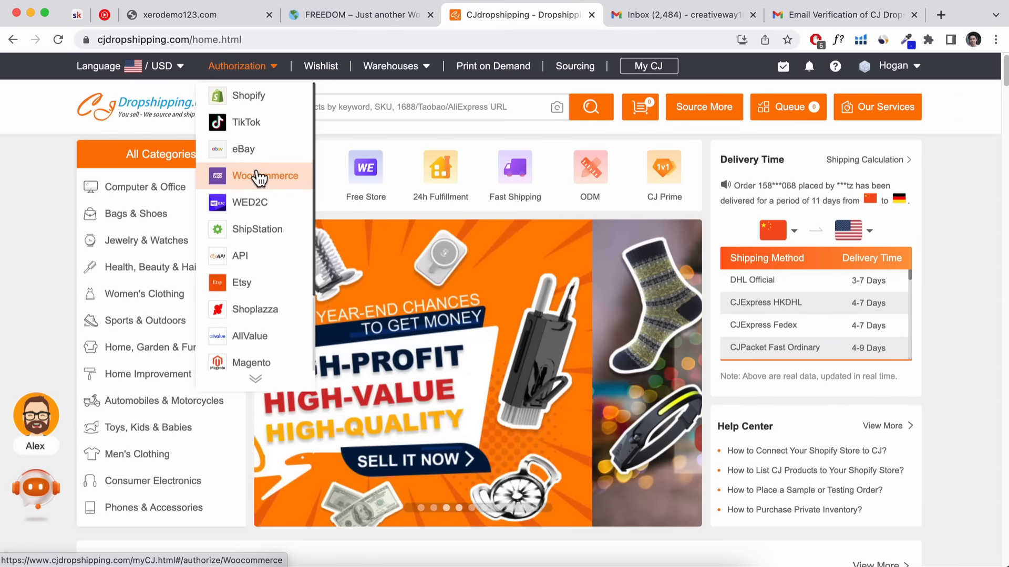
Open the WooCommerce authorization page and copy the xerodemo123.com store URL.
left_click(260, 181)
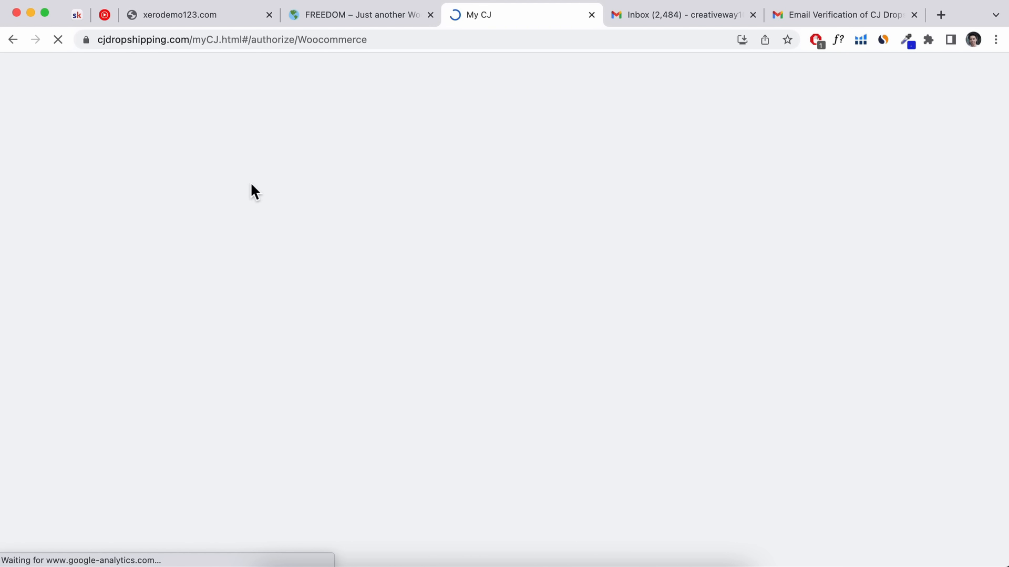
left_click(219, 17)
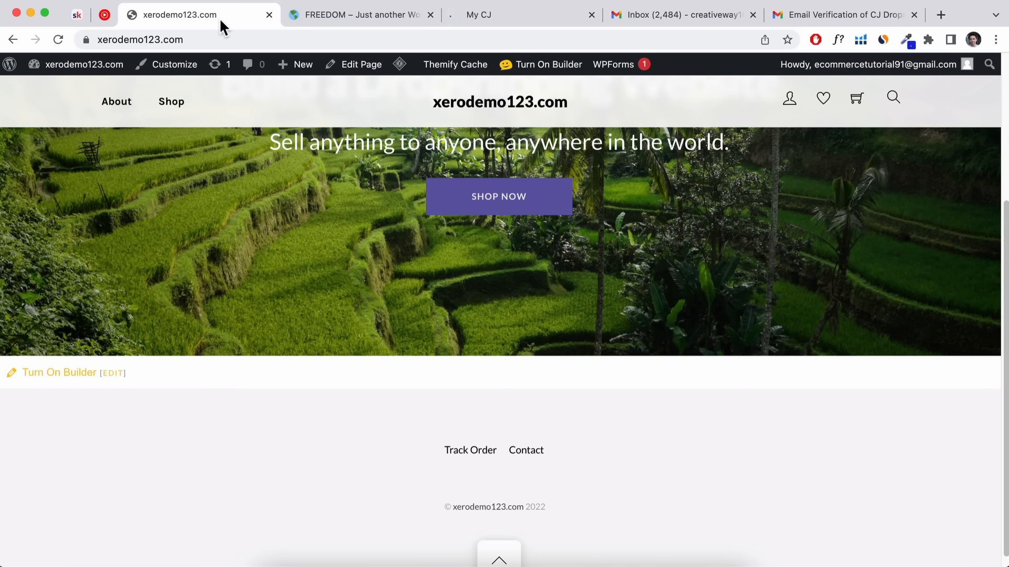
left_click_drag(188, 38, 128, 44)
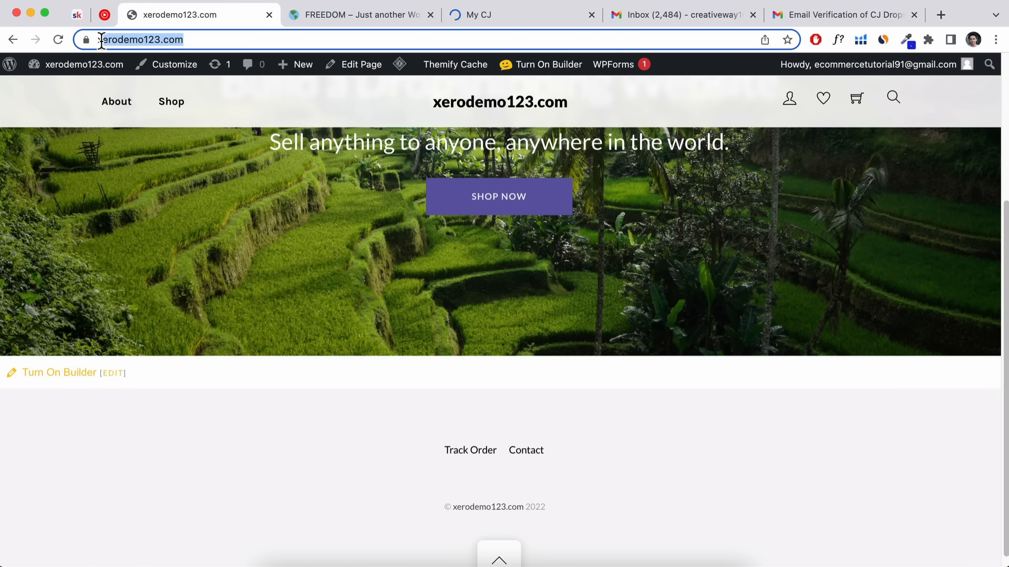
right_click(138, 39)
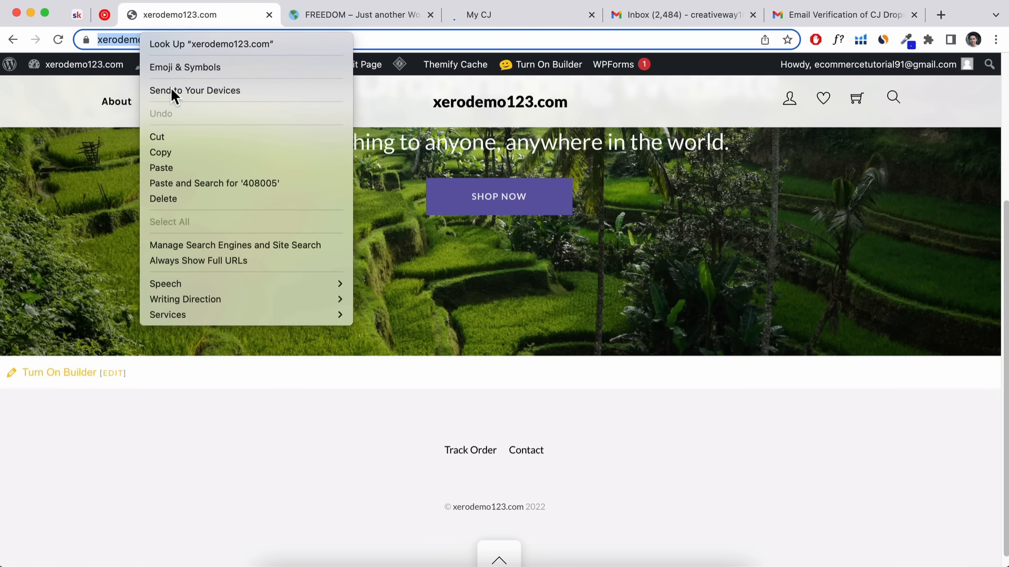
left_click(168, 149)
left_click(461, 17)
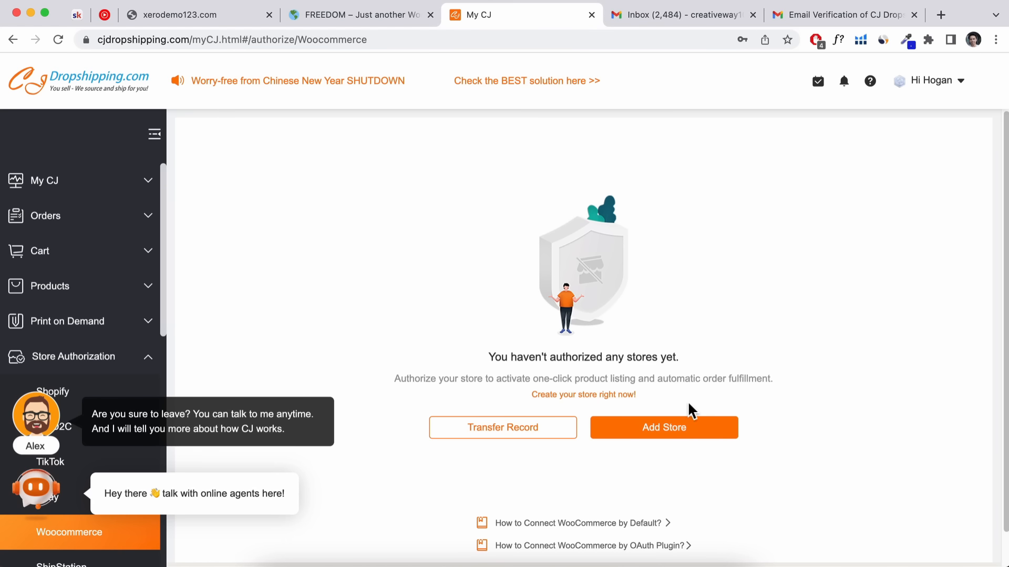
Add the store with the pasted Site Url, authorize it and approve CJ's WooCommerce access.
left_click(675, 428)
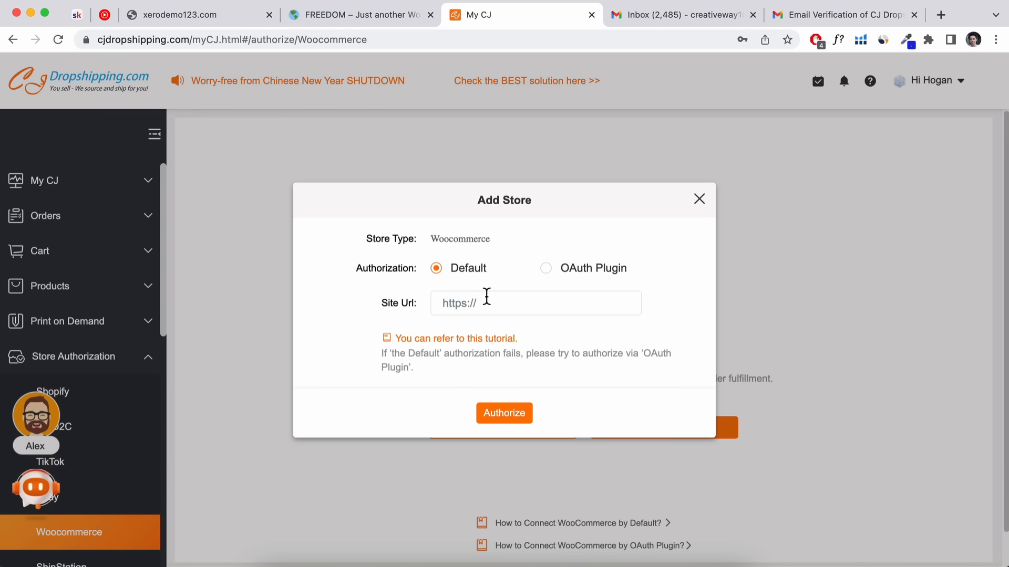
key("super+v")
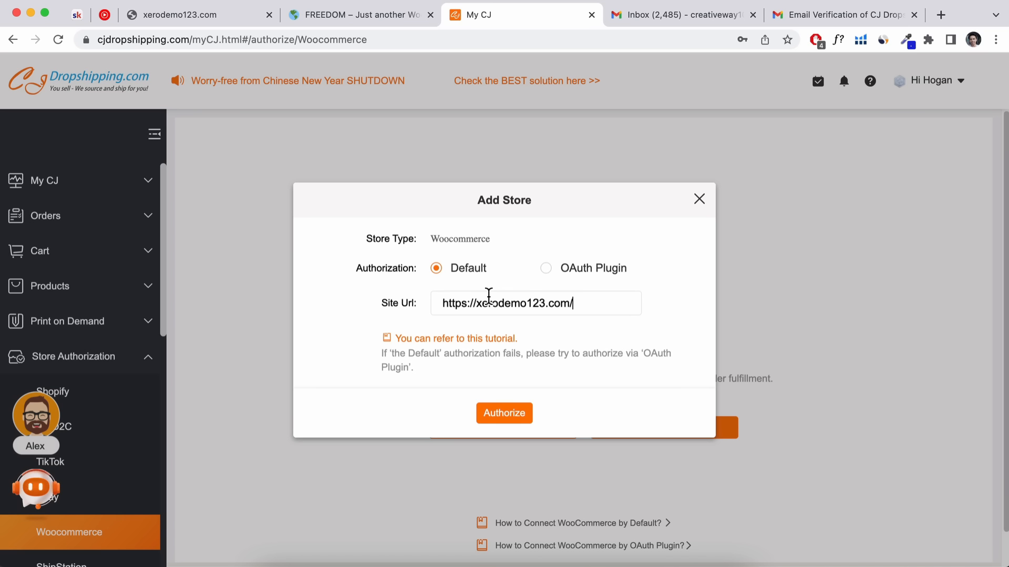
left_click(498, 415)
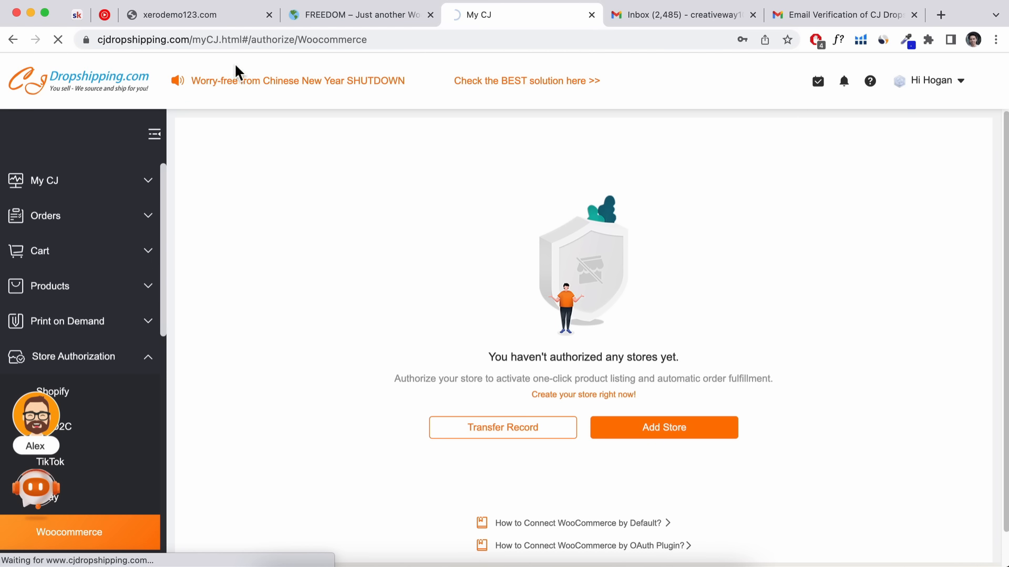
left_click(216, 17)
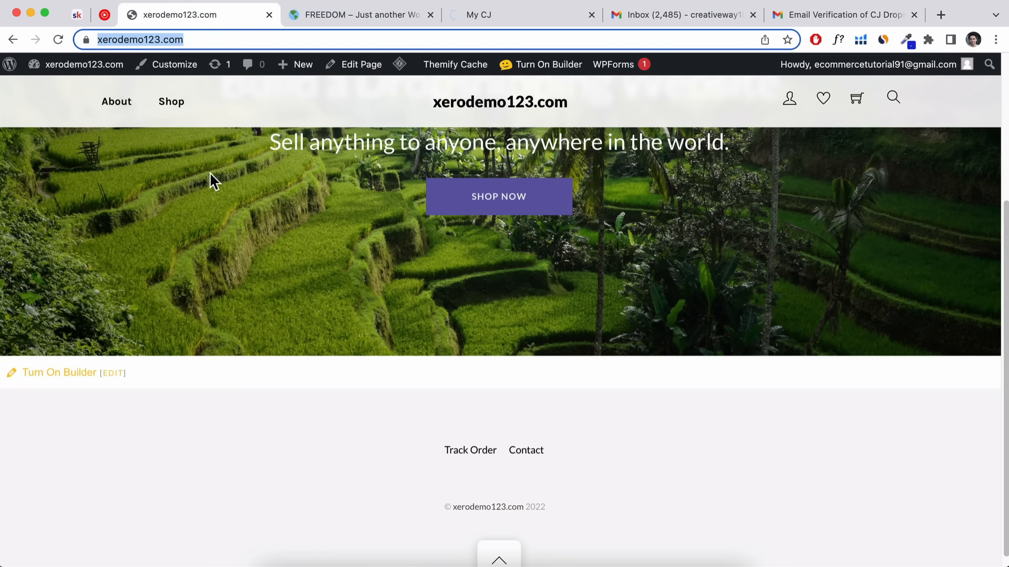
left_click(465, 11)
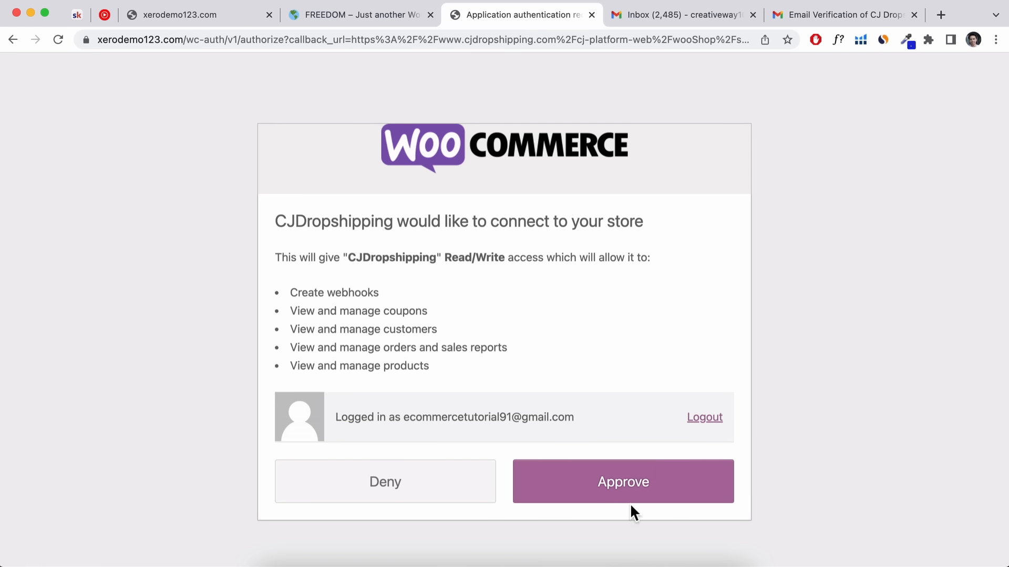
left_click(632, 495)
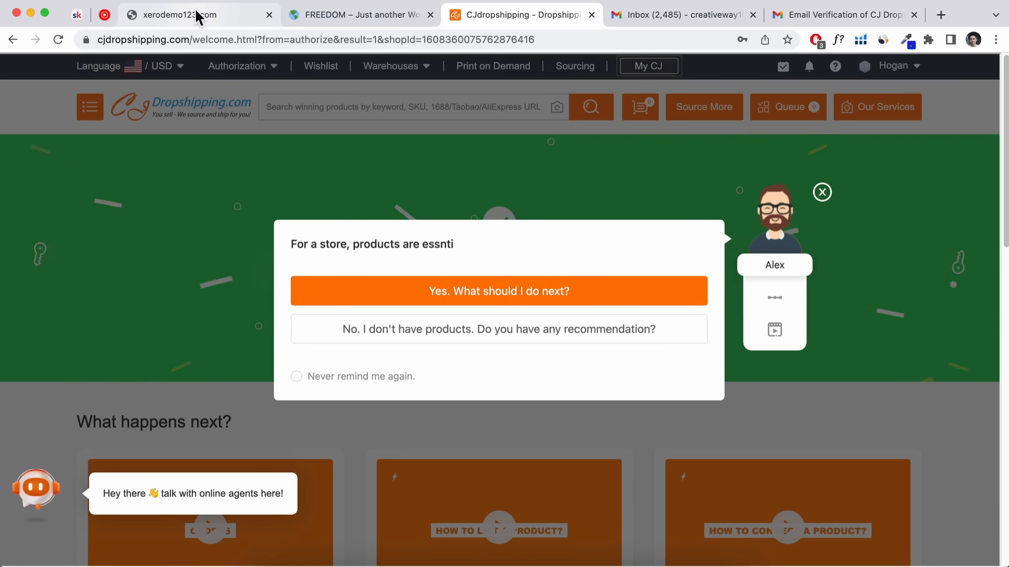
left_click(196, 11)
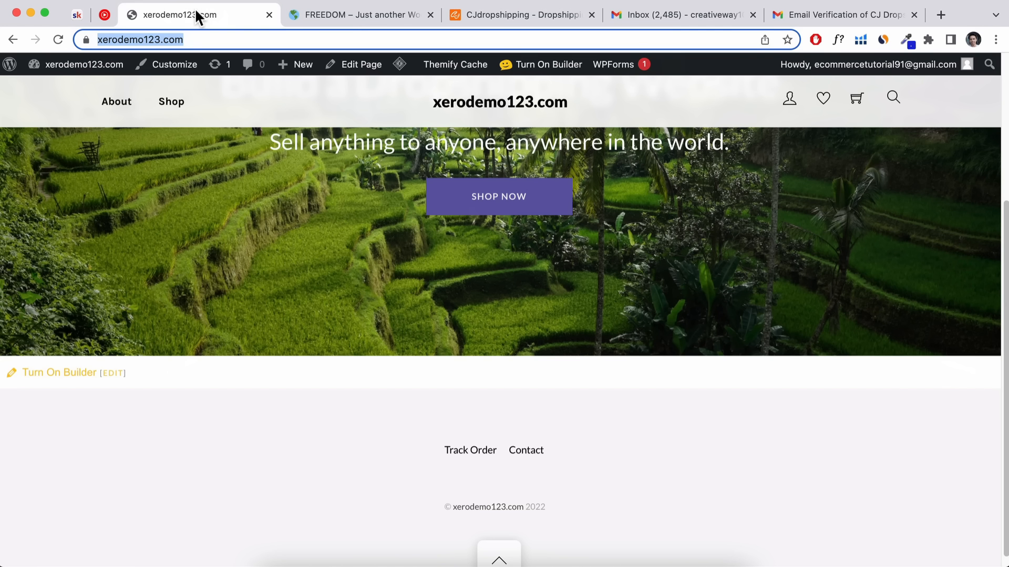
left_click(548, 14)
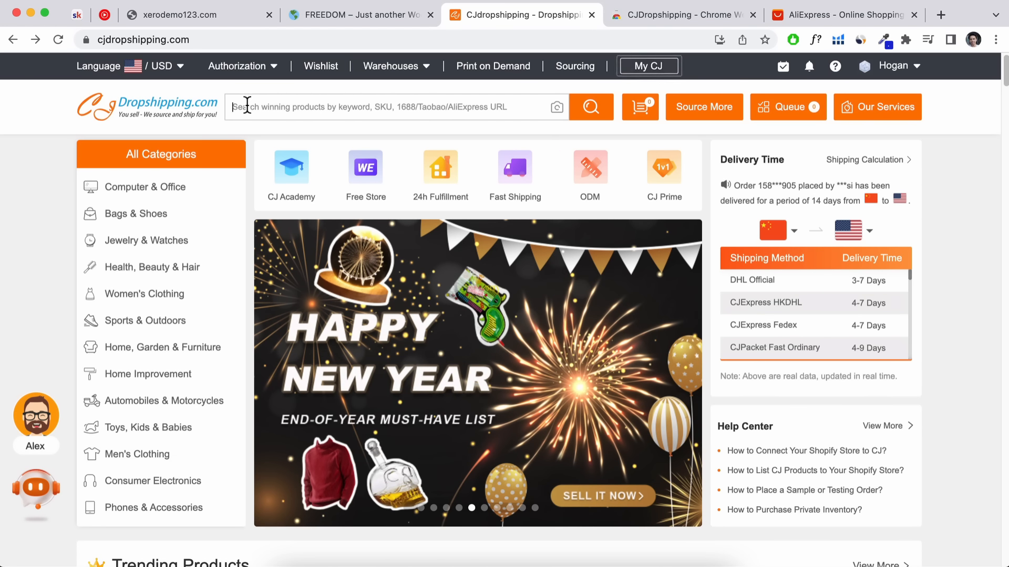
mouse_move(149, 193)
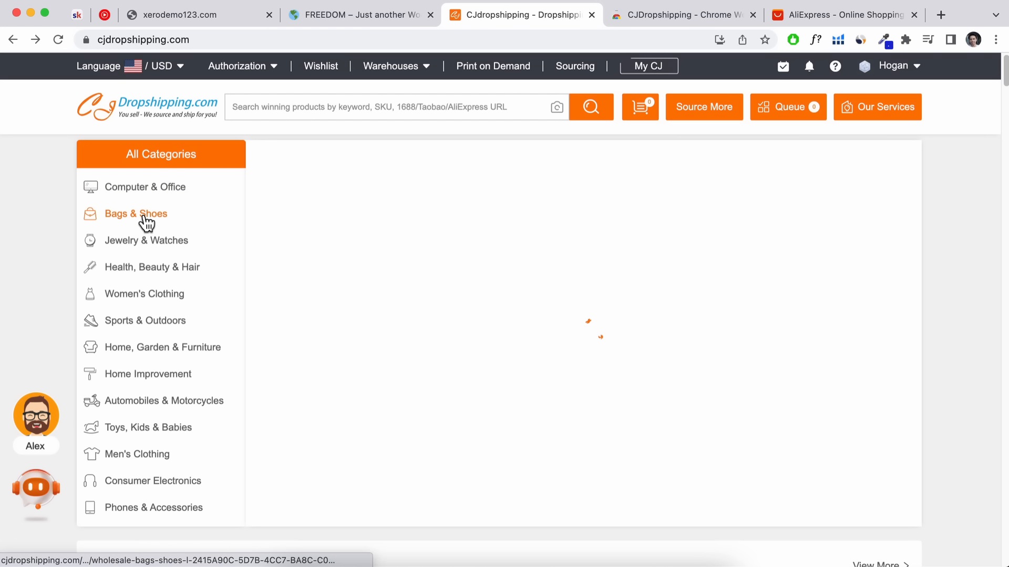
mouse_move(147, 223)
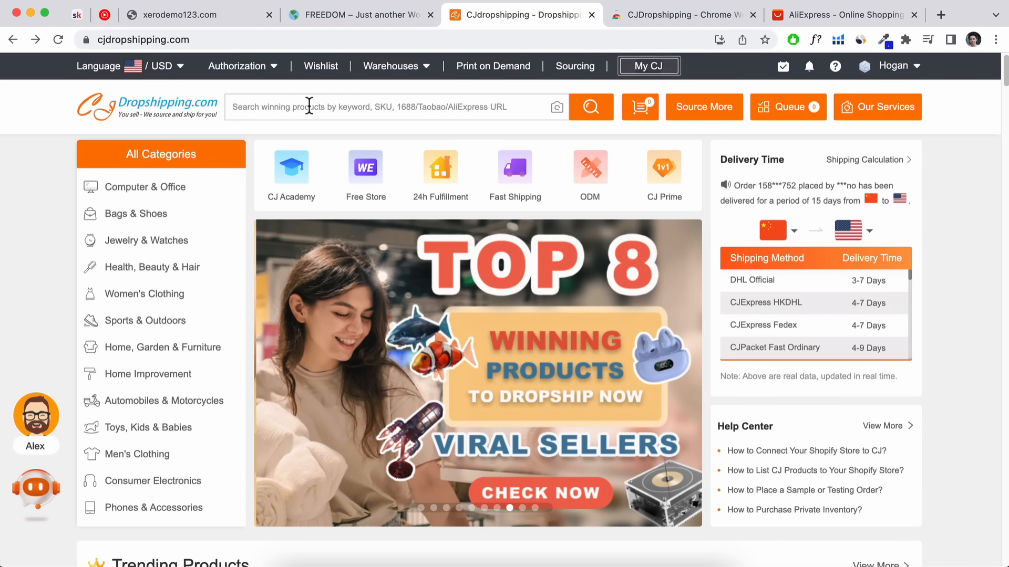
Search for 'duffel bags' and browse the 9298 results.
type("duffel bags")
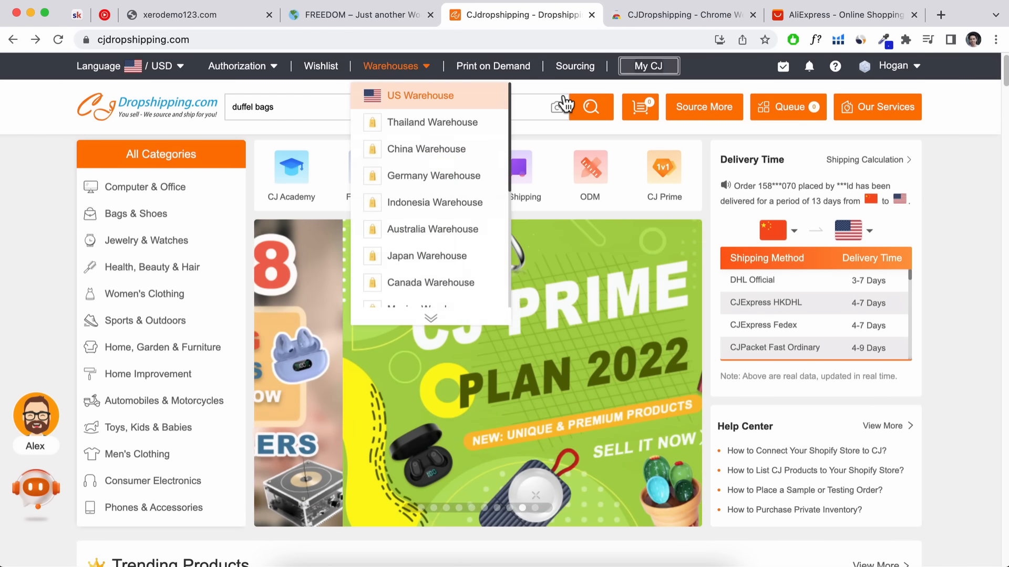
left_click(596, 112)
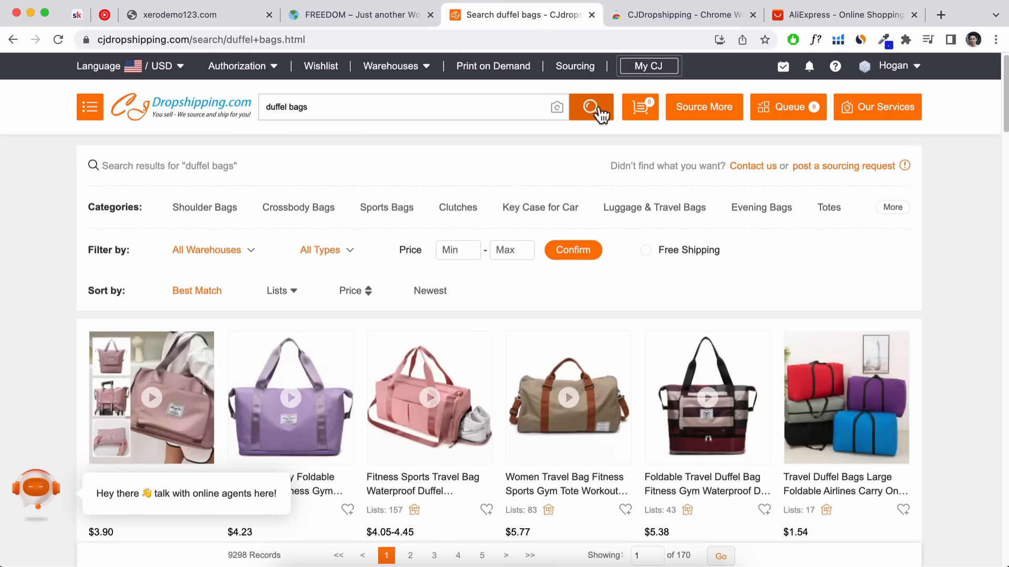
scroll(411, 153, "down", 3)
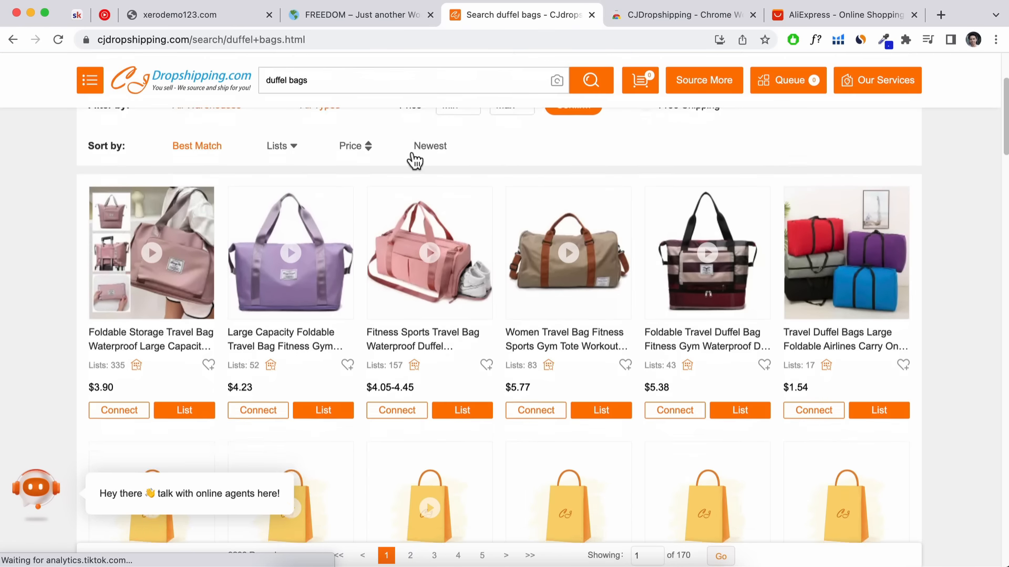
scroll(410, 158, "down", 5)
scroll(569, 205, "up", 4)
scroll(569, 202, "up", 2)
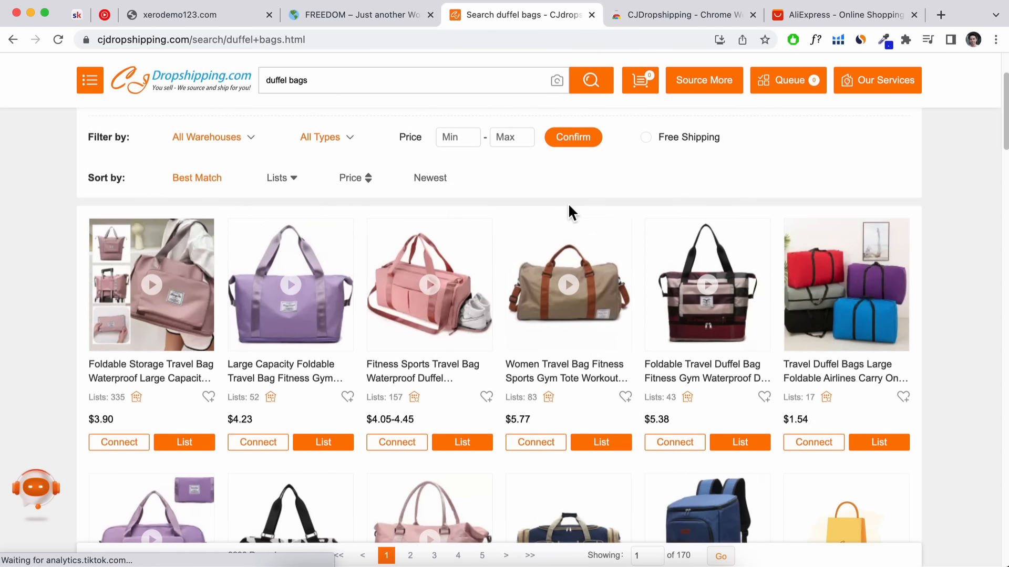
scroll(562, 205, "up", 3)
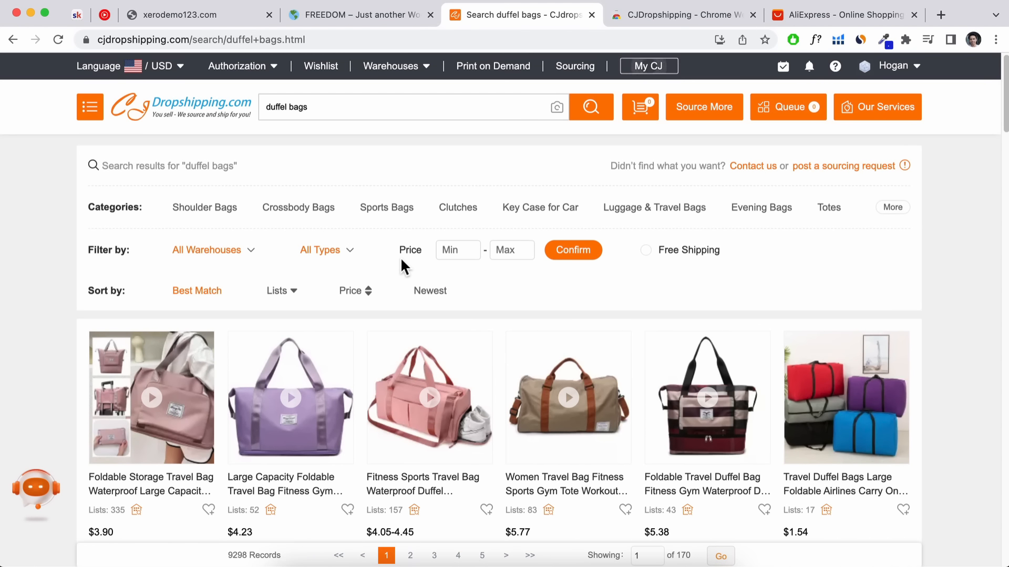
Run an image search with the first striped bag photo from the CJNS1360213 folder.
left_click(556, 110)
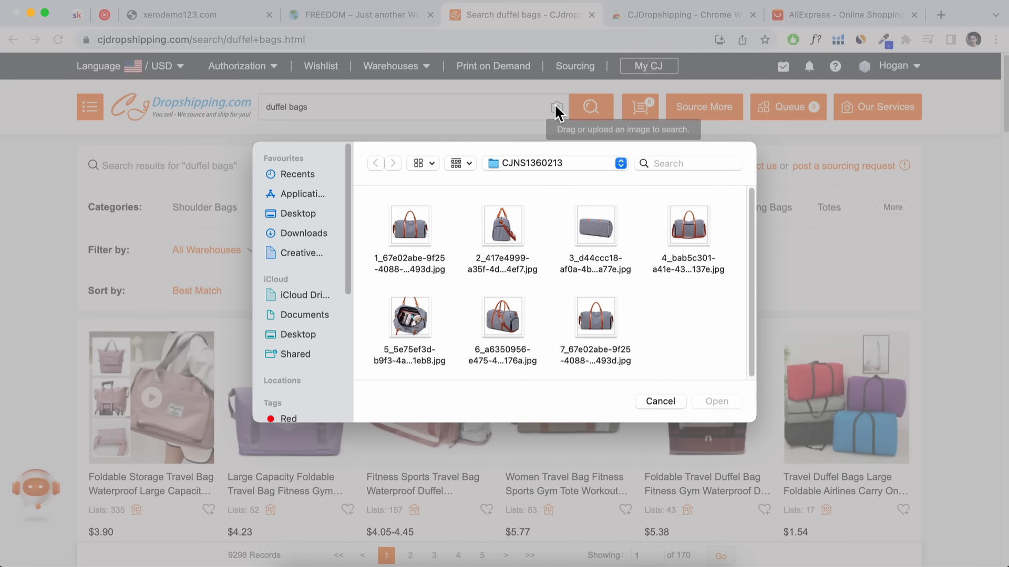
left_click(412, 223)
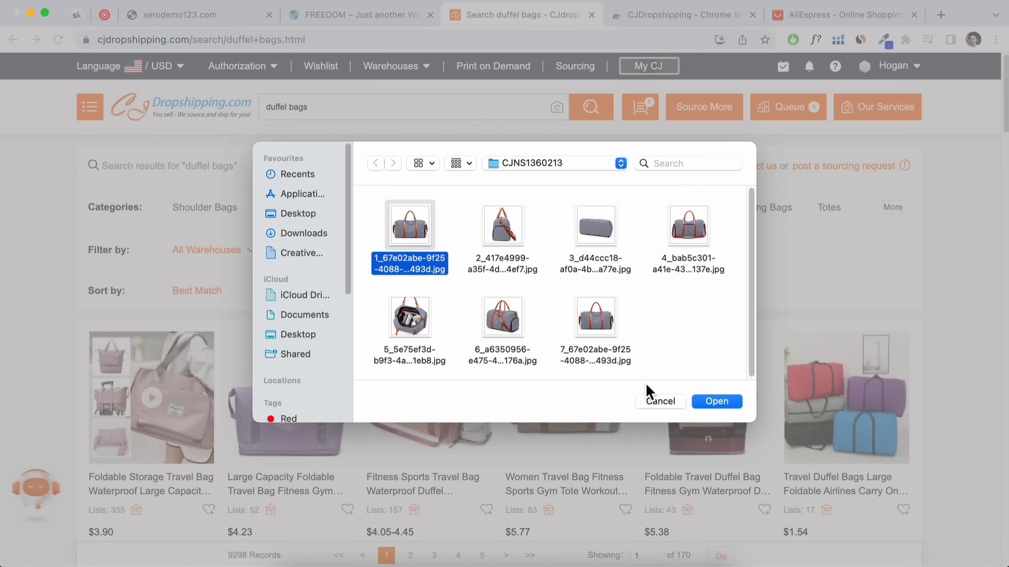
left_click(693, 400)
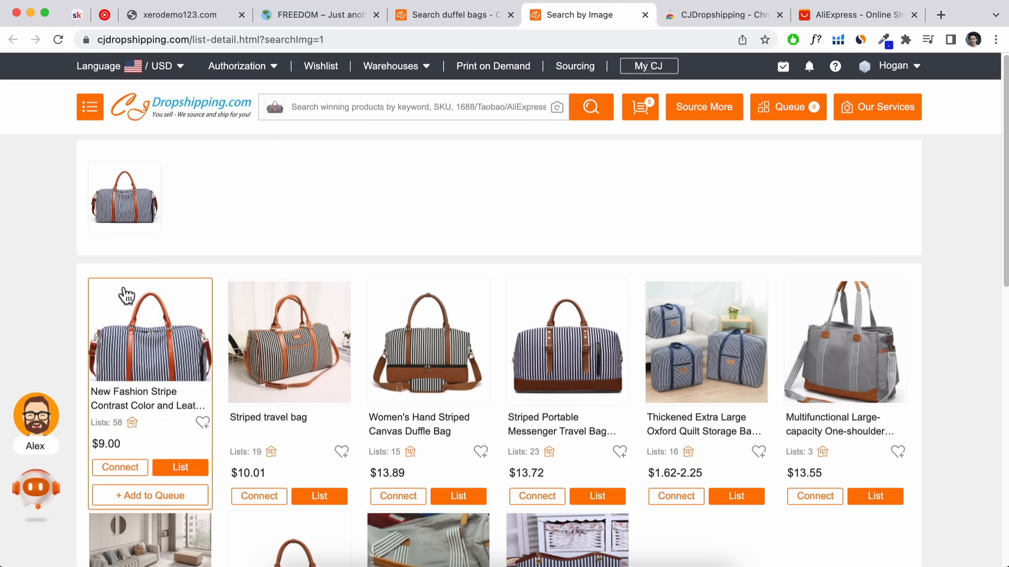
Open the first and fourth striped bag results in new tabs and view the New Fashion bag.
mouse_move(144, 387)
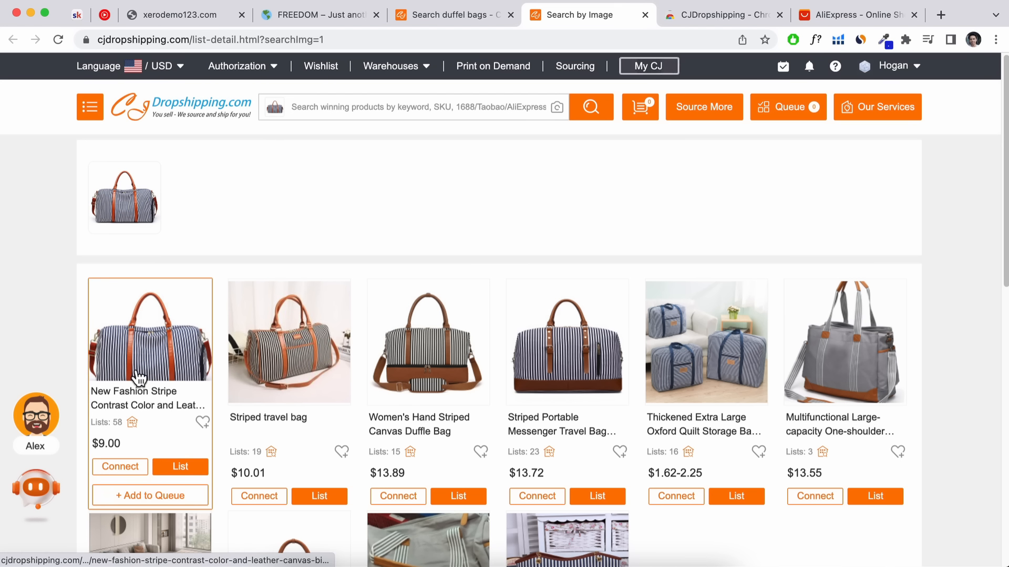
right_click(136, 360)
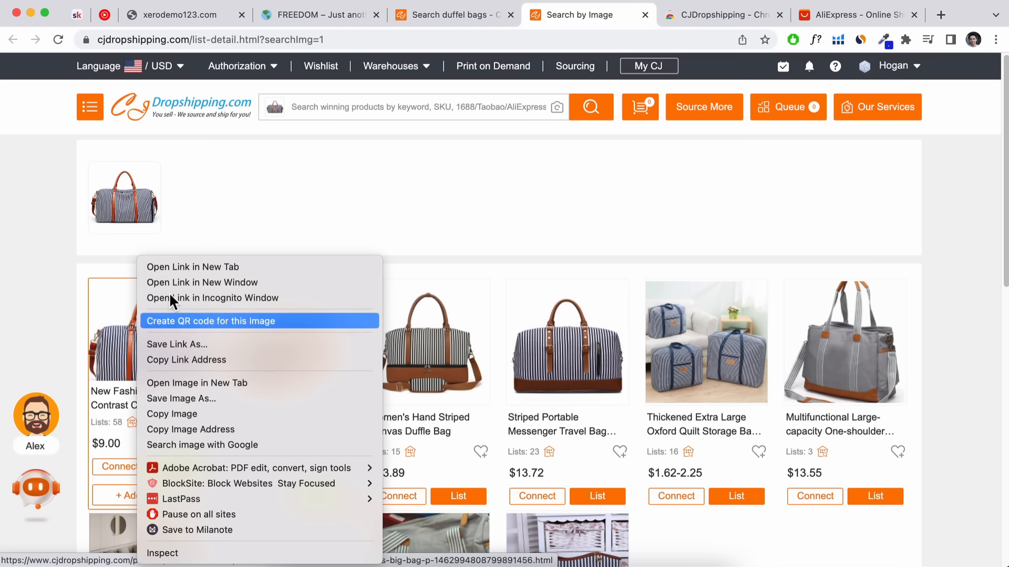
left_click(191, 266)
mouse_move(577, 362)
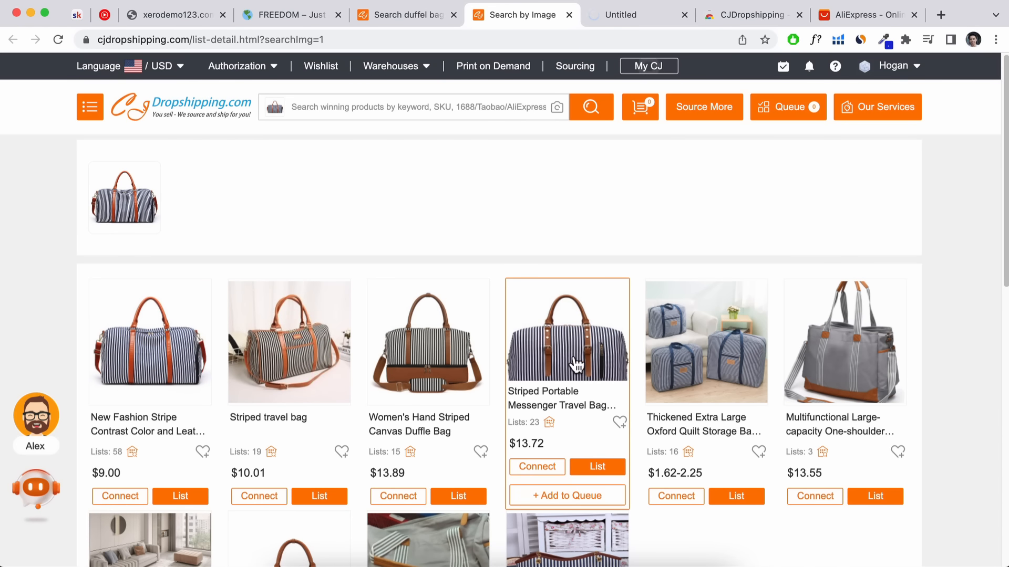
right_click(551, 318)
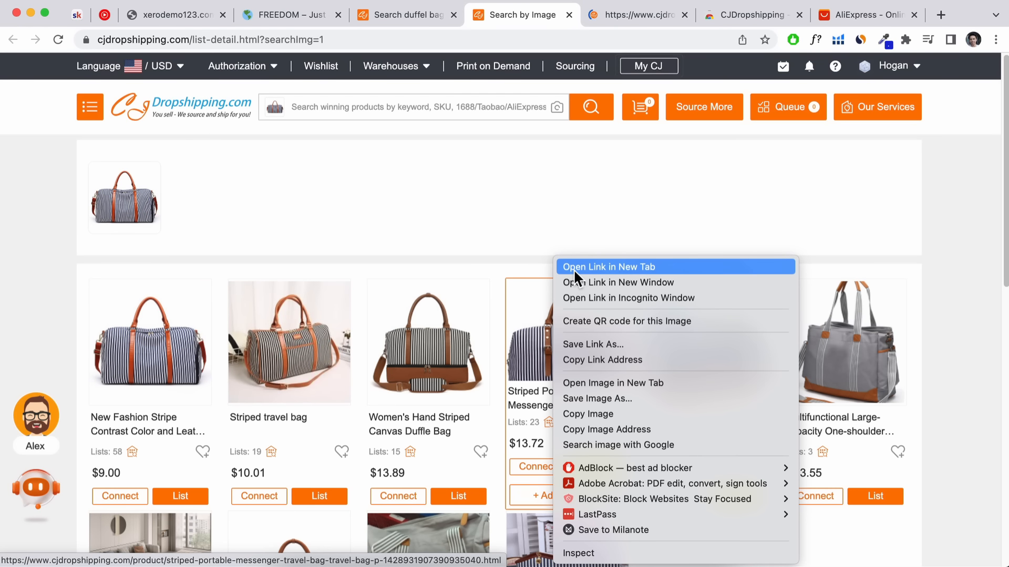
left_click(573, 269)
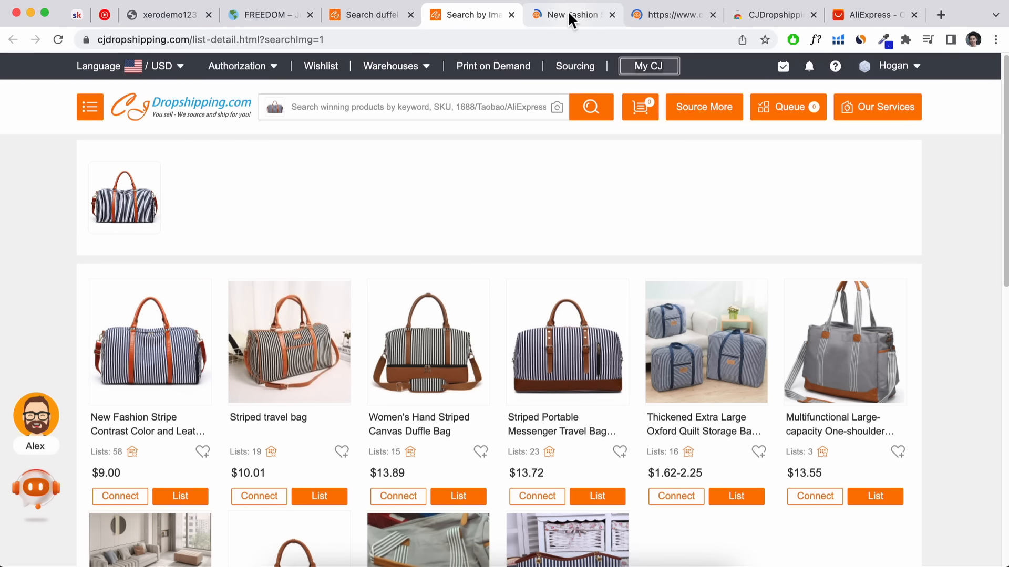
left_click(569, 13)
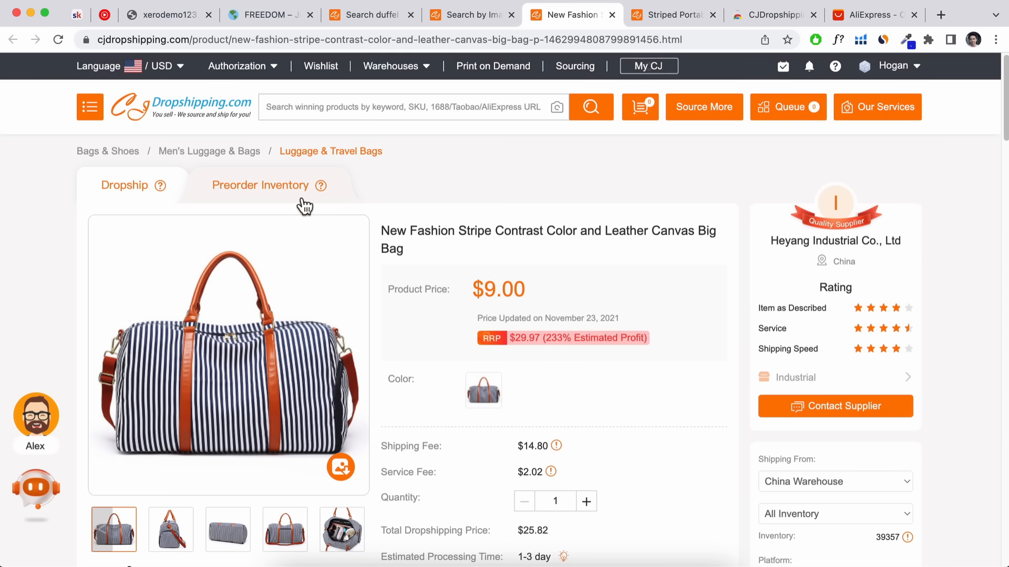
Add the striped canvas bag to the wishlist.
scroll(493, 185, "down", 1)
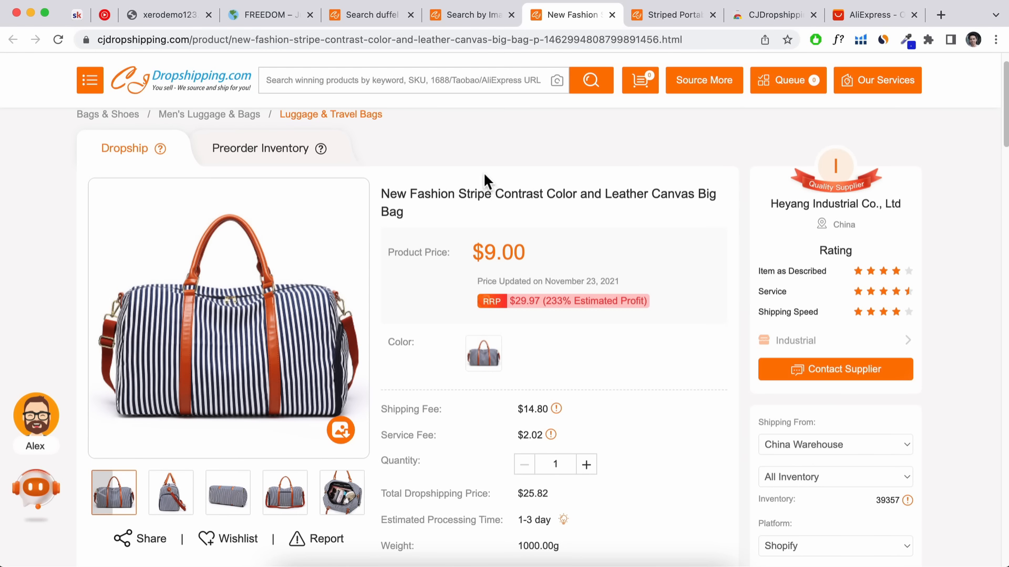
scroll(259, 236, "down", 1)
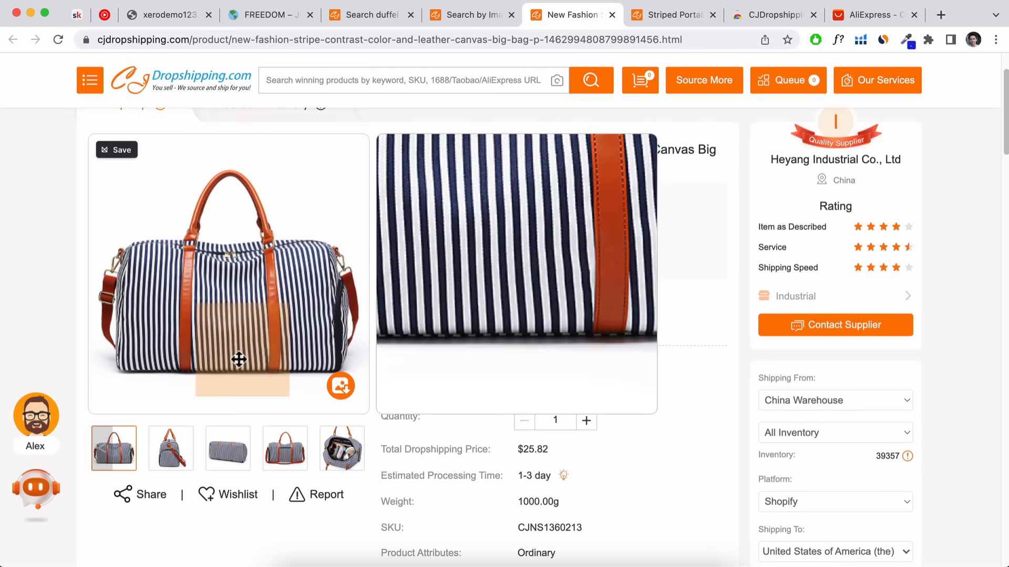
left_click(212, 498)
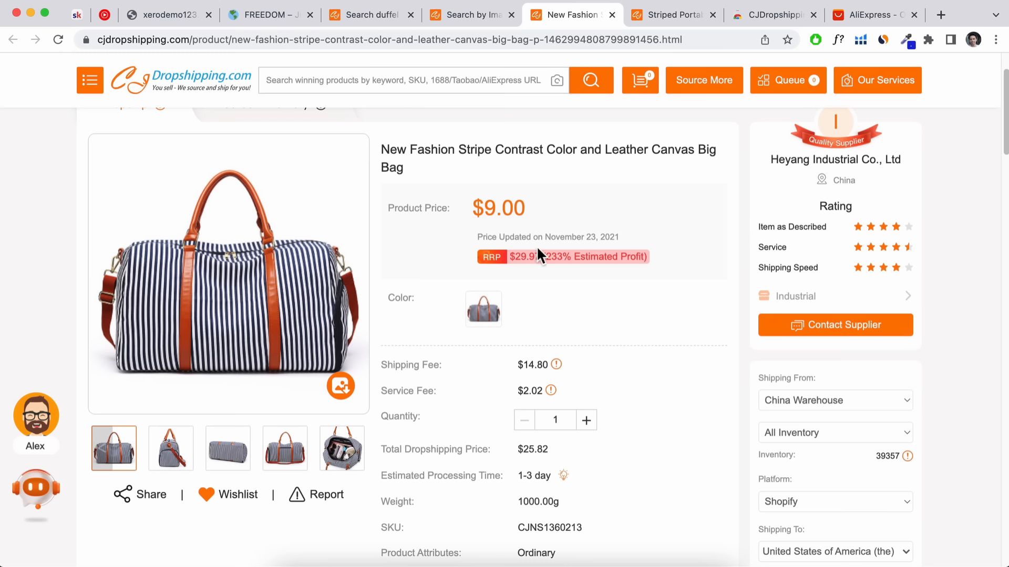
Highlight the $9.00 product price, $14.80 shipping fee and $2.02 service fee.
left_click_drag(467, 216, 547, 213)
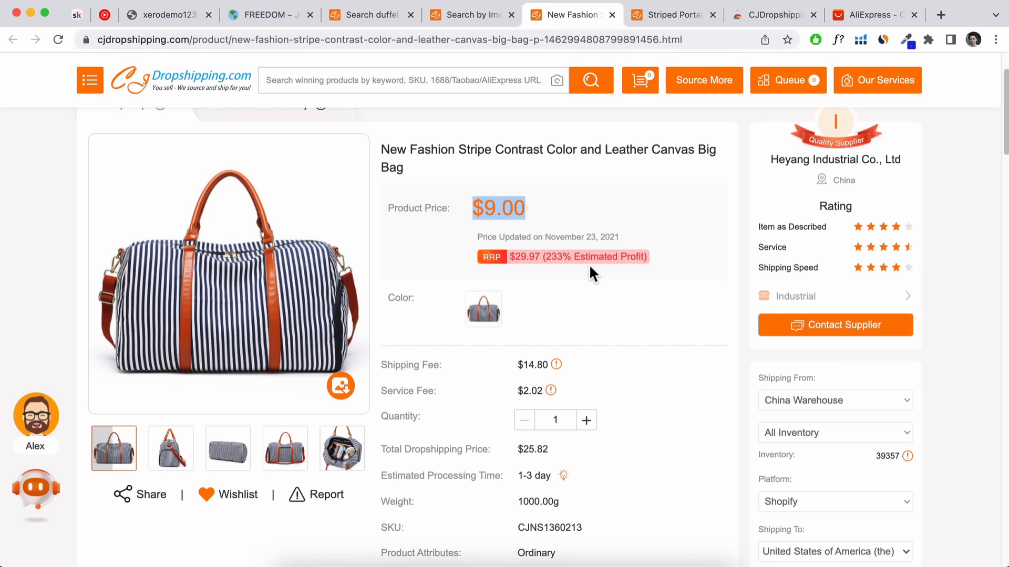
scroll(551, 252, "down", 1)
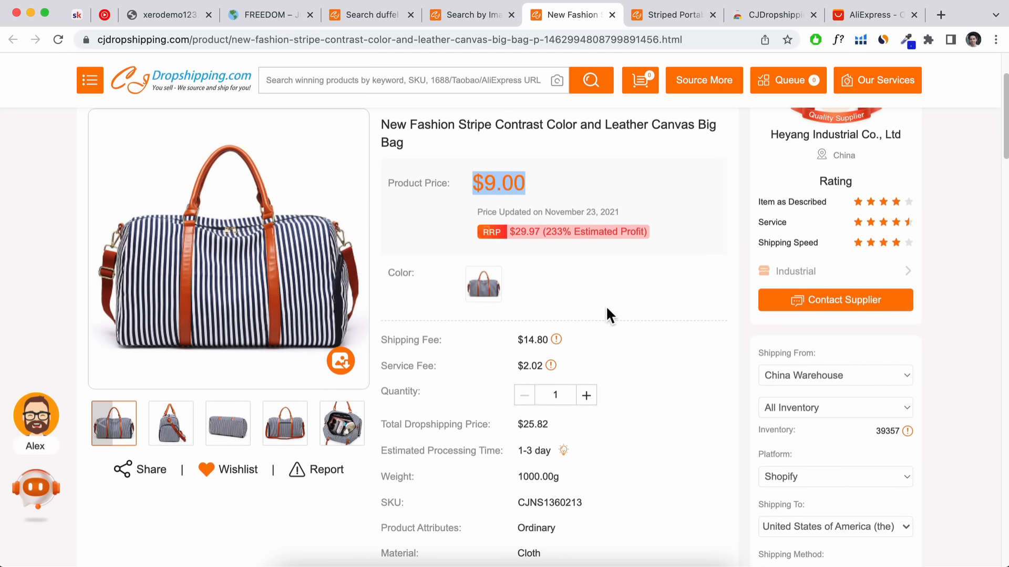
scroll(606, 310, "down", 1)
left_click_drag(500, 315, 561, 320)
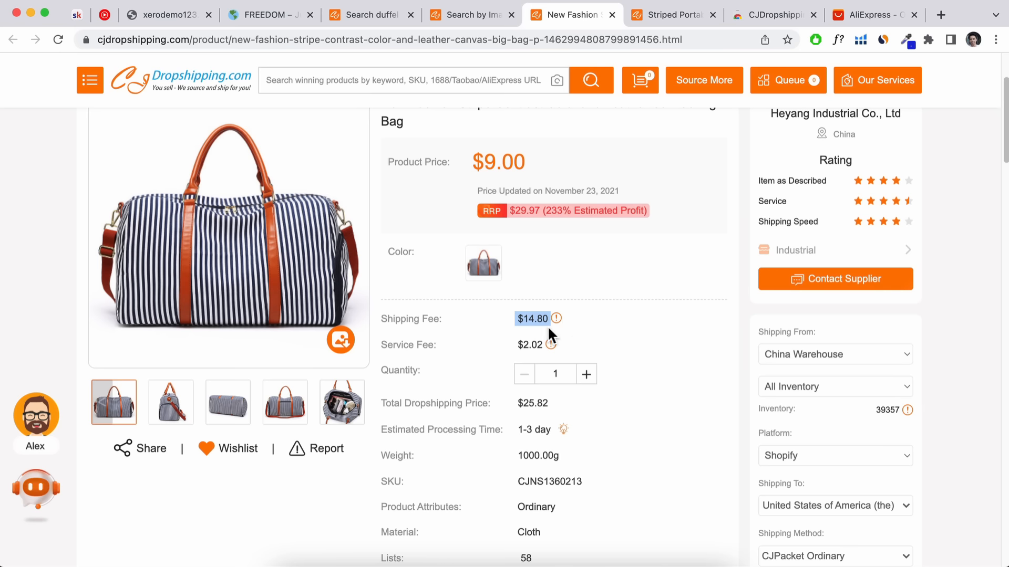
left_click_drag(508, 343, 562, 344)
scroll(658, 328, "down", 5)
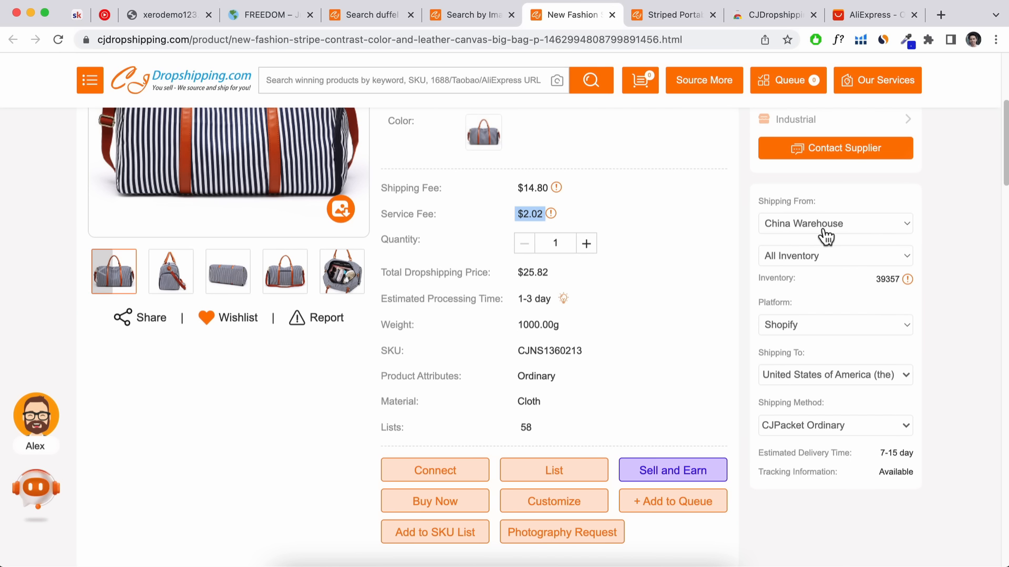
left_click(843, 377)
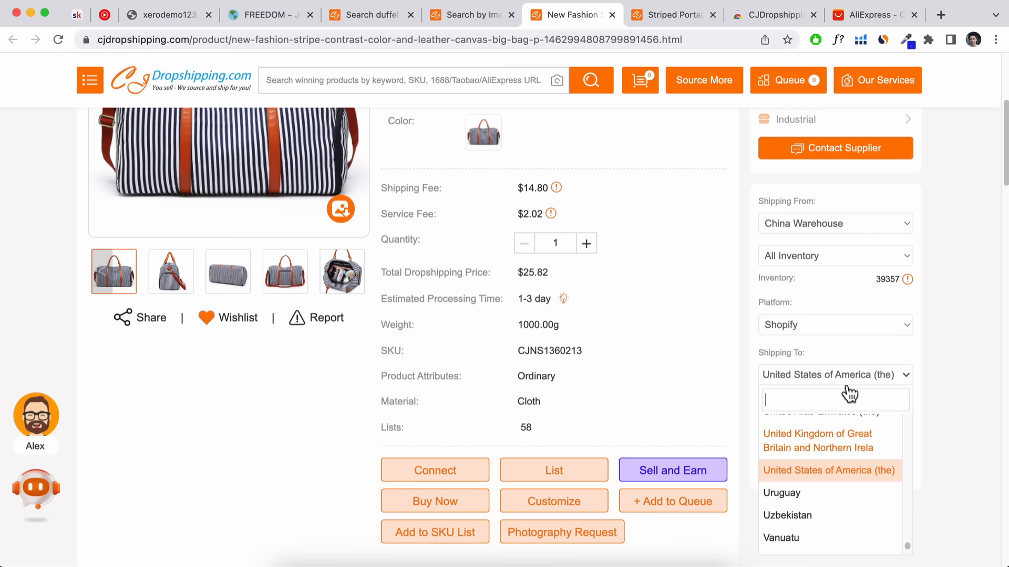
left_click(865, 351)
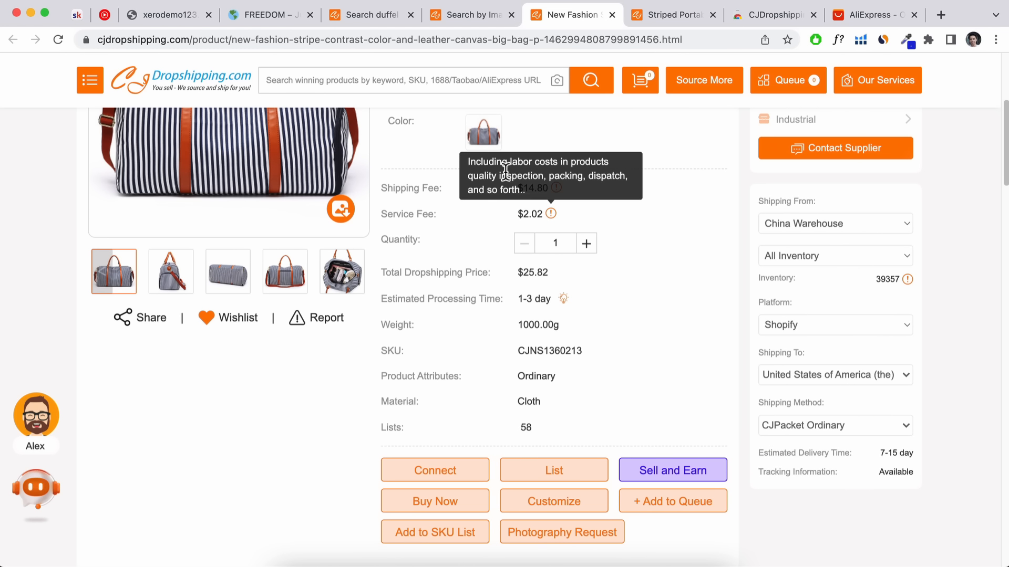
left_click(848, 437)
scroll(720, 358, "down", 4)
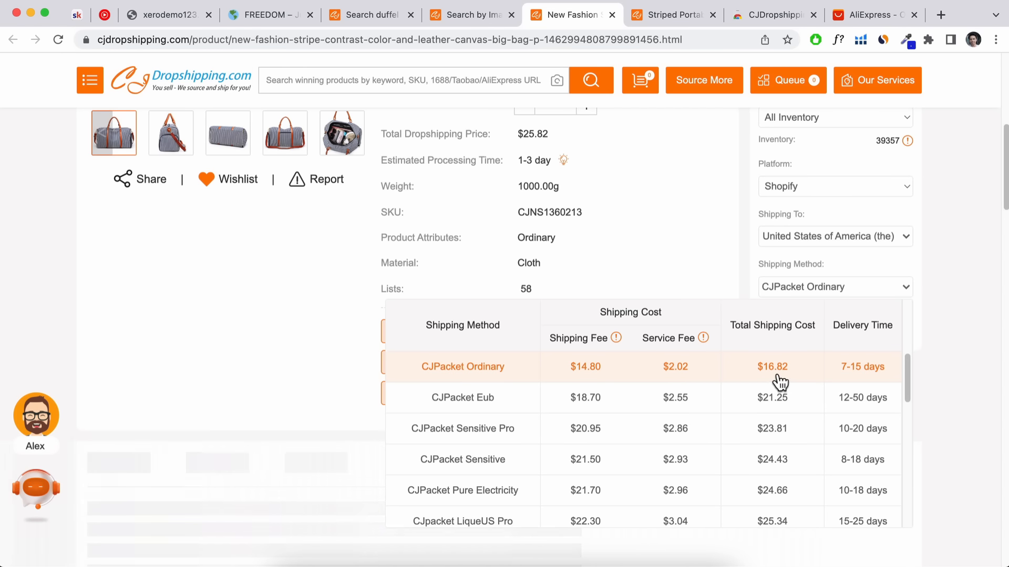
scroll(783, 389, "down", 3)
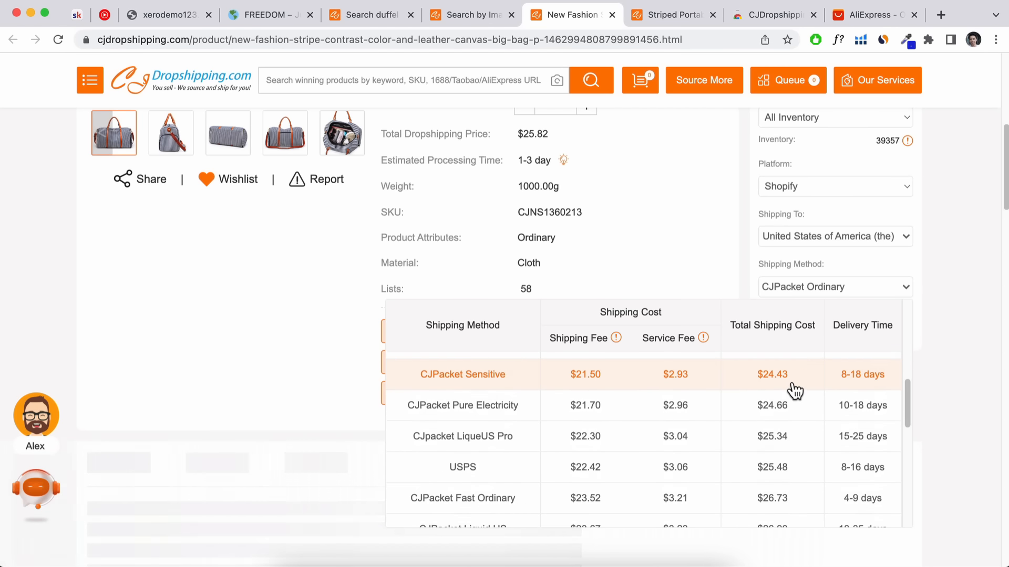
scroll(794, 389, "down", 1)
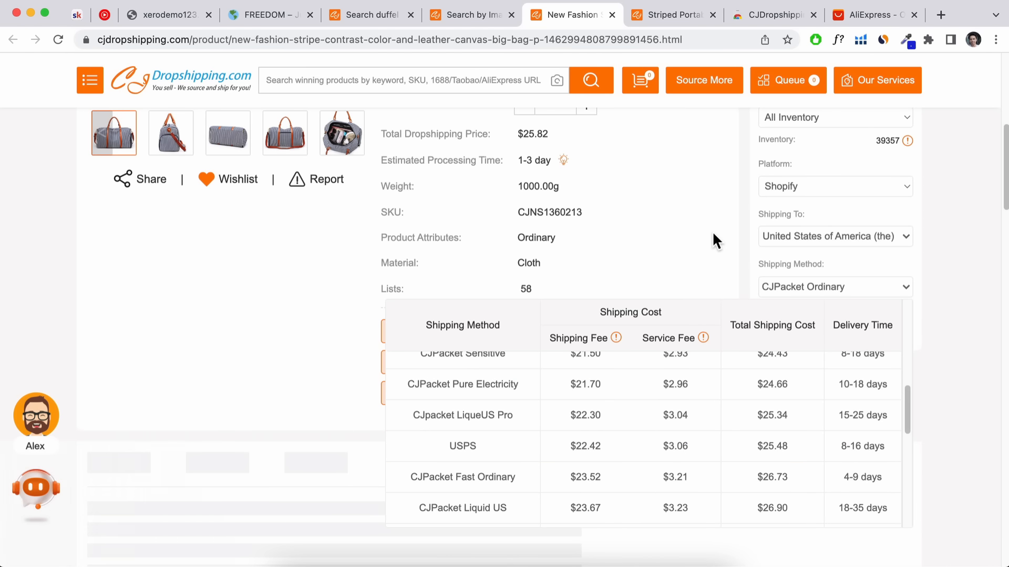
left_click(826, 287)
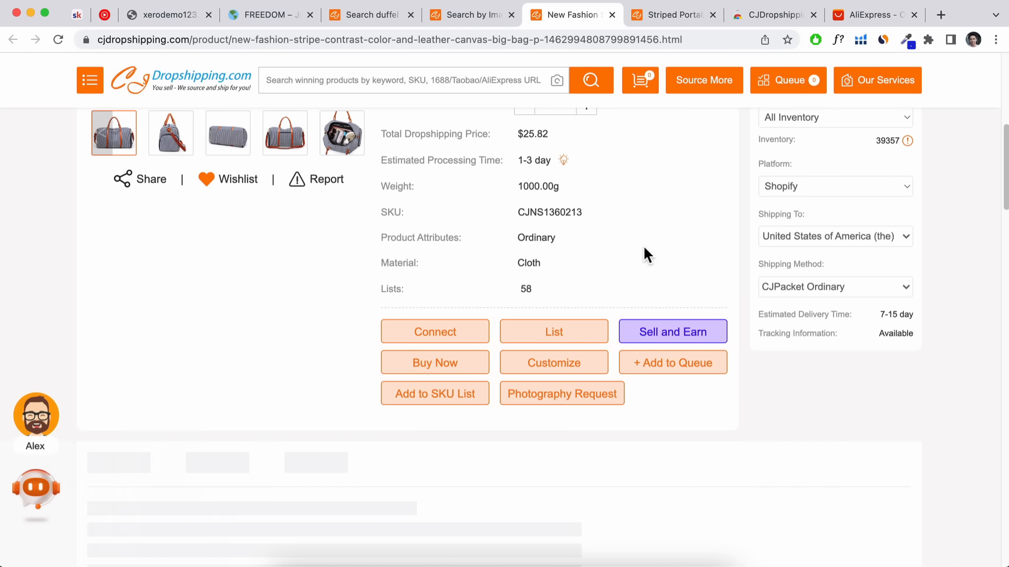
scroll(643, 245, "up", 3)
scroll(639, 252, "up", 3)
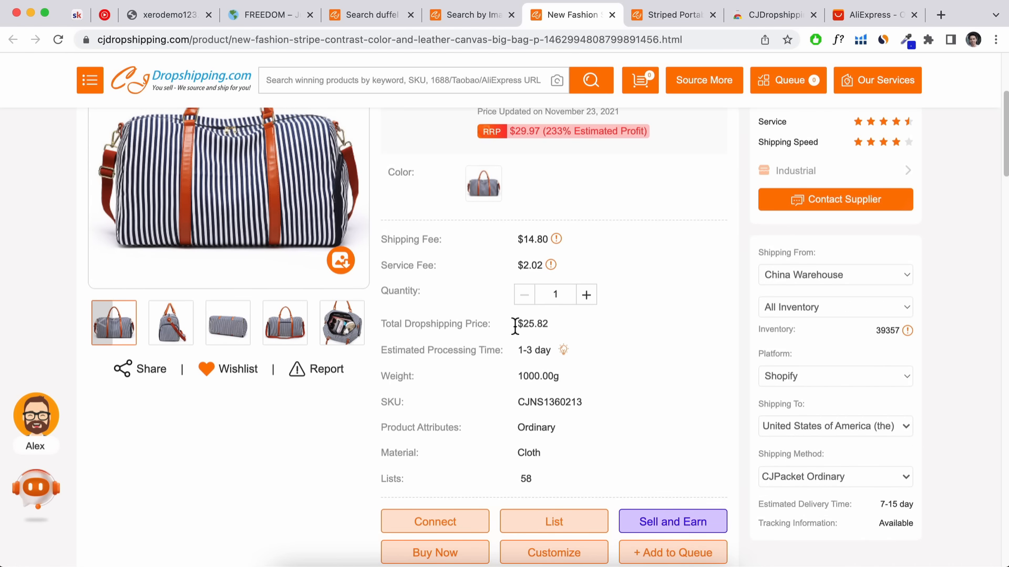
left_click_drag(513, 323, 573, 323)
scroll(616, 299, "down", 3)
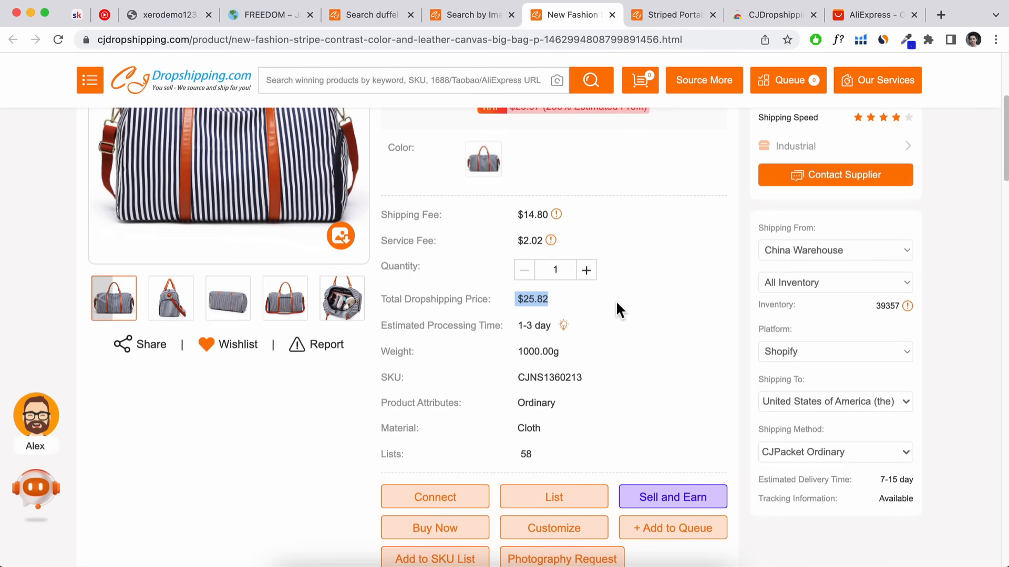
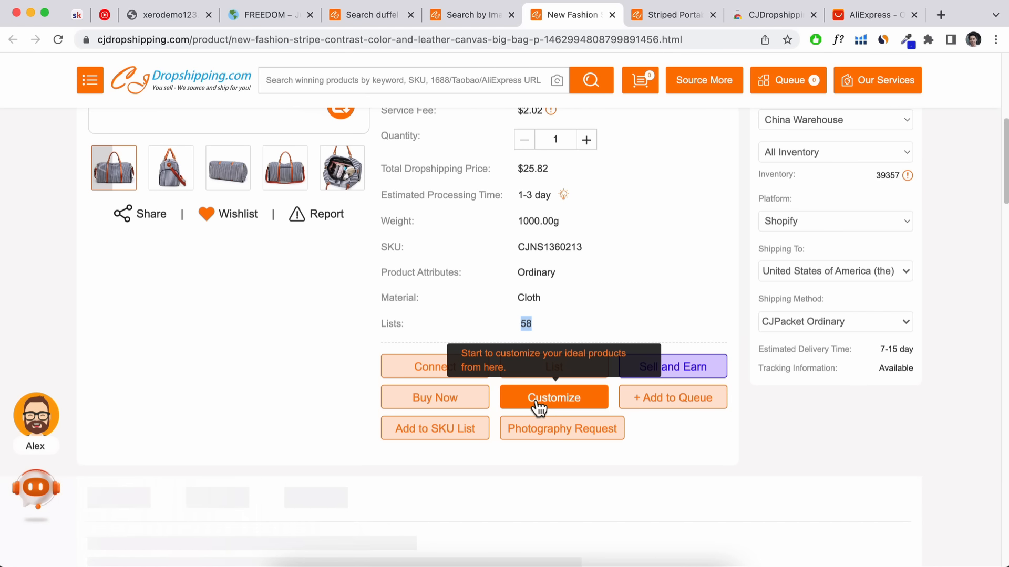
Browse the bag's product page, opening and closing the photo request form without sending.
scroll(587, 299, "up", 4)
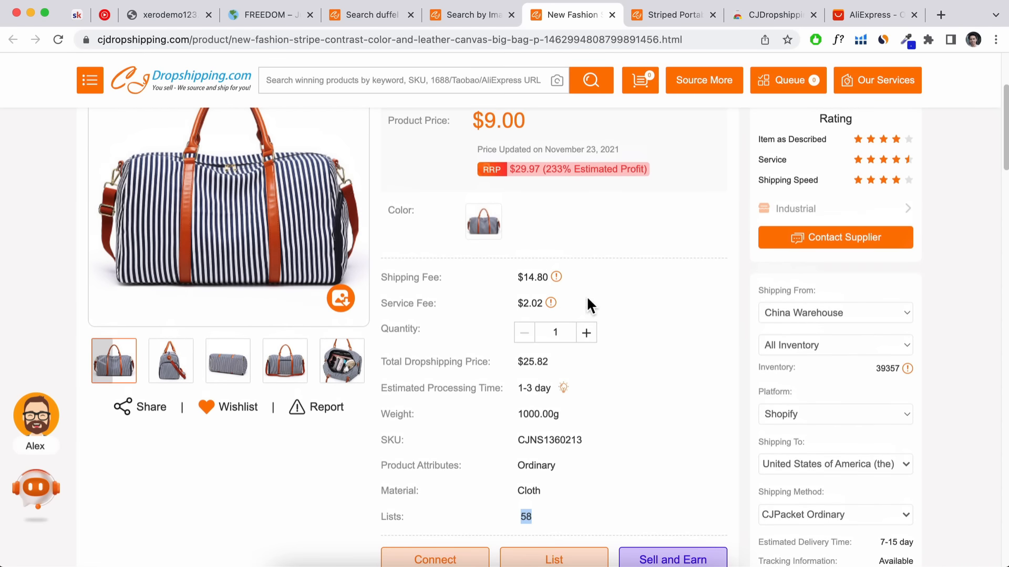
scroll(588, 298, "up", 3)
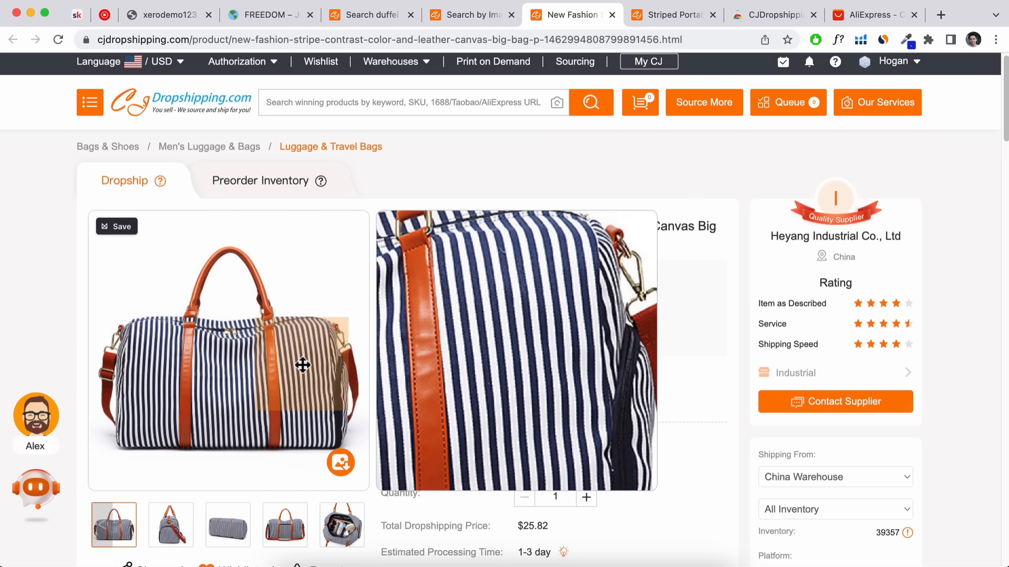
scroll(552, 405, "down", 3)
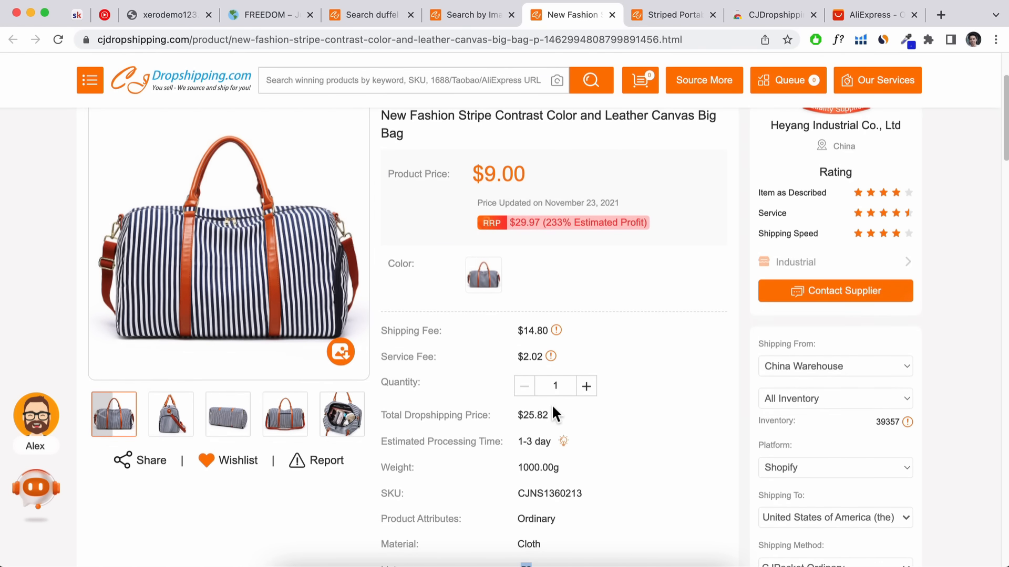
scroll(551, 404, "down", 8)
mouse_move(568, 387)
scroll(581, 363, "up", 1)
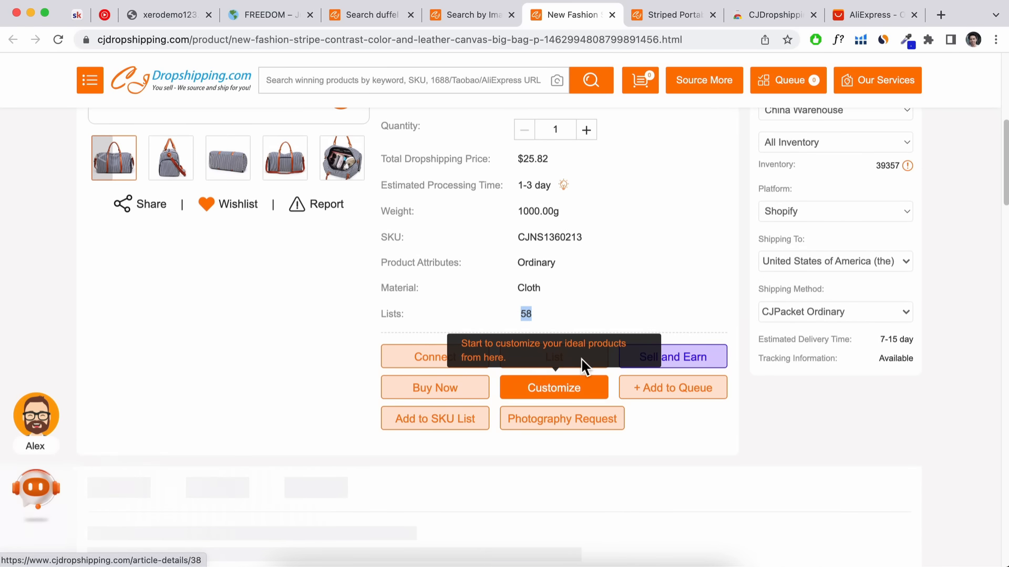
scroll(580, 365, "up", 4)
scroll(580, 384, "up", 3)
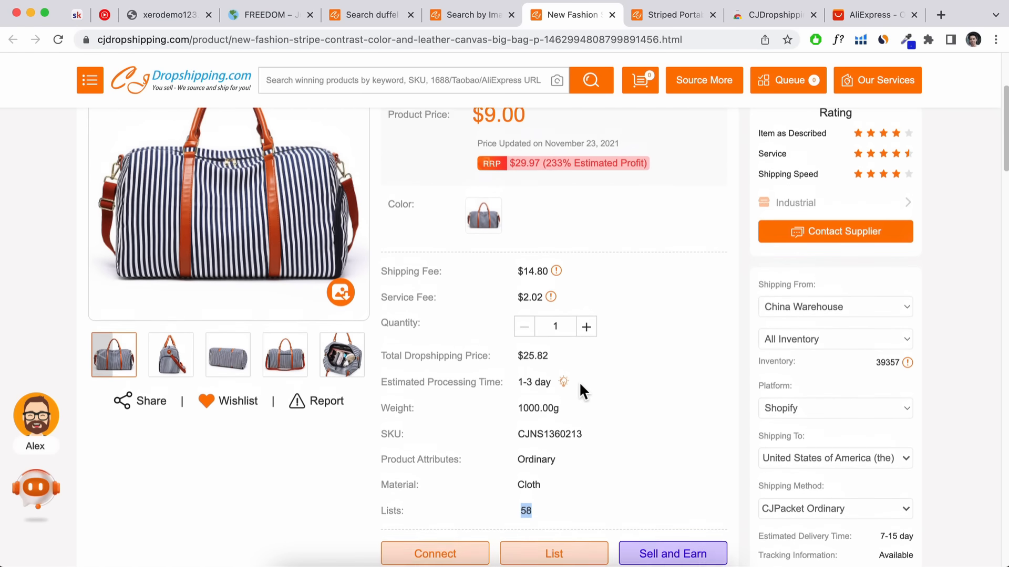
mouse_move(174, 205)
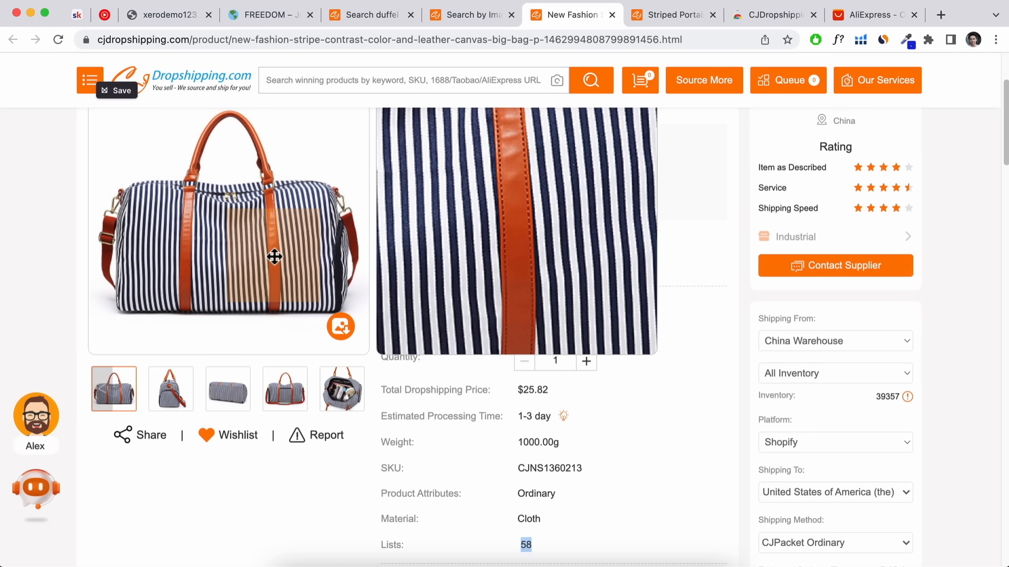
scroll(516, 376, "down", 3)
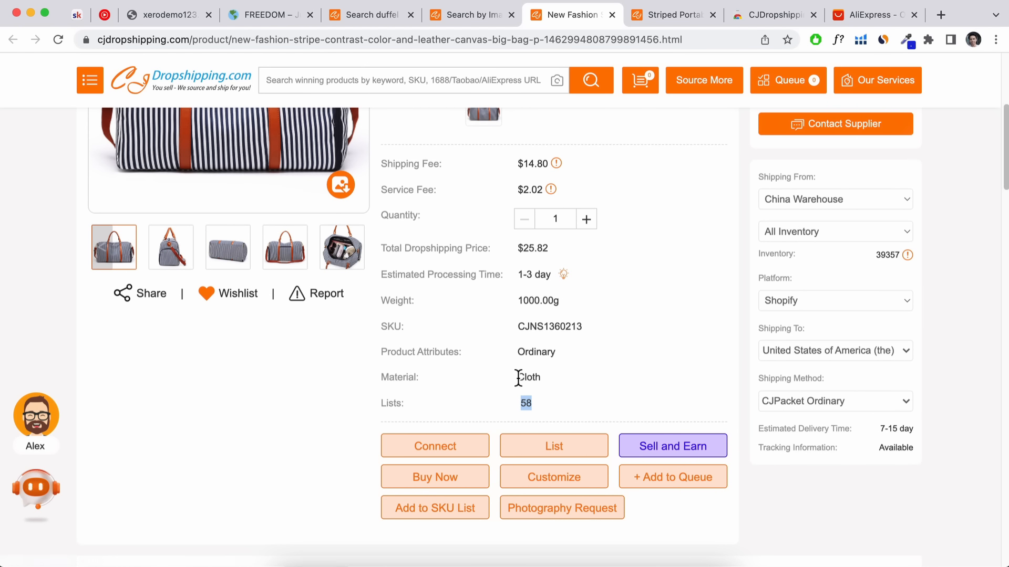
scroll(657, 442, "down", 1)
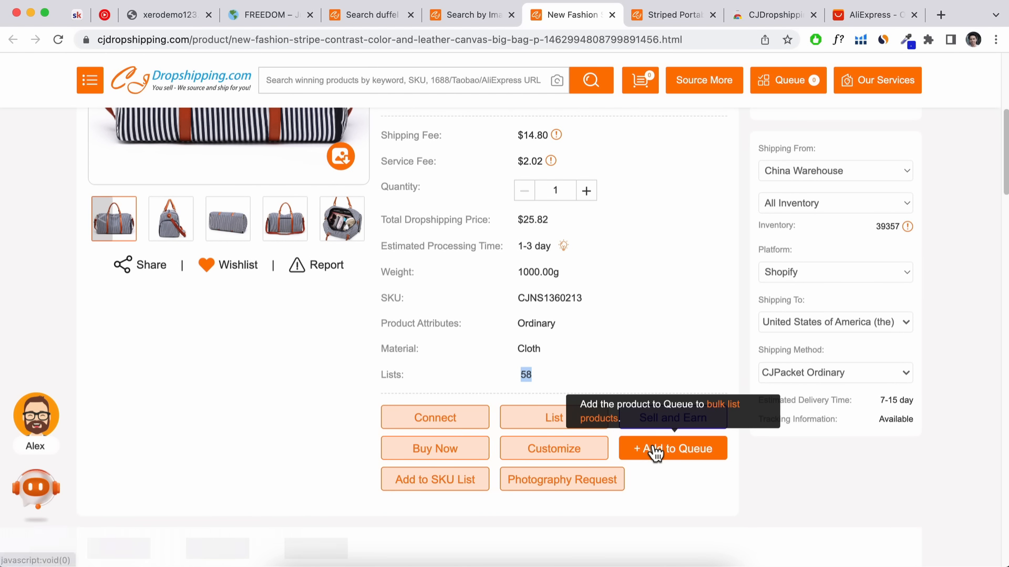
left_click(586, 480)
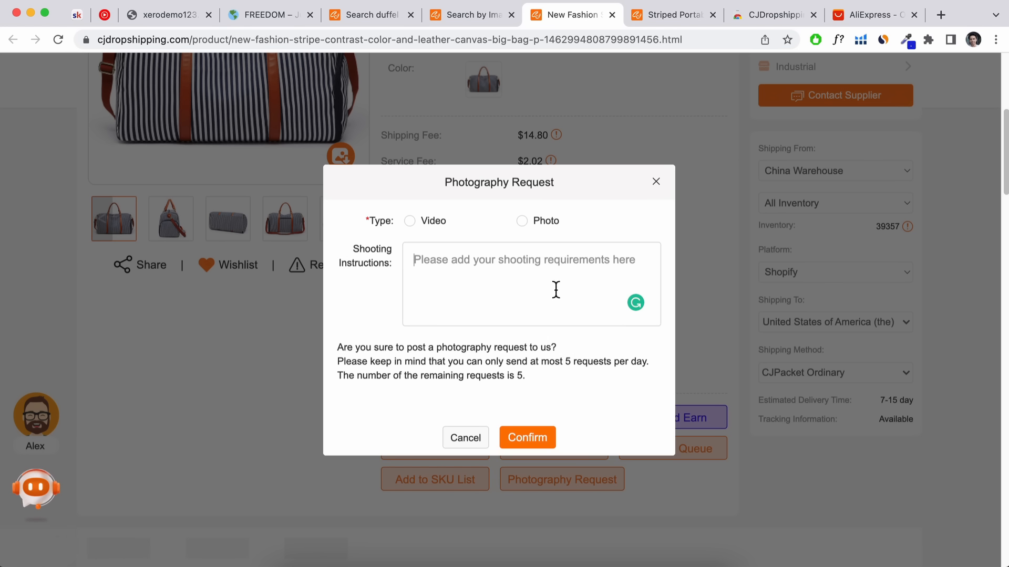
left_click(655, 181)
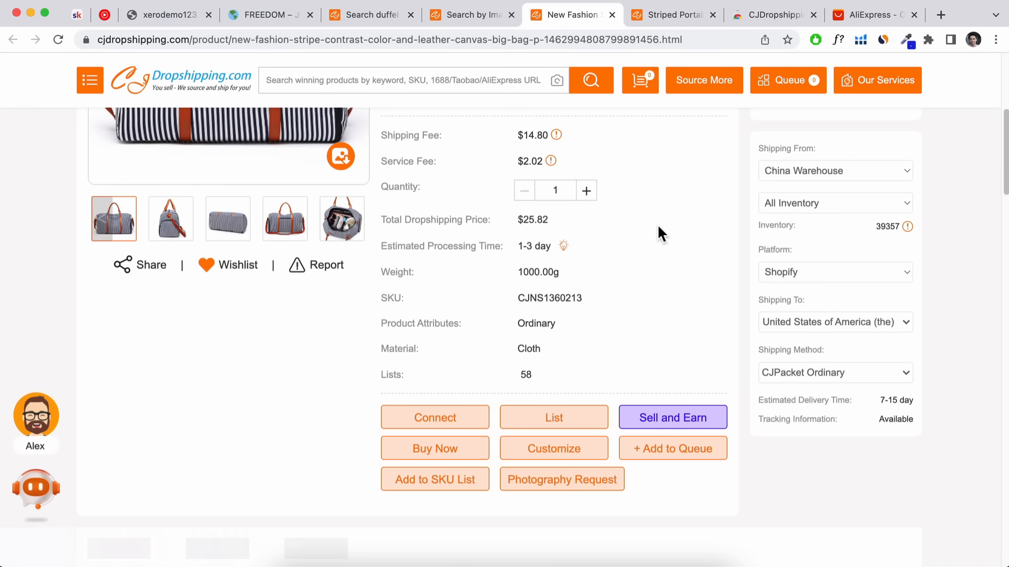
Scroll through the rest of the striped bag's product page to review its details.
scroll(657, 224, "up", 6)
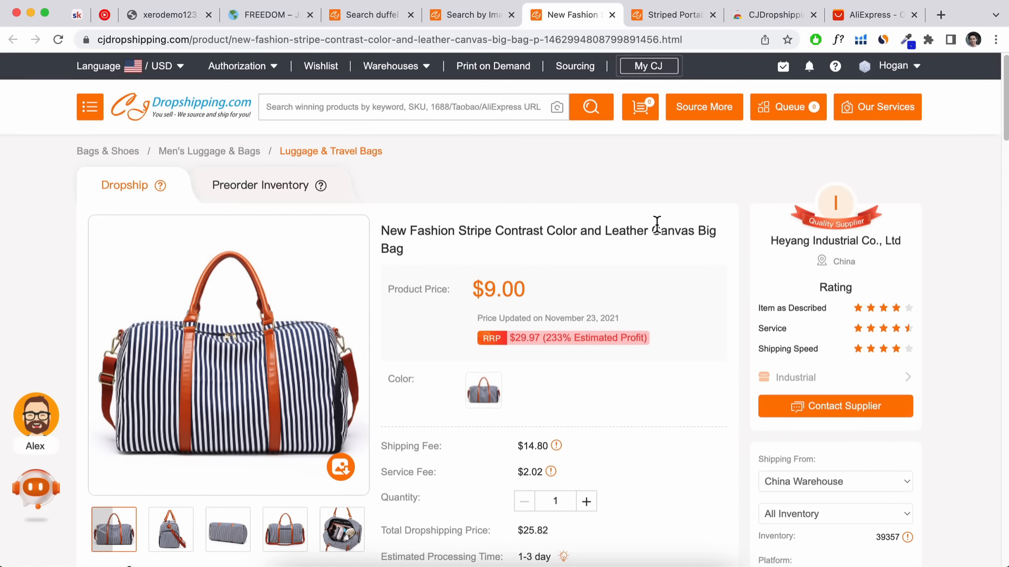
scroll(657, 223, "down", 6)
scroll(618, 282, "down", 5)
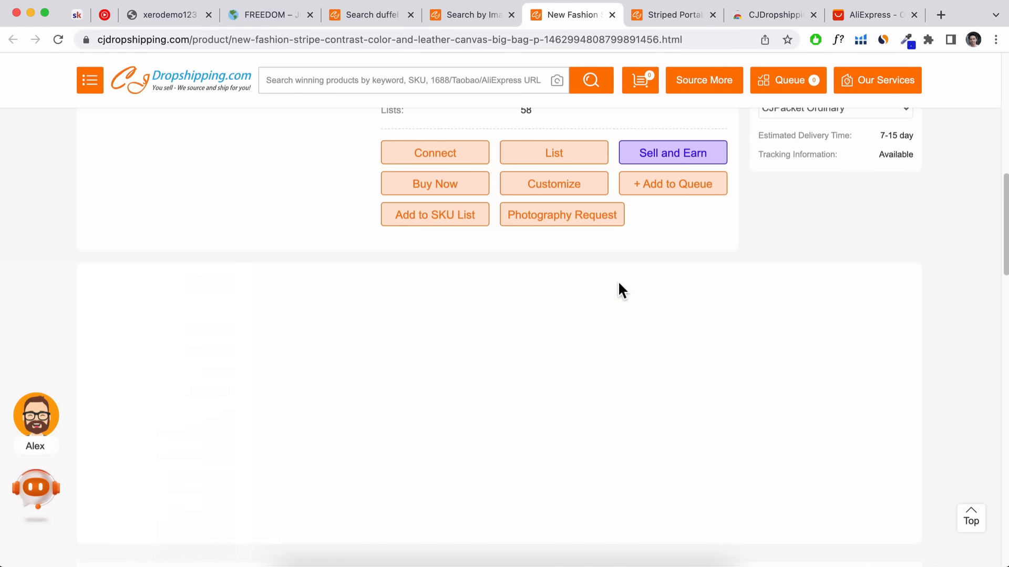
scroll(615, 283, "down", 2)
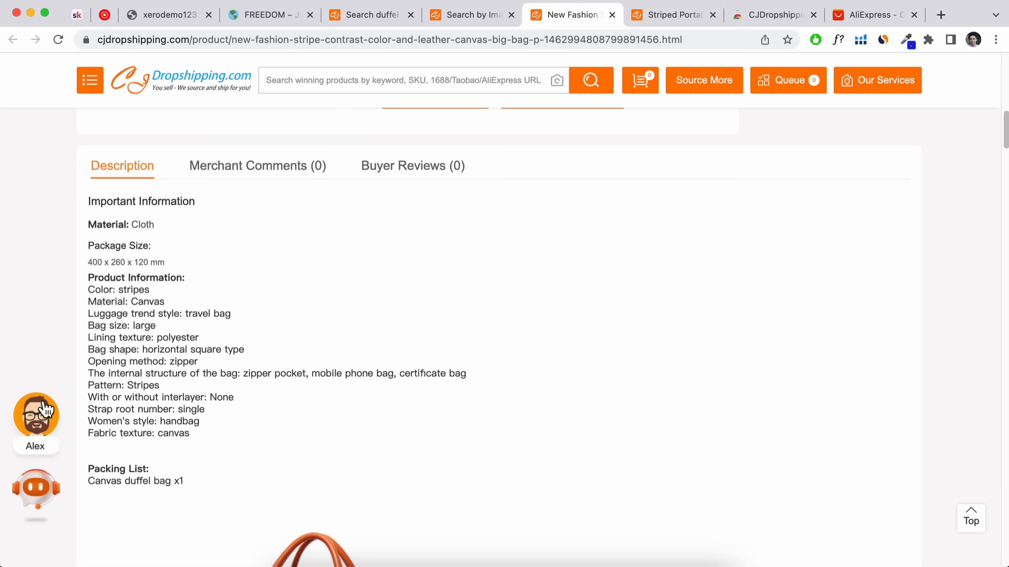
scroll(414, 297, "up", 10)
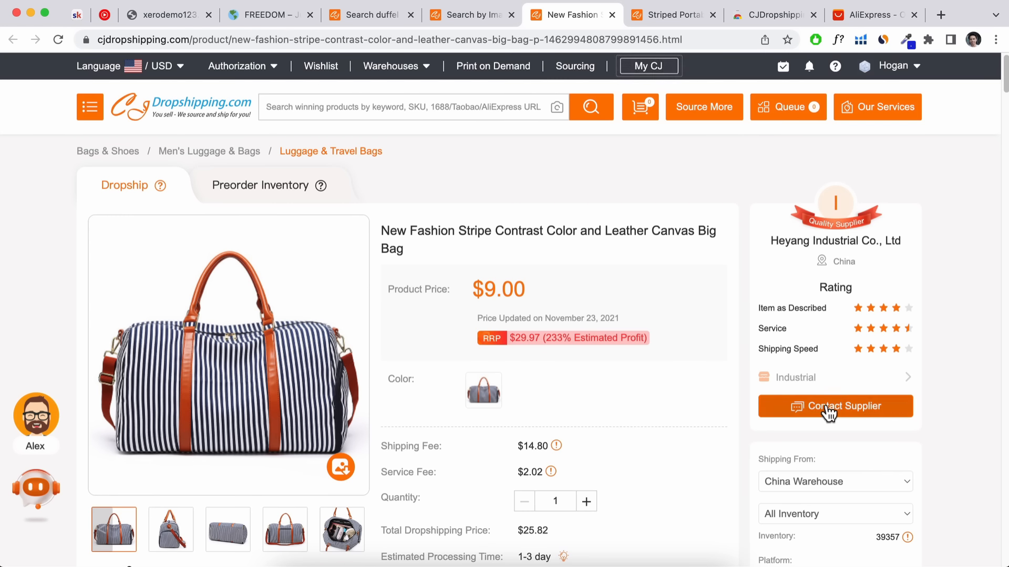
scroll(530, 348, "down", 5)
scroll(530, 347, "down", 8)
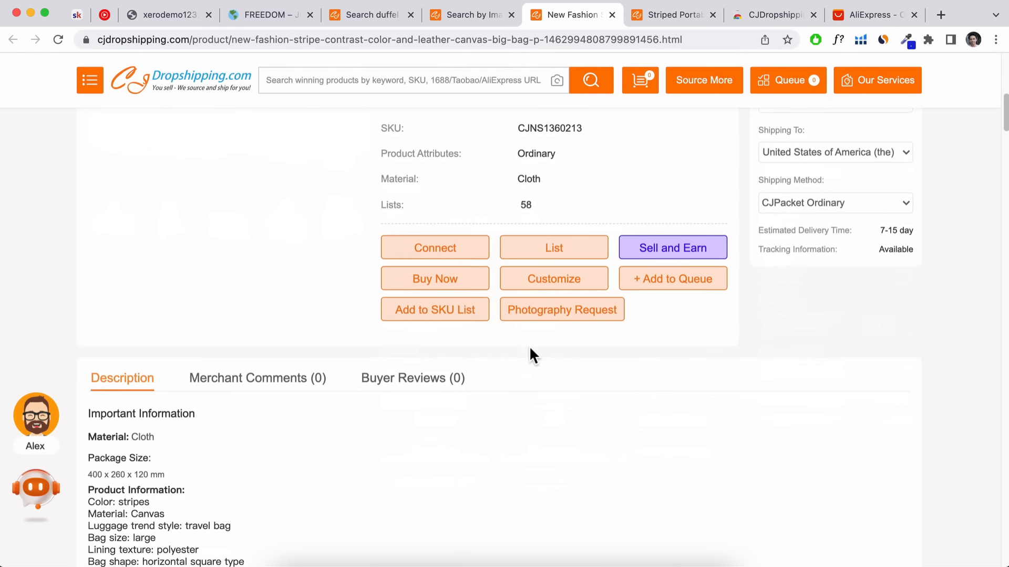
scroll(528, 344, "down", 3)
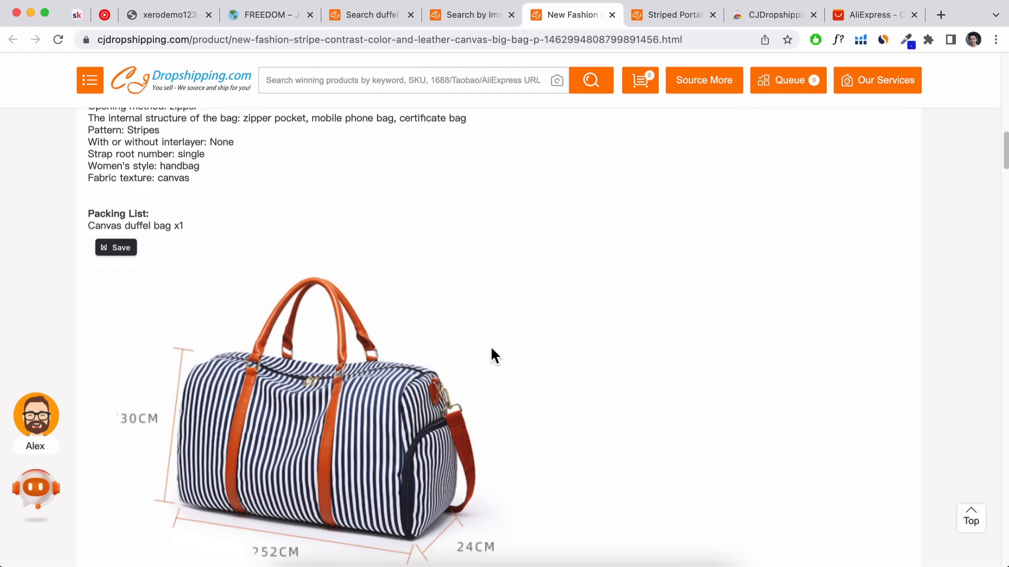
scroll(410, 294, "down", 12)
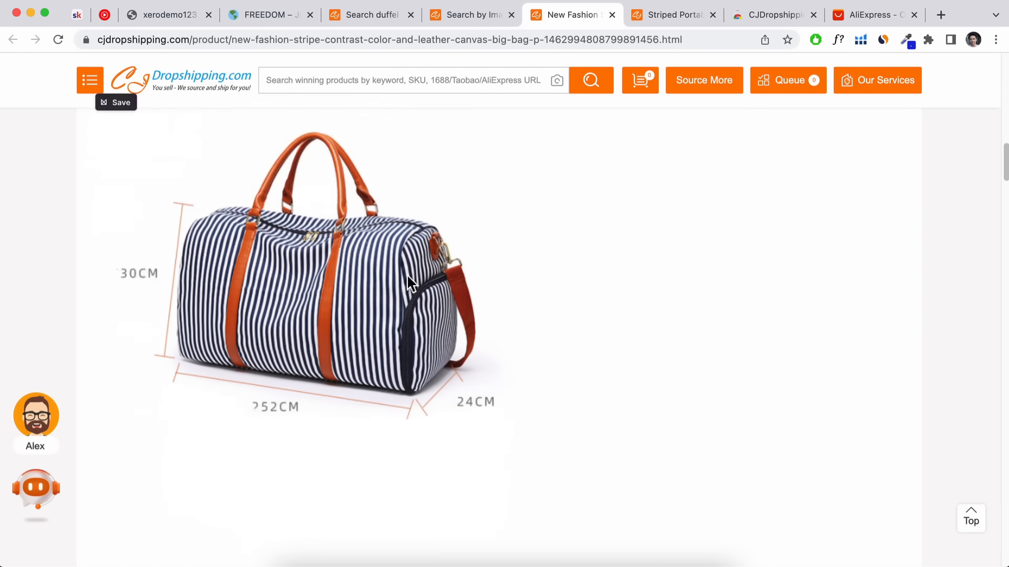
scroll(405, 278, "down", 15)
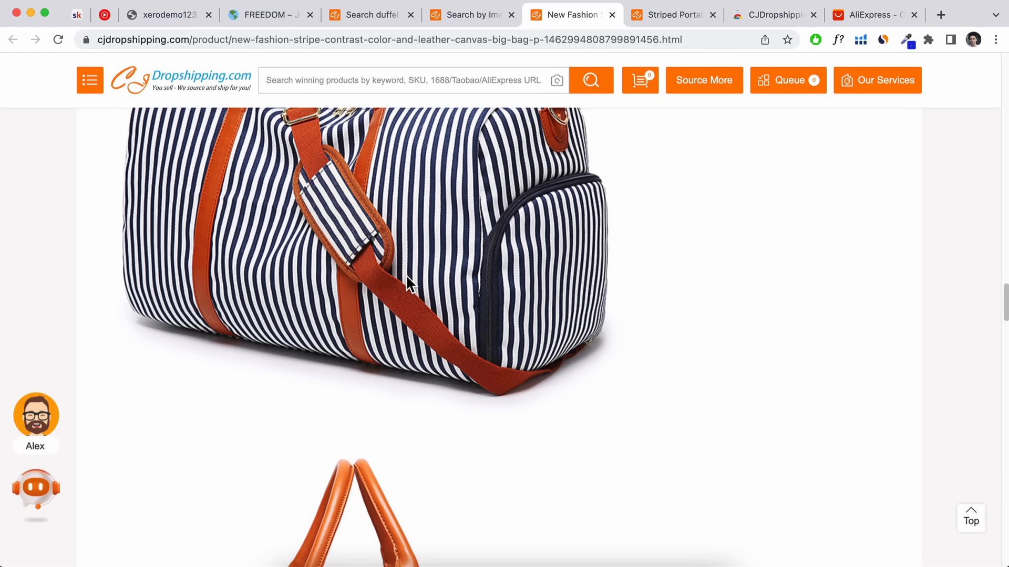
scroll(407, 284, "down", 10)
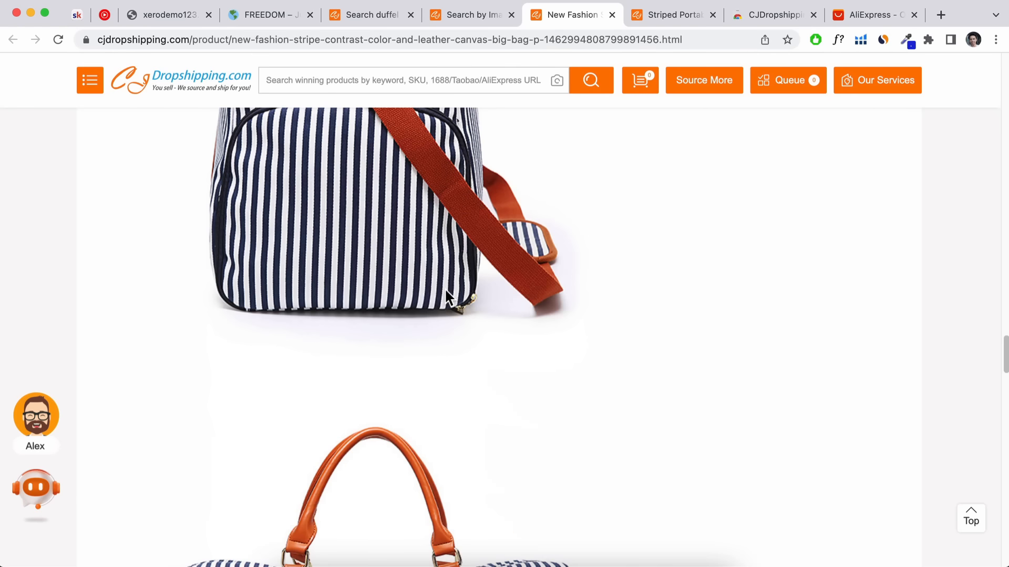
scroll(445, 288, "down", 12)
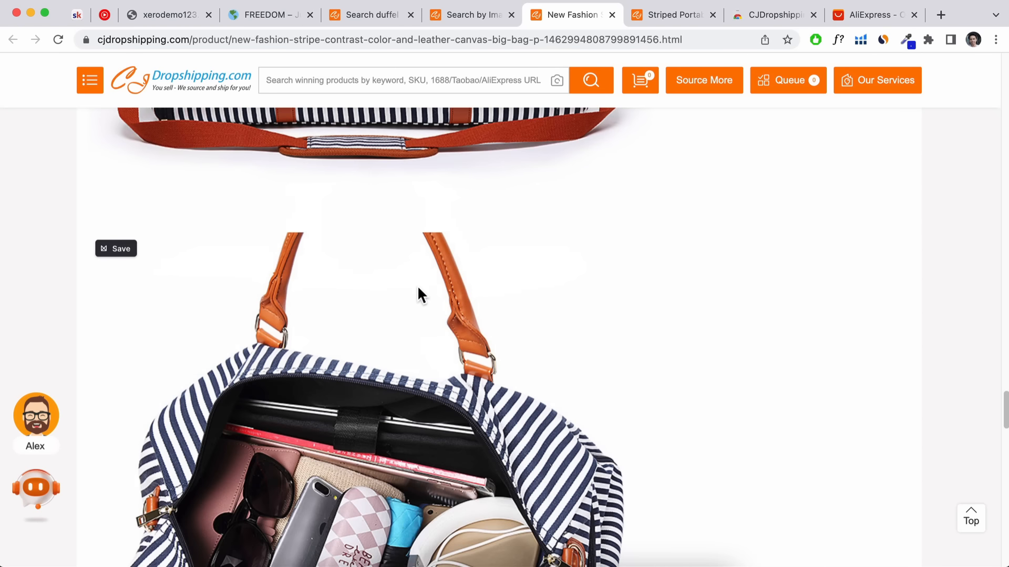
scroll(418, 285, "down", 5)
scroll(452, 257, "up", 8)
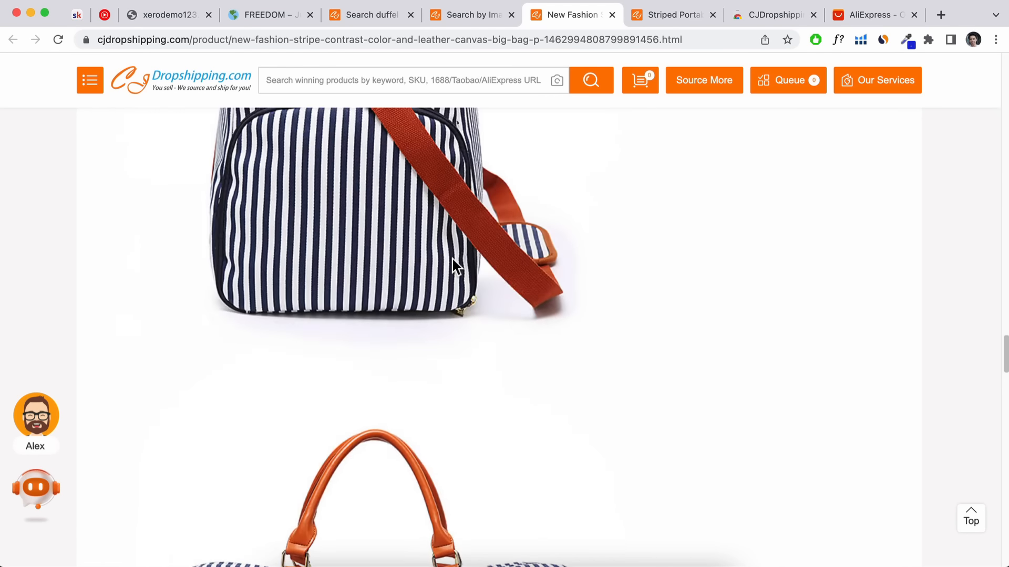
scroll(452, 257, "up", 15)
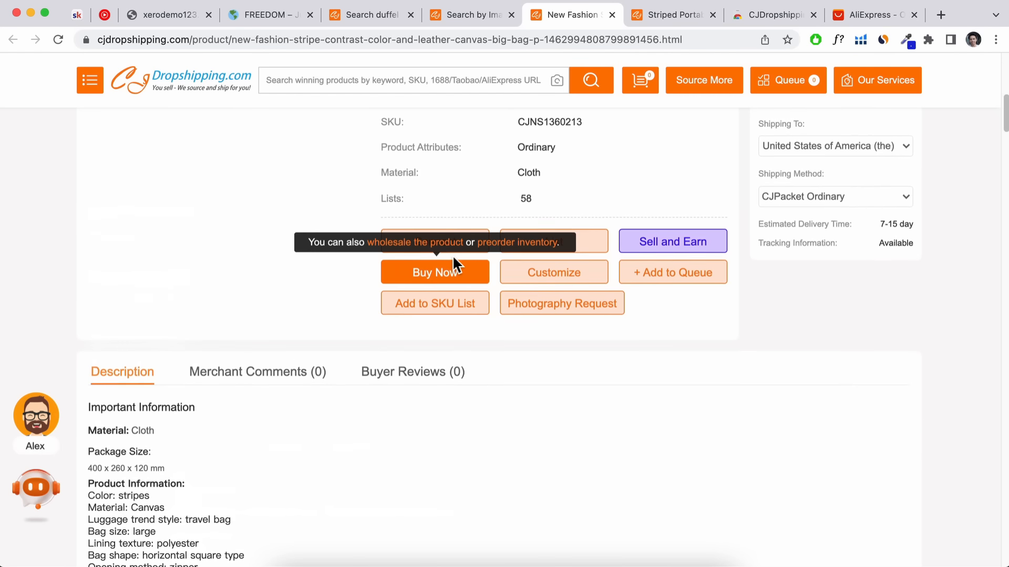
scroll(452, 254, "up", 5)
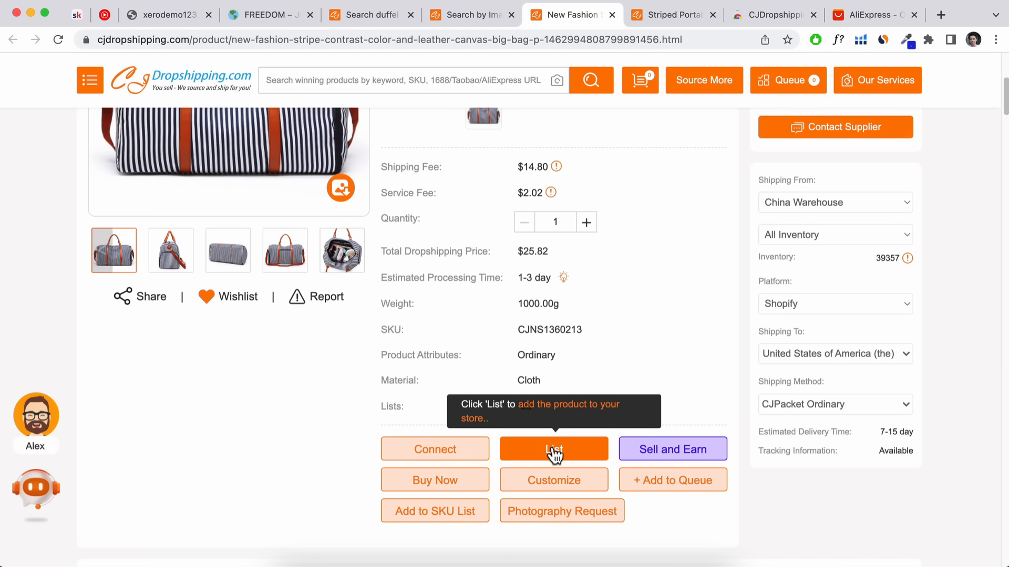
Start listing the bag and create a new Duffel Bags store category.
left_click(556, 458)
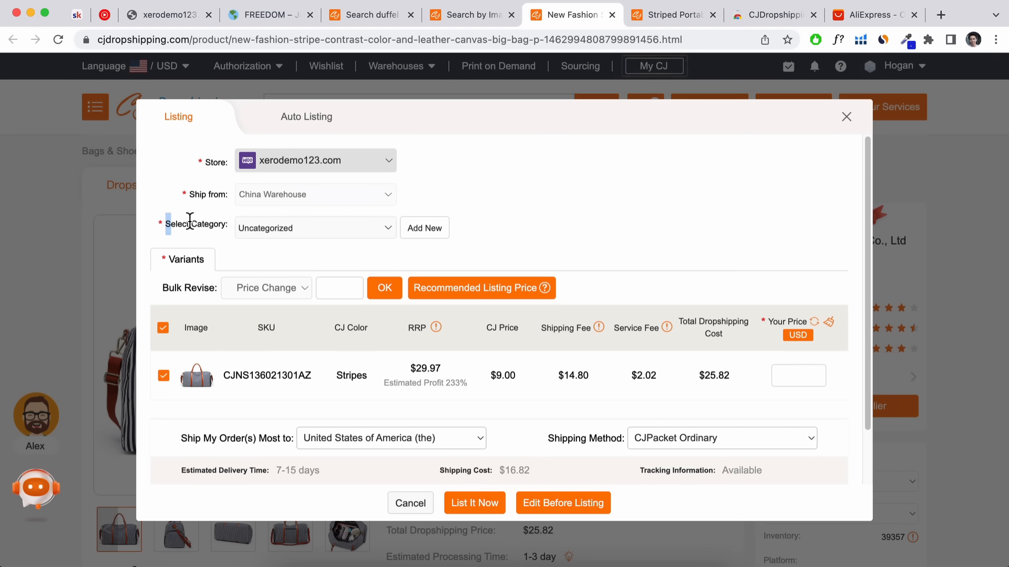
left_click_drag(166, 224, 228, 219)
left_click(332, 230)
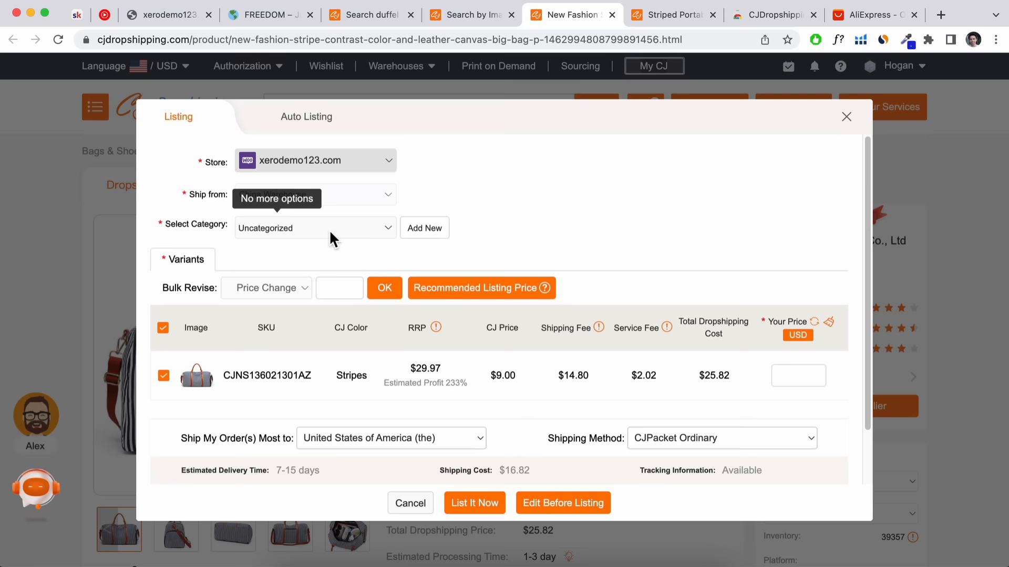
left_click(436, 234)
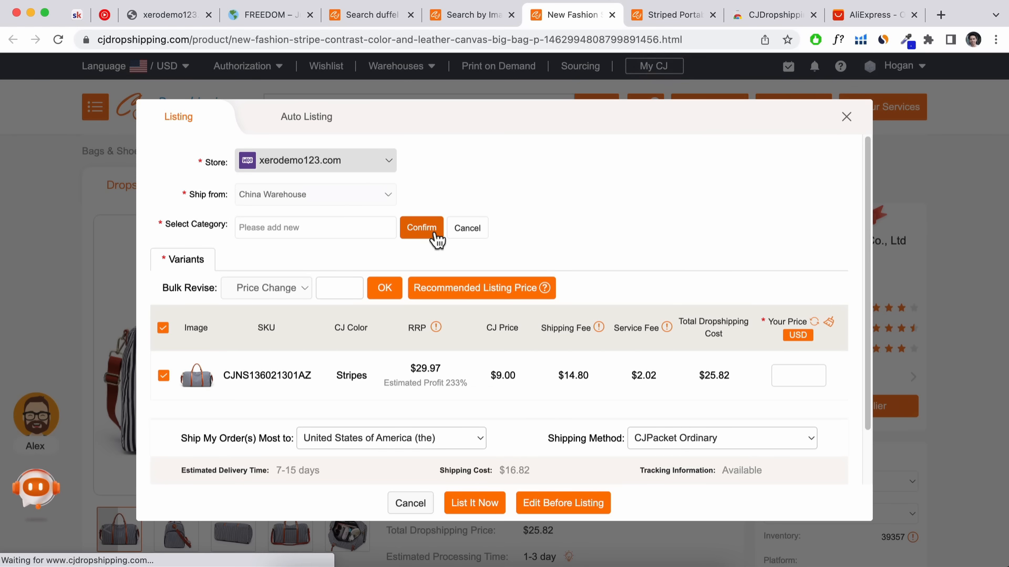
left_click(312, 229)
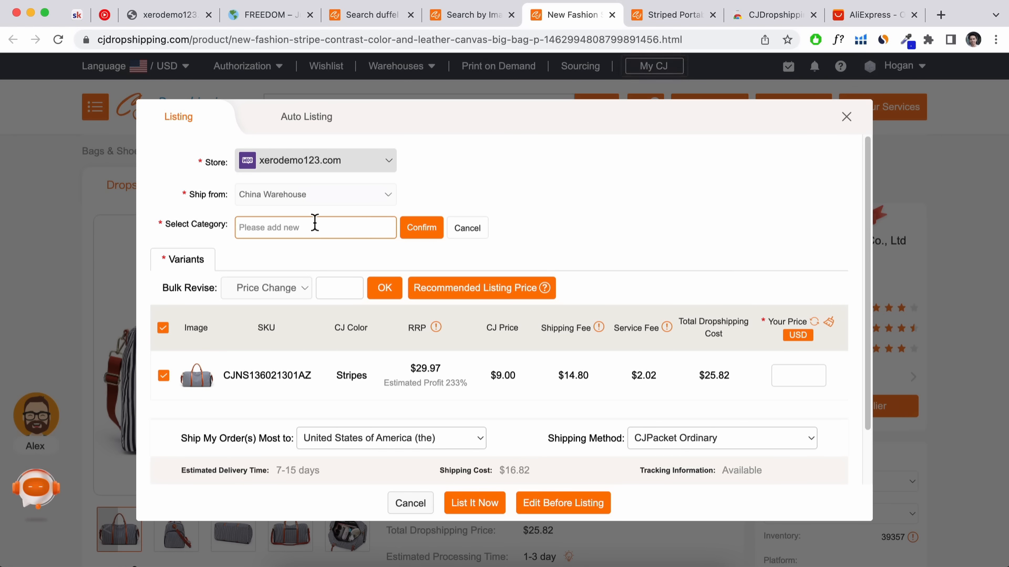
type("Duffel Bags")
left_click(413, 232)
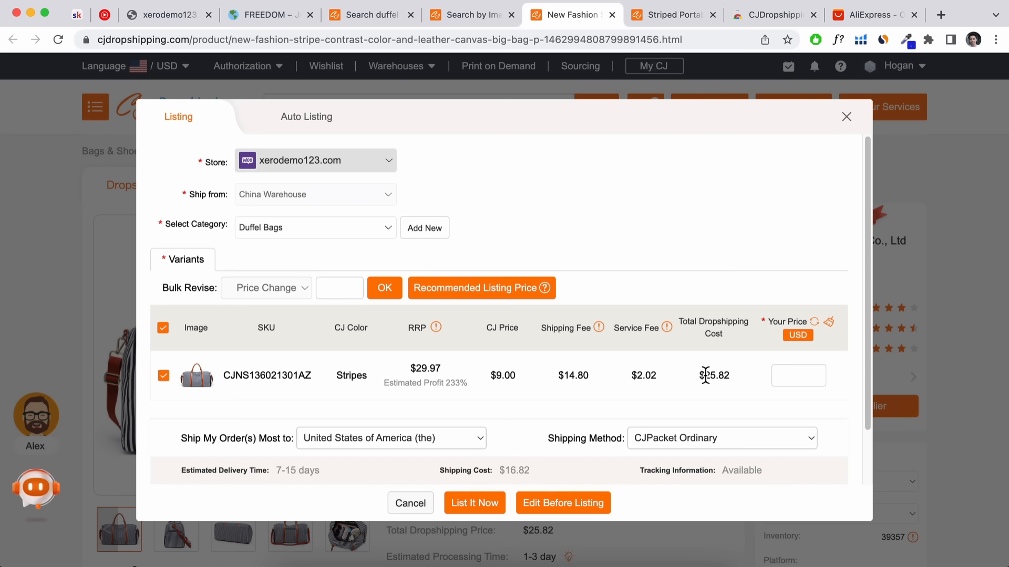
Price the bag at 49 USD, bulk-revise the variants to 49, and list it now.
left_click(795, 378)
type("49")
scroll(367, 381, "down", 2)
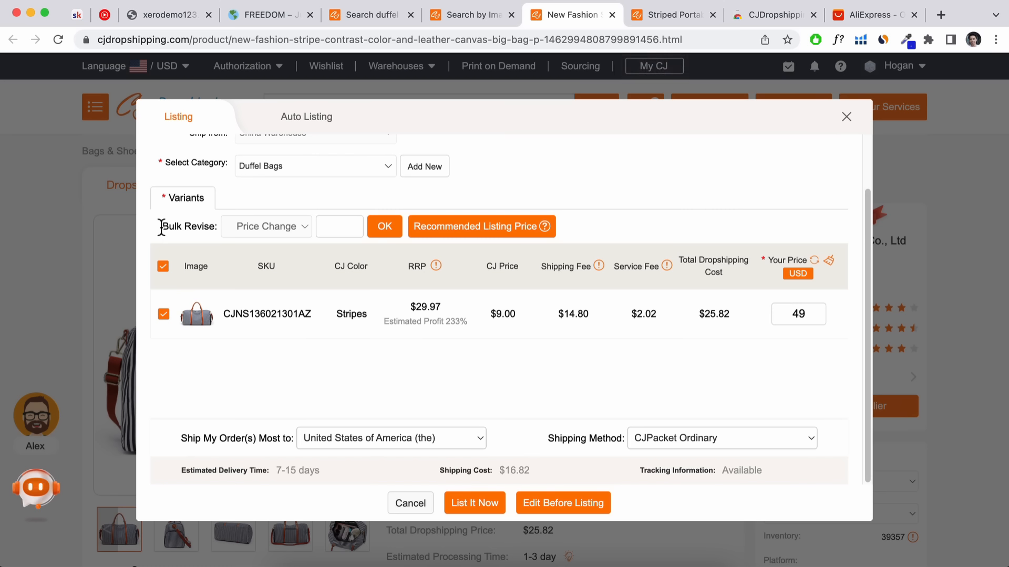
left_click_drag(190, 224, 209, 226)
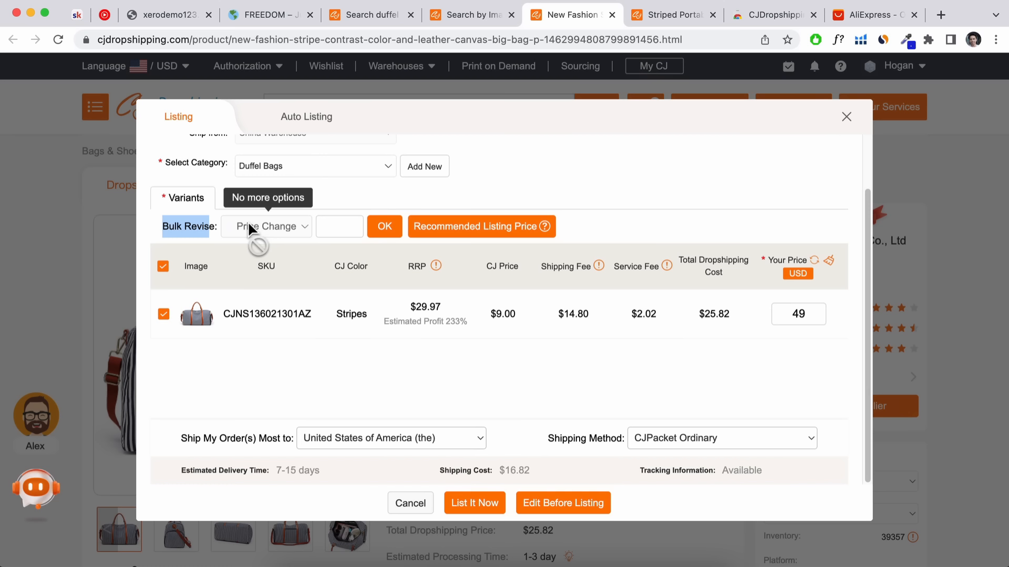
left_click(322, 223)
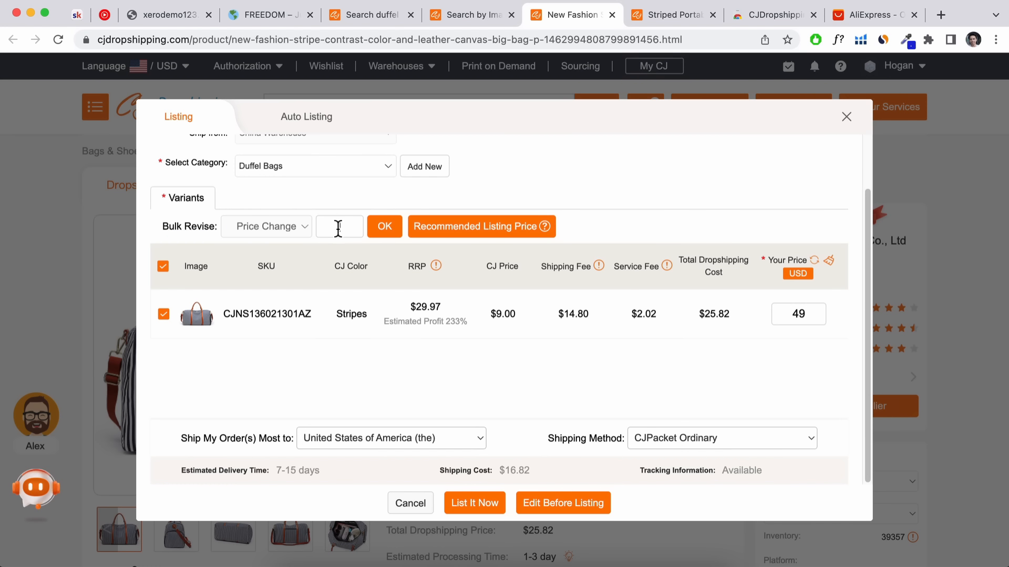
type("49")
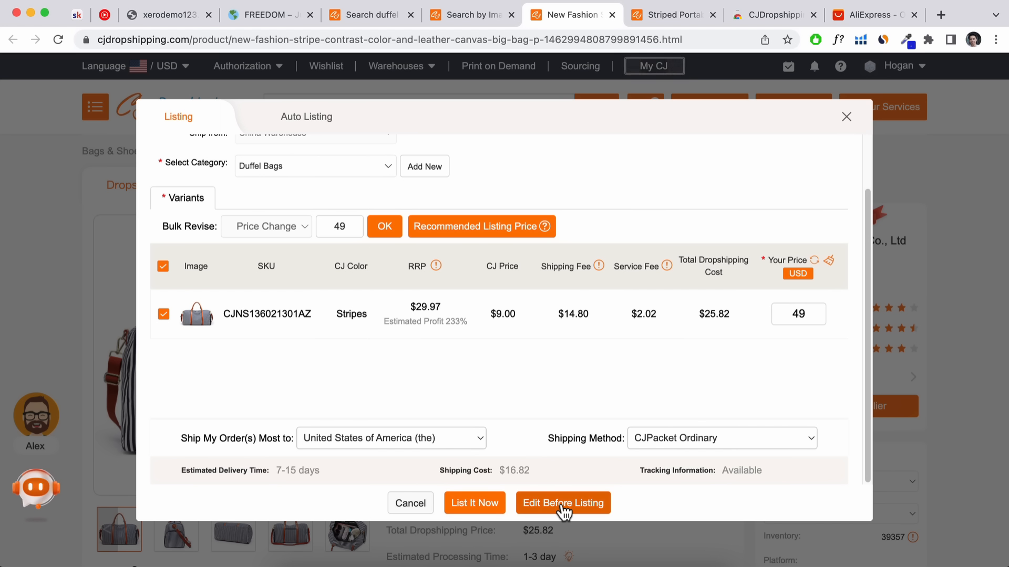
left_click(478, 507)
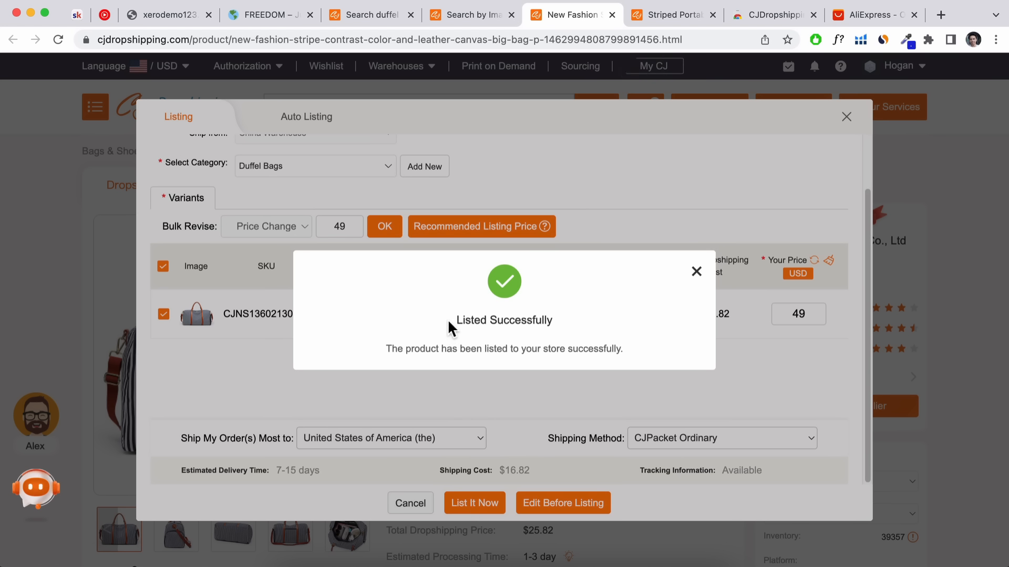
left_click(698, 272)
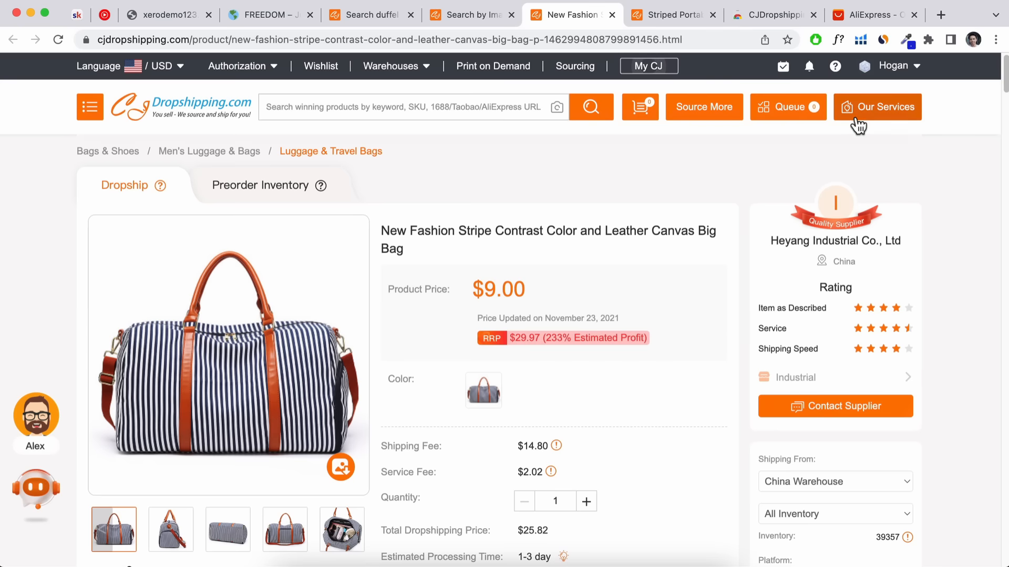
In the store's shop, find the striped bag listed at $49.00 and open its product page.
left_click(153, 15)
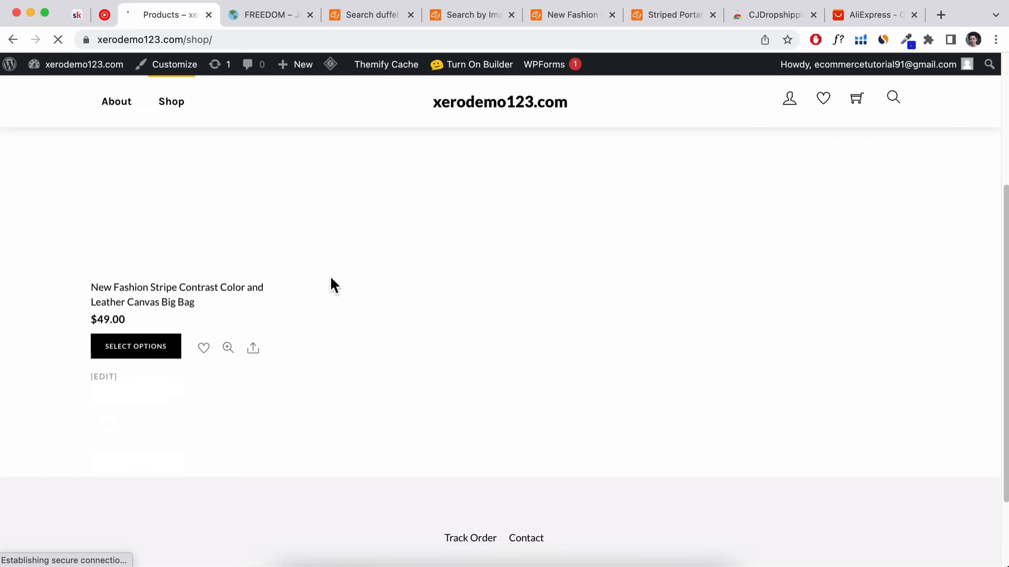
scroll(285, 260, "down", 3)
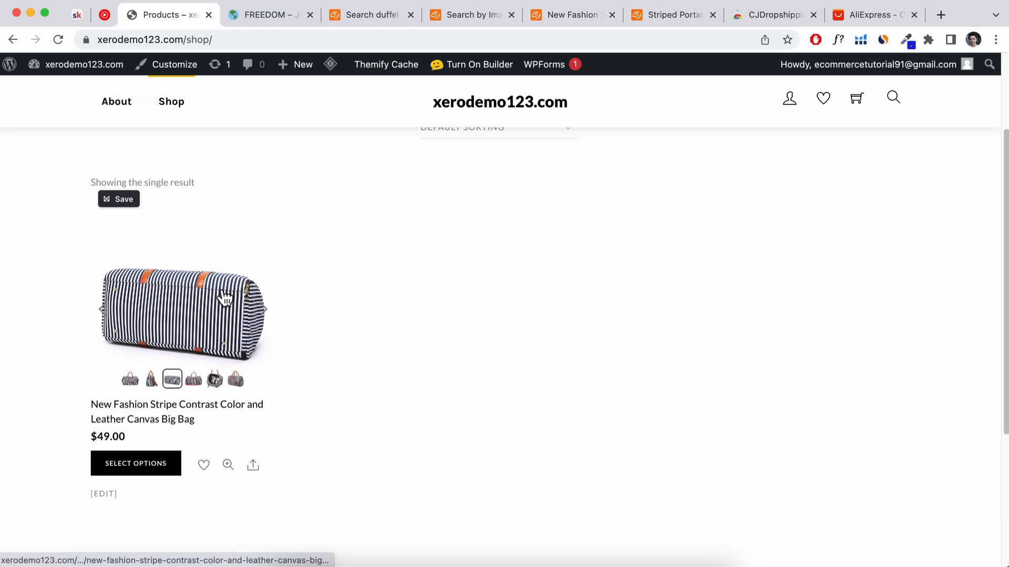
left_click(225, 297)
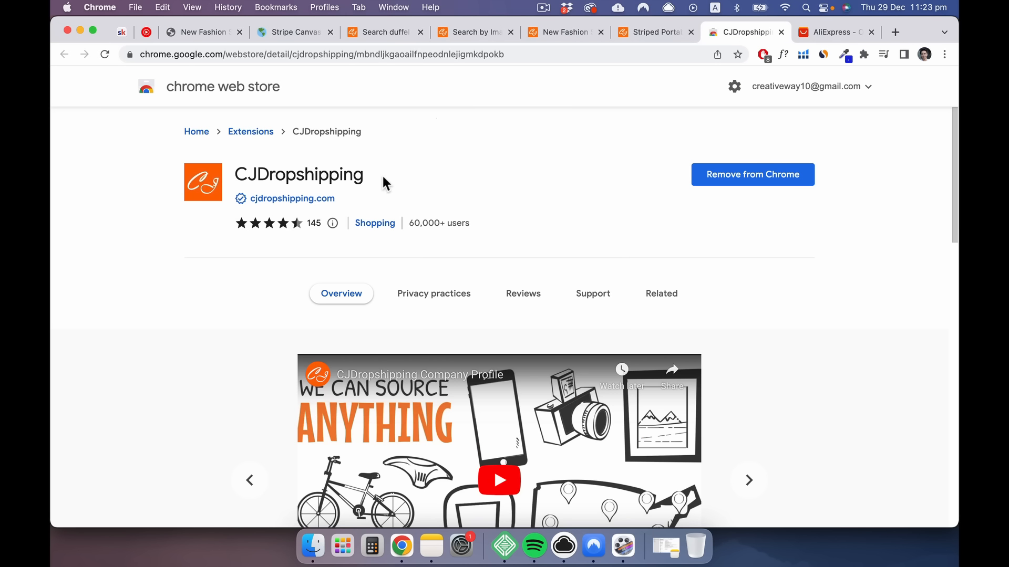
Highlight the CJDropshipping extension name, then return to the CJdropshipping bag page.
left_click_drag(369, 178, 239, 175)
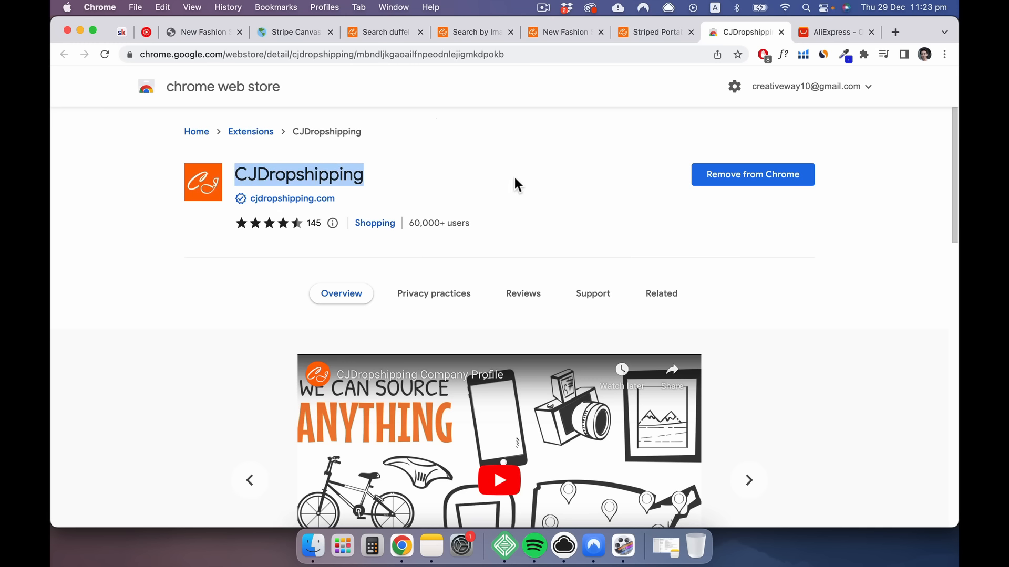
left_click(552, 38)
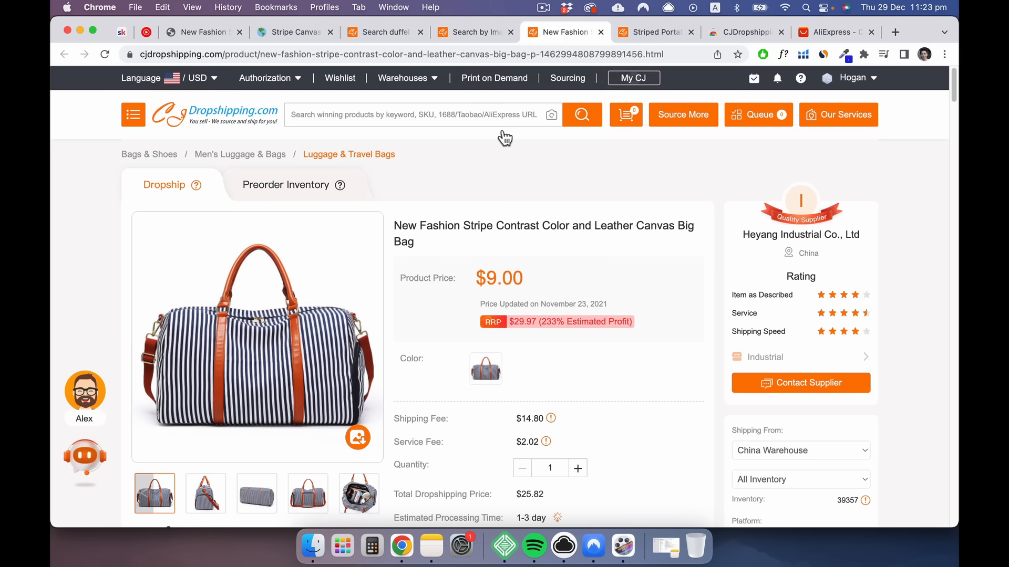
Cancel the Save As dialog and switch to the store's striped bag product page.
scroll(352, 415, "down", 1)
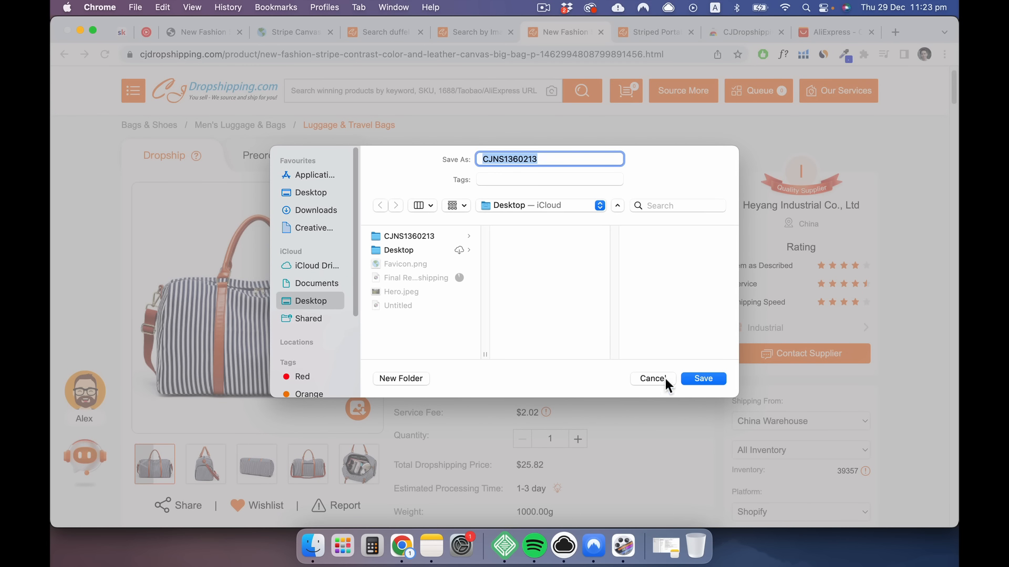
left_click(663, 379)
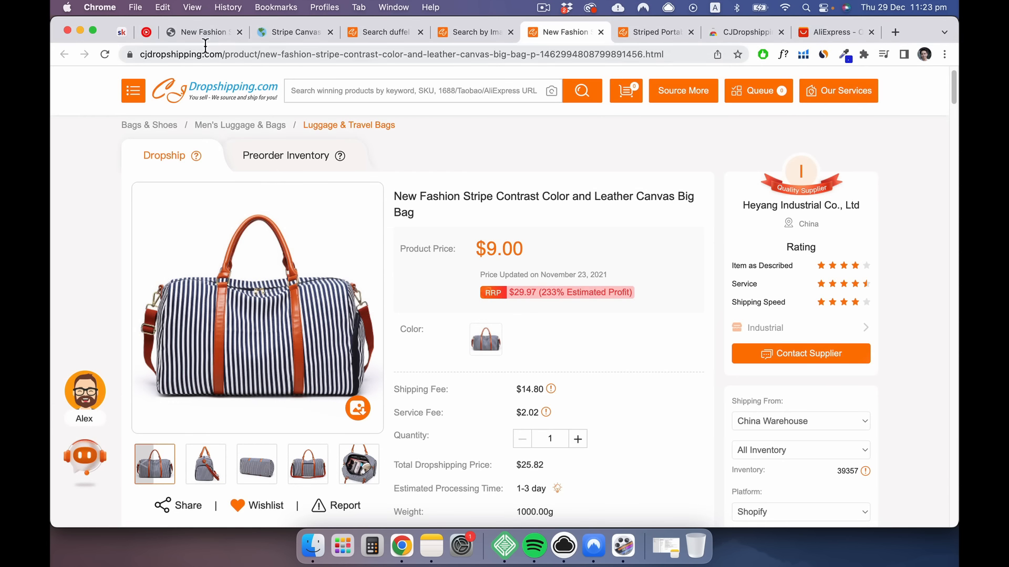
left_click(184, 30)
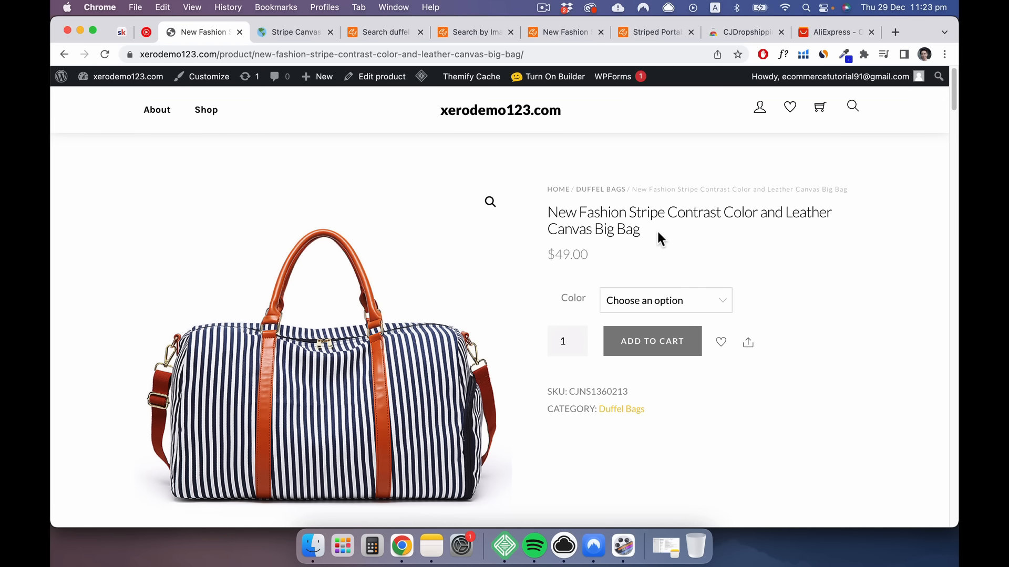
Open the product editor and dismiss the cache, plugin and setup-progress notices.
left_click(379, 79)
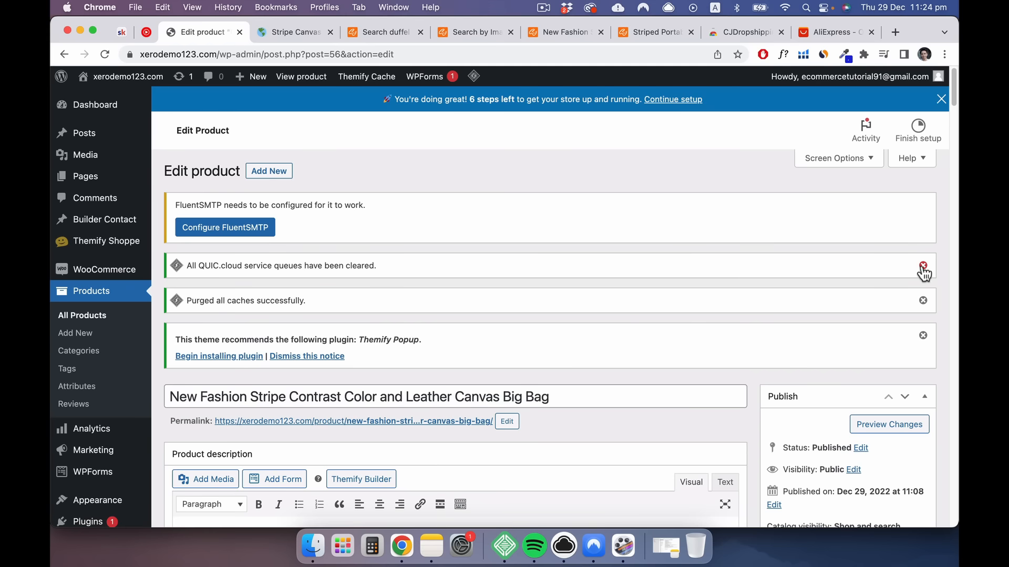
left_click(923, 267)
left_click(922, 267)
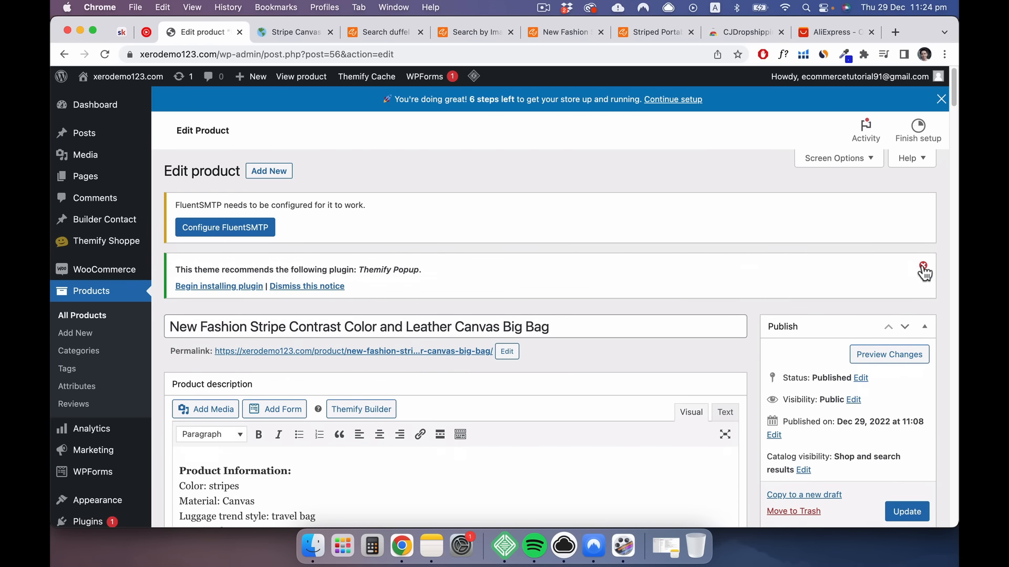
left_click(922, 268)
left_click(940, 99)
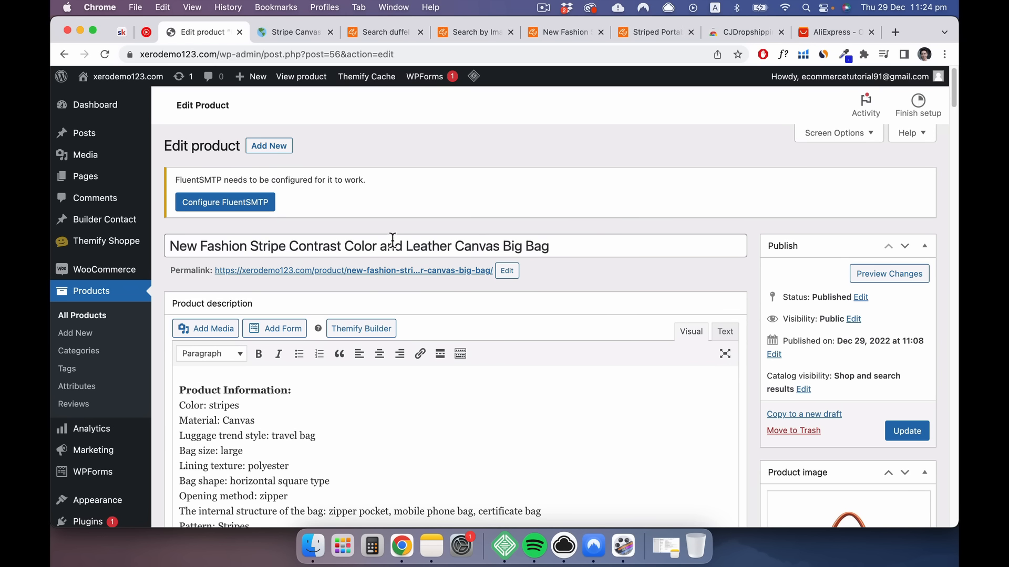
Select 'New Fashion' at the start of the product title.
left_click_drag(571, 242, 174, 242)
left_click(239, 238)
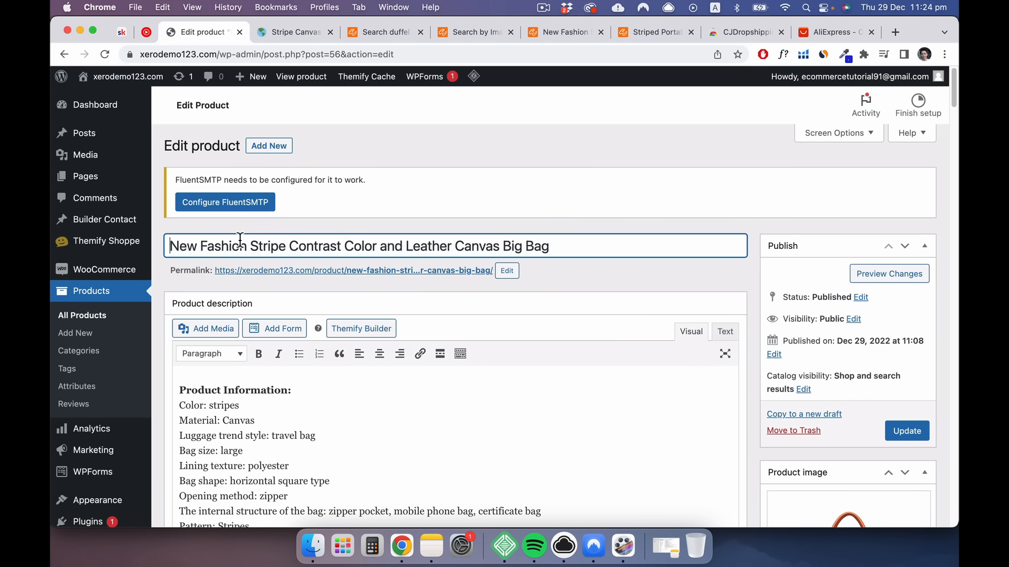
left_click(251, 245, "shift")
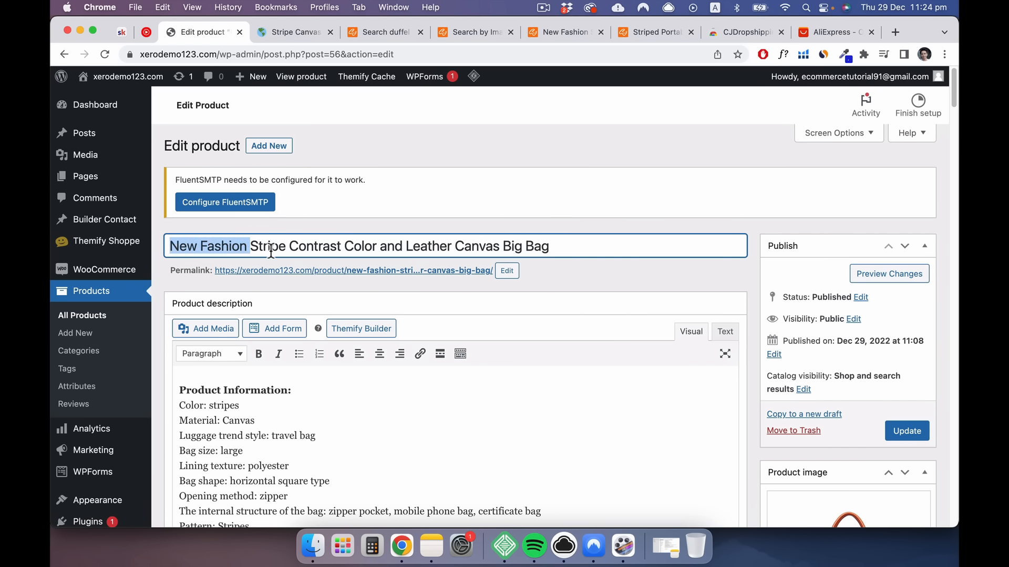
Rename the product title to 'Stripe Travel Duffel Bag'.
key("BackSpace")
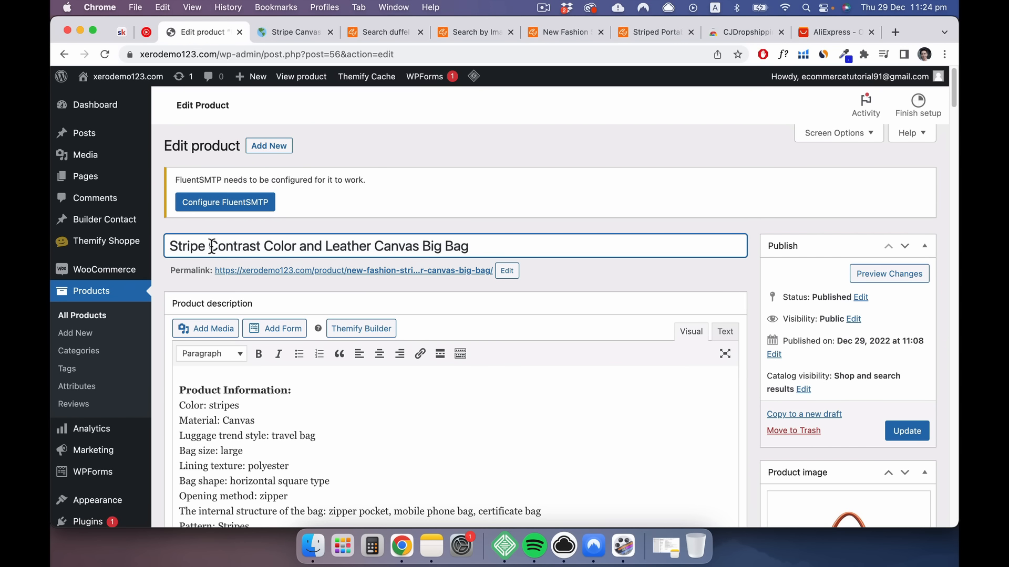
left_click_drag(211, 246, 516, 247)
type("Duff")
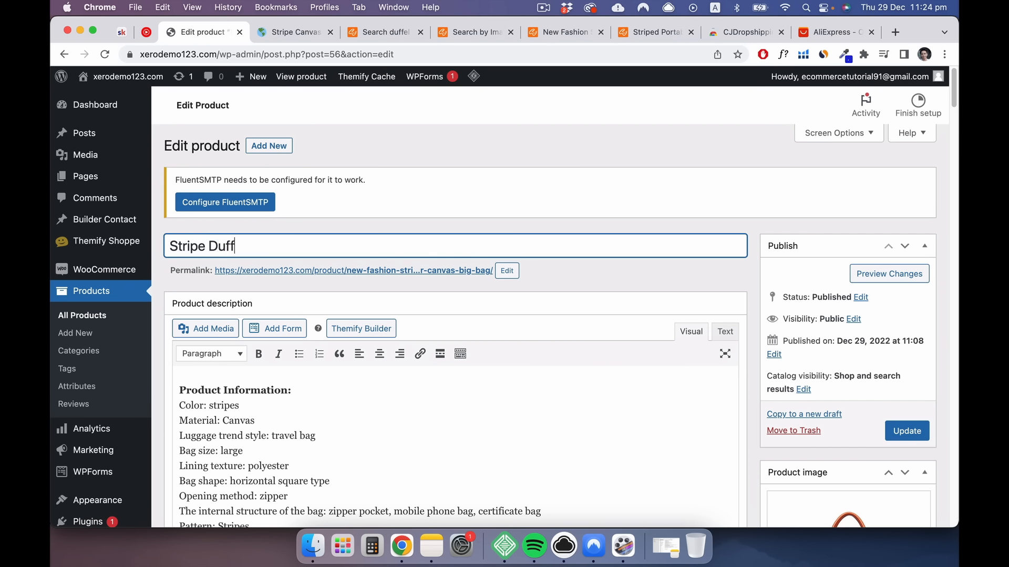
type("Travel Bud")
type("Du")
type("ffel Bag")
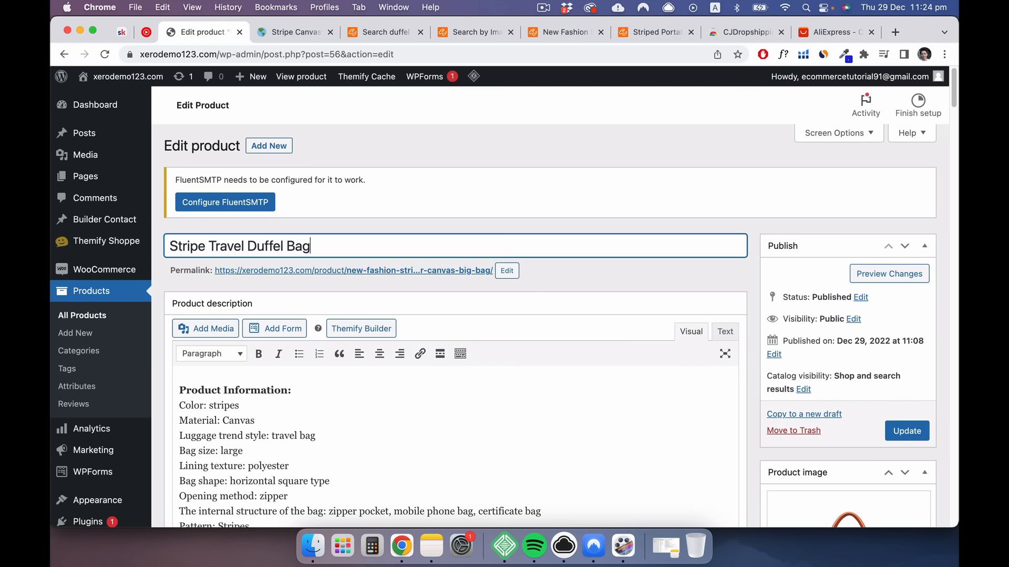
Set the permalink slug to stripe-travel-duffel-bag using the copied title.
left_click_drag(370, 237, 177, 238)
left_click_drag(333, 251, 163, 252)
key("super+c")
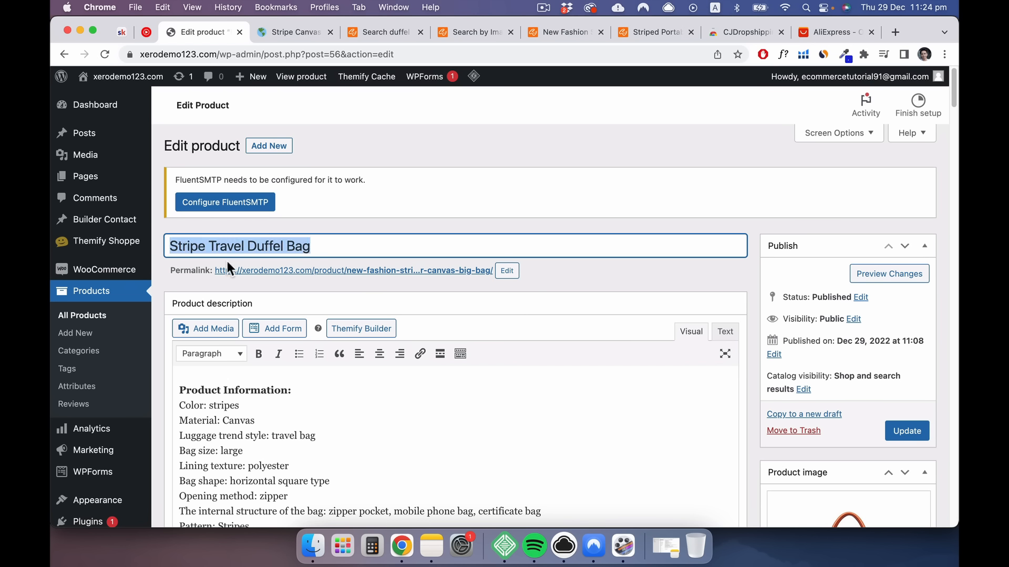
left_click(507, 270)
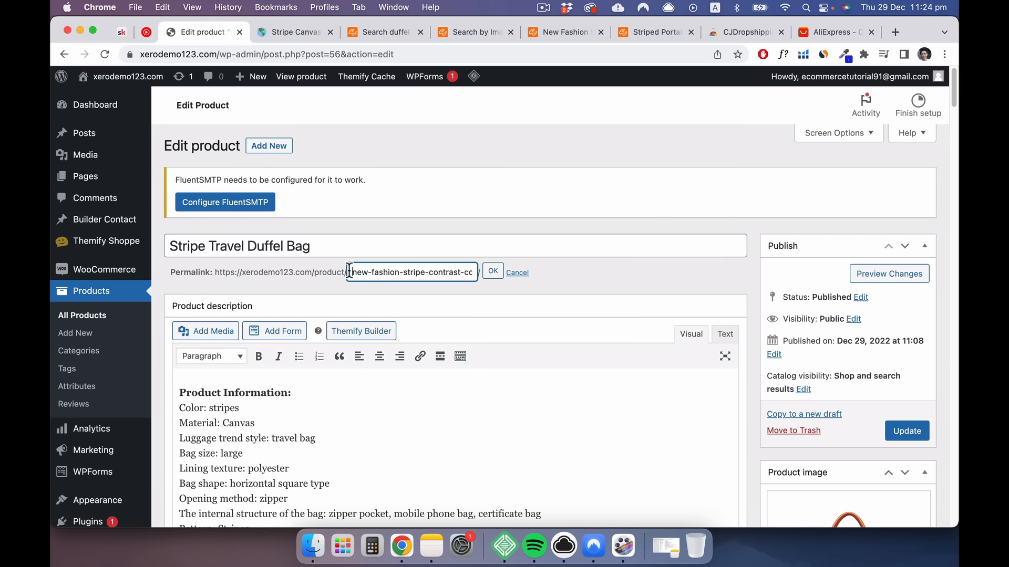
left_click_drag(349, 271, 680, 277)
key("super+v")
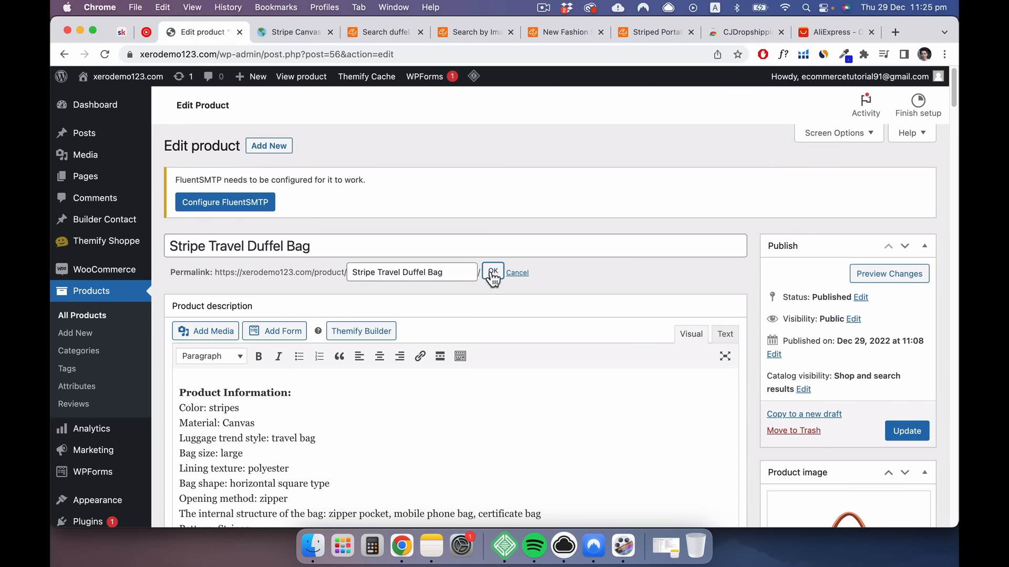
left_click(493, 273)
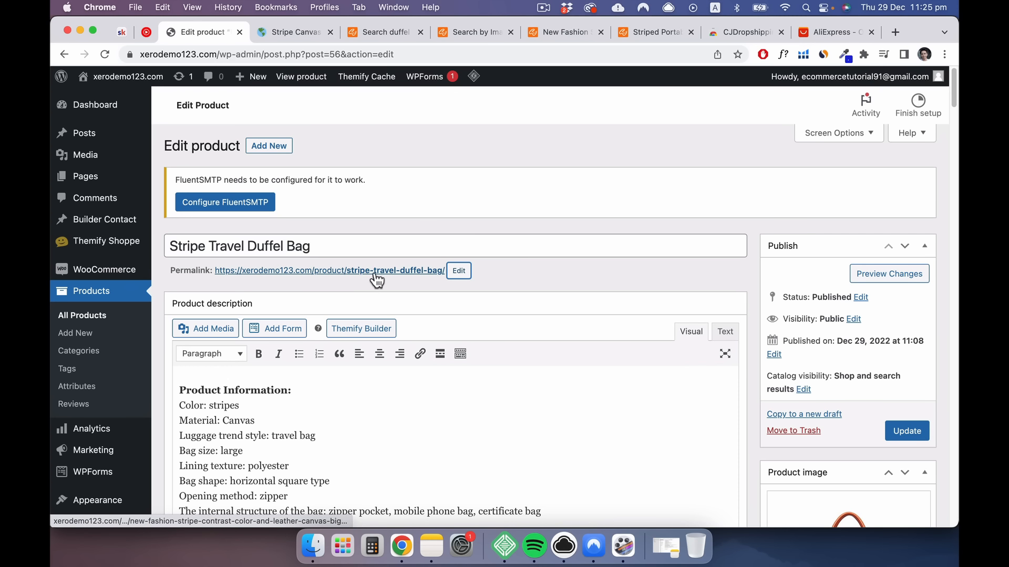
scroll(467, 307, "down", 3)
scroll(478, 312, "down", 2)
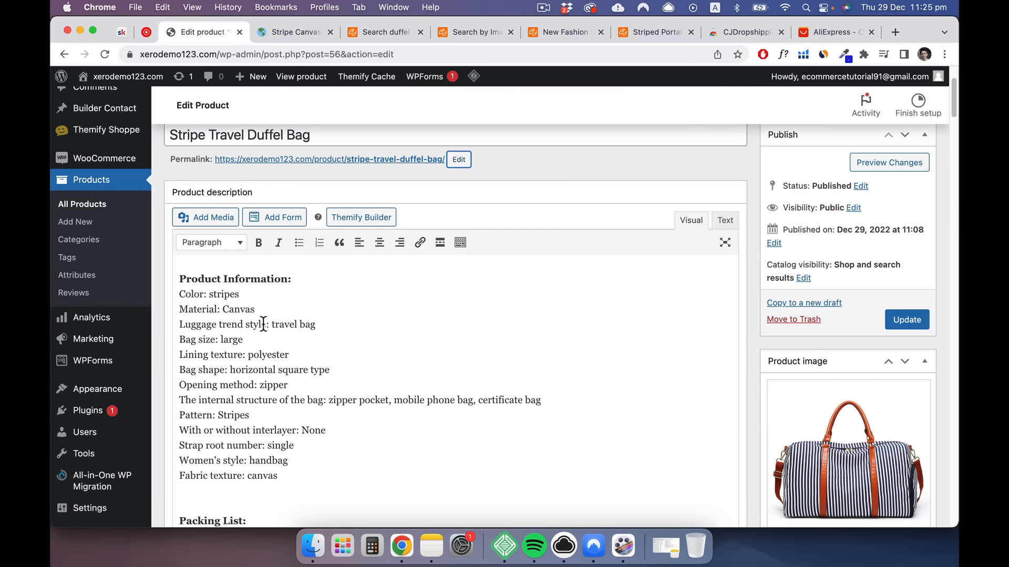
scroll(244, 251, "up", 5)
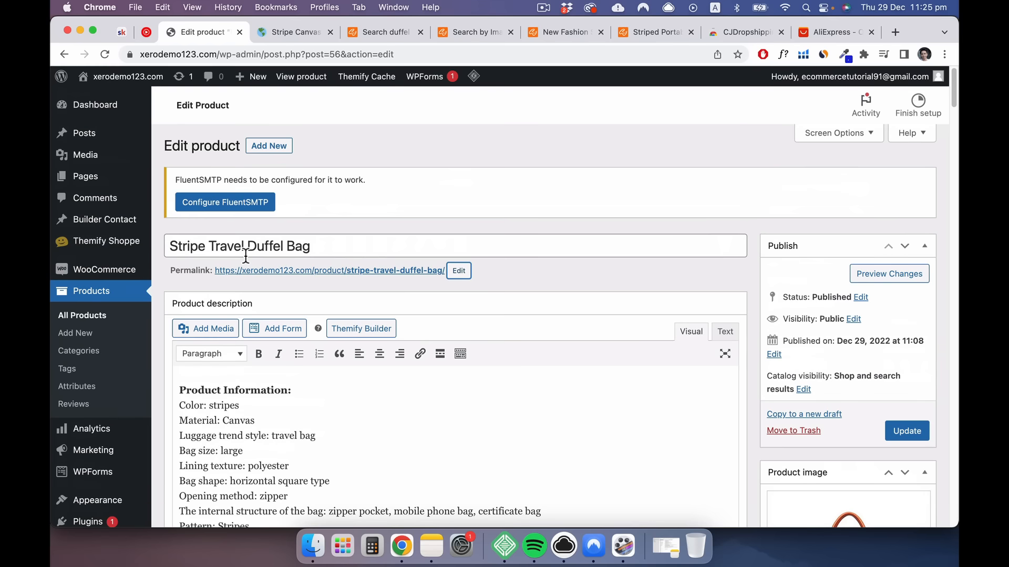
right_click(301, 76)
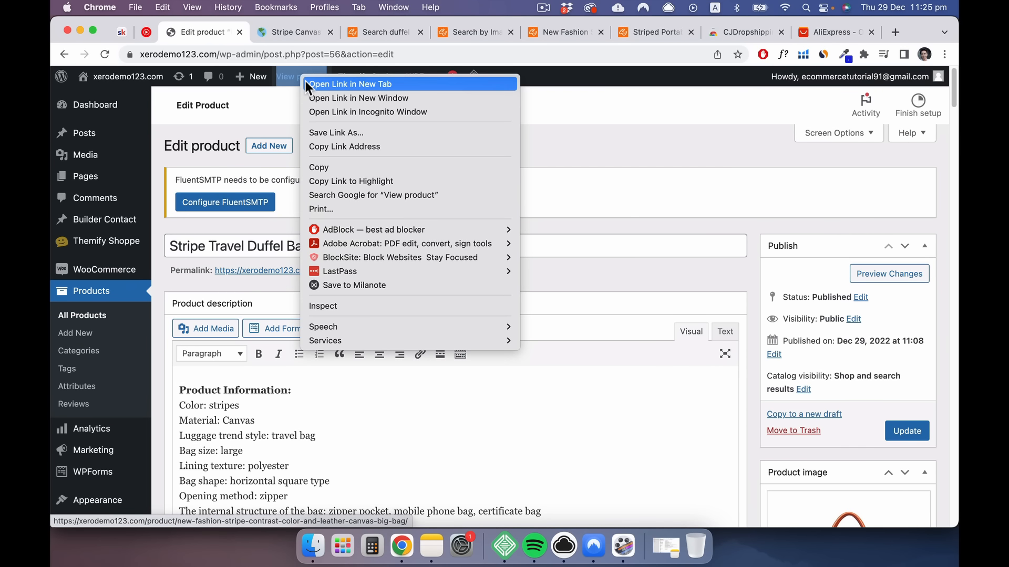
left_click(316, 81)
scroll(266, 243, "down", 6)
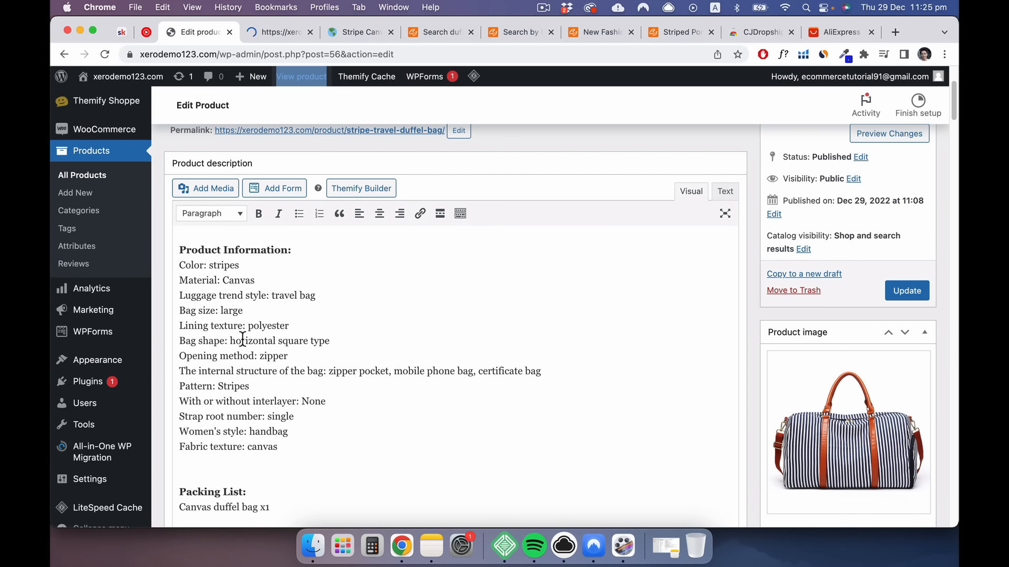
left_click(275, 35)
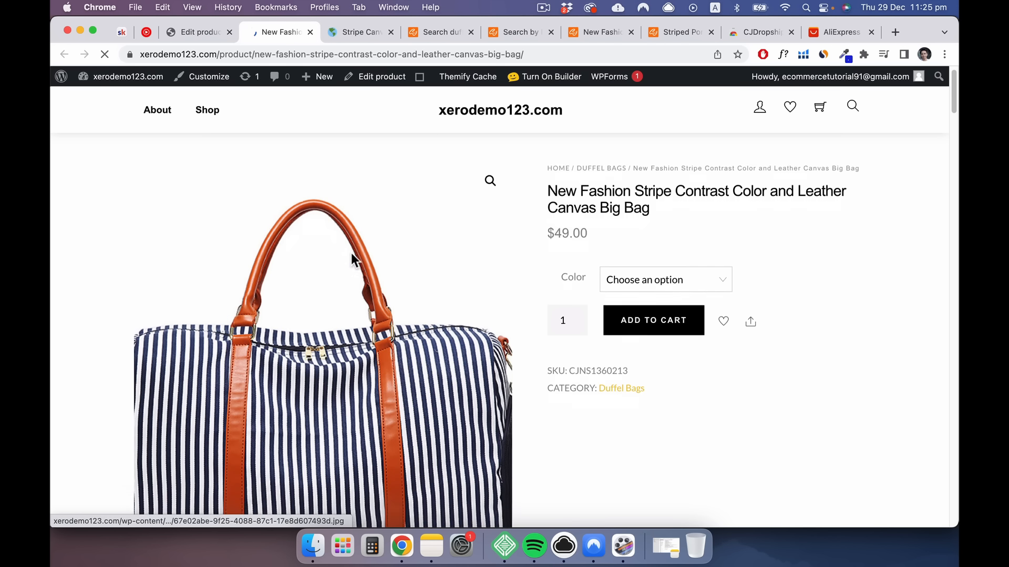
scroll(352, 257, "down", 5)
scroll(351, 256, "down", 3)
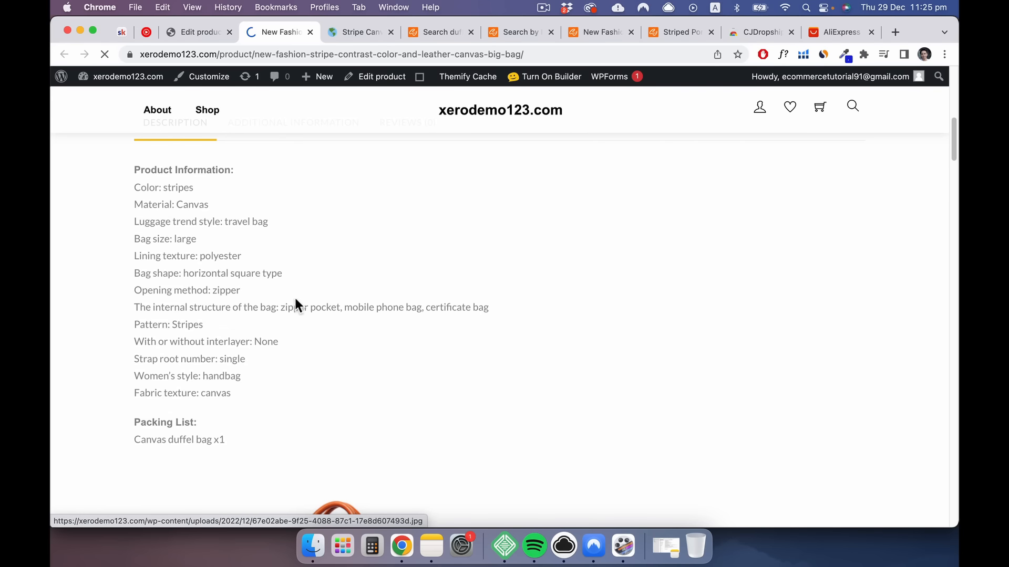
scroll(308, 326, "up", 10)
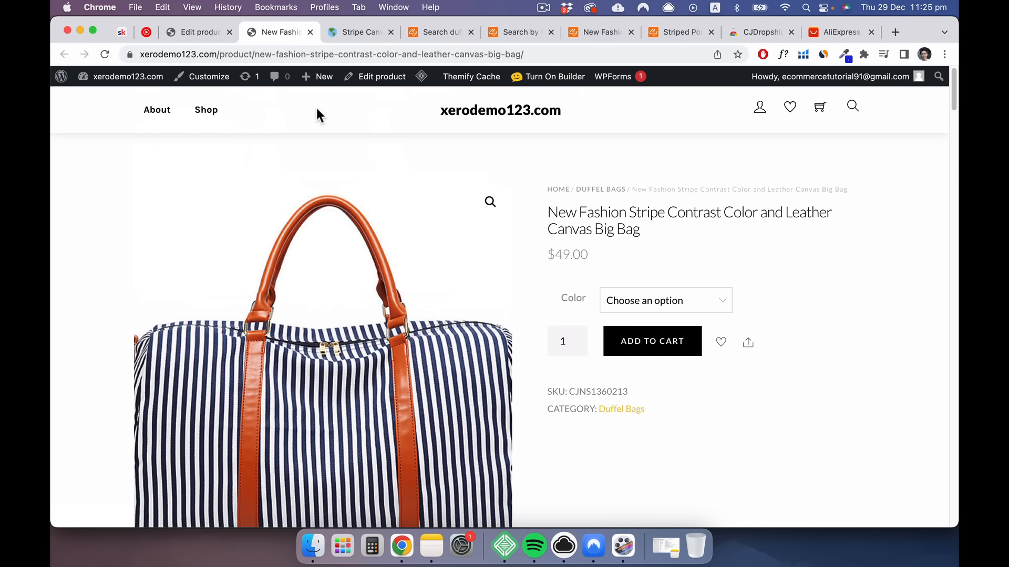
left_click(196, 32)
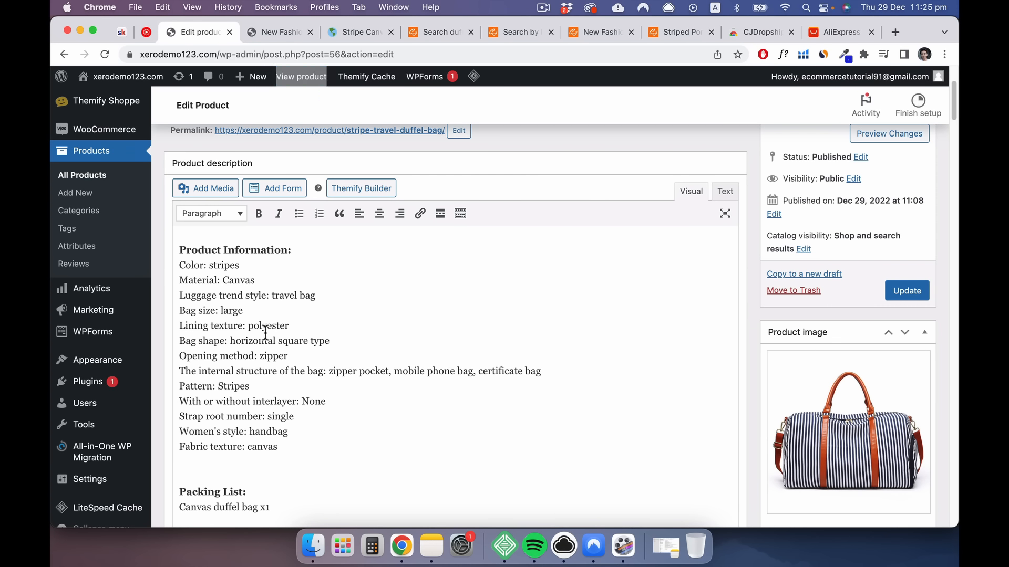
Wipe the whole product description to zero words, then move down to Product data.
key("super+a")
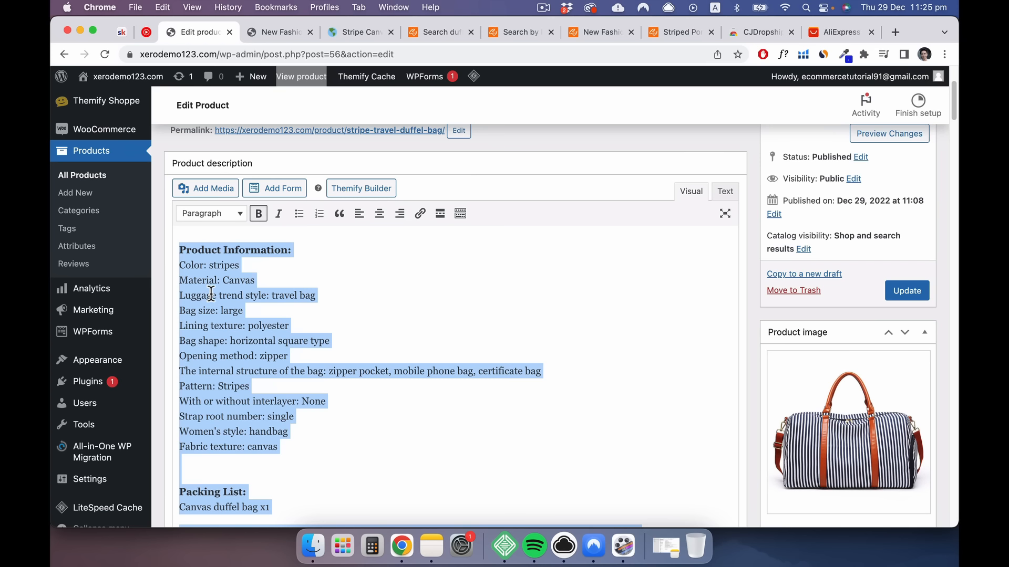
key("BackSpace")
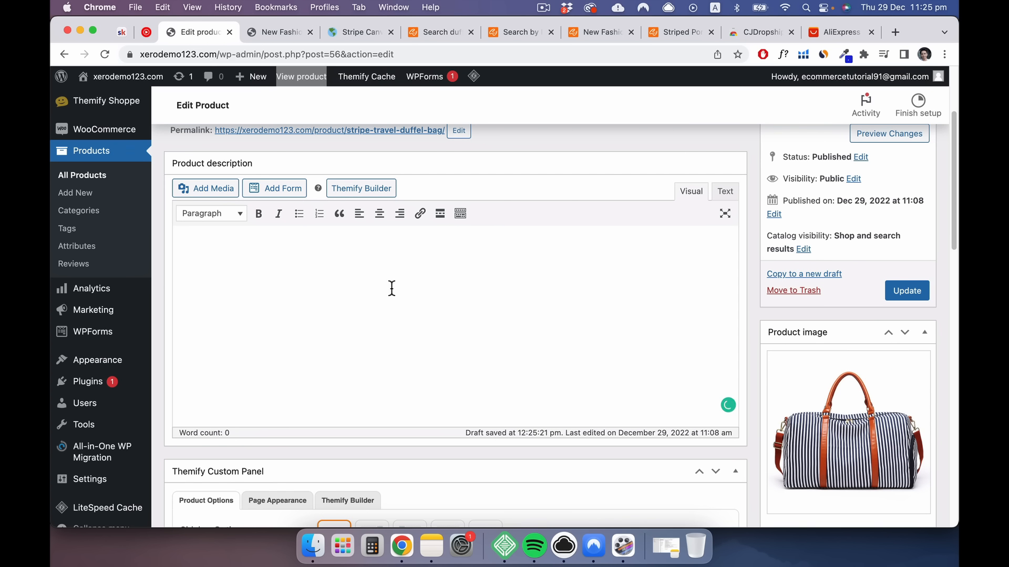
scroll(483, 290, "down", 10)
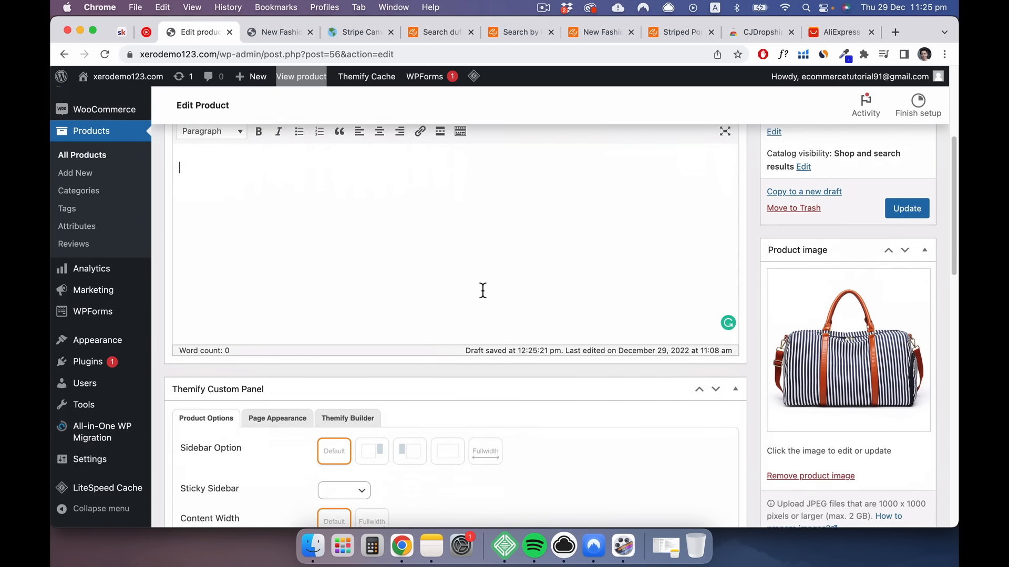
scroll(483, 290, "down", 4)
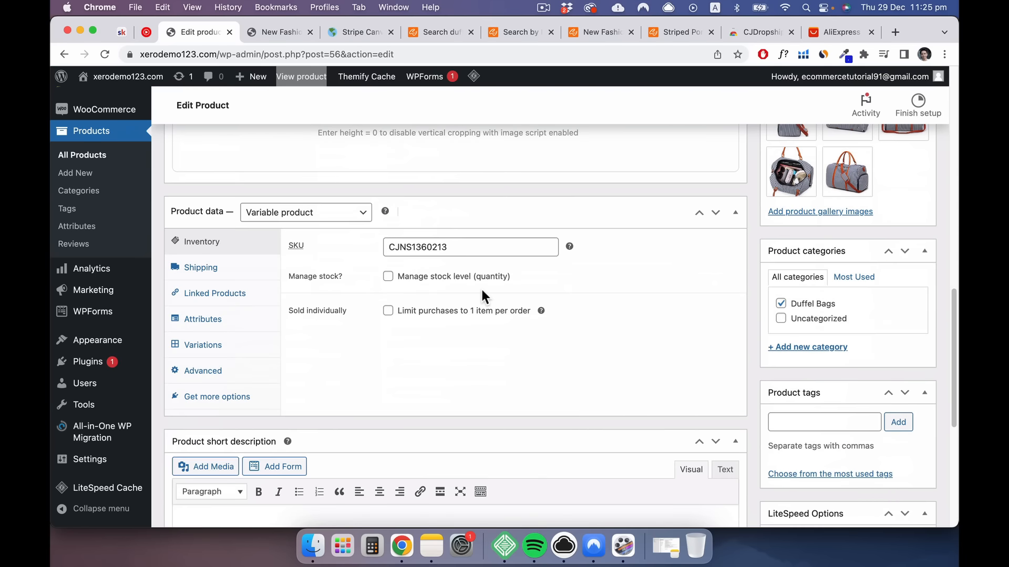
scroll(481, 288, "down", 1)
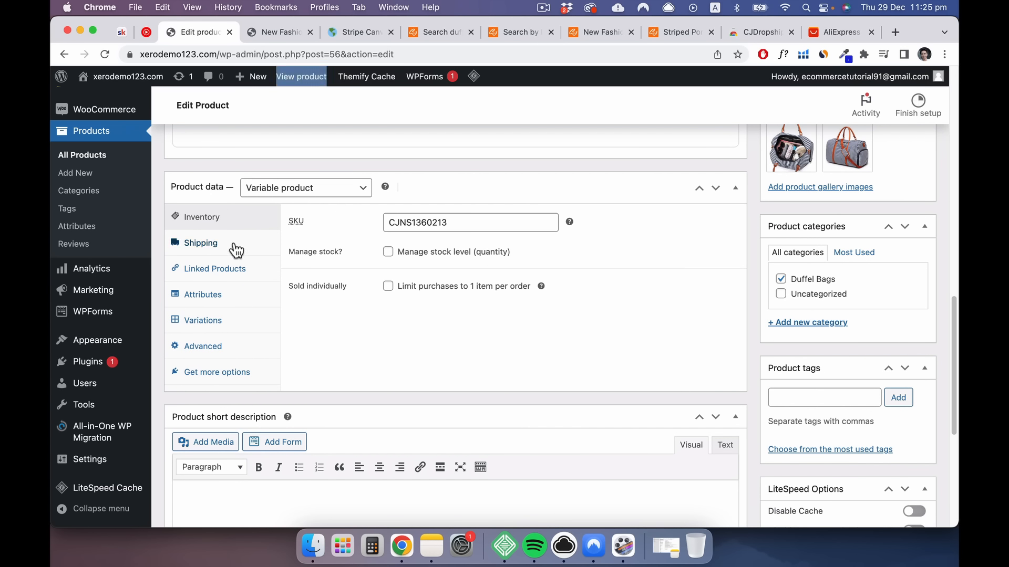
In Product data Variations, set the default Color form value to Stripes.
left_click(235, 246)
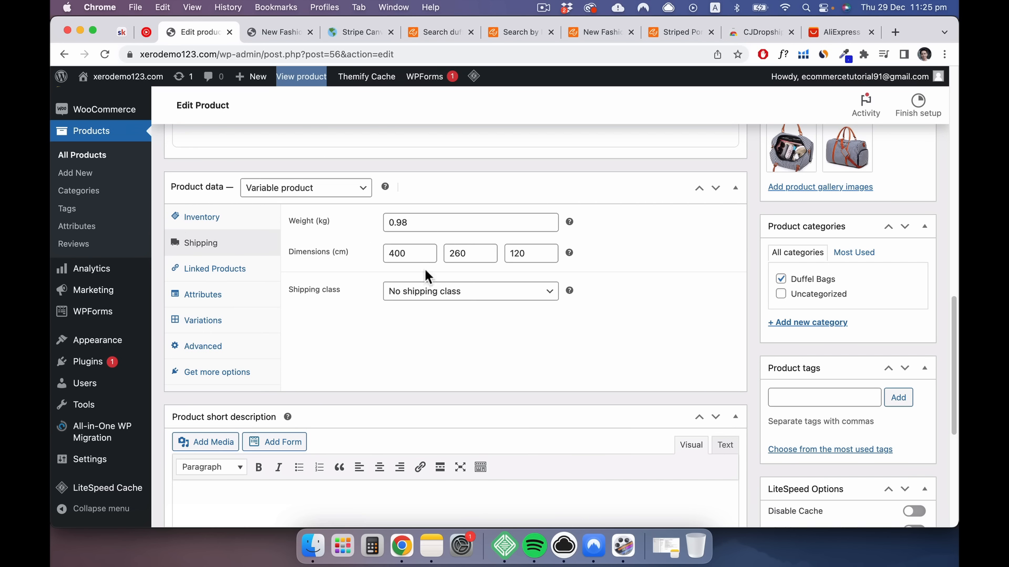
left_click(211, 317)
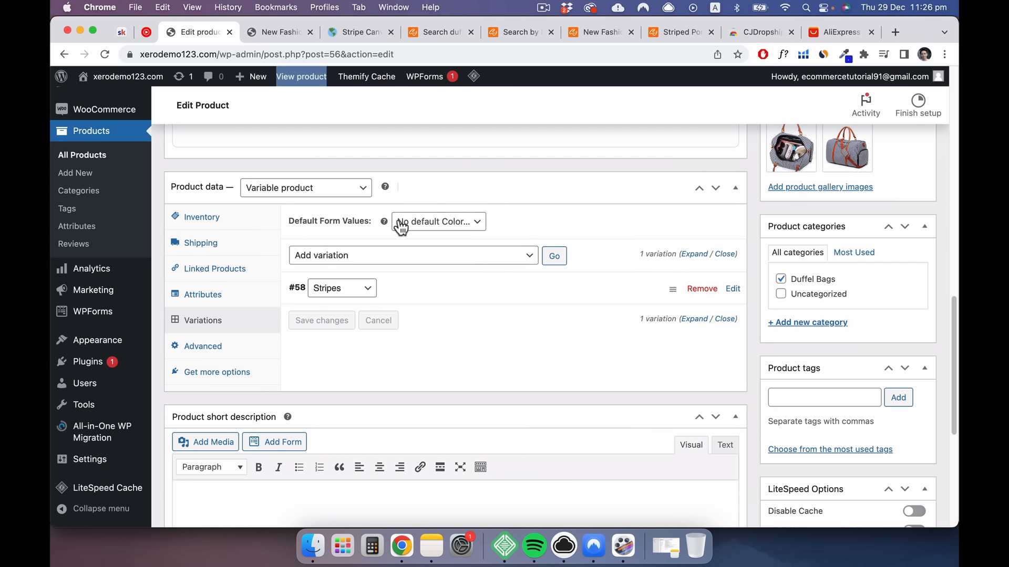
left_click(417, 226)
left_click(440, 241)
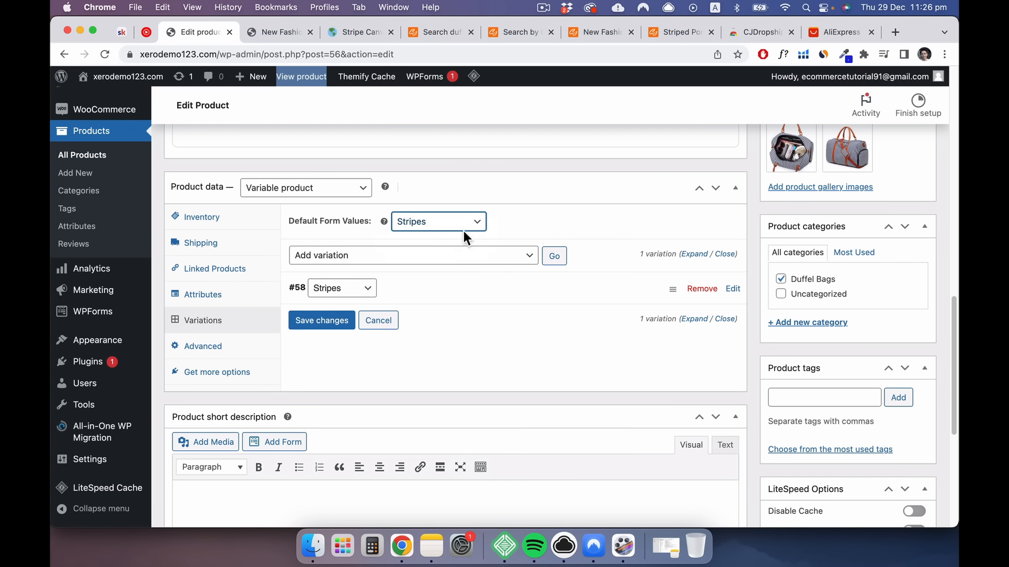
Check the Stripes variation on the reference page, then expand variation #58 for editing.
left_click(279, 33)
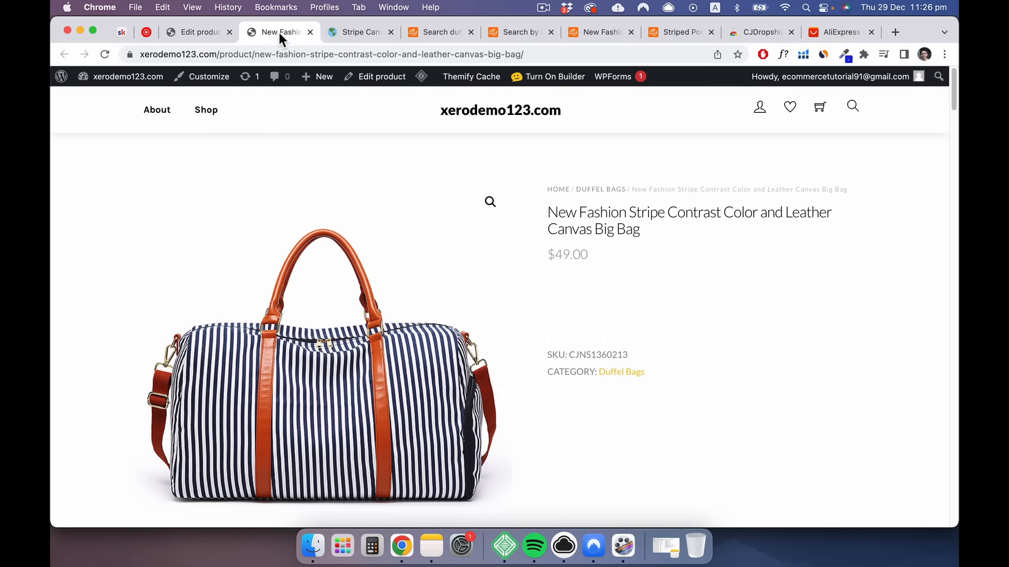
left_click(654, 294)
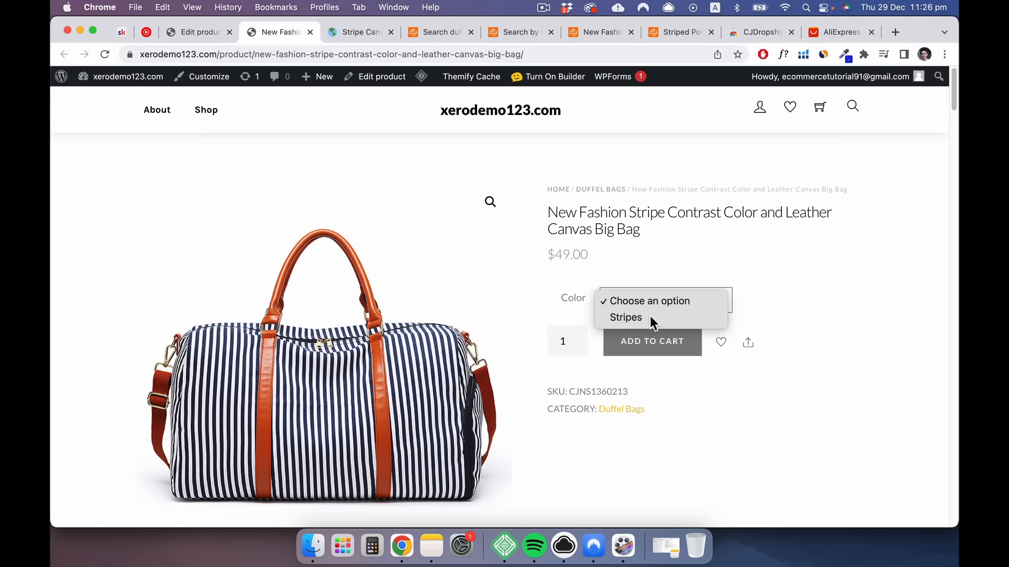
left_click(651, 318)
left_click(204, 34)
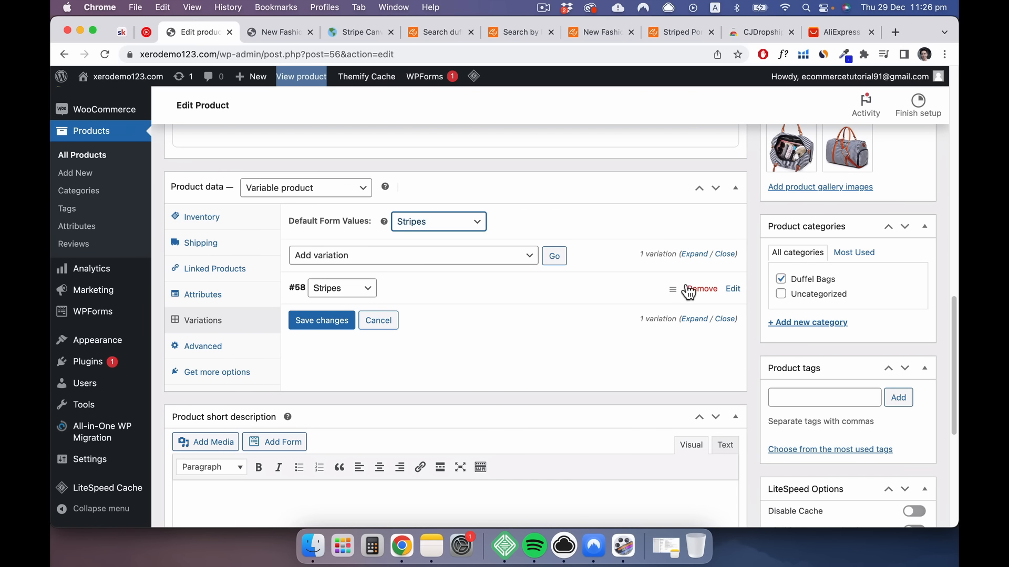
left_click(739, 290)
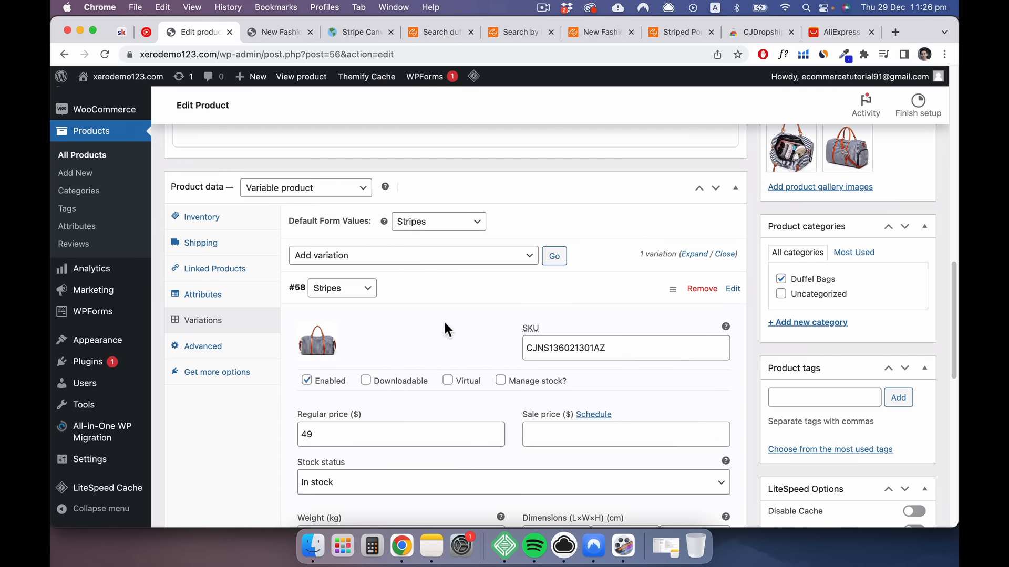
Give the Stripes variation a regular price of 59 and a sale price of 49, and save.
scroll(445, 323, "down", 3)
left_click_drag(346, 307, 285, 304)
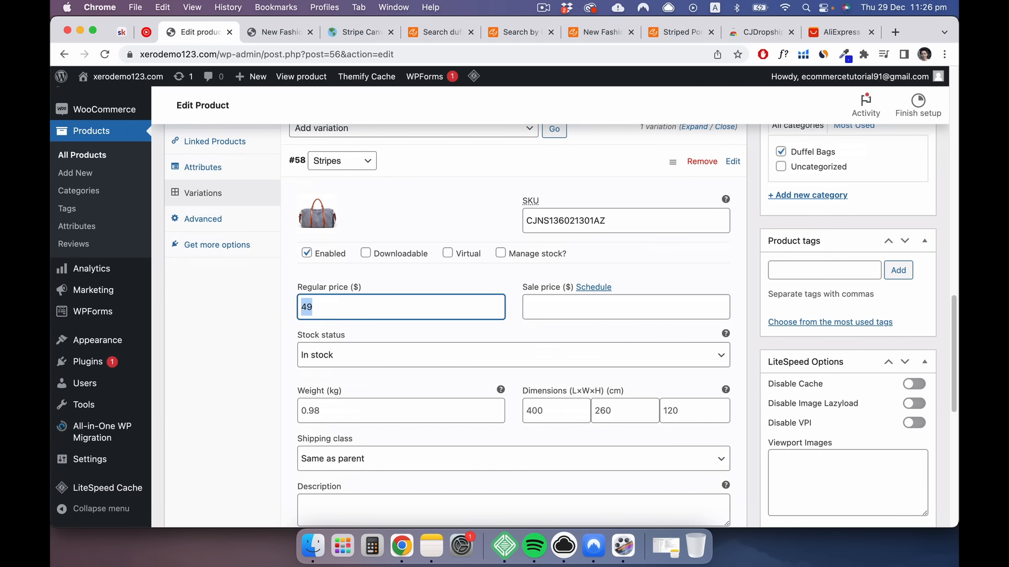
type("59")
scroll(468, 330, "down", 2)
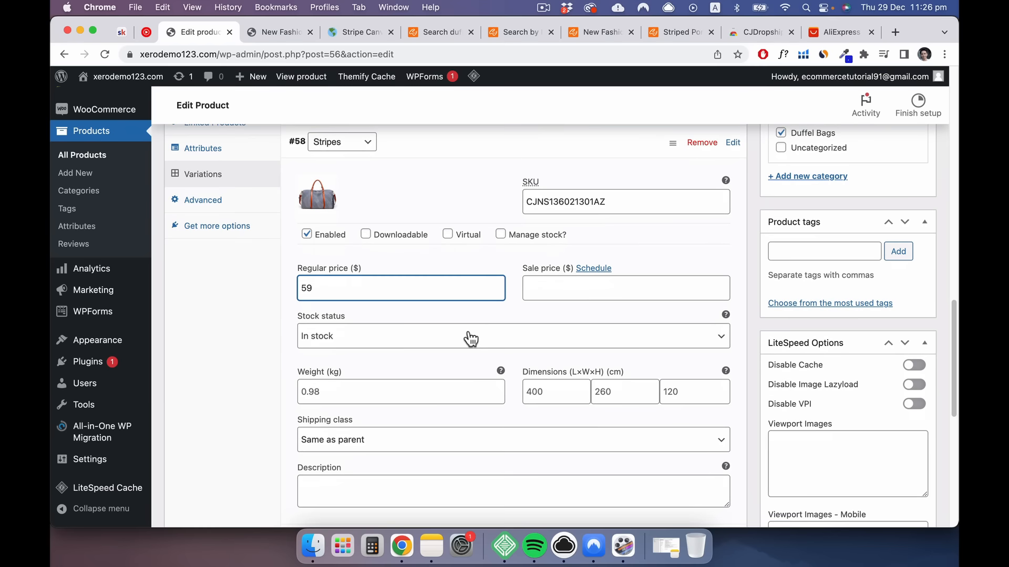
left_click(534, 275)
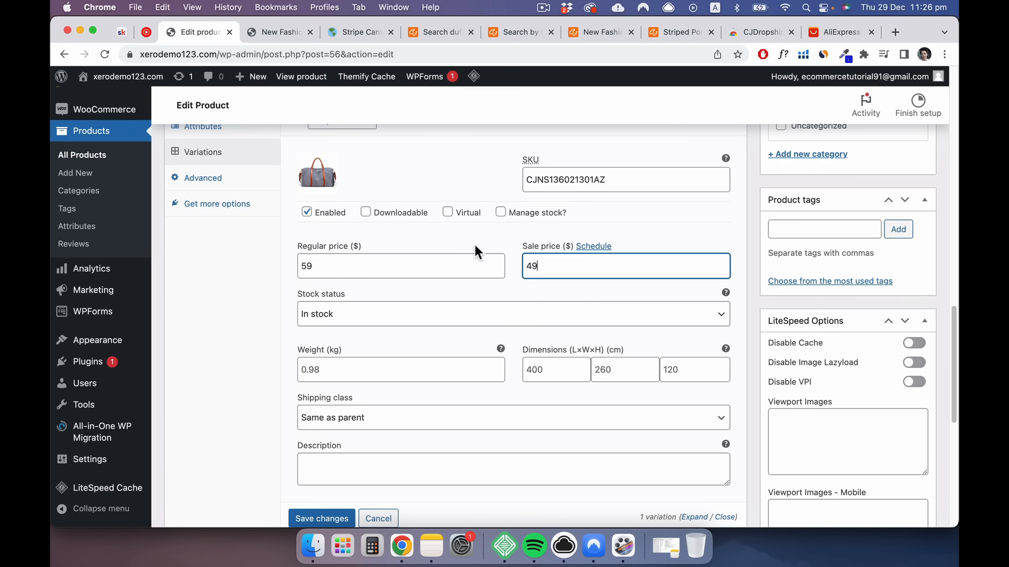
scroll(489, 273, "down", 3)
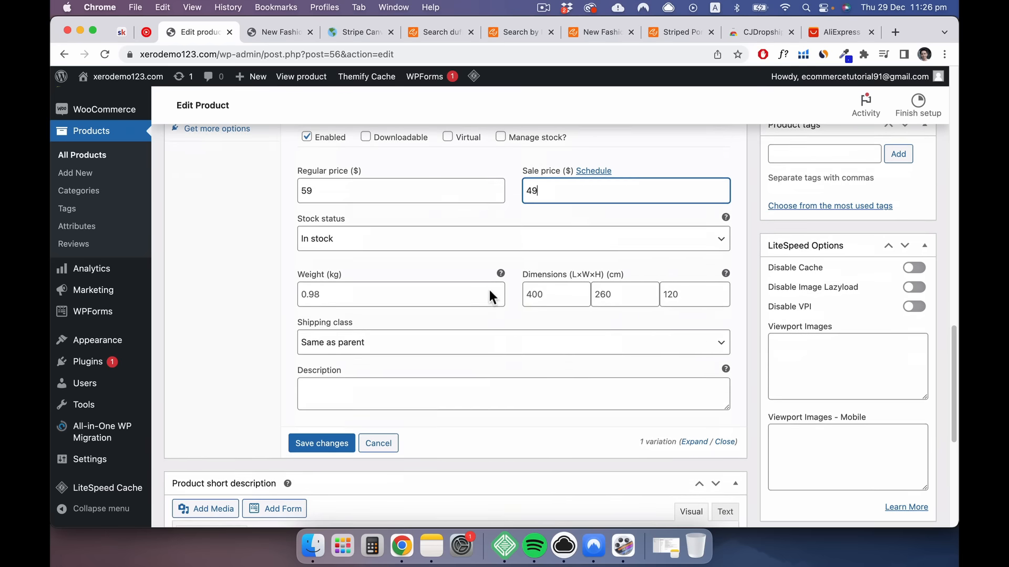
scroll(489, 297, "down", 2)
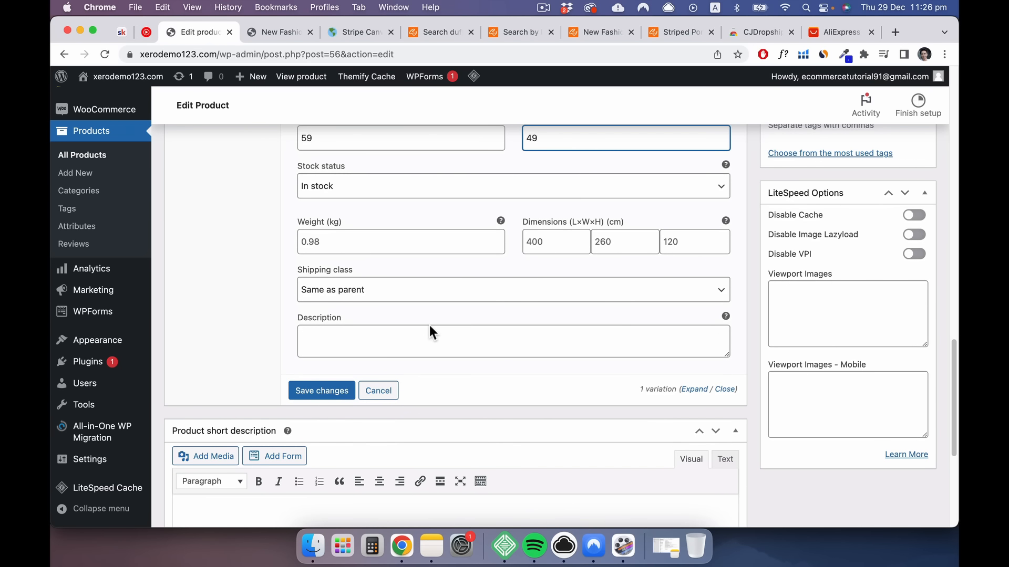
left_click(335, 389)
scroll(387, 341, "up", 8)
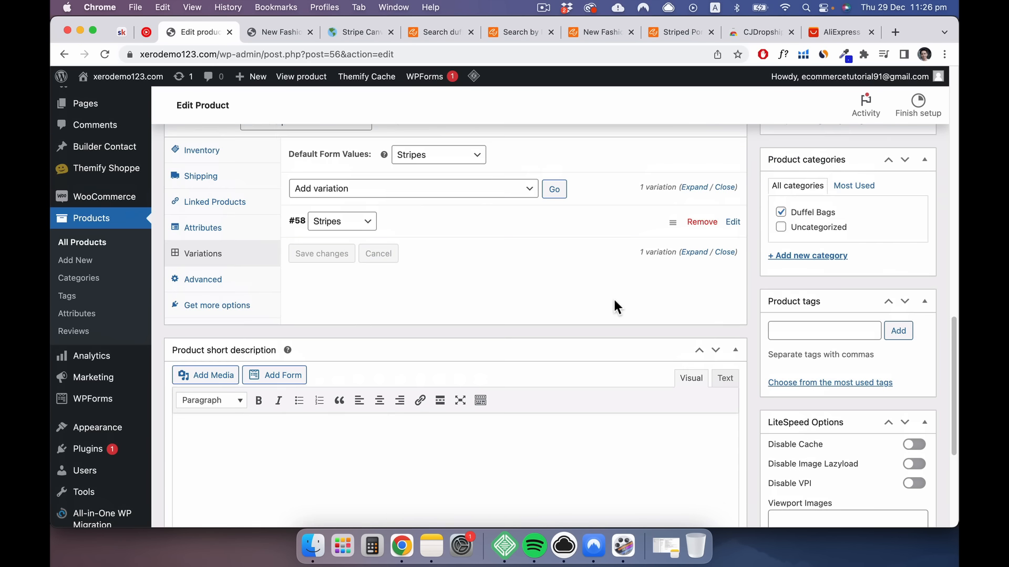
scroll(607, 296, "down", 6)
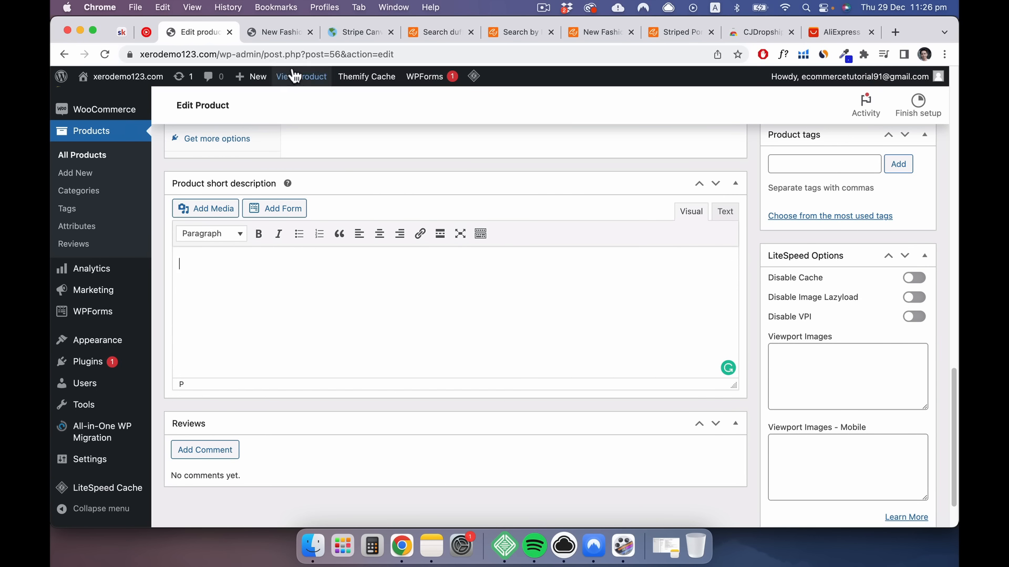
Copy the bulleted description from the Stripe Canvas Duffel Travel Bag reference page.
left_click(330, 33)
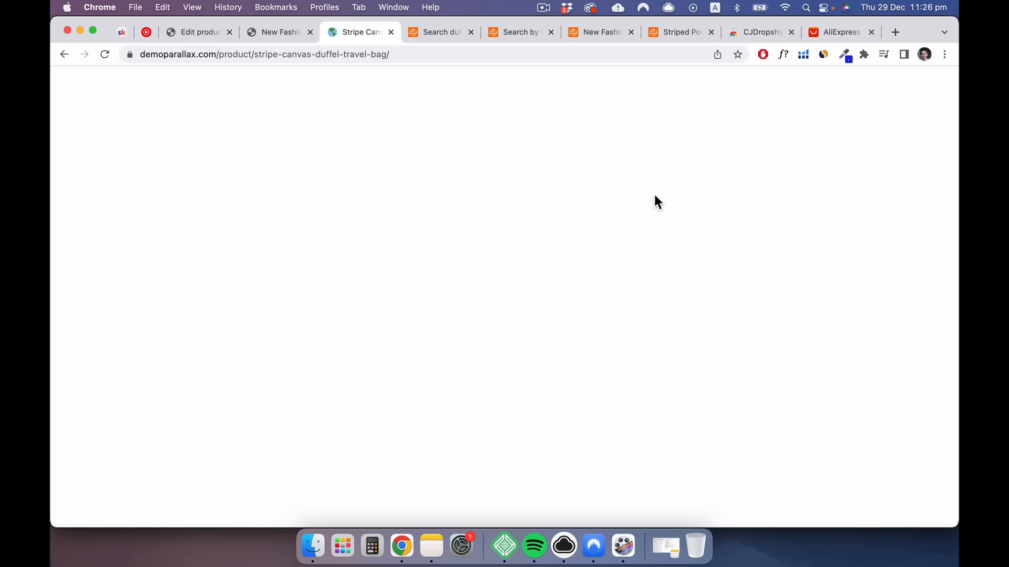
scroll(640, 241, "down", 10)
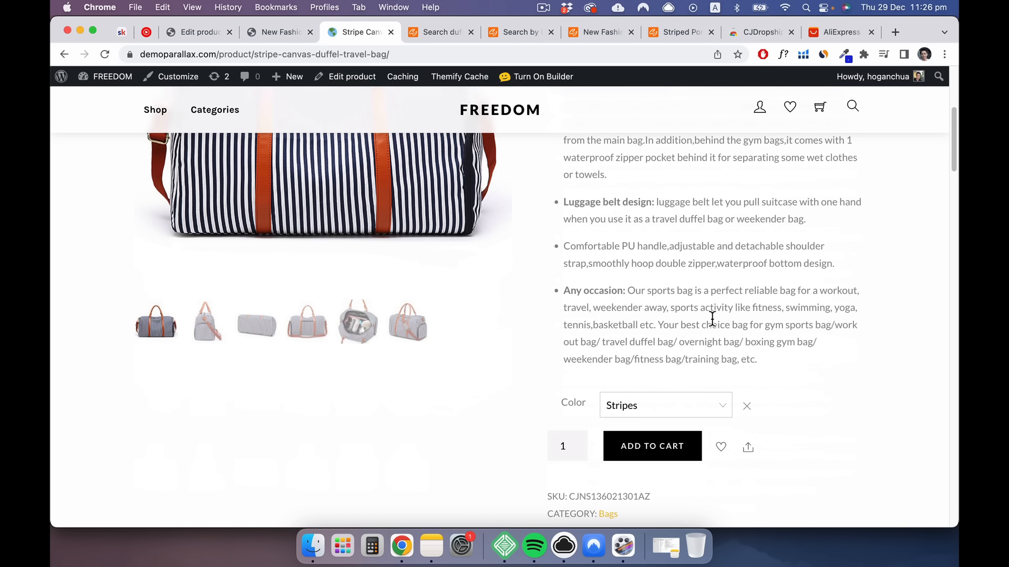
left_click_drag(757, 361, 556, 114)
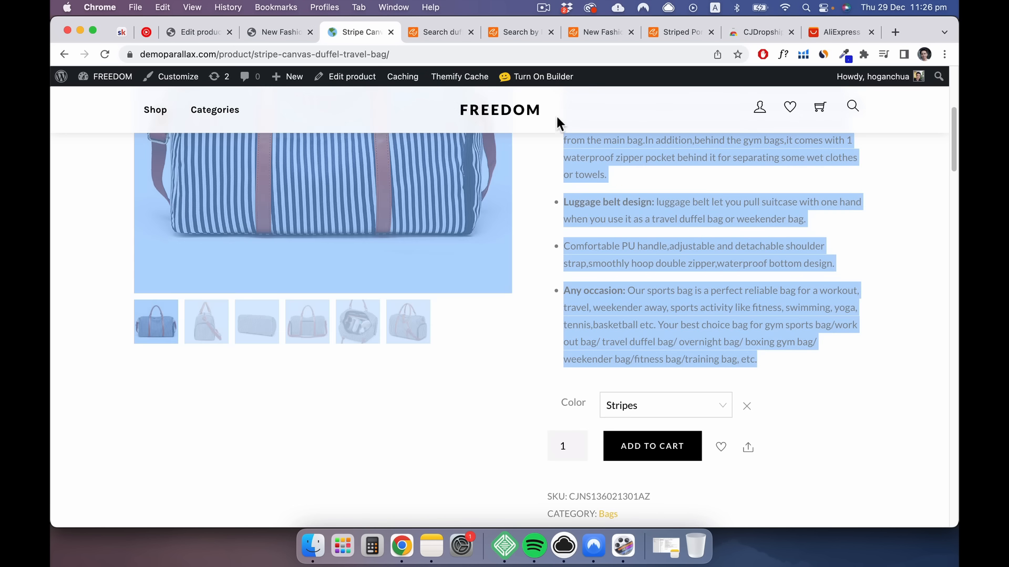
left_click_drag(648, 96, 594, 260)
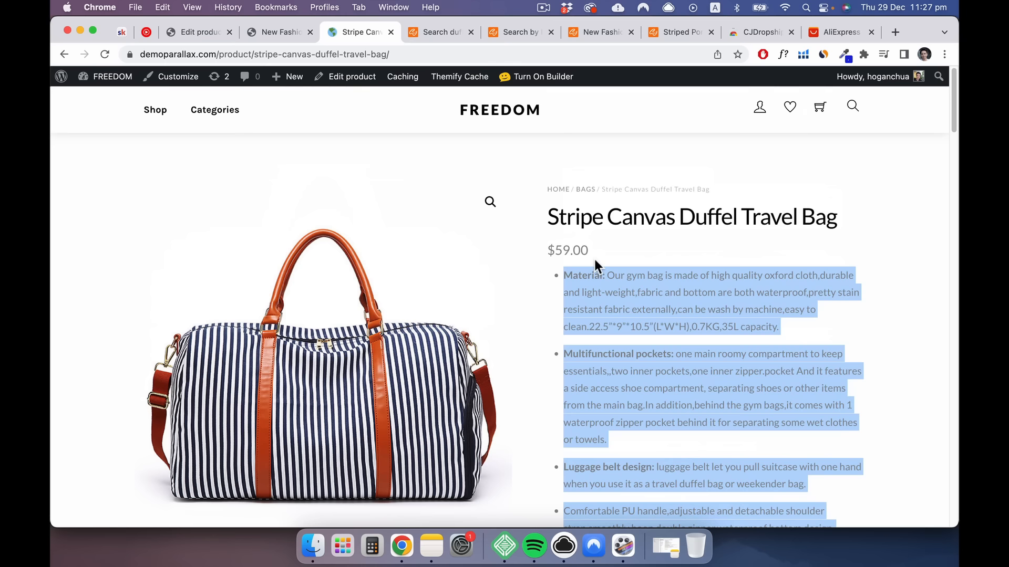
right_click(588, 285)
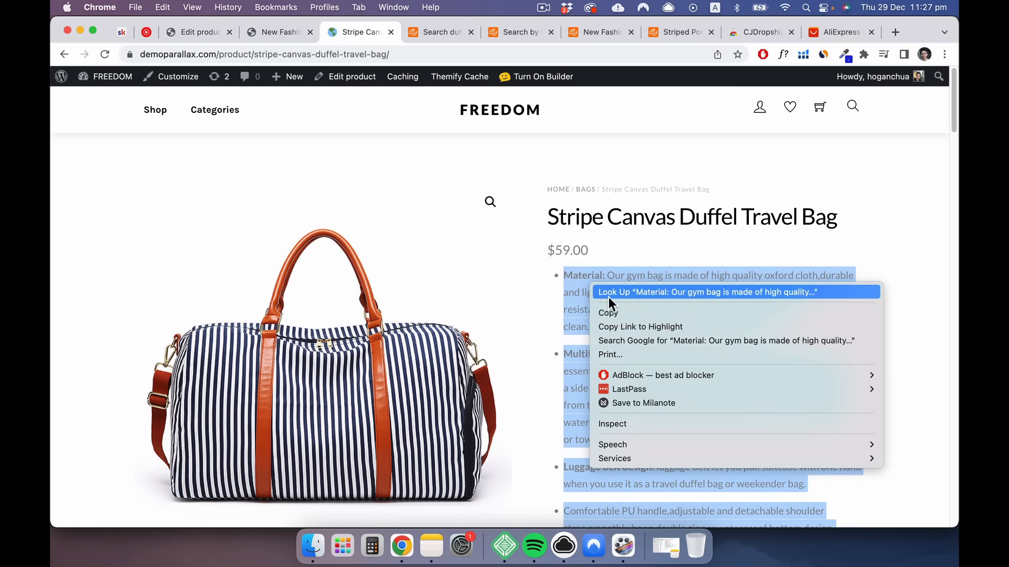
left_click(610, 312)
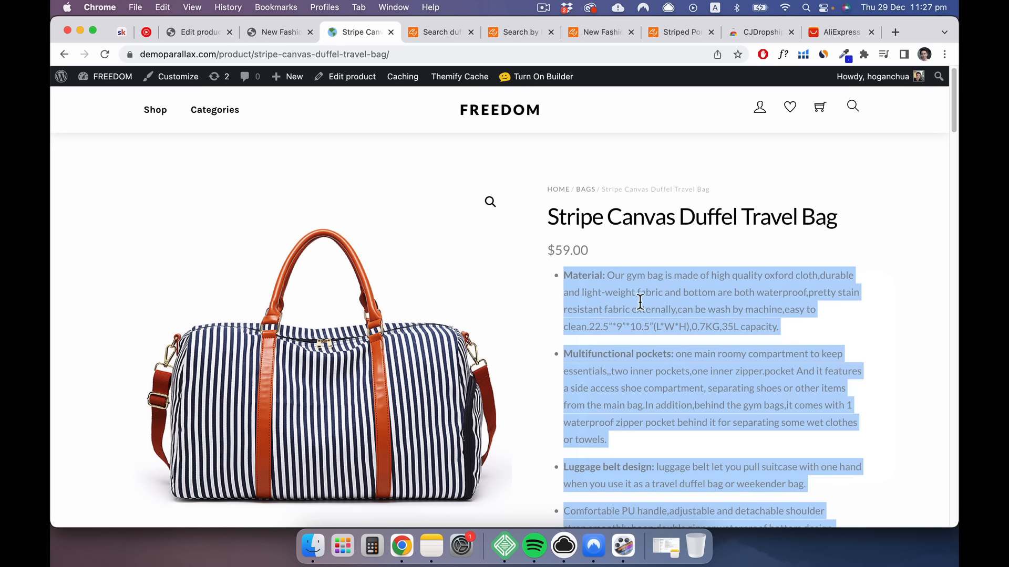
mouse_move(330, 82)
Paste the Material, pockets, luggage belt, handle and occasion bullets into the short description.
left_click(206, 31)
left_click(200, 262)
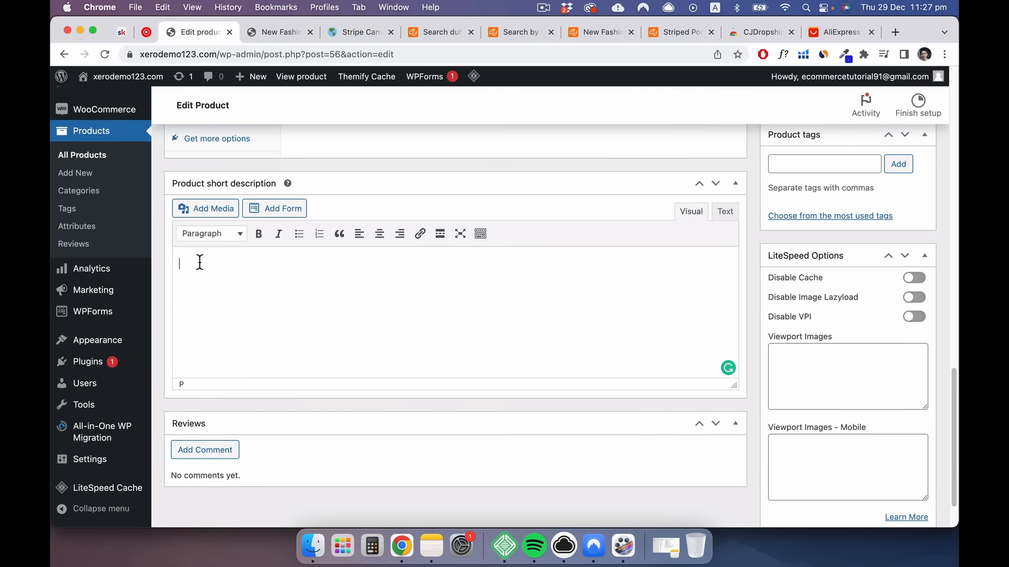
key("super+v")
scroll(249, 286, "up", 5)
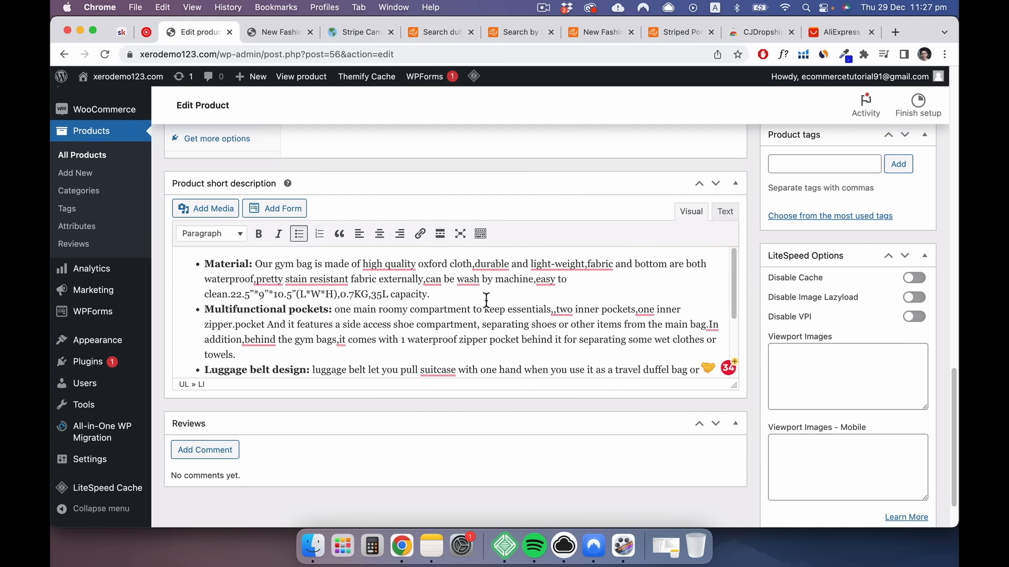
scroll(665, 303, "down", 4)
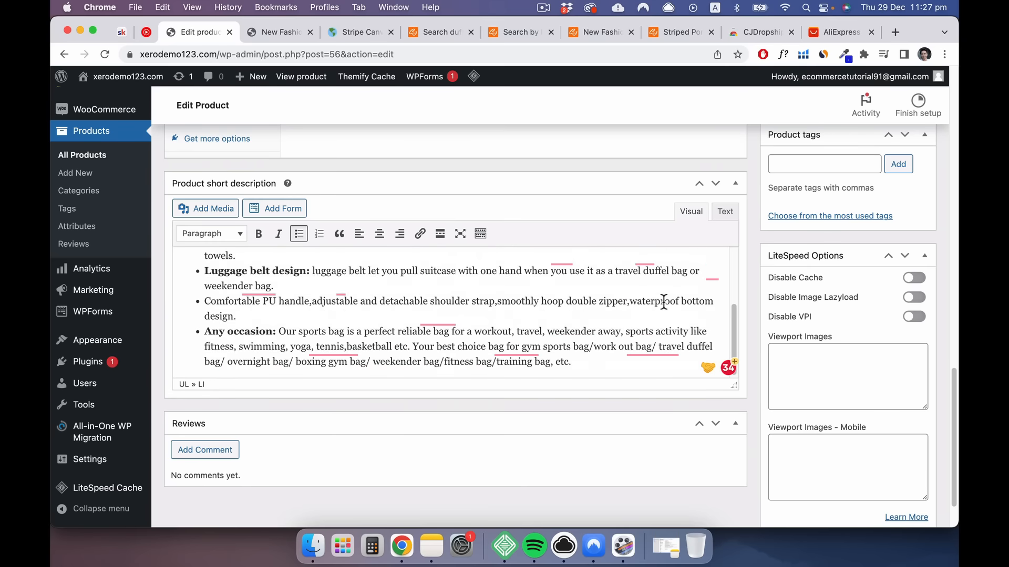
scroll(808, 357, "up", 6)
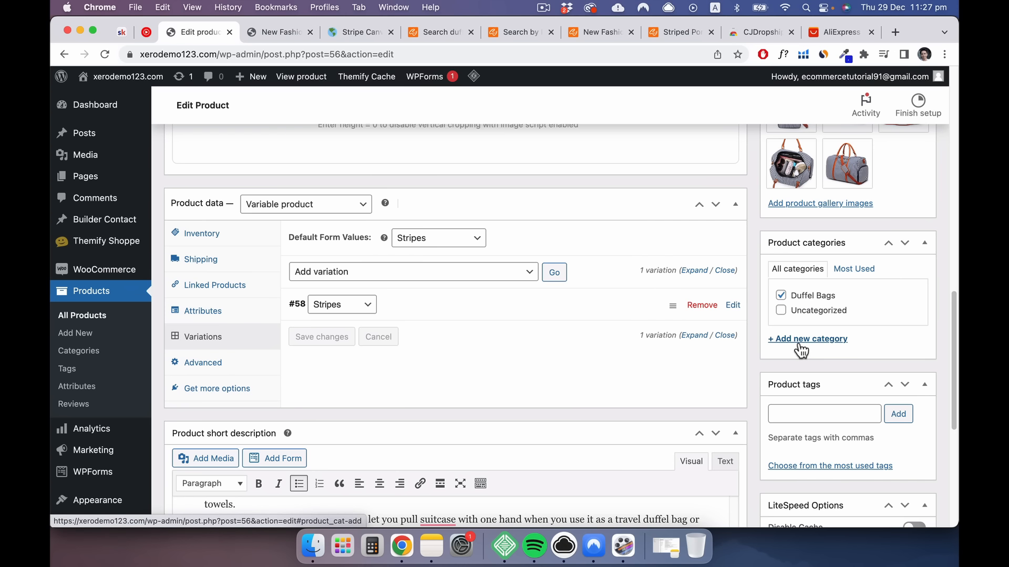
Add the product tags 'brand' and 'colour'.
scroll(801, 368, "down", 1)
left_click(800, 384)
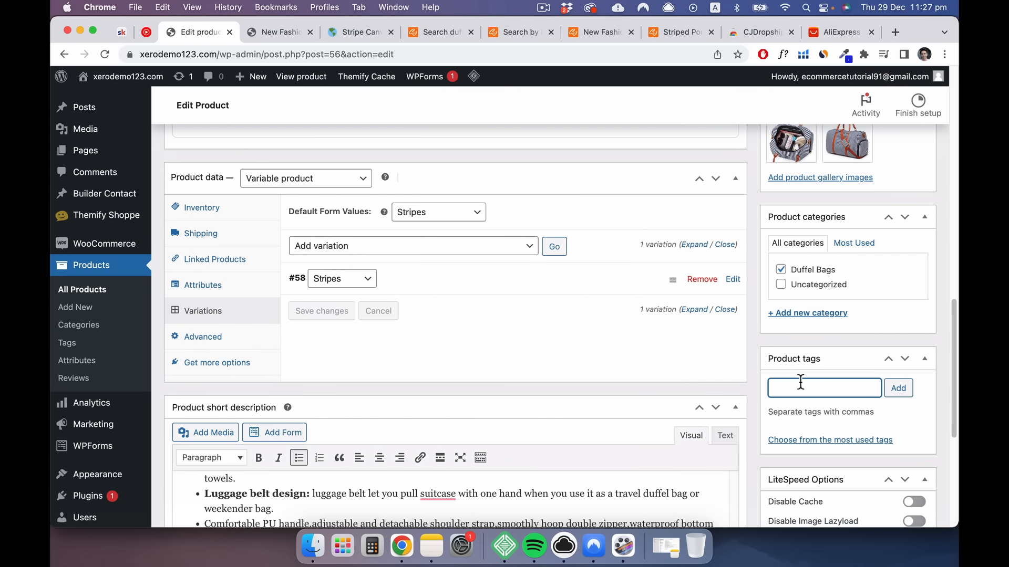
type("brand, colour")
left_click(895, 393)
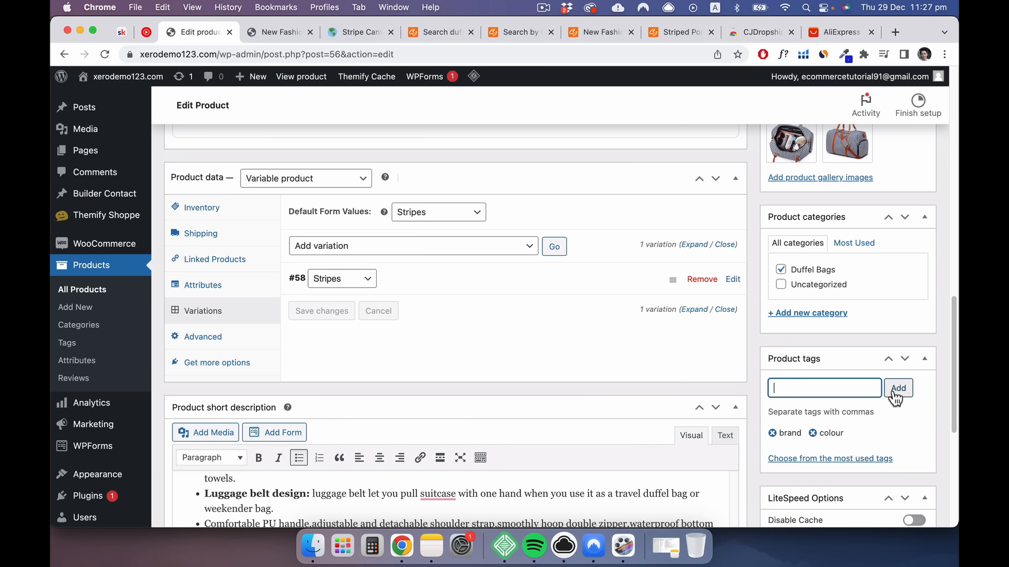
Update the product to save the changes.
scroll(852, 372, "up", 6)
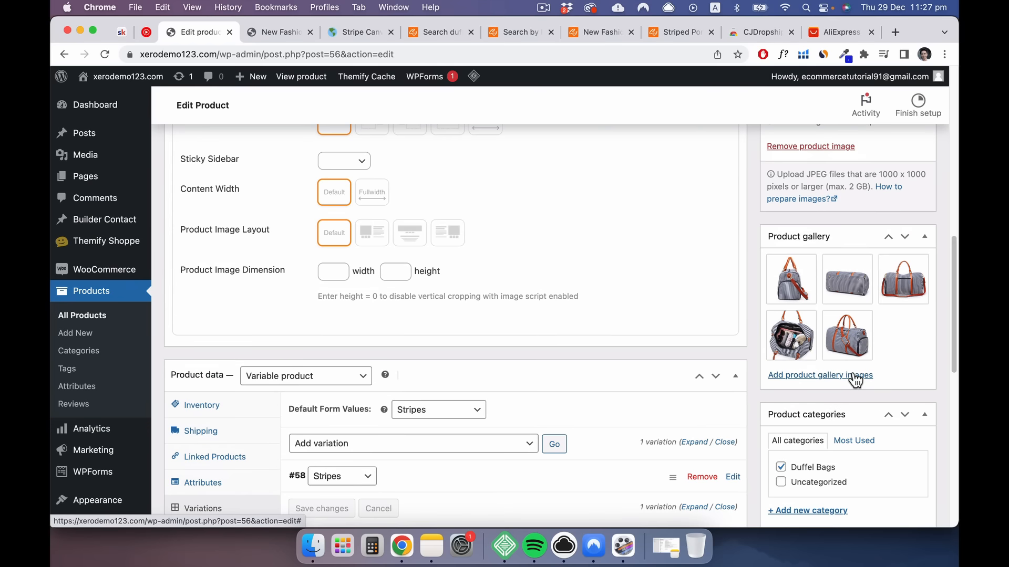
scroll(854, 374, "up", 5)
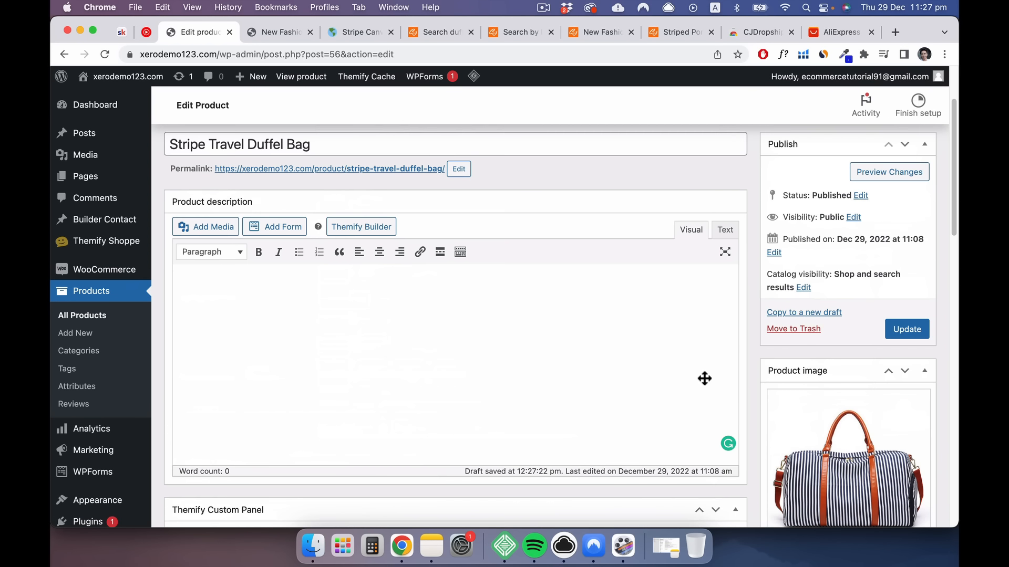
left_click(908, 366)
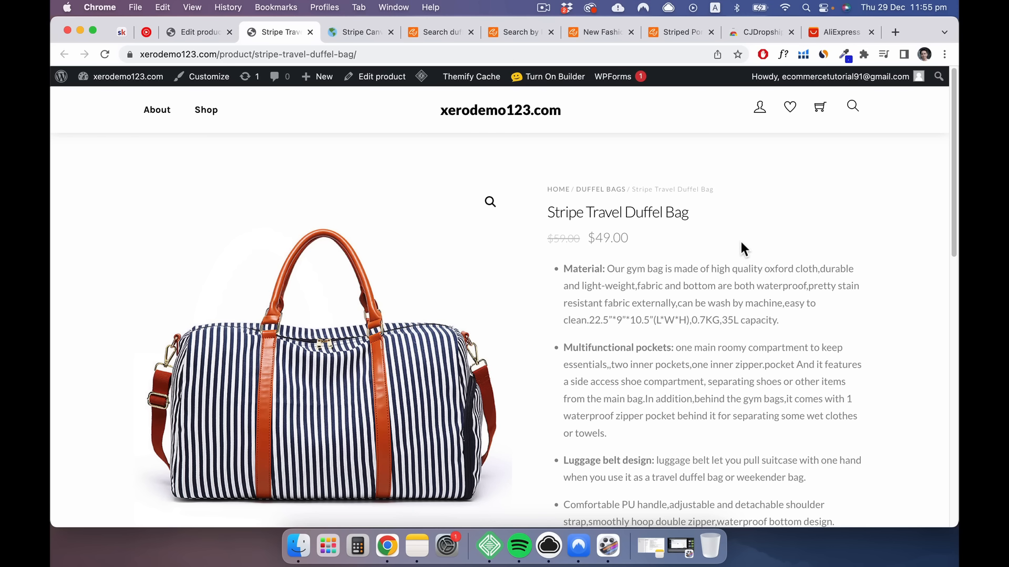
Scroll the live duffel bag page and highlight its SKU, Category and Tags lines.
scroll(677, 239, "down", 4)
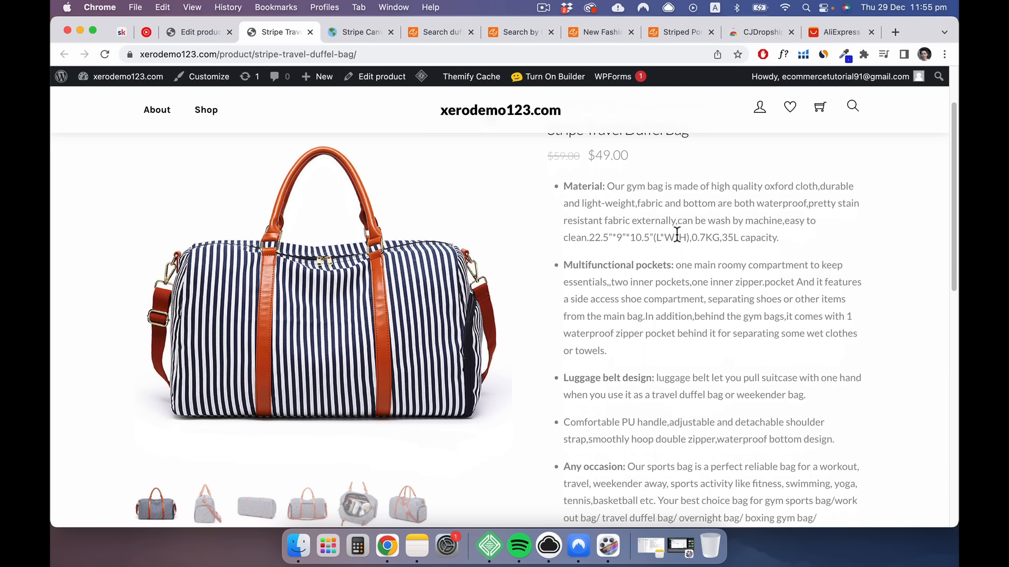
scroll(678, 235, "up", 4)
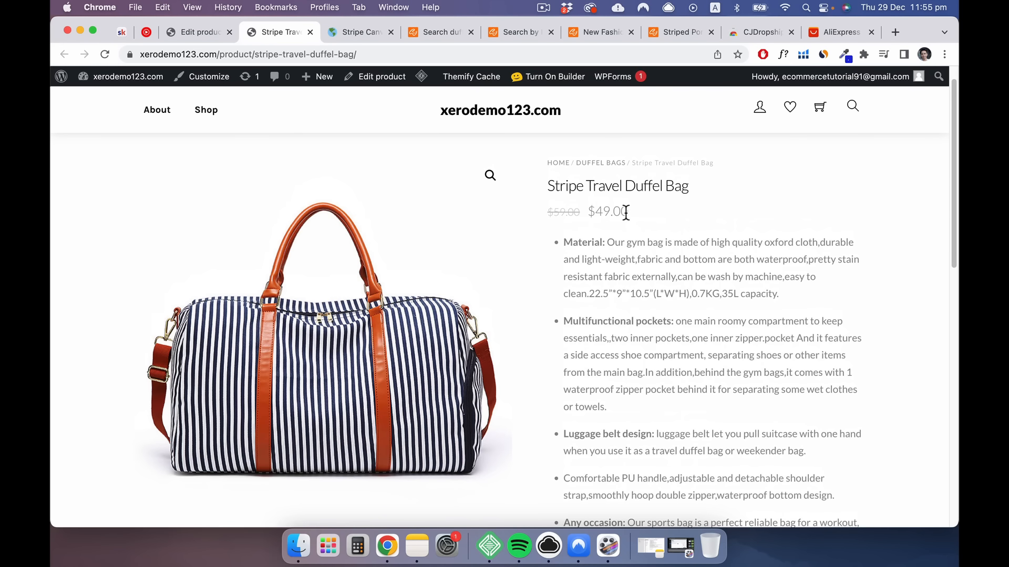
scroll(627, 215, "down", 5)
scroll(626, 213, "down", 6)
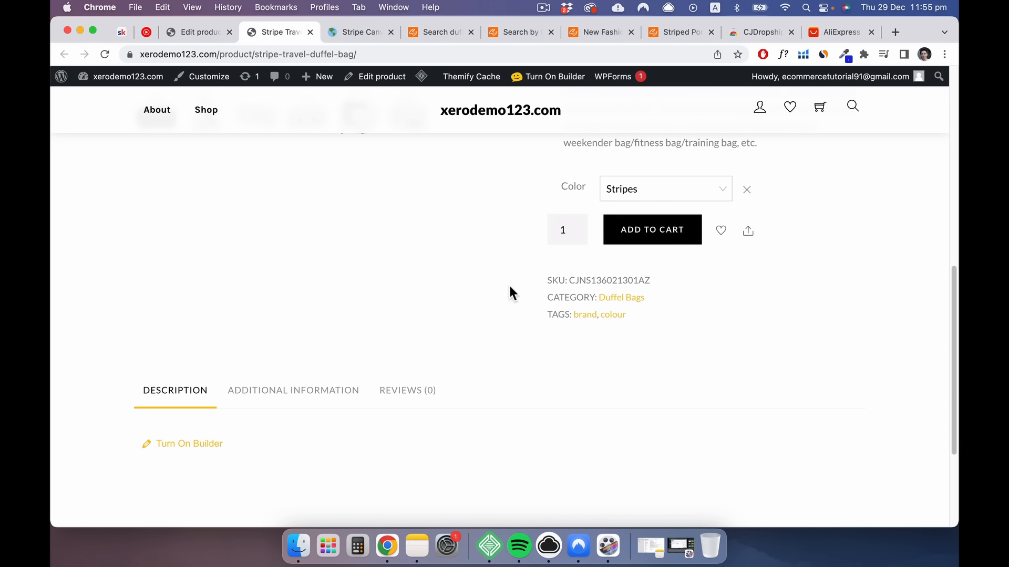
left_click_drag(540, 279, 678, 310)
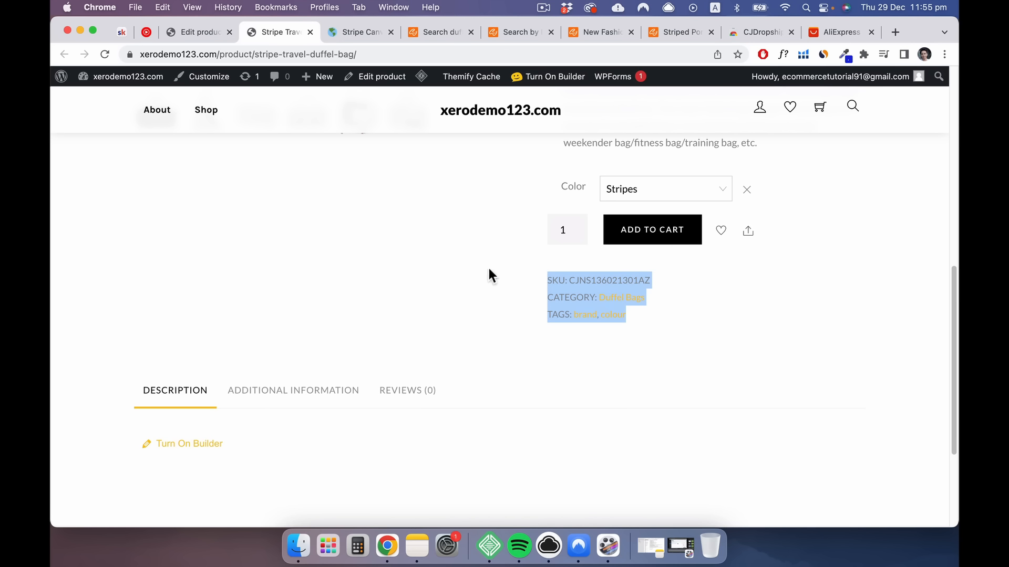
scroll(376, 281, "down", 3)
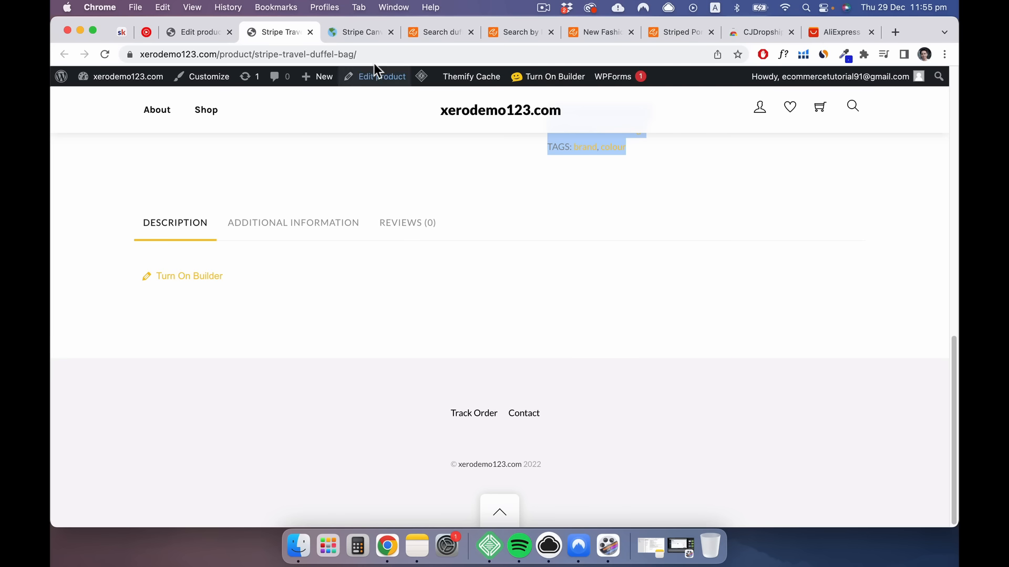
left_click(362, 32)
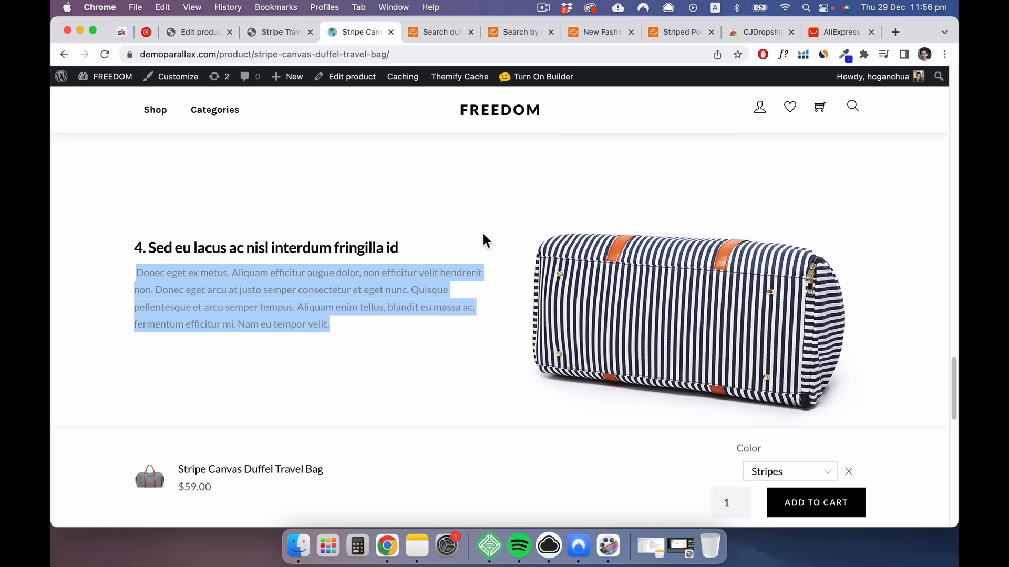
scroll(480, 237, "up", 10)
scroll(476, 237, "up", 10)
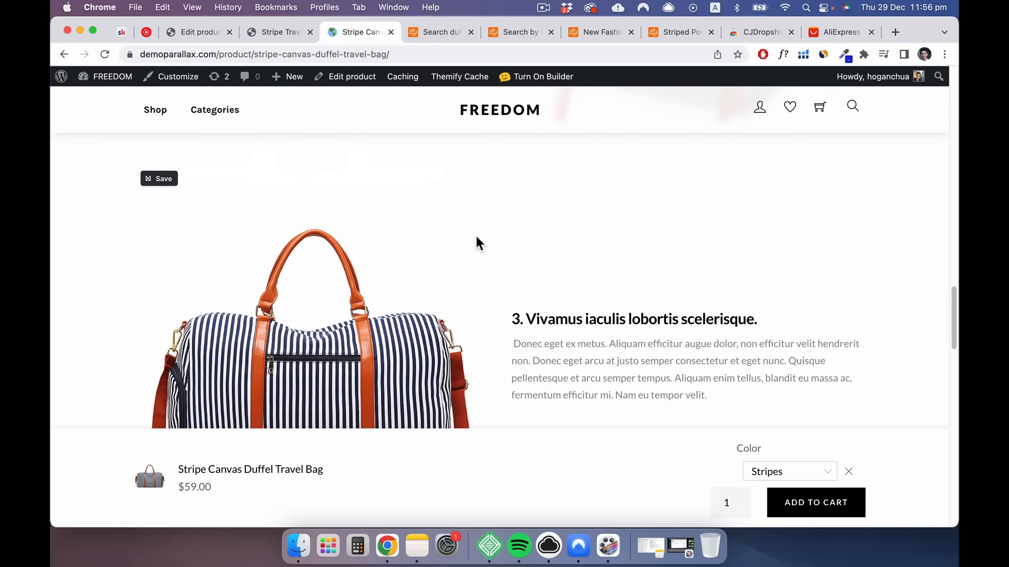
scroll(476, 243, "up", 5)
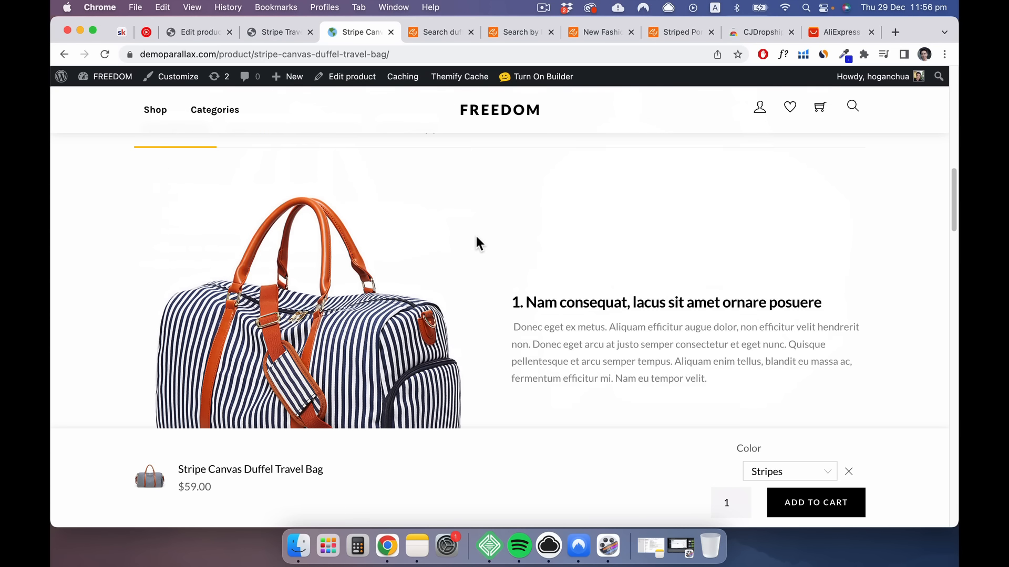
scroll(509, 312, "down", 2)
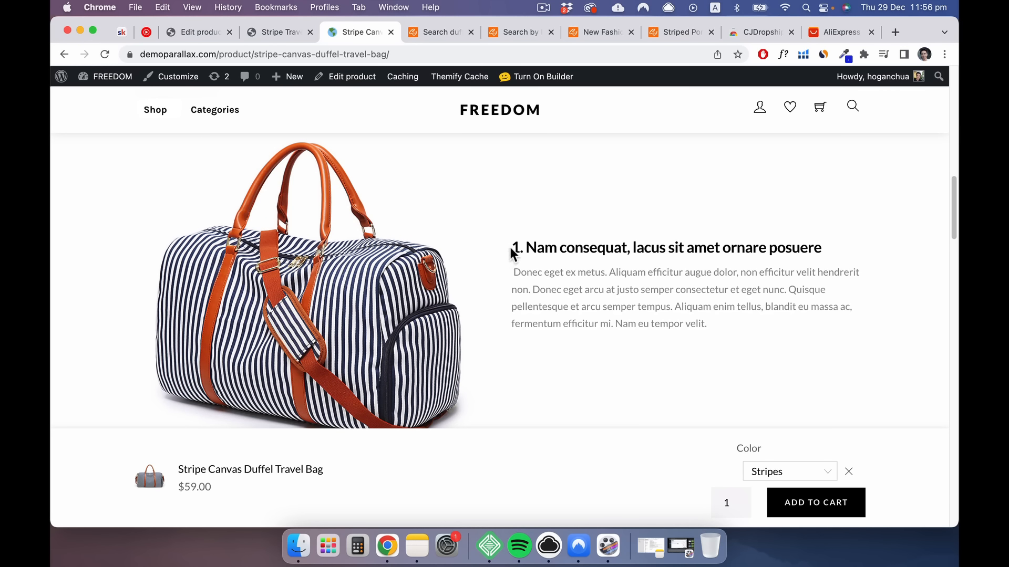
left_click_drag(512, 247, 860, 266)
left_click_drag(732, 335, 544, 281)
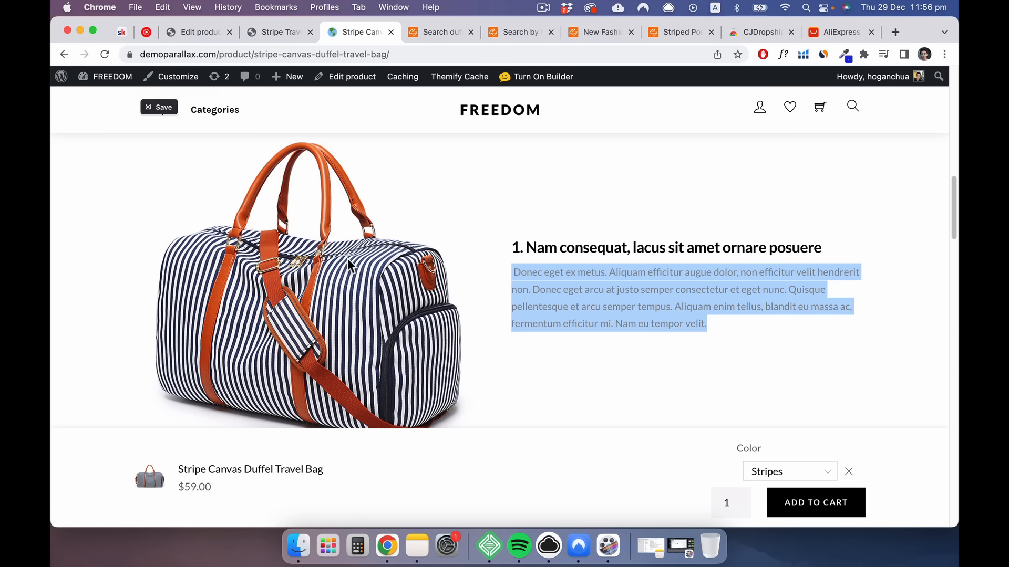
left_click(274, 32)
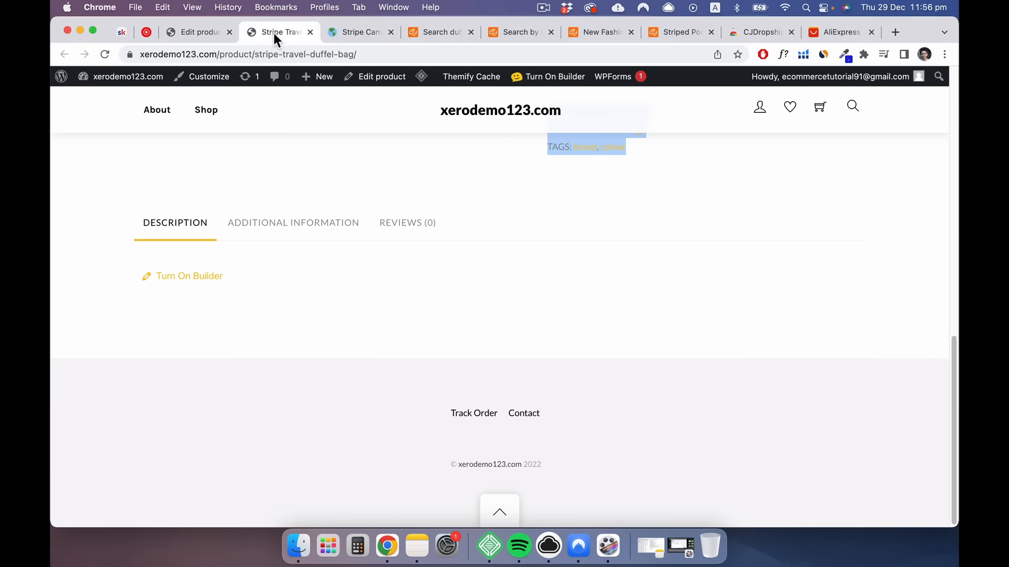
Turn on Themify Builder, make the row 2 columns, and drop an Image module into column one.
left_click(151, 280)
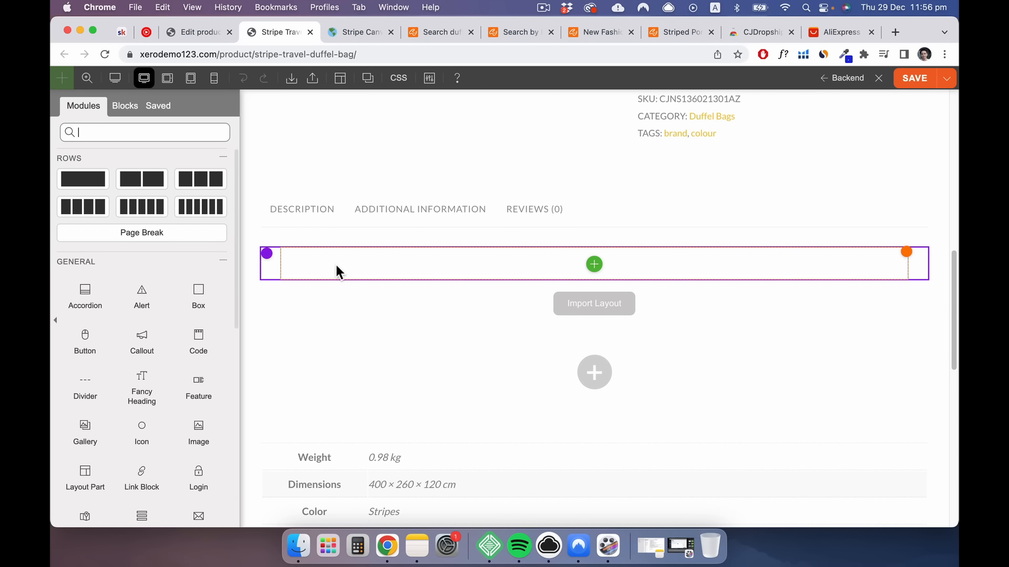
left_click(293, 258)
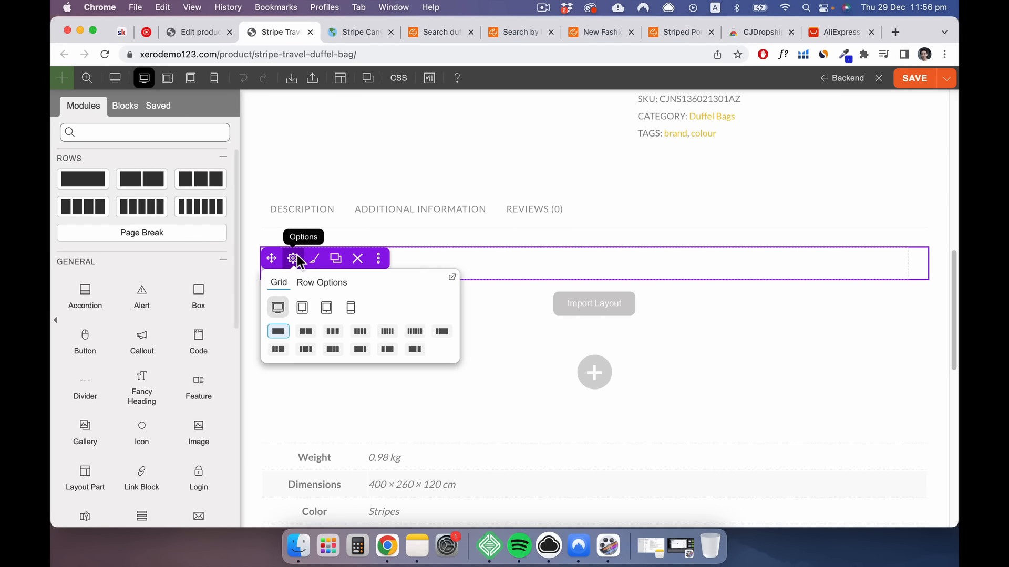
left_click(305, 331)
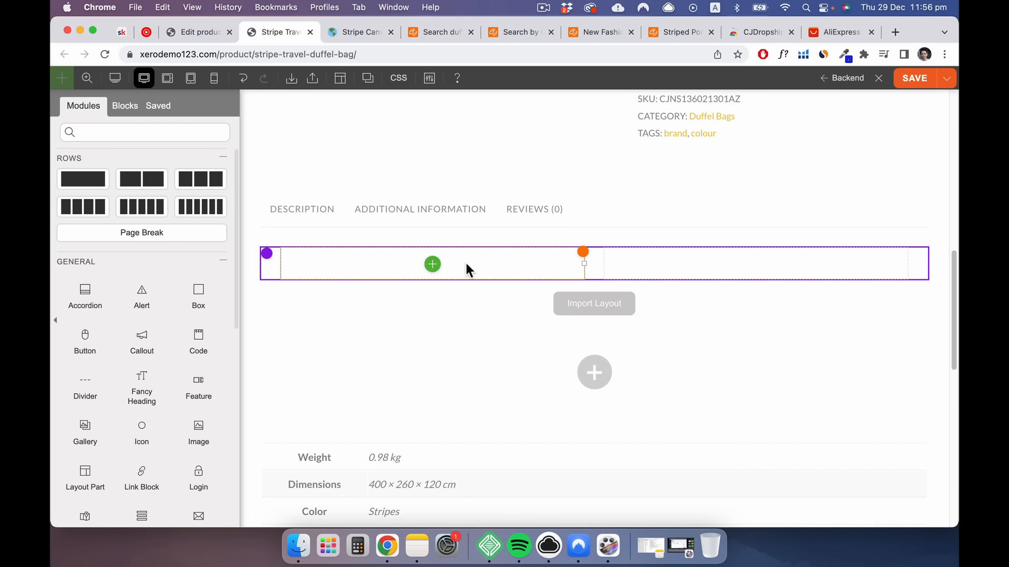
left_click_drag(199, 427, 417, 269)
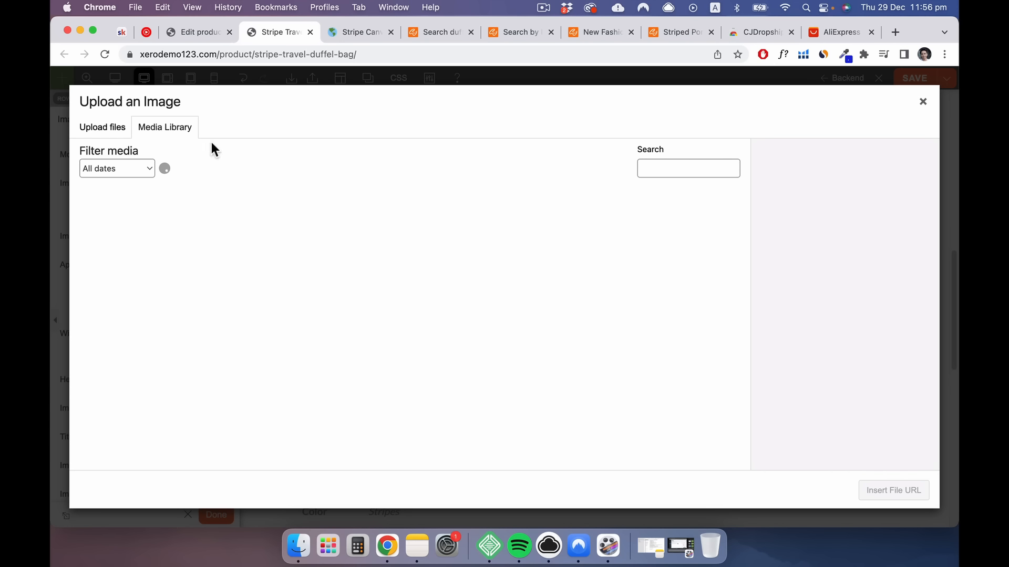
Upload all seven bag image files to the media library.
left_click(102, 128)
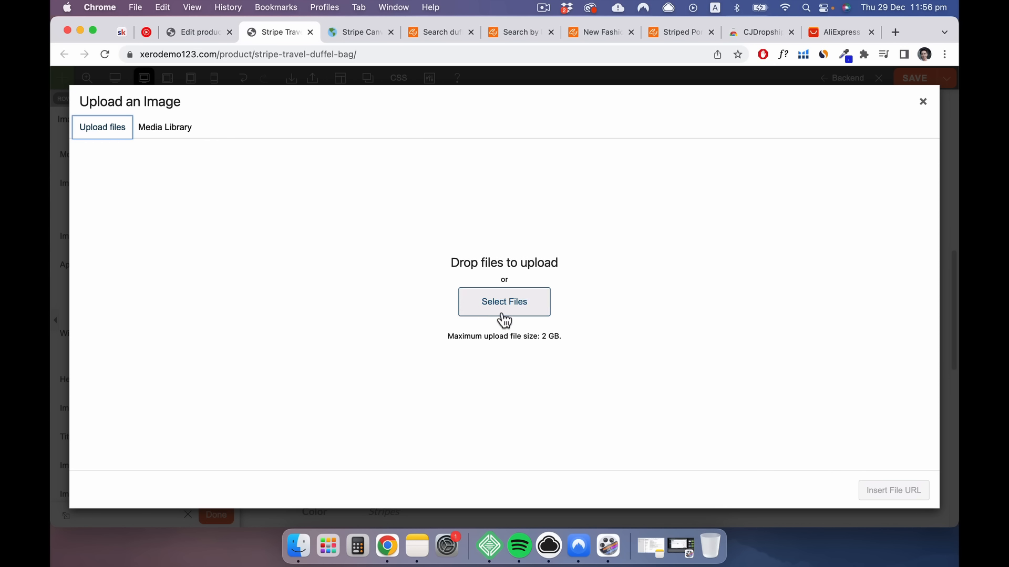
left_click(503, 315)
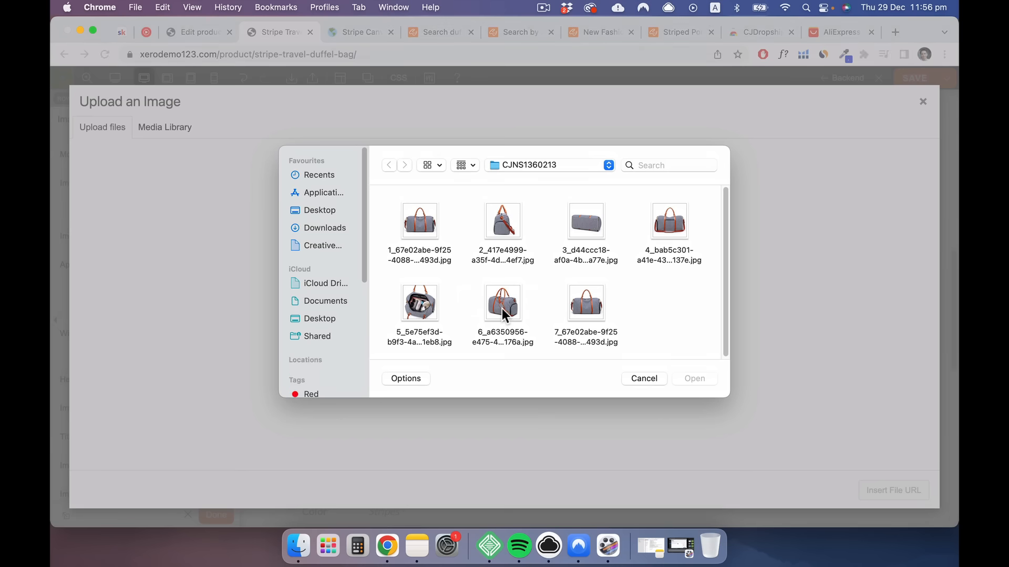
left_click_drag(689, 342, 431, 221)
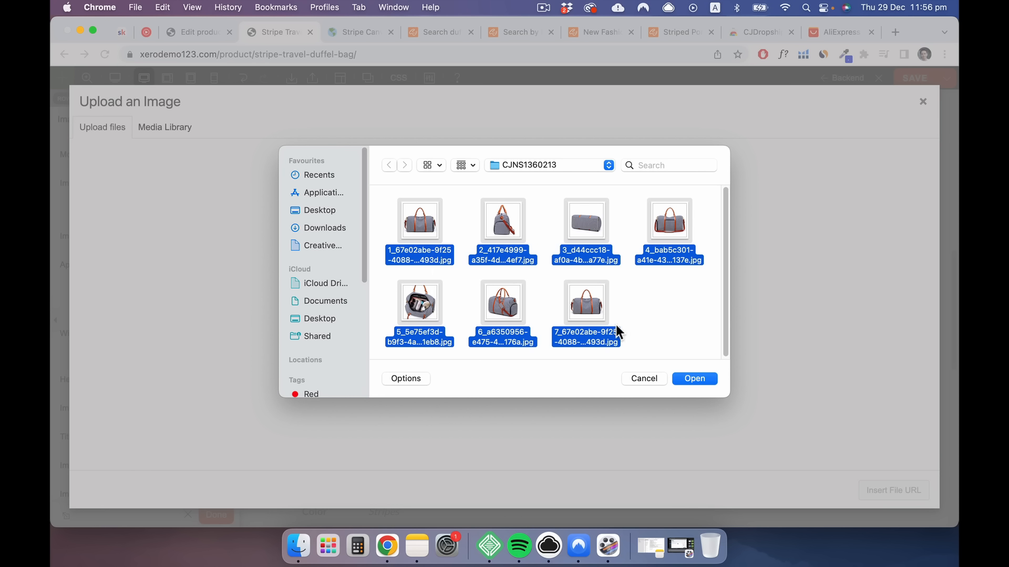
left_click(694, 378)
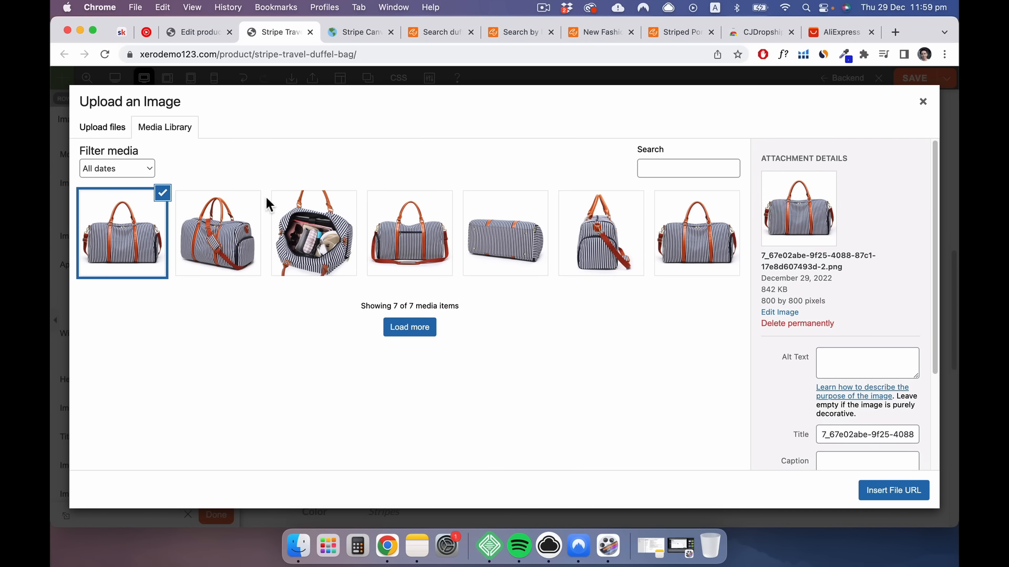
Pick the striped bag image, check its file details, and insert it into the module.
left_click(221, 256)
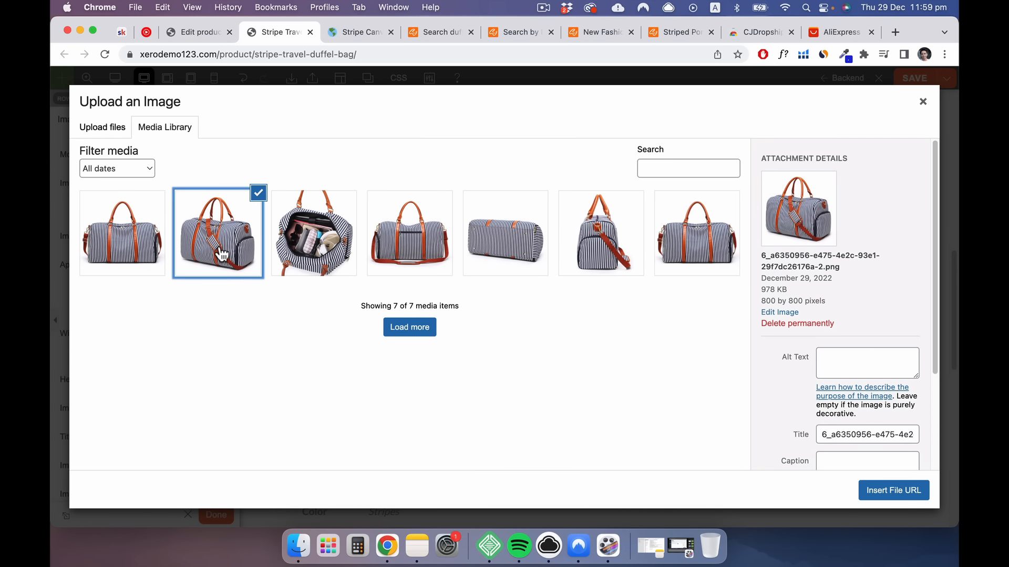
left_click_drag(788, 293, 763, 288)
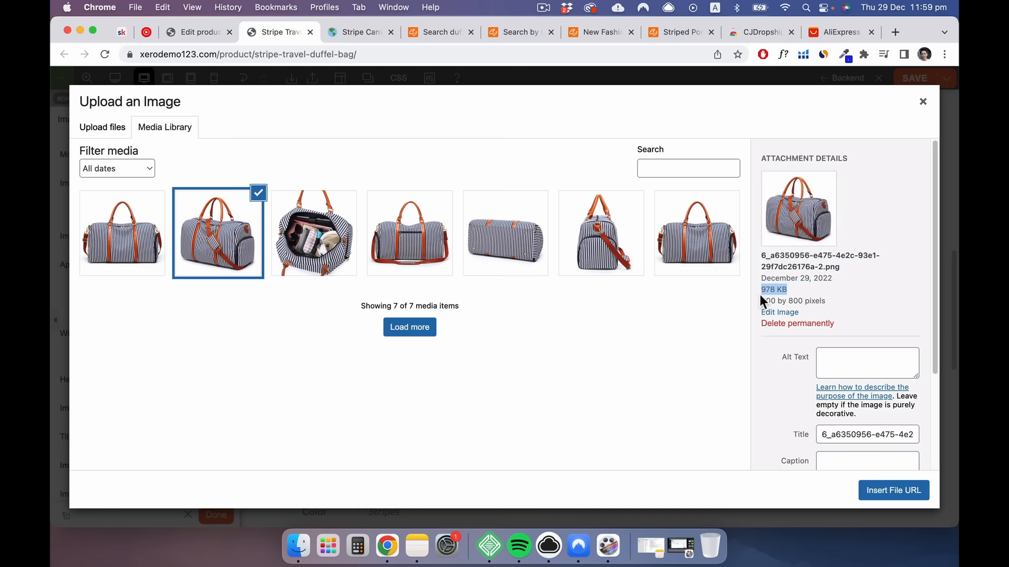
left_click_drag(846, 272, 817, 267)
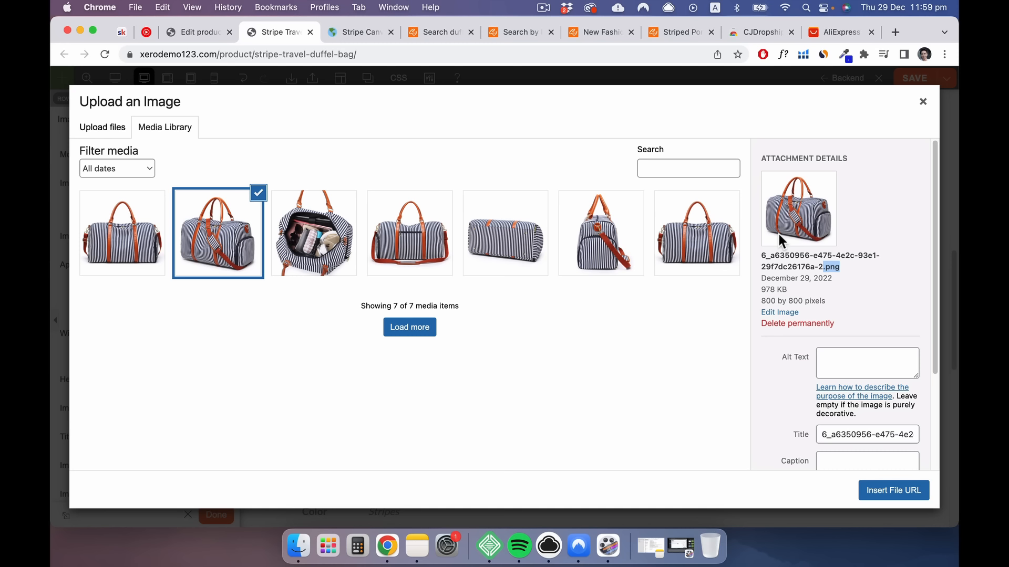
left_click_drag(788, 289, 764, 290)
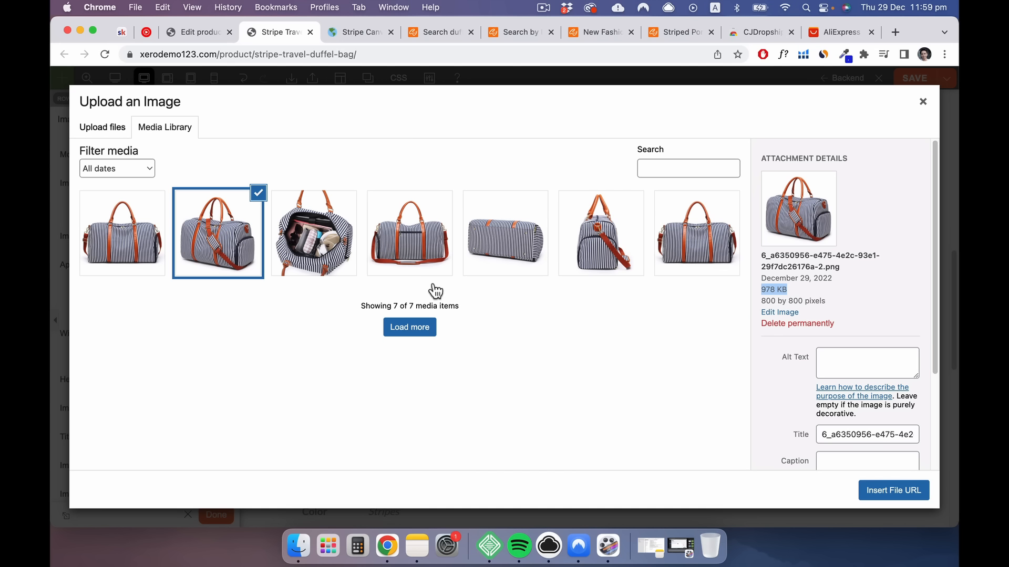
left_click(912, 490)
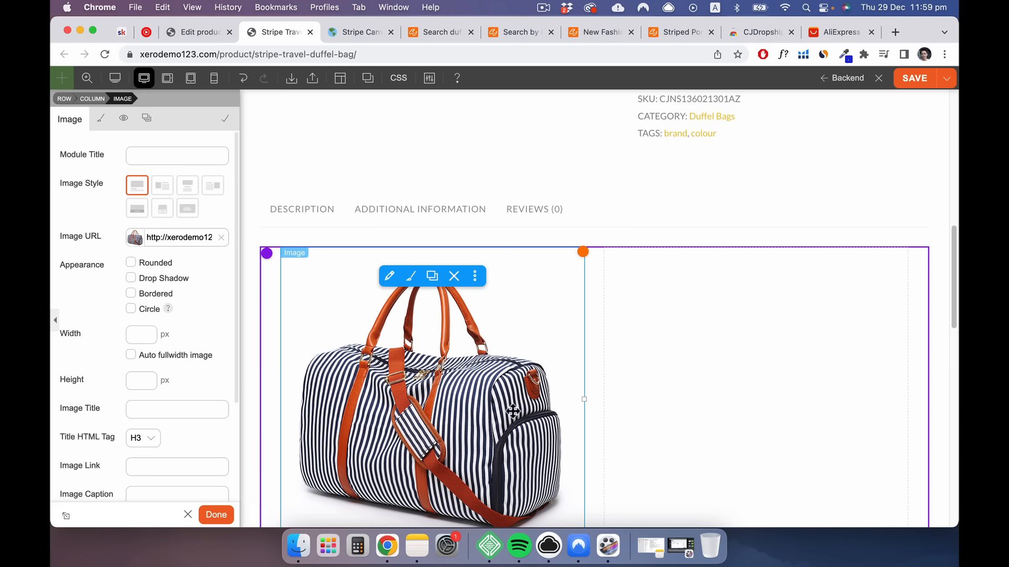
Add a Text module to the right column with the Heading 2 '1. Benefit 1'.
left_click(221, 514)
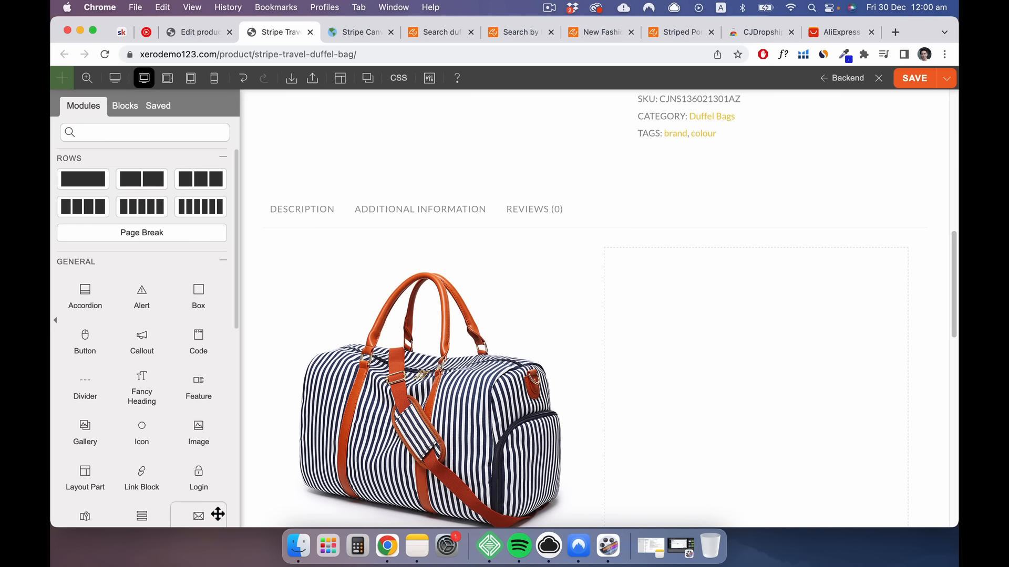
scroll(177, 428, "down", 5)
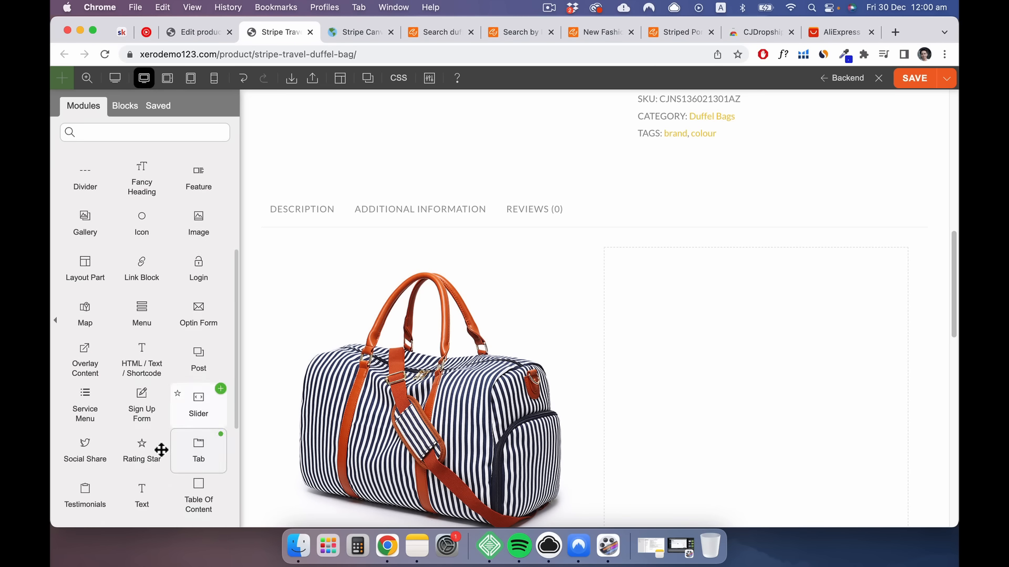
left_click_drag(148, 487, 732, 361)
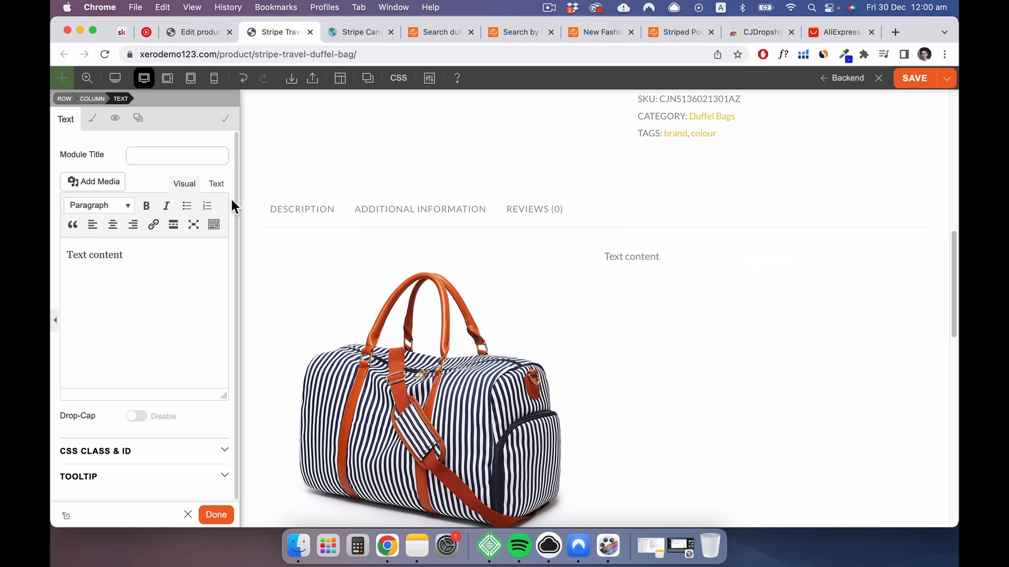
left_click_drag(144, 250, 65, 254)
left_click(117, 206)
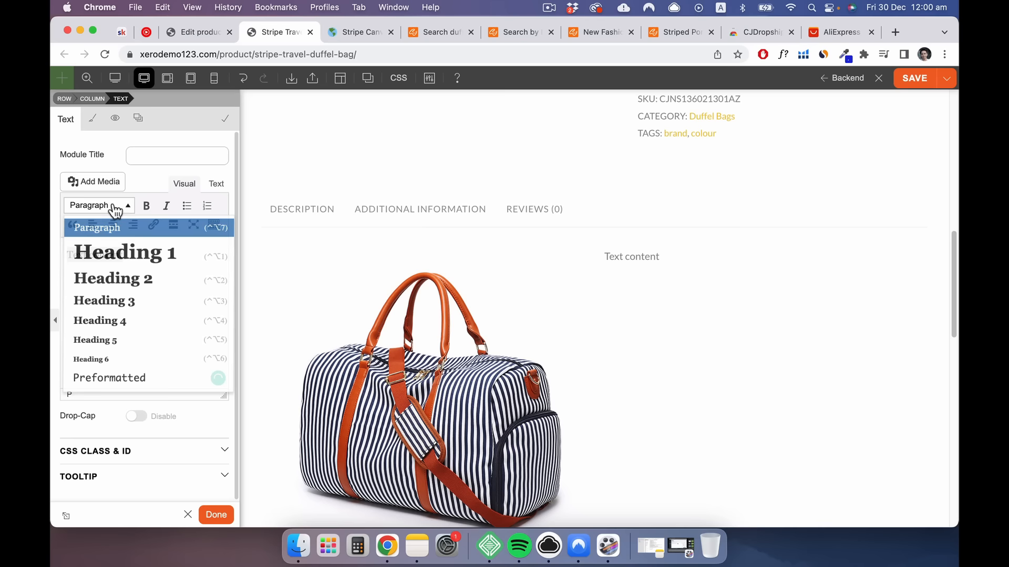
left_click(113, 279)
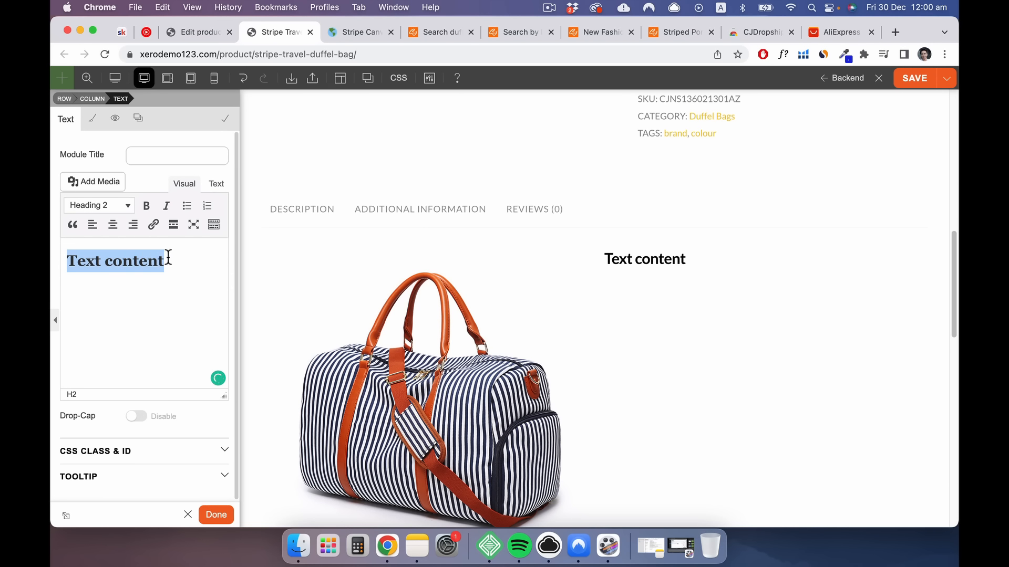
type("1. Bne")
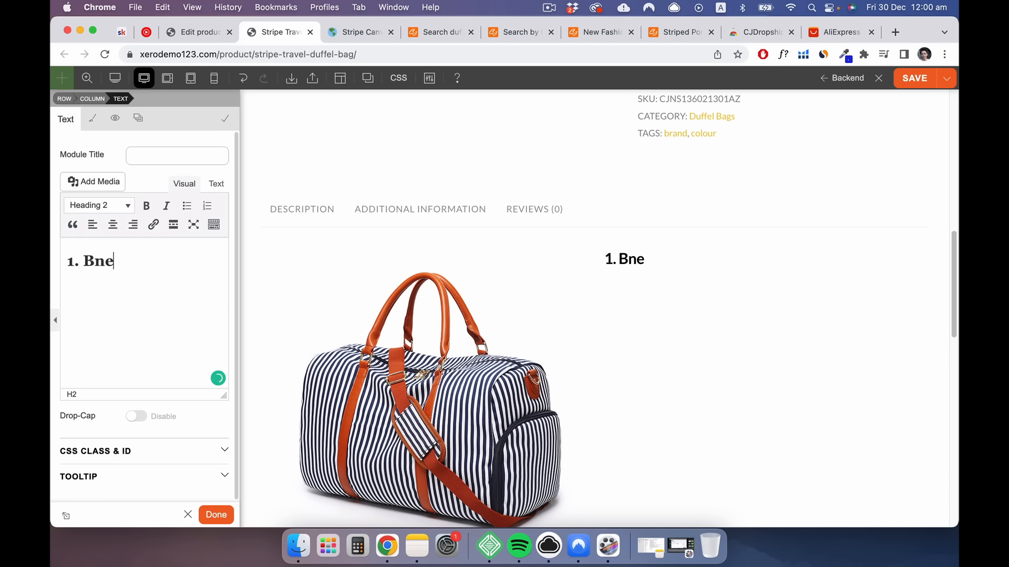
key("BackSpace")
key("BackSpace")
type("enef")
type("it 1")
key("Return")
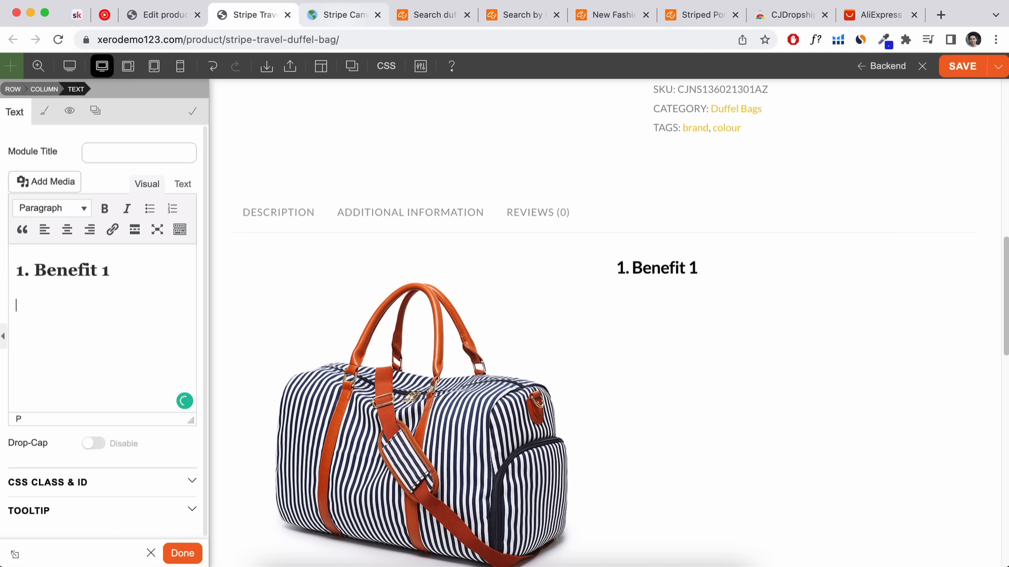
Copy the paragraph from the Stripe Canvas page and paste it under the heading.
left_click(310, 16)
right_click(606, 299)
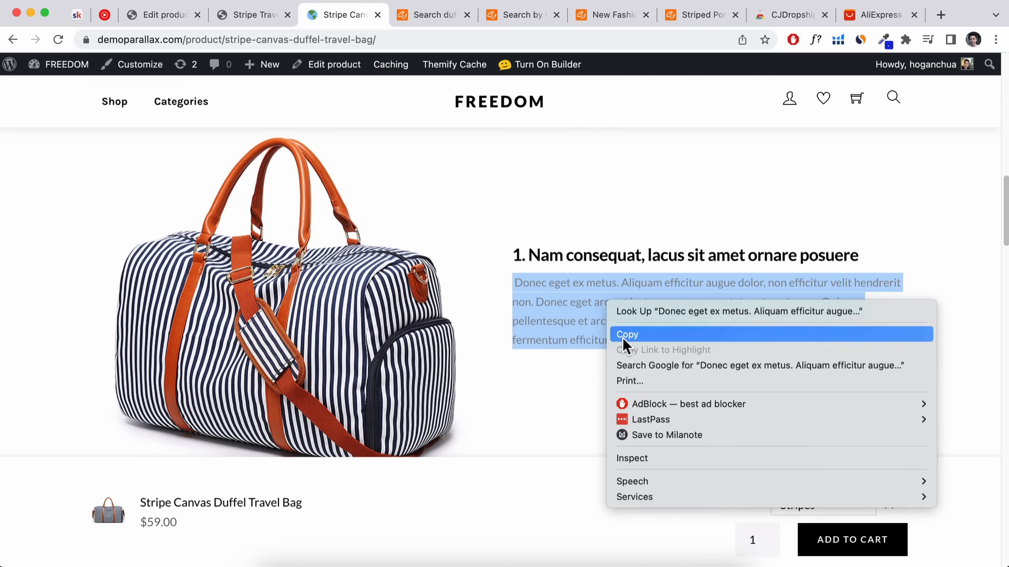
left_click(622, 337)
left_click(234, 13)
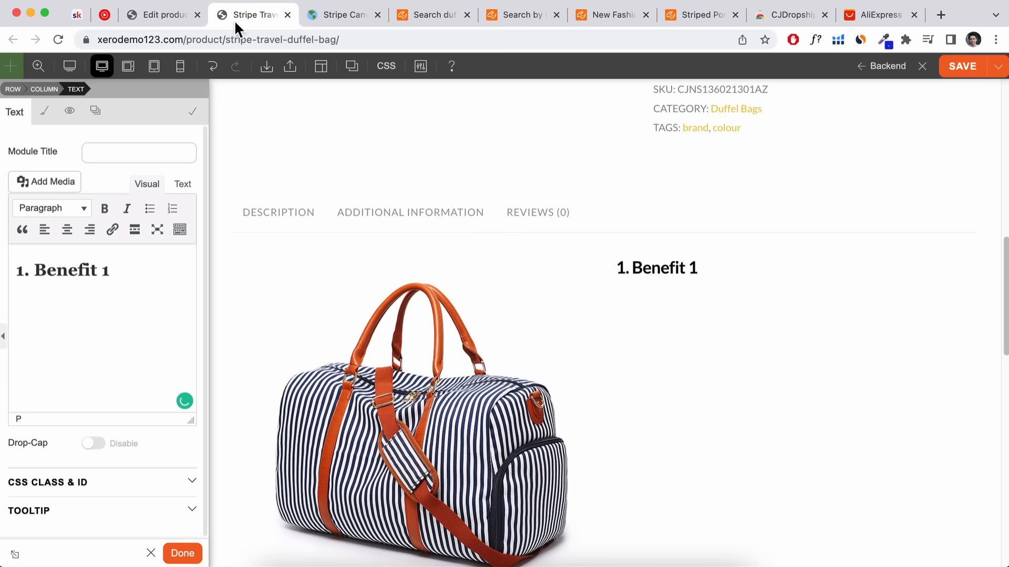
left_click(97, 293)
key("super+v")
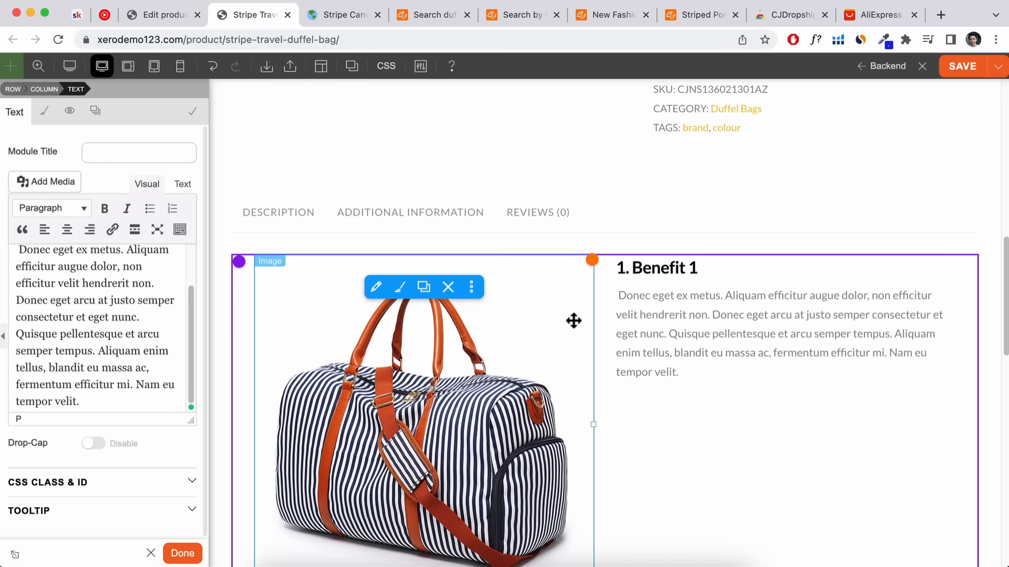
Set the row's column alignment to Align Middle.
scroll(573, 318, "down", 3)
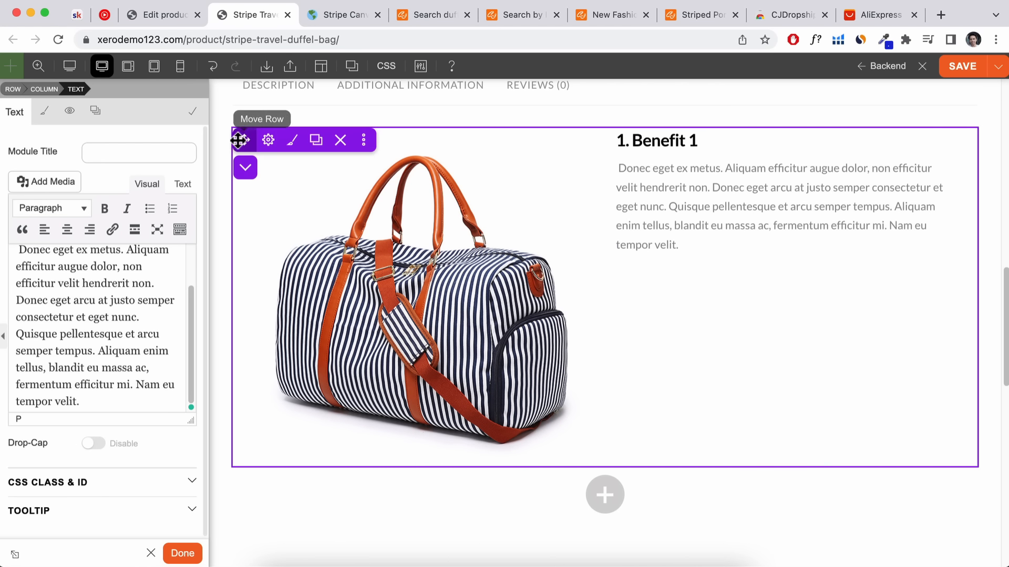
left_click(267, 141)
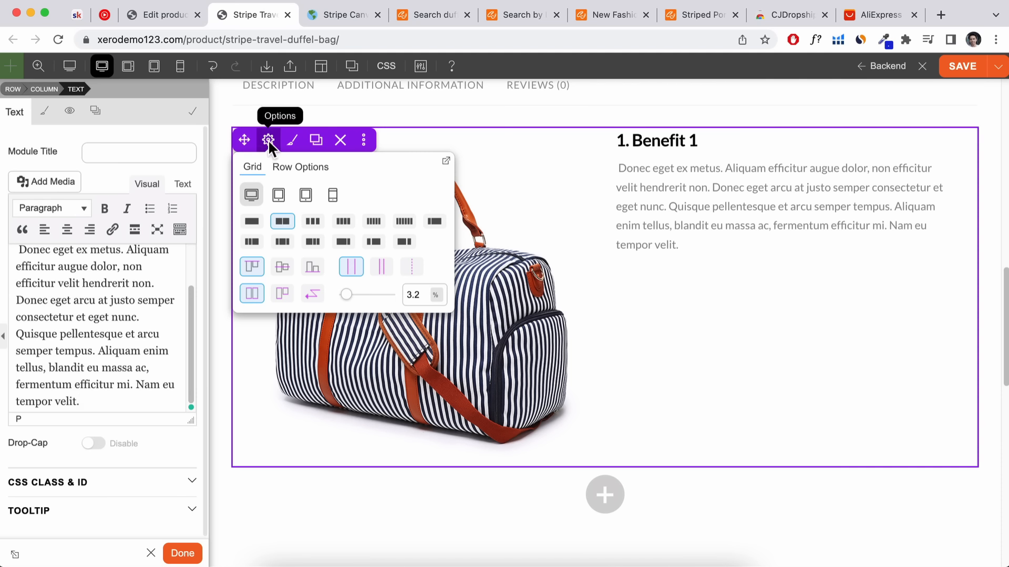
left_click(284, 266)
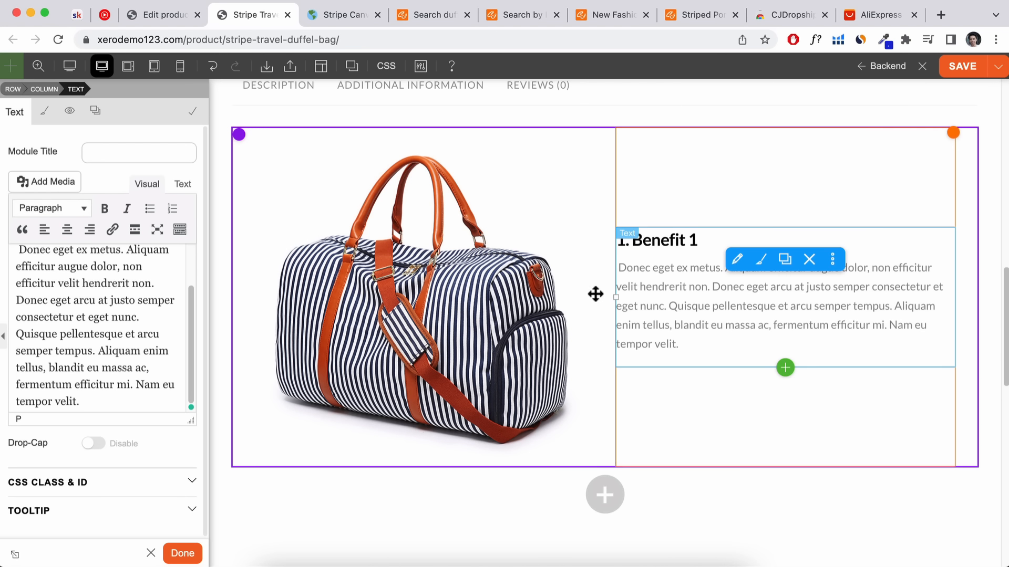
Zoom the canvas to 50% and duplicate the Benefit row twice.
scroll(511, 285, "up", 3)
scroll(511, 286, "down", 3)
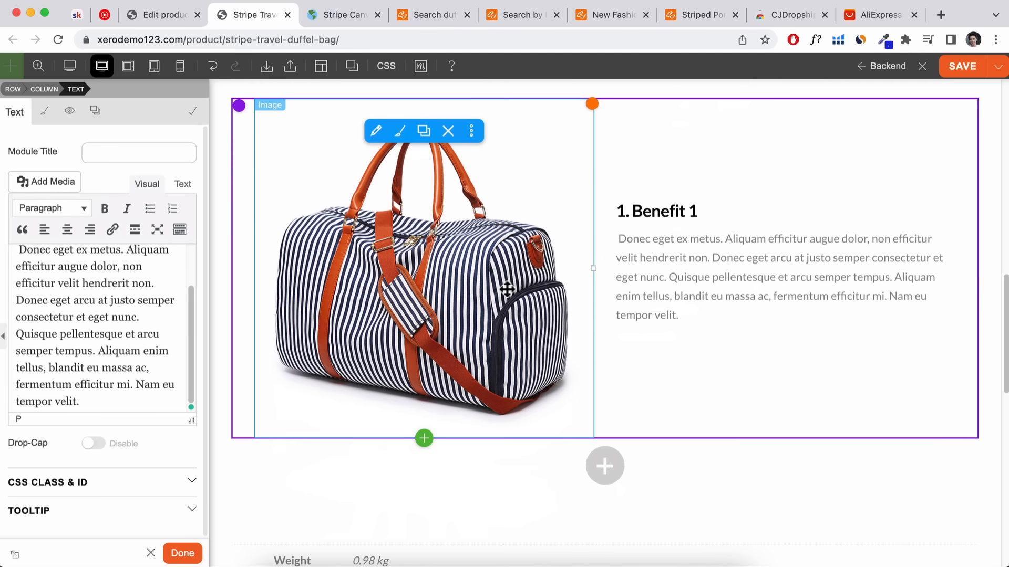
scroll(461, 265, "up", 2)
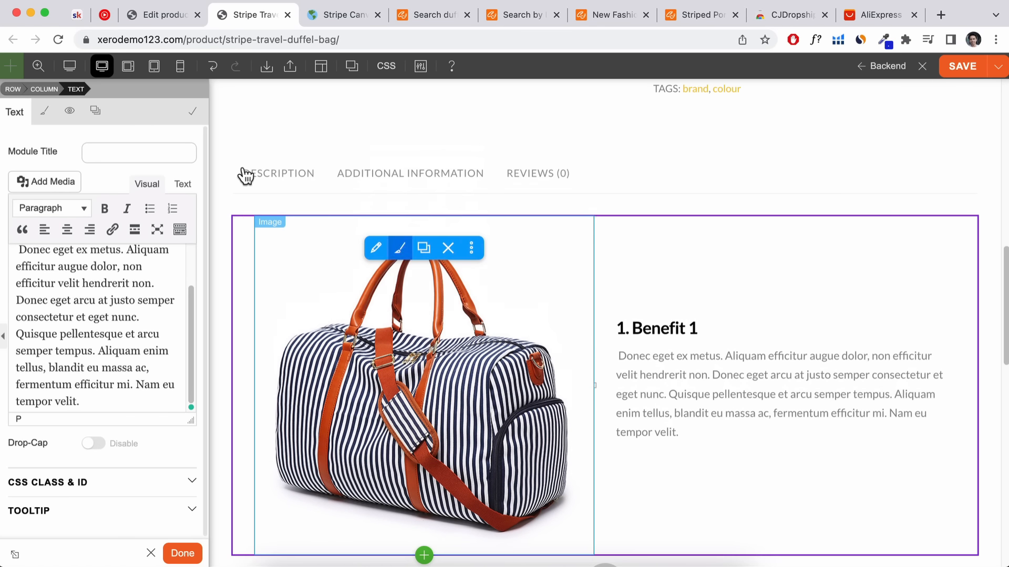
left_click(38, 65)
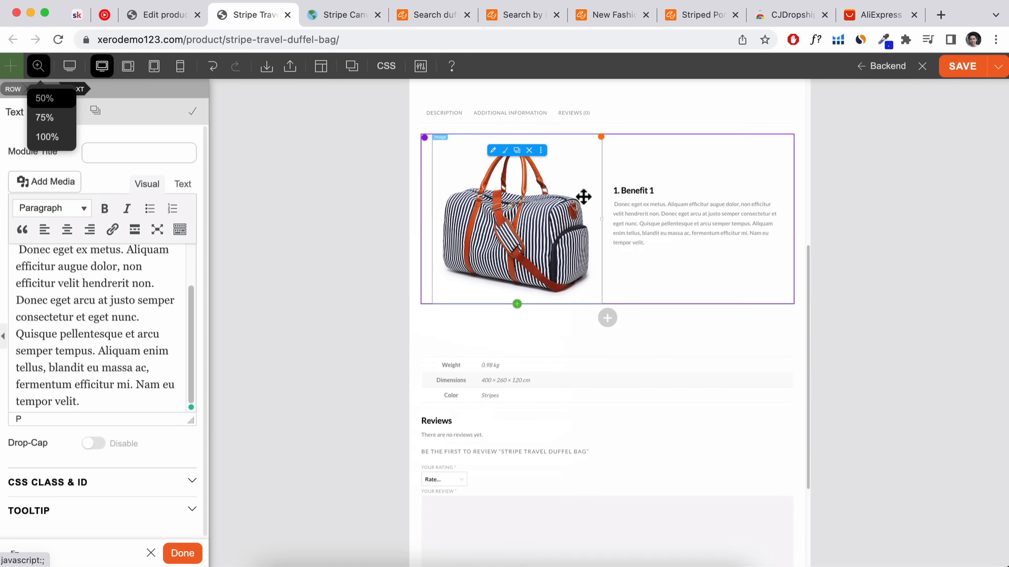
scroll(638, 249, "up", 5)
scroll(636, 249, "up", 3)
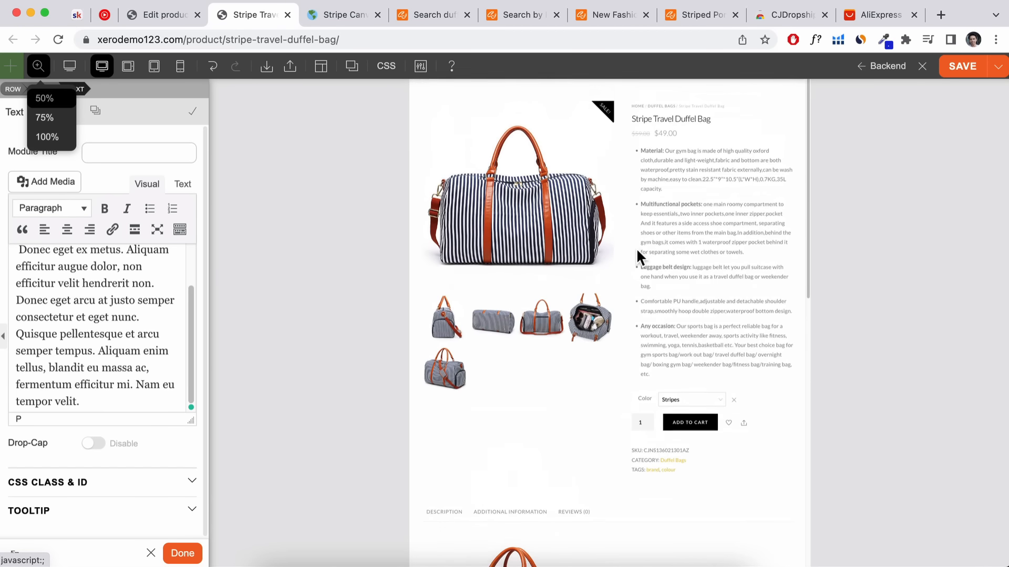
scroll(636, 248, "down", 7)
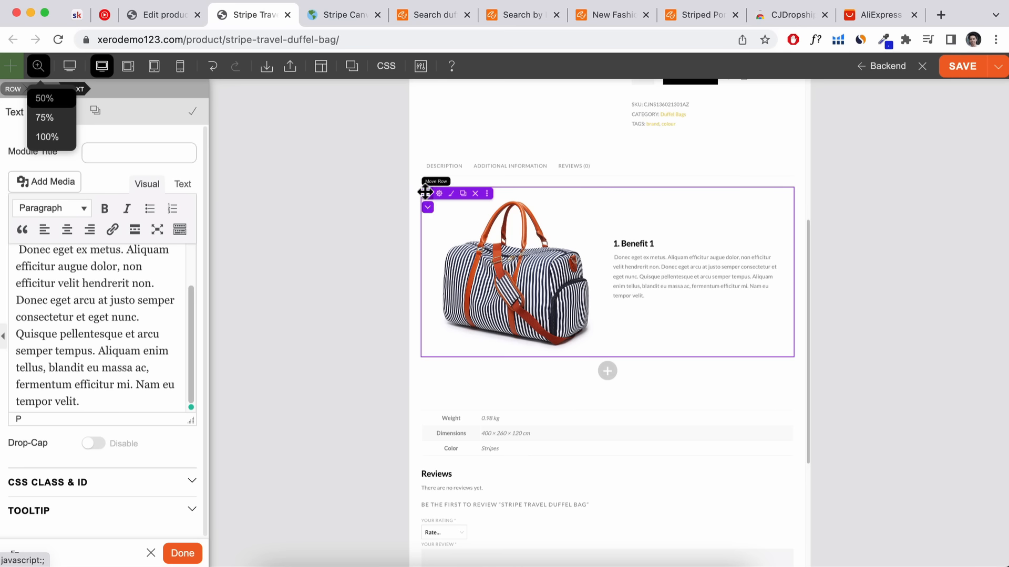
left_click(463, 195)
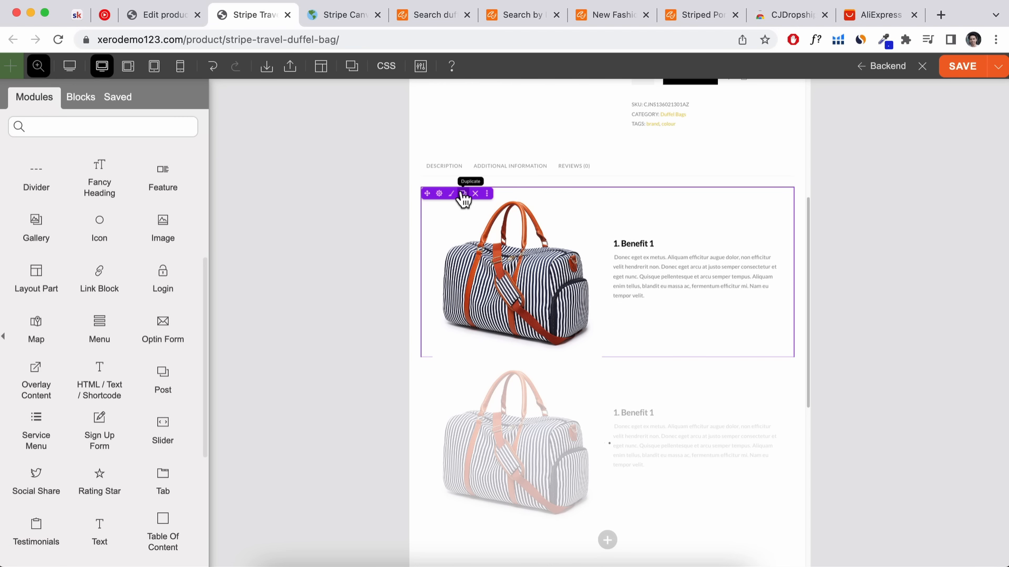
left_click(463, 196)
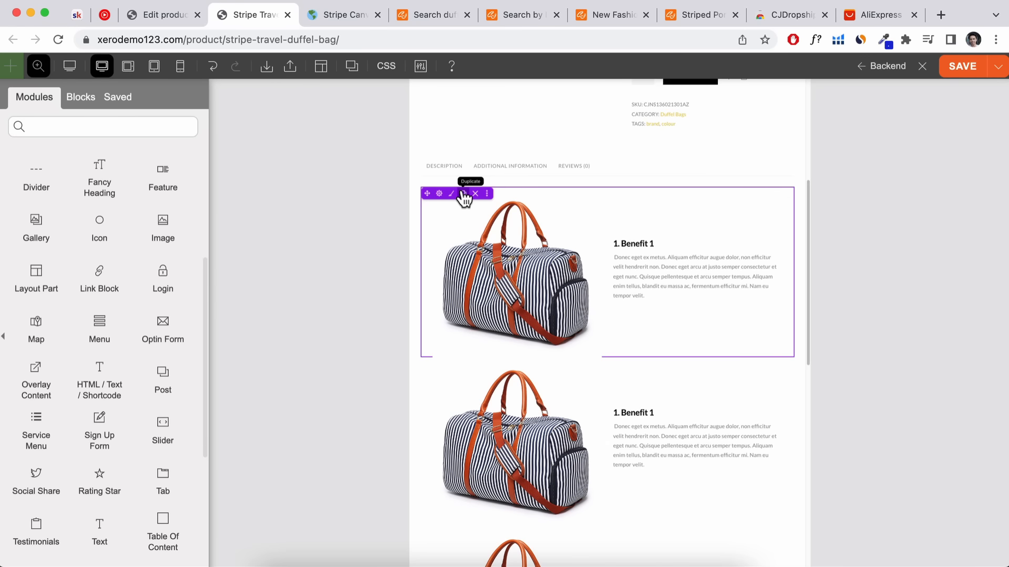
Reverse the first duplicated Benefit row so its text sits left of the image.
scroll(541, 249, "down", 3)
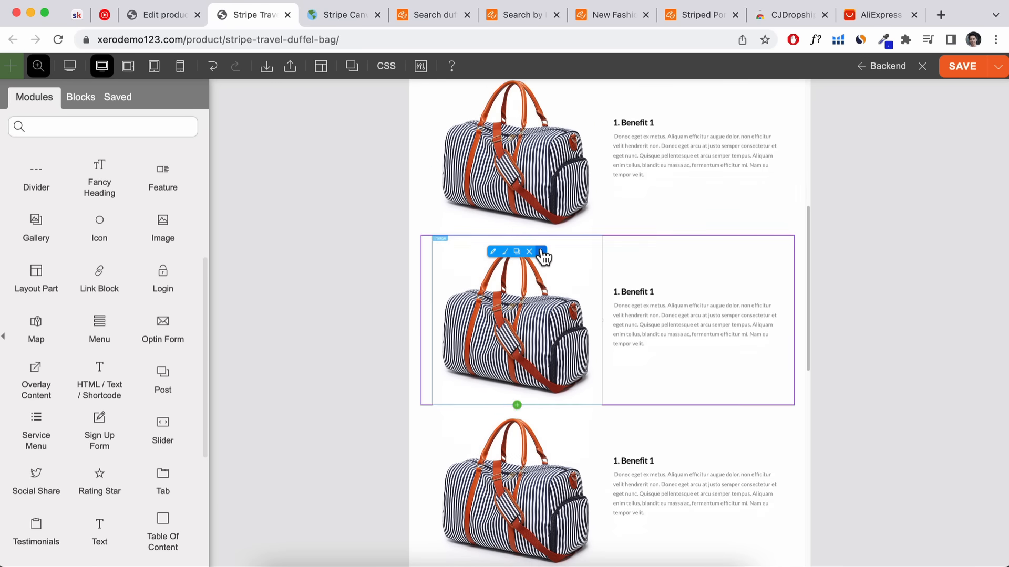
scroll(541, 248, "up", 1)
scroll(542, 248, "down", 2)
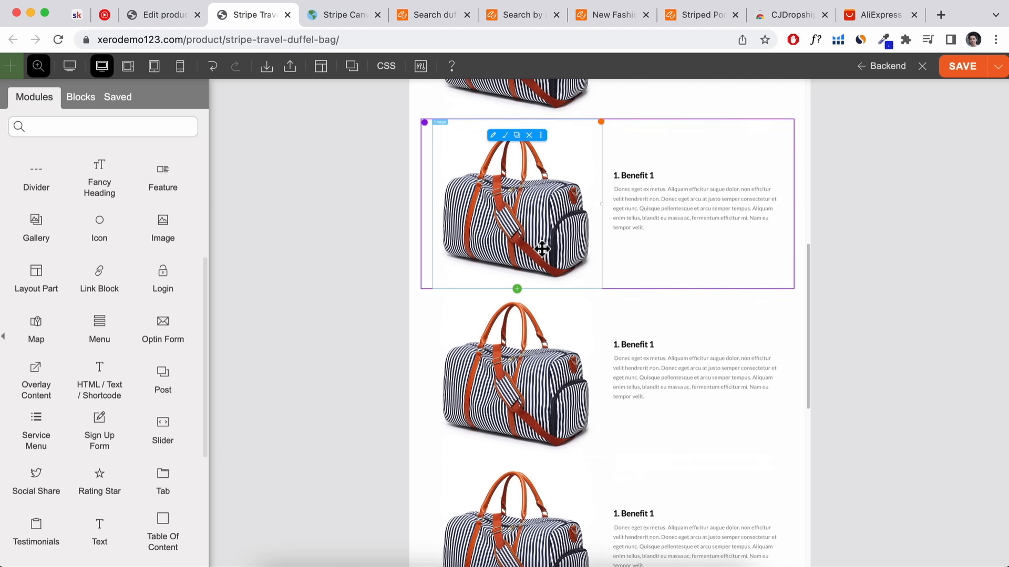
scroll(541, 248, "up", 3)
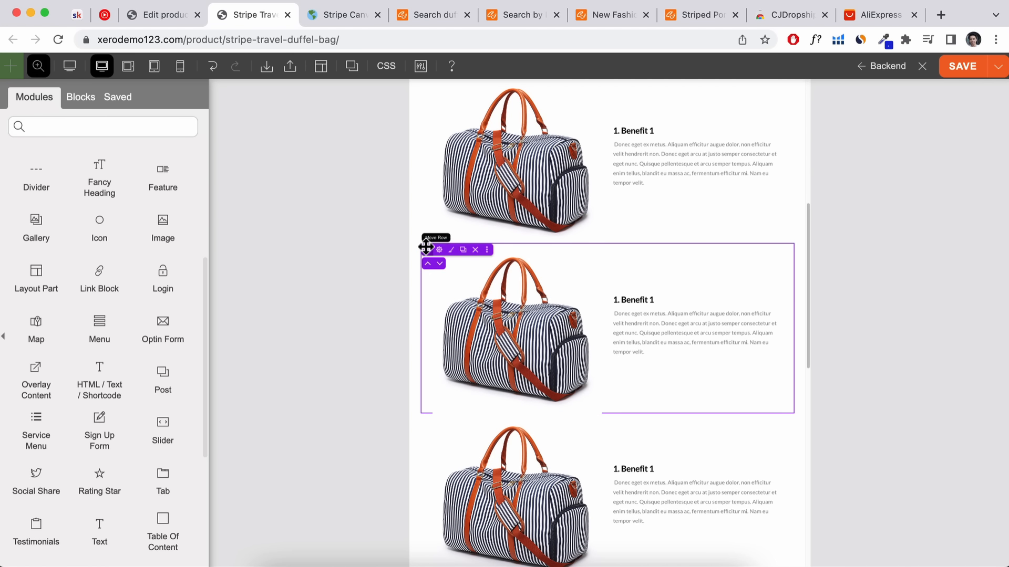
mouse_move(438, 248)
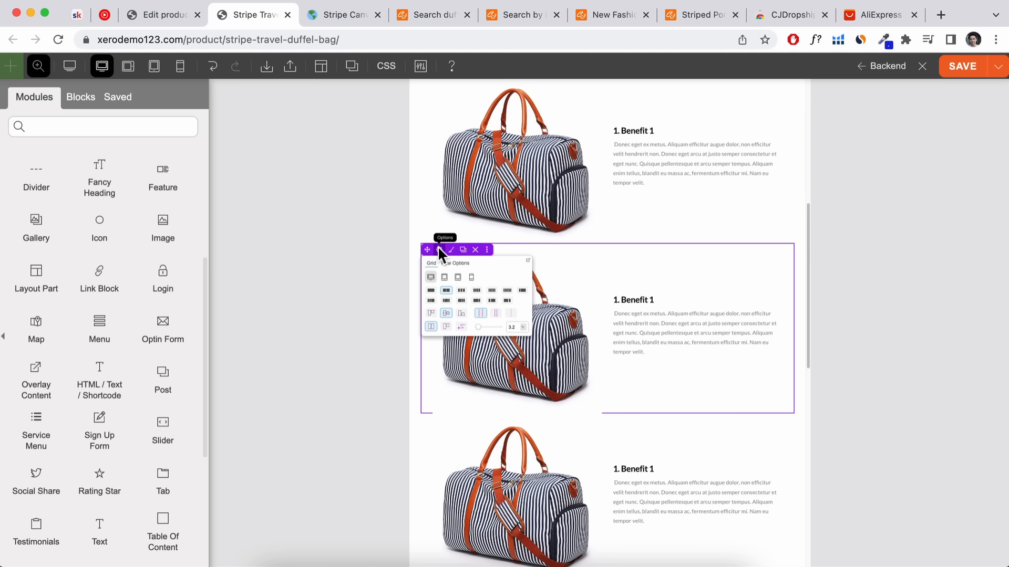
left_click(47, 137)
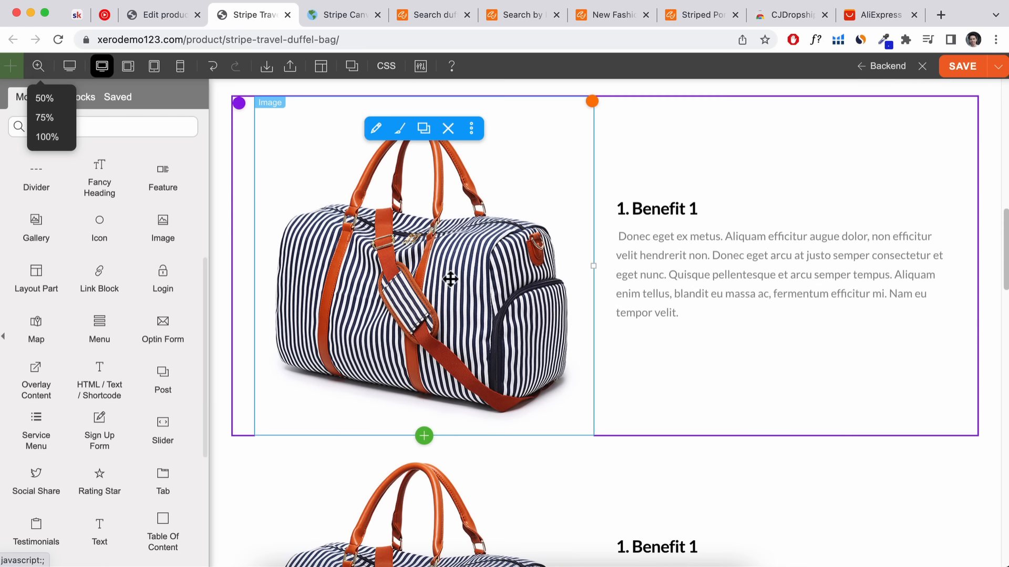
scroll(451, 279, "up", 2)
left_click(268, 165)
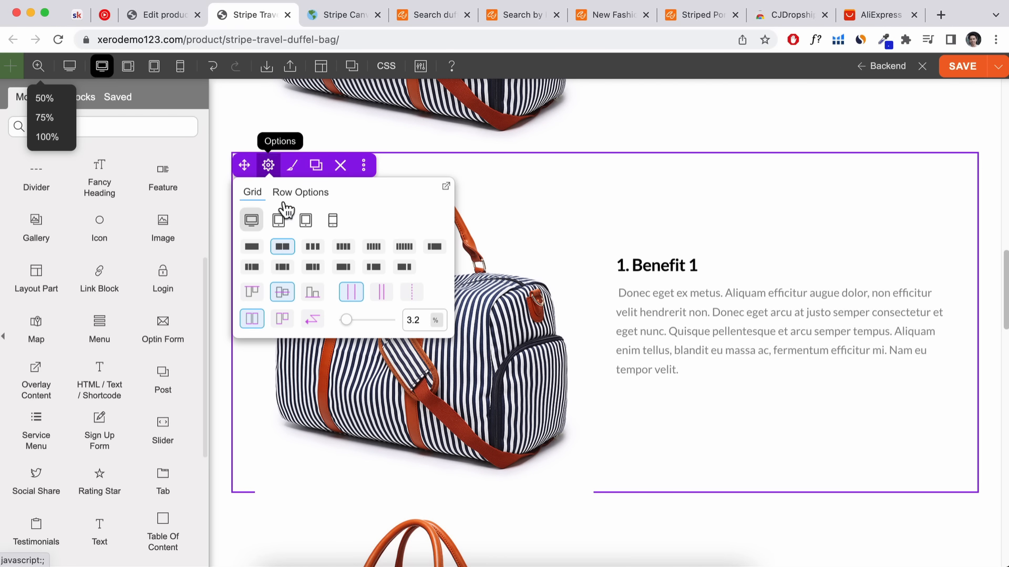
left_click(313, 321)
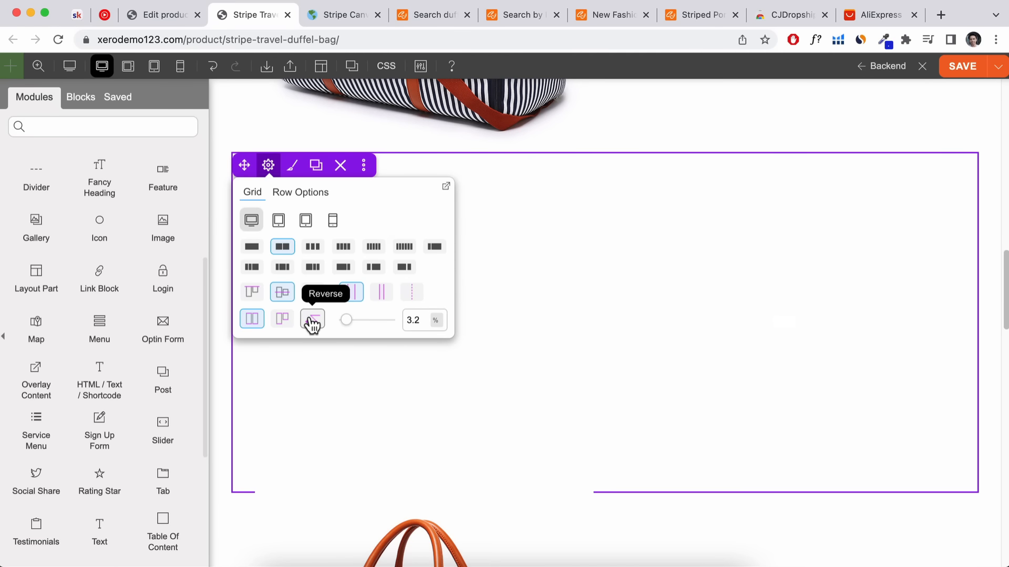
Reverse the next Benefit row as well, then select the '1. Benefit 1' text block.
scroll(435, 315, "up", 2)
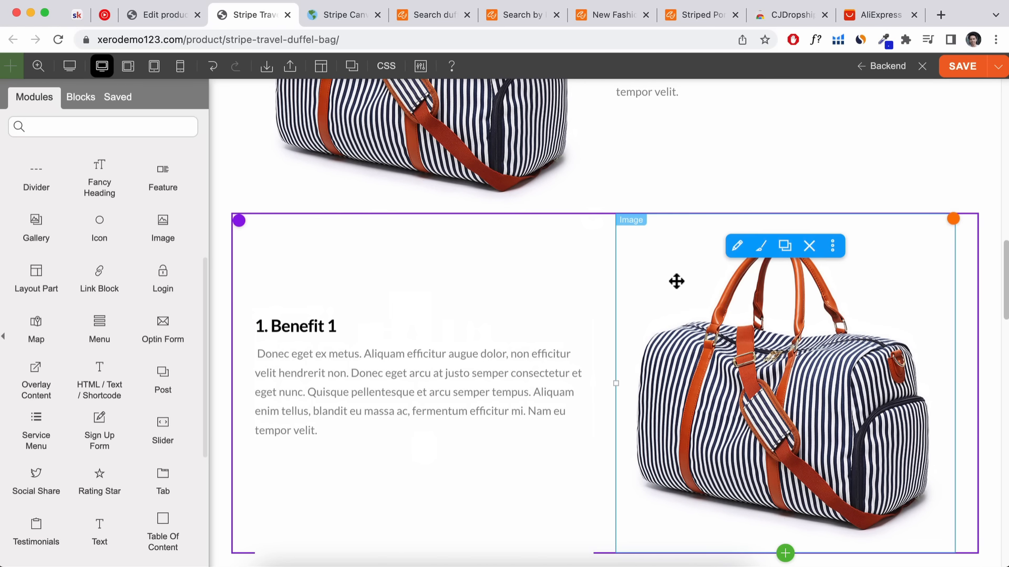
scroll(675, 273, "up", 8)
scroll(600, 304, "down", 20)
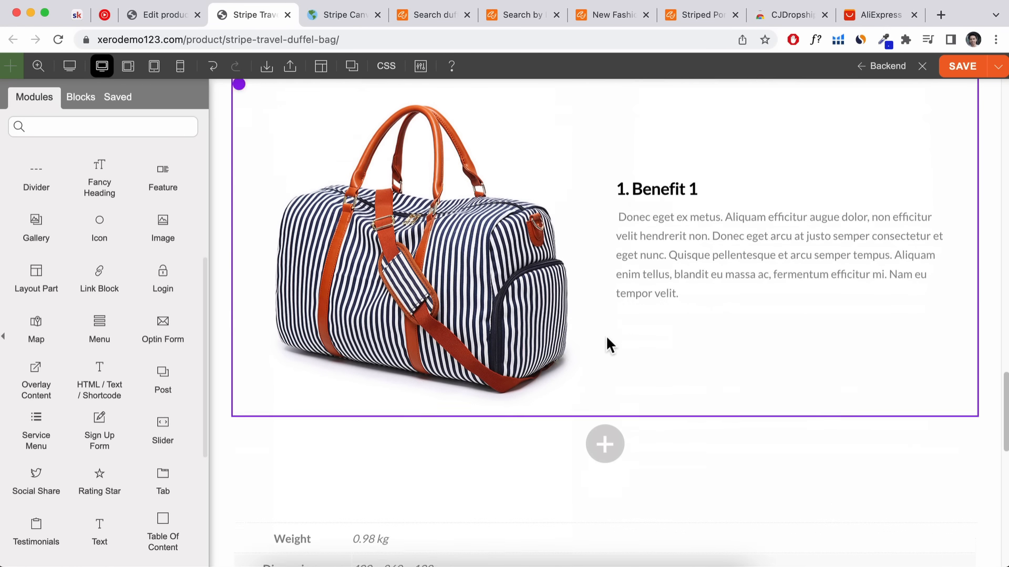
scroll(606, 336, "up", 20)
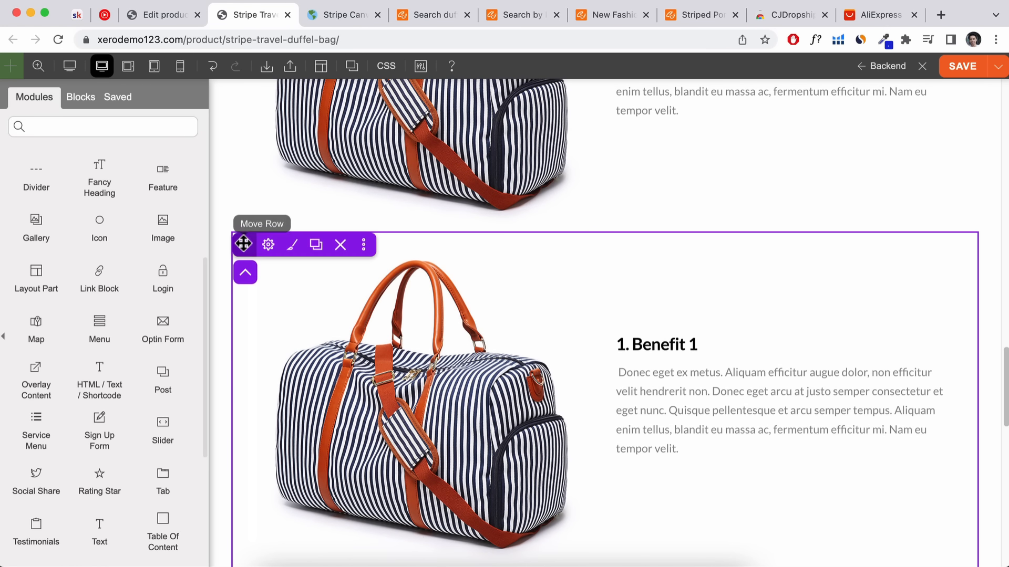
left_click(268, 244)
left_click(307, 400)
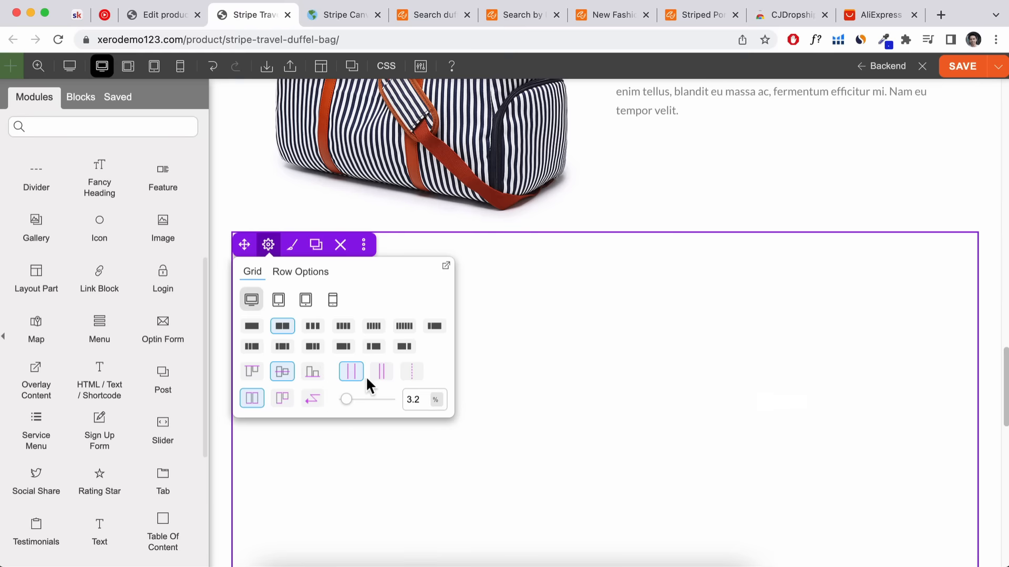
scroll(600, 301, "up", 4)
scroll(600, 301, "down", 13)
scroll(600, 302, "up", 10)
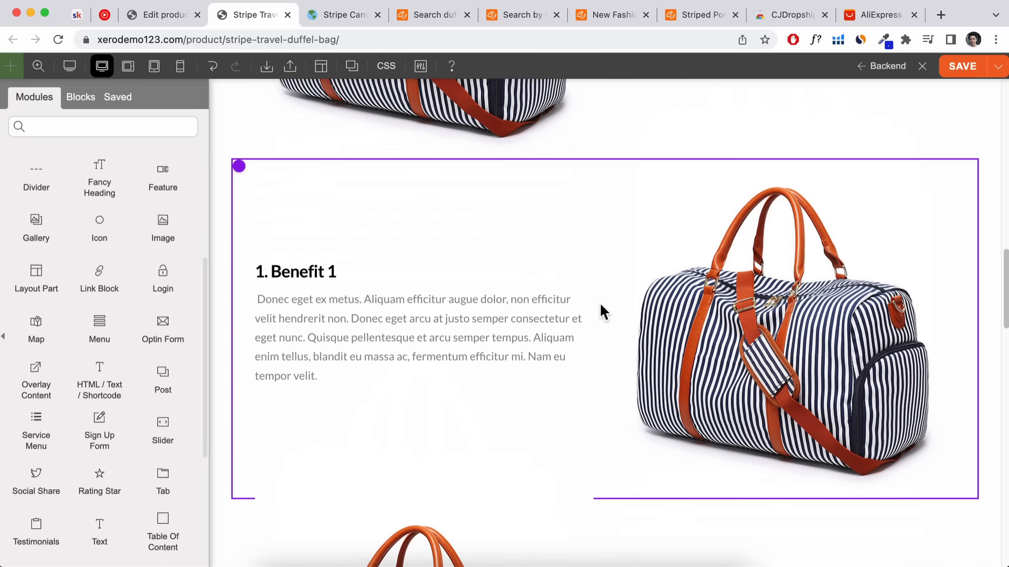
scroll(600, 301, "down", 10)
scroll(416, 272, "up", 3)
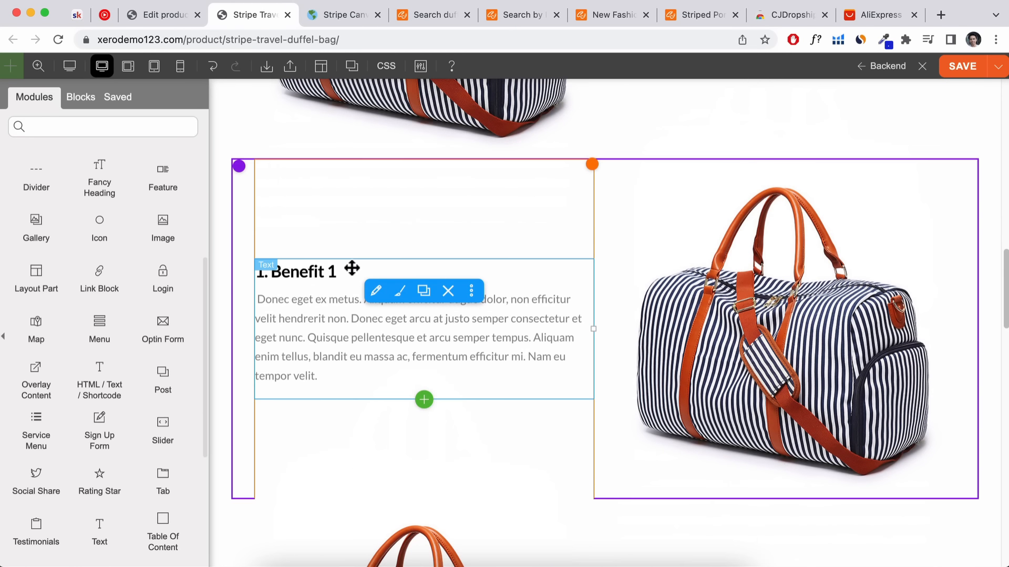
left_click(339, 271)
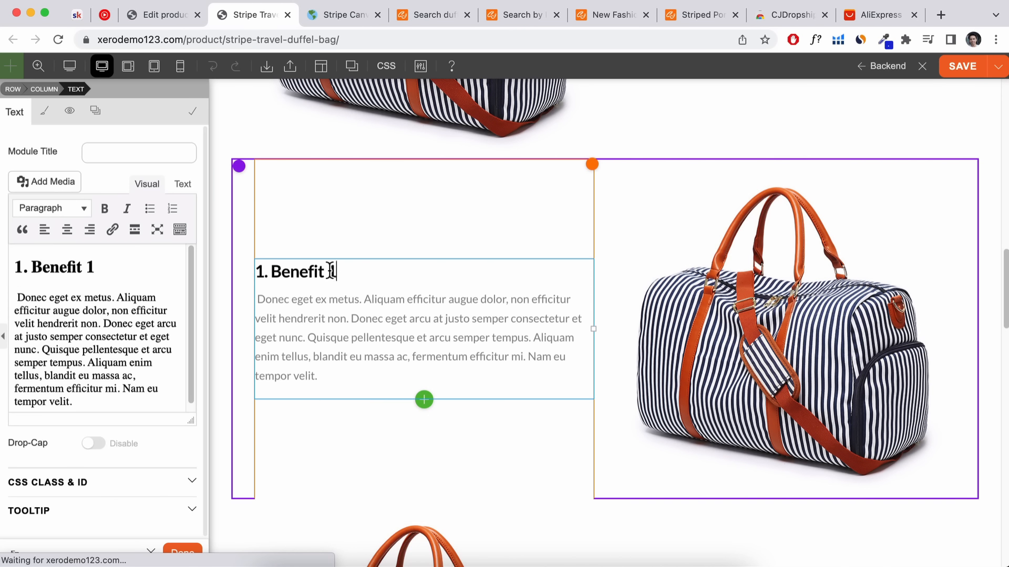
Replace a Benefit row's image with the open-bag interior photo, then the front-view photo.
double_click(330, 272)
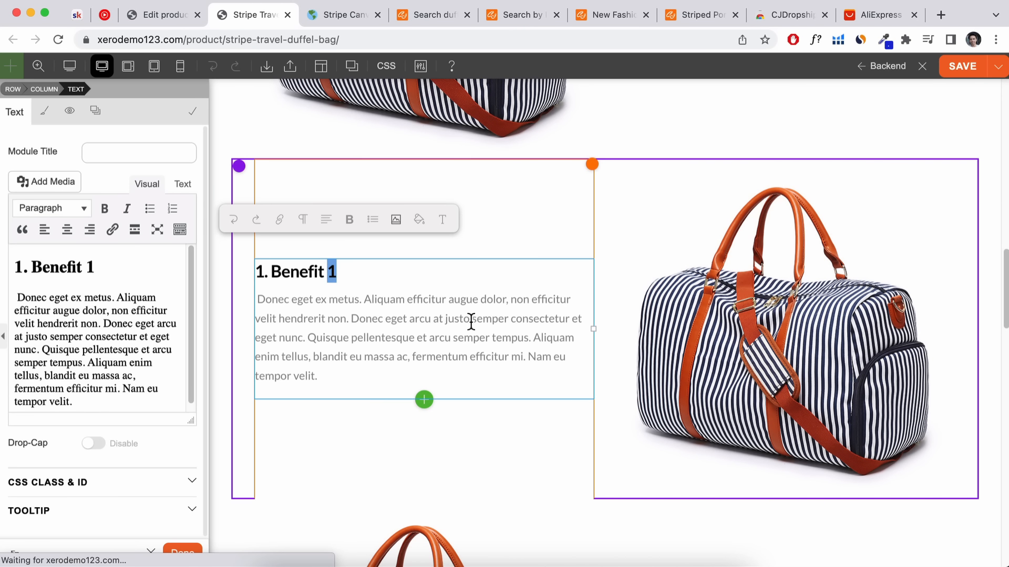
left_click(780, 321)
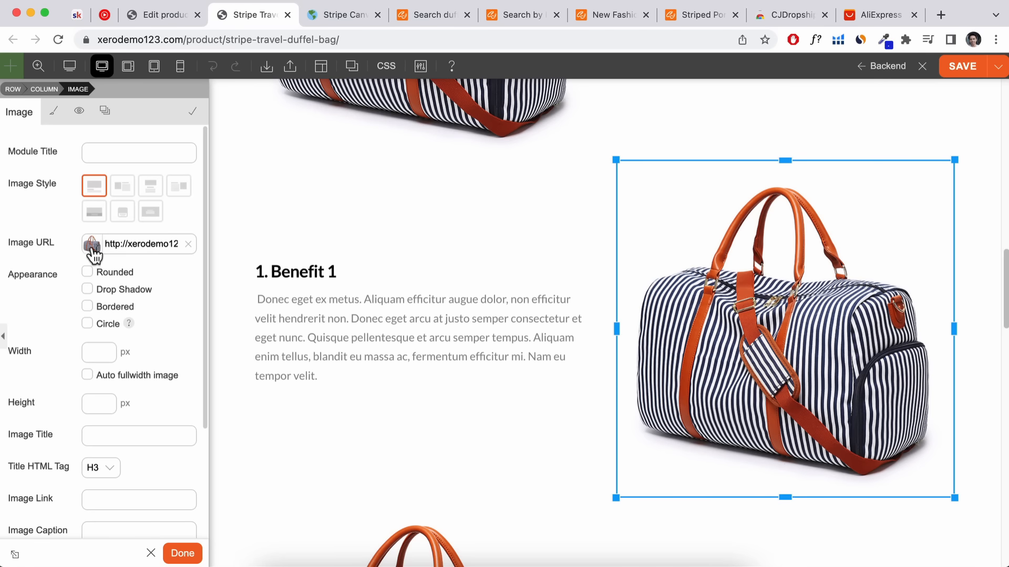
left_click(92, 244)
left_click(289, 253)
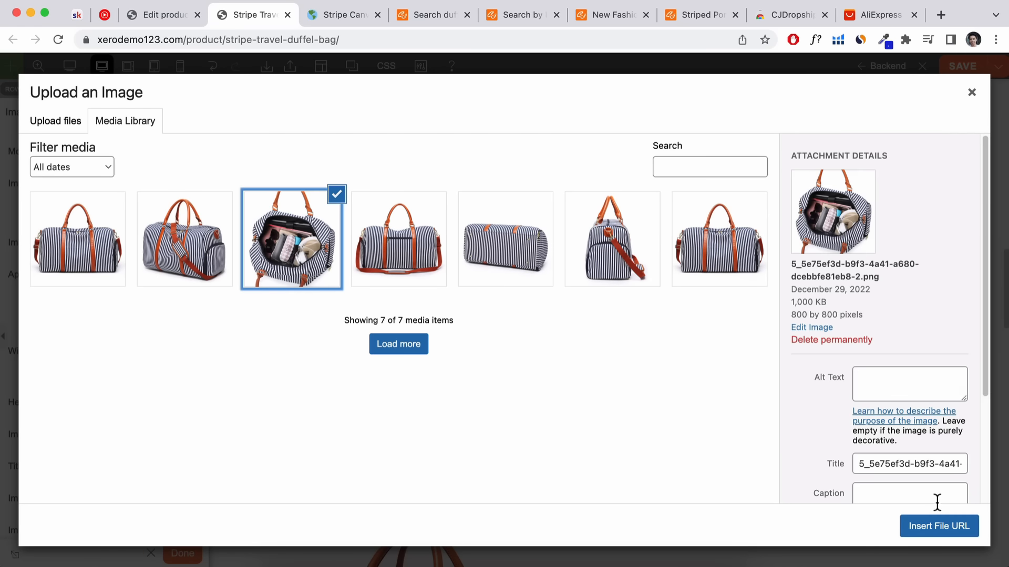
left_click(938, 526)
scroll(730, 344, "down", 2)
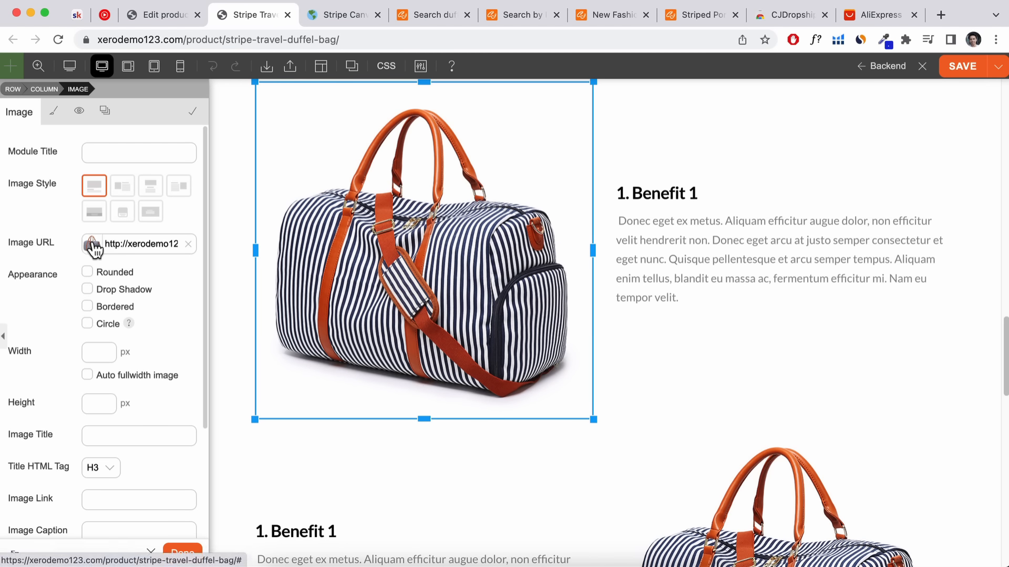
left_click(93, 244)
left_click(395, 247)
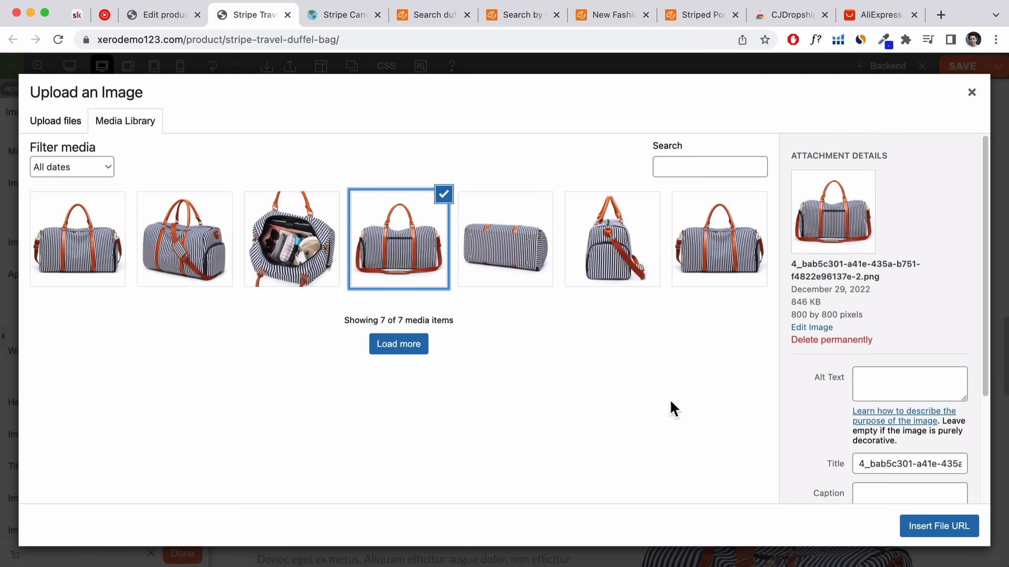
left_click(939, 527)
Change the next row's image to the flat side-view bag photo.
scroll(704, 360, "down", 10)
scroll(704, 358, "up", 4)
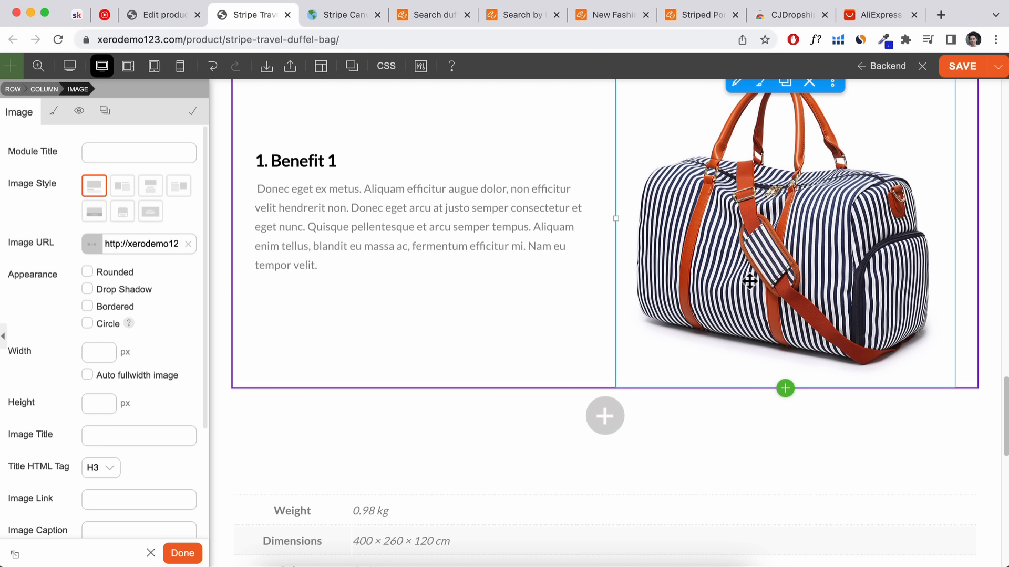
left_click(750, 282)
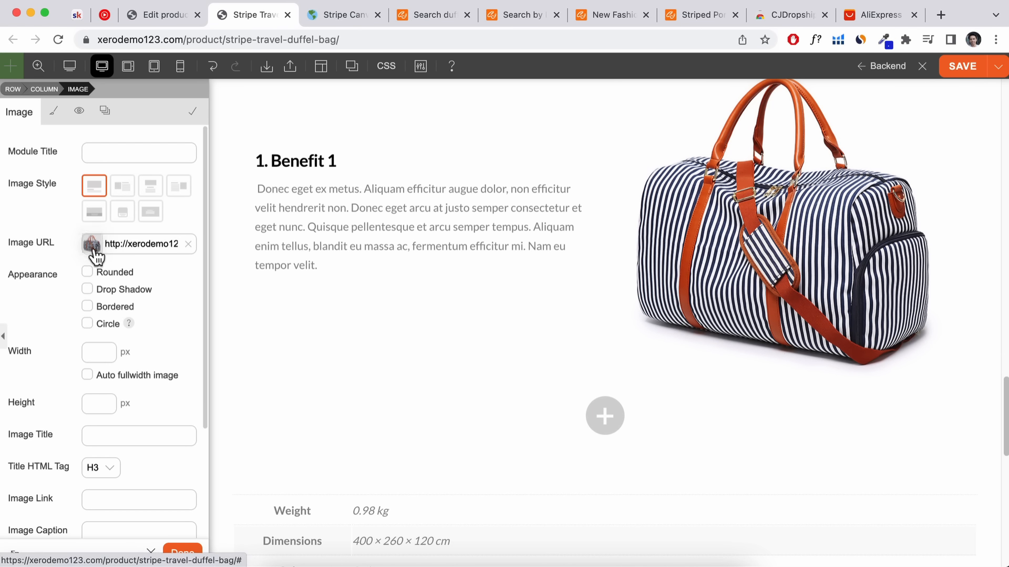
left_click(92, 246)
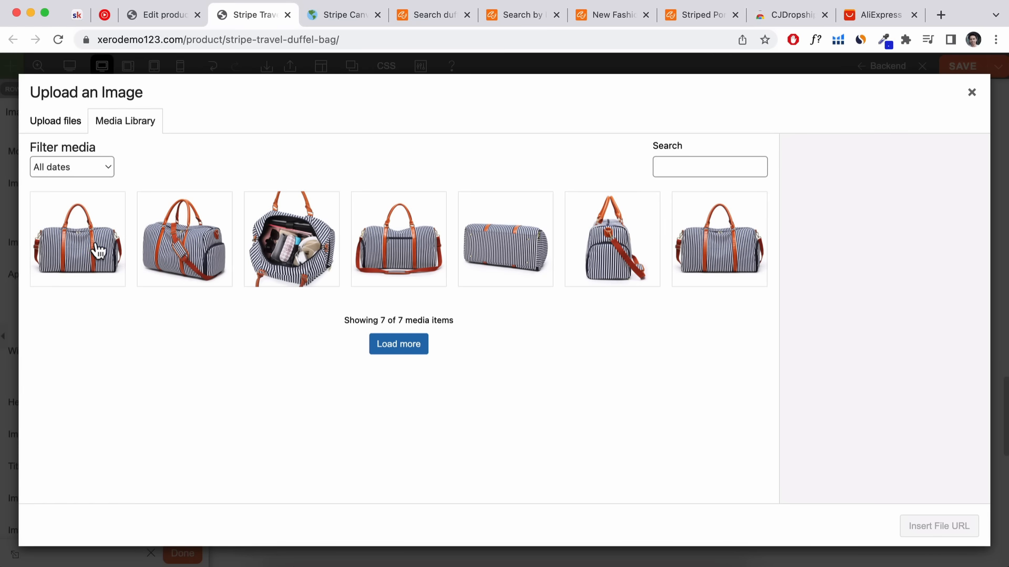
left_click(616, 263)
left_click(495, 254)
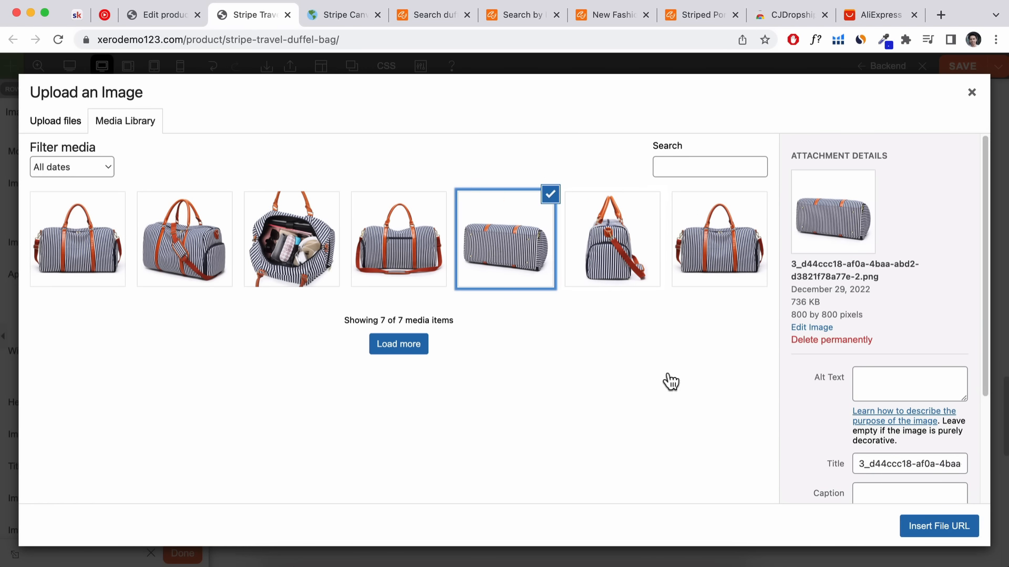
left_click(939, 526)
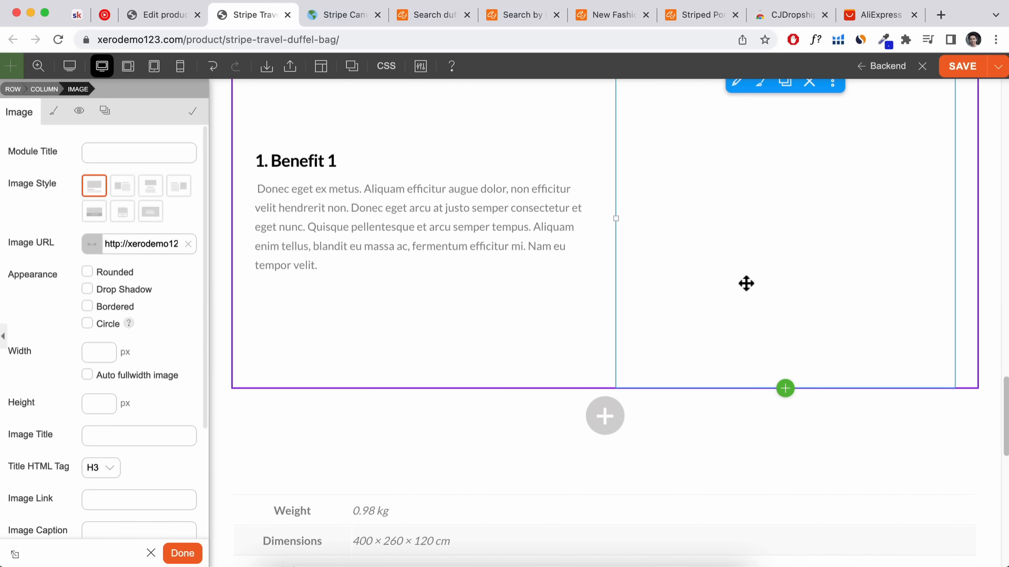
Close the image settings and save the Builder layout.
scroll(742, 241, "up", 20)
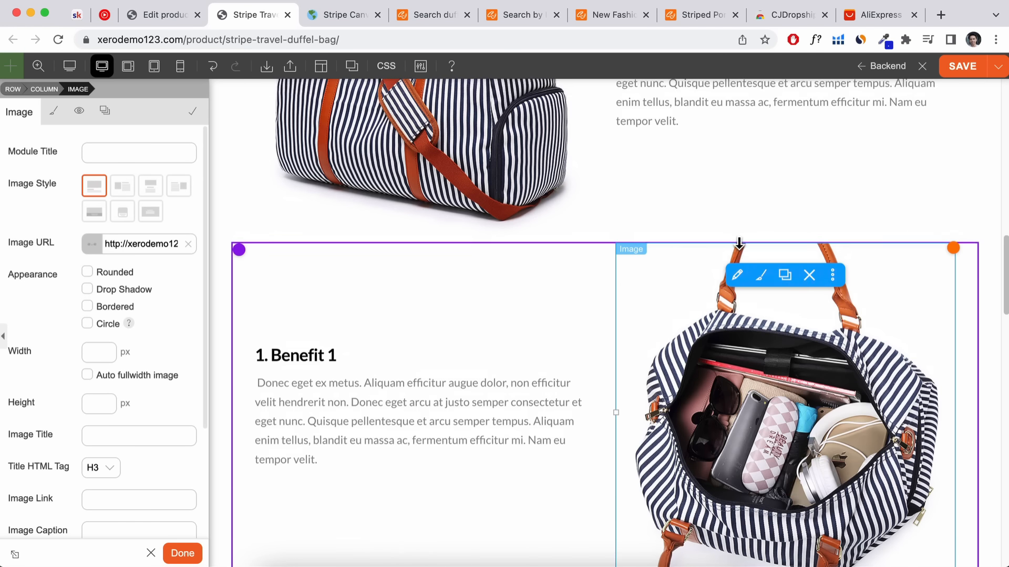
scroll(738, 241, "up", 3)
scroll(705, 290, "down", 11)
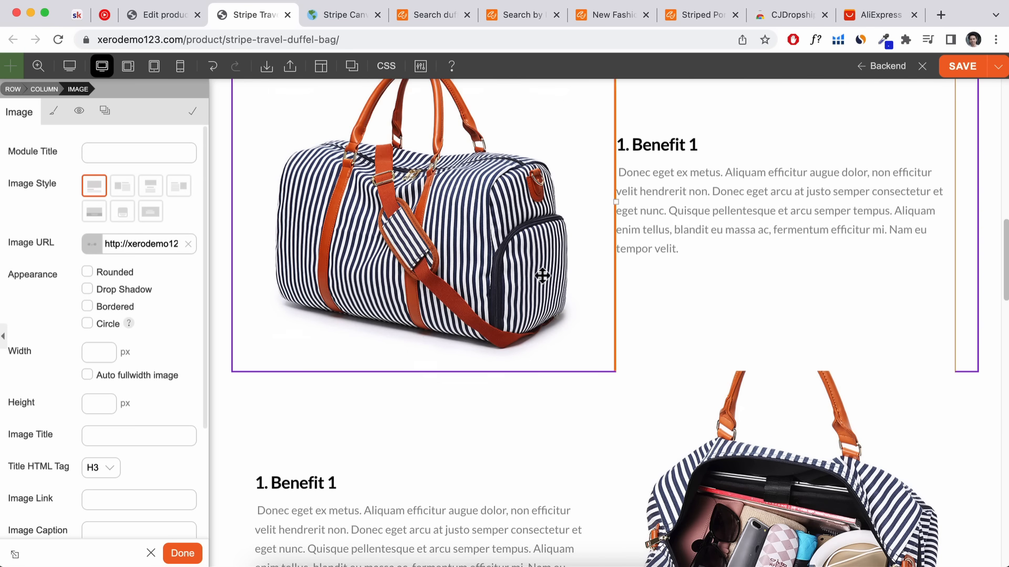
scroll(624, 286, "down", 7)
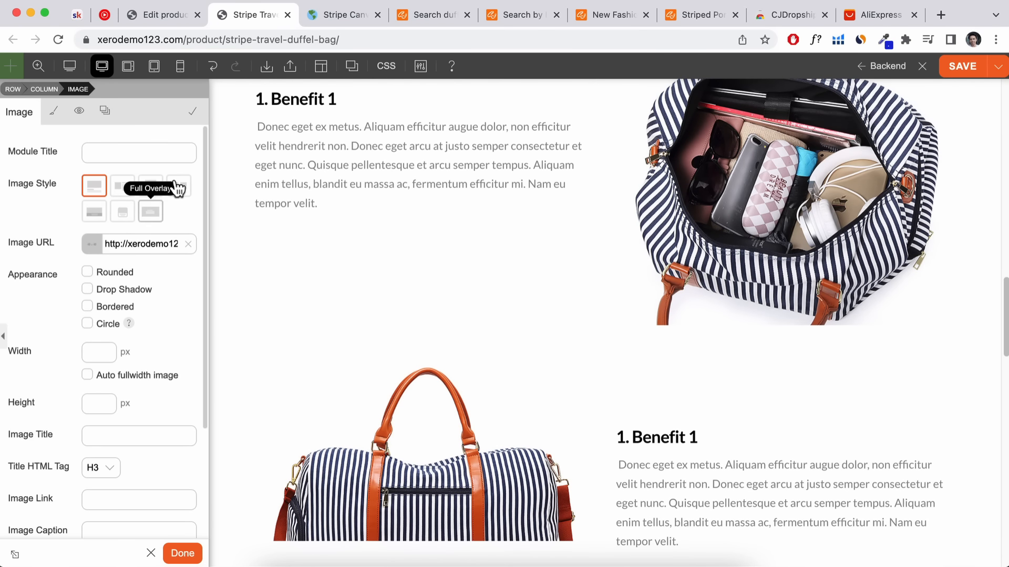
left_click(192, 111)
scroll(140, 279, "down", 3)
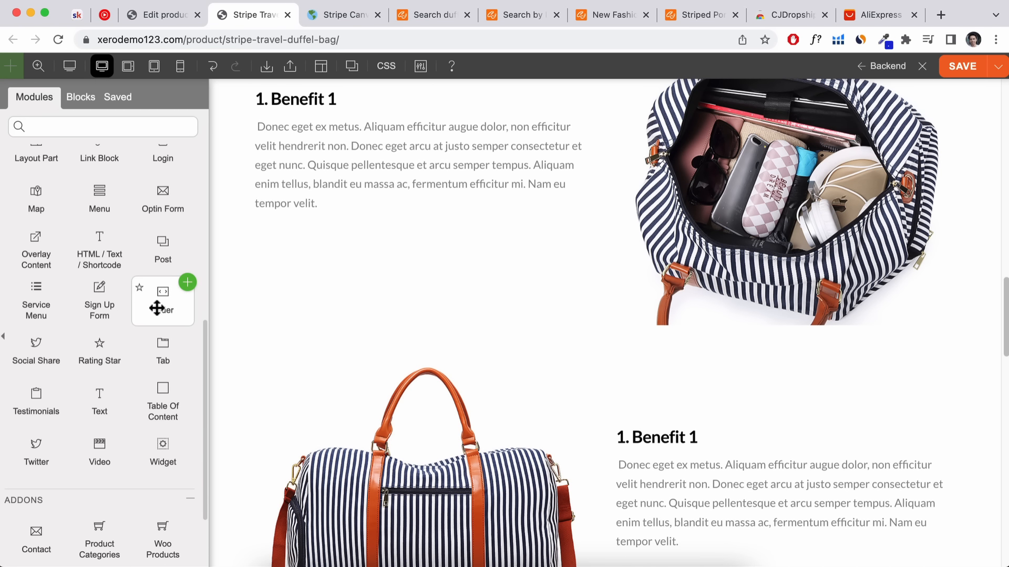
scroll(149, 329, "up", 2)
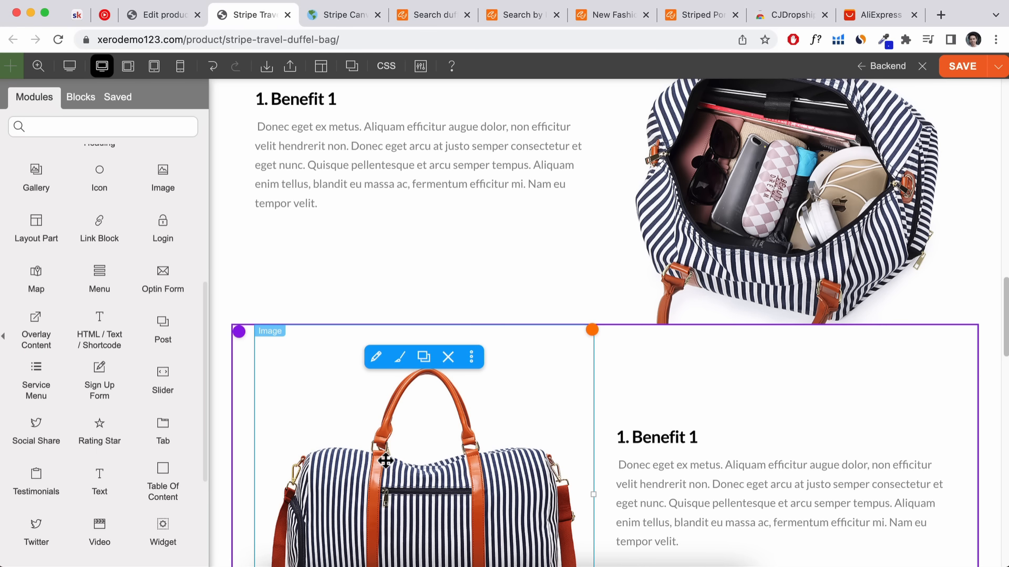
scroll(480, 424, "down", 15)
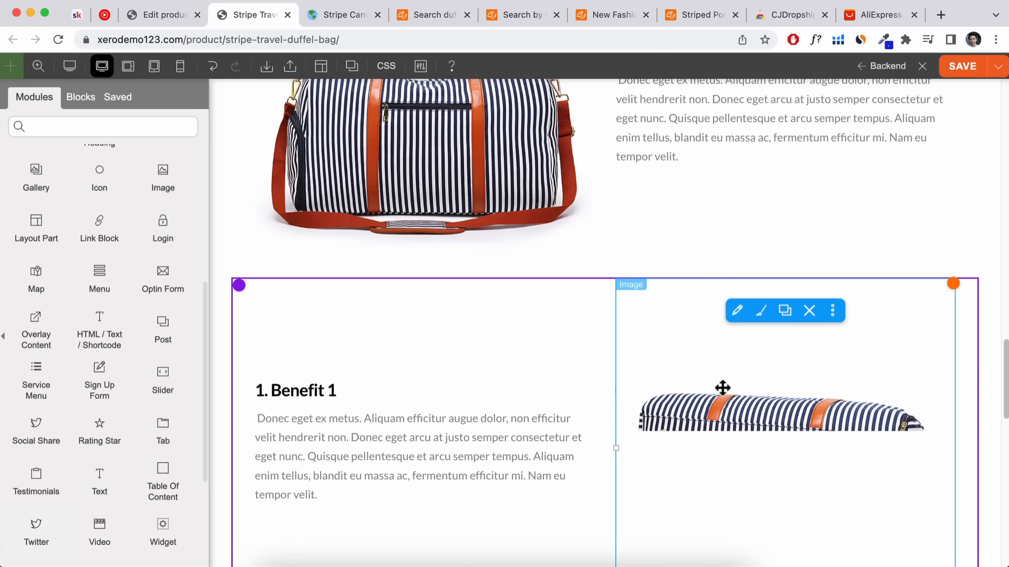
scroll(694, 302, "up", 6)
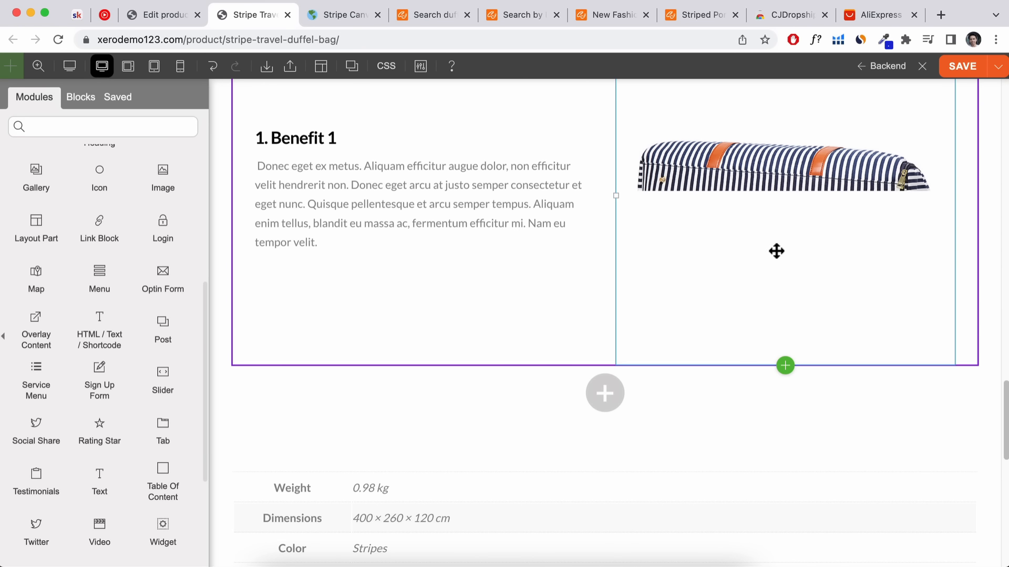
scroll(777, 257, "up", 6)
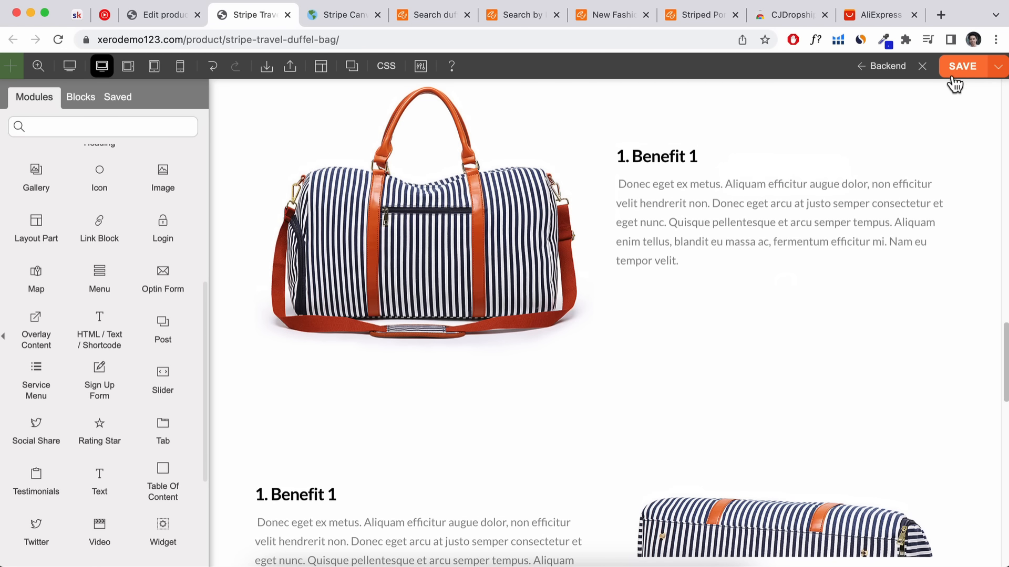
left_click(955, 71)
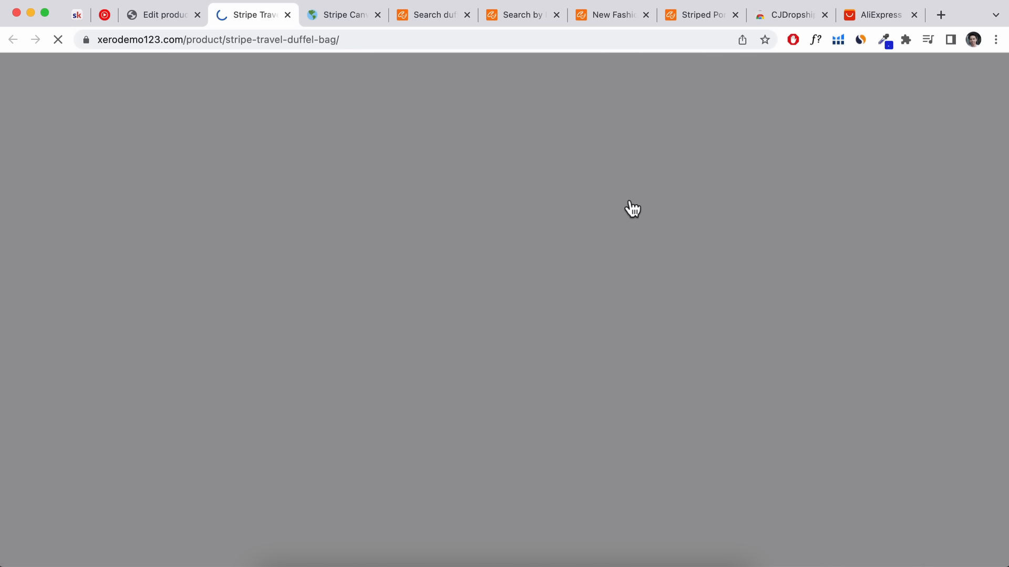
Review the reloaded duffel bag page at $49.00 and right-click the Dashboard link.
scroll(649, 239, "down", 10)
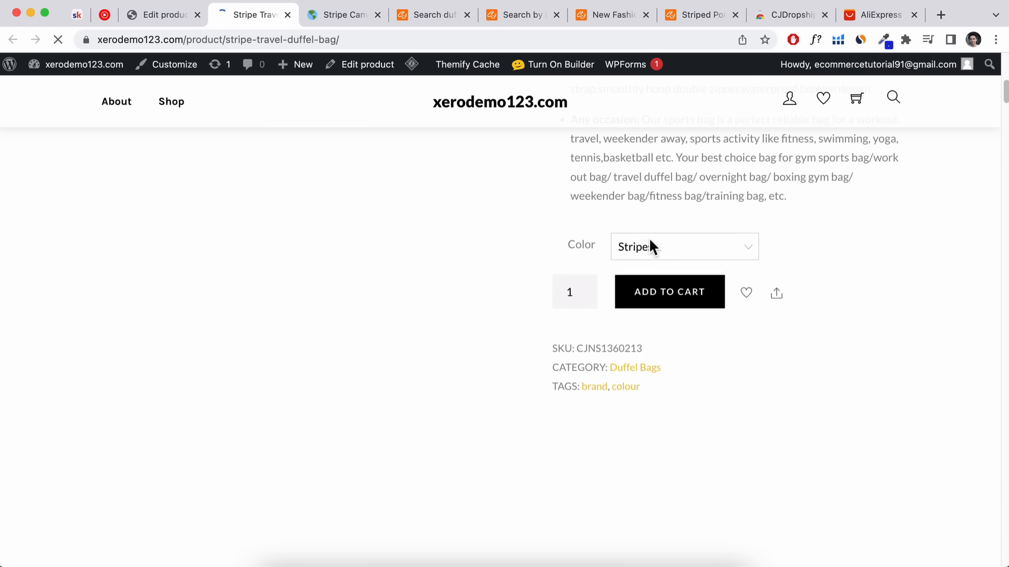
scroll(559, 376, "up", 10)
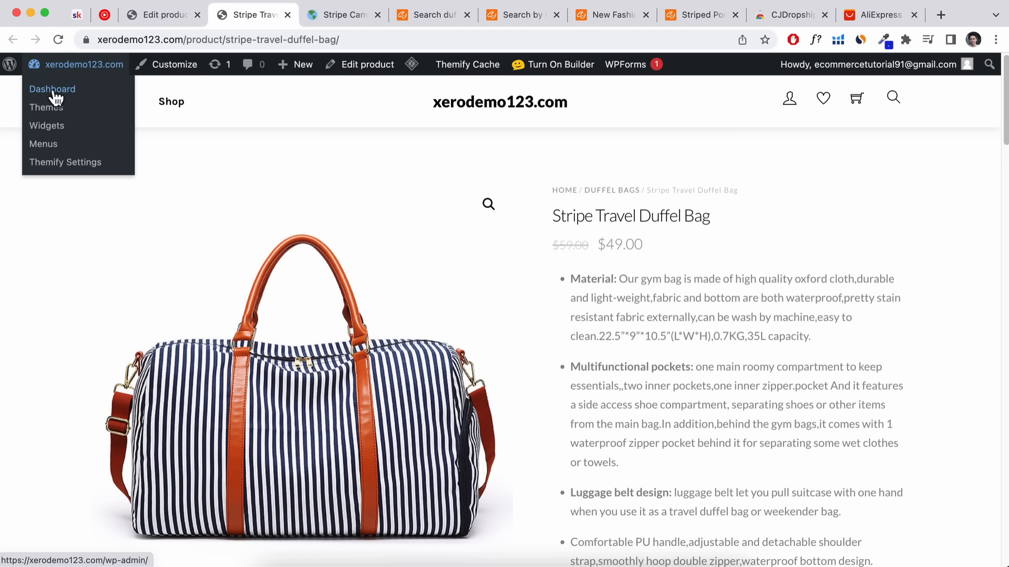
right_click(55, 90)
Open the dashboard in a new tab and go to Themify Shoppe's Themify Settings.
left_click(73, 96)
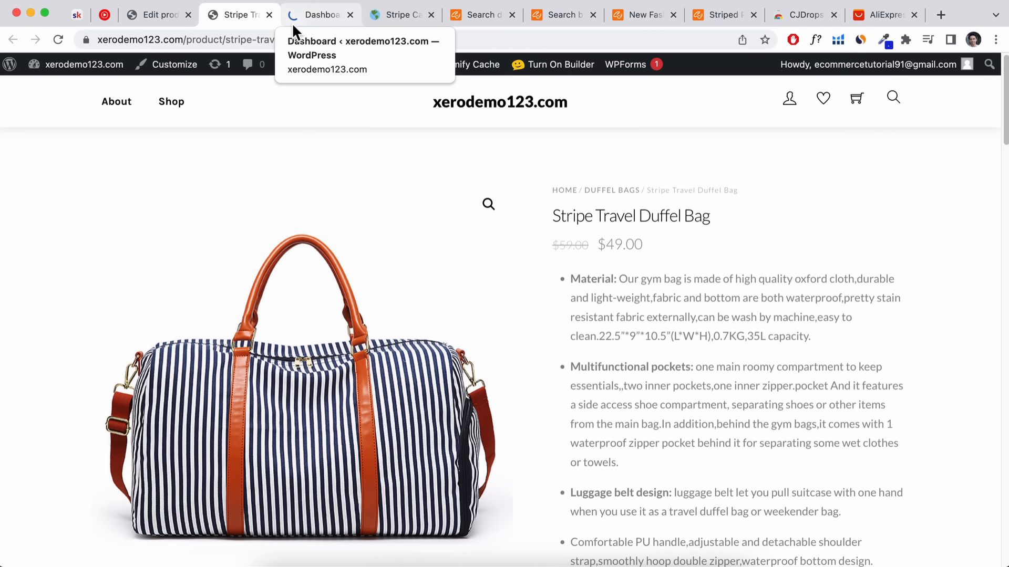
left_click(294, 21)
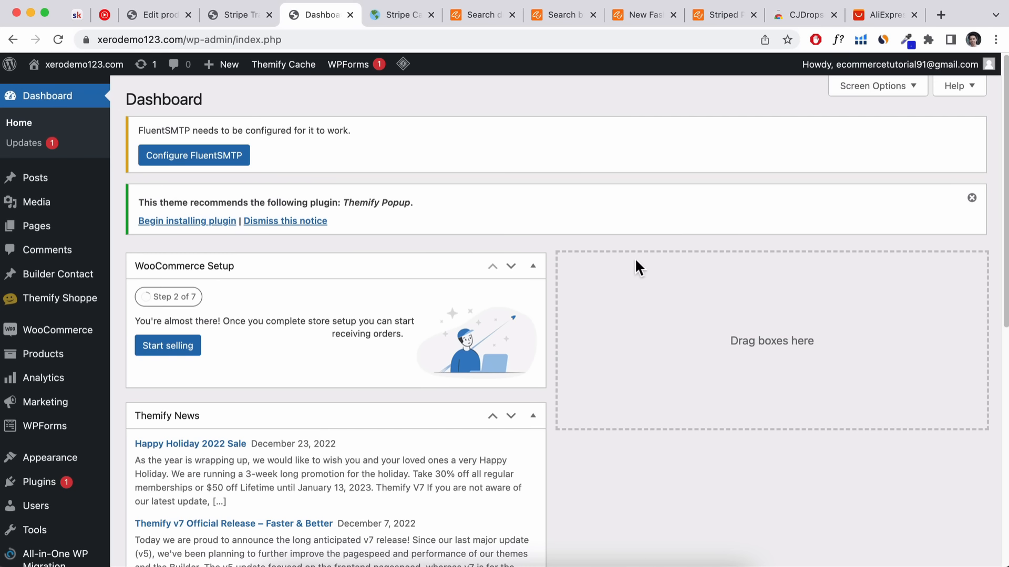
mouse_move(68, 302)
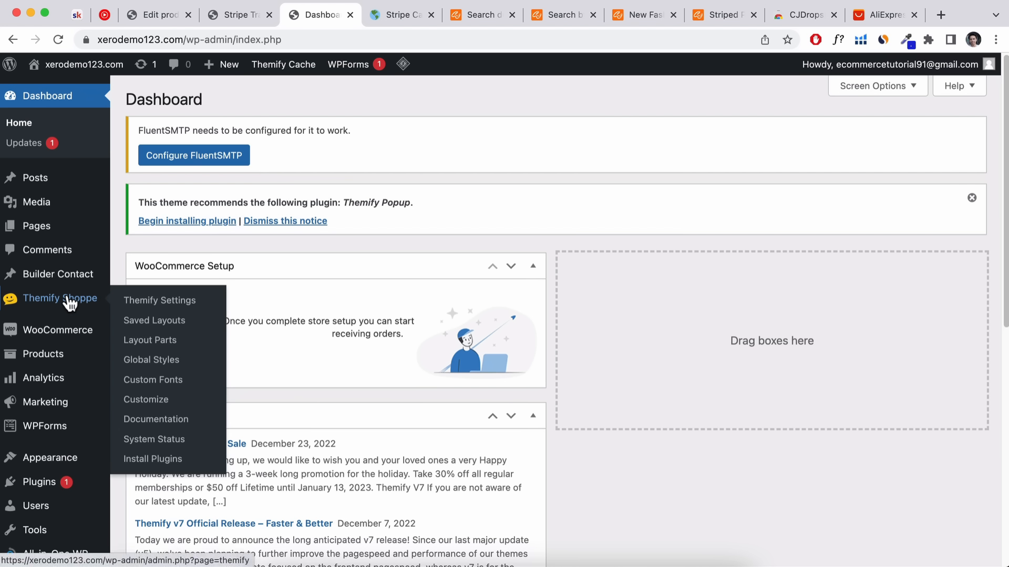
left_click(177, 304)
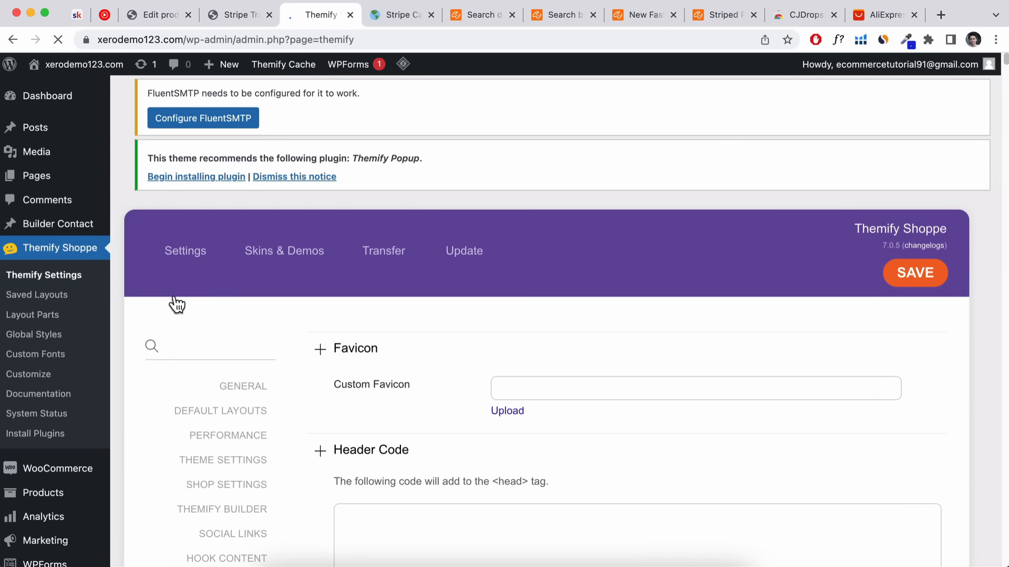
Expand Shop Settings > Single Product Page, then return to the duffel bag product tab.
scroll(271, 311, "down", 3)
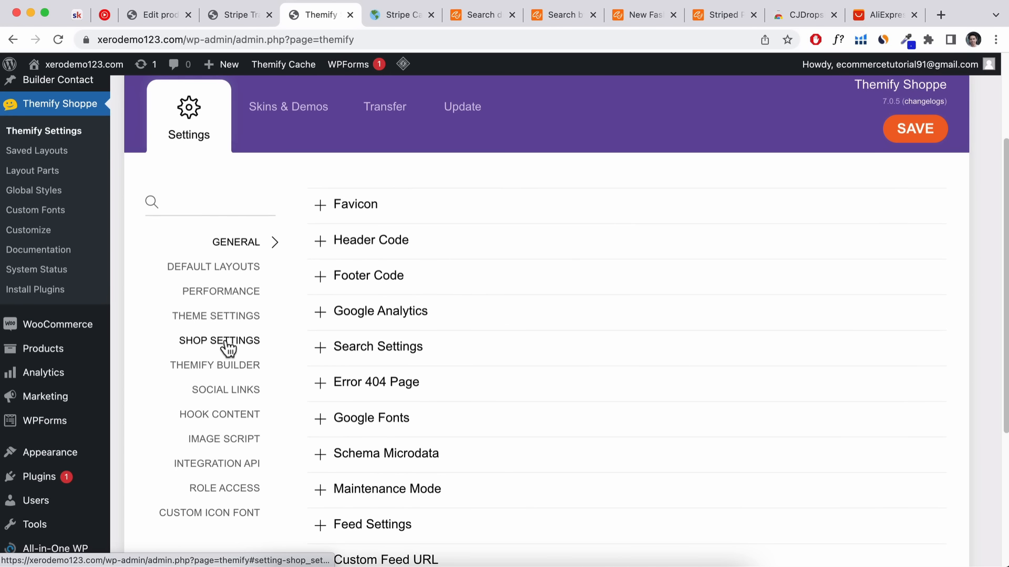
left_click(228, 347)
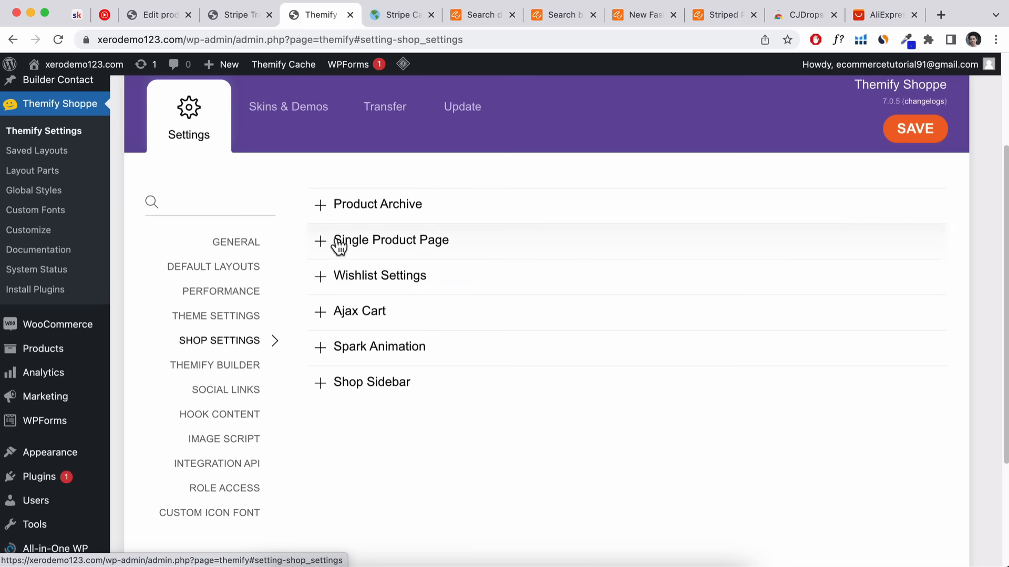
left_click(409, 247)
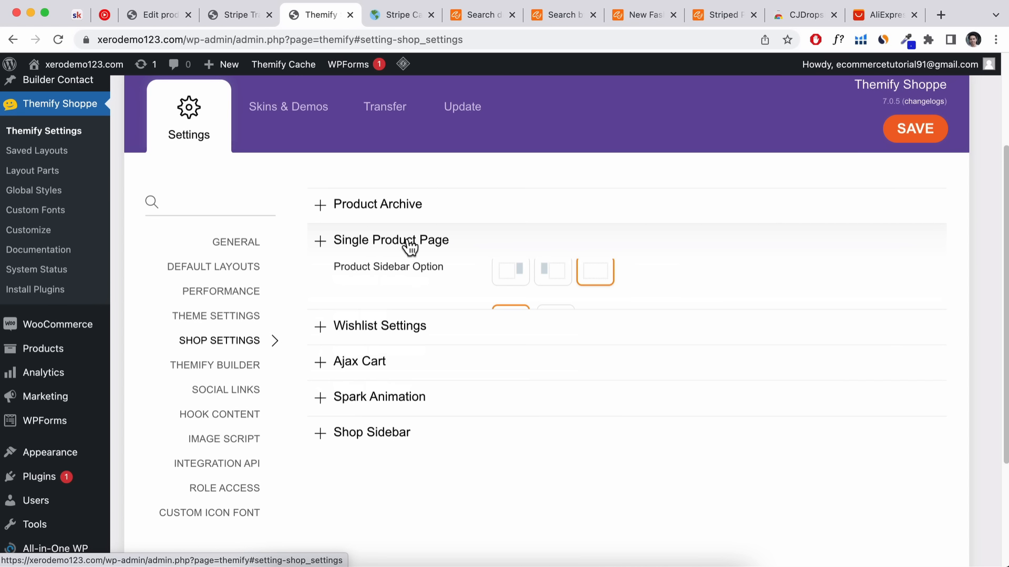
scroll(422, 294, "down", 2)
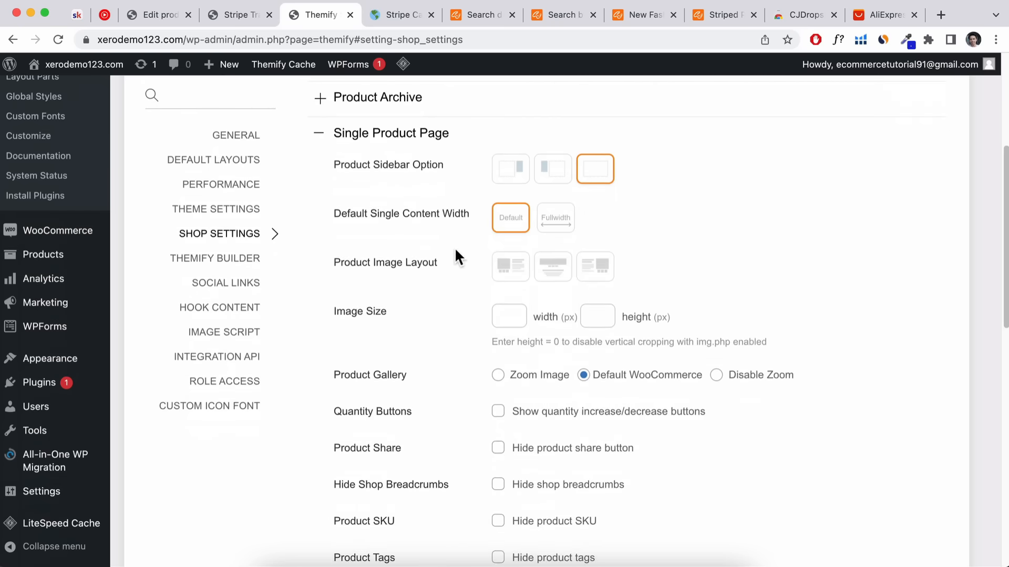
left_click_drag(335, 261, 436, 261)
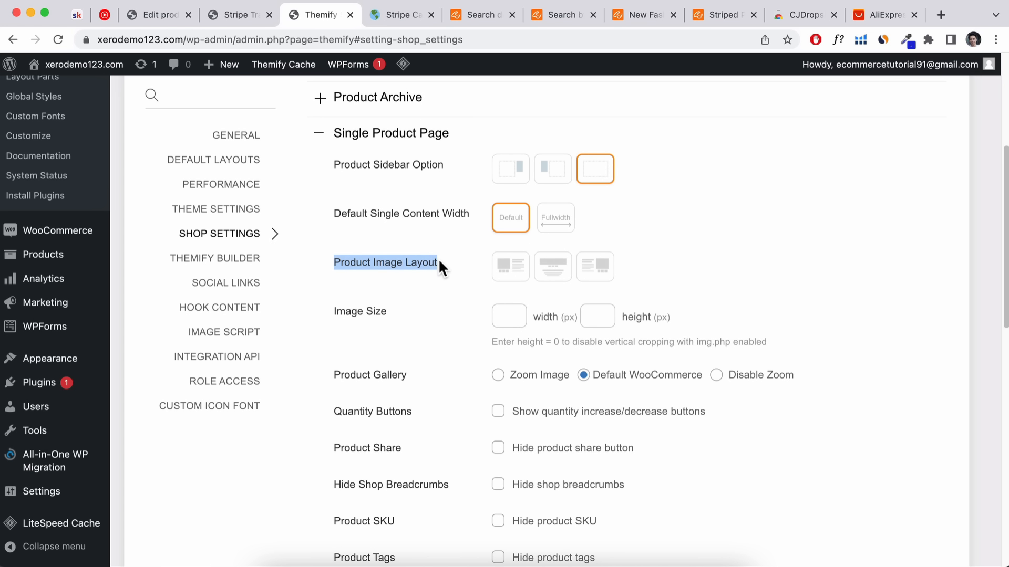
scroll(440, 275, "down", 2)
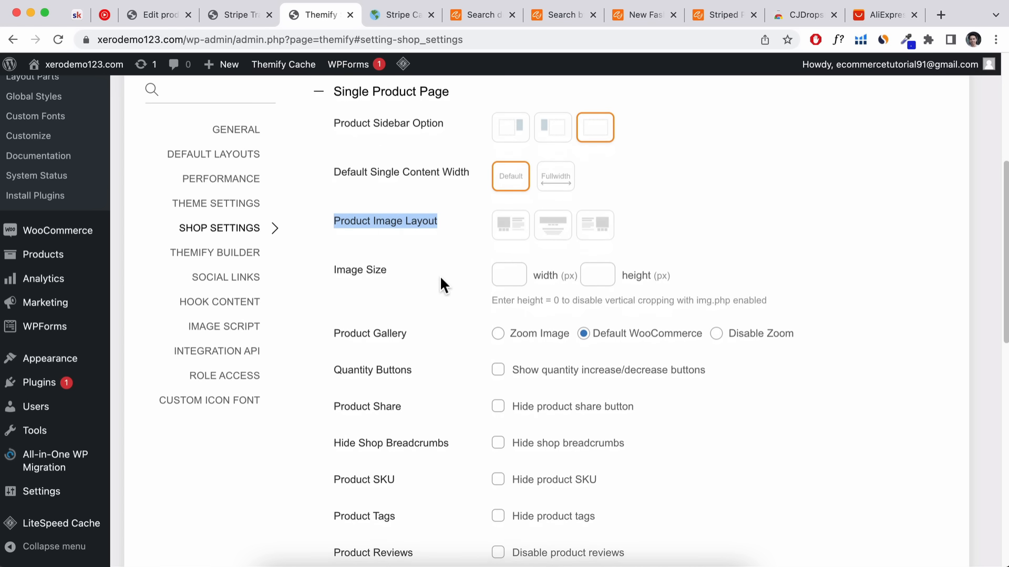
scroll(440, 278, "down", 4)
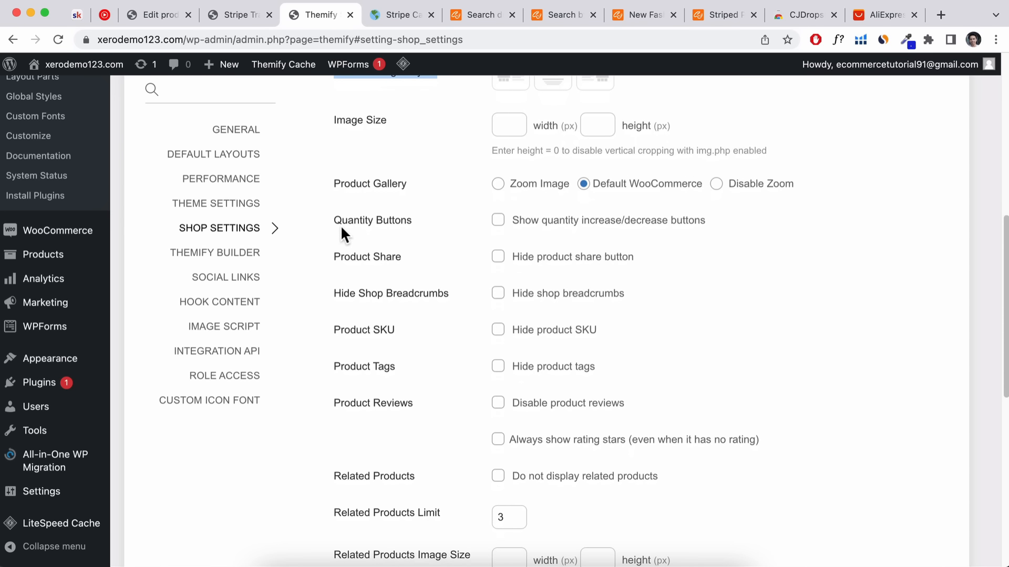
left_click(242, 17)
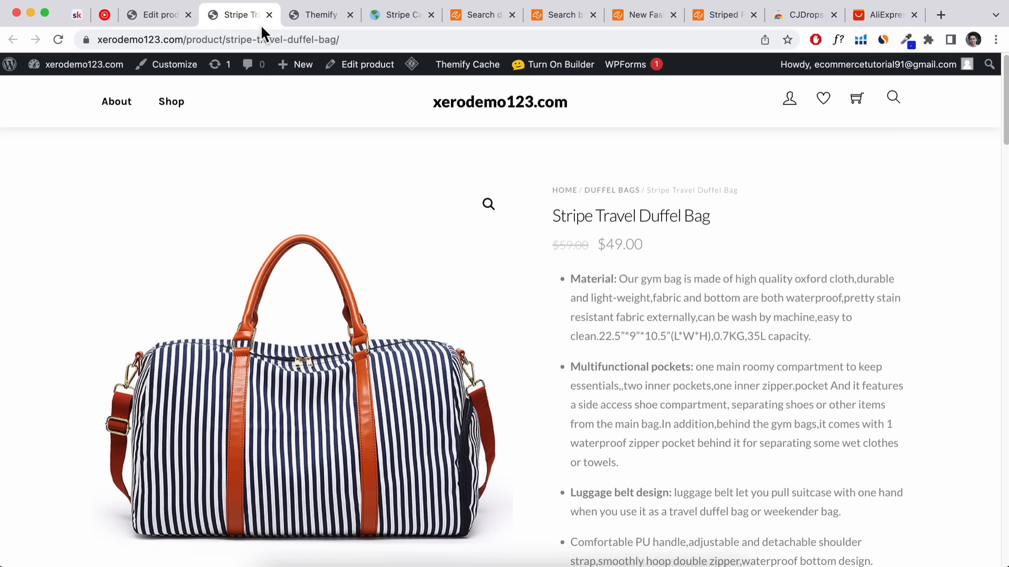
scroll(632, 280, "down", 10)
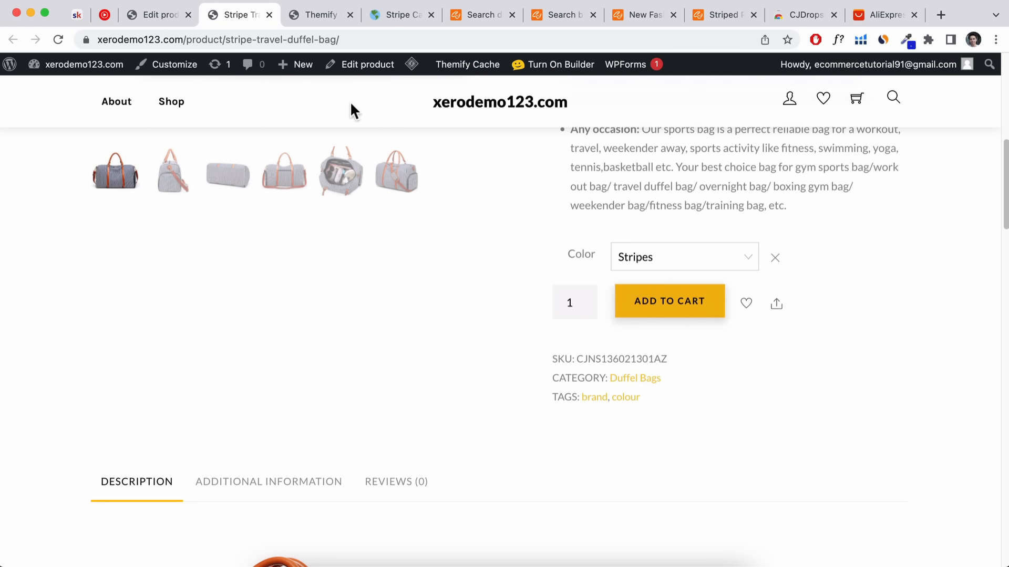
Hide the SKU on single product pages in Themify shop settings and save.
left_click_drag(558, 359, 676, 361)
mouse_move(552, 379)
left_mouse_down()
mouse_move(677, 393)
mouse_move(558, 393)
left_mouse_up()
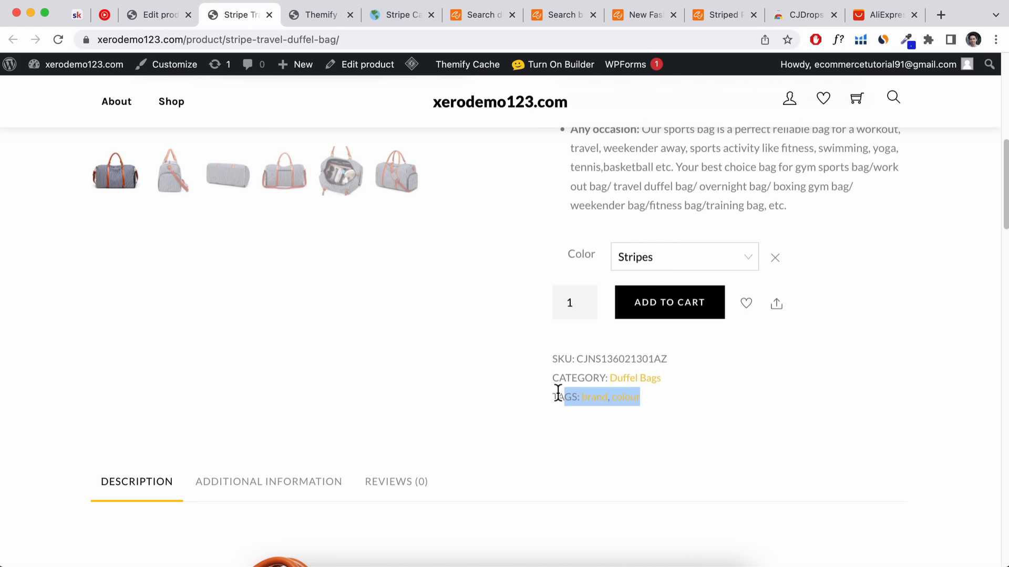
left_click(310, 14)
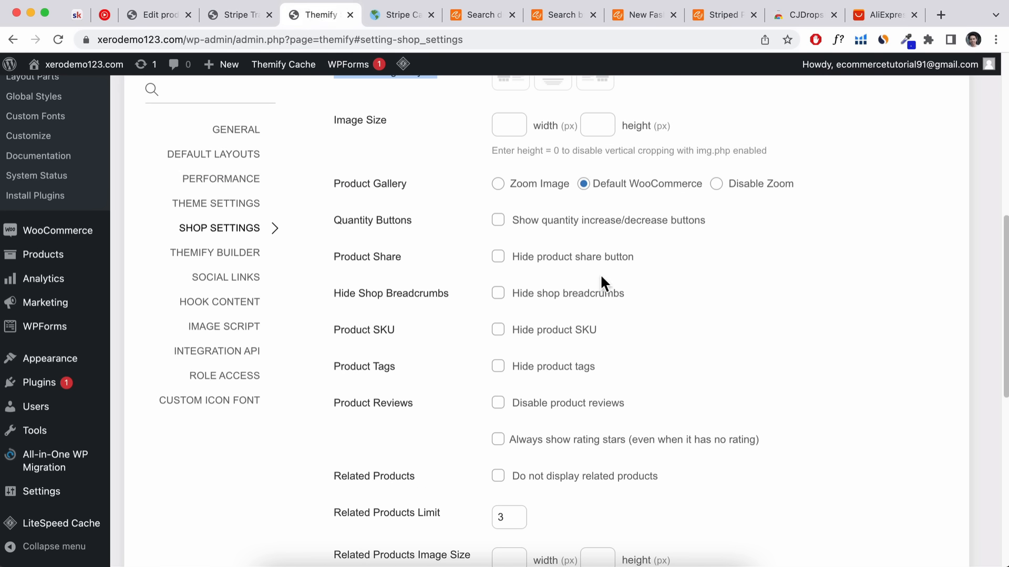
left_click(499, 331)
scroll(514, 304, "down", 3)
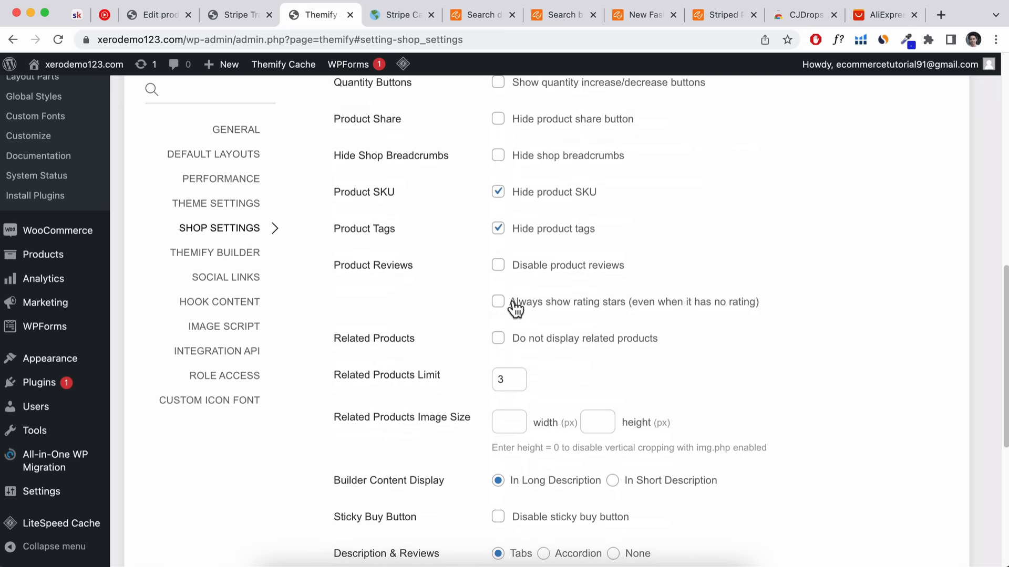
scroll(514, 307, "down", 2)
scroll(517, 314, "down", 2)
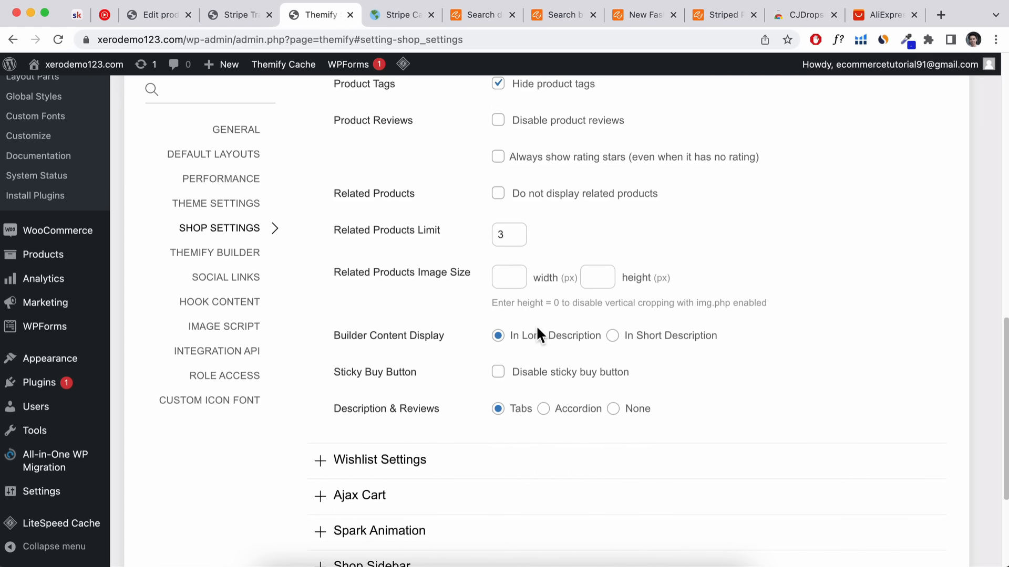
scroll(535, 326, "up", 4)
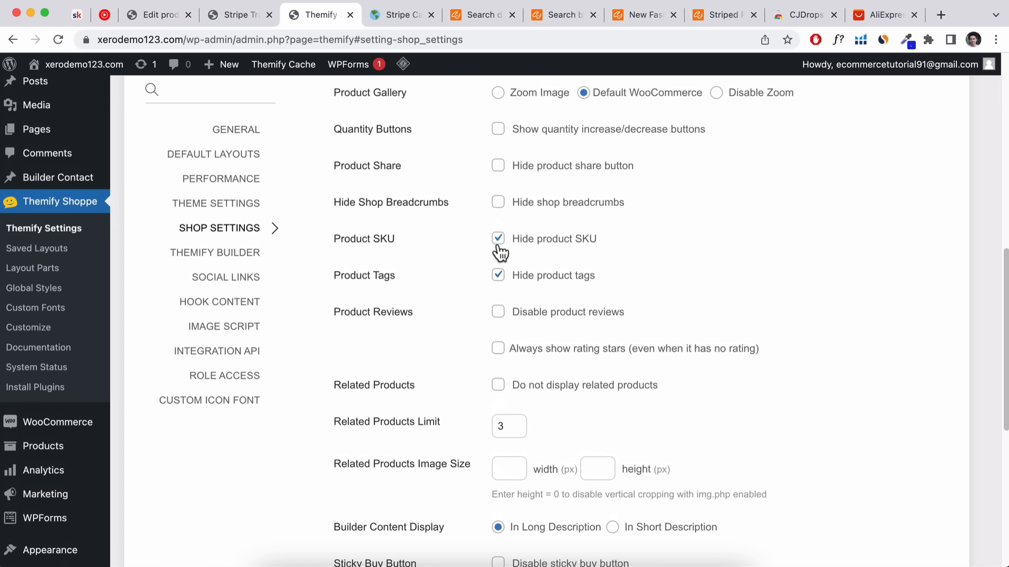
scroll(631, 330, "down", 3)
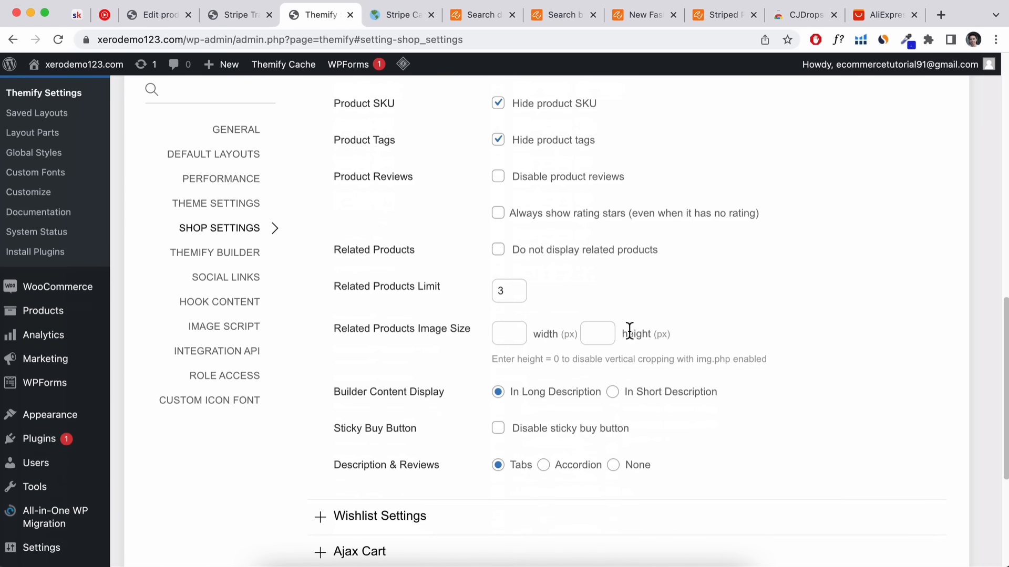
scroll(629, 329, "down", 1)
scroll(628, 331, "up", 6)
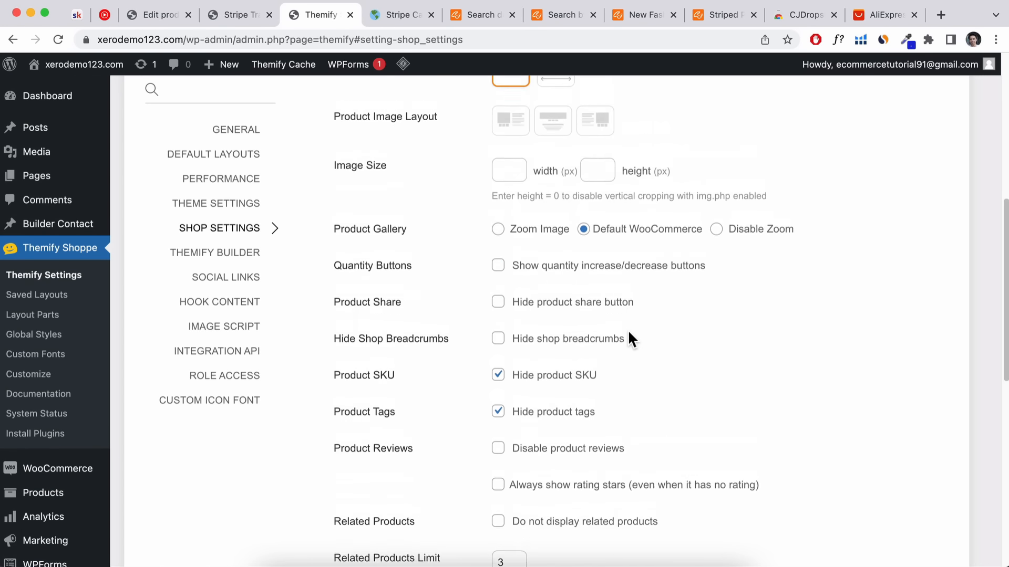
scroll(628, 329, "up", 8)
left_click(914, 243)
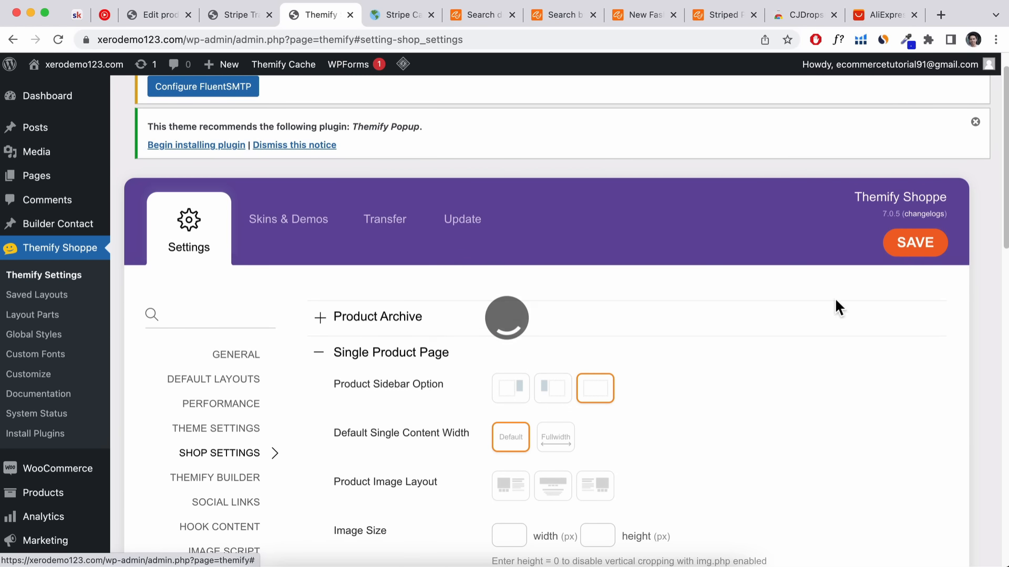
Review Wishlist, Ajax Cart, Spark Animation and Shop Sidebar sections, save again, and reload the duffel bag page.
scroll(796, 345, "down", 15)
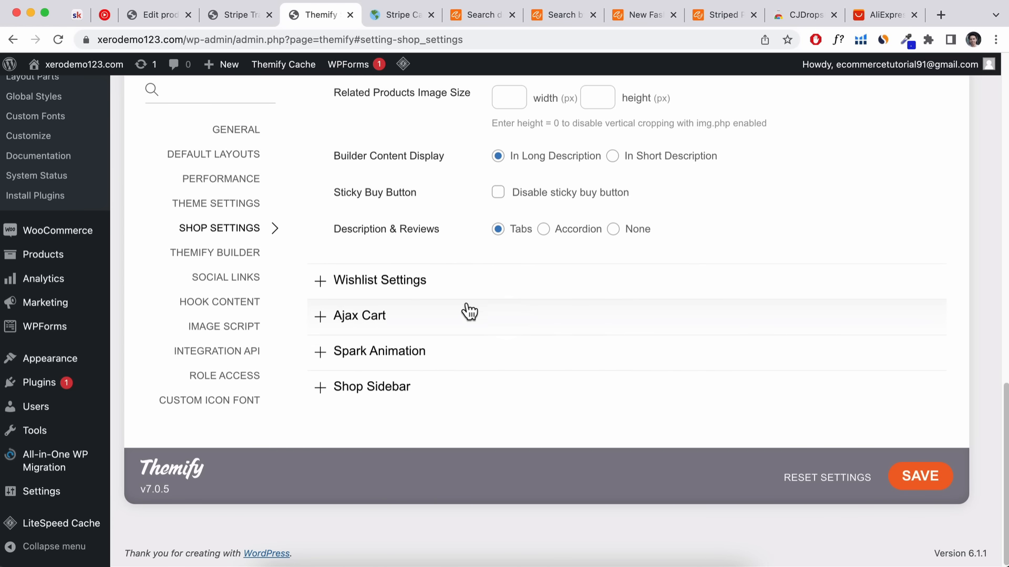
left_click(435, 292)
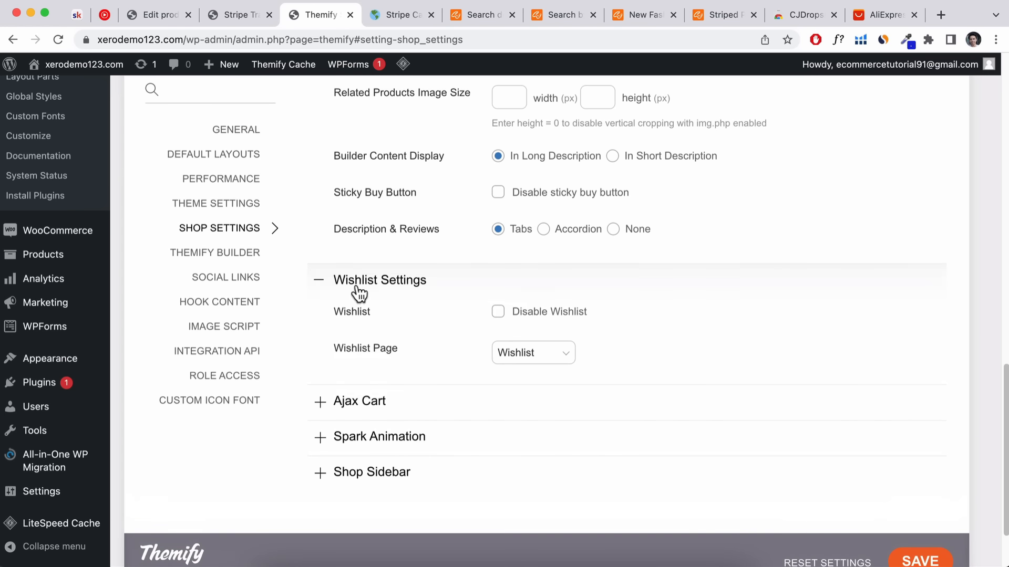
left_click(562, 356)
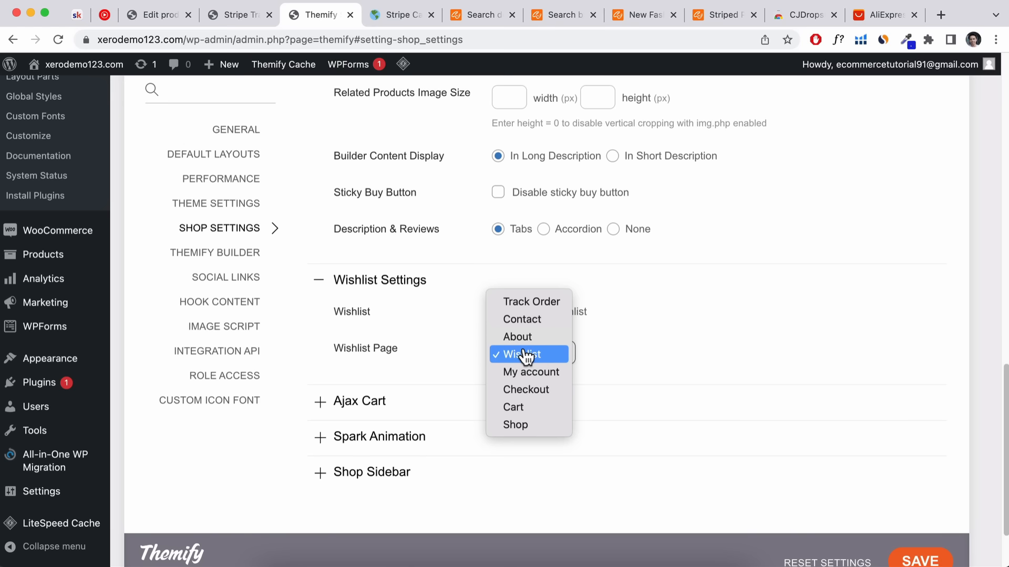
left_click(720, 408)
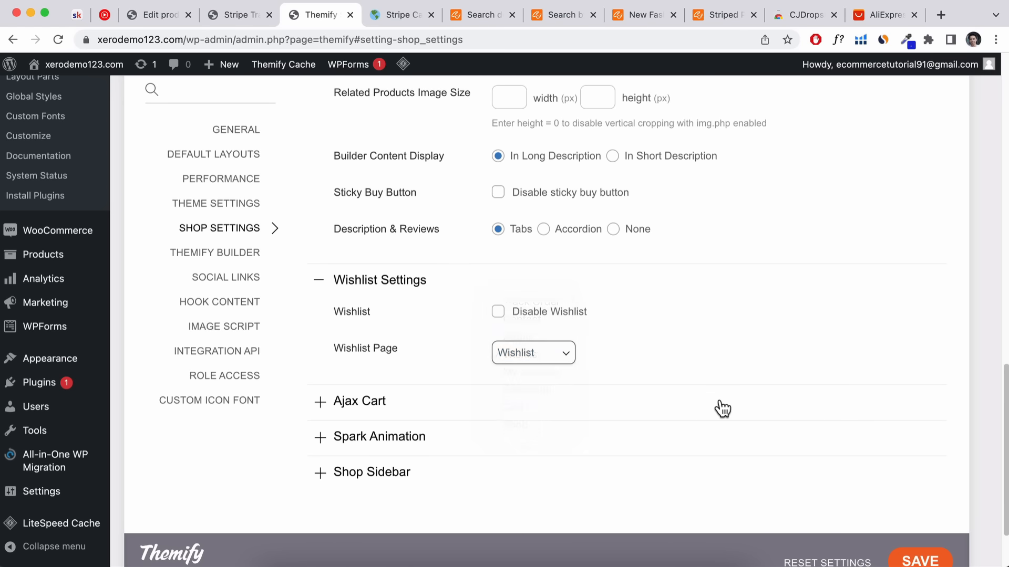
left_click(590, 407)
scroll(537, 424, "down", 5)
left_click(465, 366)
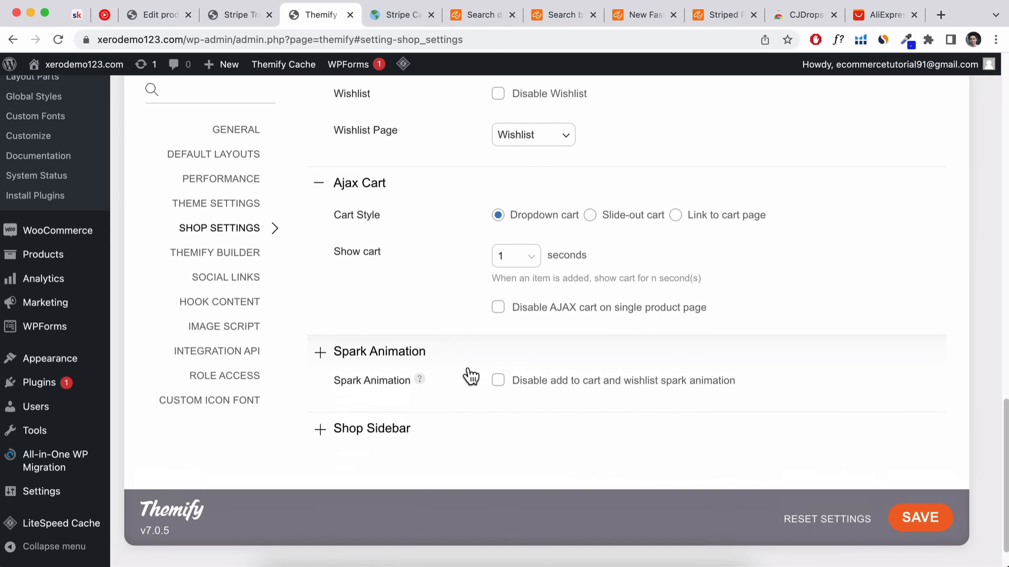
left_click(426, 469)
scroll(466, 391, "up", 10)
scroll(464, 389, "up", 10)
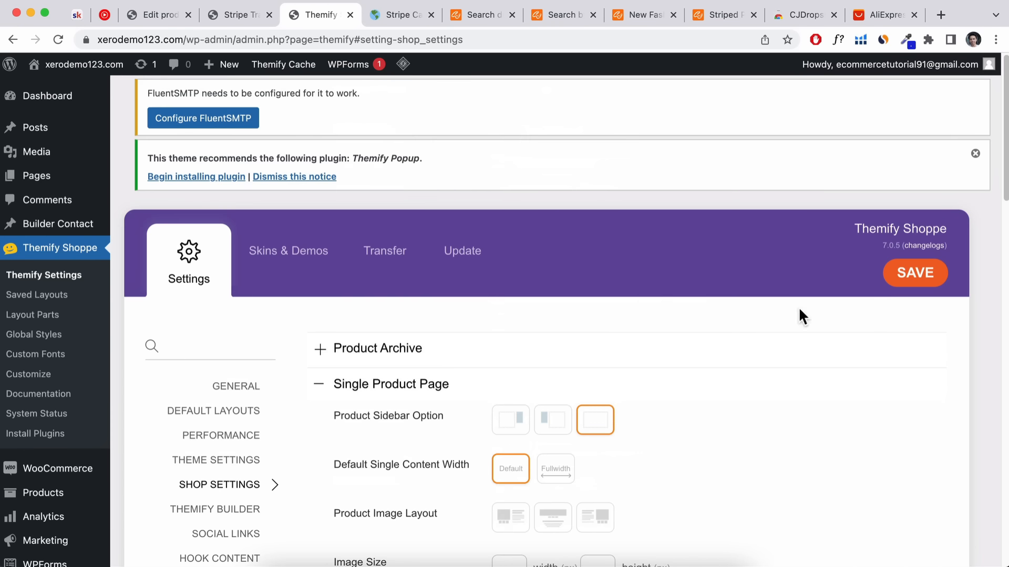
left_click(913, 278)
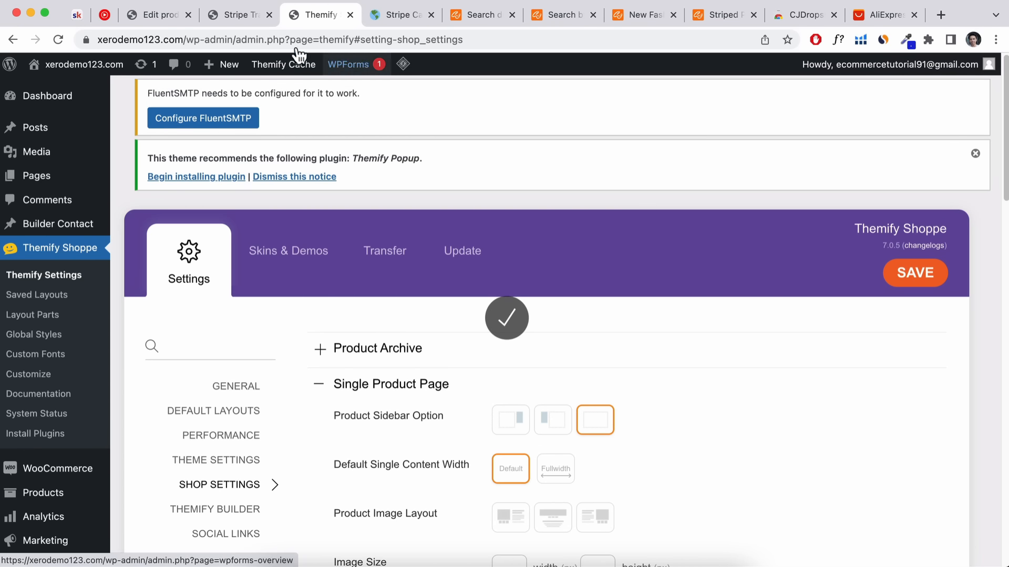
left_click(236, 12)
left_click(59, 39)
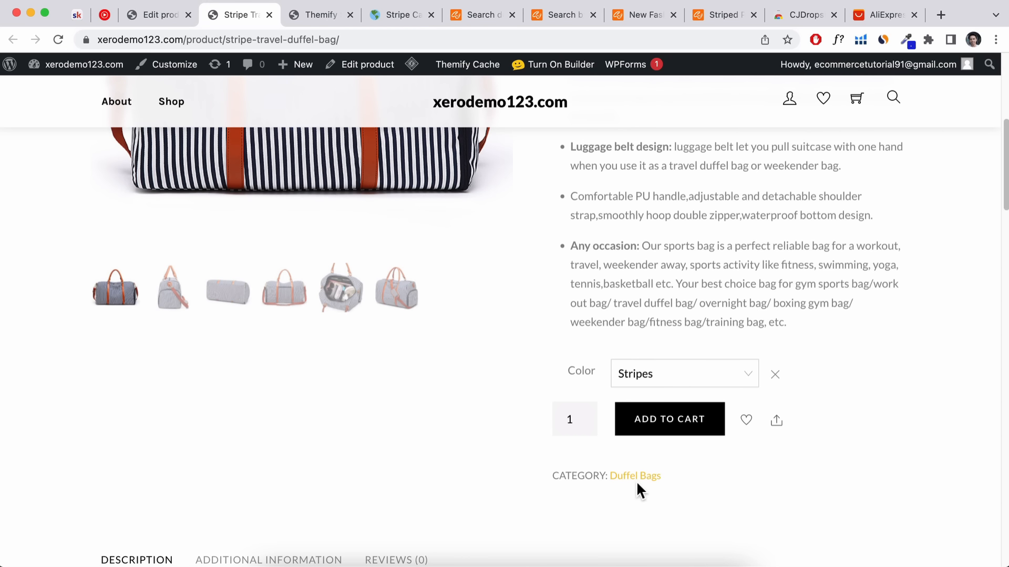
Point out the duffel bag's title and price, then open the page in the Customizer.
scroll(635, 481, "up", 7)
left_click_drag(724, 224, 546, 209)
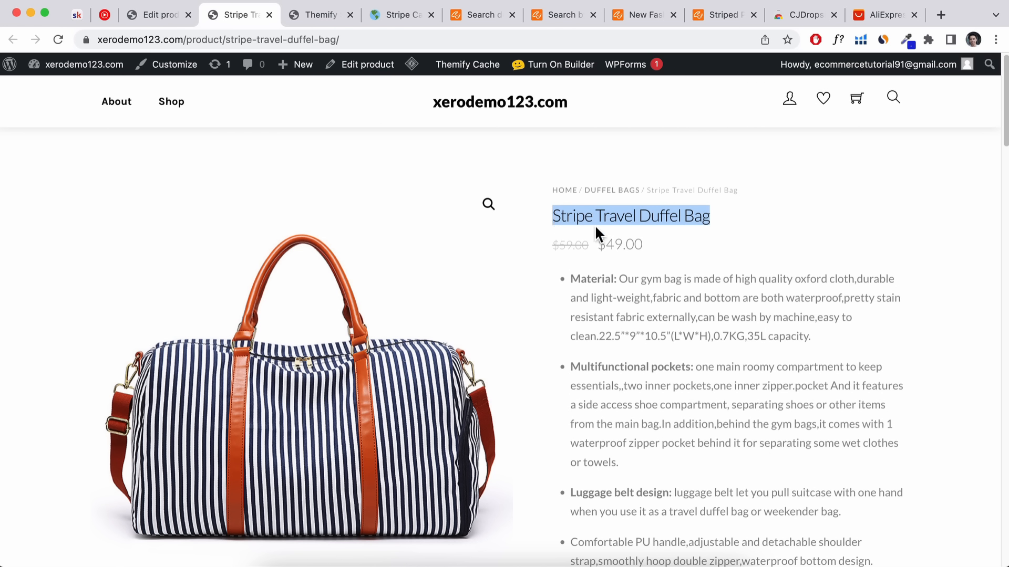
double_click(614, 242)
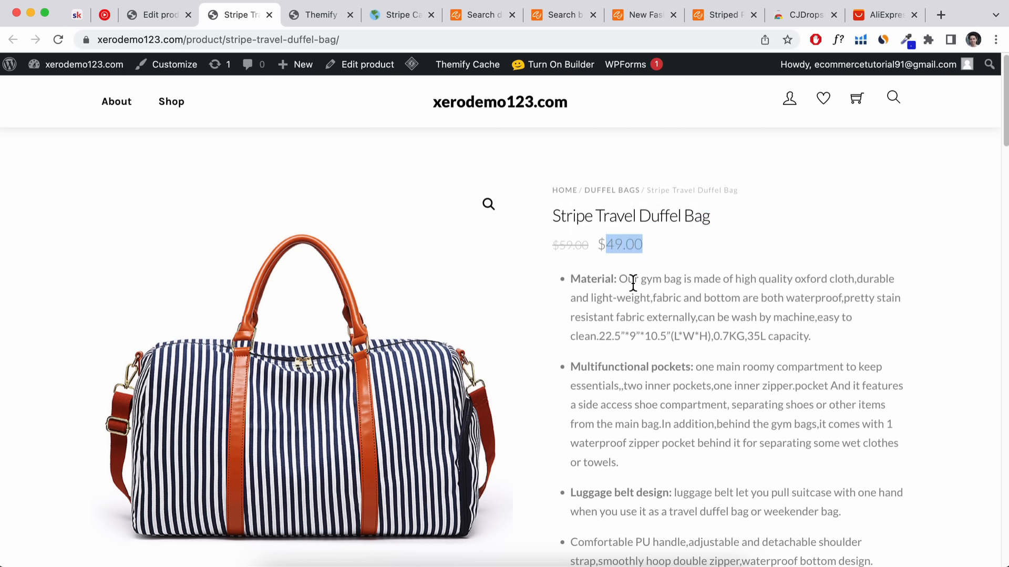
left_click(160, 65)
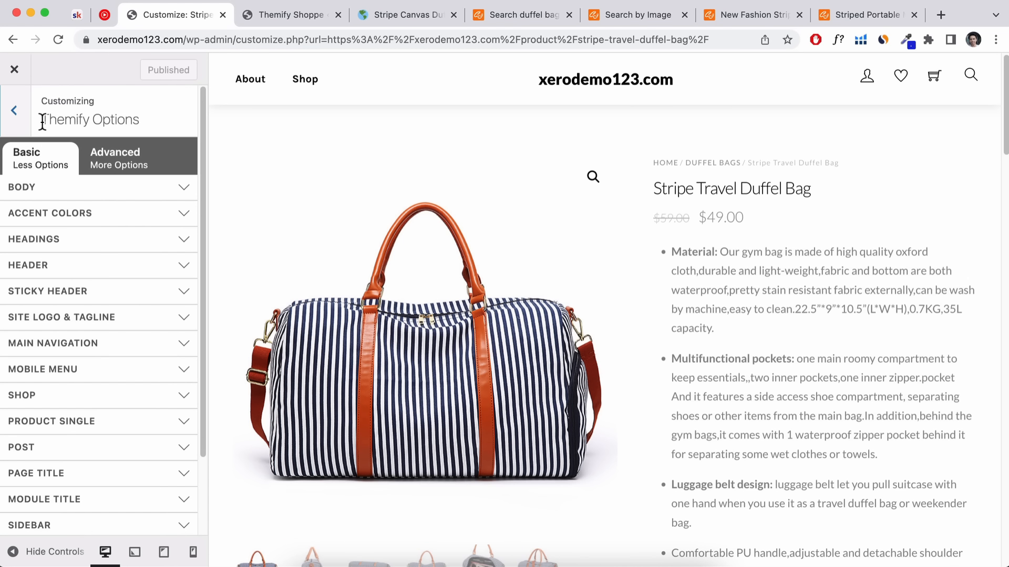
Expand Product Single and its Product Title typography settings in Themify Options.
left_click_drag(42, 121, 141, 119)
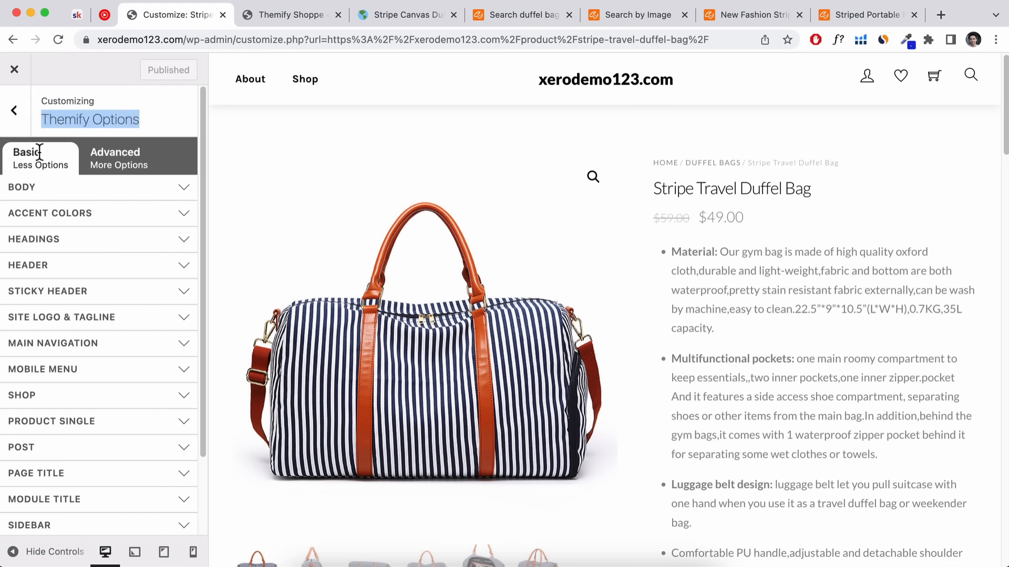
left_click_drag(39, 152, 10, 155)
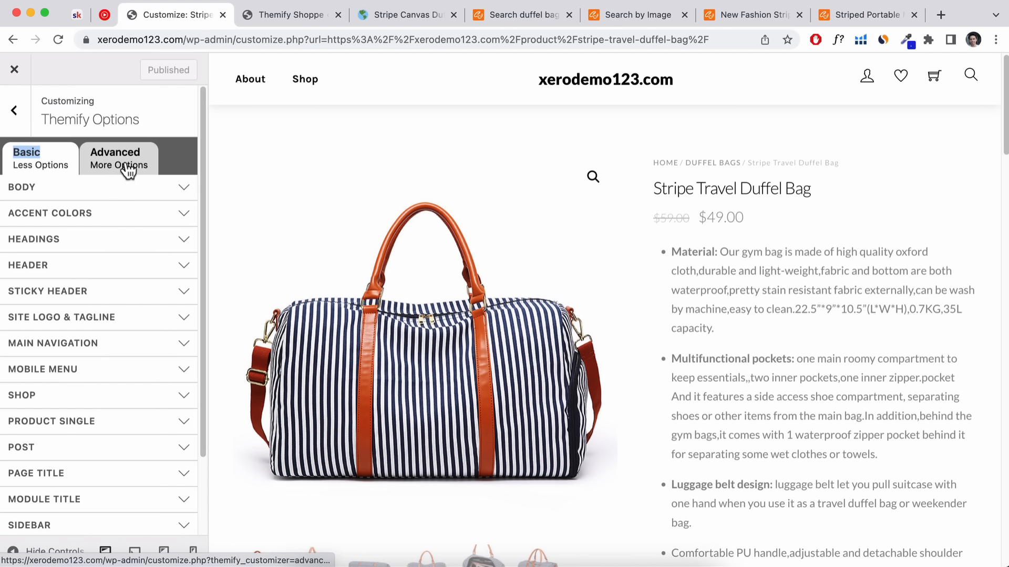
scroll(112, 338, "down", 2)
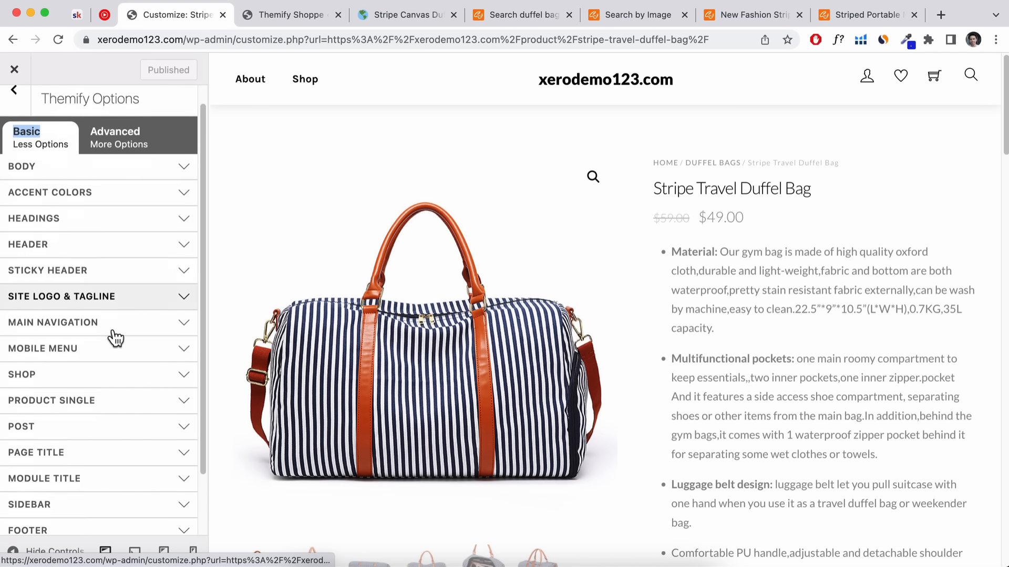
left_click(48, 392)
scroll(50, 392, "down", 1)
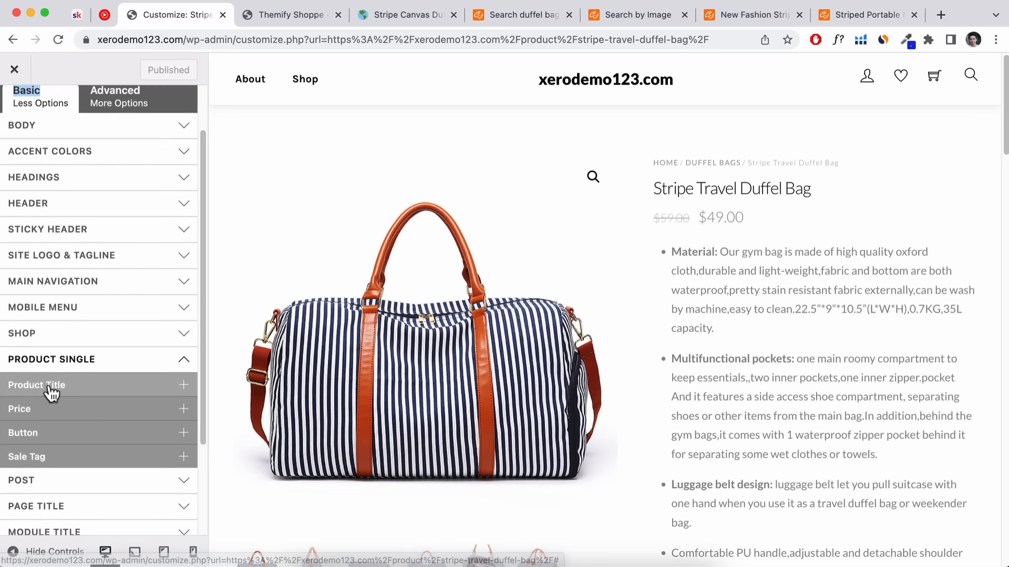
left_click(50, 390)
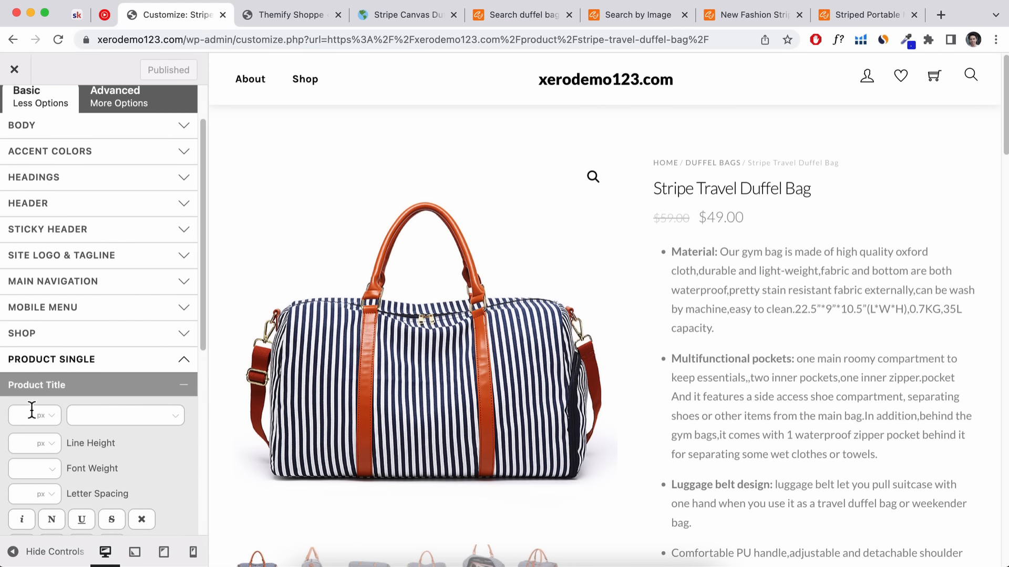
Set the product title font size to 36 px with normal font weight.
left_click(32, 411)
type("6")
scroll(29, 419, "down", 2)
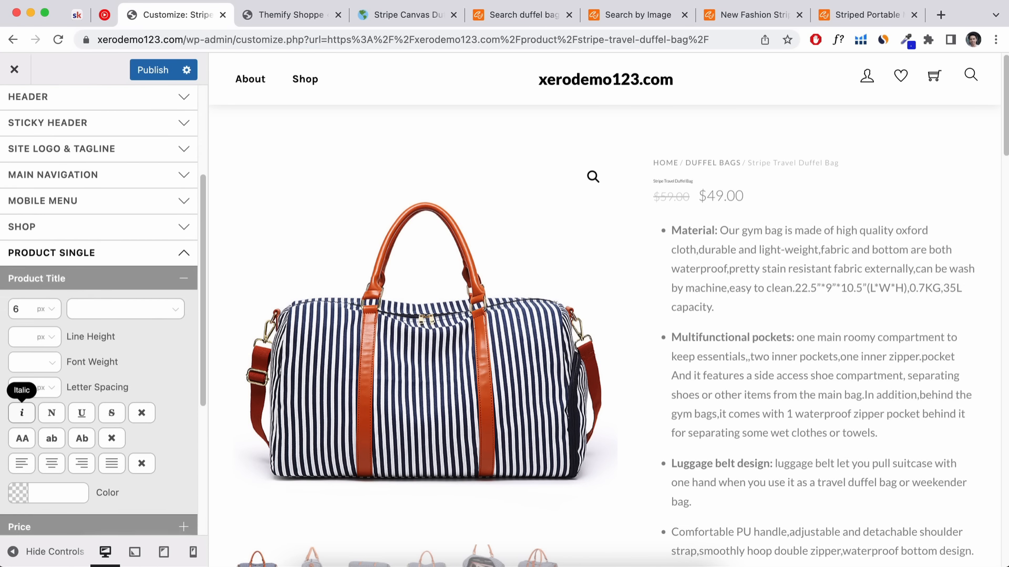
type("4")
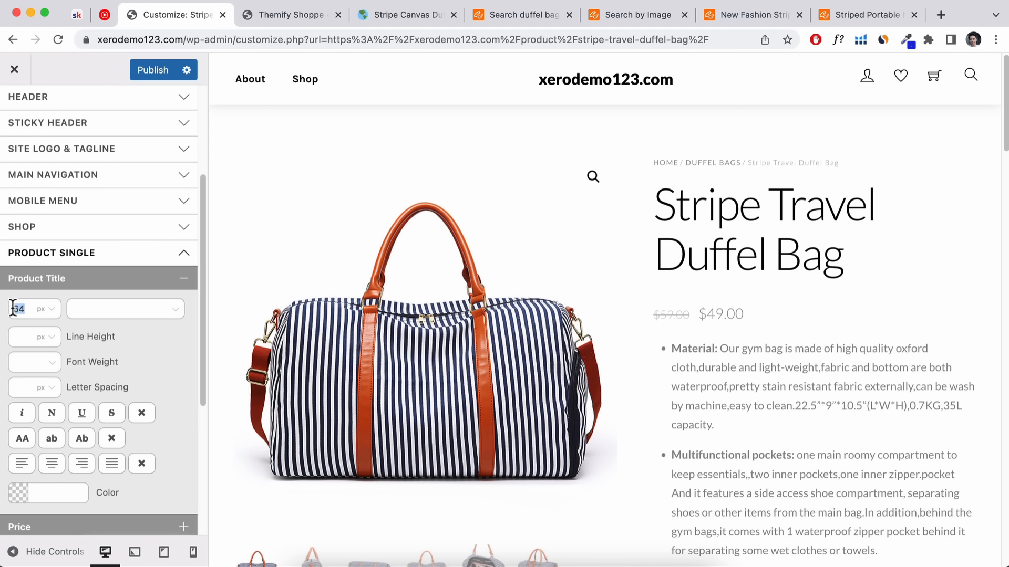
type("36")
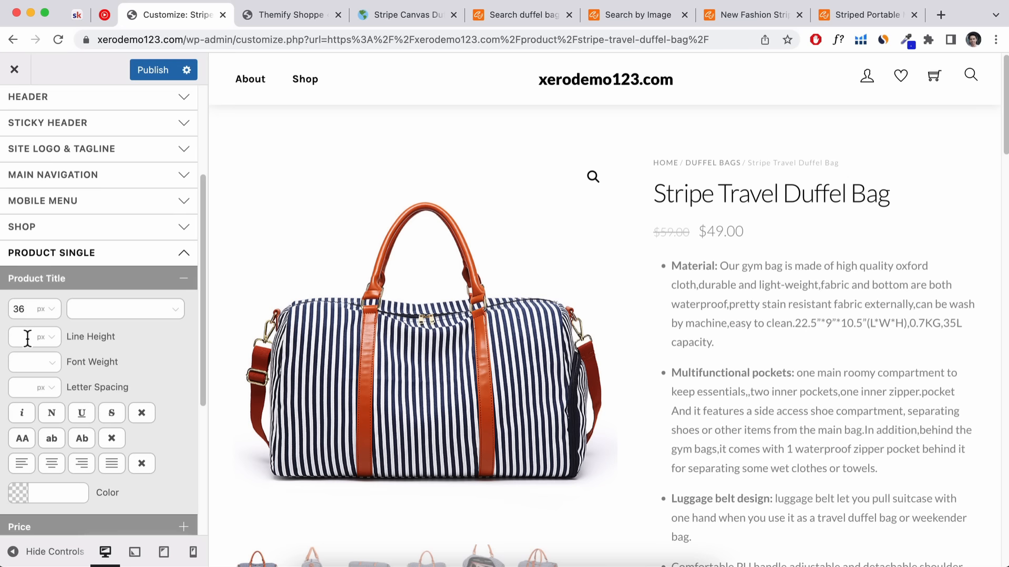
left_click(37, 368)
left_click(36, 448)
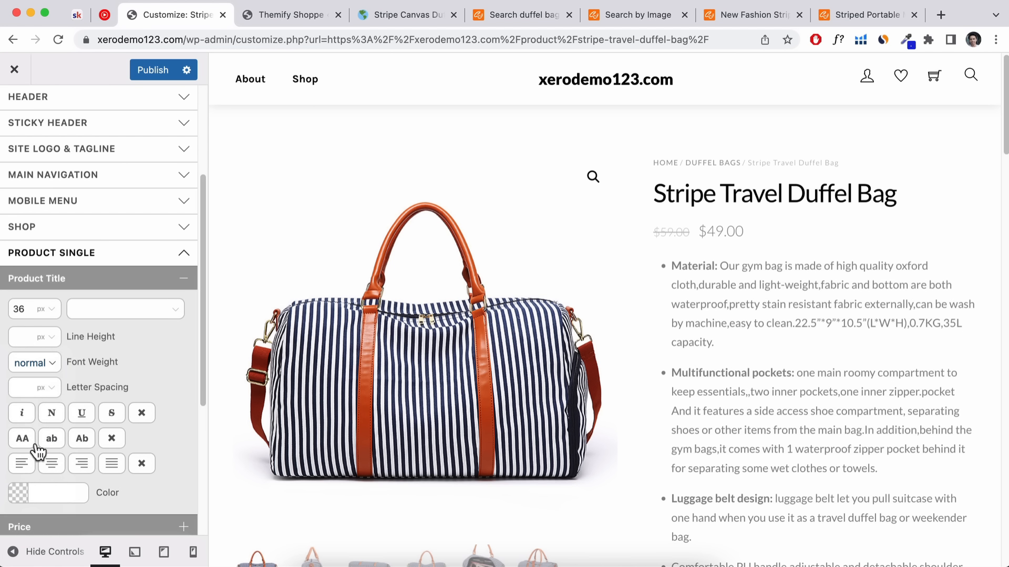
scroll(105, 420, "down", 3)
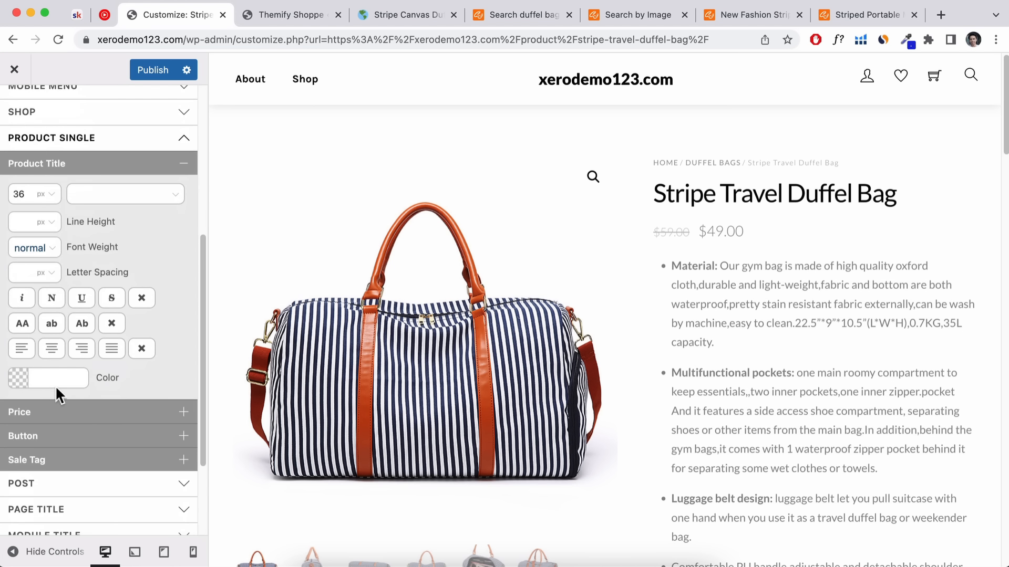
left_click(59, 415)
scroll(52, 423, "down", 1)
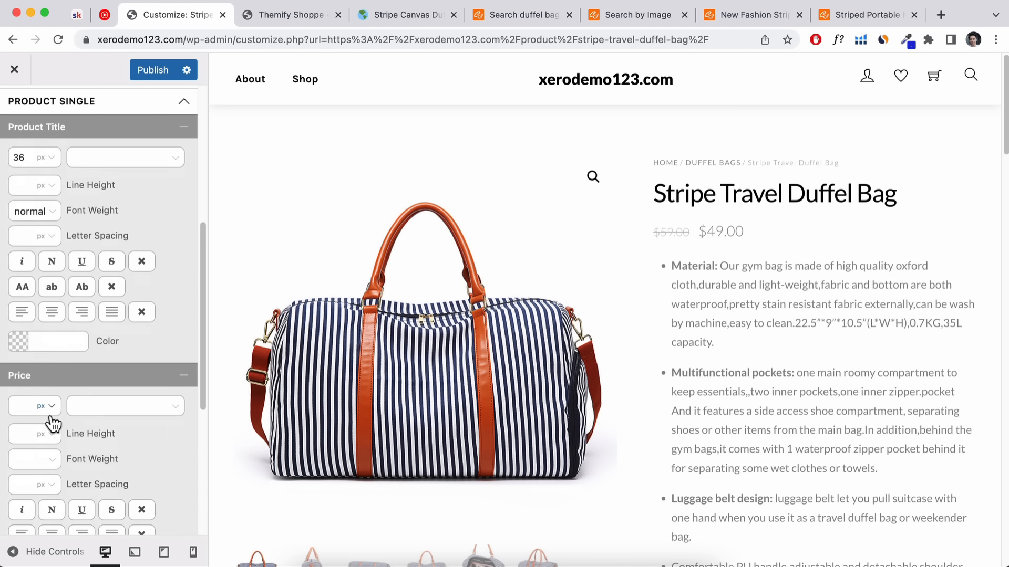
Set the price font size to 24 px with normal font weight.
left_click(21, 409)
type("24")
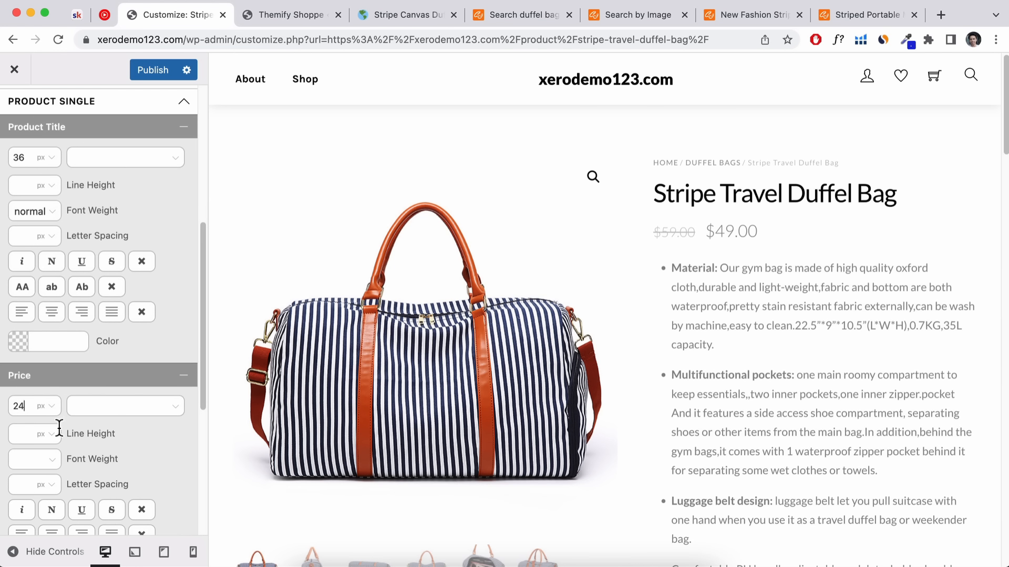
left_click(25, 461)
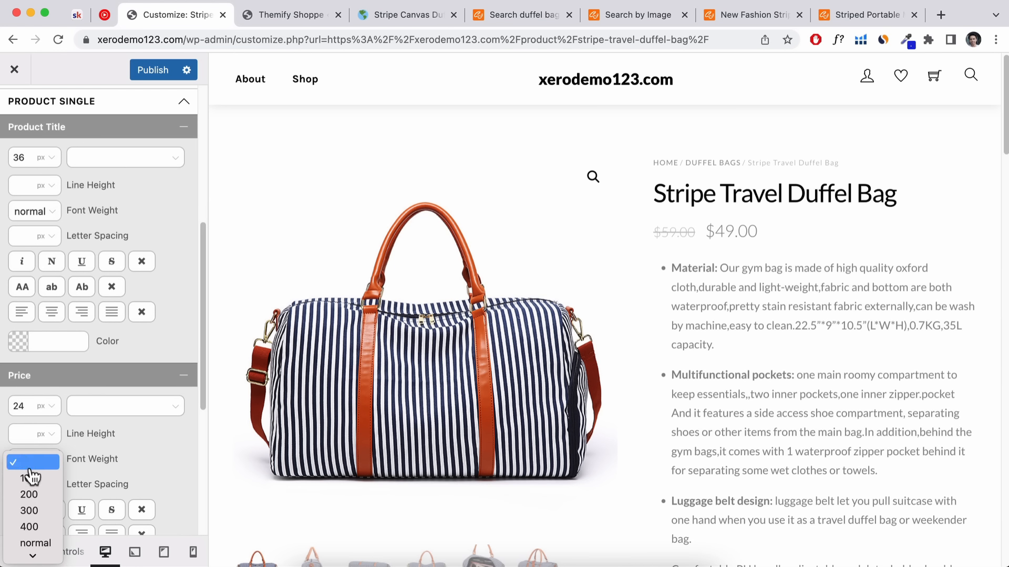
left_click(30, 542)
Review the Button and Sale Tag styling settings, then choose to stay in the Customizer.
scroll(171, 406, "down", 3)
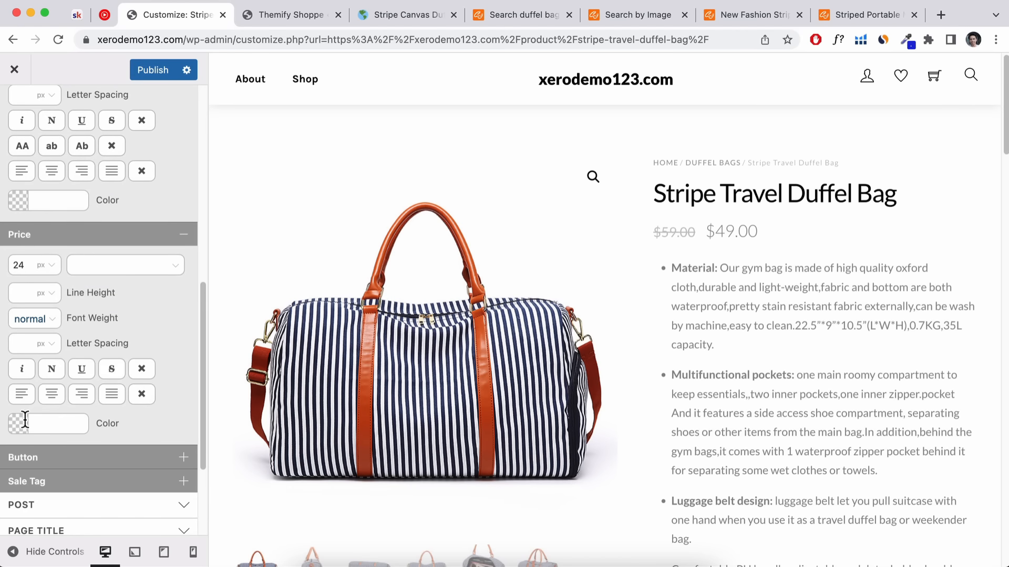
left_click(102, 462)
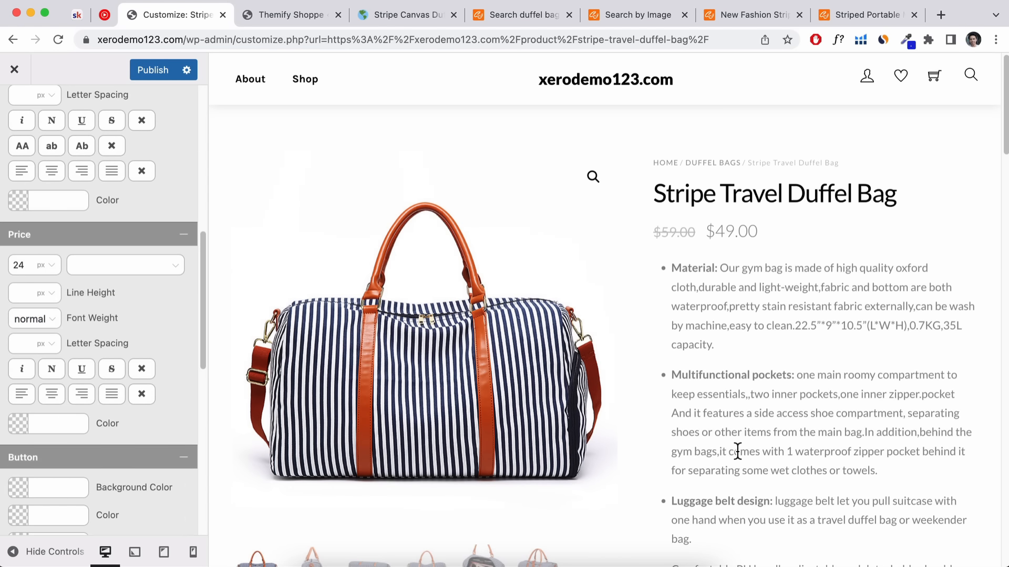
scroll(736, 450, "down", 10)
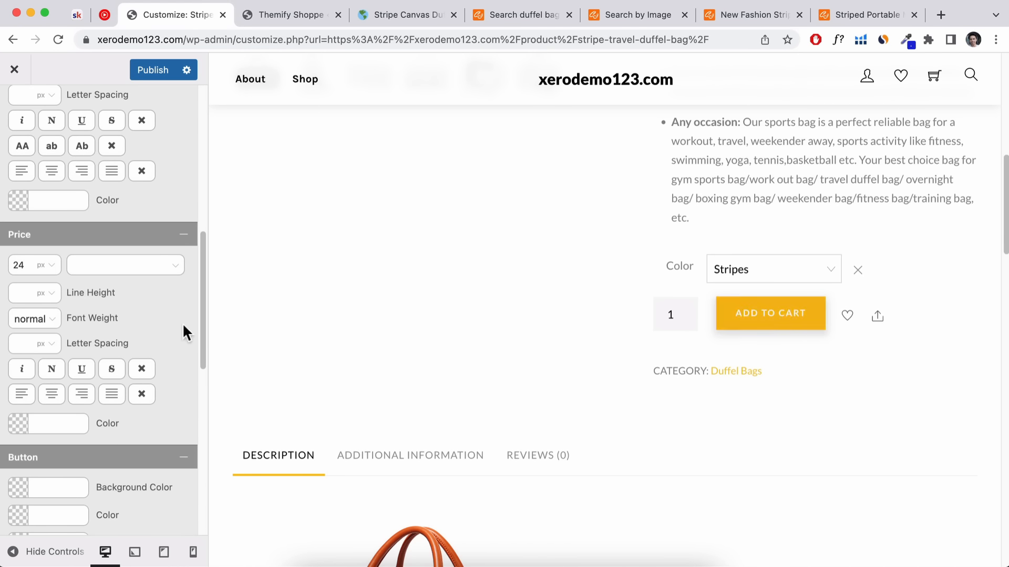
scroll(78, 383, "down", 4)
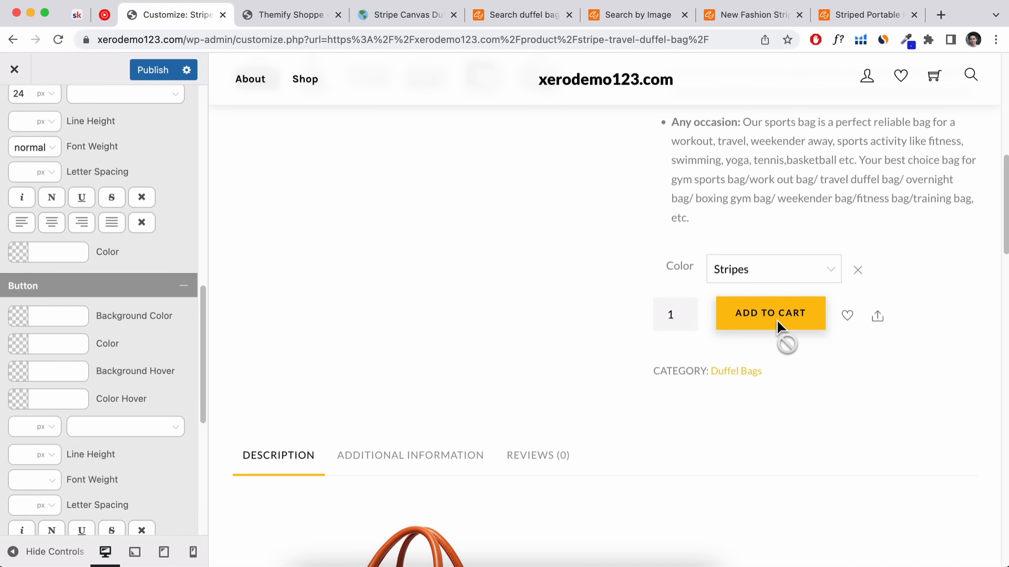
scroll(221, 400, "down", 3)
scroll(126, 402, "down", 7)
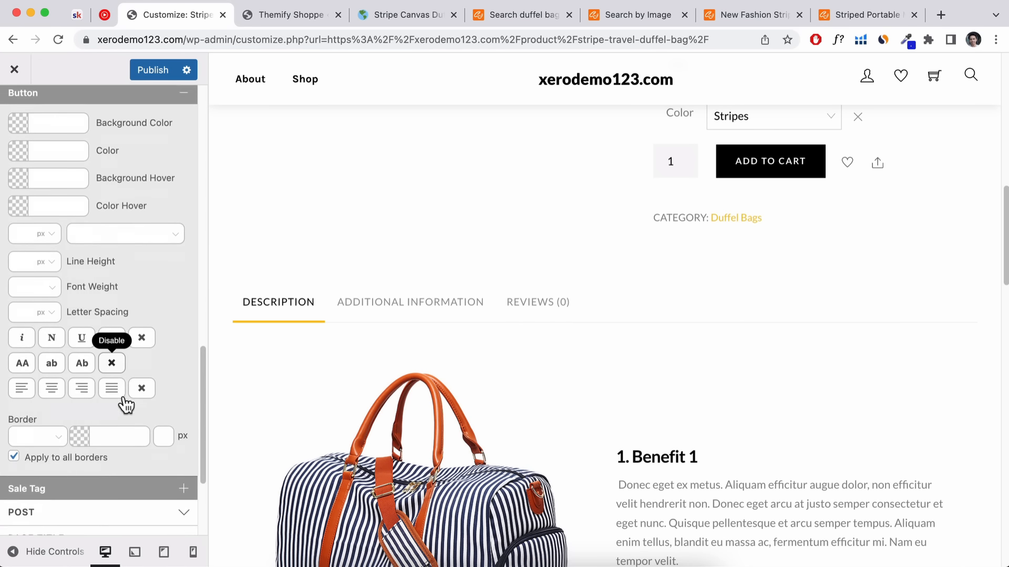
left_click(121, 365)
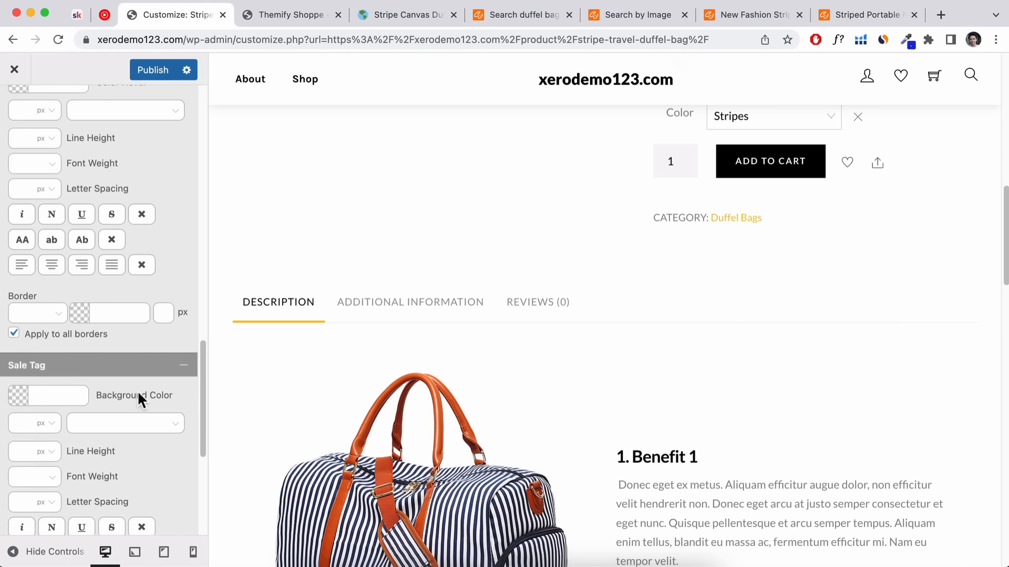
scroll(451, 338, "up", 10)
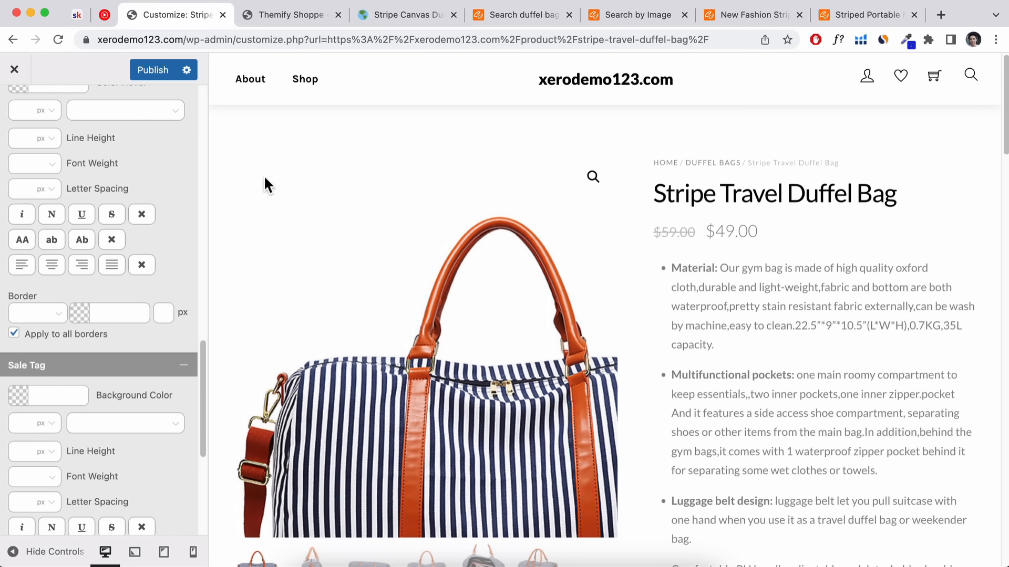
scroll(104, 377, "down", 1)
scroll(61, 372, "up", 20)
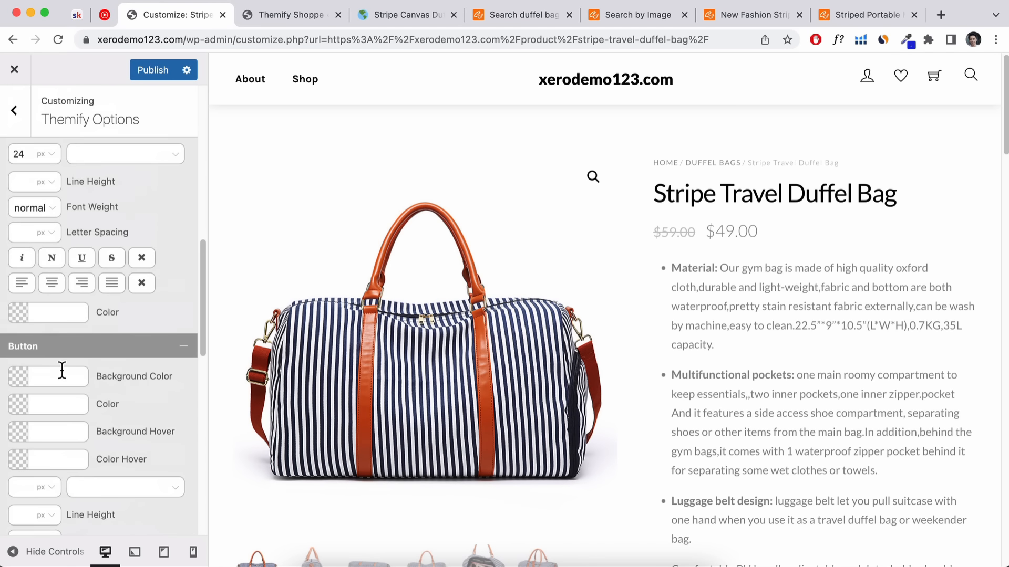
left_click(119, 159)
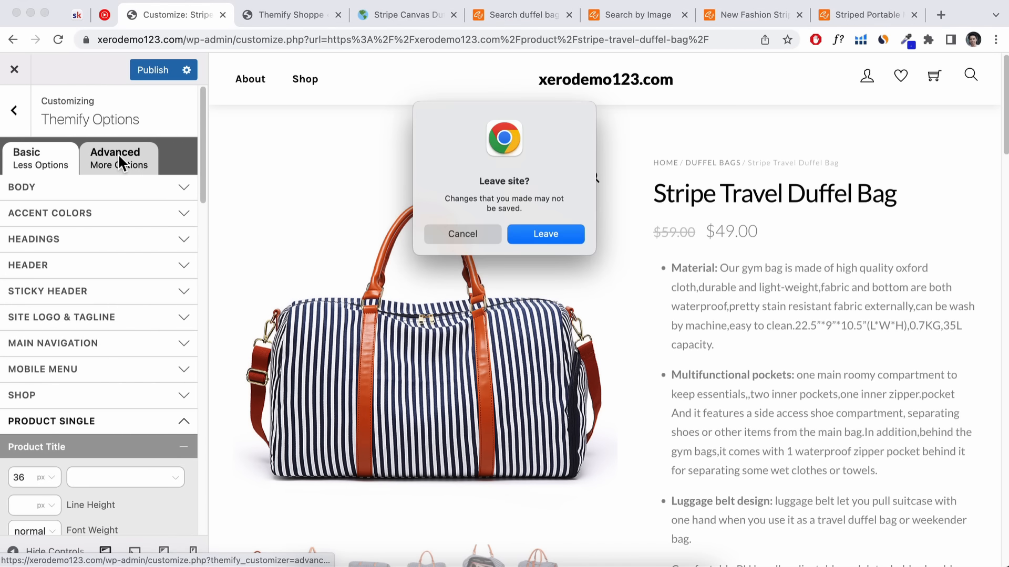
left_click(481, 232)
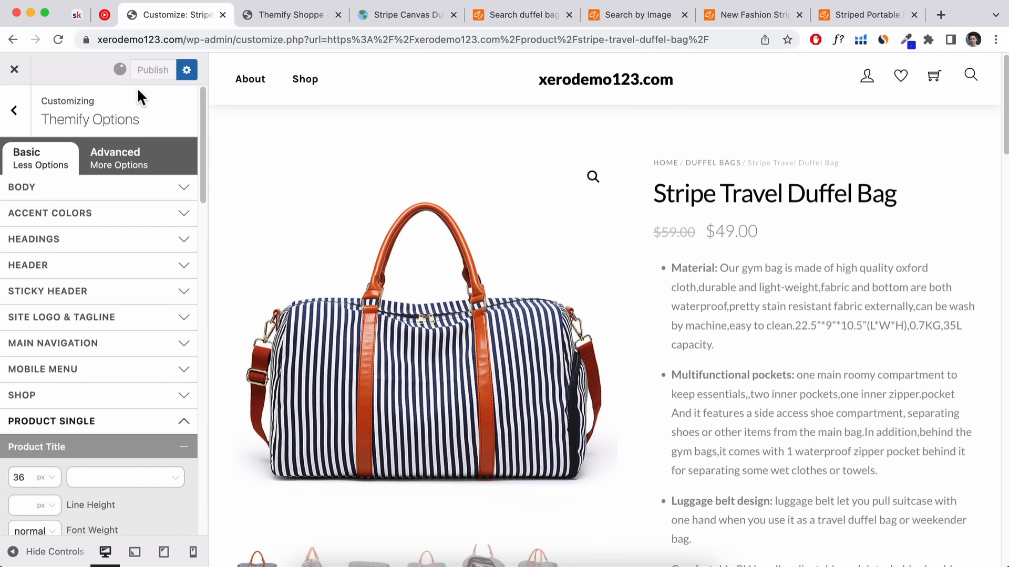
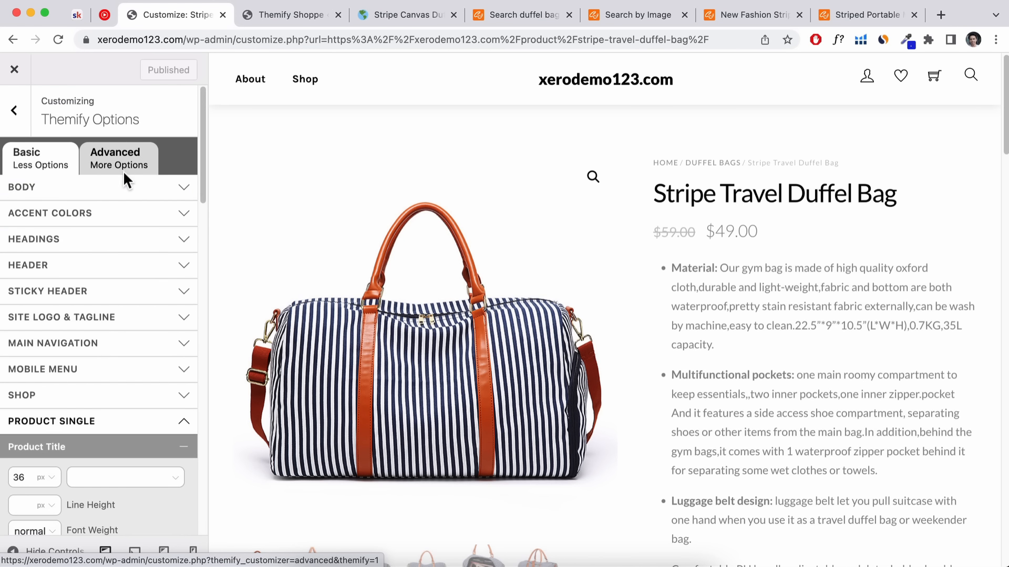
Set the site title to Freedom, shown in uppercase, keeping the text logo.
left_click(56, 315)
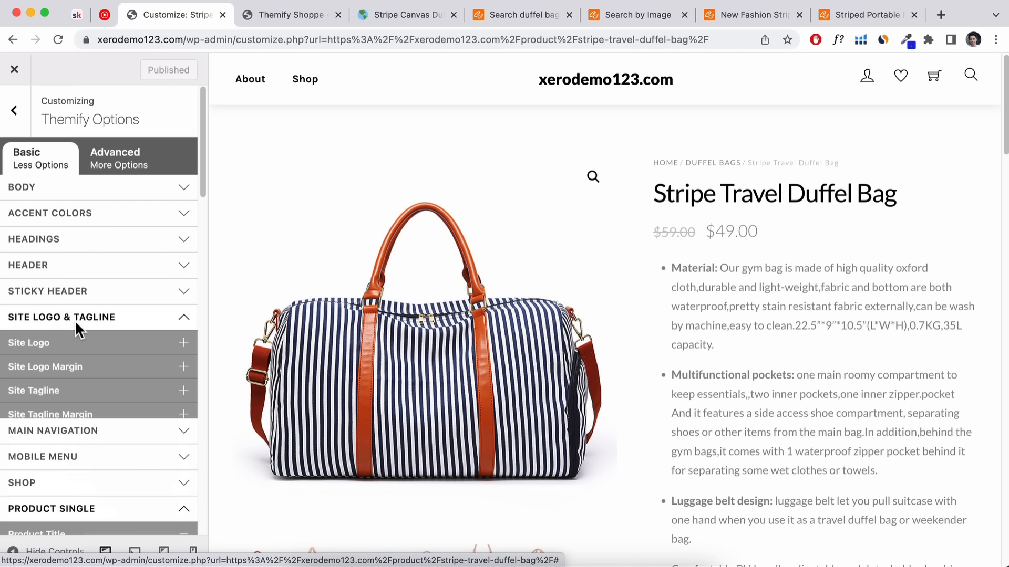
left_click(58, 340)
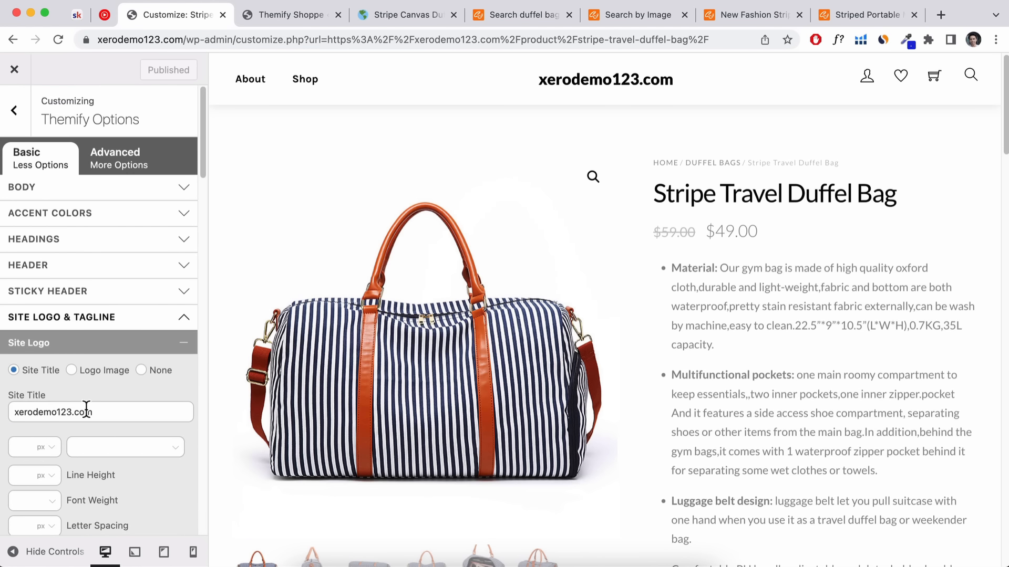
triple_click(61, 408)
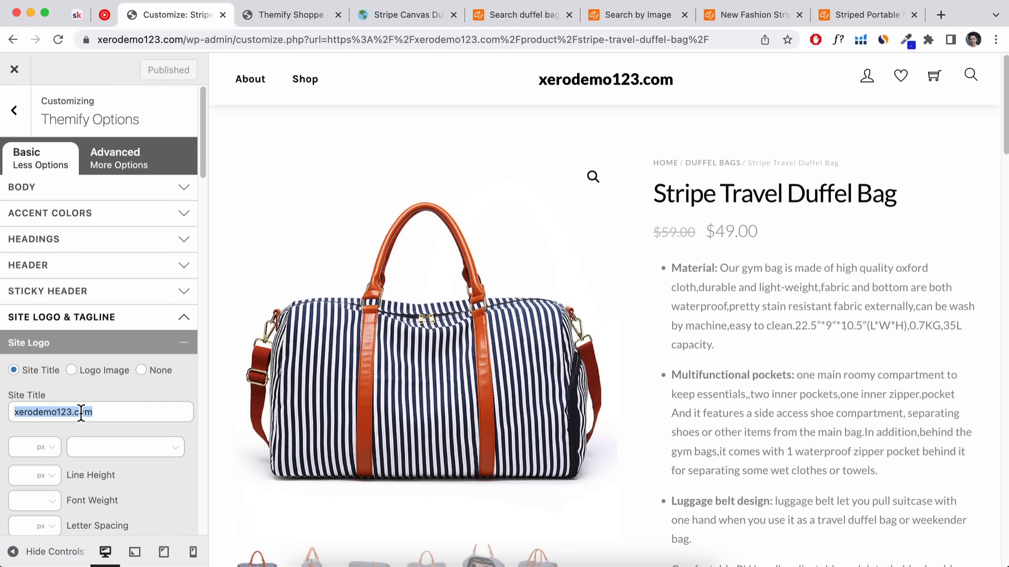
type("Freedom")
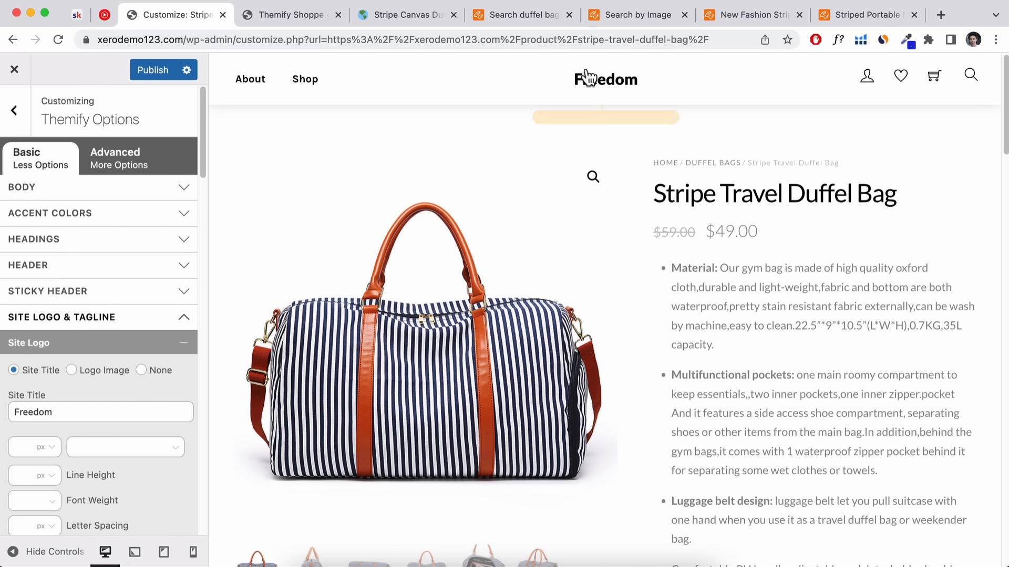
scroll(79, 351, "down", 5)
left_click(23, 309)
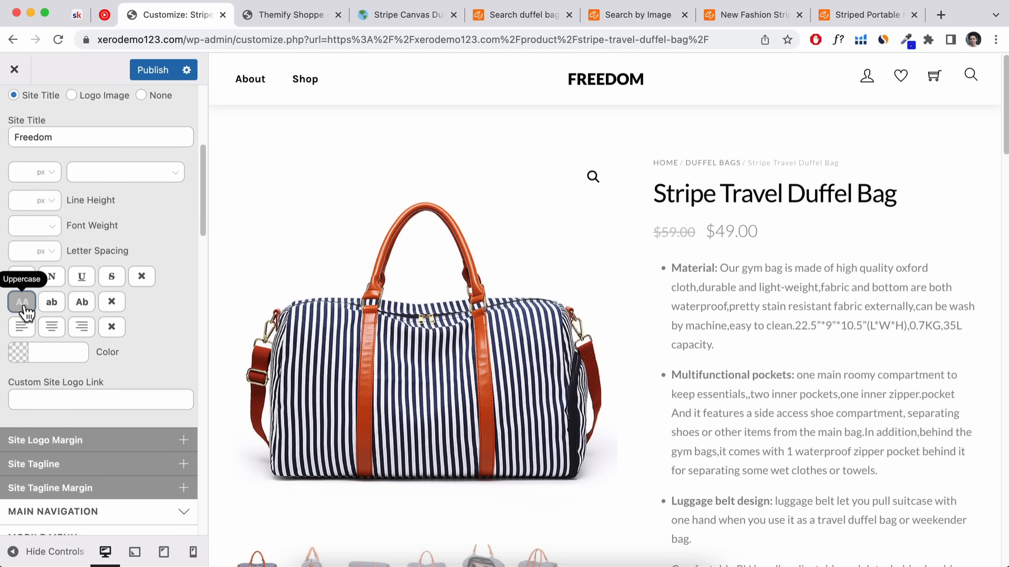
scroll(164, 263, "up", 3)
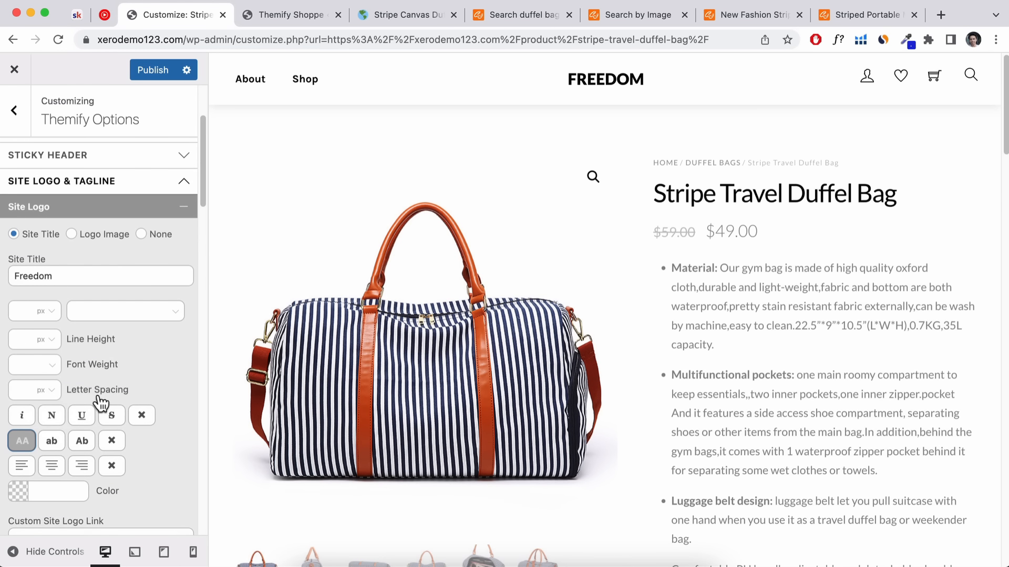
scroll(42, 388, "down", 1)
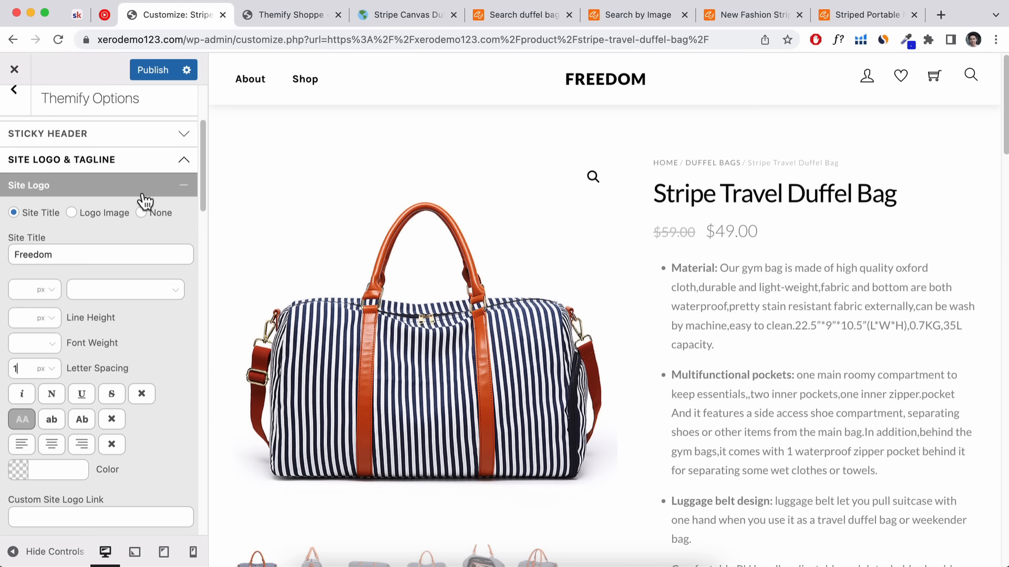
left_click(91, 215)
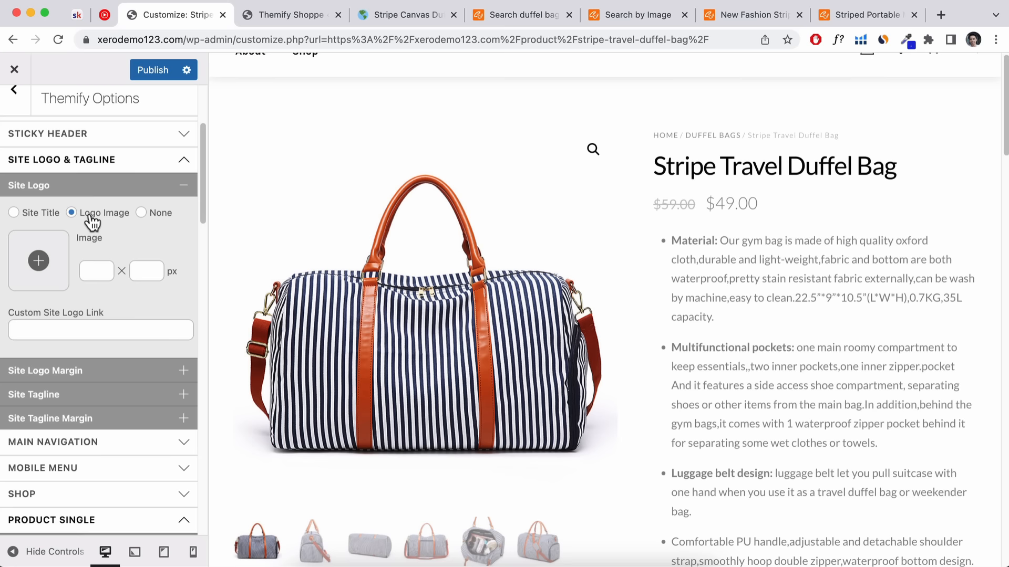
left_click(14, 212)
left_click(164, 189)
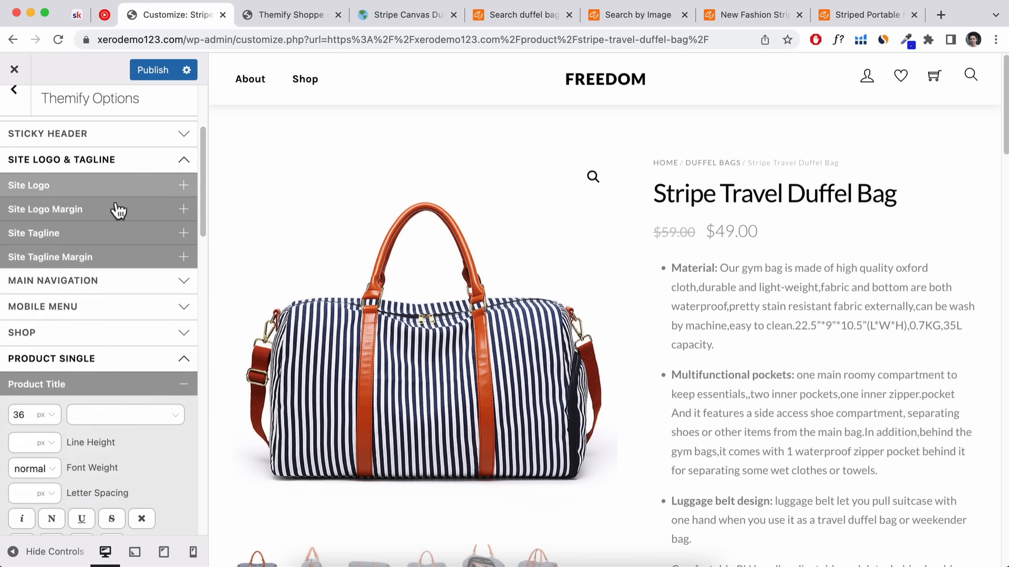
Set the site tagline to None, publish the changes and close the Customizer.
left_click(97, 234)
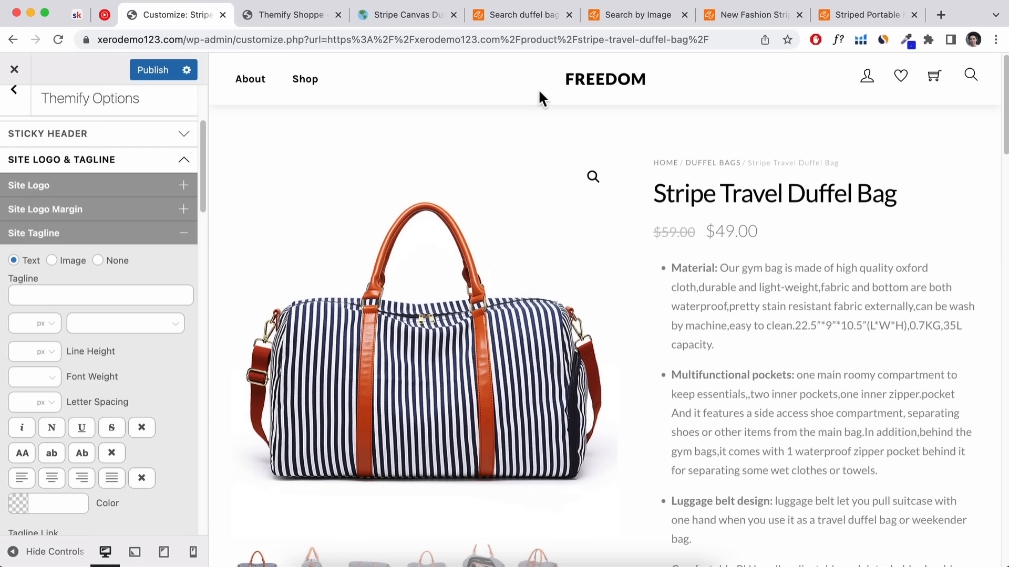
left_click(98, 261)
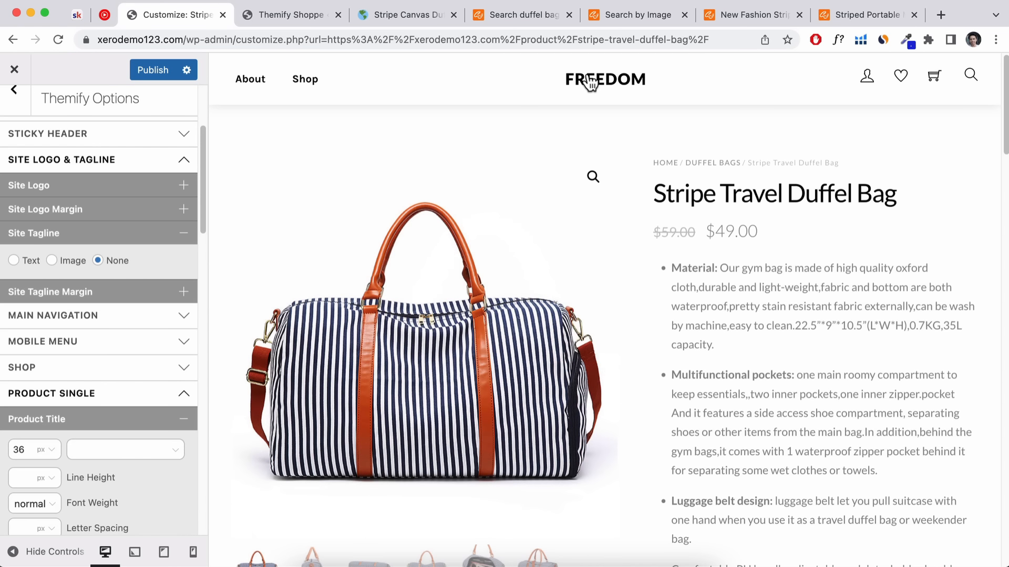
scroll(95, 263, "down", 1)
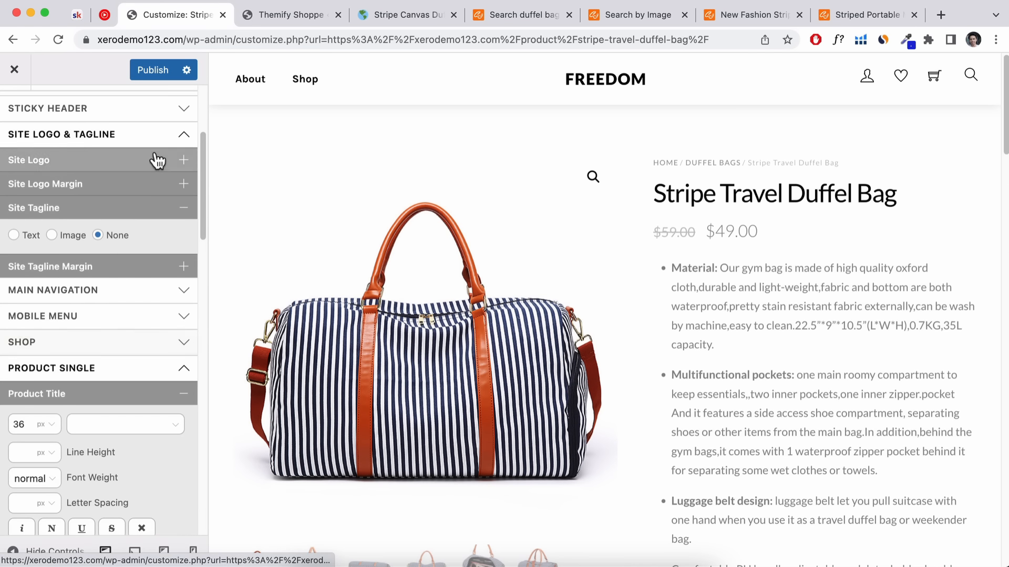
left_click(148, 68)
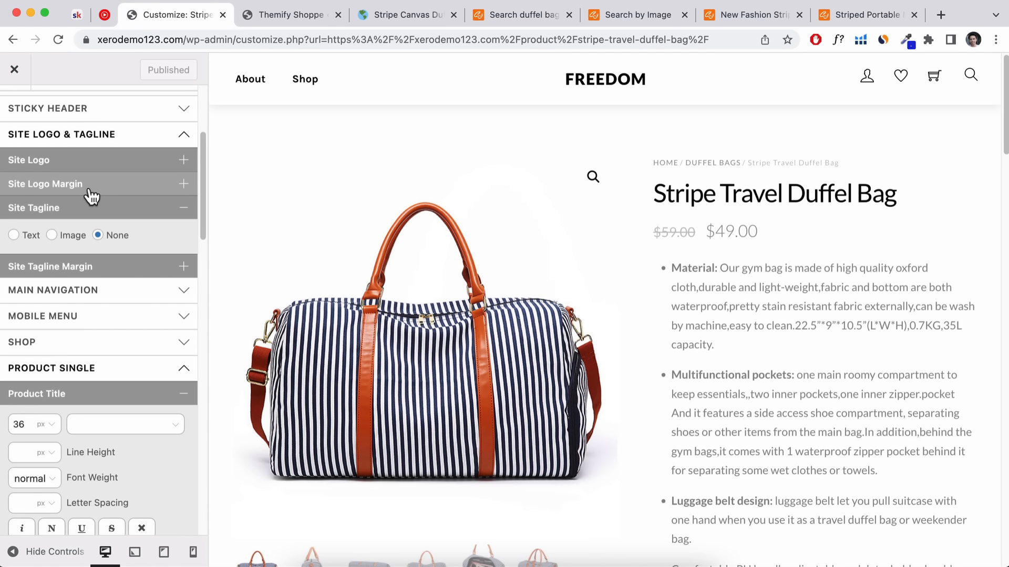
scroll(162, 310, "down", 3)
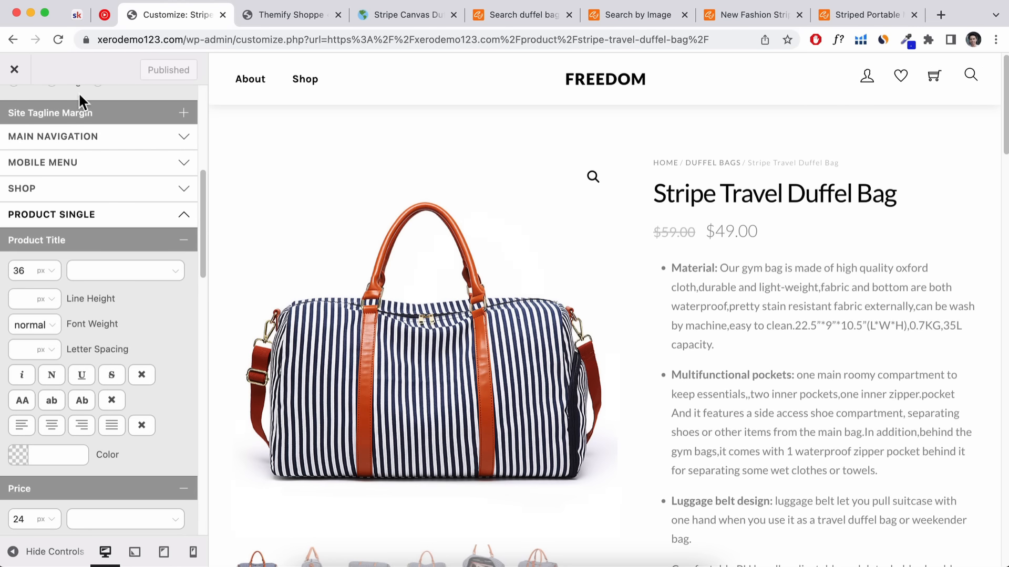
left_click(14, 71)
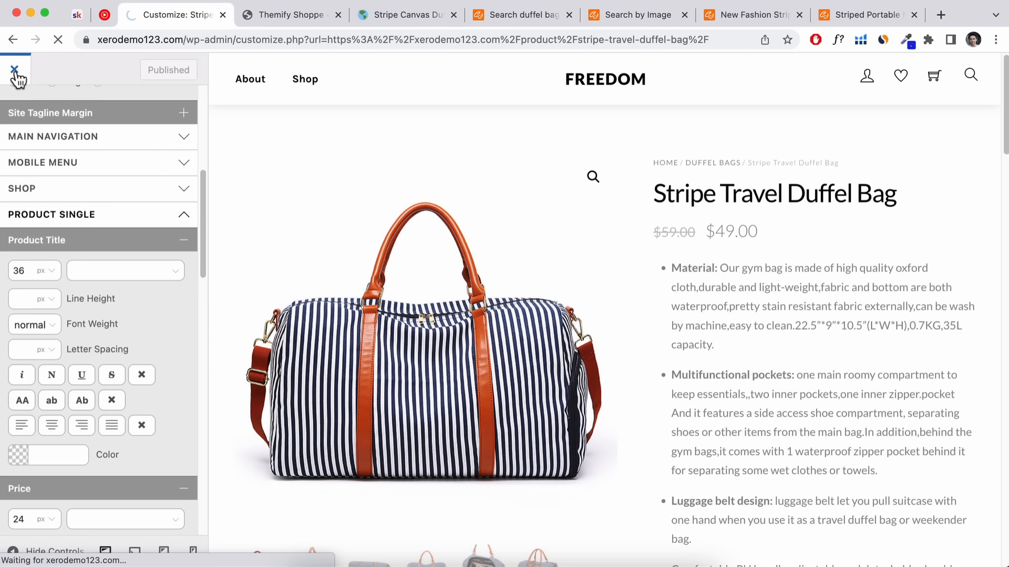
Purge all cached pages with LiteSpeed's Purge All.
left_click_drag(537, 222, 667, 228)
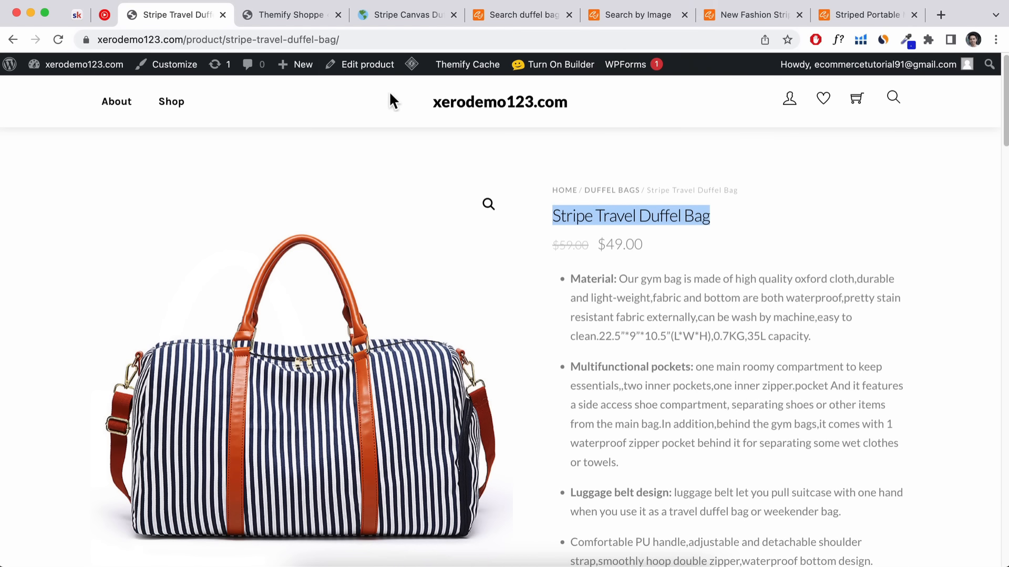
mouse_move(411, 64)
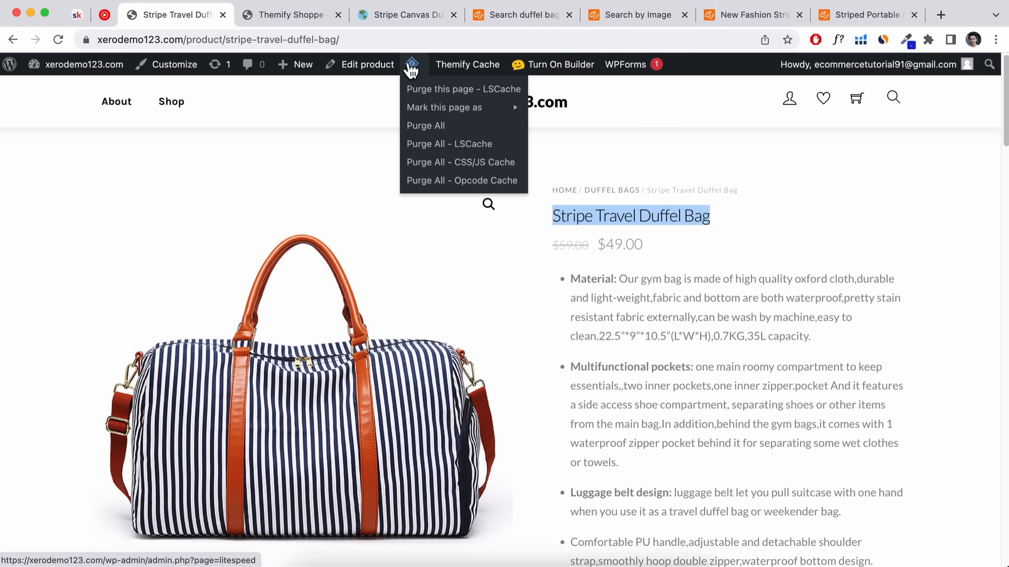
left_click(424, 129)
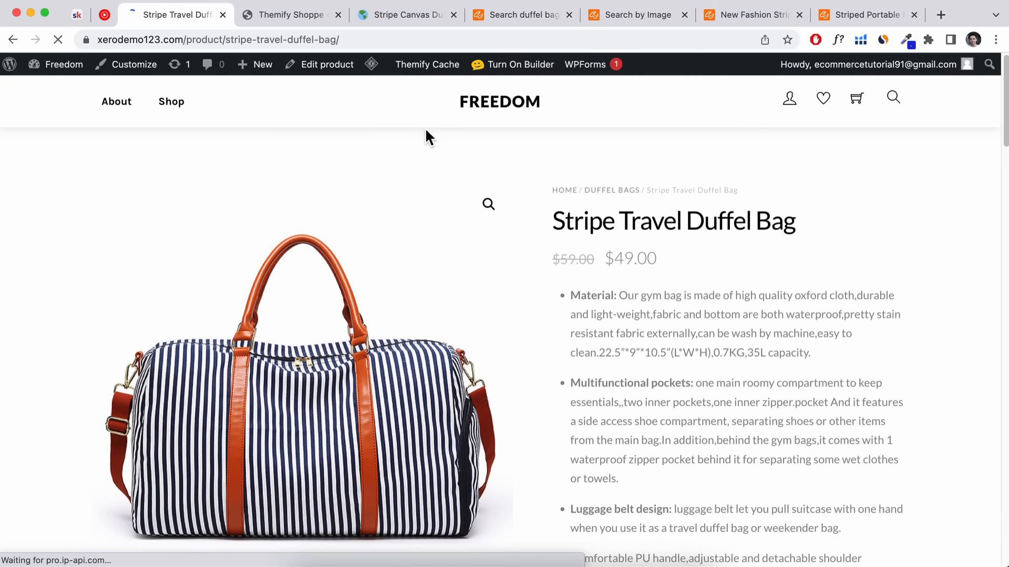
Check the storefront for the FREEDOM title, then return to the Themify Shoppe settings.
left_click_drag(553, 221, 781, 208)
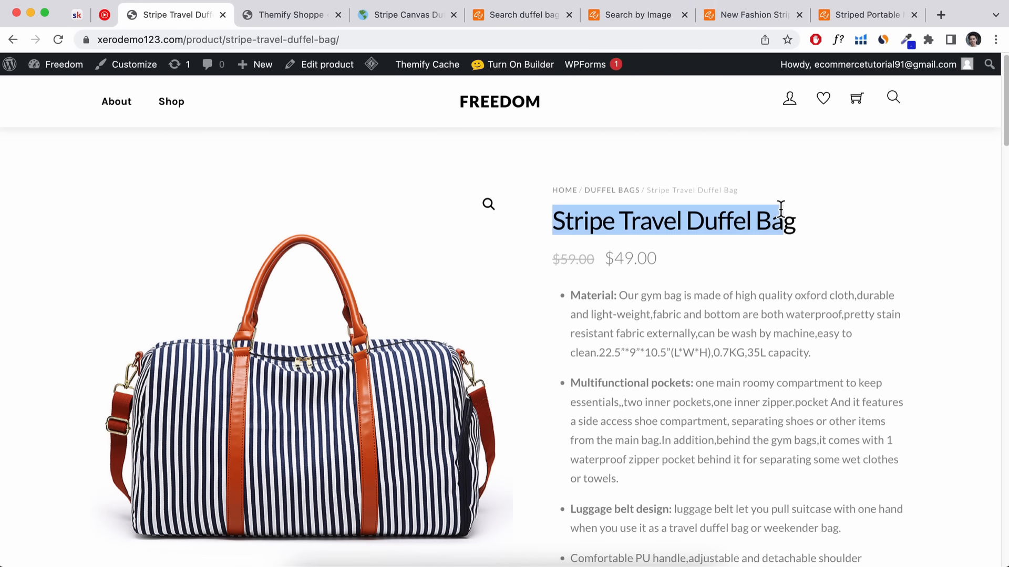
scroll(793, 258, "down", 10)
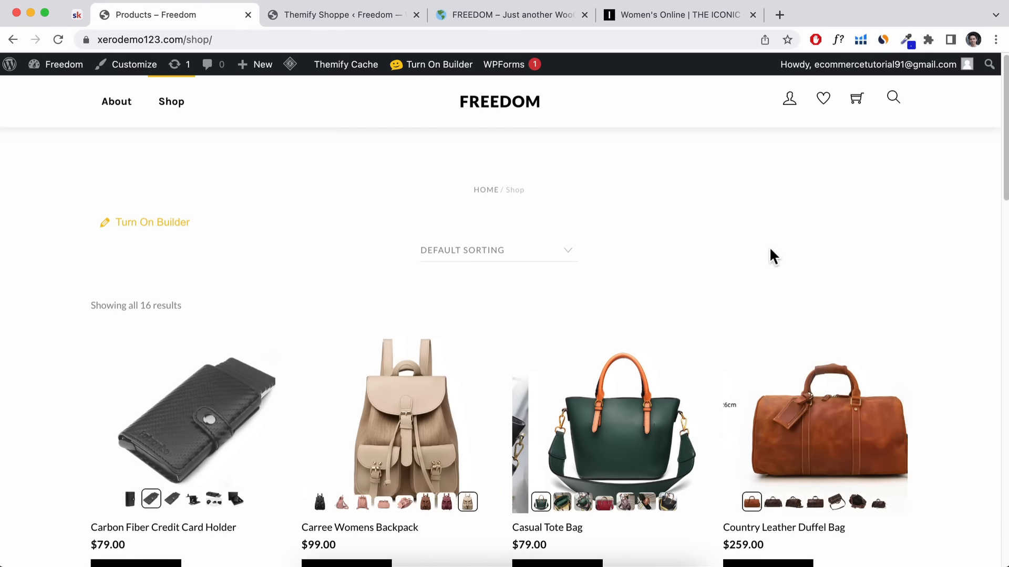
scroll(769, 247, "down", 5)
scroll(907, 298, "down", 15)
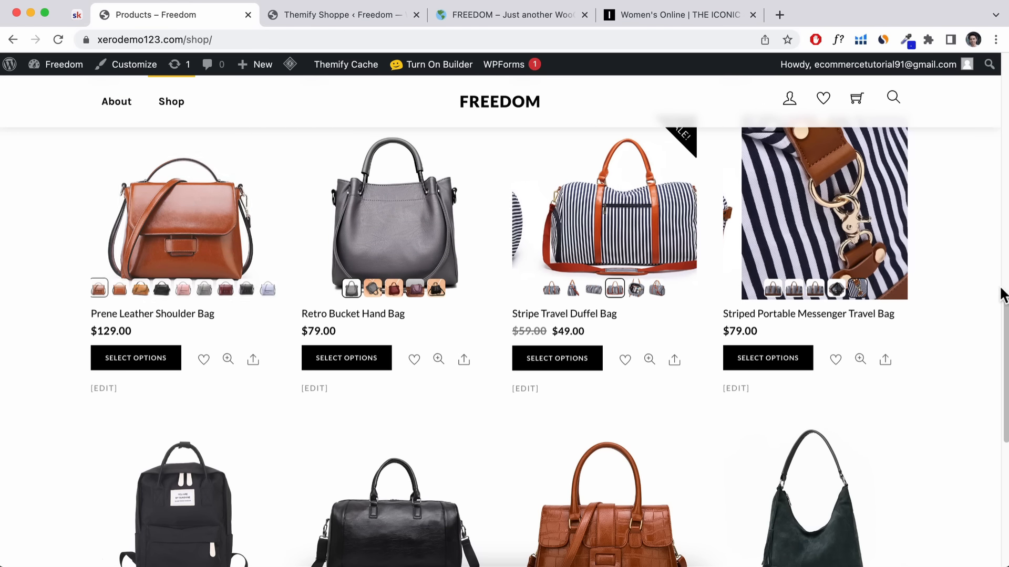
scroll(271, 158, "up", 13)
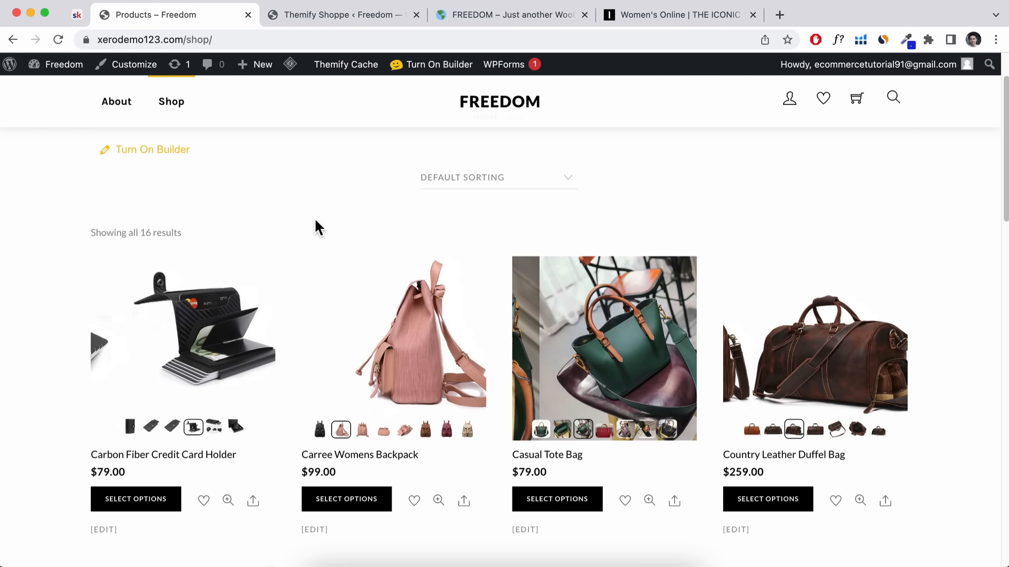
left_click(334, 22)
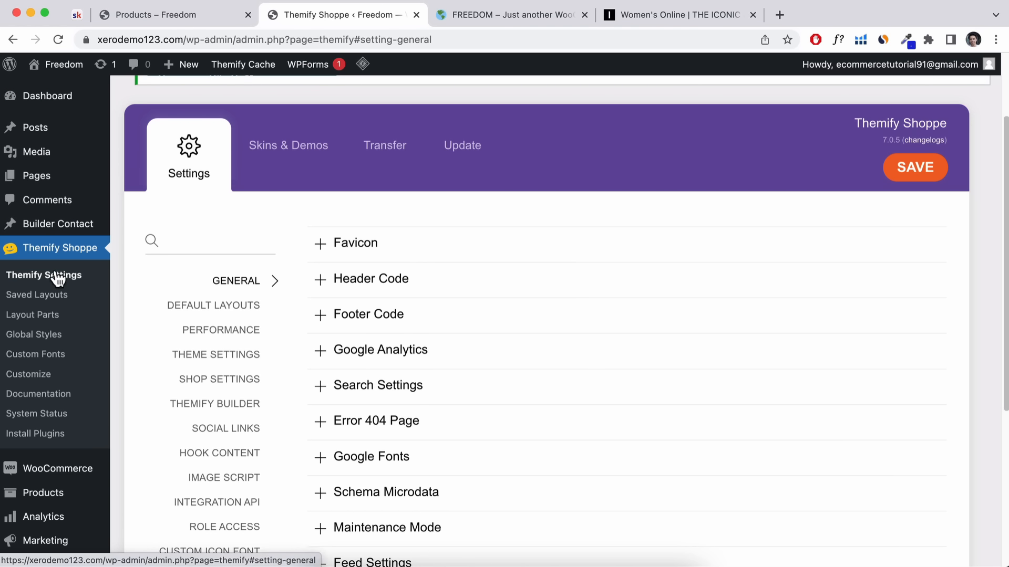
Set the Product Archive layout to Grid 3 and save the shop settings.
left_click(231, 378)
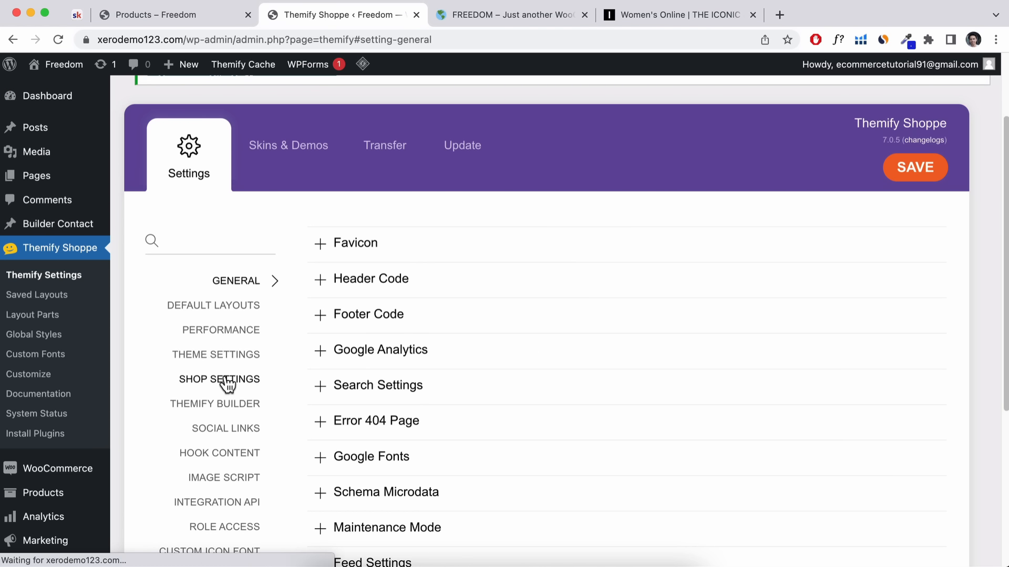
left_click(327, 247)
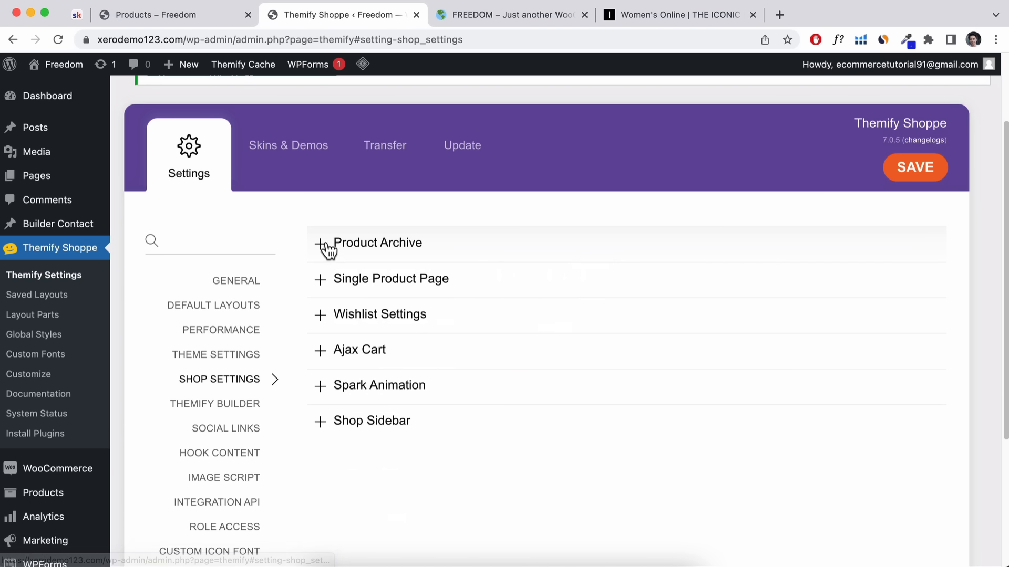
left_click(377, 258)
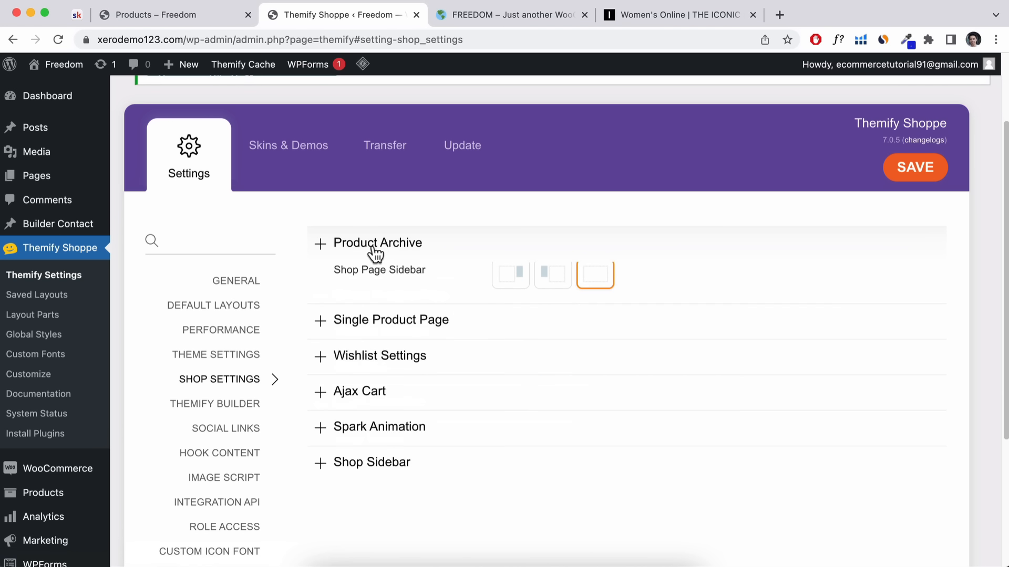
scroll(683, 332, "down", 1)
scroll(682, 341, "down", 1)
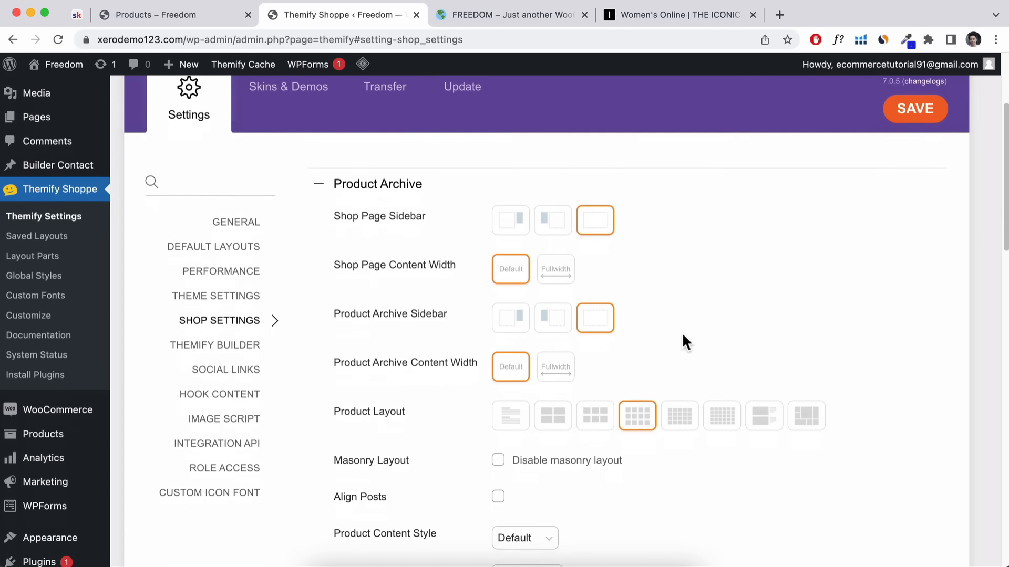
left_click_drag(405, 412, 401, 412)
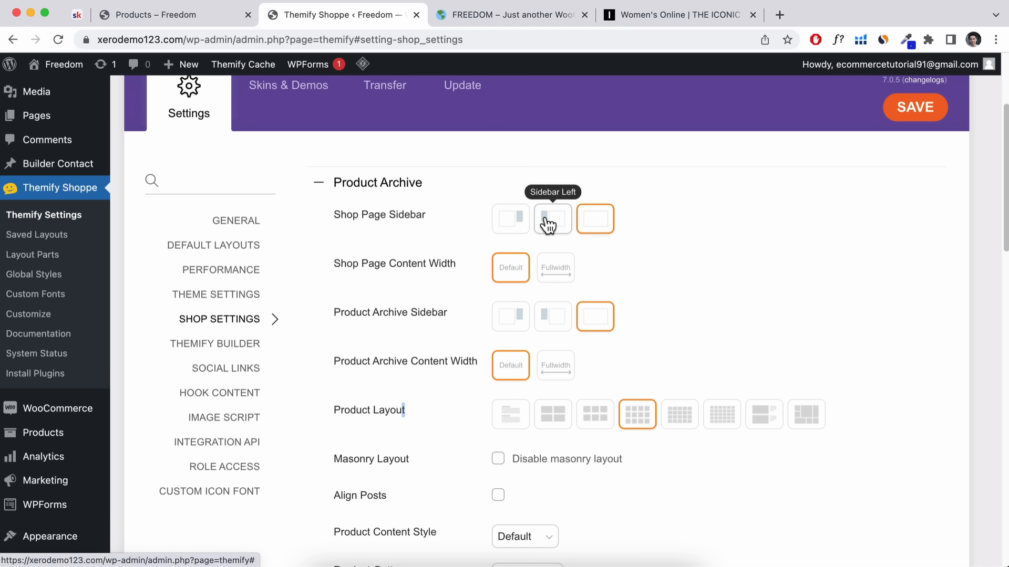
left_click(599, 427)
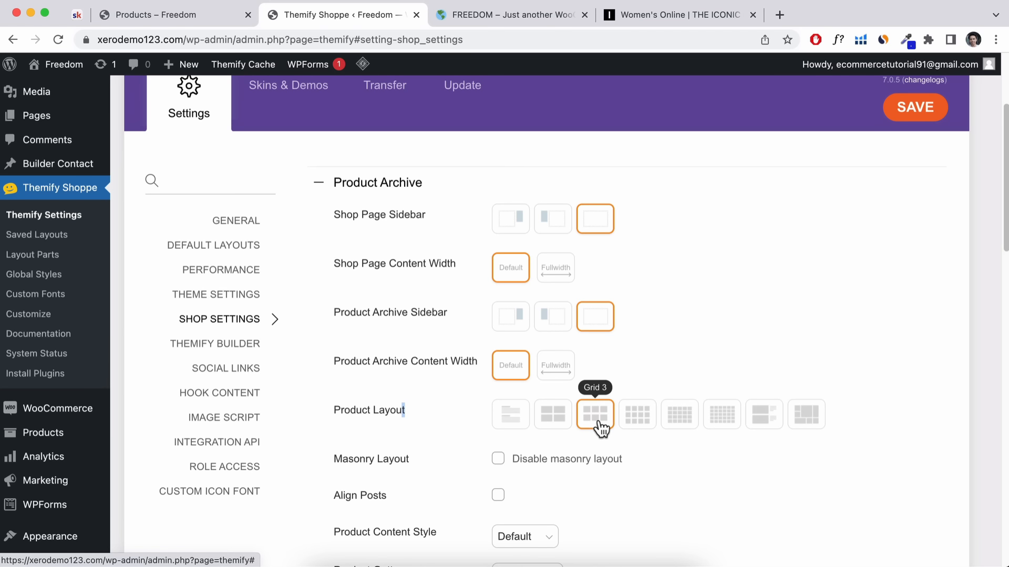
left_click(914, 108)
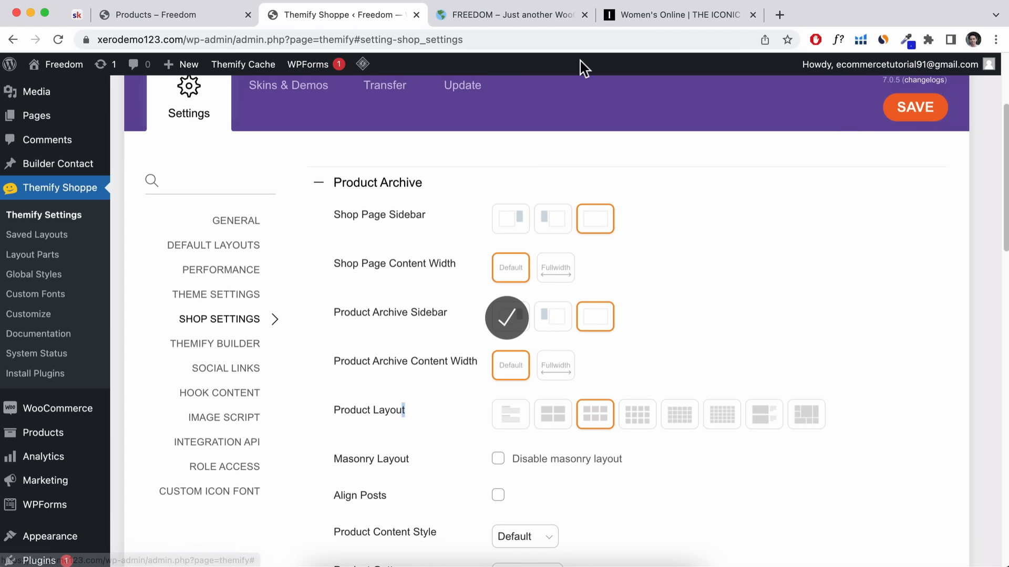
Reload the shop page to confirm three products per row.
left_click(205, 15)
left_click(58, 40)
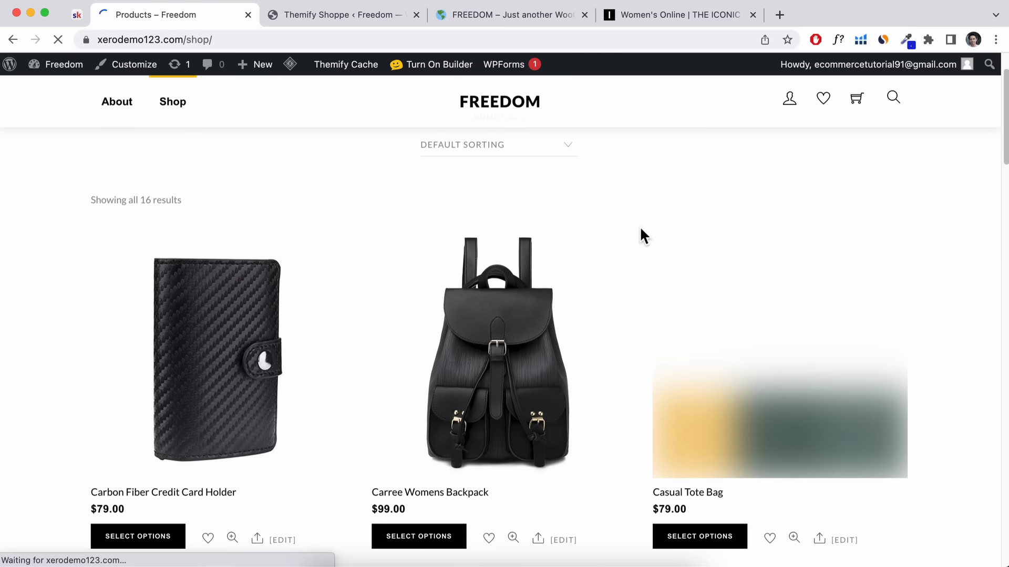
scroll(641, 226, "down", 2)
scroll(639, 234, "down", 10)
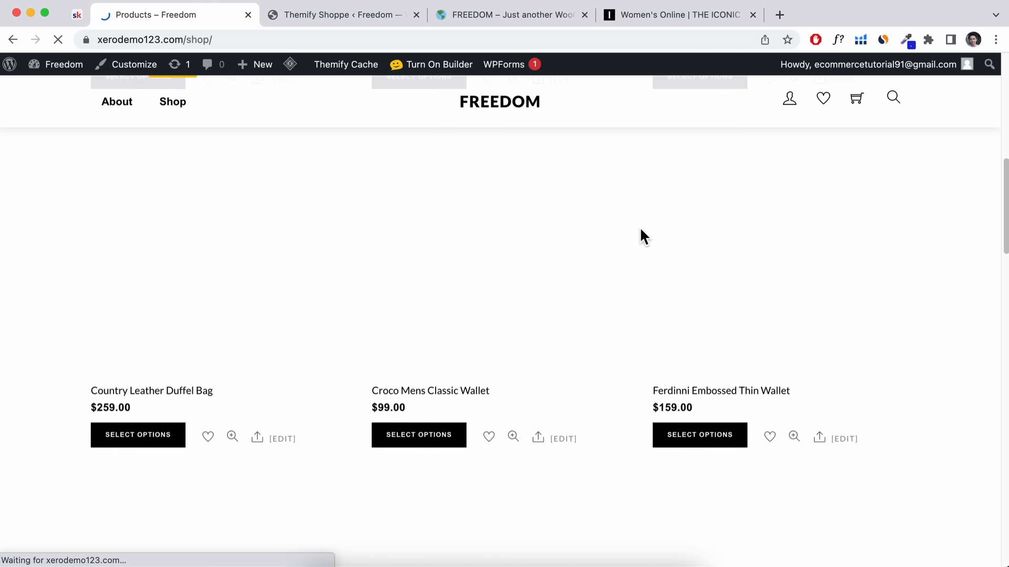
scroll(629, 232, "up", 13)
Compare the shop page, then set Product Image Hover to None in the shop settings.
left_click(356, 24)
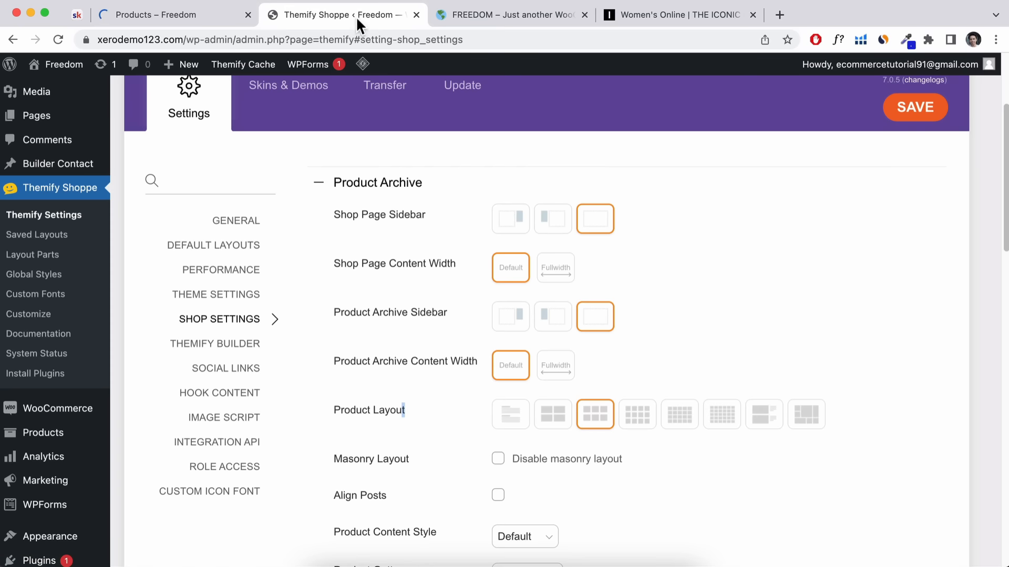
scroll(626, 292, "down", 5)
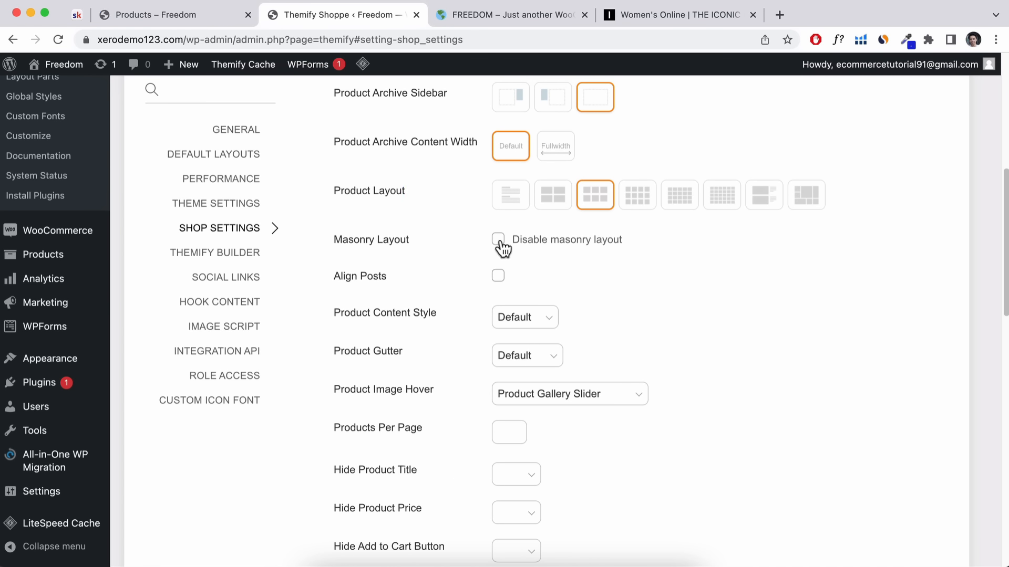
scroll(707, 292, "up", 1)
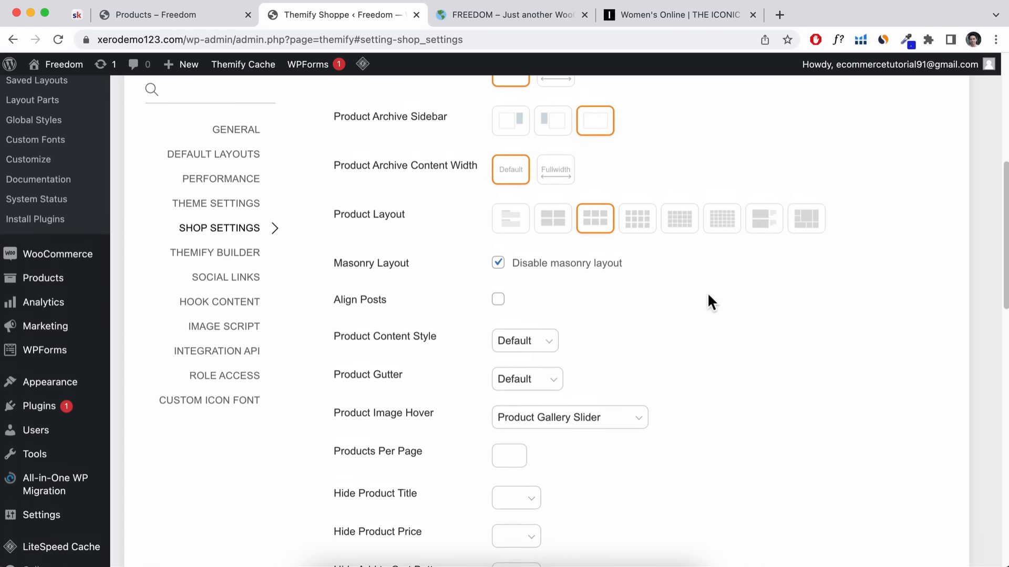
left_click(212, 18)
scroll(439, 255, "down", 5)
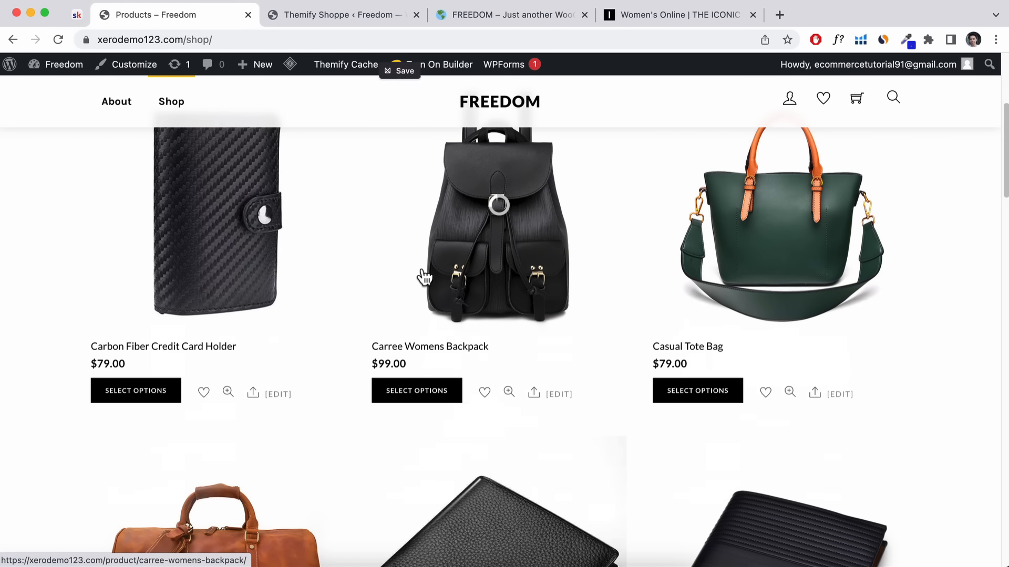
scroll(524, 363, "down", 3)
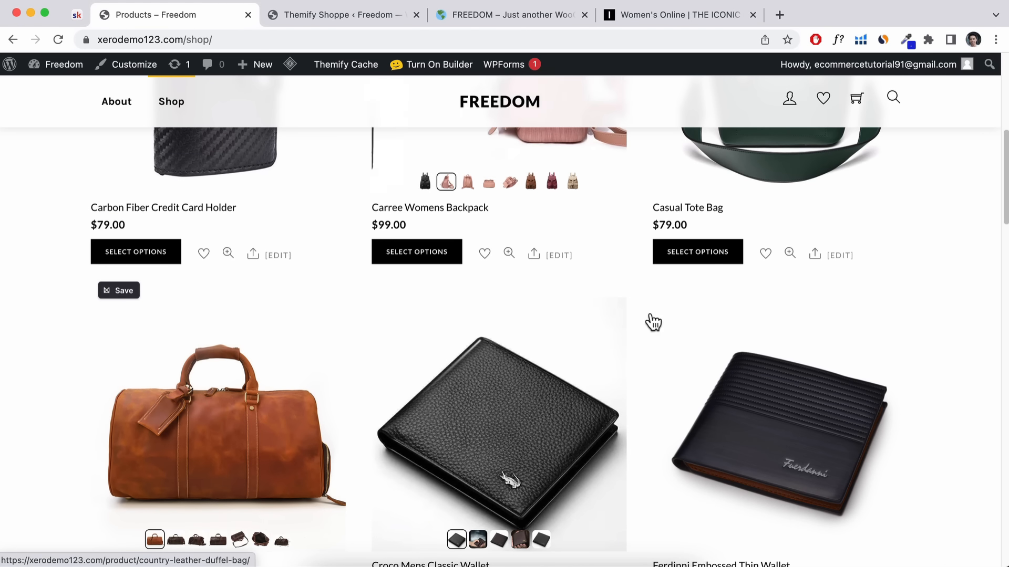
left_click(331, 16)
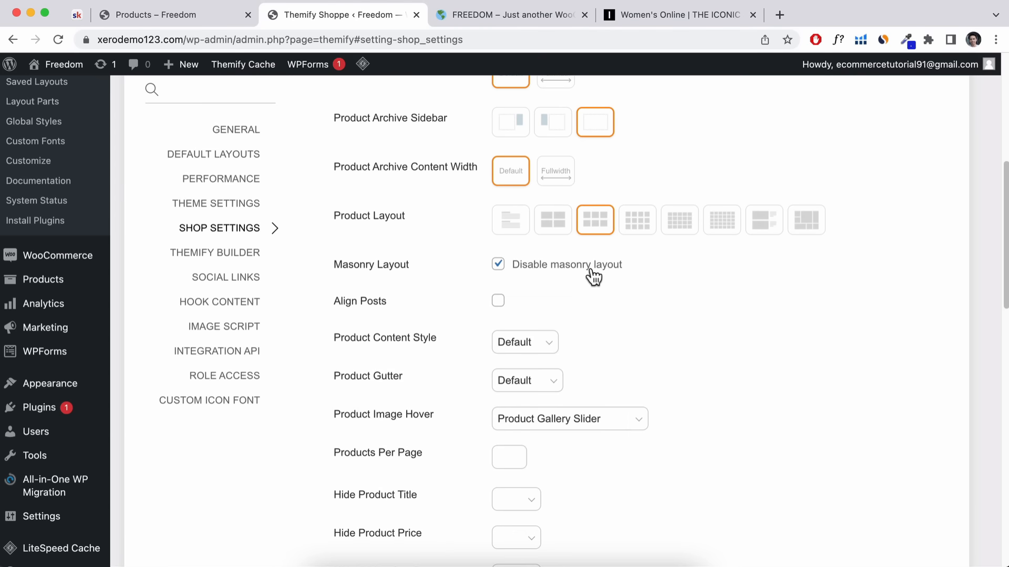
scroll(630, 281, "down", 3)
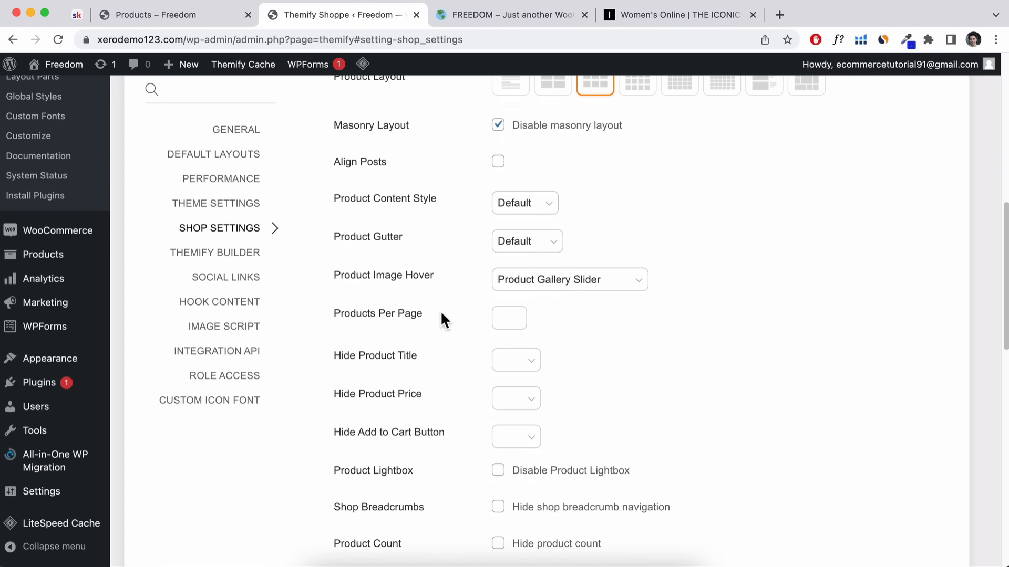
scroll(462, 320, "down", 2)
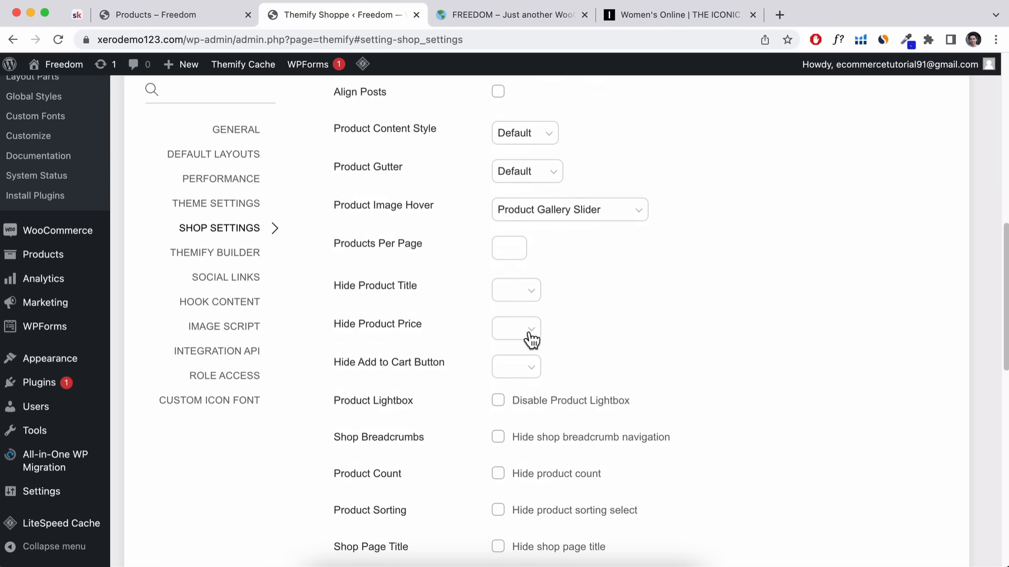
scroll(544, 367, "up", 2)
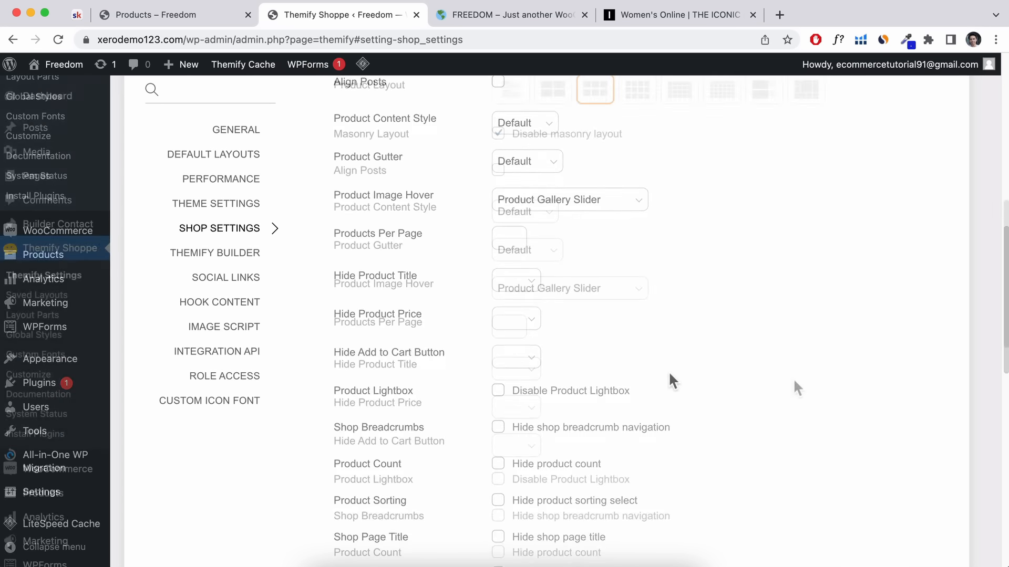
left_click(525, 289)
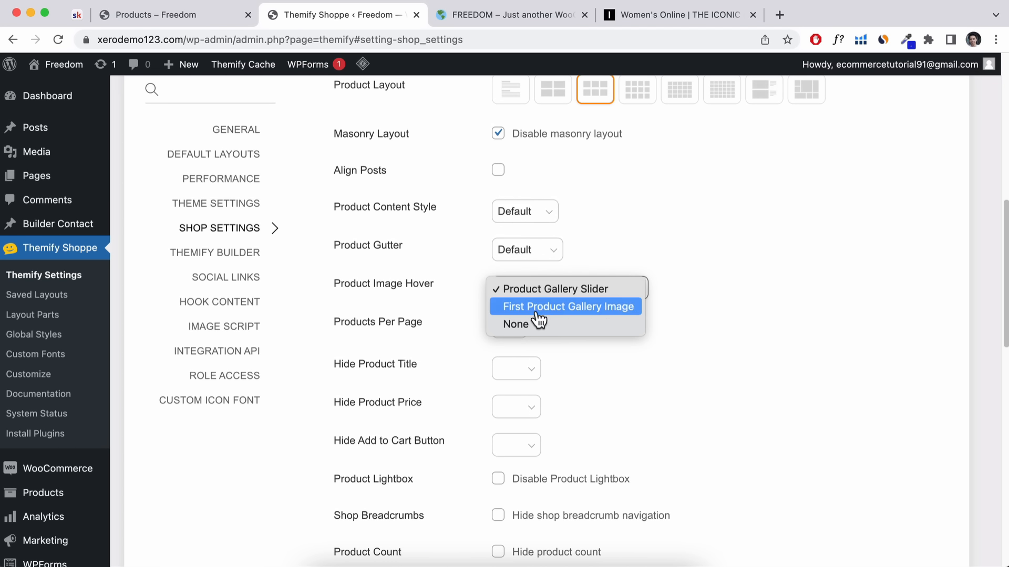
left_click(536, 325)
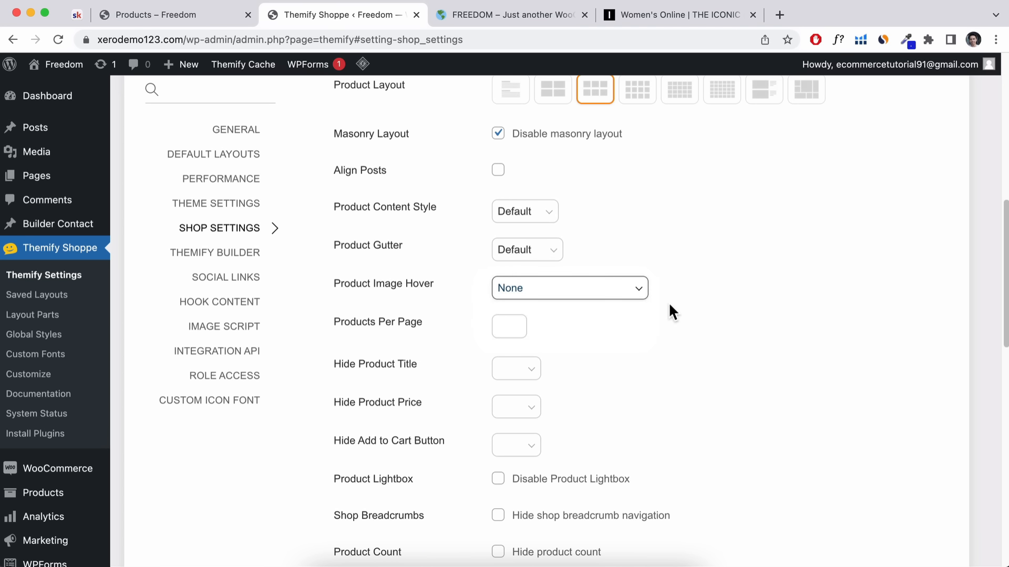
Save the shop settings and reload the shop page to see the changes.
left_click(223, 21)
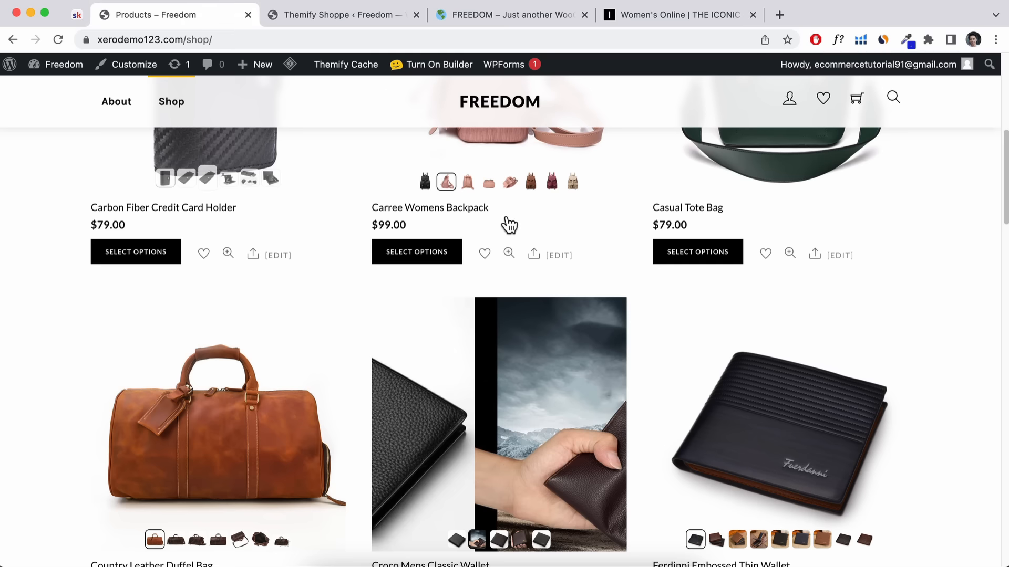
scroll(535, 219, "up", 6)
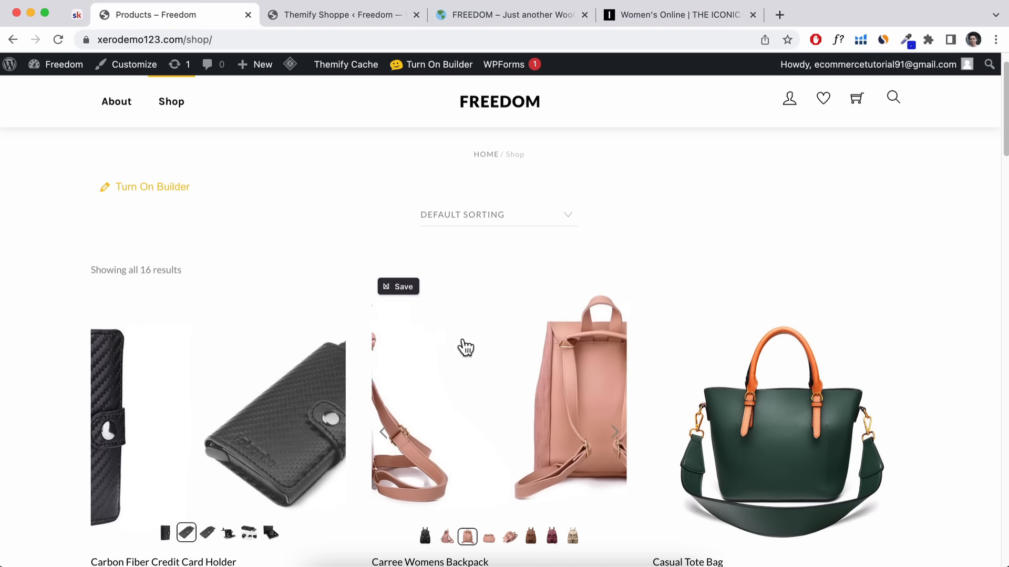
left_click(307, 21)
scroll(794, 145, "up", 10)
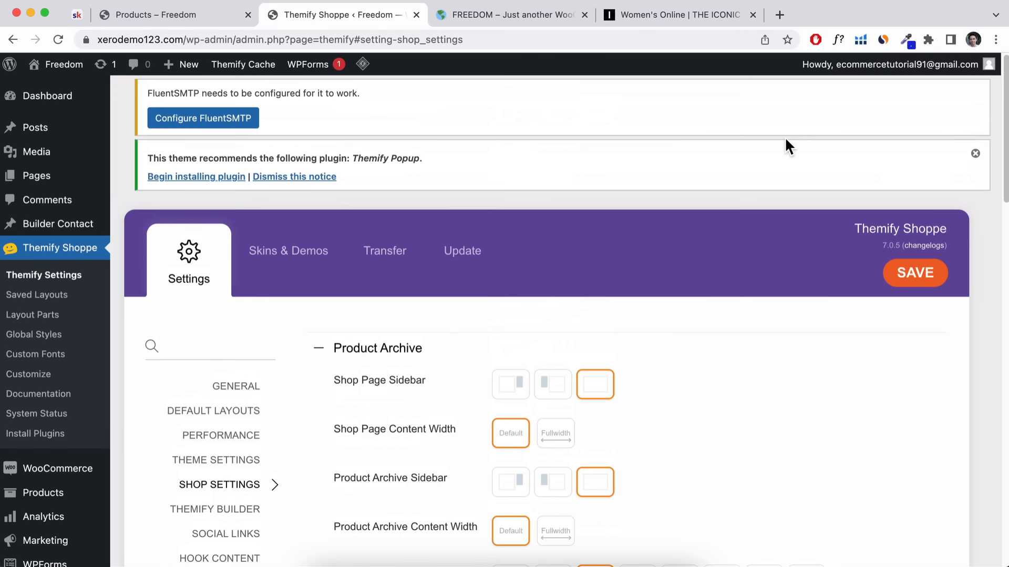
left_click(917, 276)
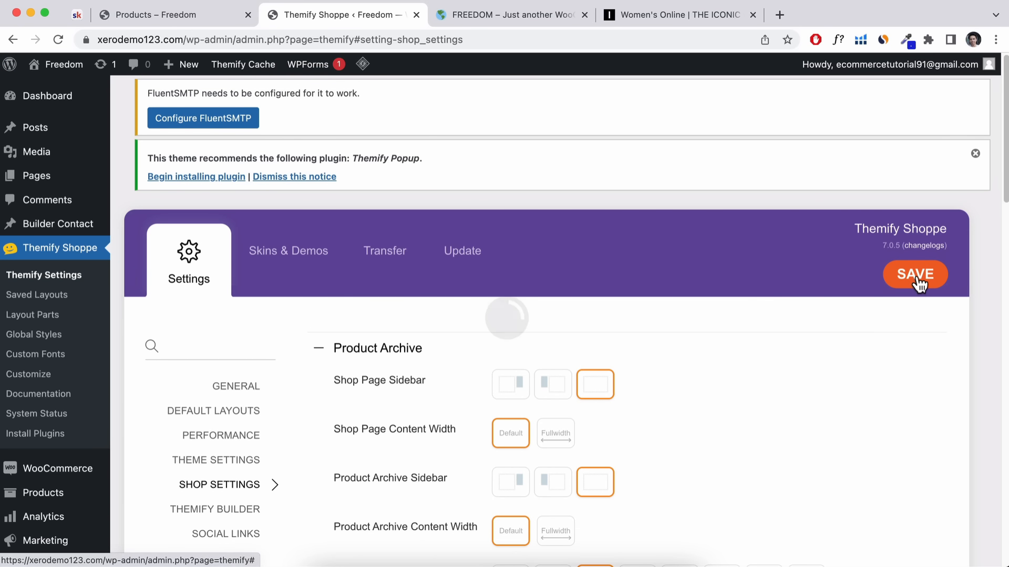
left_click(210, 16)
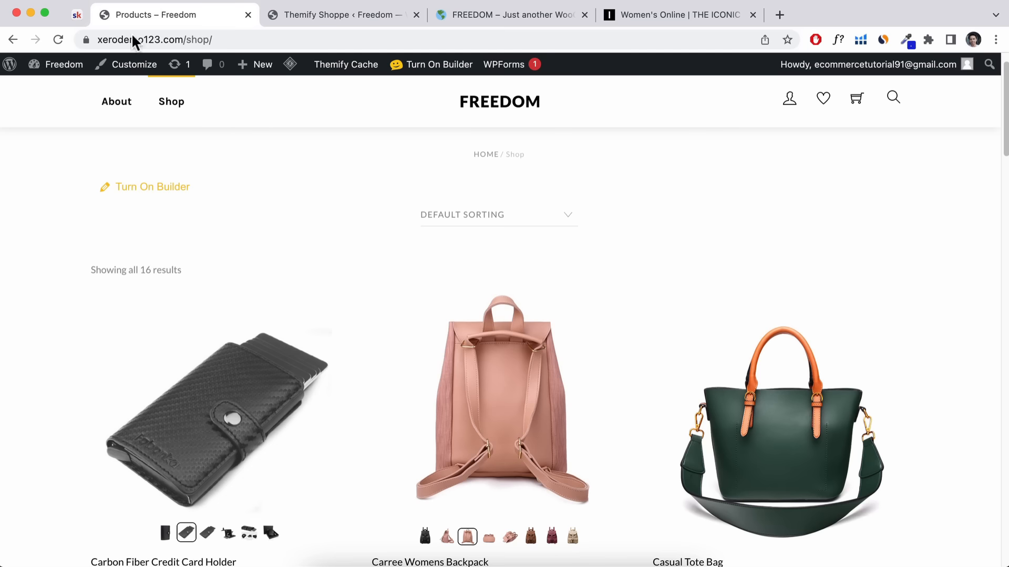
left_click(58, 39)
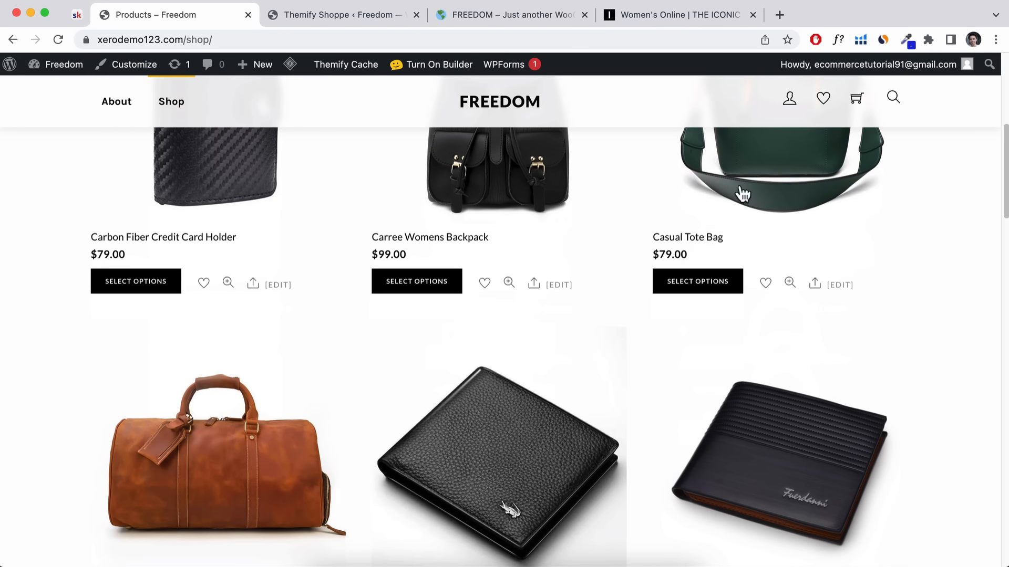
scroll(504, 158, "up", 7)
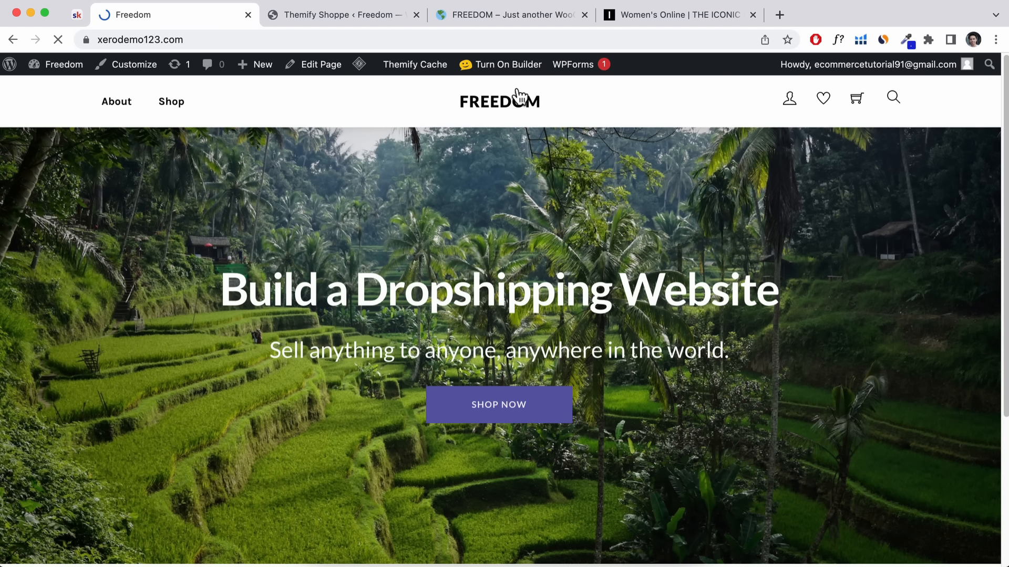
Turn on Themify Builder for the home page and drop a Fancy Heading below the hero.
left_click(510, 68)
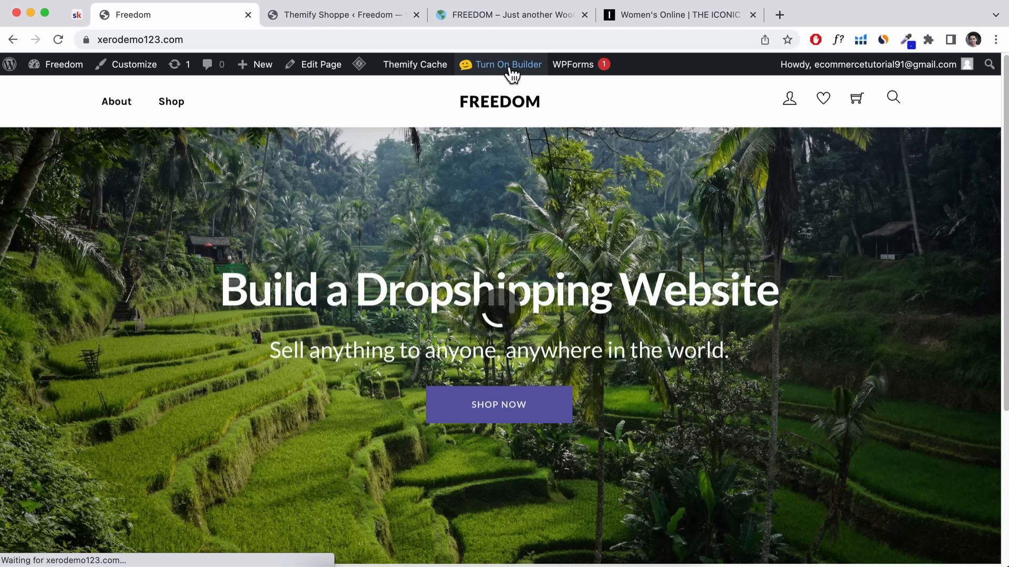
scroll(574, 193, "down", 5)
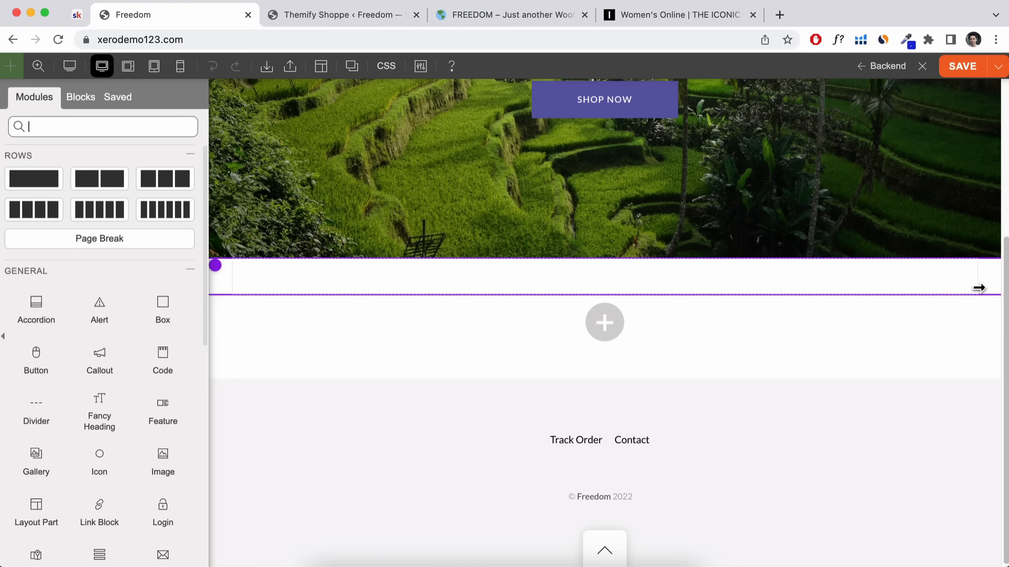
scroll(122, 311, "down", 3)
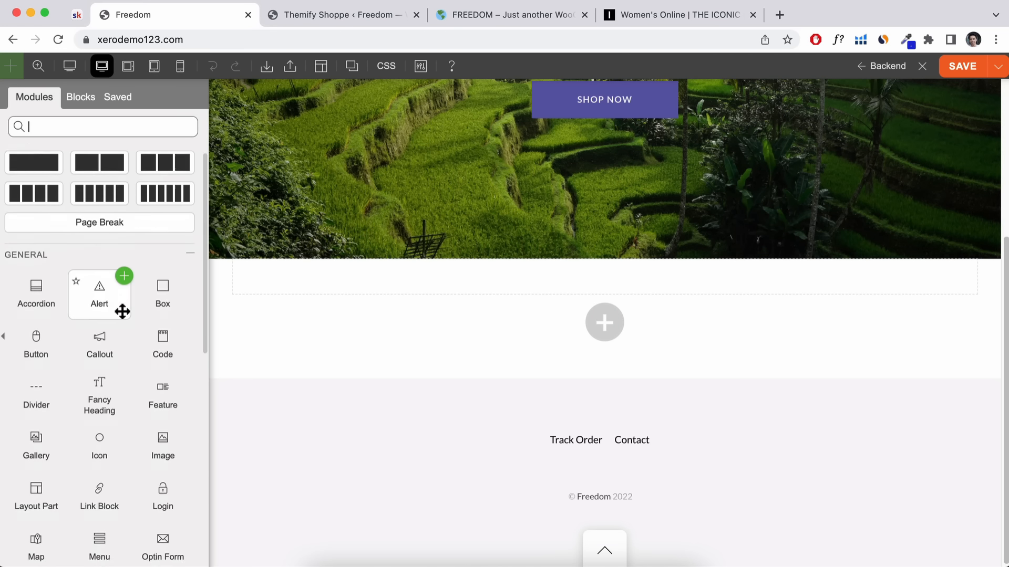
left_click_drag(109, 263, 627, 284)
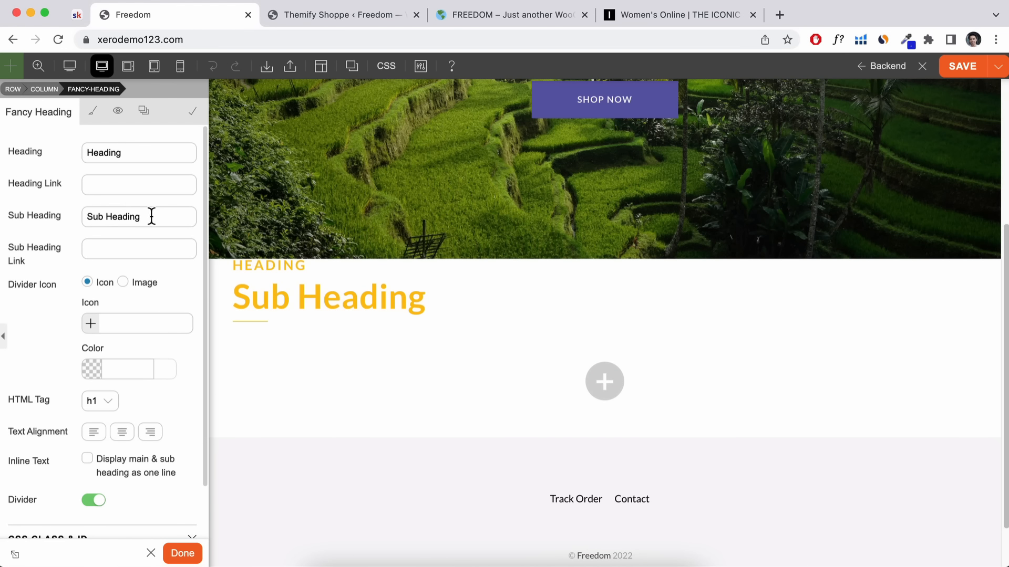
Look over the reference demo store's featured products section.
left_click(488, 21)
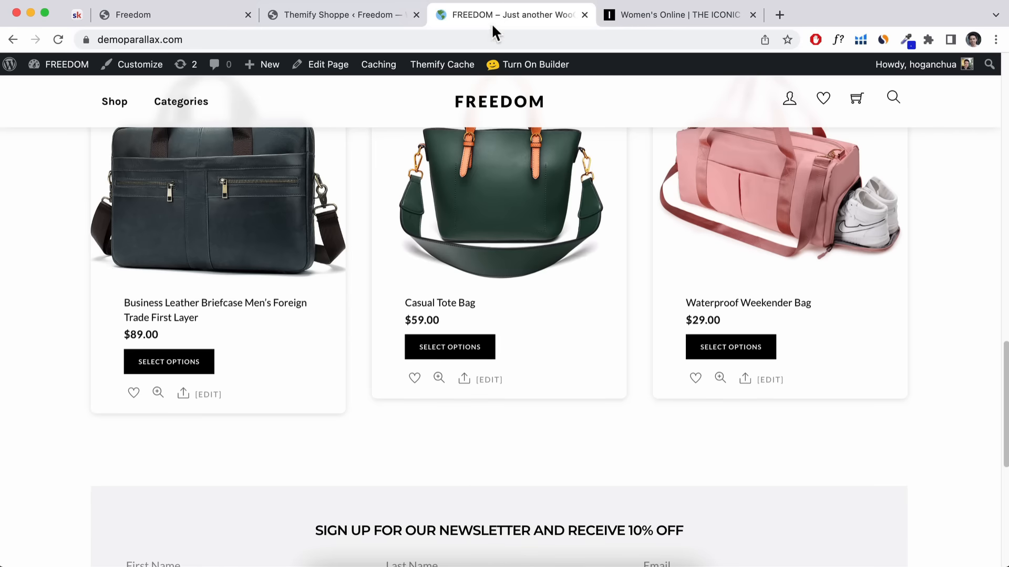
scroll(563, 338, "down", 4)
scroll(566, 333, "up", 15)
scroll(565, 367, "down", 4)
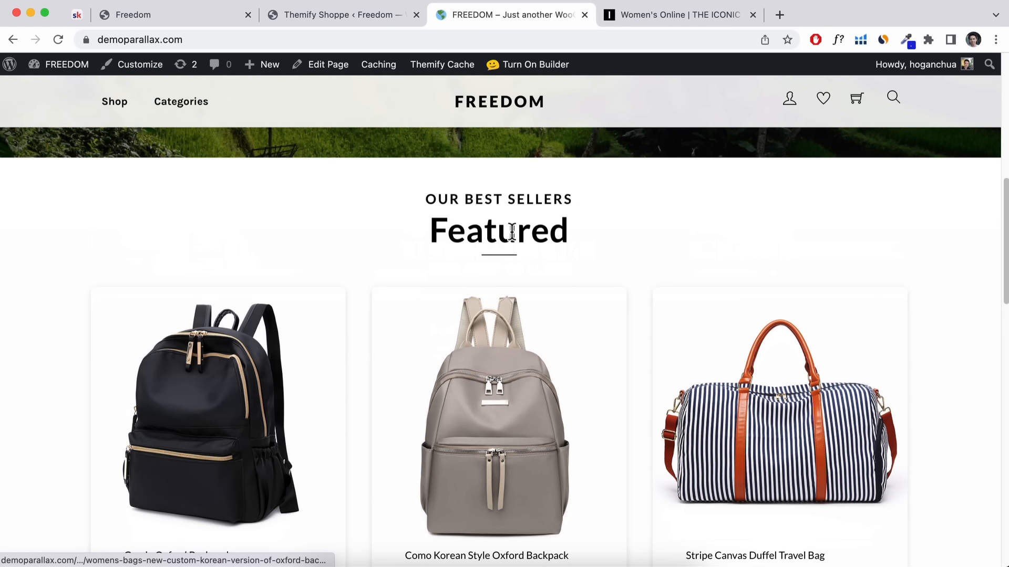
left_click(190, 12)
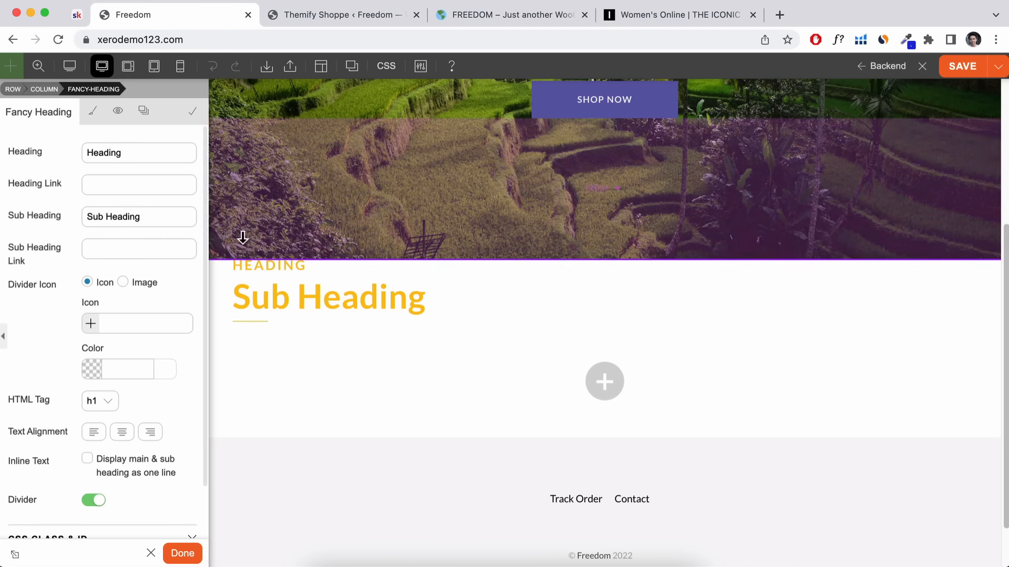
Change the heading to 'Our Best Sellers' over 'Featured Products' and centre-align it.
left_click_drag(153, 219, 72, 209)
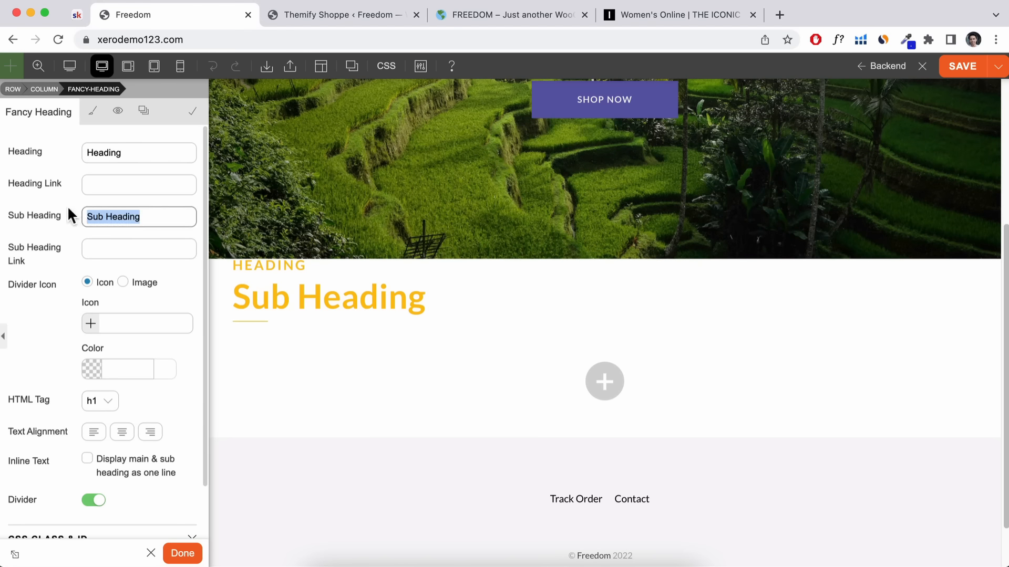
type("Featured")
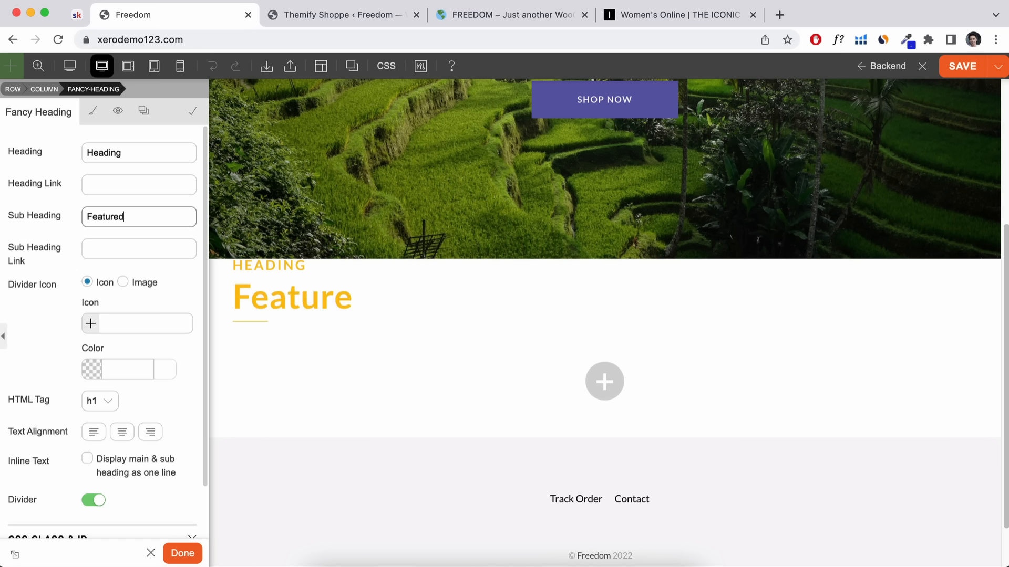
type(" Products")
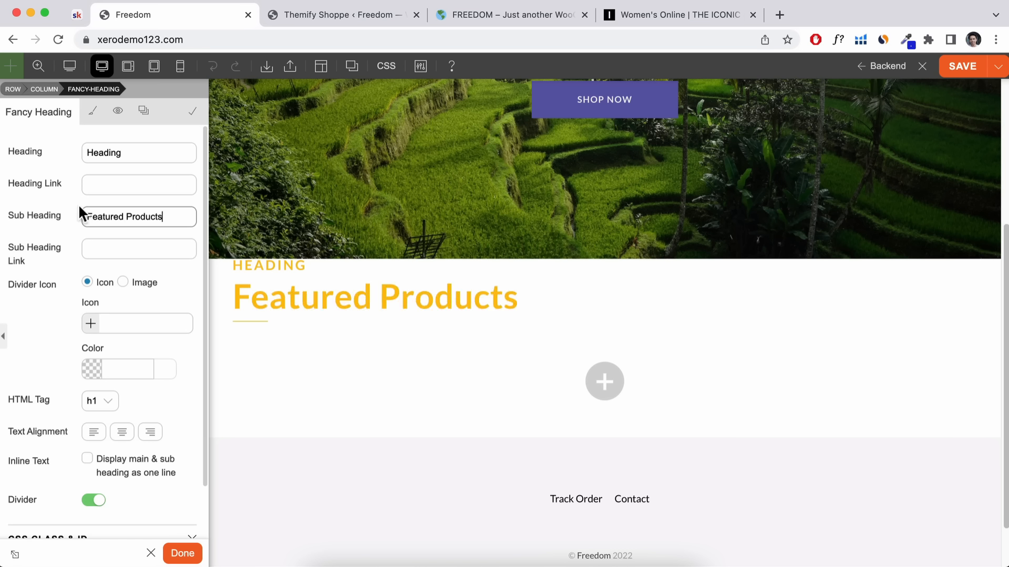
left_click_drag(126, 153, 30, 149)
type("Our Best Sellers")
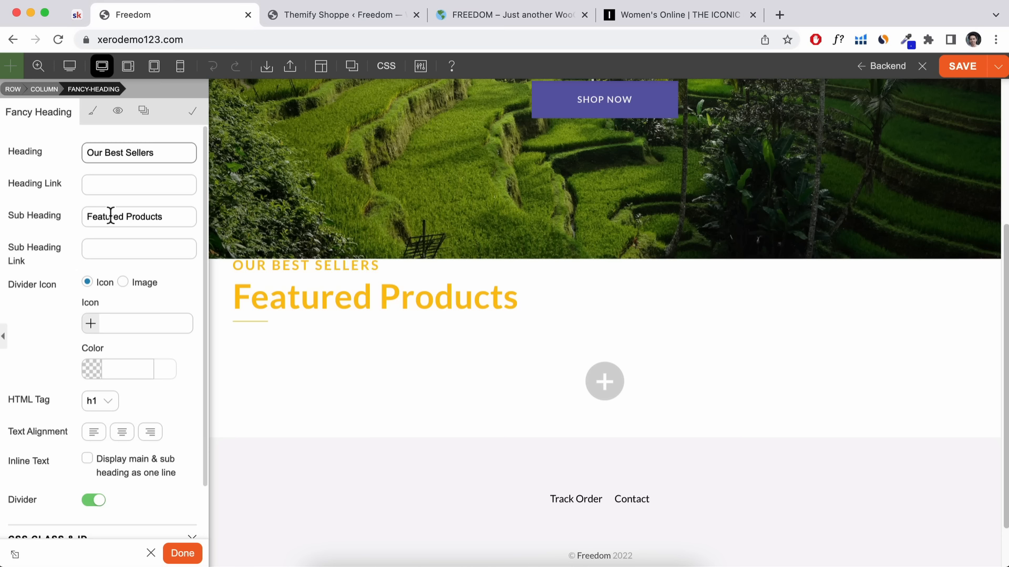
left_click(121, 439)
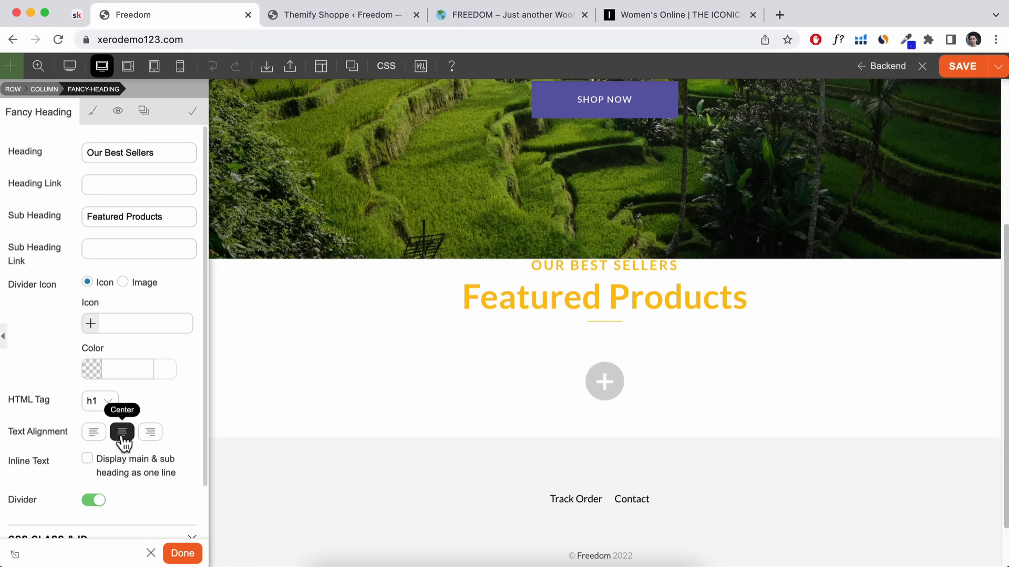
left_click(94, 113)
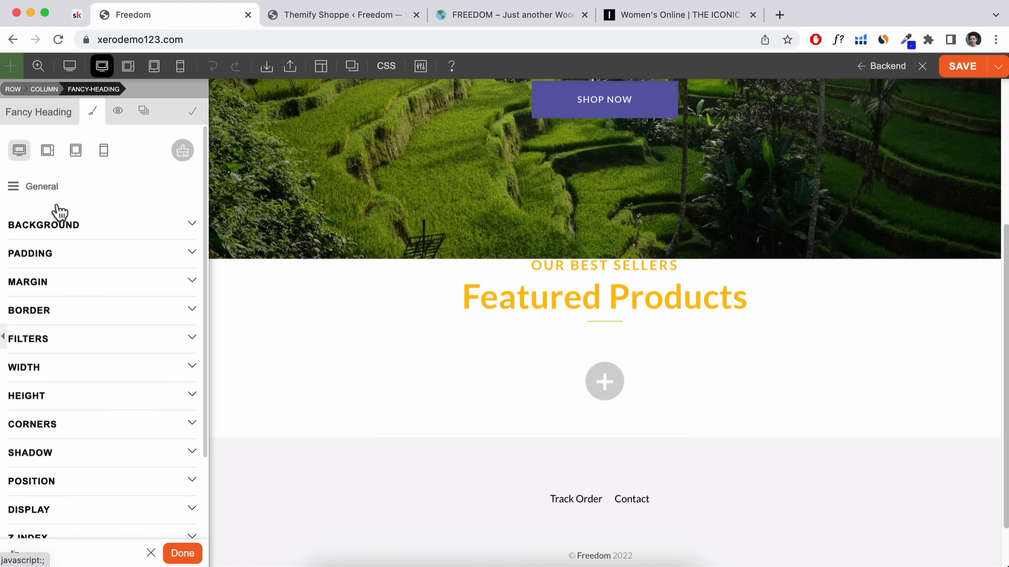
Set the OUR BEST SELLERS heading font colour to black.
left_click(37, 189)
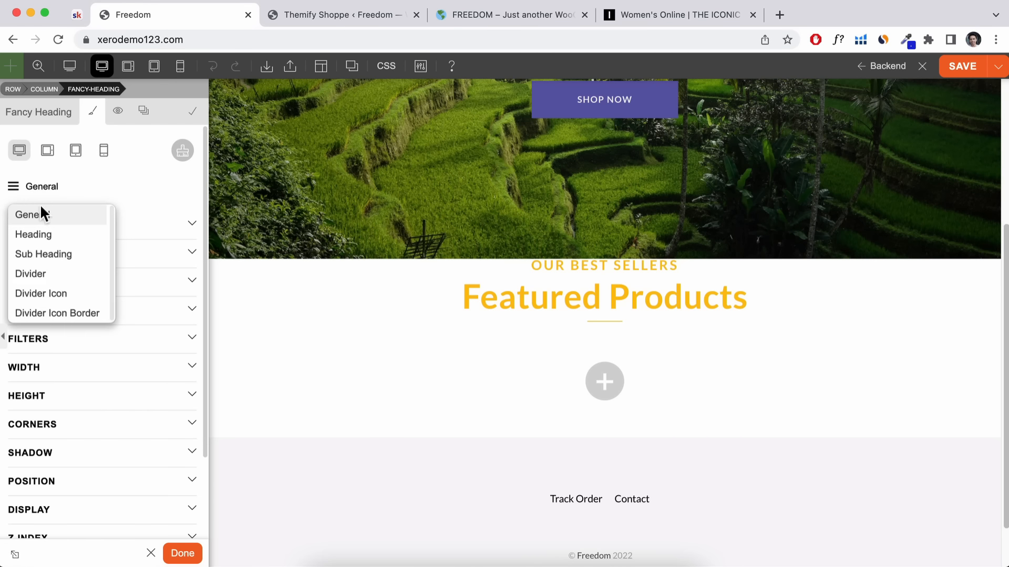
left_click(42, 236)
left_click(41, 227)
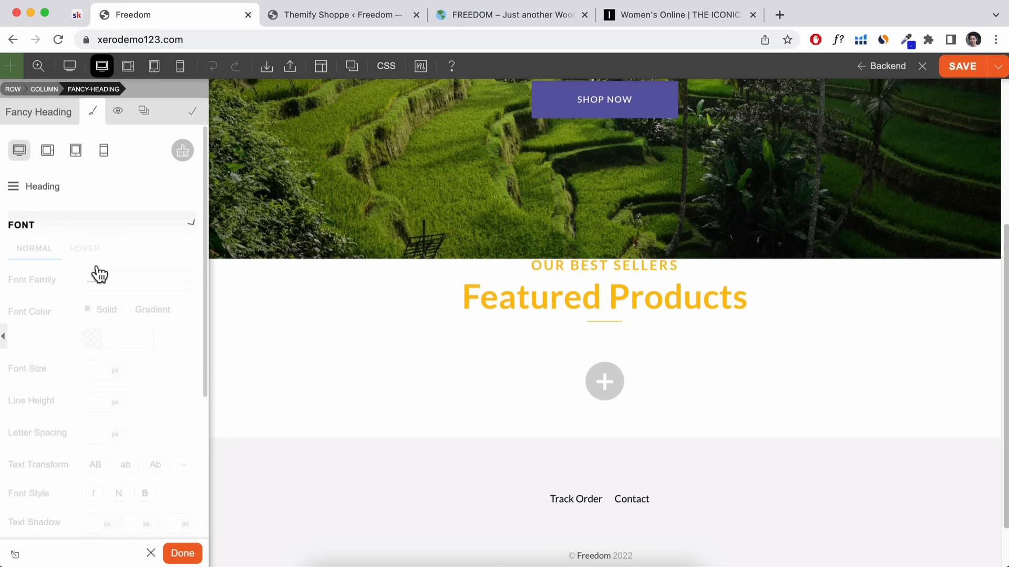
left_click(92, 338)
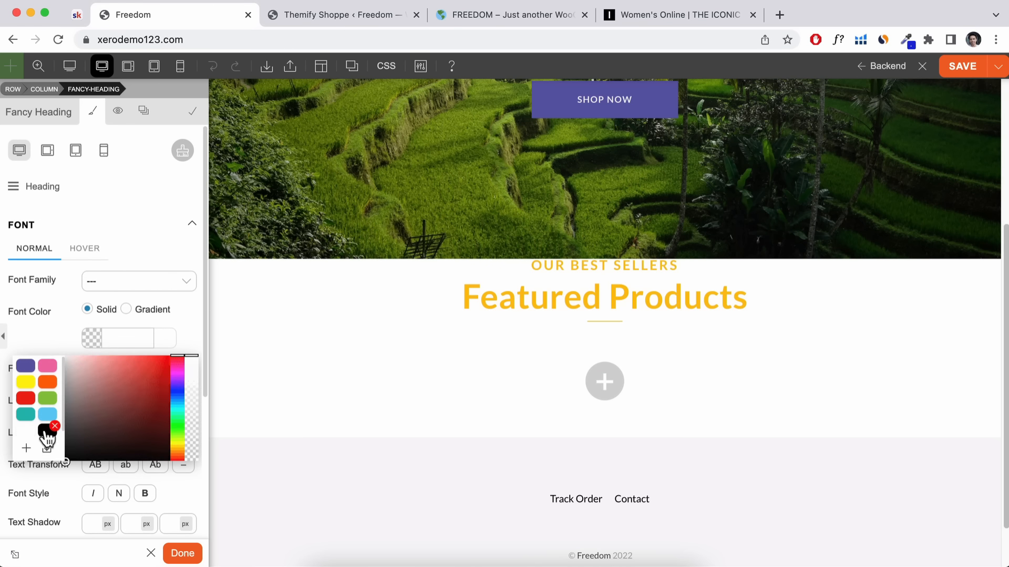
left_click(47, 432)
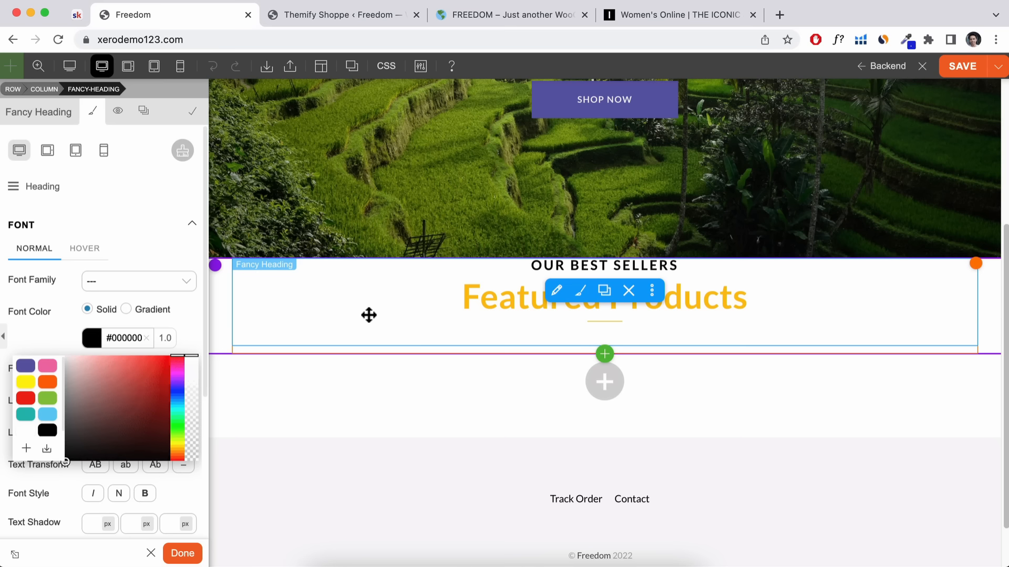
Make the Featured Products sub heading black and give the row about 51px top padding.
left_click(41, 195)
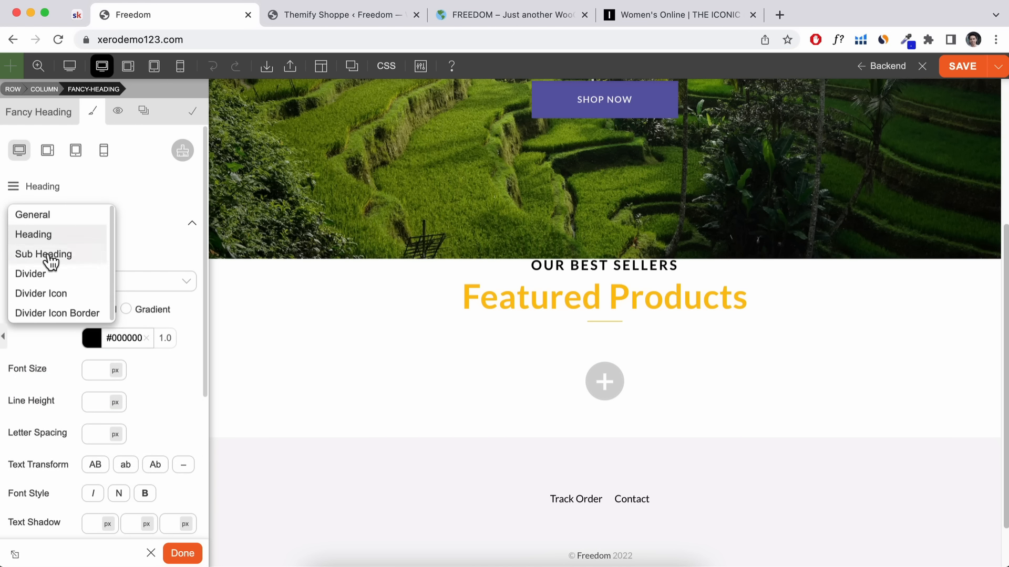
left_click(23, 256)
left_click(71, 226)
left_click(93, 338)
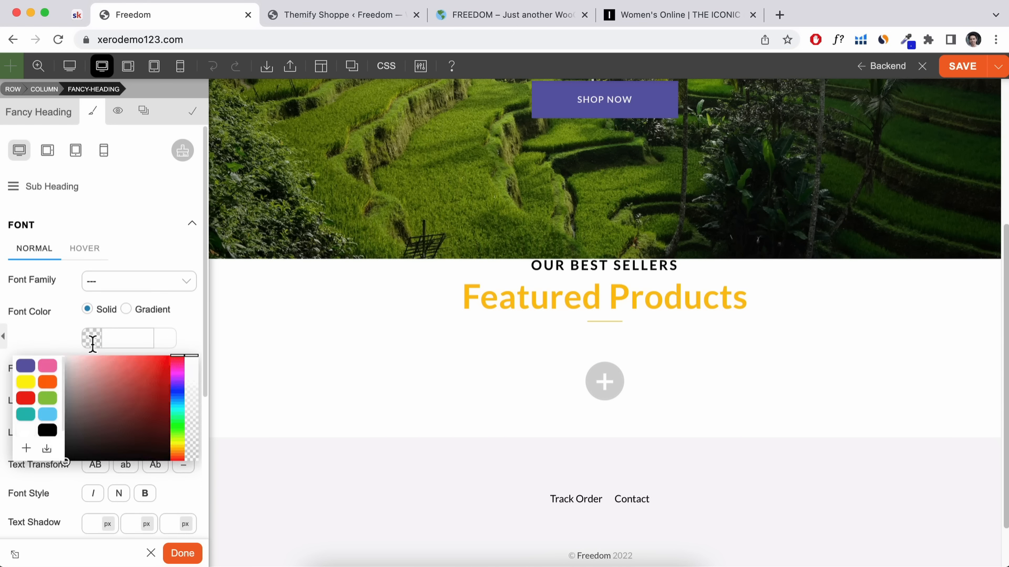
left_click(48, 430)
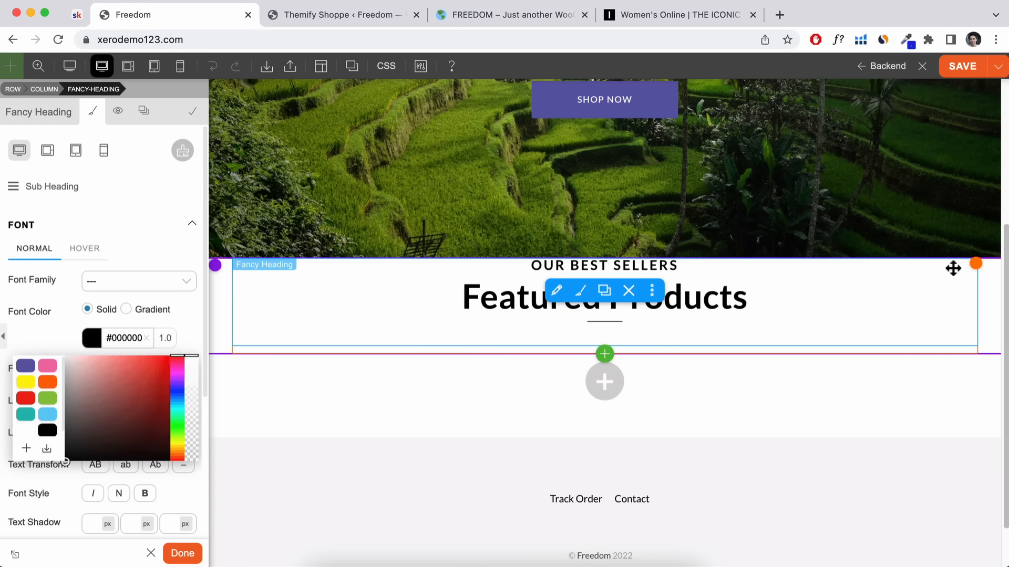
left_click_drag(984, 265, 979, 300)
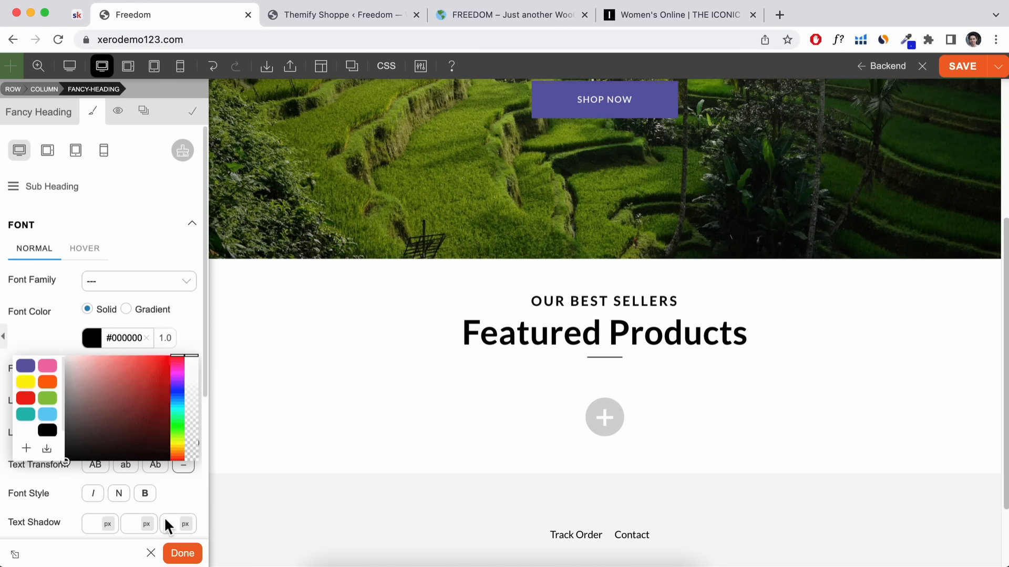
left_click(182, 554)
Add a Woo Products module under the Featured Products heading, showing six products in three columns.
scroll(152, 410, "down", 3)
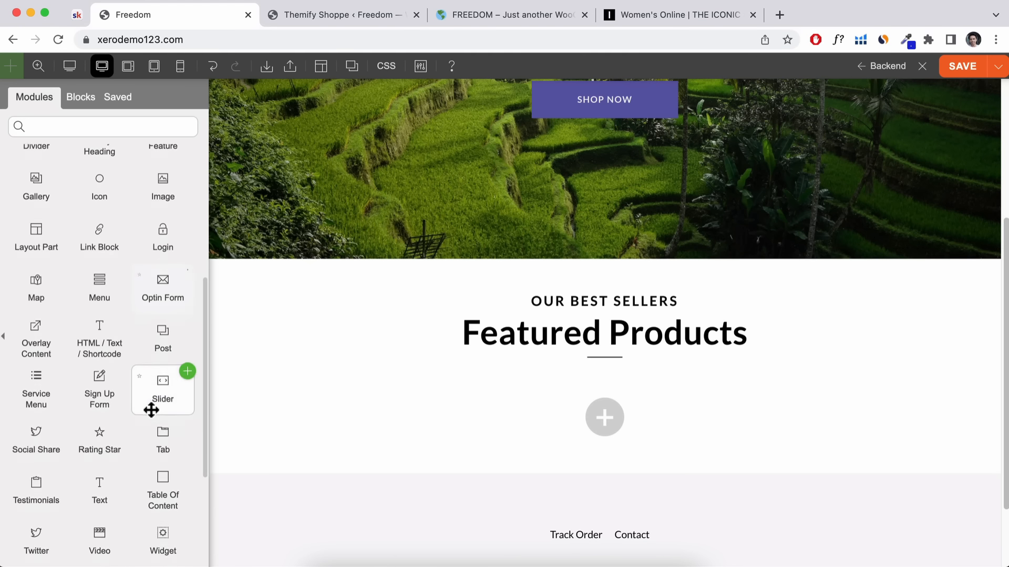
scroll(151, 410, "down", 4)
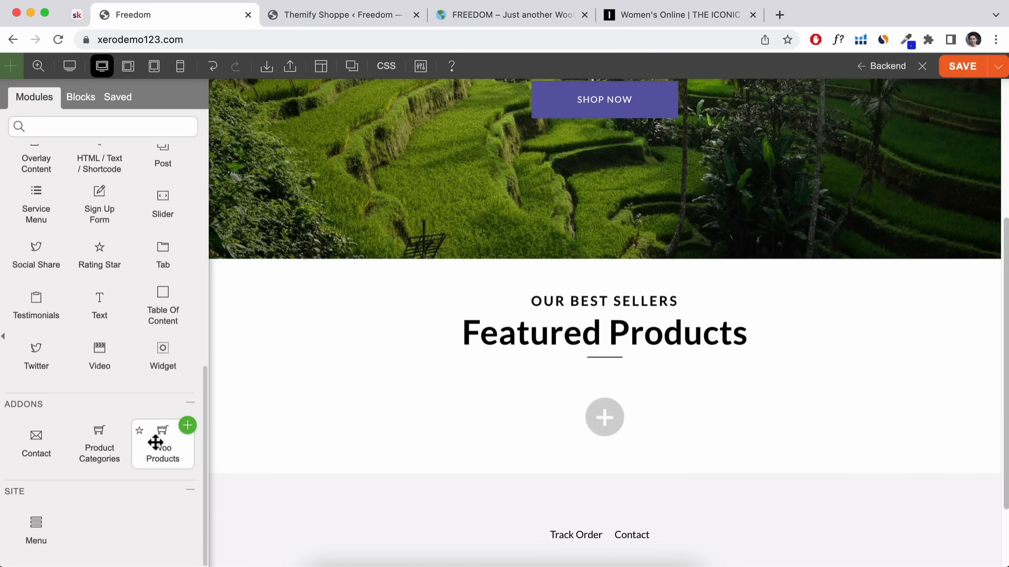
left_click_drag(155, 443, 662, 361)
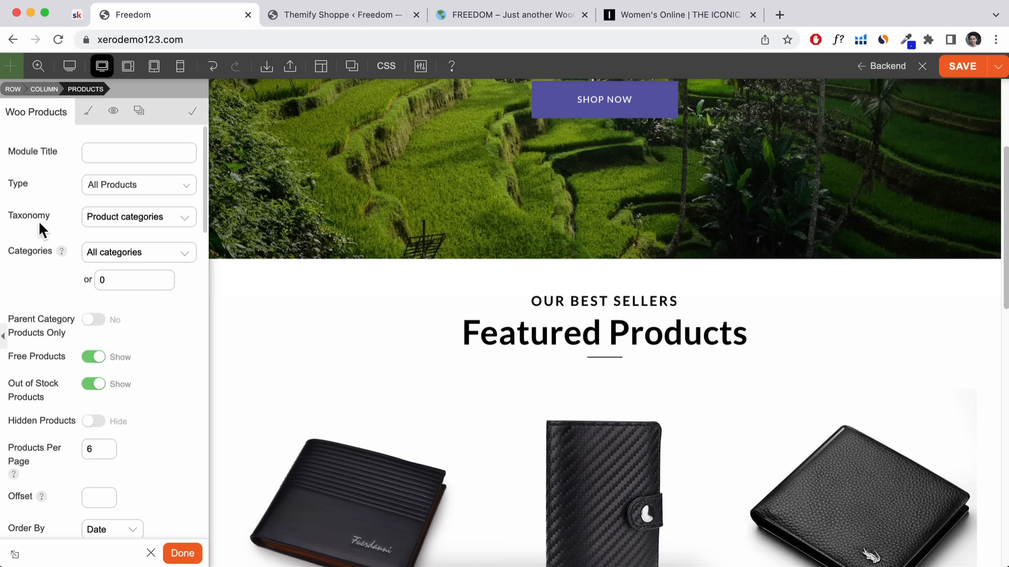
scroll(518, 327, "down", 6)
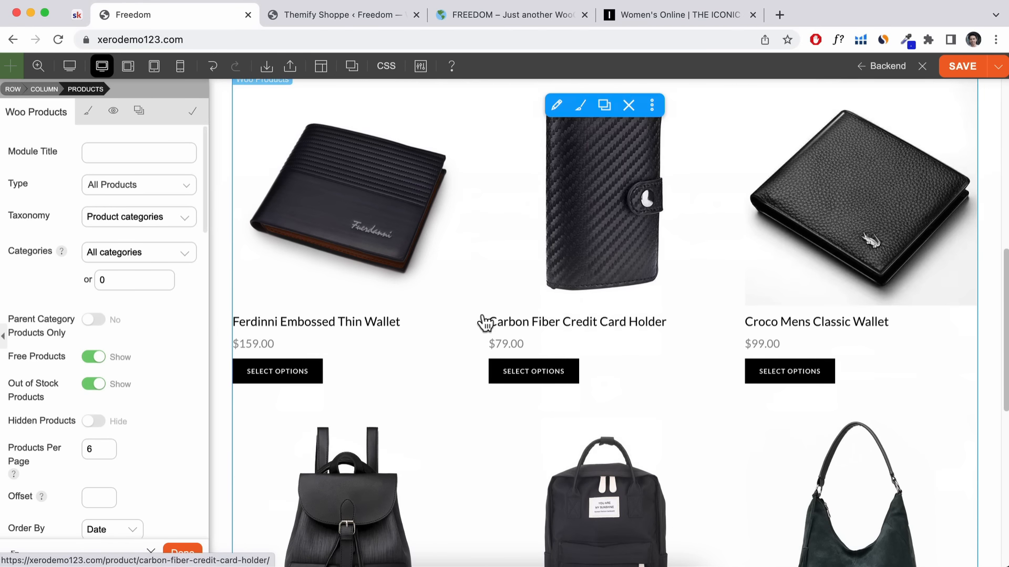
scroll(632, 389, "down", 6)
scroll(631, 391, "down", 3)
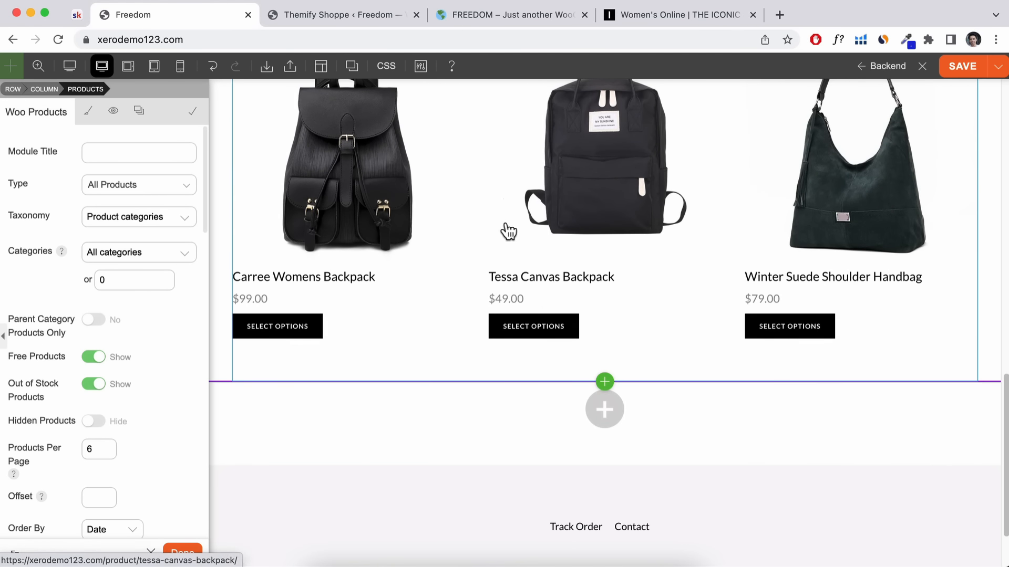
scroll(510, 229, "up", 5)
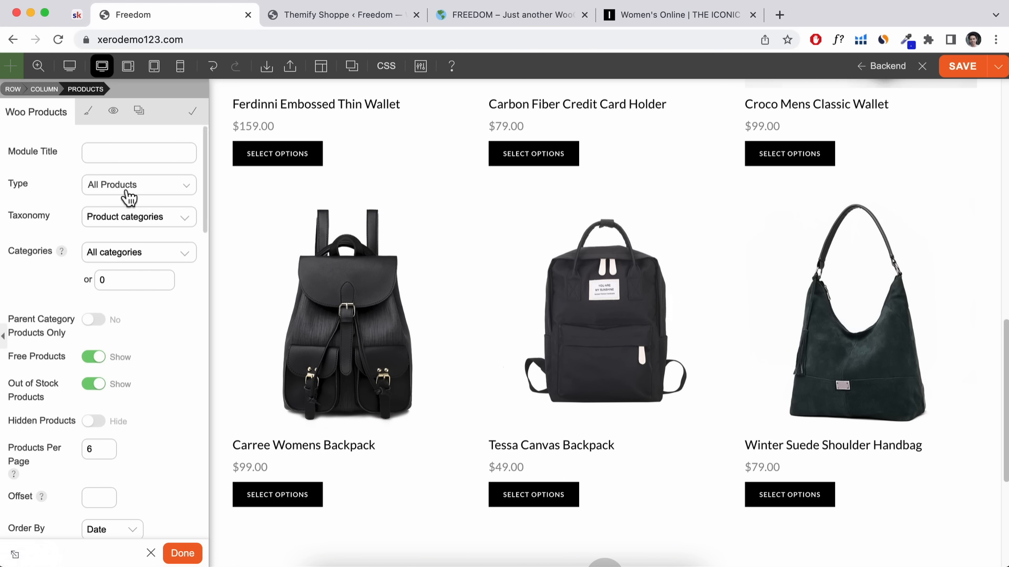
Review the Woo Products type, category and layout options without changing them.
left_click(119, 195)
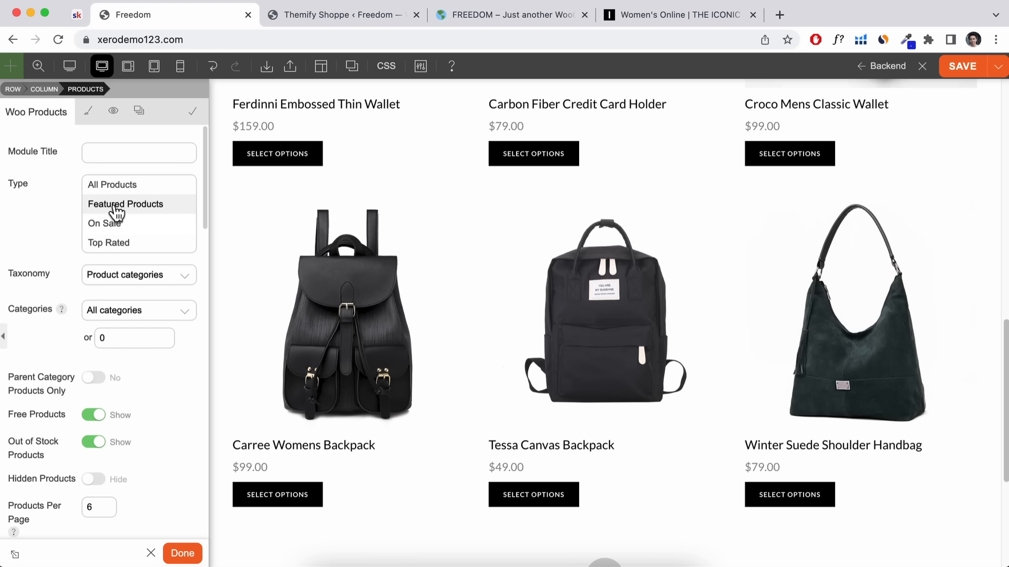
left_click(38, 216)
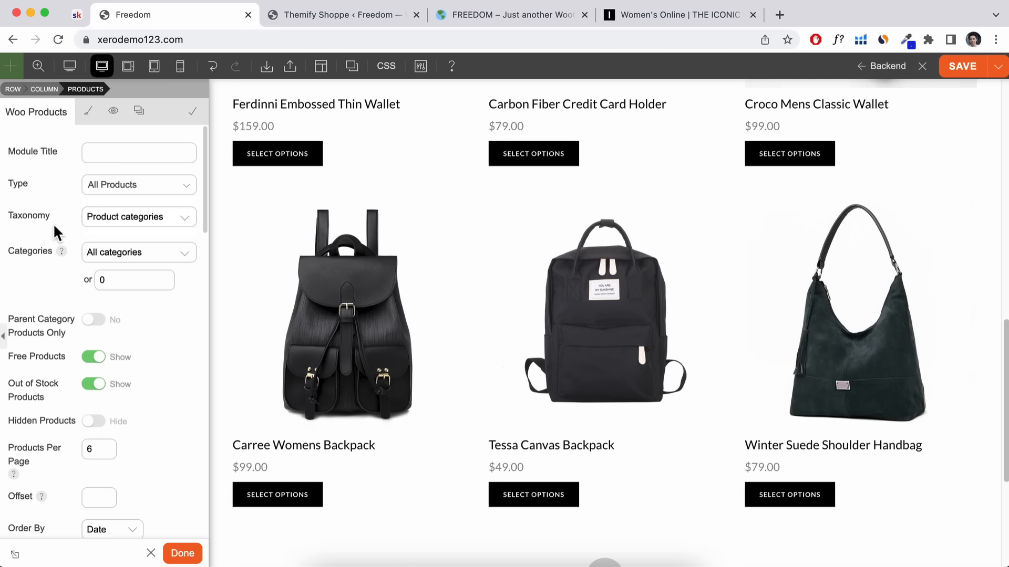
left_click(112, 252)
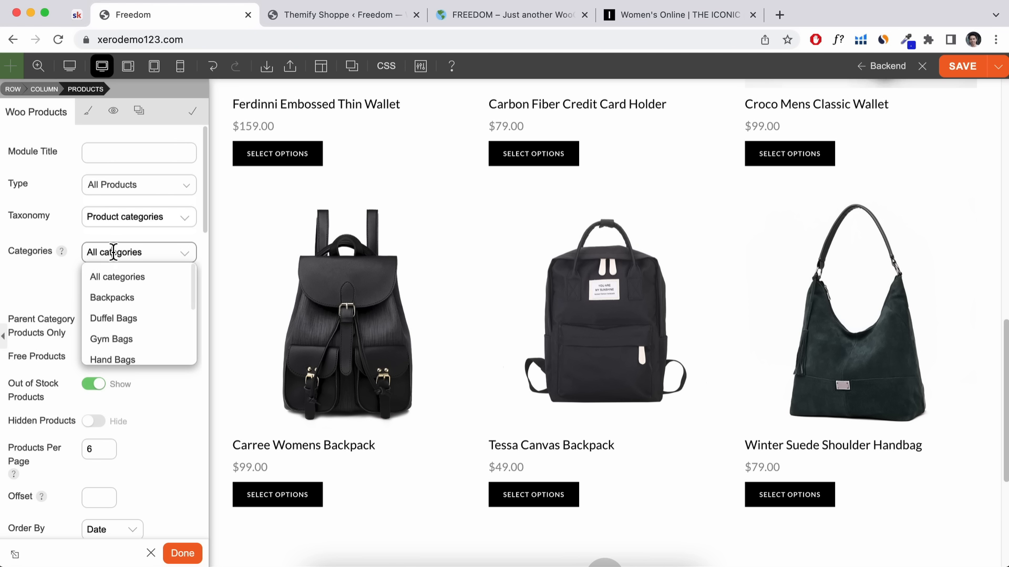
left_click(31, 284)
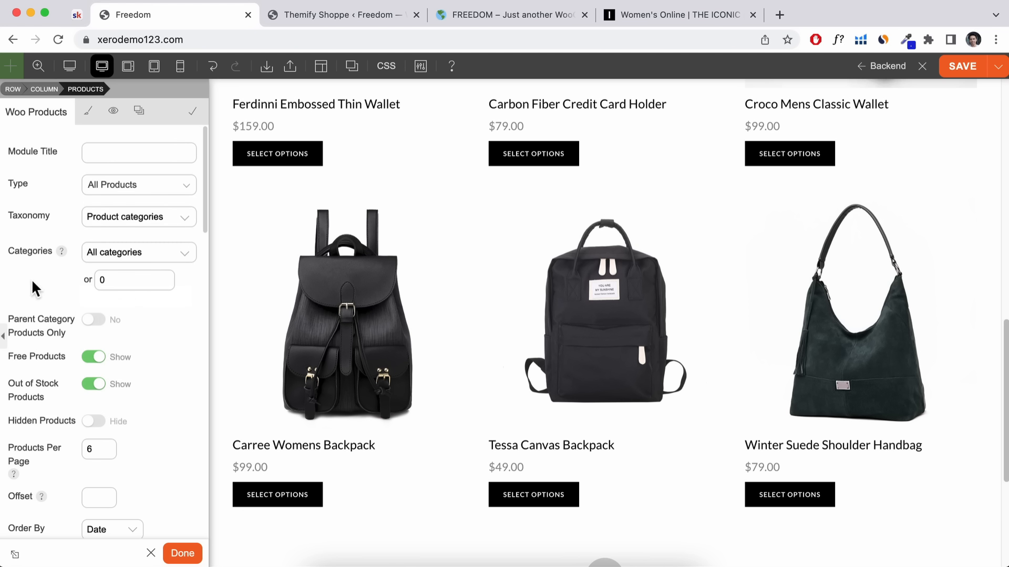
scroll(162, 297, "down", 3)
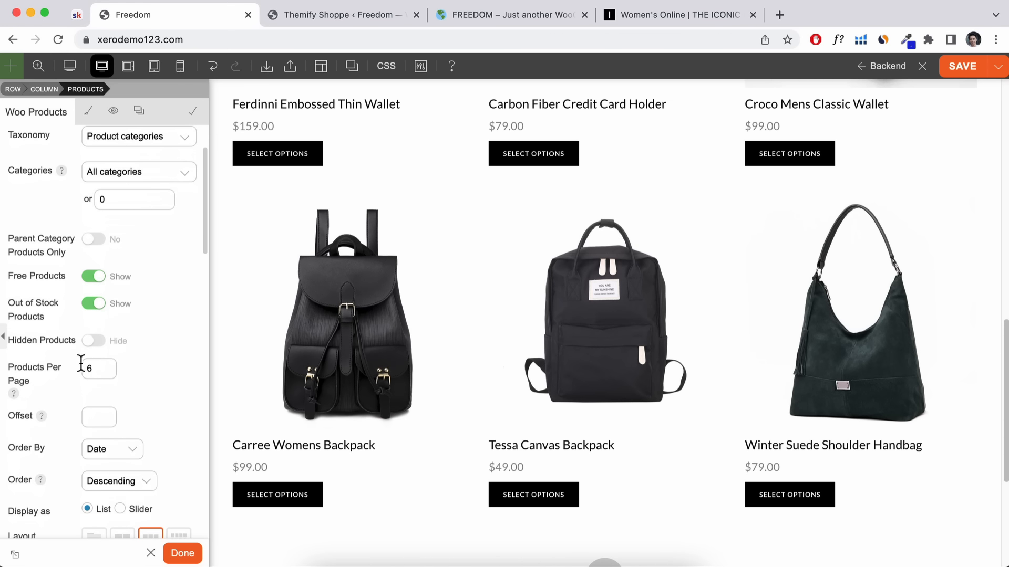
scroll(77, 365, "down", 1)
scroll(83, 344, "down", 4)
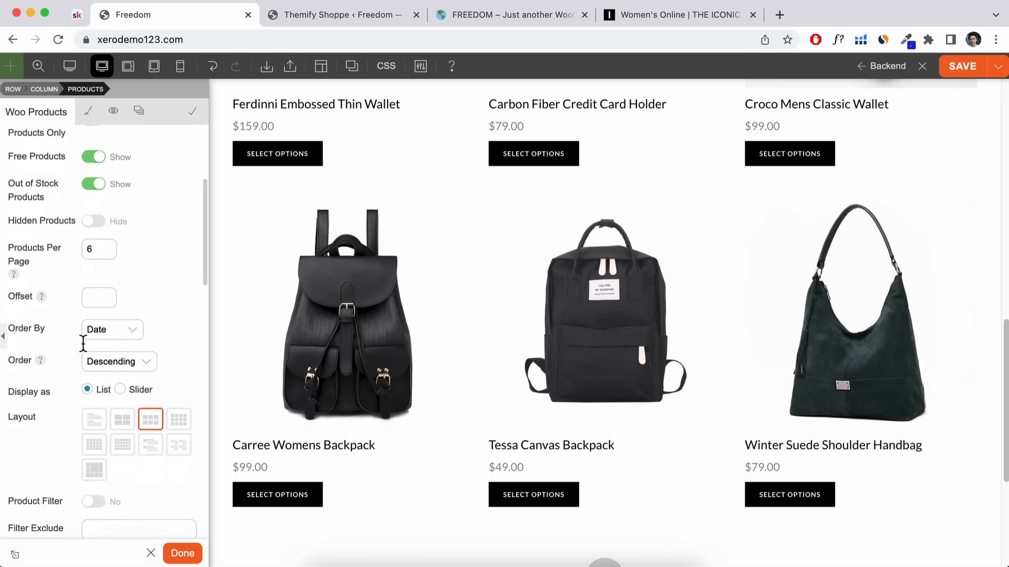
scroll(53, 373, "down", 7)
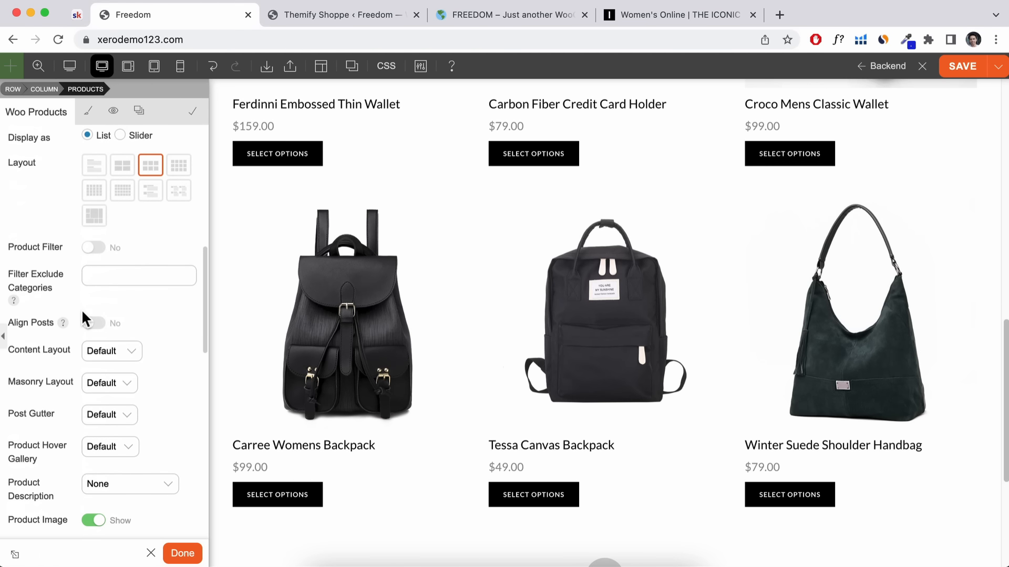
scroll(74, 324, "down", 4)
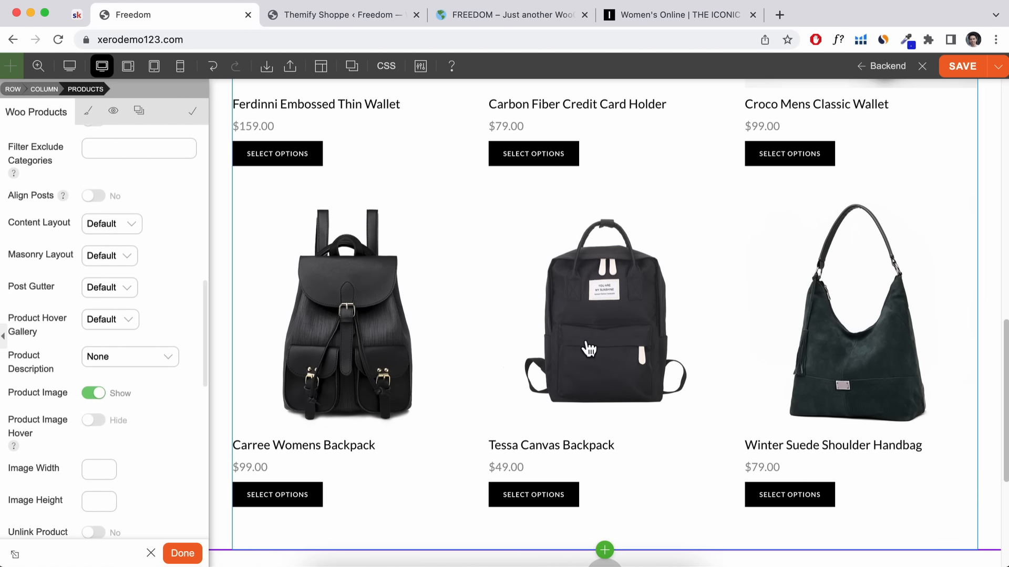
scroll(583, 354, "down", 5)
scroll(583, 354, "up", 10)
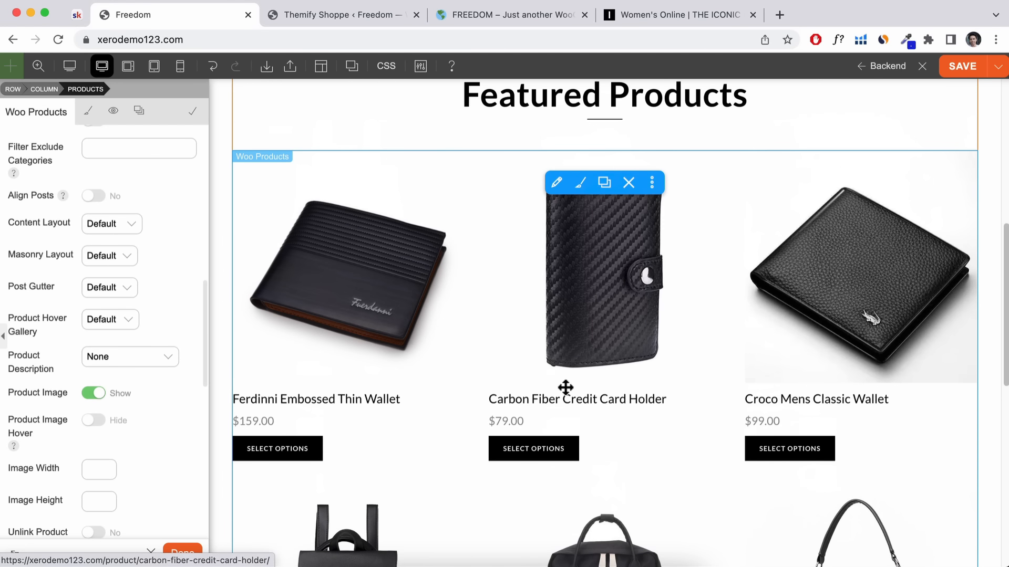
scroll(134, 233, "up", 10)
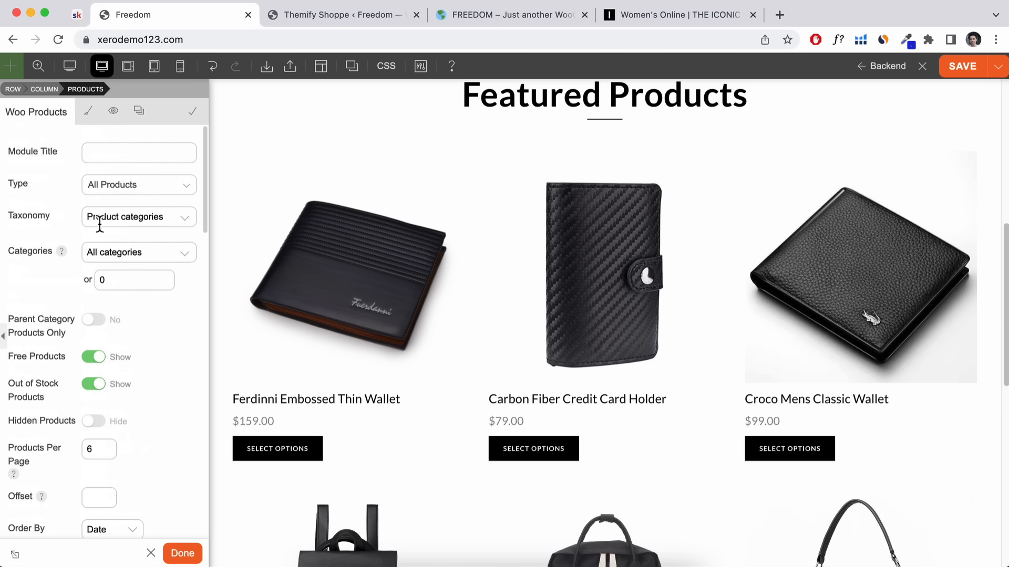
Set the Woo Products type to Featured Products.
left_click(177, 213)
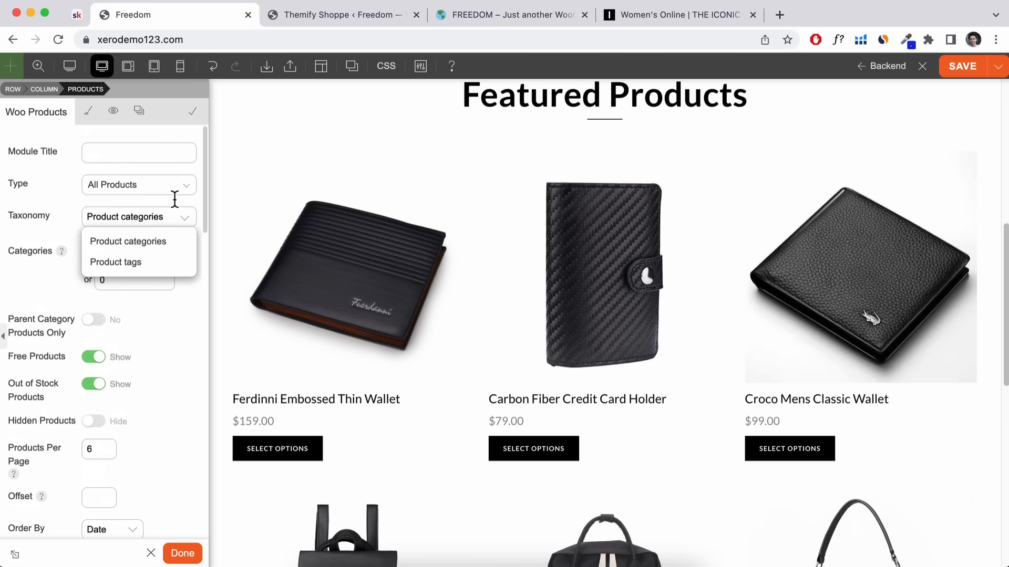
left_click(175, 190)
left_click(160, 203)
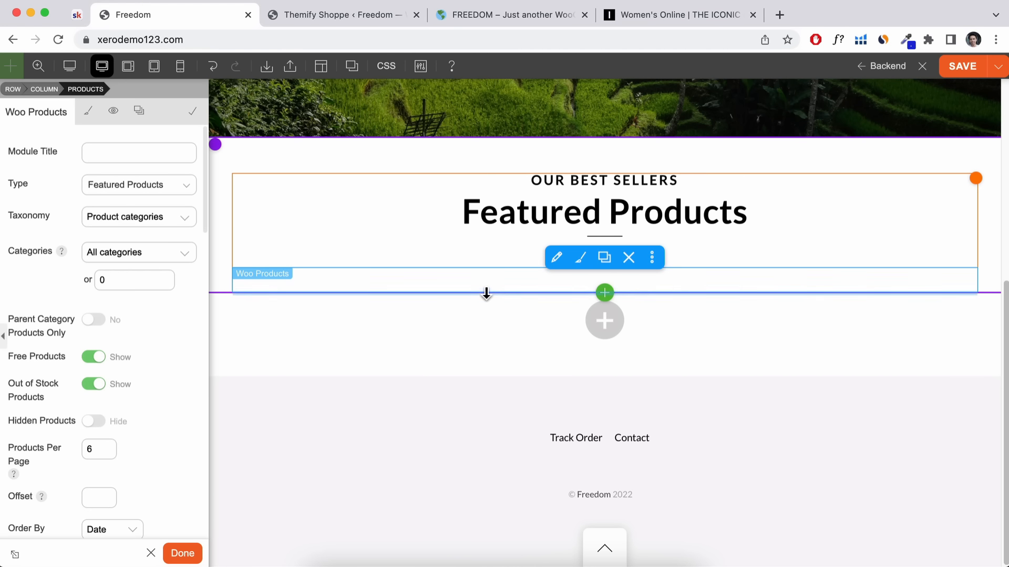
Save the home page edits and exit Themify Builder to the live page.
left_click(182, 554)
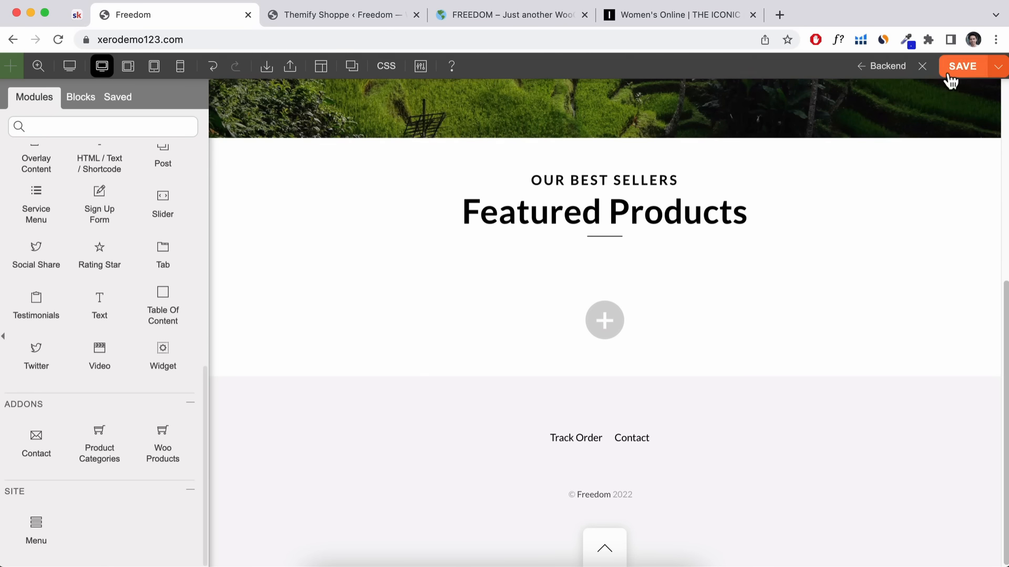
left_click(948, 80)
left_click(922, 66)
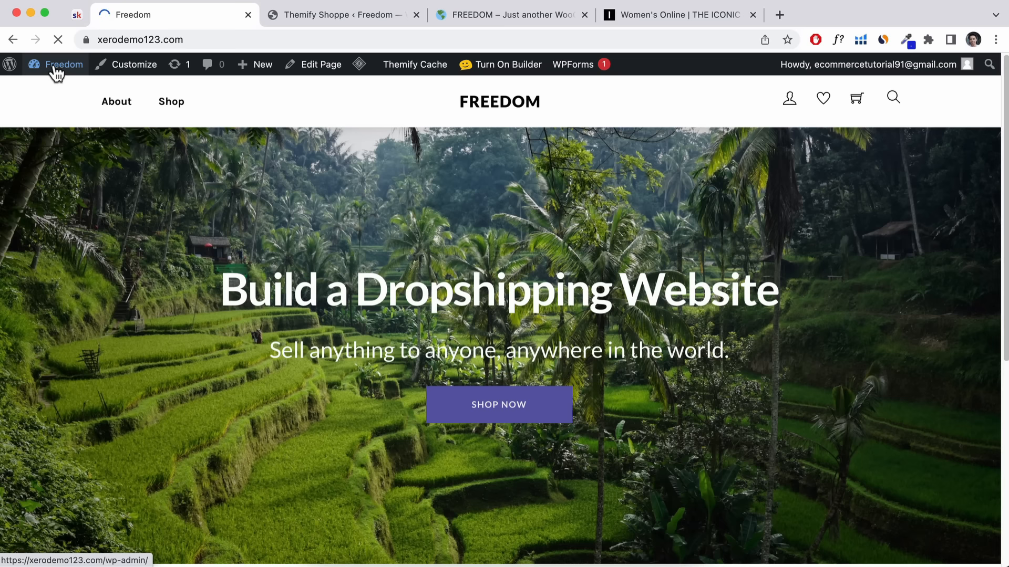
Star Carree Womens Backpack and Croco Mens Classic Wallet as featured in the All Products list.
mouse_move(80, 68)
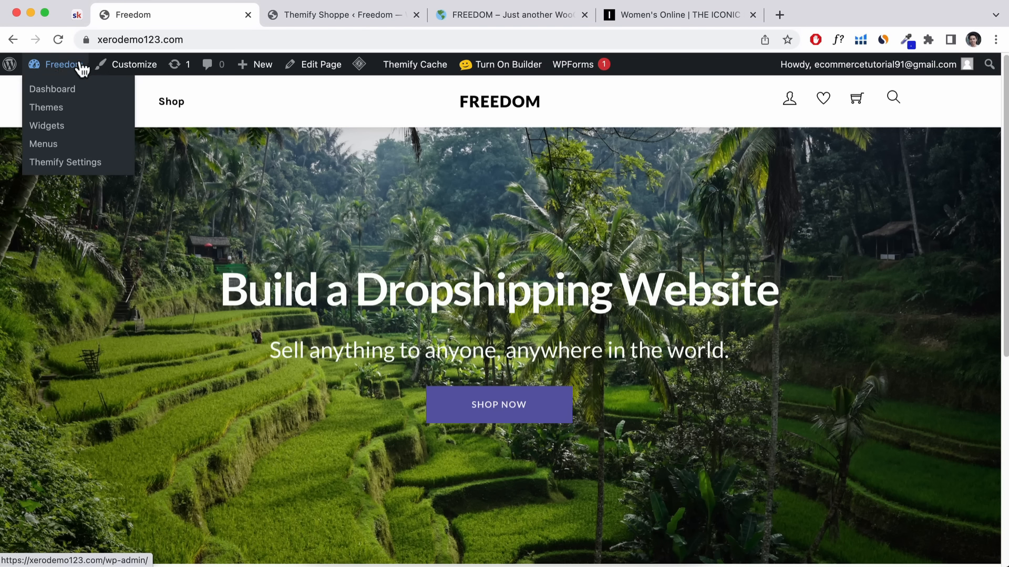
left_click(48, 92)
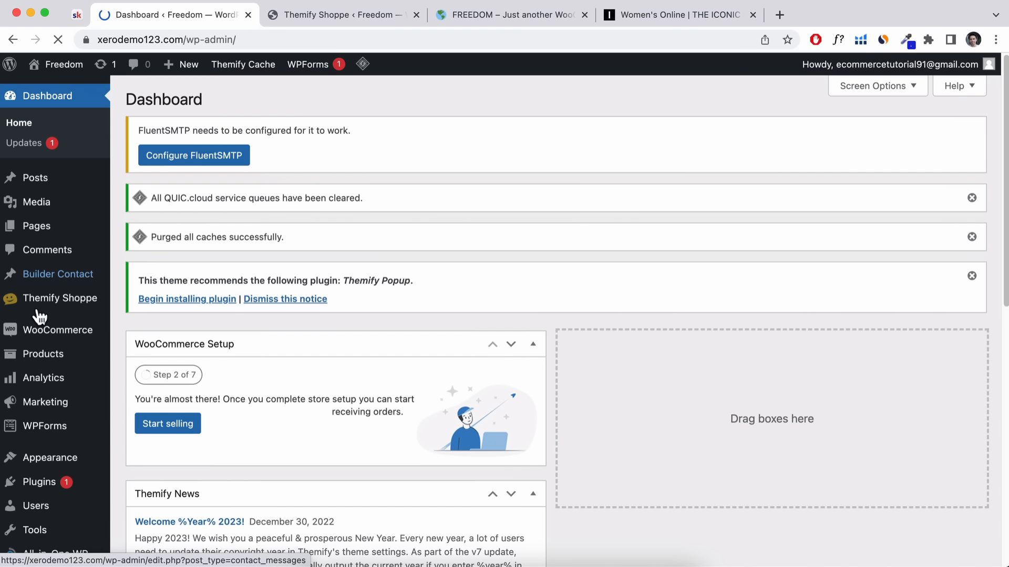
left_click(37, 360)
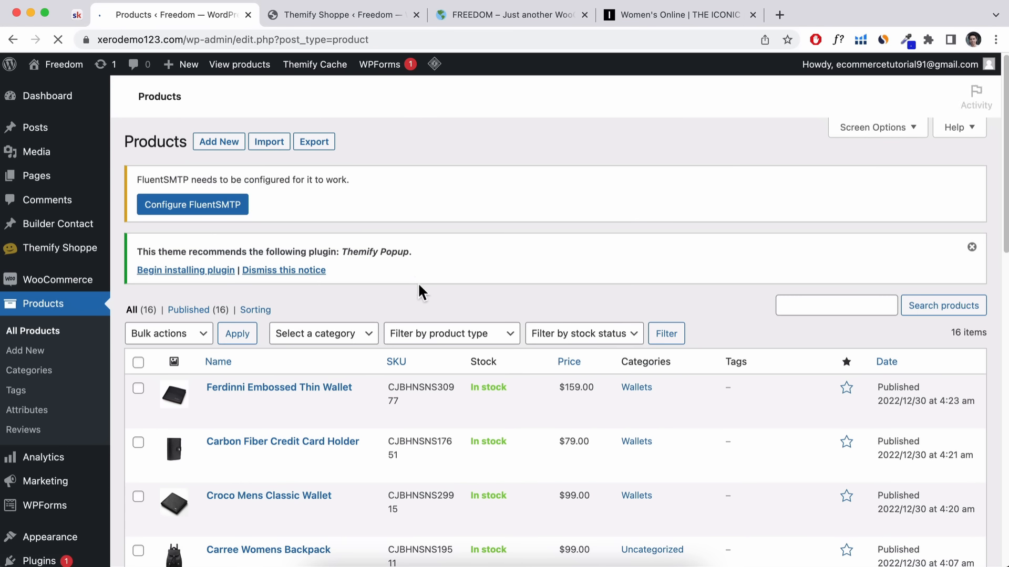
scroll(719, 408, "down", 2)
scroll(720, 408, "down", 3)
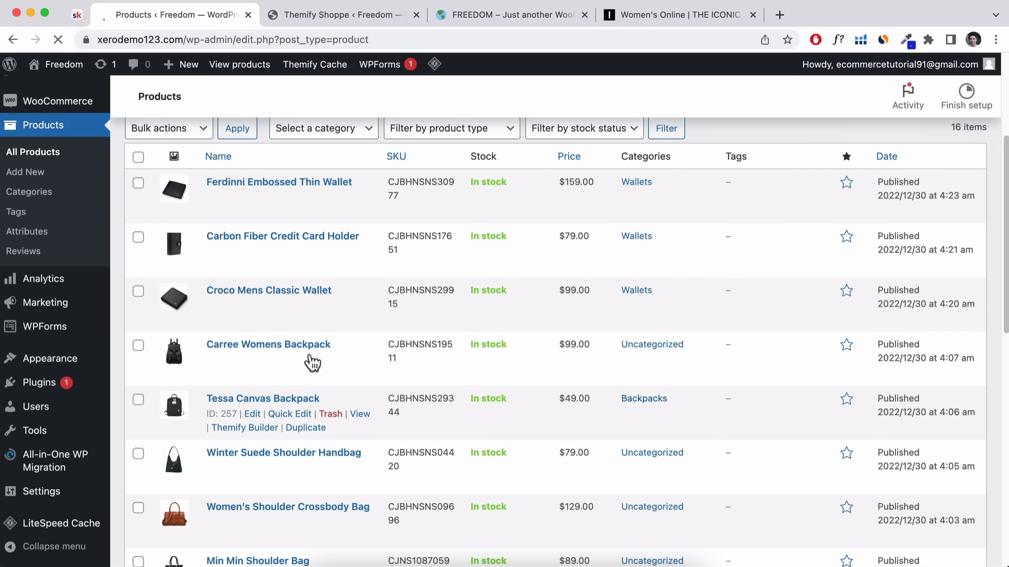
mouse_move(266, 354)
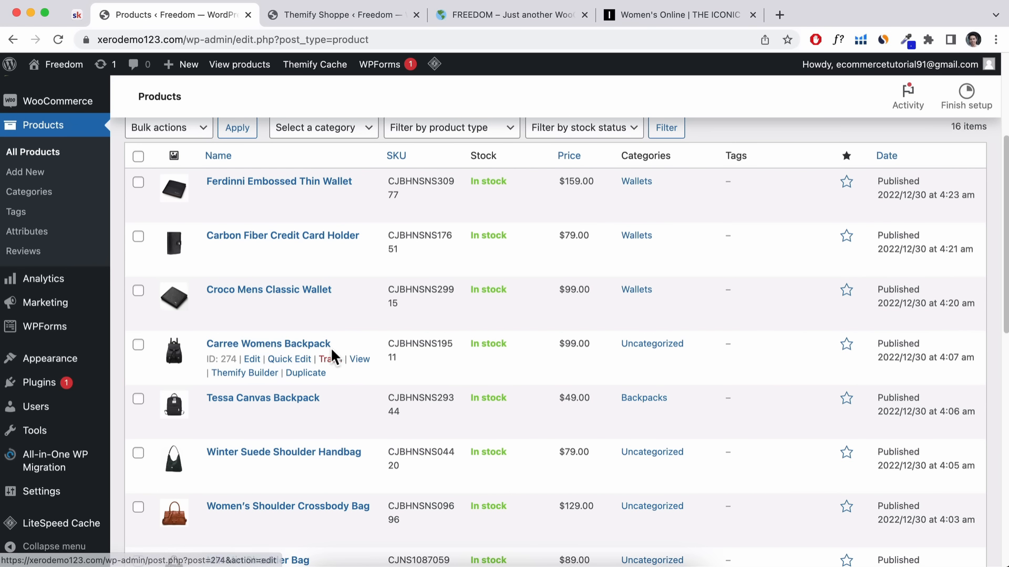
left_click(847, 348)
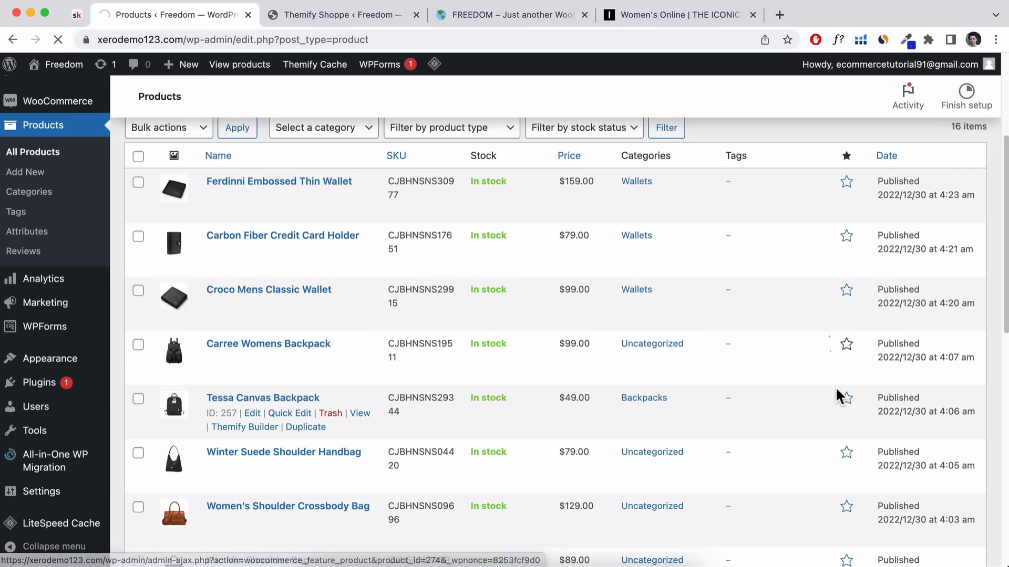
scroll(821, 393, "down", 3)
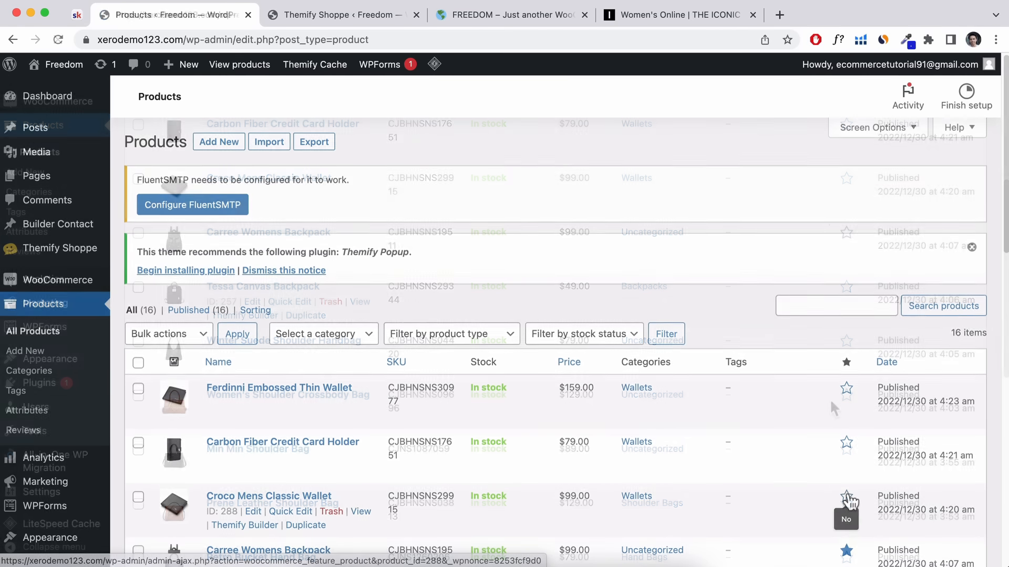
left_click(848, 497)
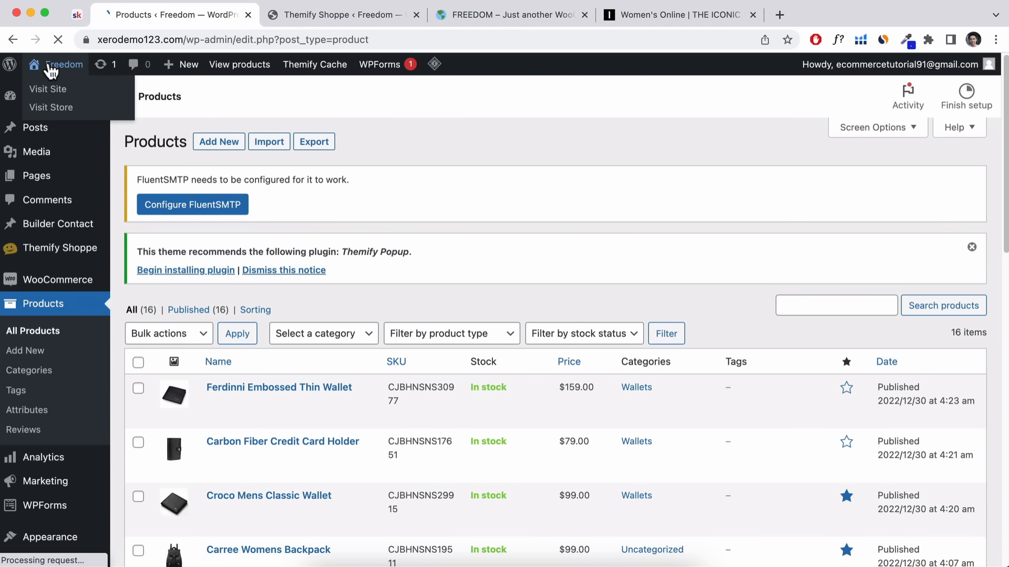
Visit the store's front page and turn on the page builder for the homepage.
left_click(51, 69)
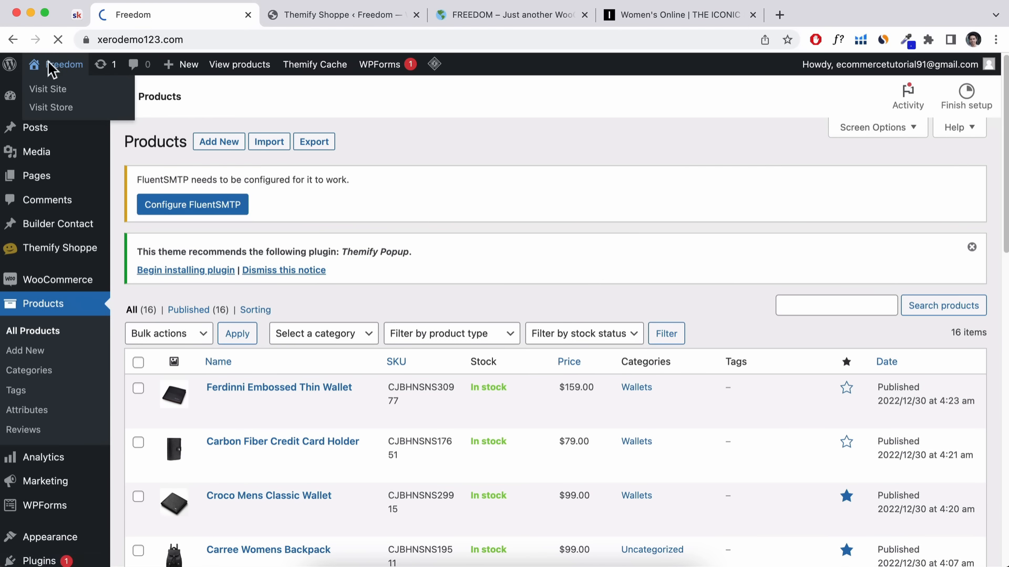
scroll(605, 218, "down", 5)
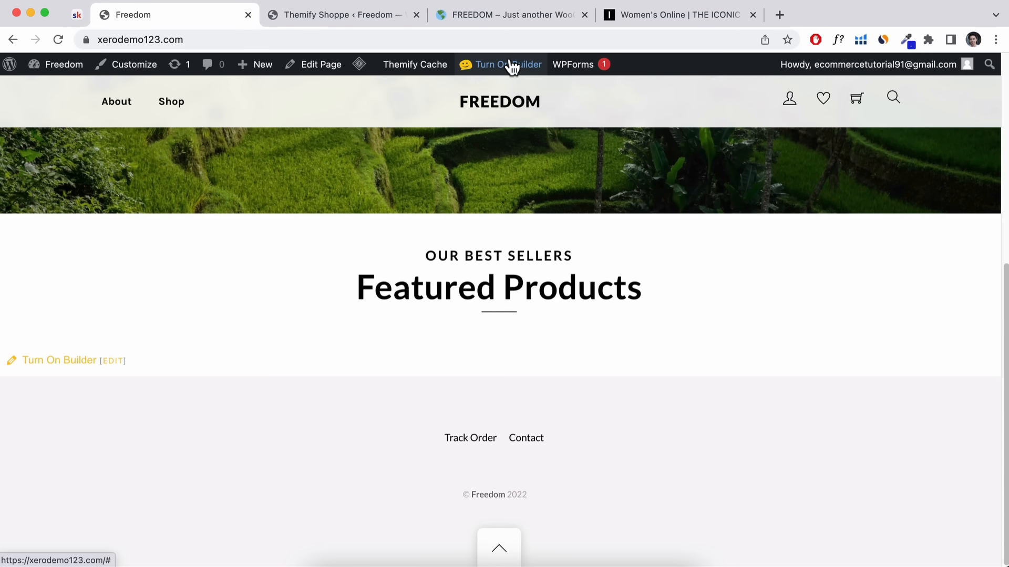
left_click(510, 64)
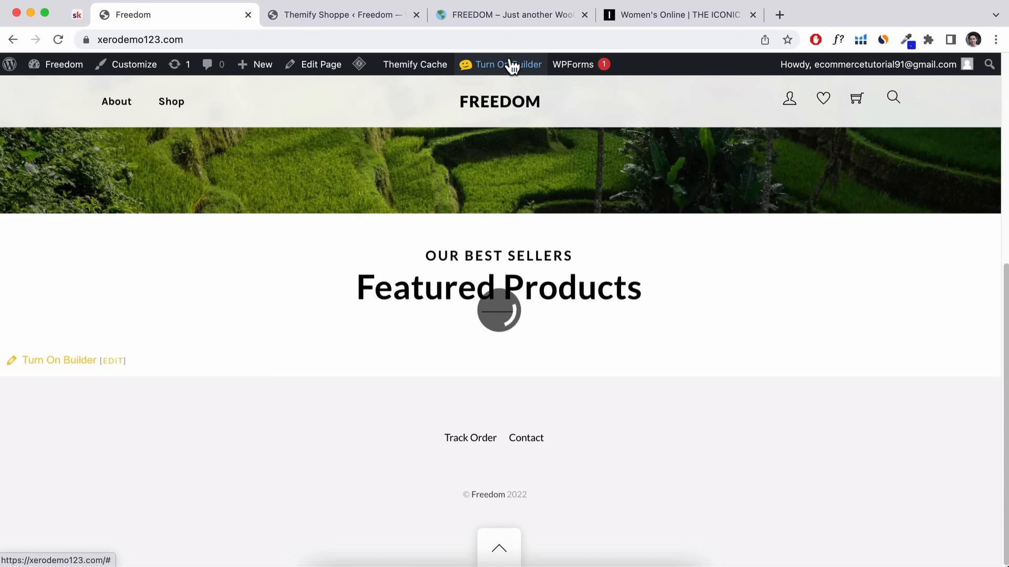
Check the Featured Products grid shows the wallet and backpack, then save the homepage.
scroll(615, 220, "down", 5)
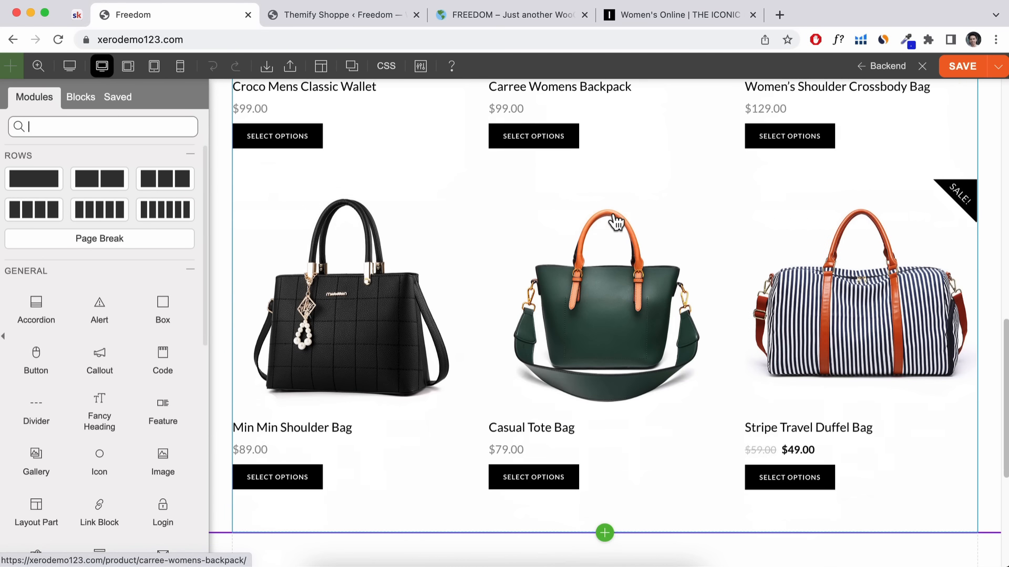
scroll(613, 223, "up", 10)
scroll(578, 221, "down", 5)
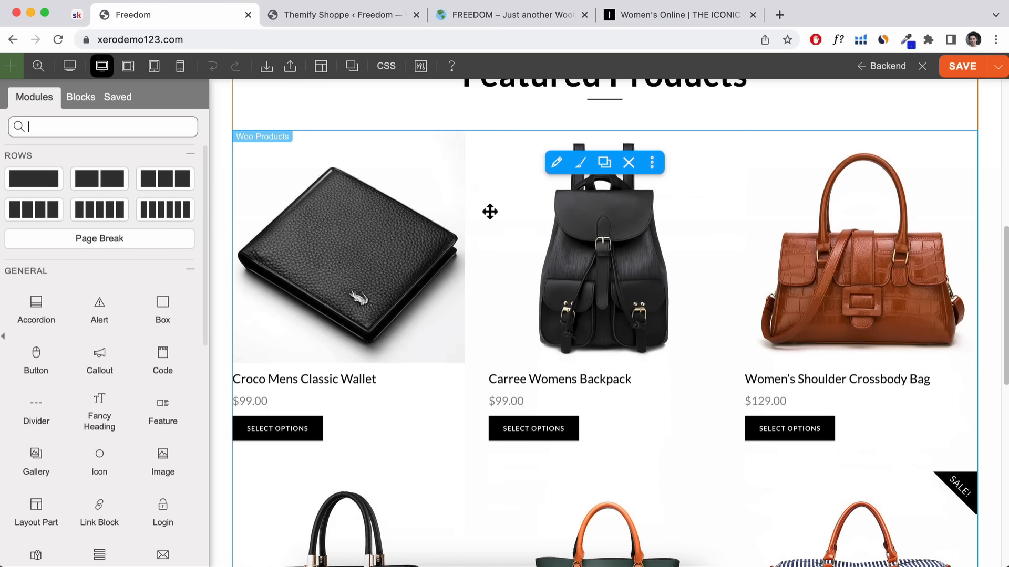
scroll(552, 259, "down", 5)
scroll(551, 256, "up", 8)
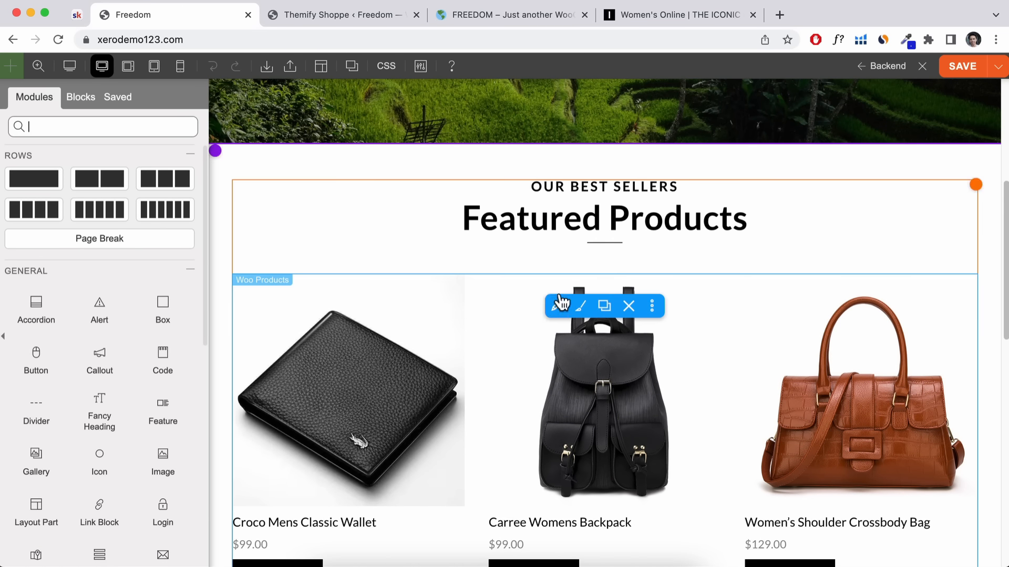
scroll(754, 312, "down", 6)
scroll(754, 312, "down", 6)
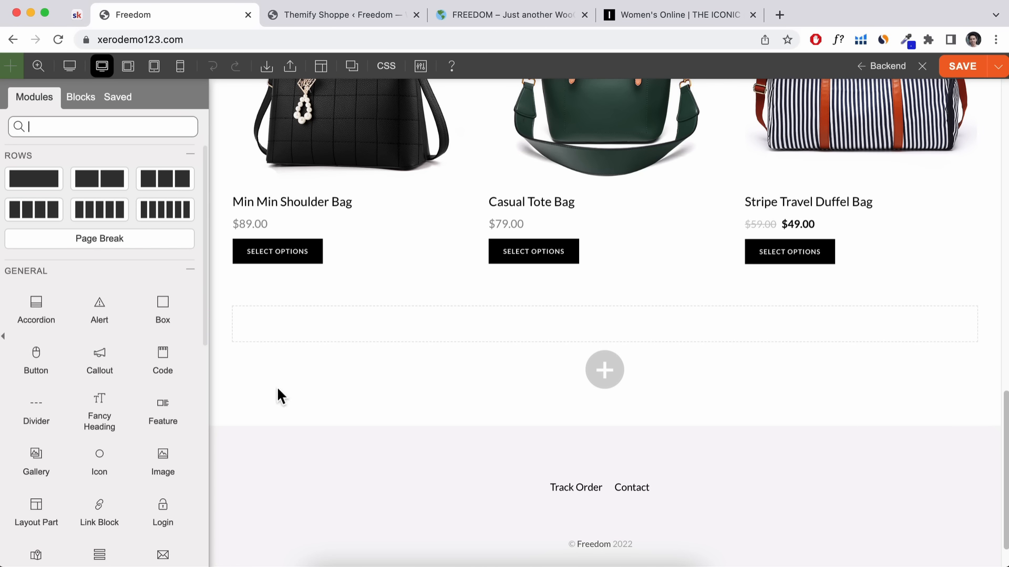
left_click(967, 66)
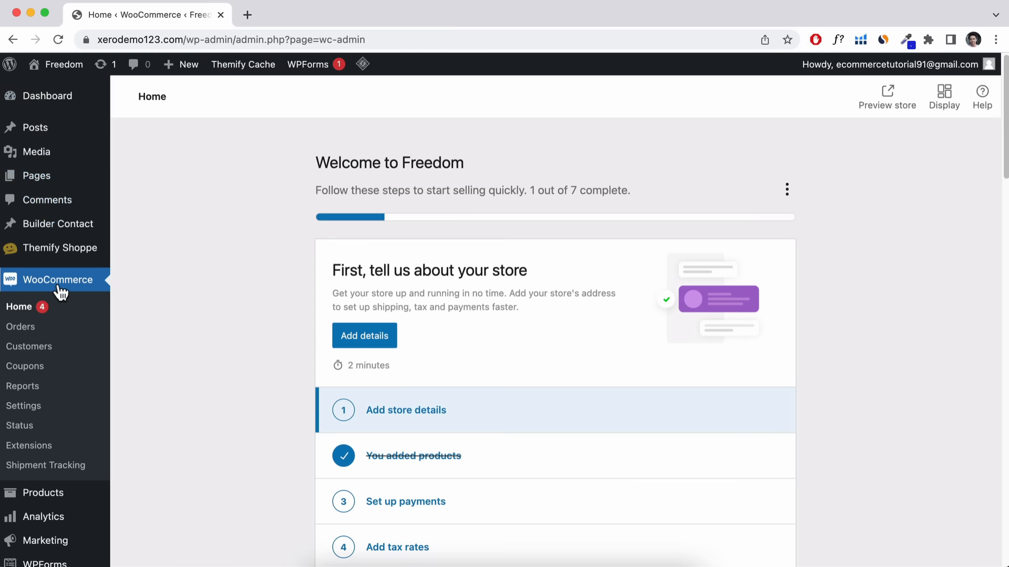
Open WooCommerce Settings and review the California store address and general selling options.
left_click(32, 415)
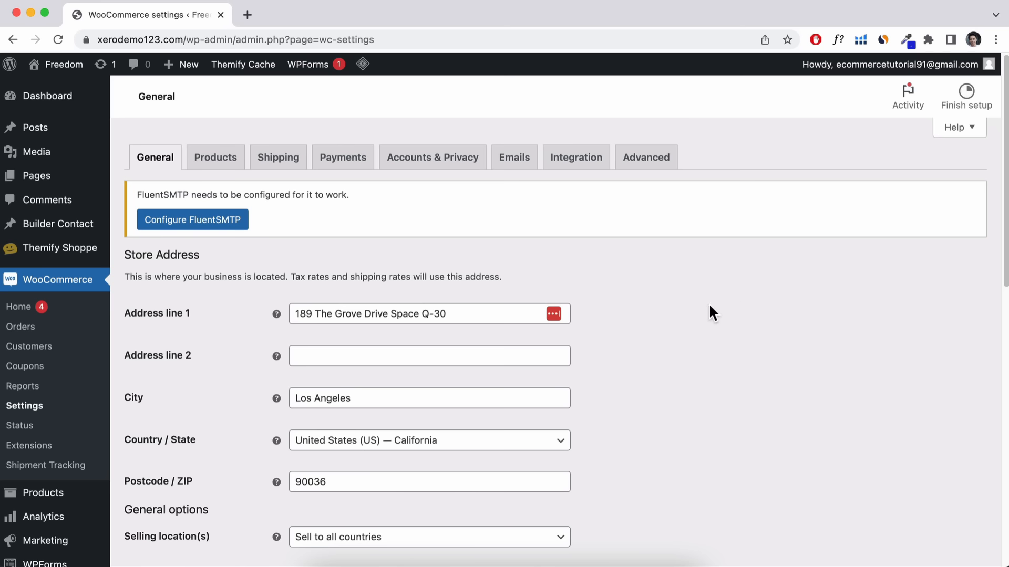
left_click_drag(449, 314, 287, 315)
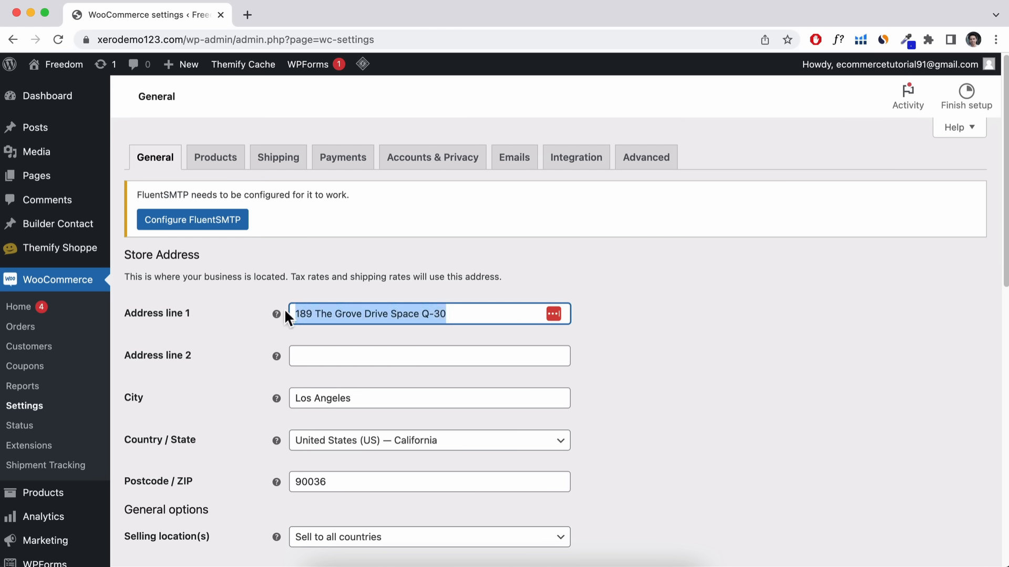
left_click_drag(357, 398, 277, 392)
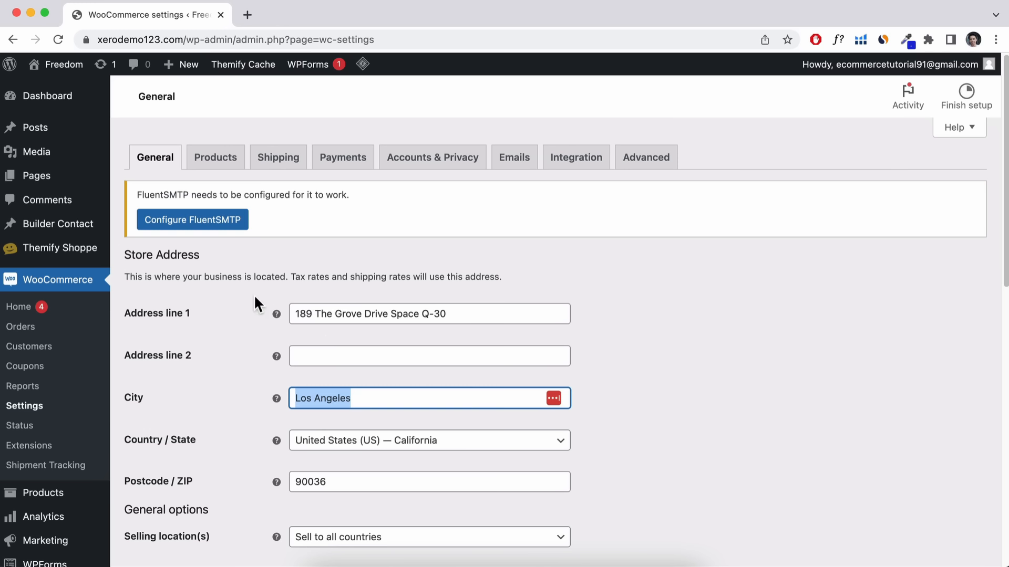
scroll(316, 300, "down", 1)
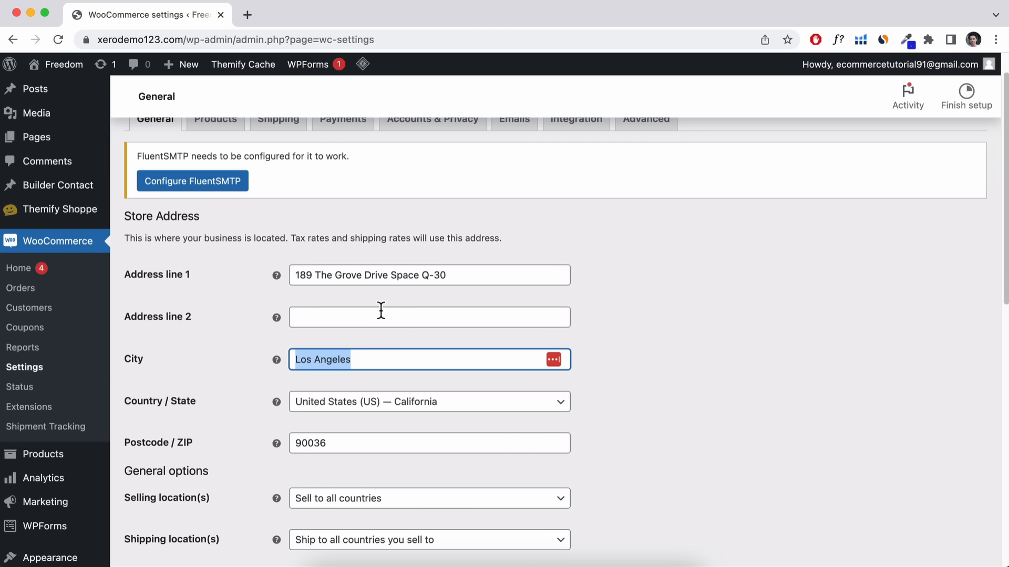
scroll(377, 317, "down", 2)
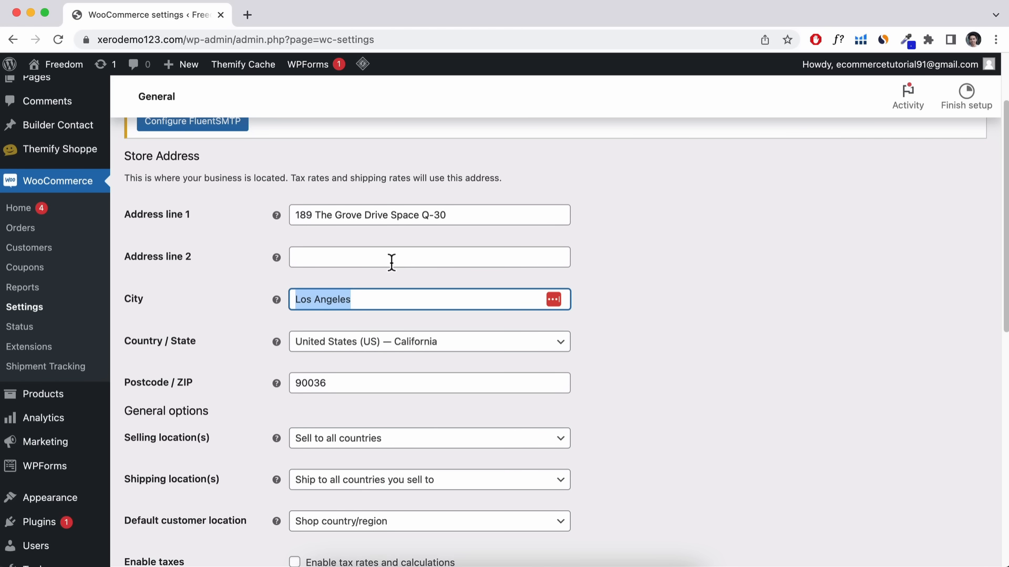
scroll(391, 263, "down", 3)
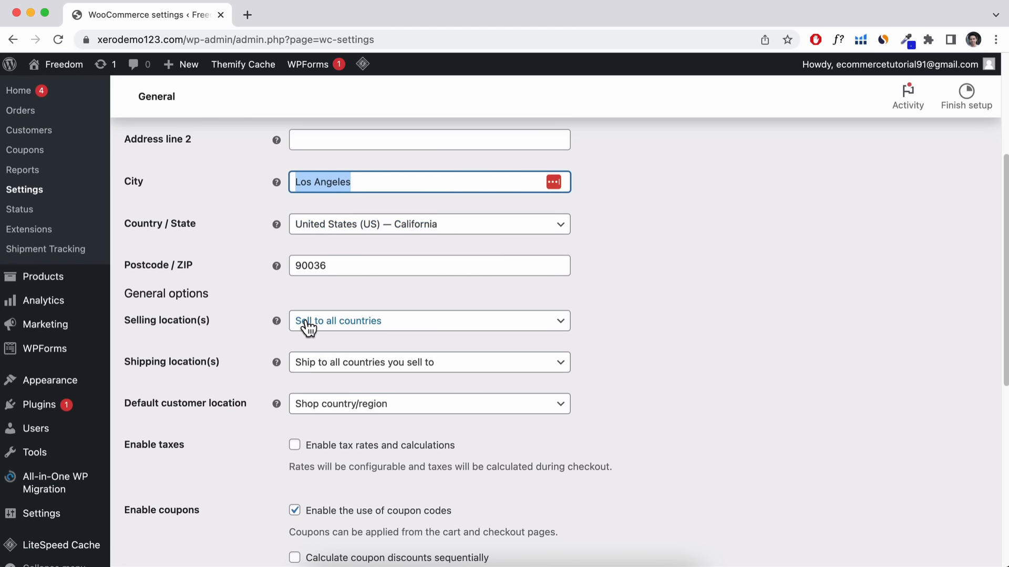
Limit selling locations to specific countries, with United States (US) as the only country.
left_click(366, 324)
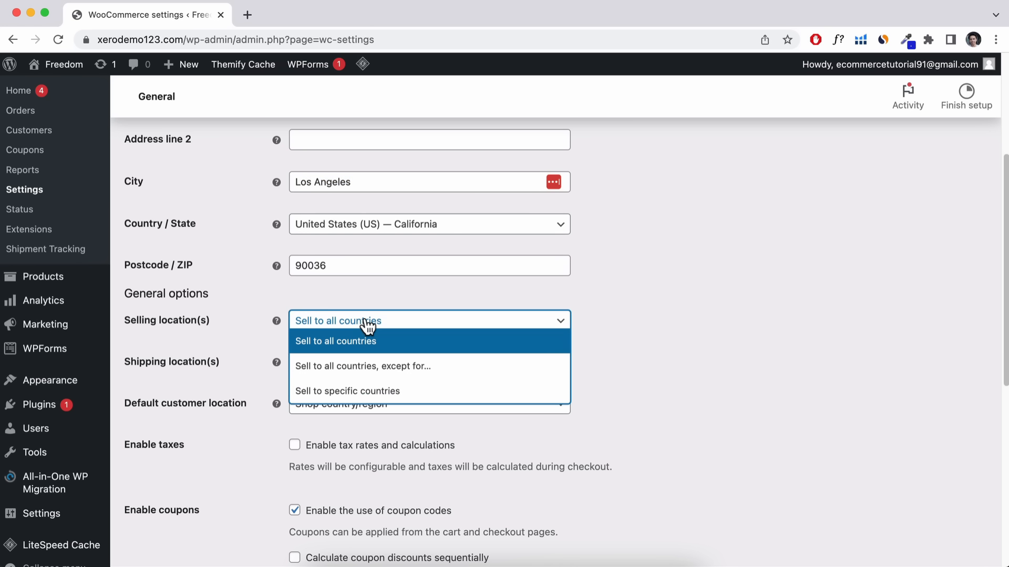
left_click(354, 390)
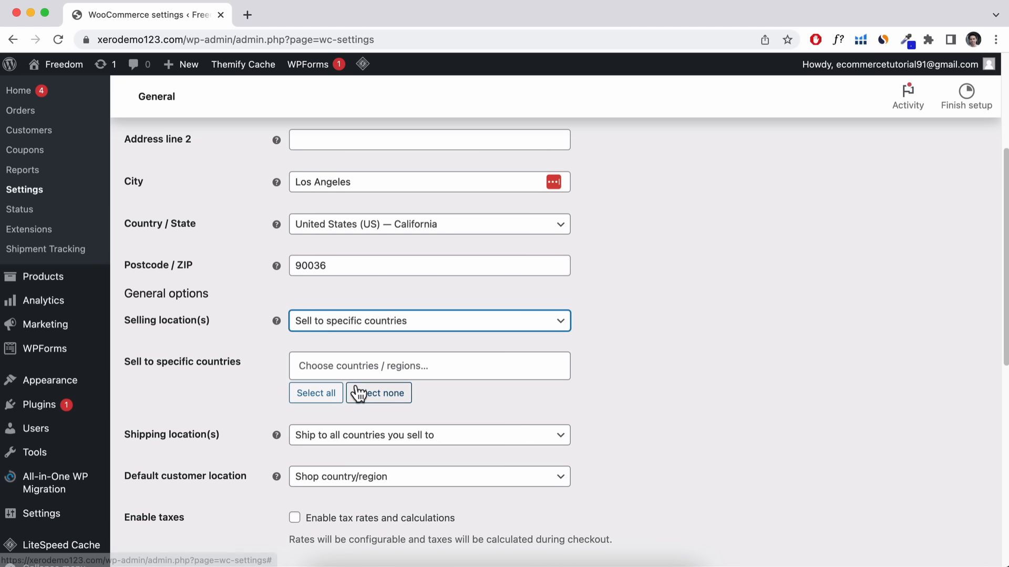
left_click(337, 366)
type("united")
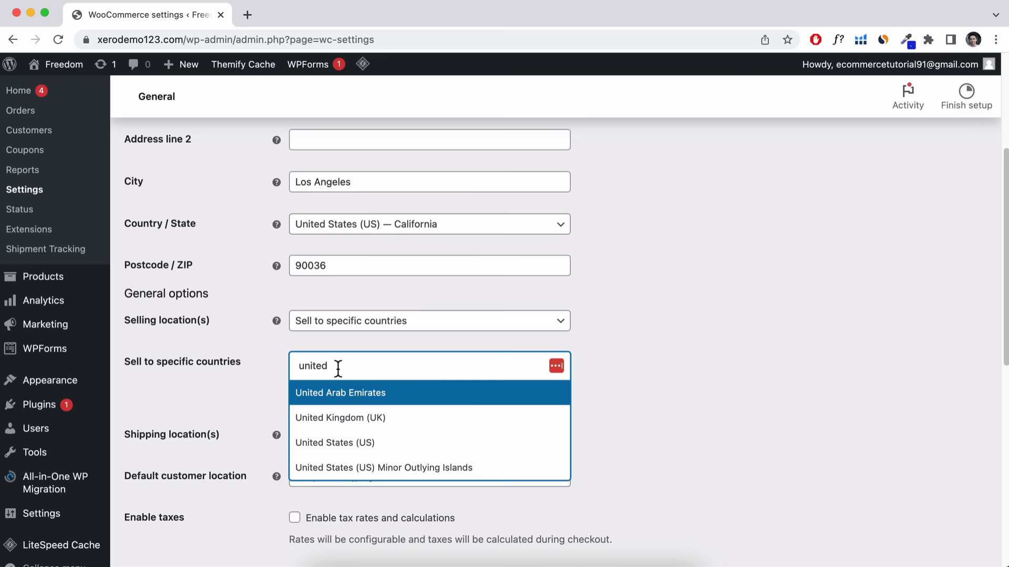
left_click(361, 442)
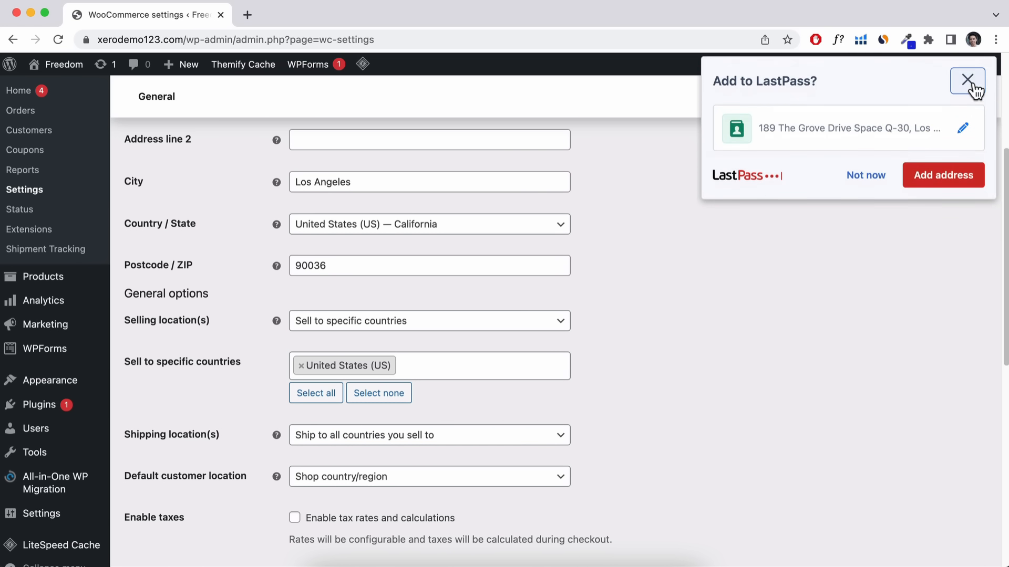
left_click(968, 82)
Enable tax rates and calculations and save the general settings.
scroll(595, 360, "down", 2)
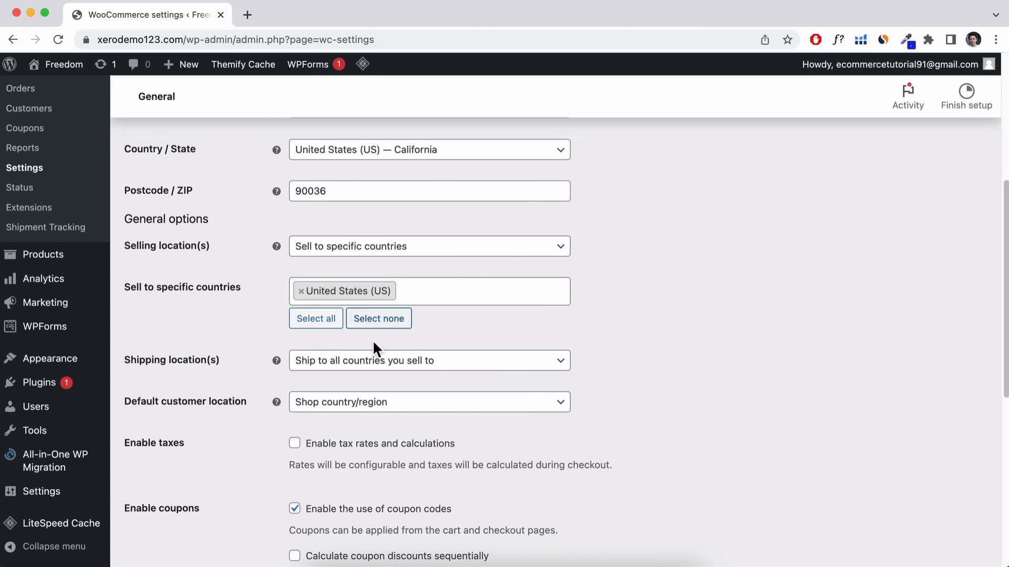
scroll(391, 333, "down", 1)
scroll(391, 332, "down", 3)
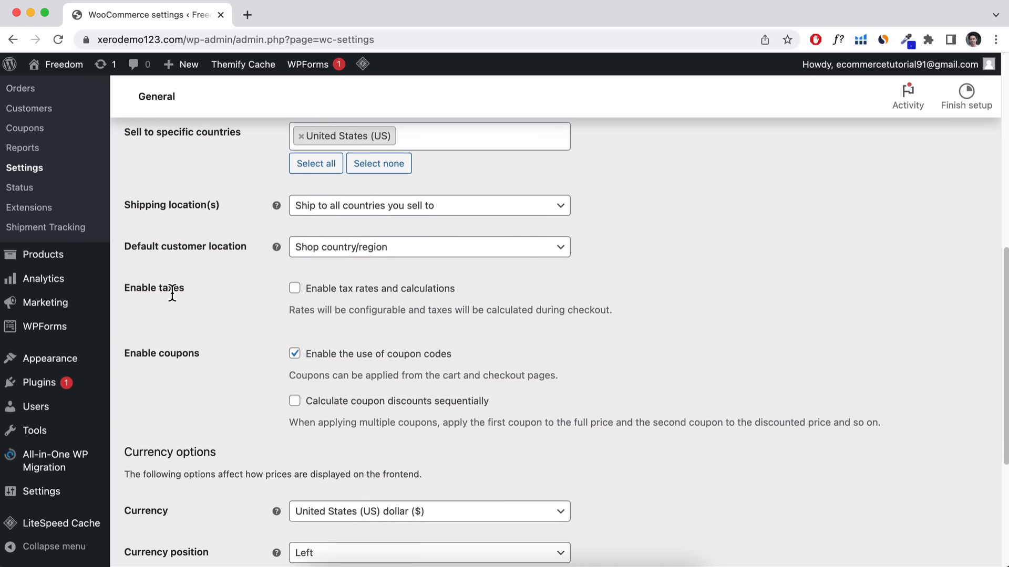
left_click(295, 288)
scroll(414, 329, "down", 4)
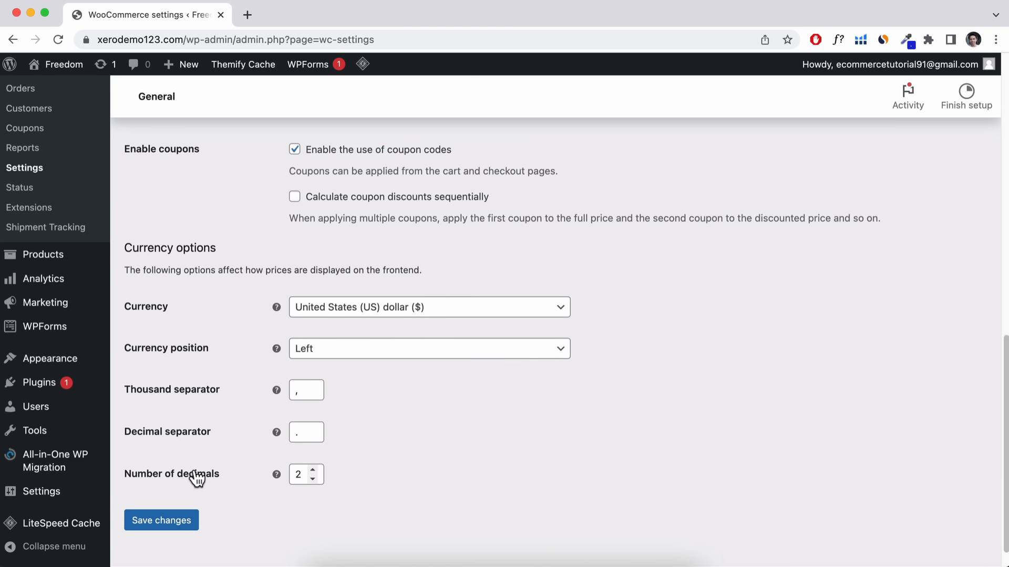
left_click(167, 522)
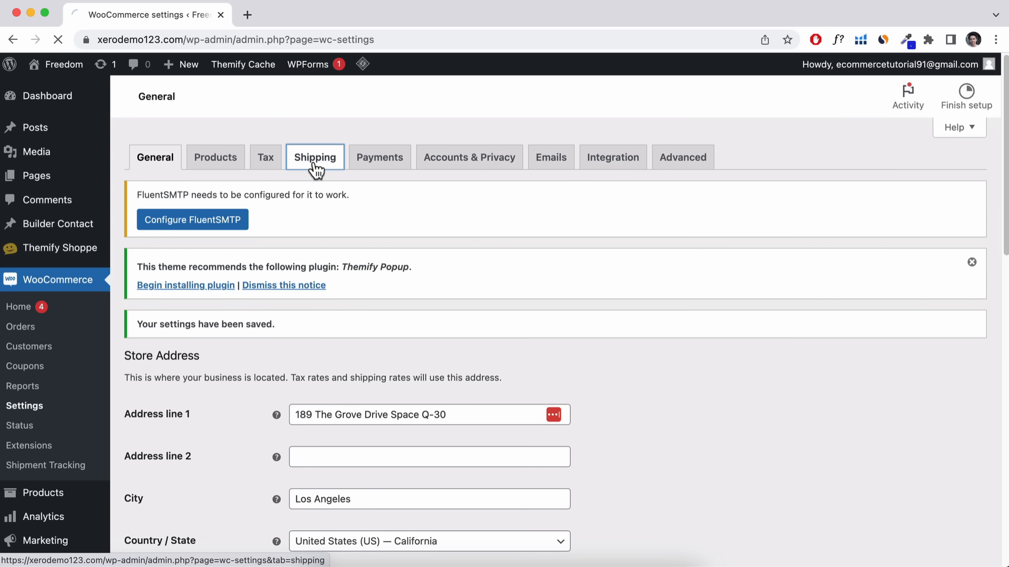
Create a new shipping zone named 'United States'.
left_click(321, 167)
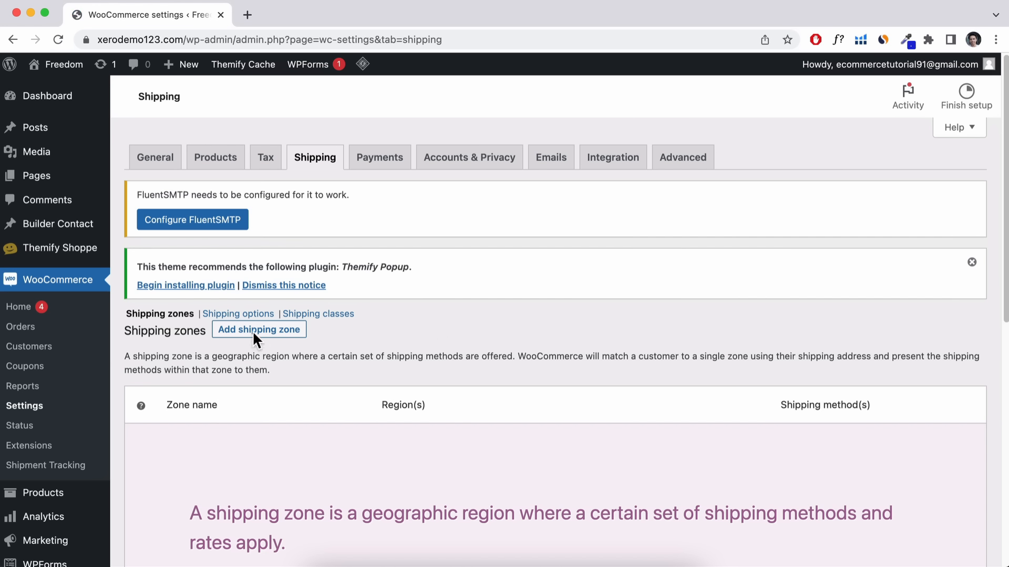
left_click(254, 335)
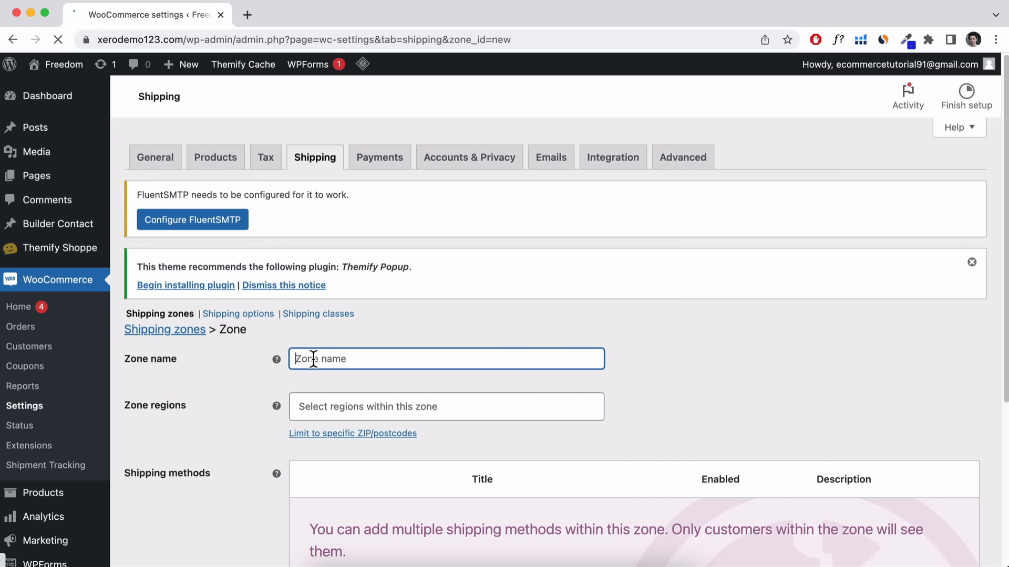
type("United States")
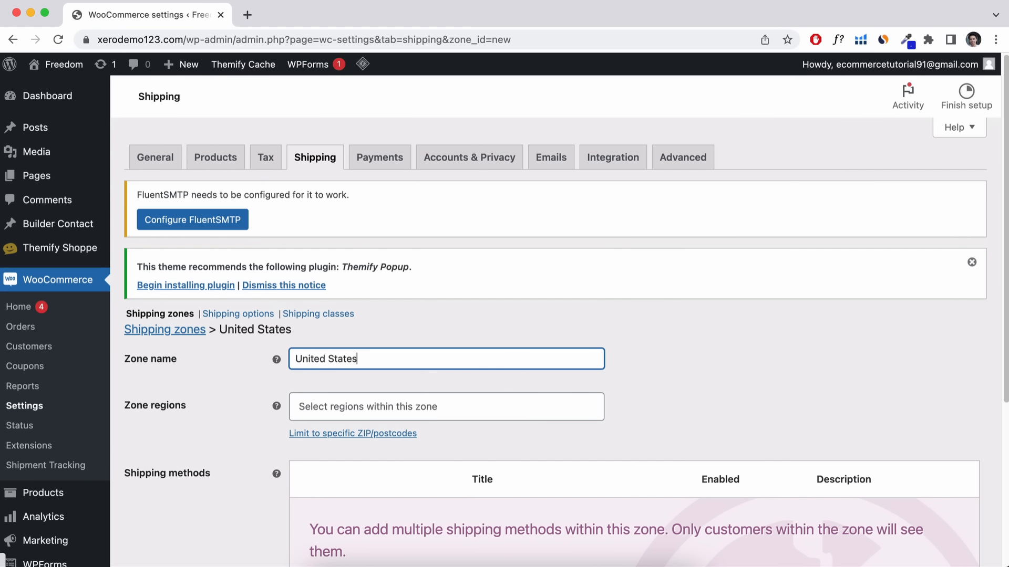
Set the zone region to North America and start adding a shipping method.
scroll(350, 371, "down", 1)
left_click(338, 385)
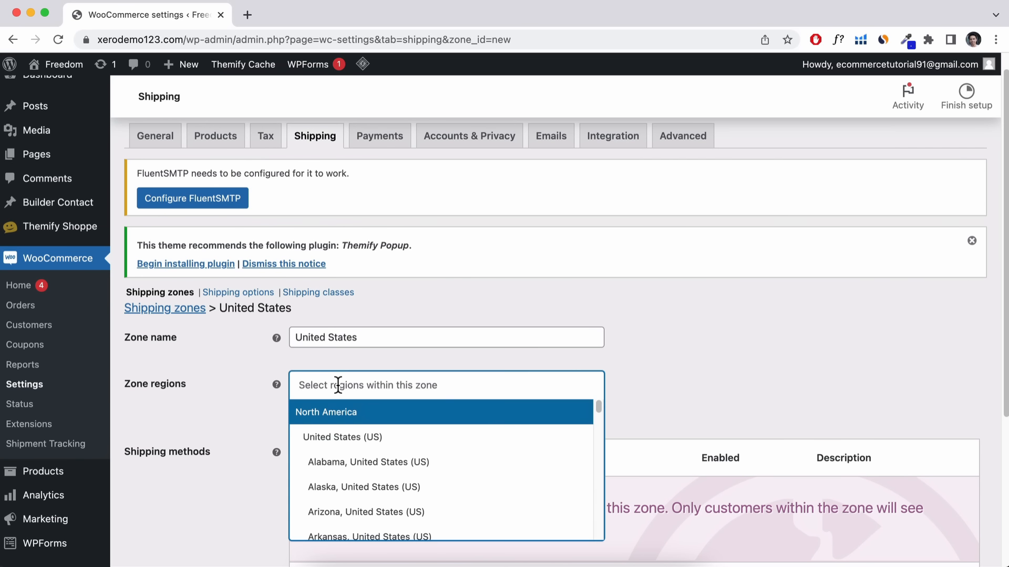
left_click(334, 416)
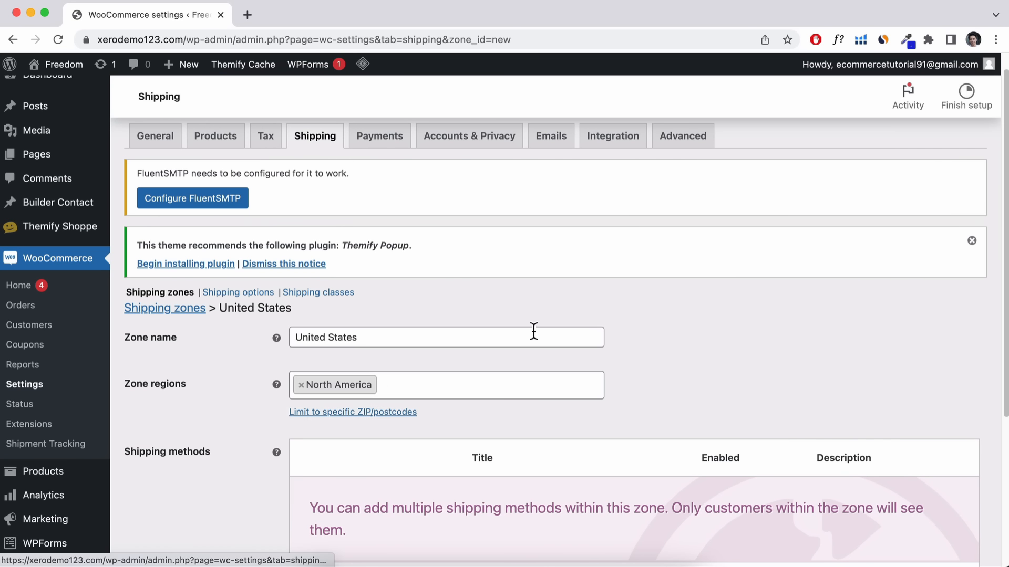
scroll(650, 366, "down", 1)
scroll(525, 336, "down", 4)
scroll(466, 313, "up", 3)
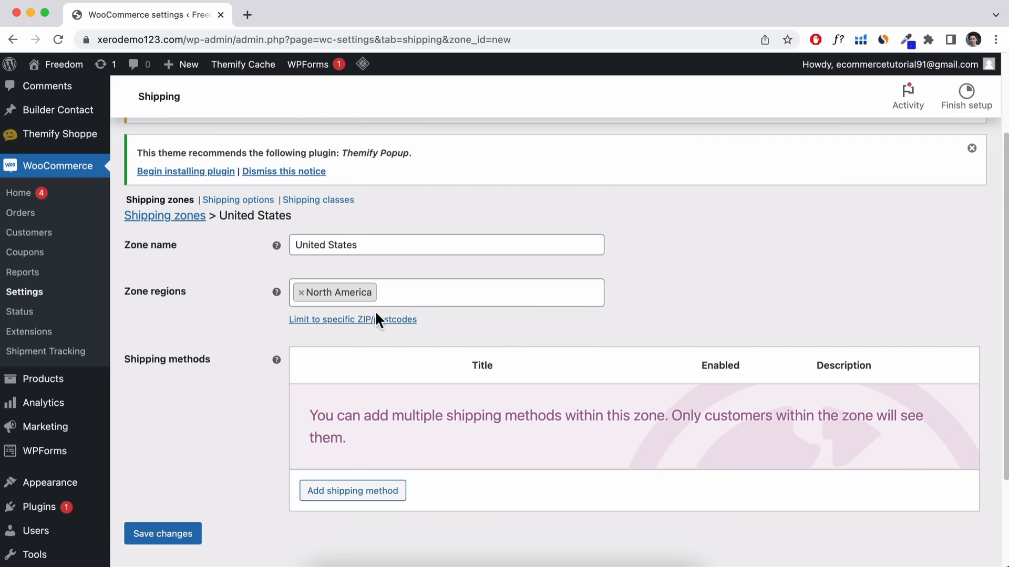
left_click(344, 493)
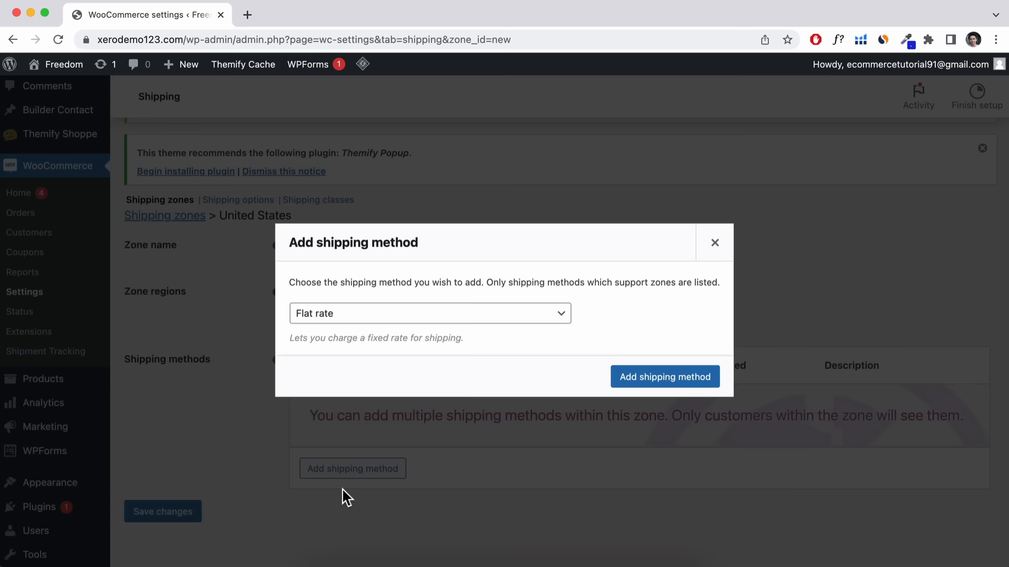
Add a Free shipping method to the United States zone.
left_click(453, 322)
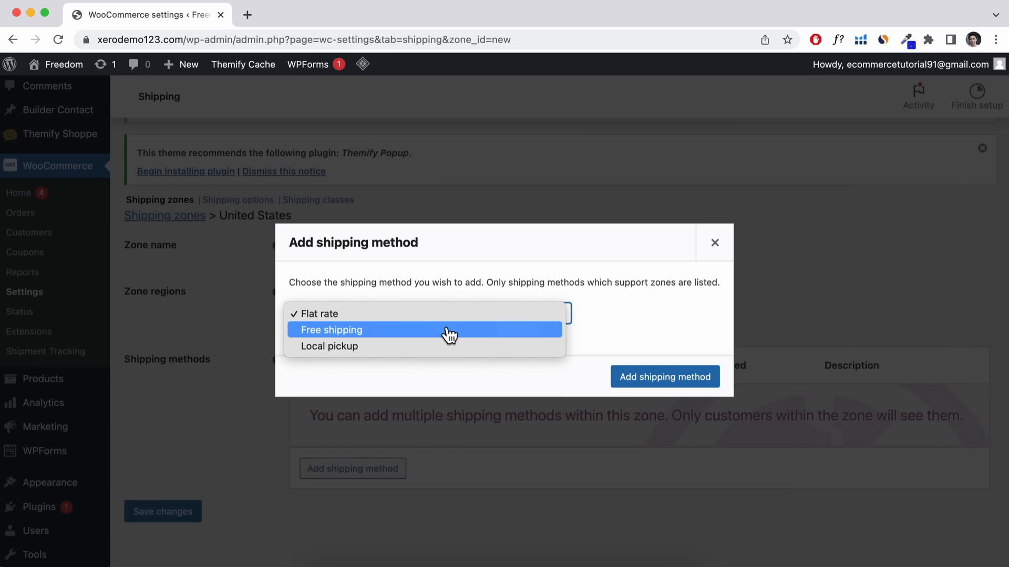
left_click(362, 334)
left_click(677, 380)
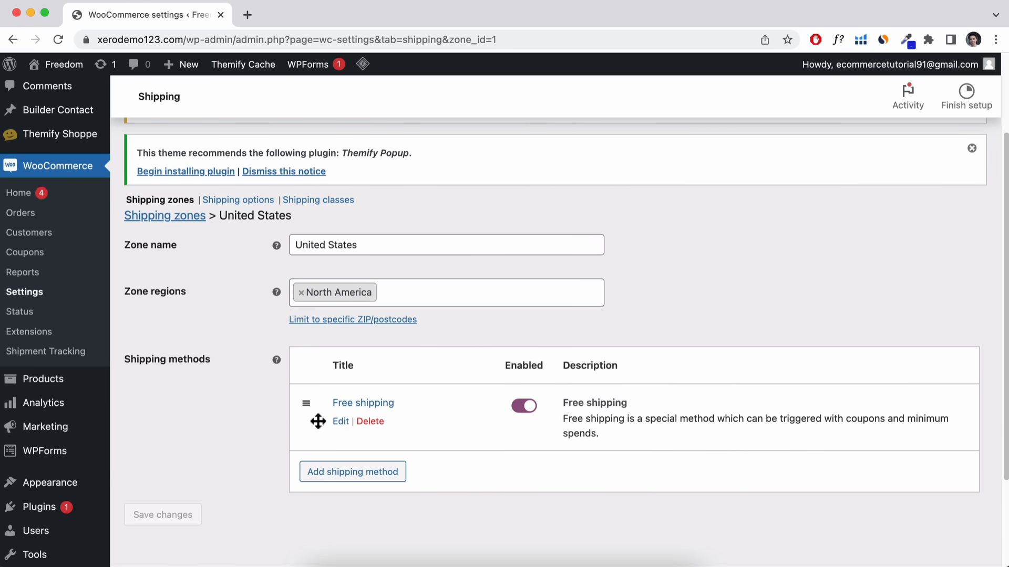
Require a 75 minimum order amount for Free shipping, save, and add a Flat rate method.
left_click(339, 421)
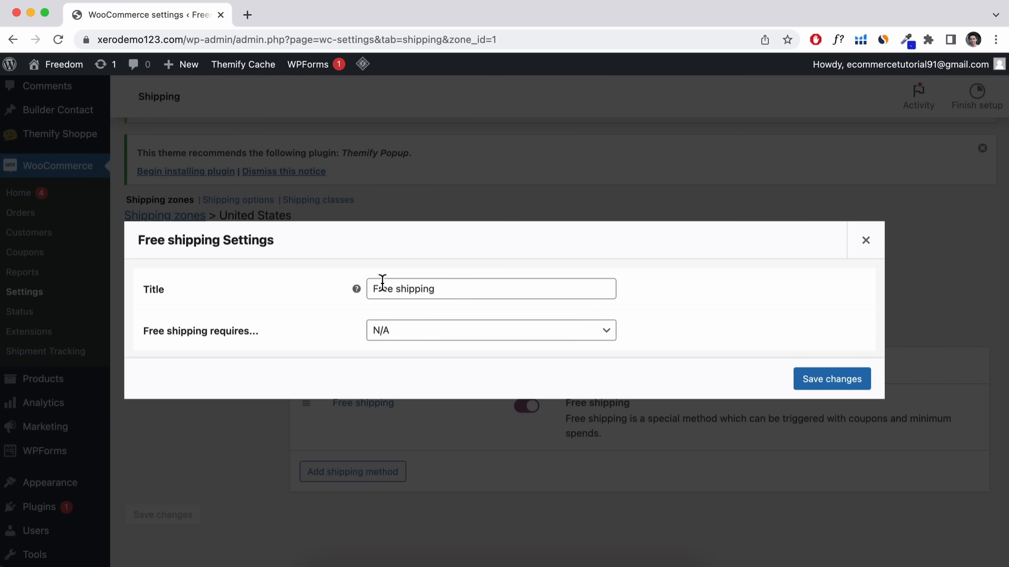
left_click(415, 337)
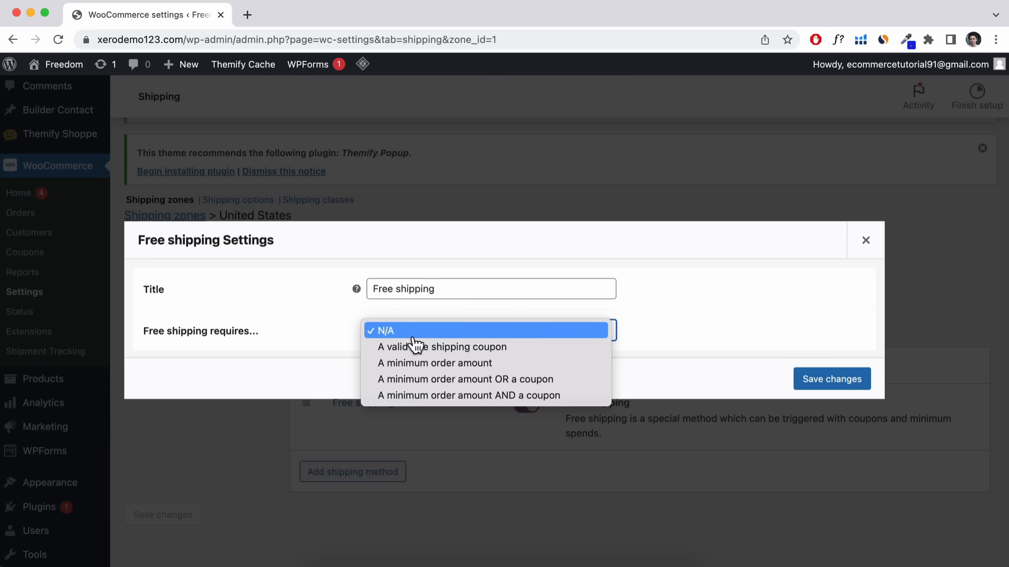
left_click(428, 366)
double_click(432, 331)
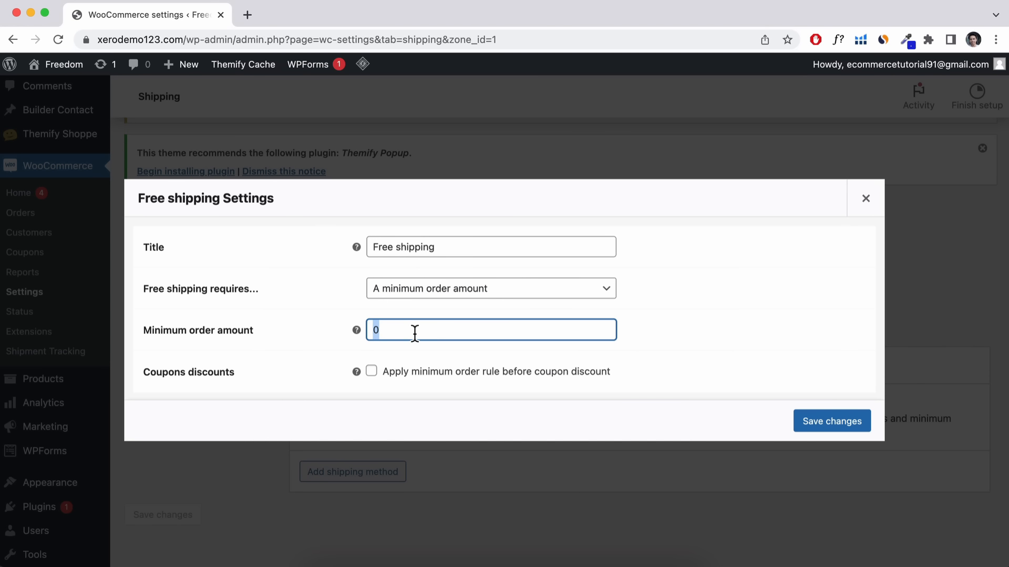
type("75")
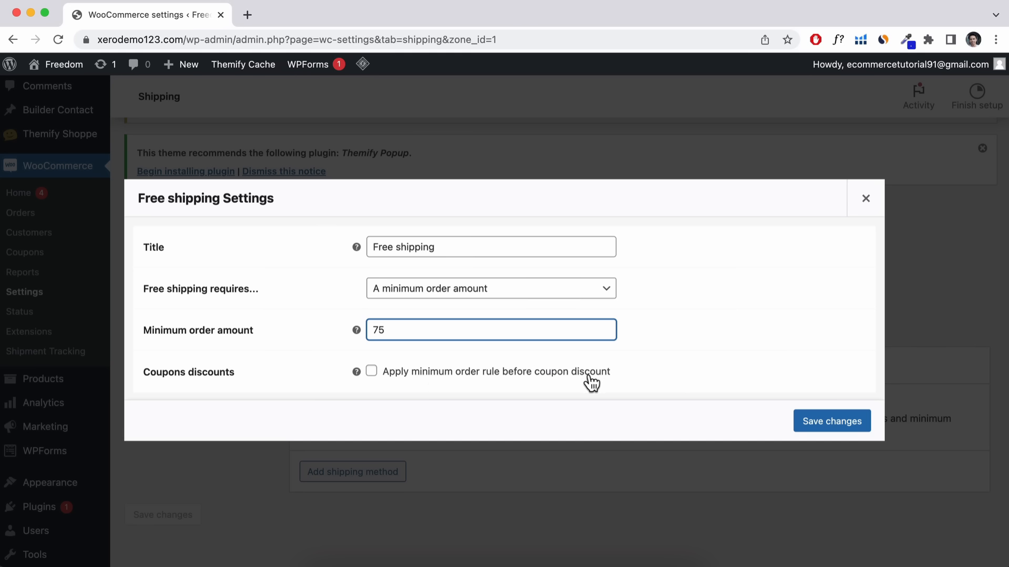
left_click(841, 425)
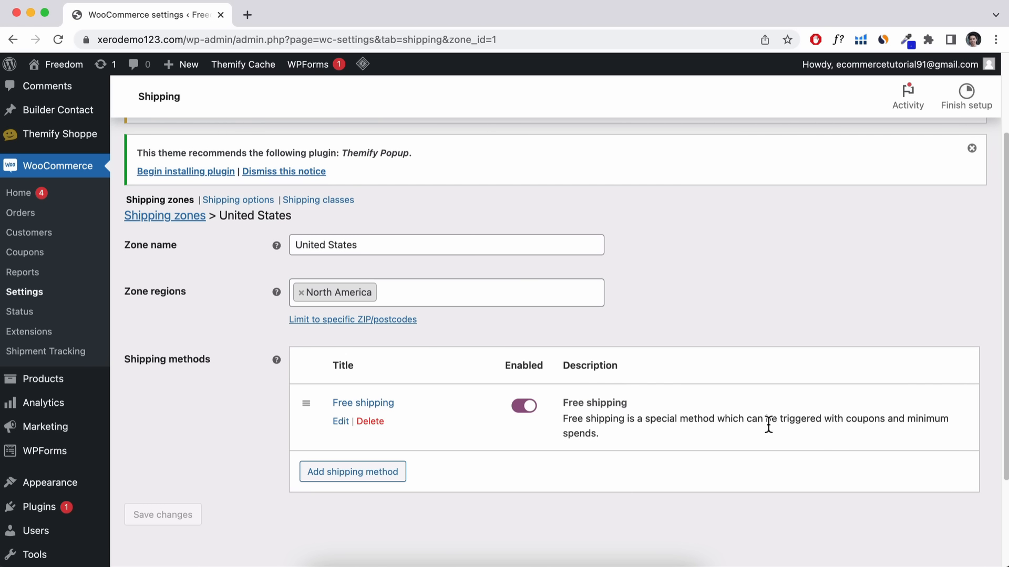
left_click(349, 475)
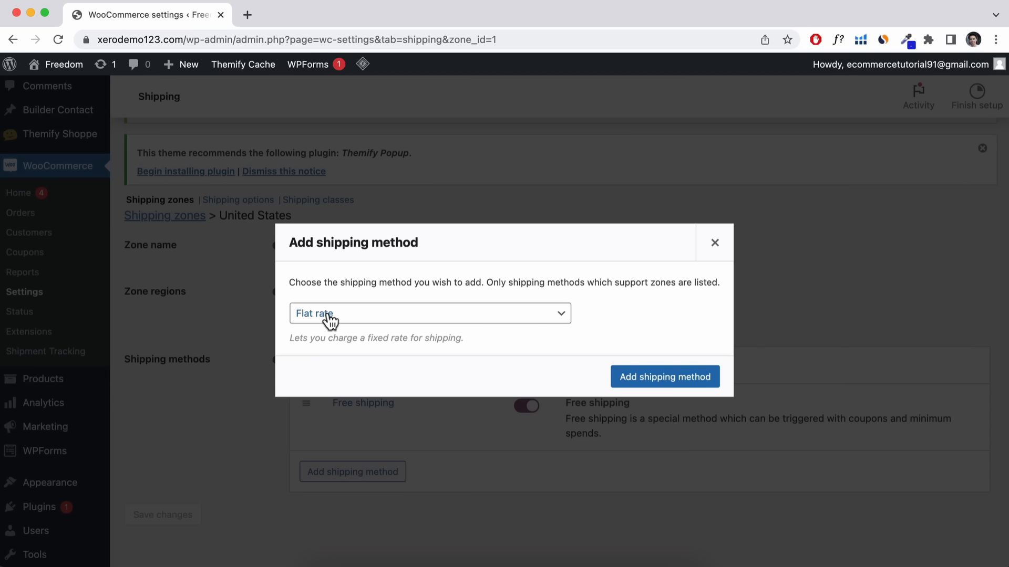
left_click(673, 378)
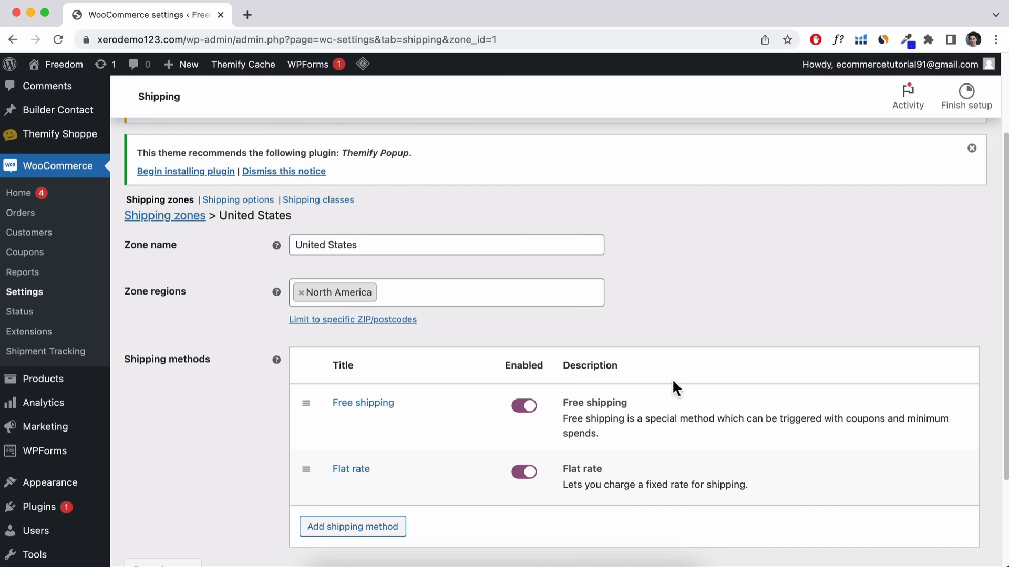
Rename the Flat rate to 'Standard Shipping (5-7 days)' with cost 10 and save.
left_click(340, 488)
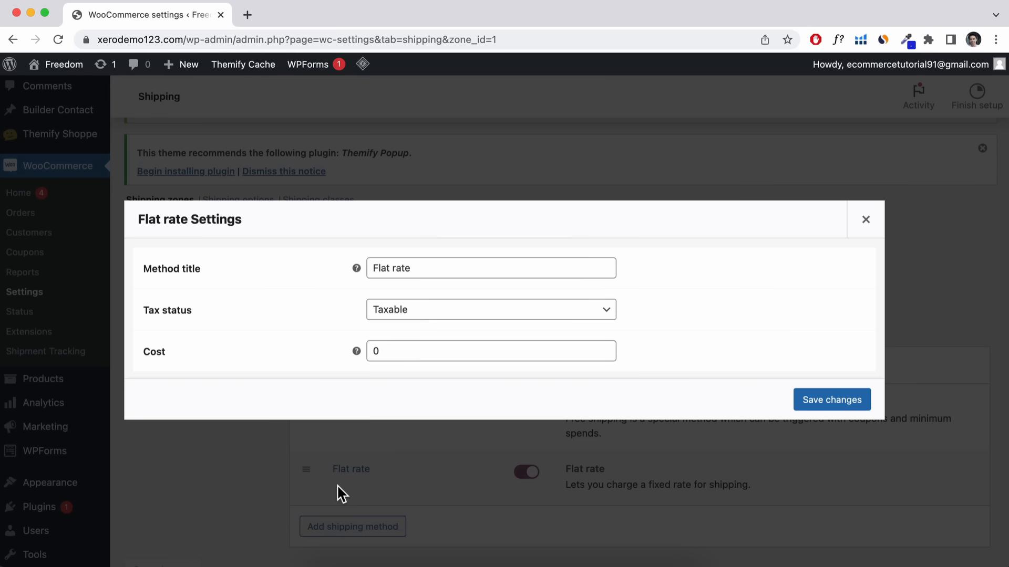
left_click_drag(437, 269, 356, 264)
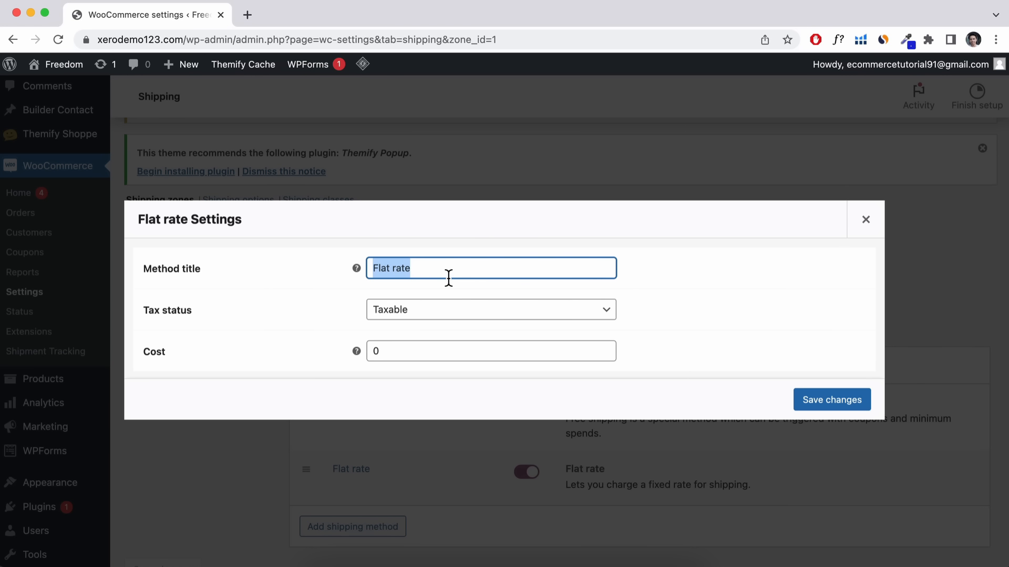
type("Standard Shipping (5-7 days")
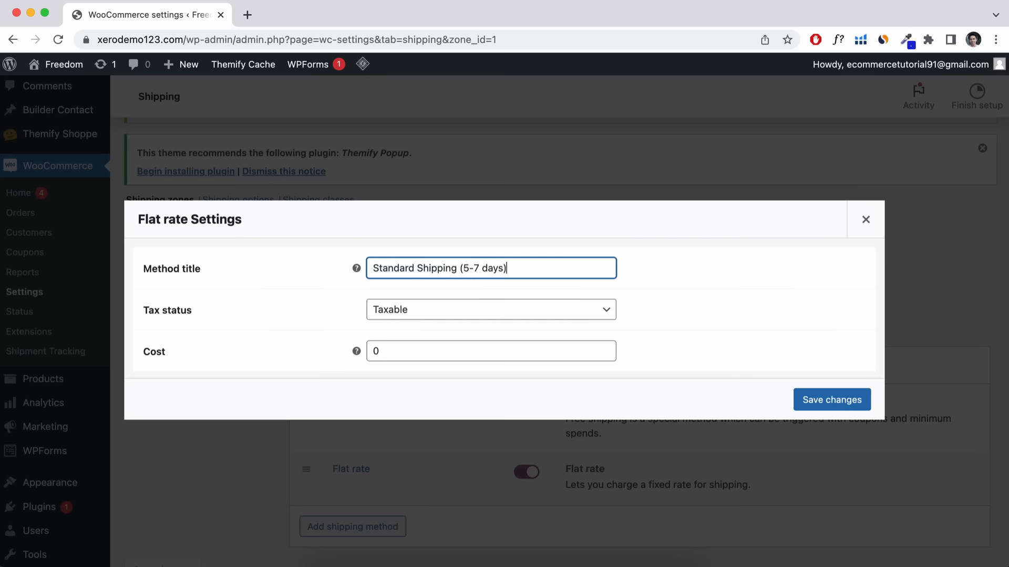
left_click(350, 355)
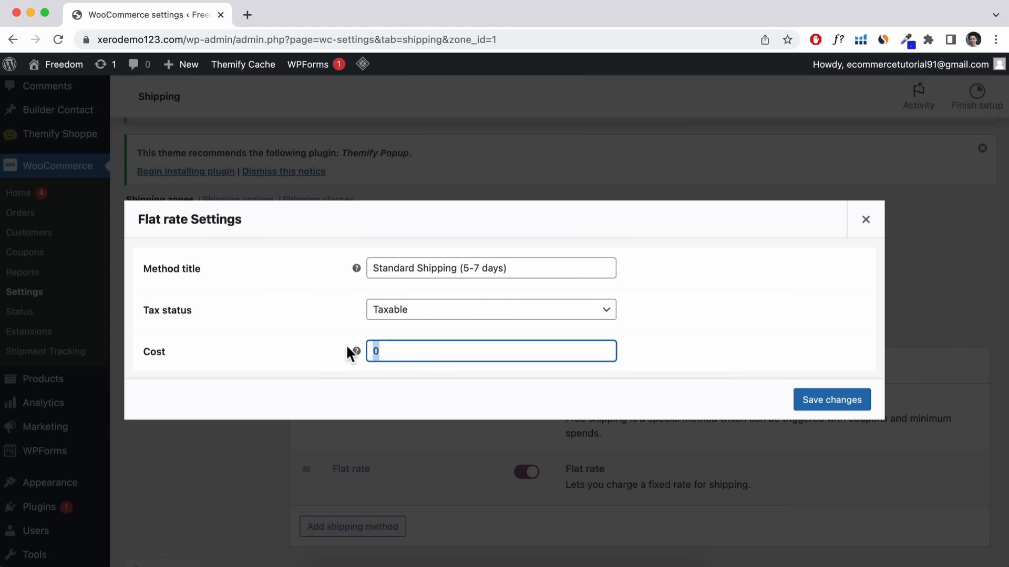
type("10")
left_click(831, 401)
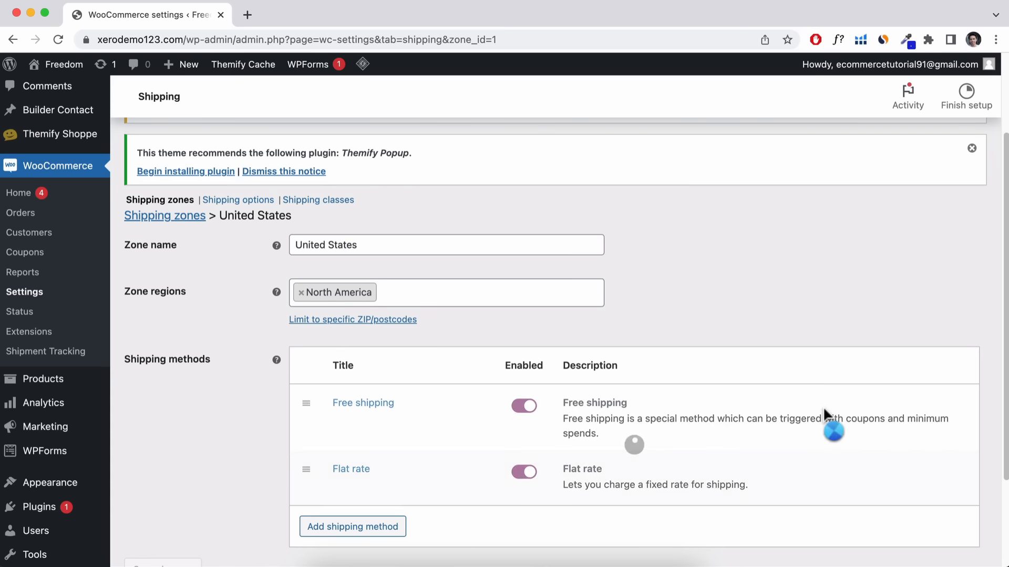
Add a second Flat rate named 'Express Shipping (3-5 days)' costing 20 and save.
left_click(360, 530)
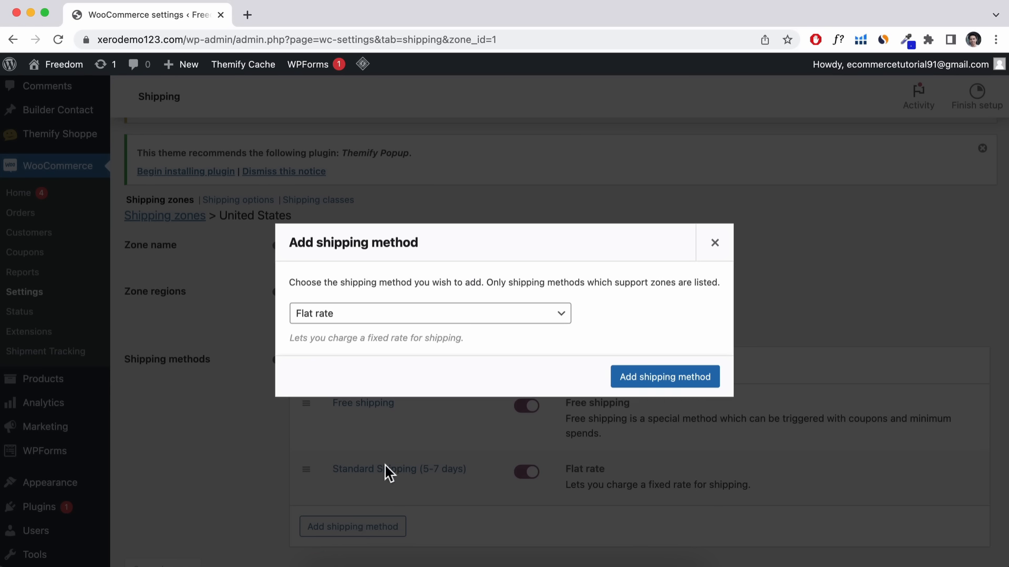
left_click(465, 315)
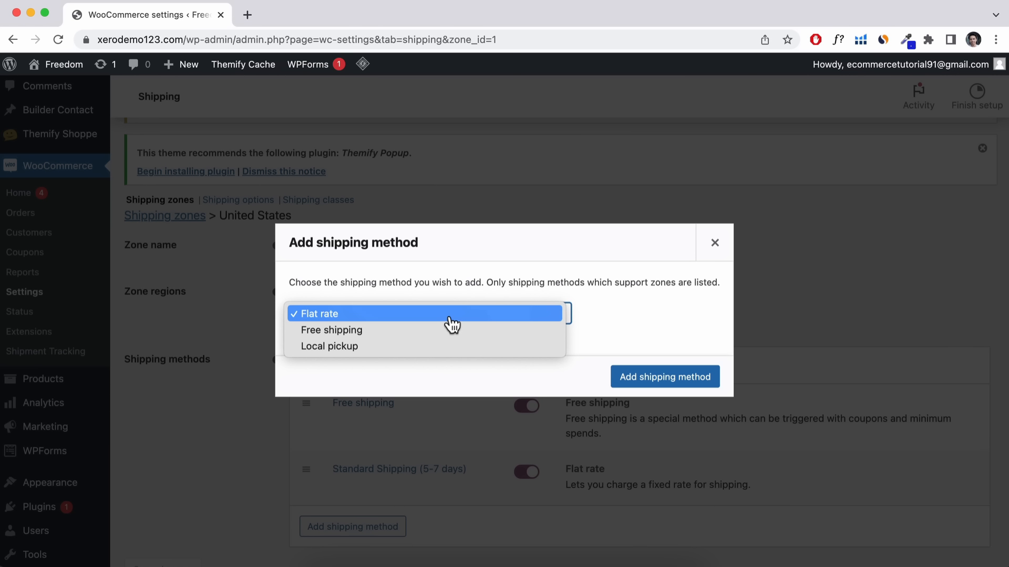
left_click(450, 317)
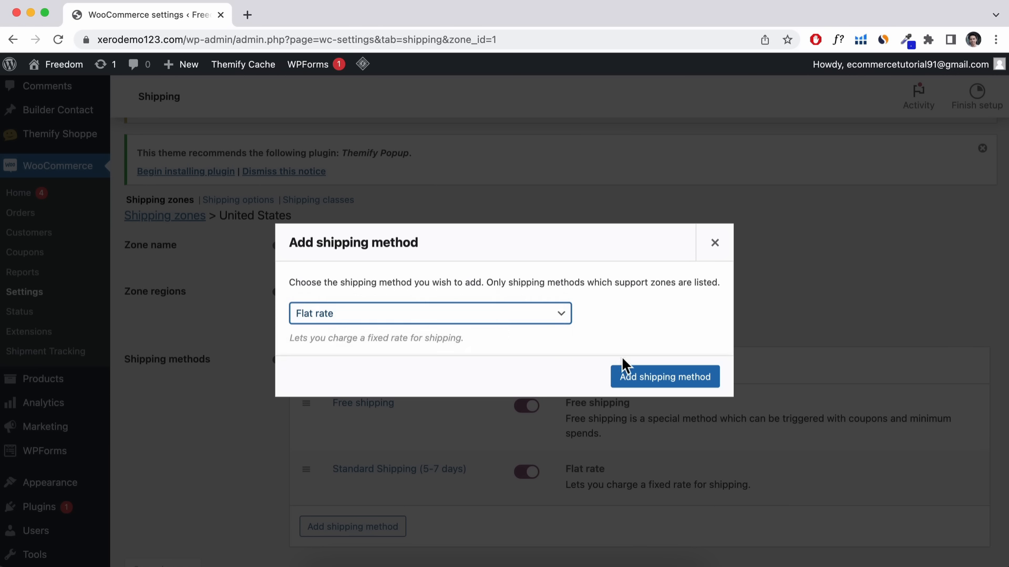
left_click(632, 382)
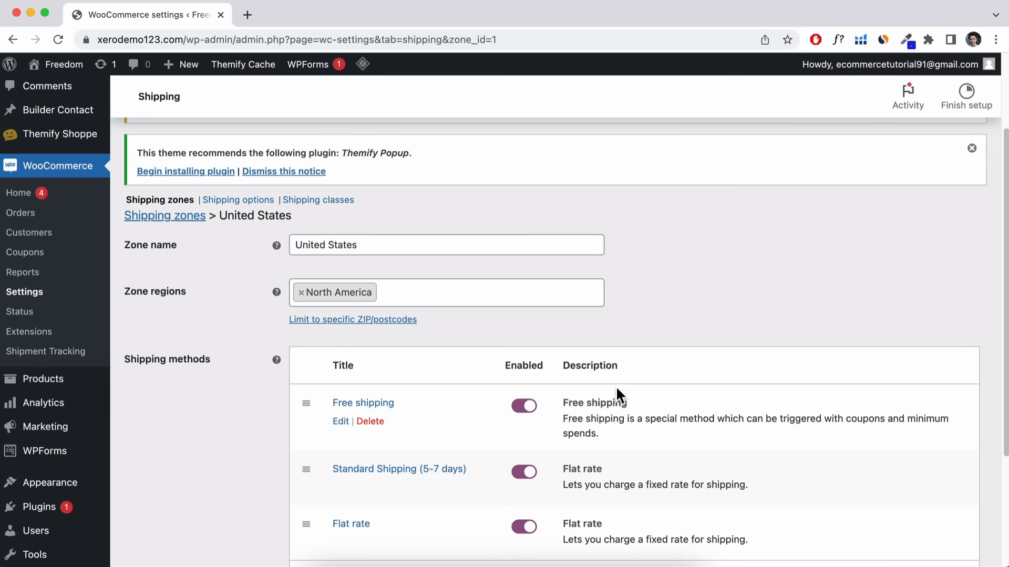
scroll(615, 386, "down", 3)
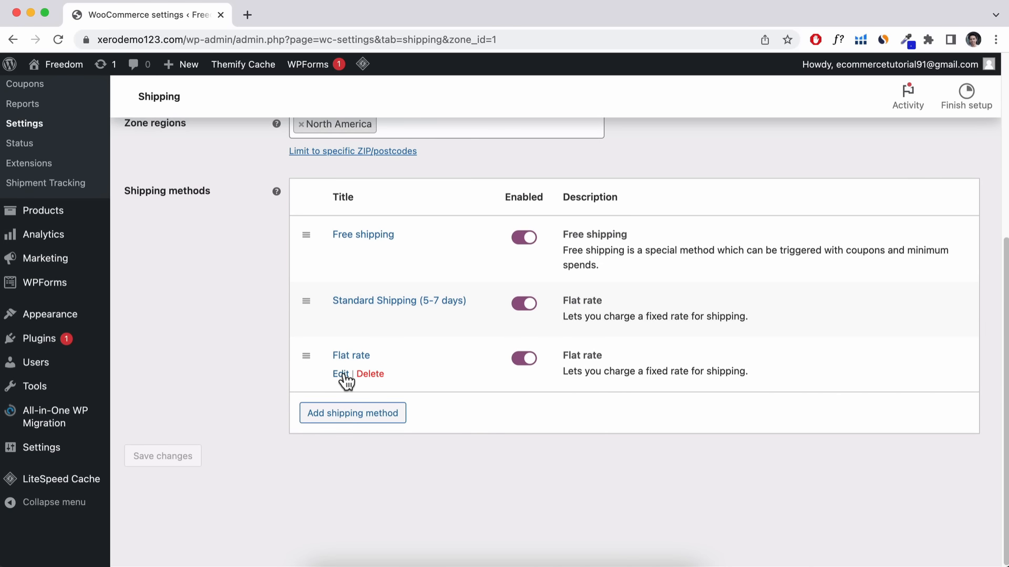
left_click(342, 376)
left_click_drag(414, 268, 338, 254)
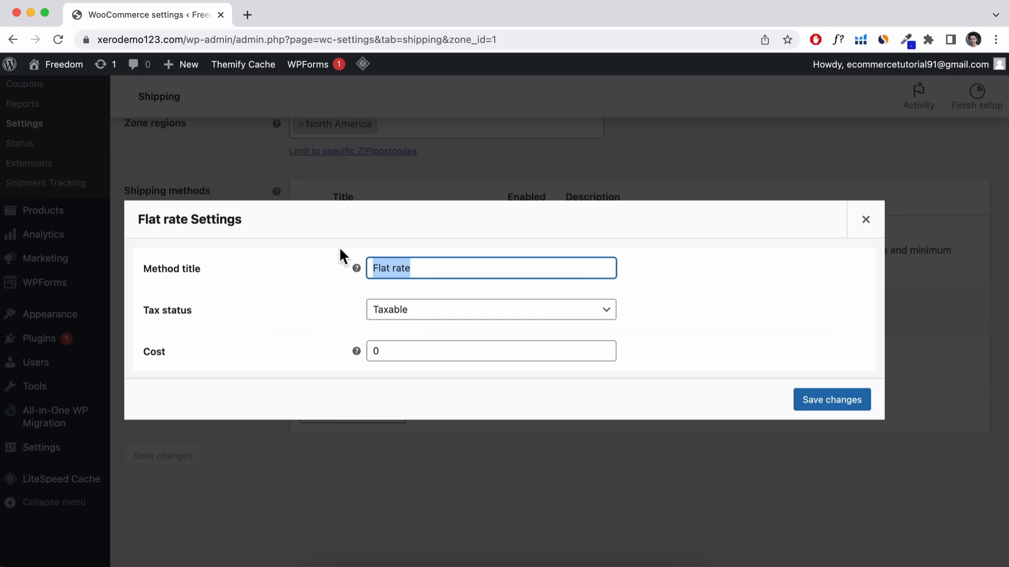
type("Express Shipping (3")
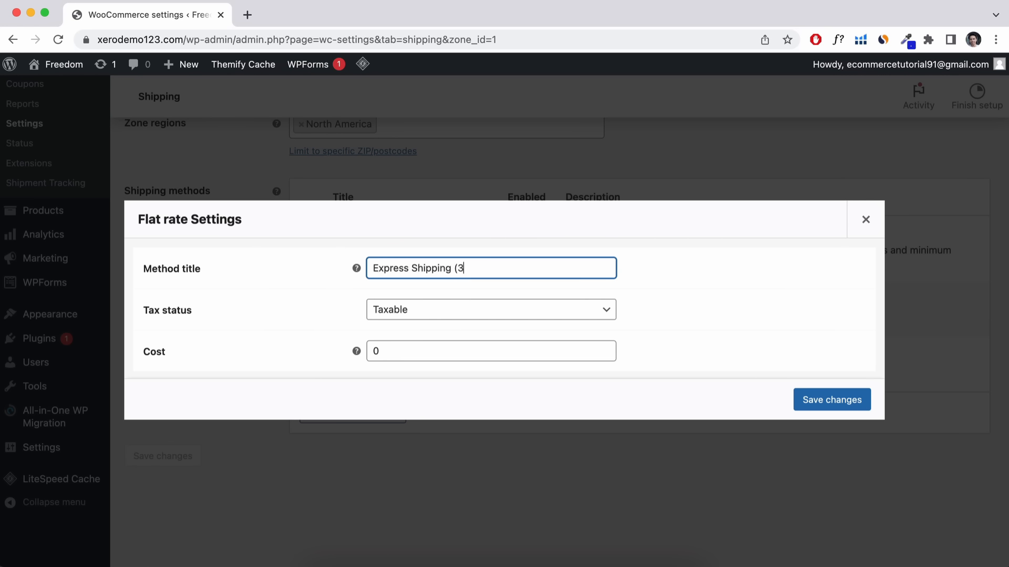
type("-5 days")
double_click(394, 348)
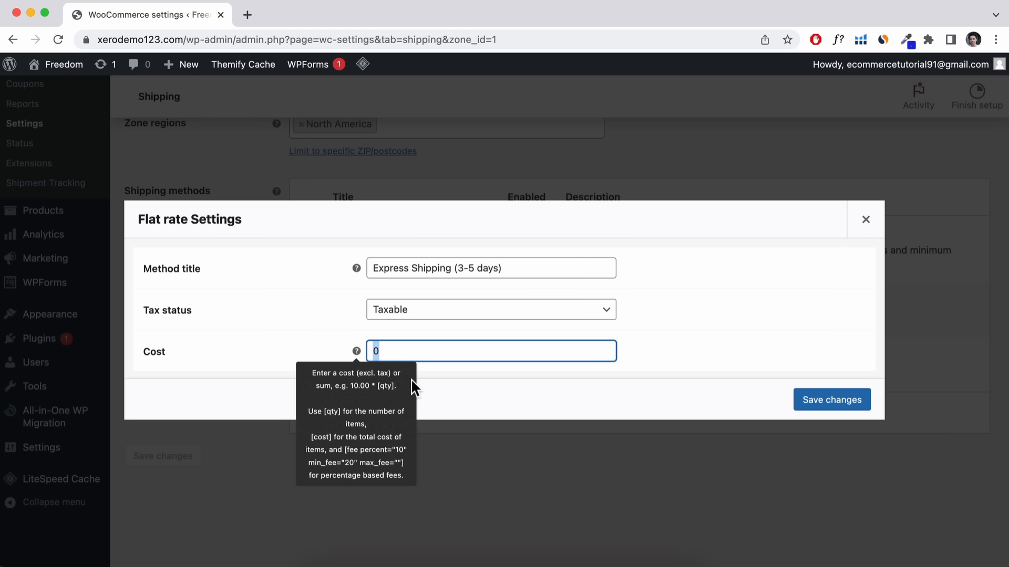
type("20")
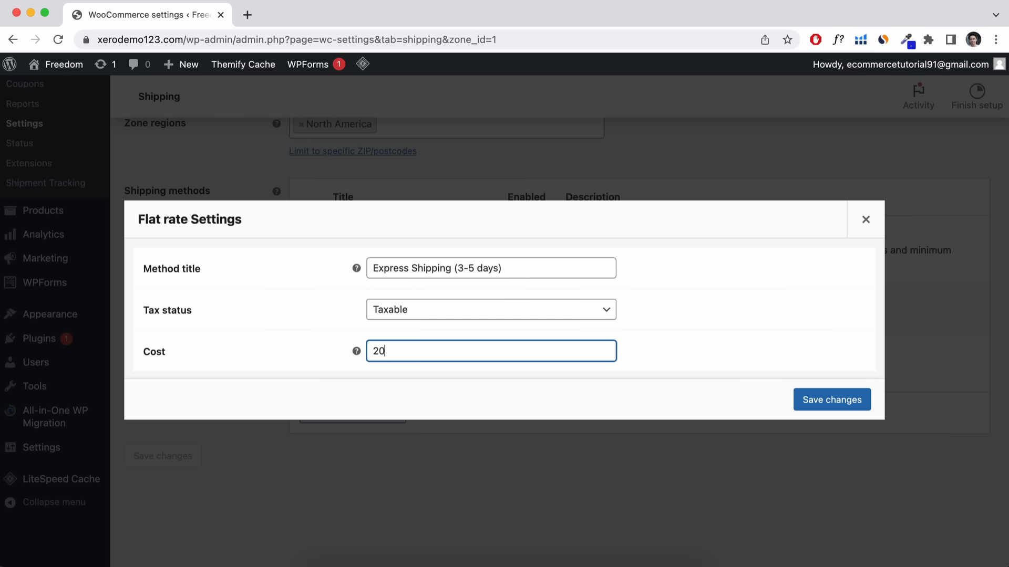
left_click(832, 401)
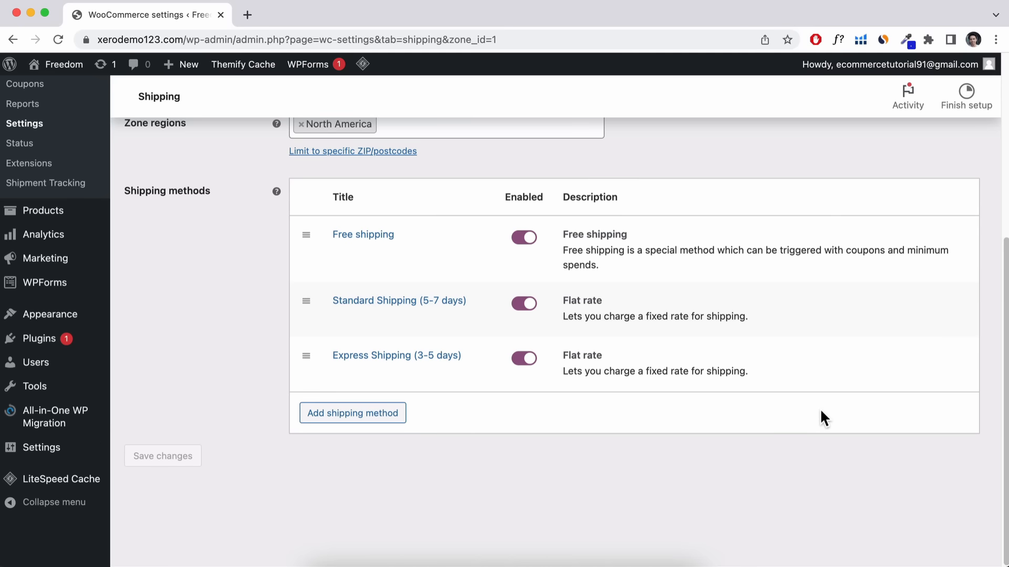
Return from the United States zone editor to the Shipping zones list.
scroll(757, 373, "up", 3)
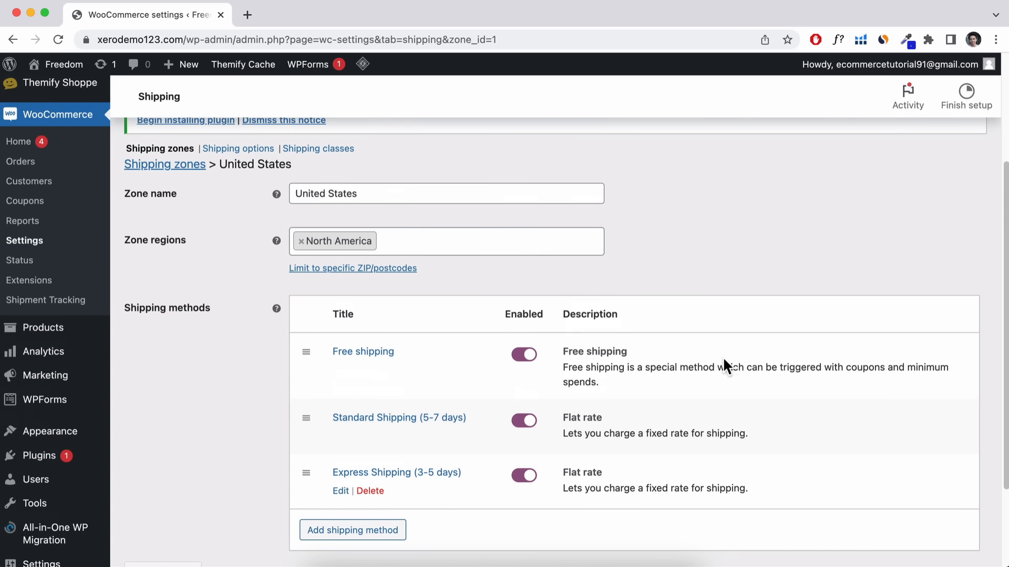
scroll(386, 304, "down", 2)
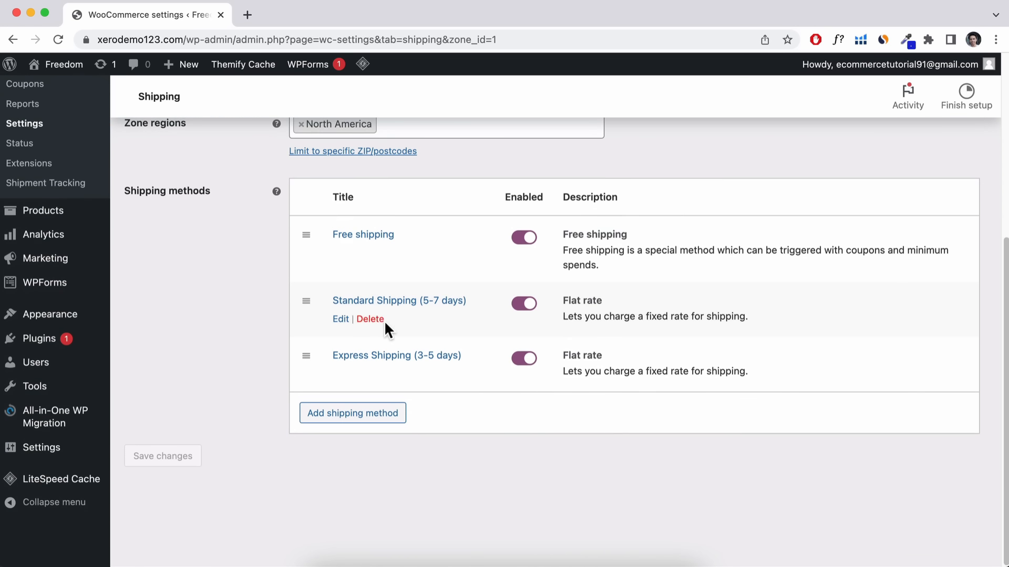
scroll(378, 324, "up", 3)
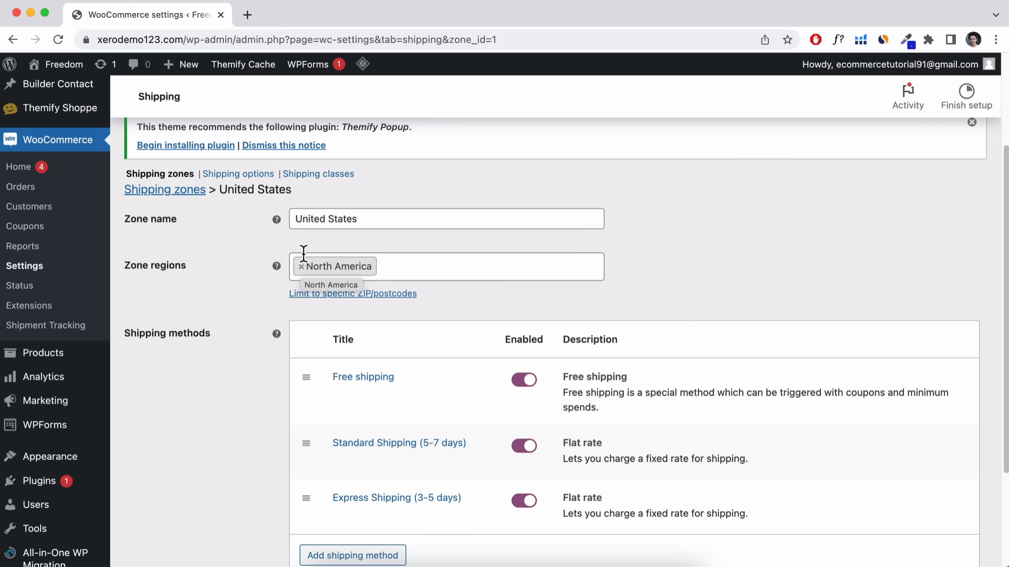
scroll(243, 247, "up", 1)
scroll(245, 247, "up", 3)
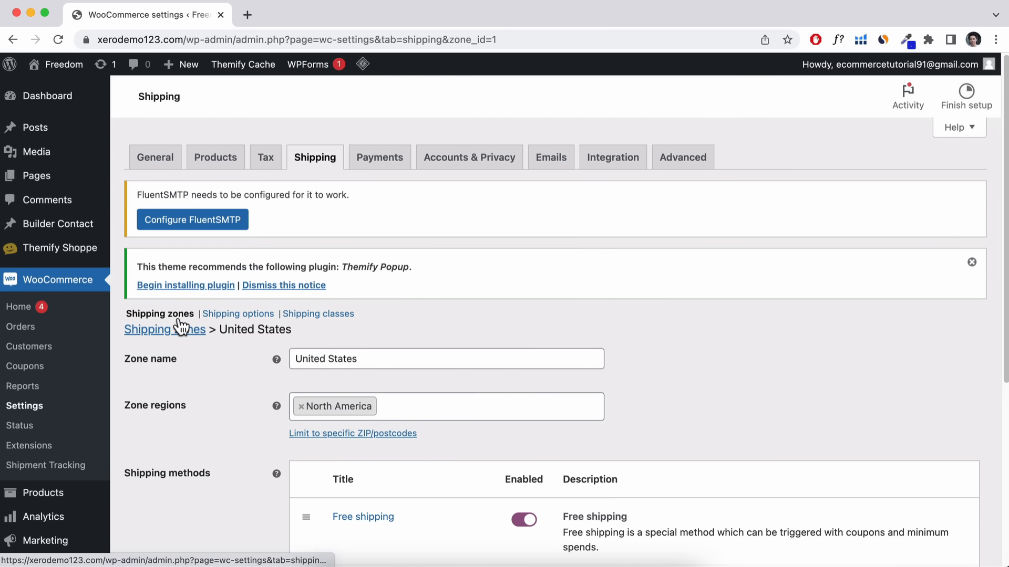
scroll(309, 353, "down", 8)
scroll(309, 353, "up", 8)
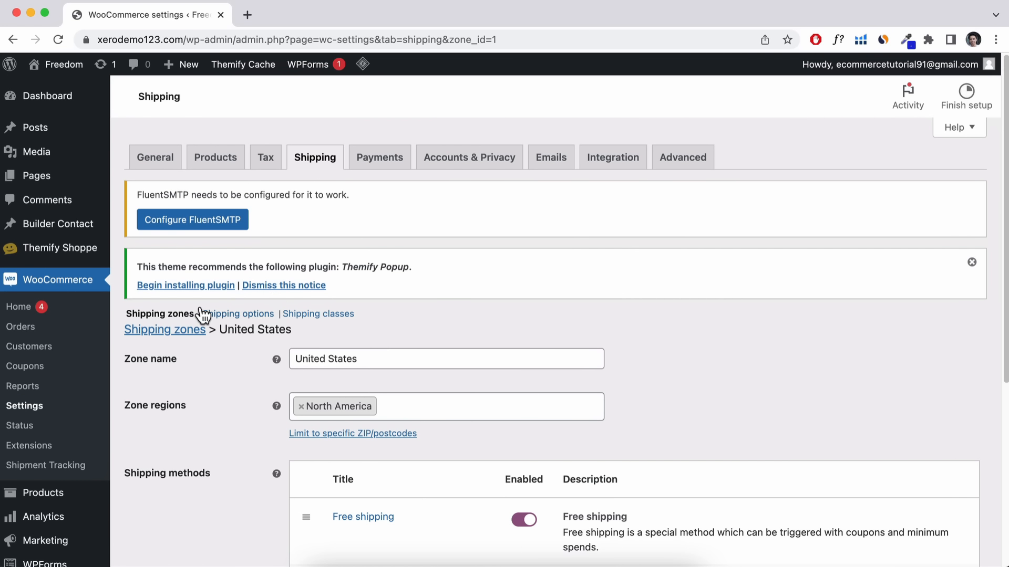
left_click(173, 331)
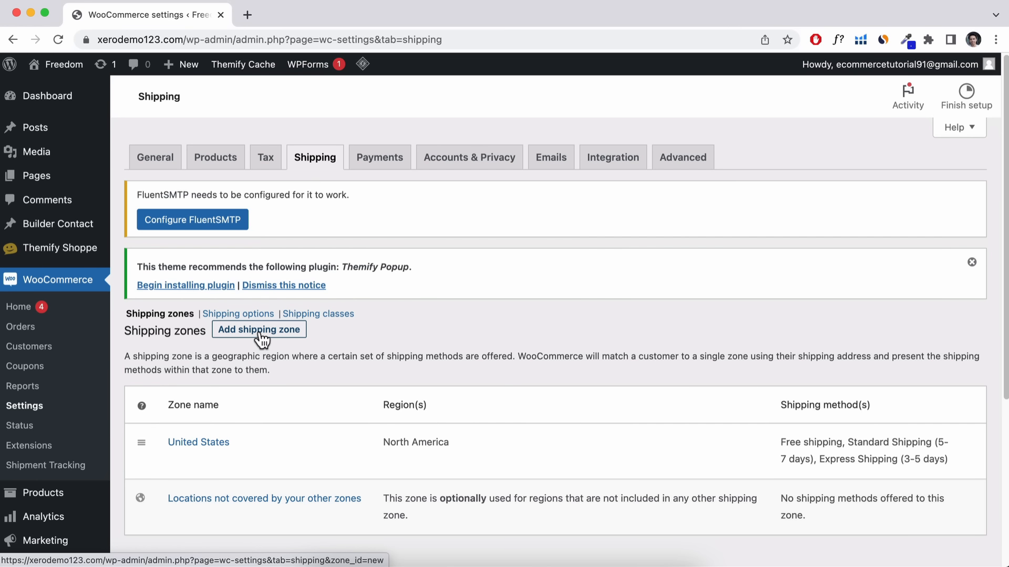
Review the North America zone's three shipping methods, then open the Tax options page.
scroll(261, 339, "down", 3)
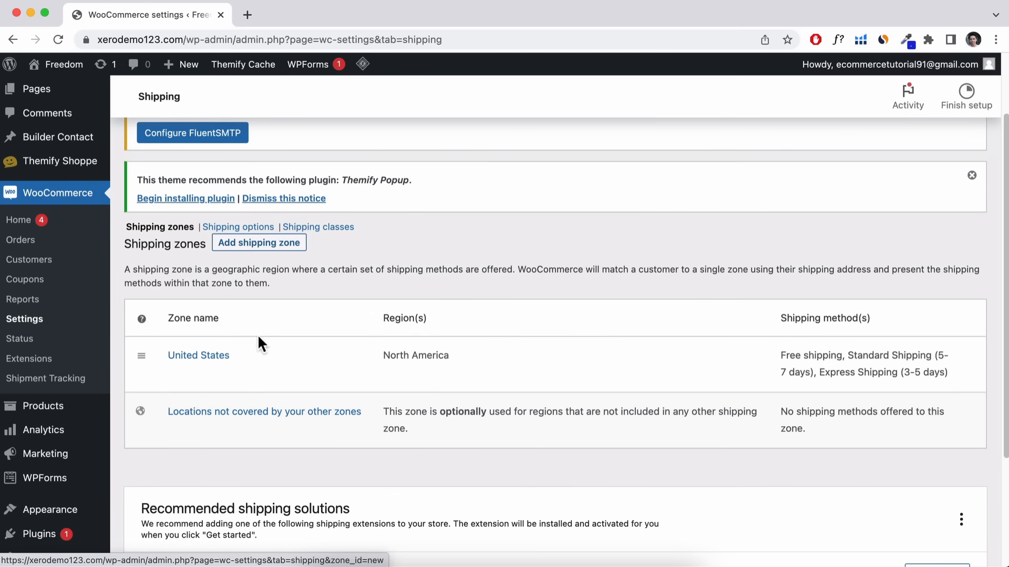
mouse_move(262, 417)
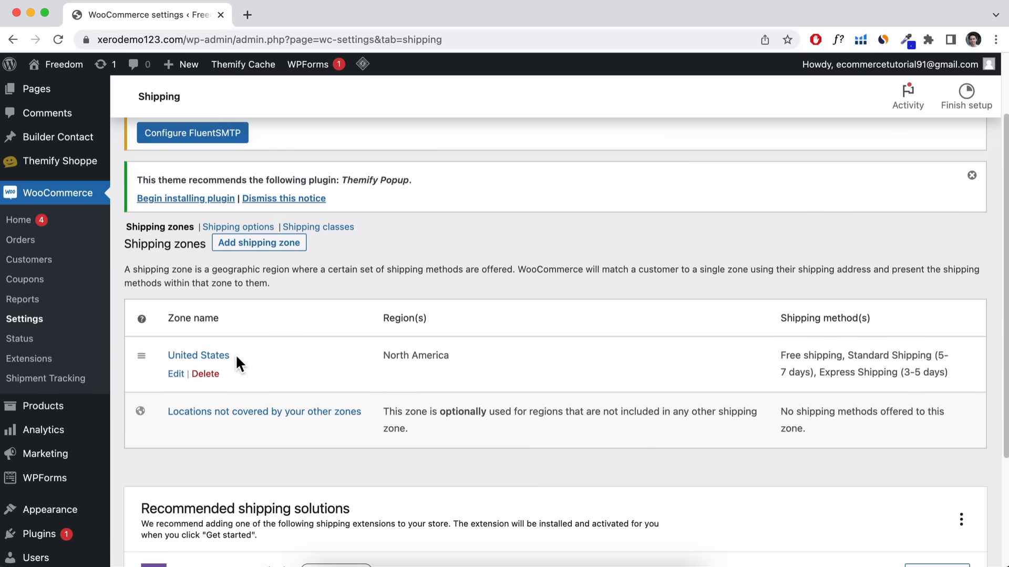
scroll(240, 348, "up", 3)
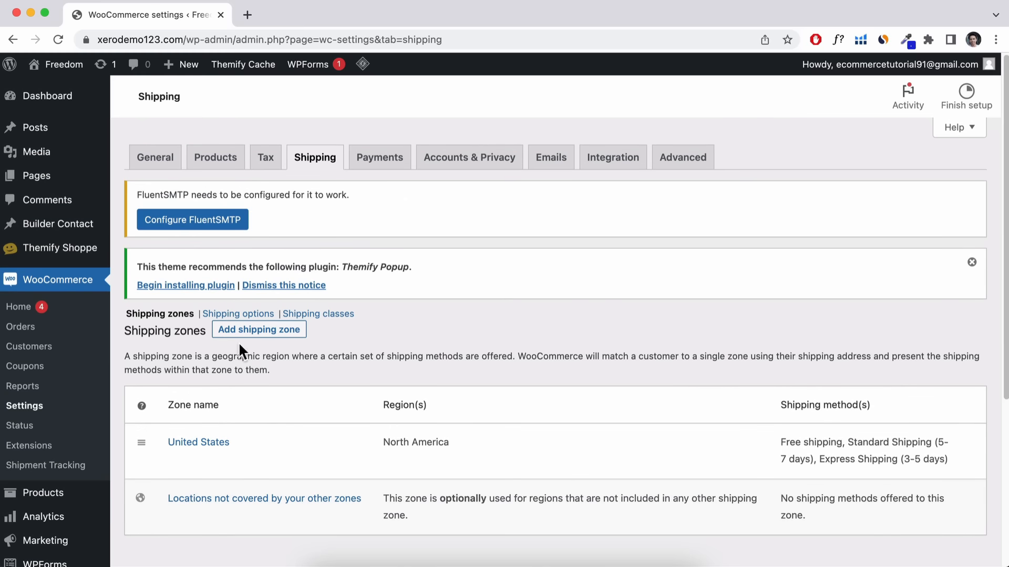
left_click(275, 170)
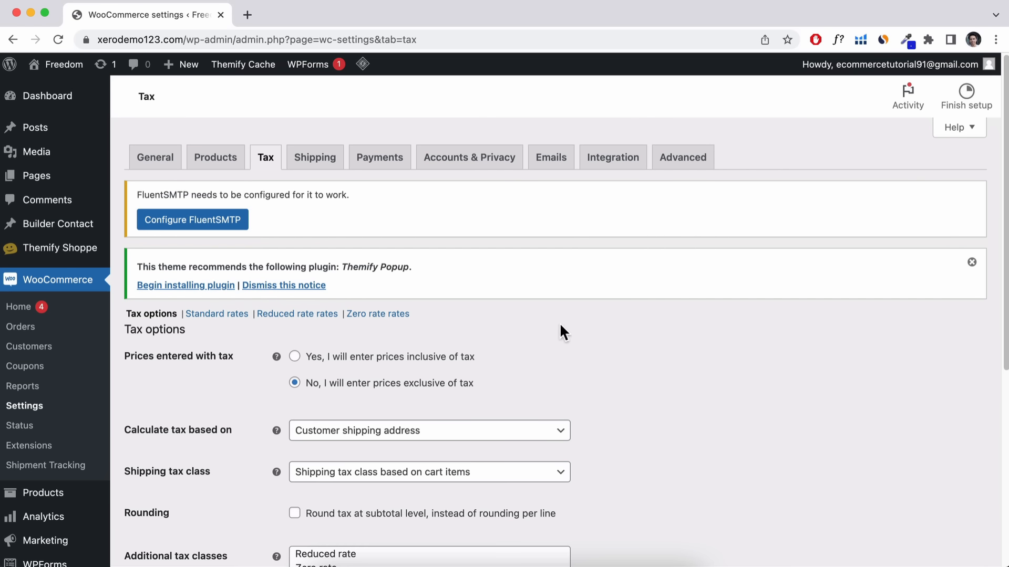
Review the tax options, then go to Plugins > Add New.
scroll(559, 321, "down", 5)
scroll(558, 321, "down", 3)
scroll(558, 320, "up", 10)
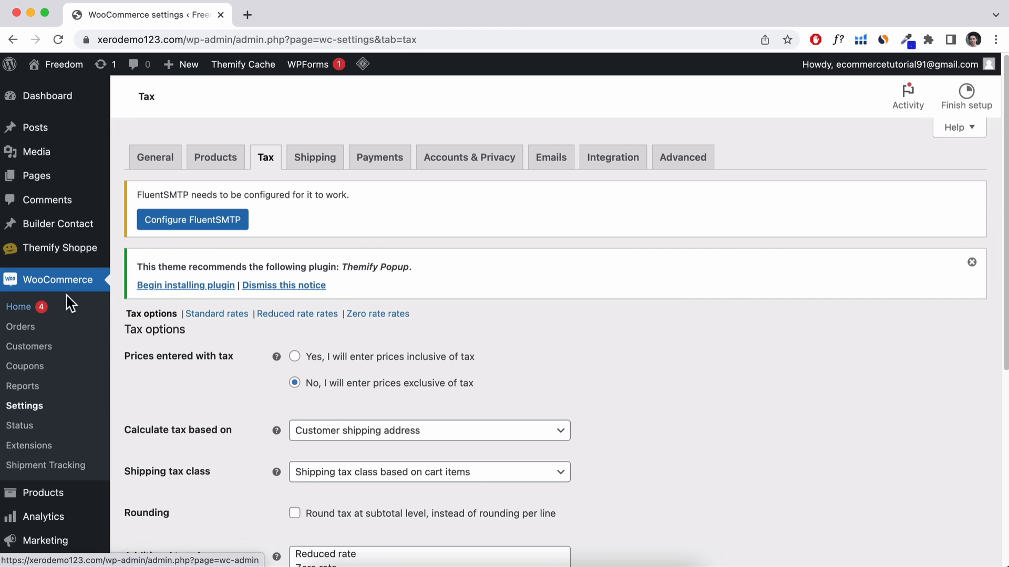
scroll(67, 313, "down", 1)
scroll(67, 312, "down", 5)
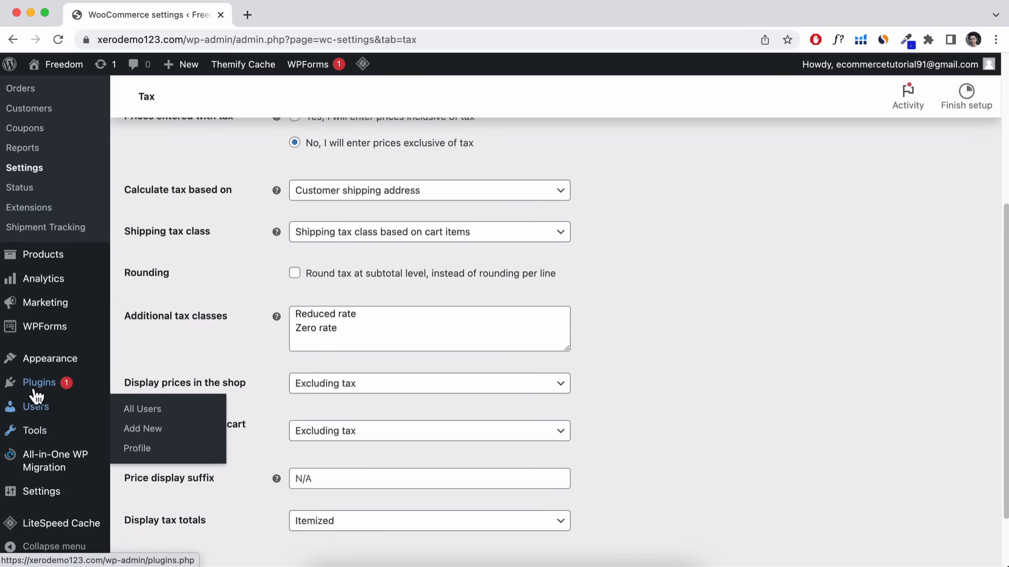
left_click(39, 387)
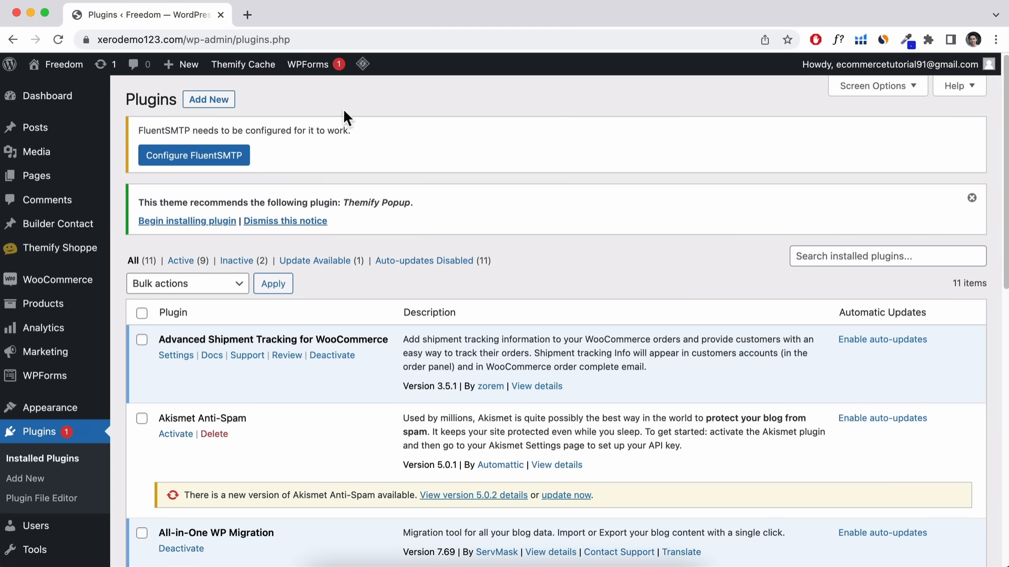
left_click(208, 103)
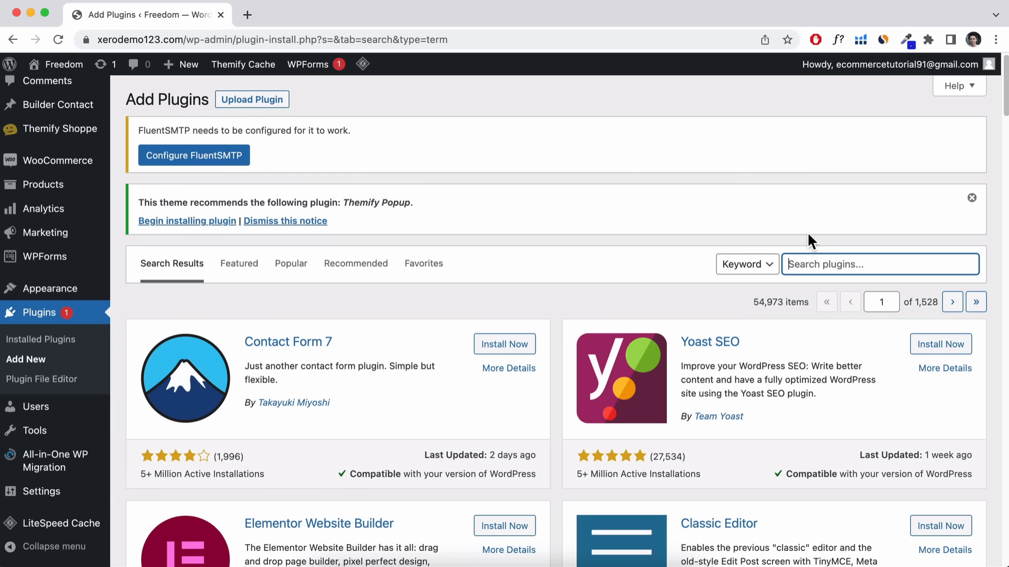
Search 'taxes', then install and activate WooCommerce Shipping & Tax.
left_click(812, 267)
type("taxes")
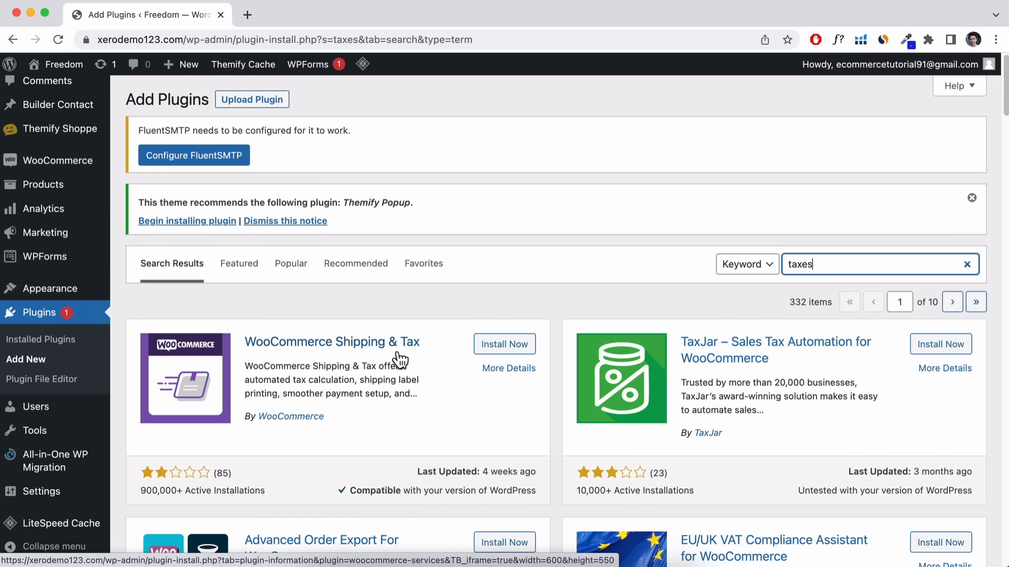
left_click(491, 346)
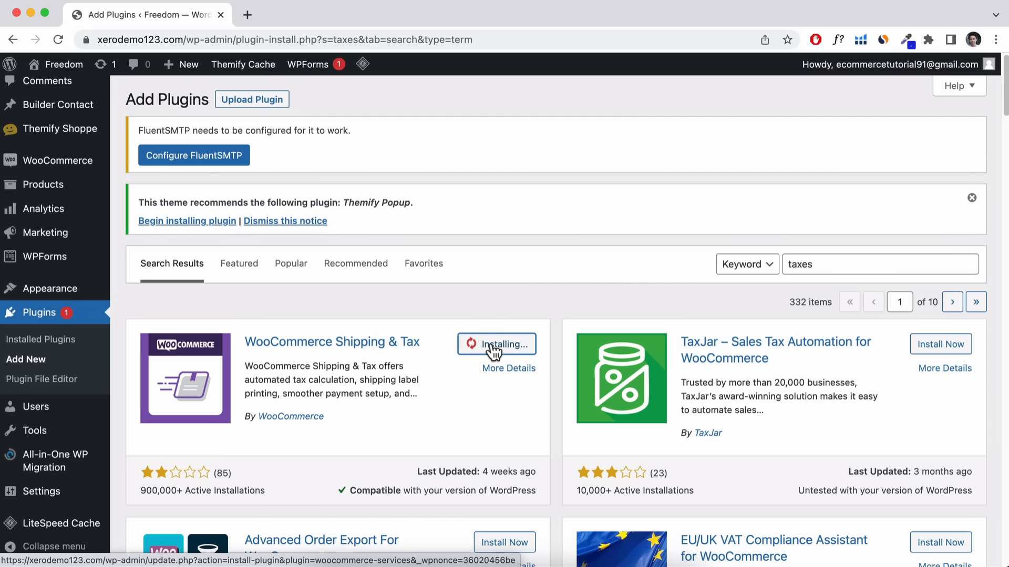
left_click(500, 347)
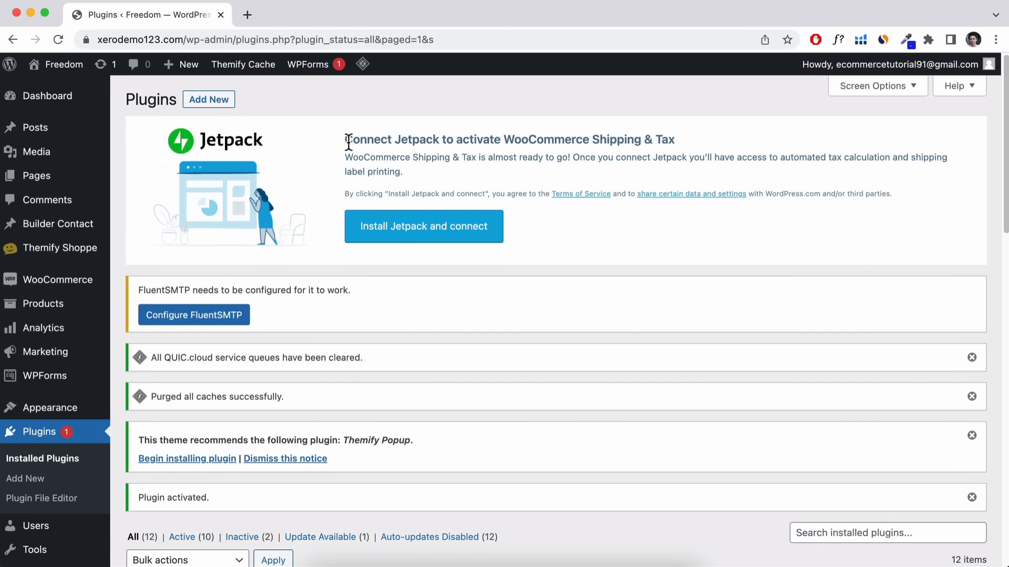
Install Jetpack and connect it by signing in with the store's Google account and verification code.
left_click_drag(346, 140, 682, 141)
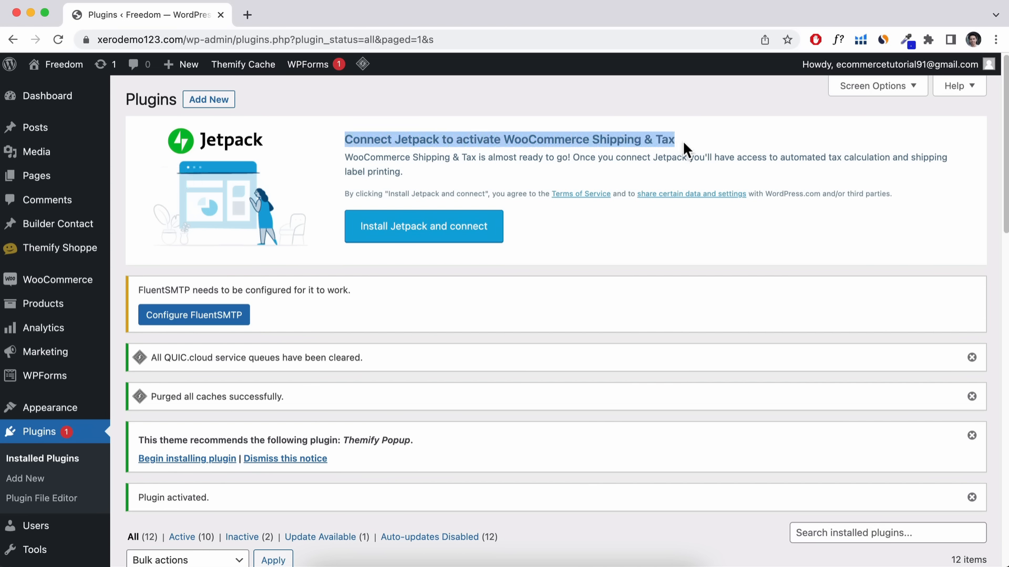
left_click(418, 232)
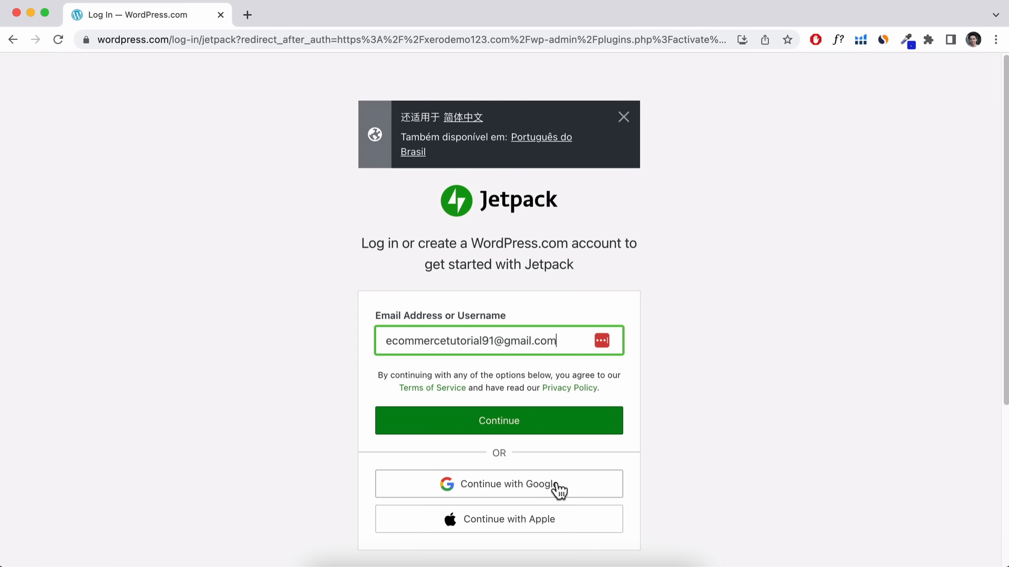
left_click(537, 492)
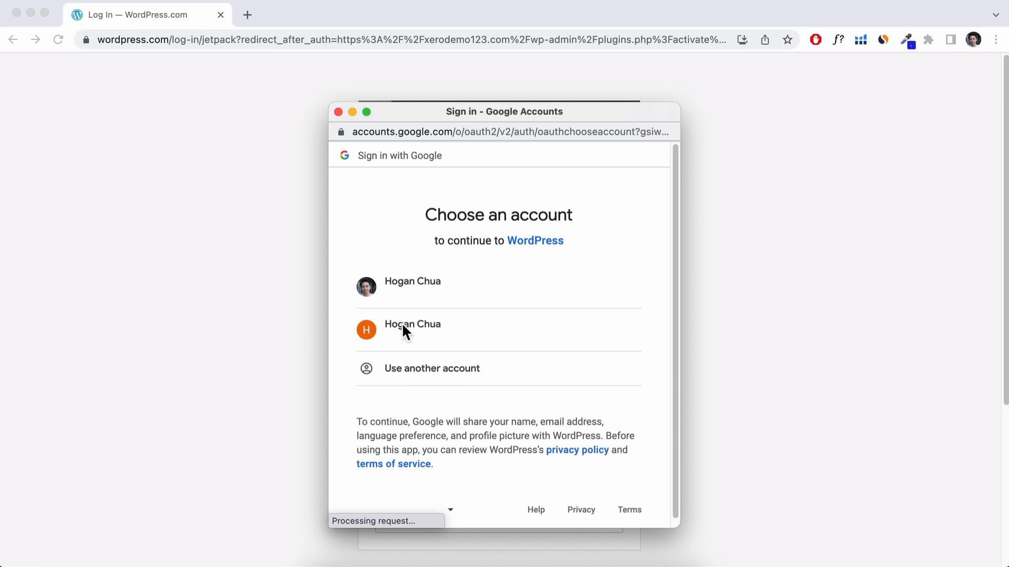
left_click(404, 331)
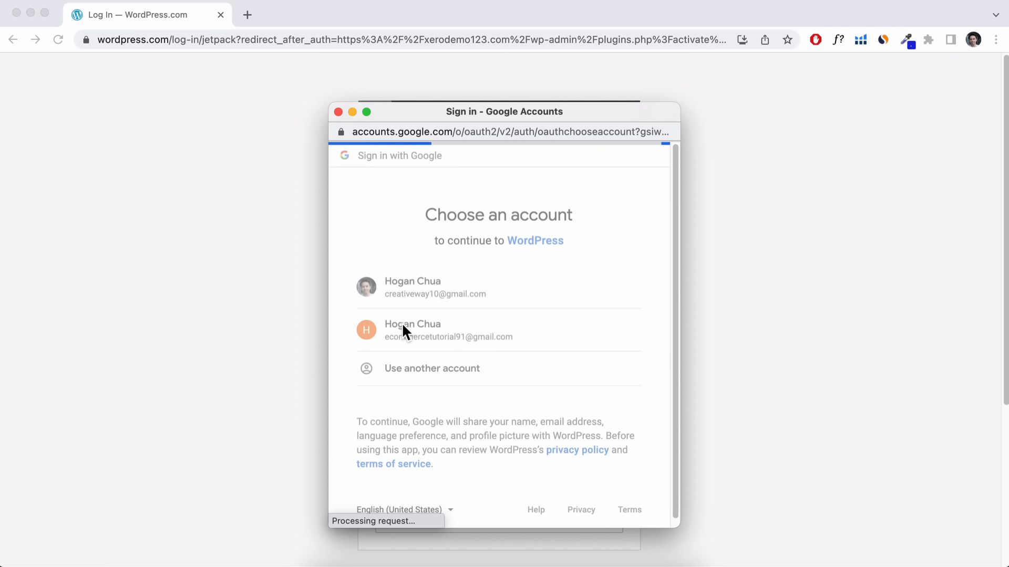
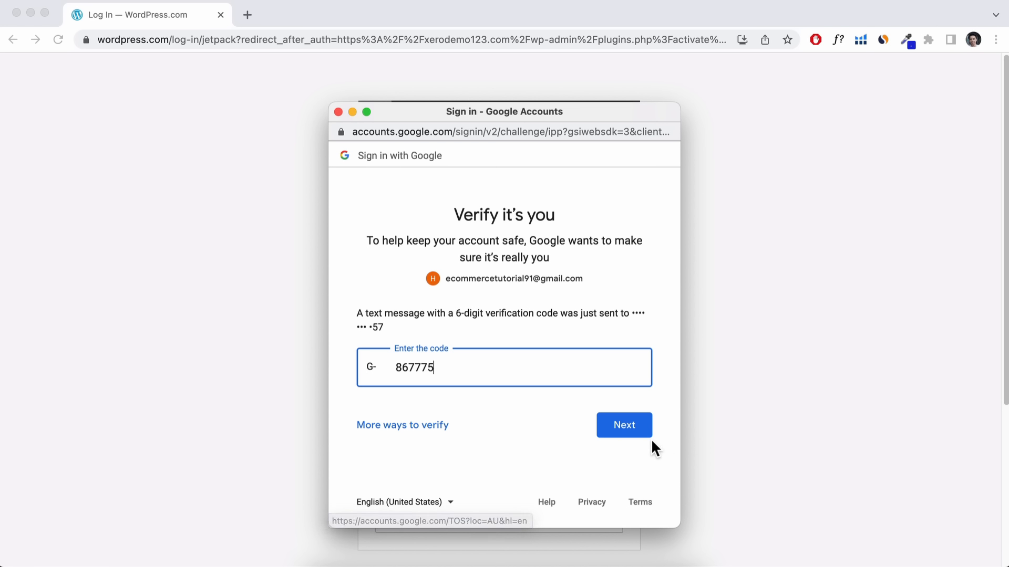
left_click(628, 427)
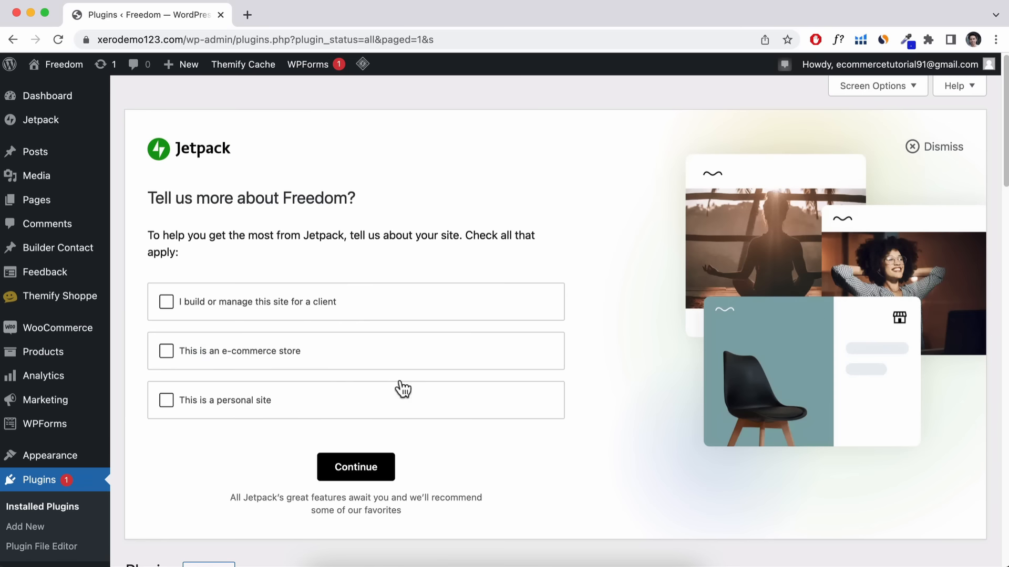
On the WooCommerce Tax settings, set Automated taxes to 'Enable automated taxes' and save.
mouse_move(64, 329)
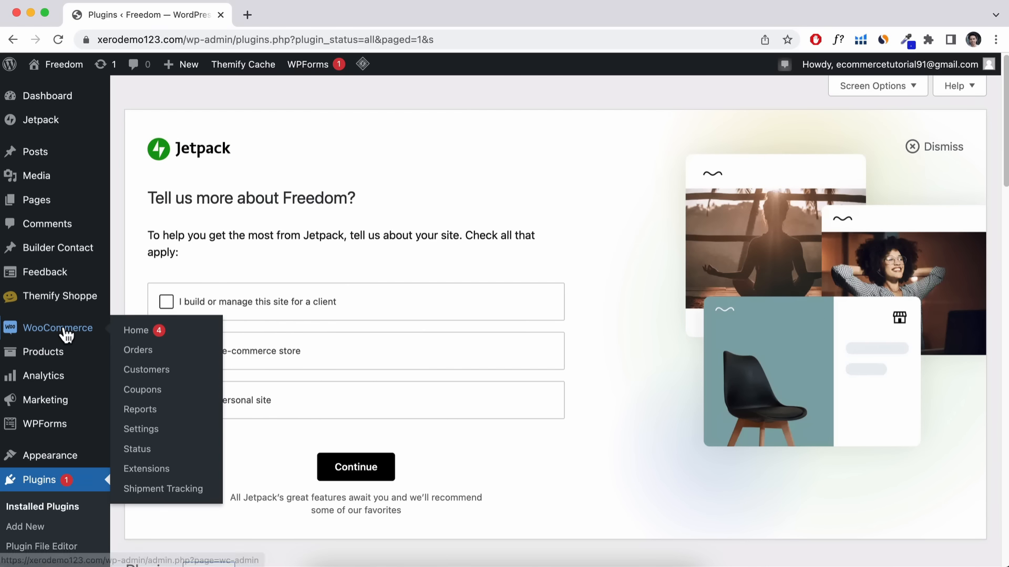
left_click(139, 436)
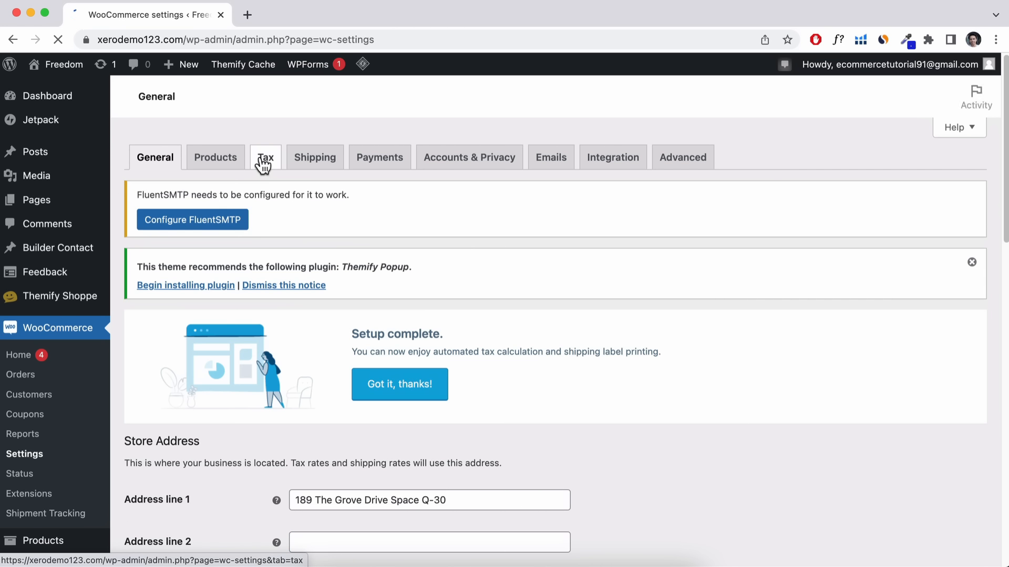
left_click(263, 163)
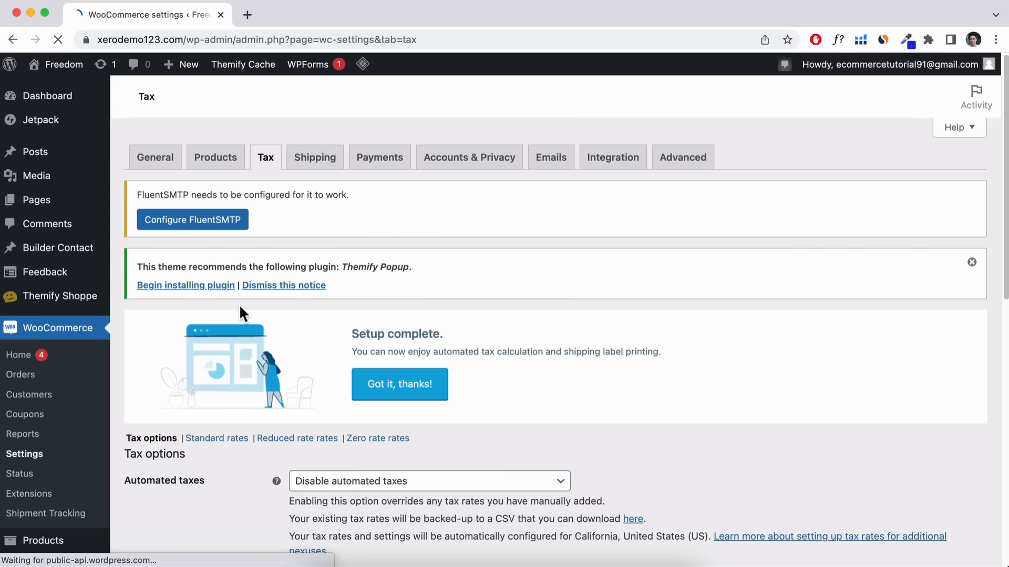
scroll(240, 308, "down", 5)
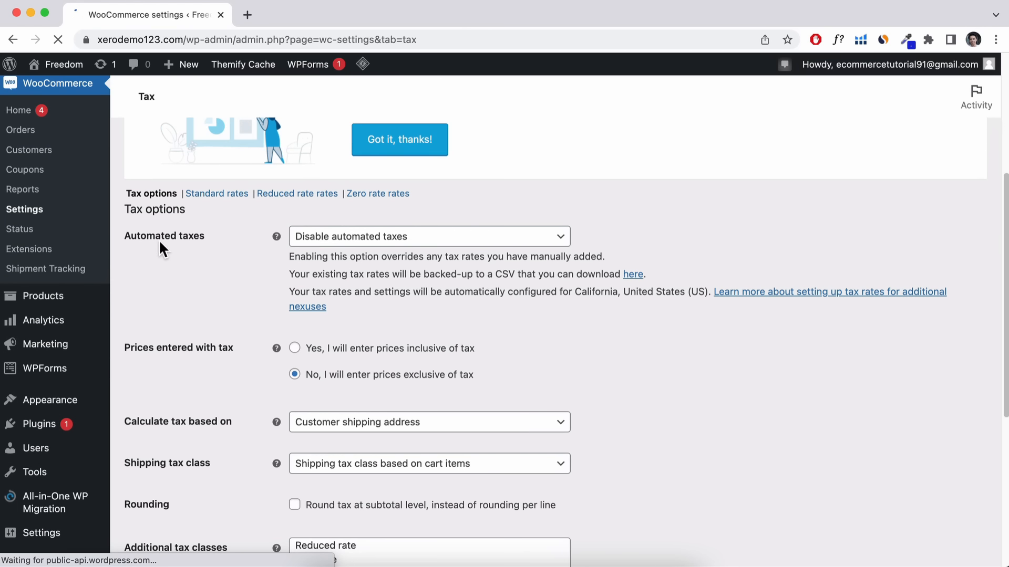
left_click(367, 236)
left_click(342, 284)
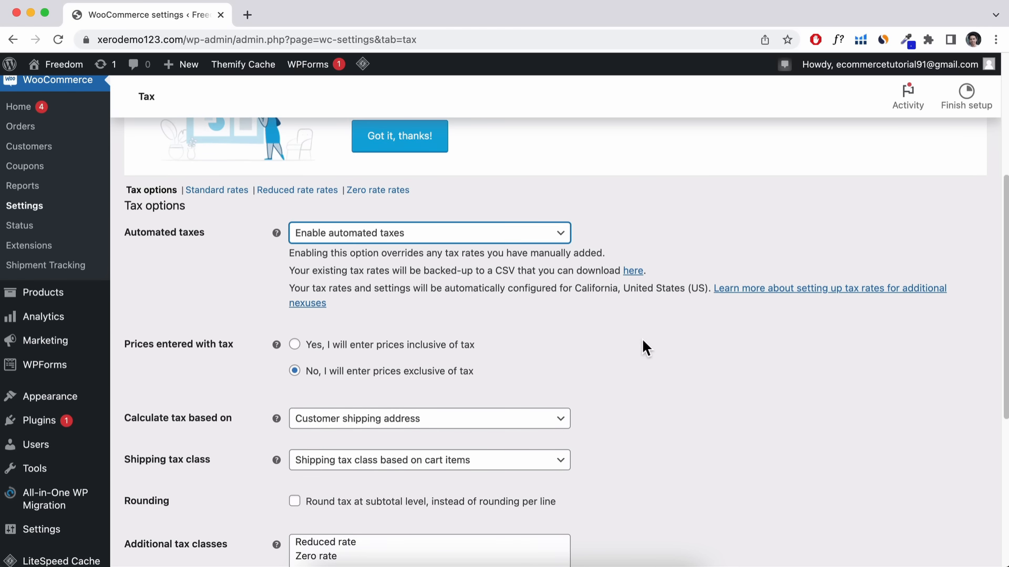
scroll(643, 344, "down", 6)
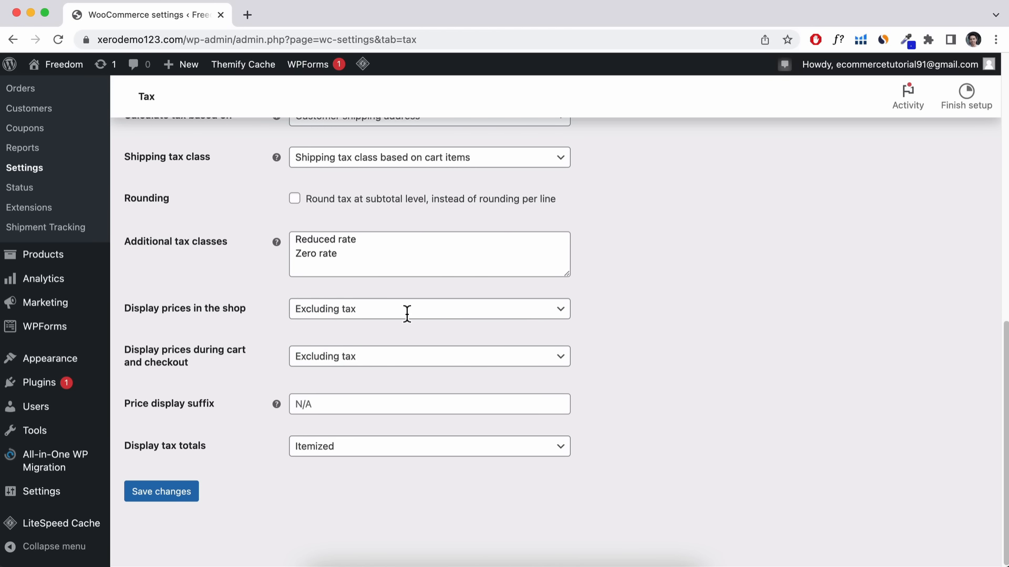
left_click(163, 492)
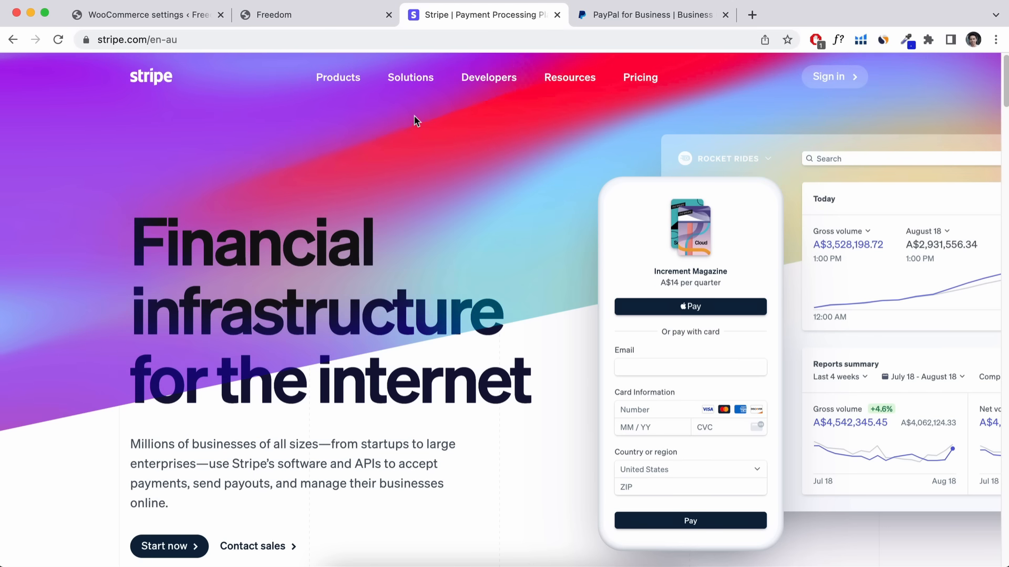
View the PayPal for Business page, then return to the WordPress Plugins list.
left_click(635, 17)
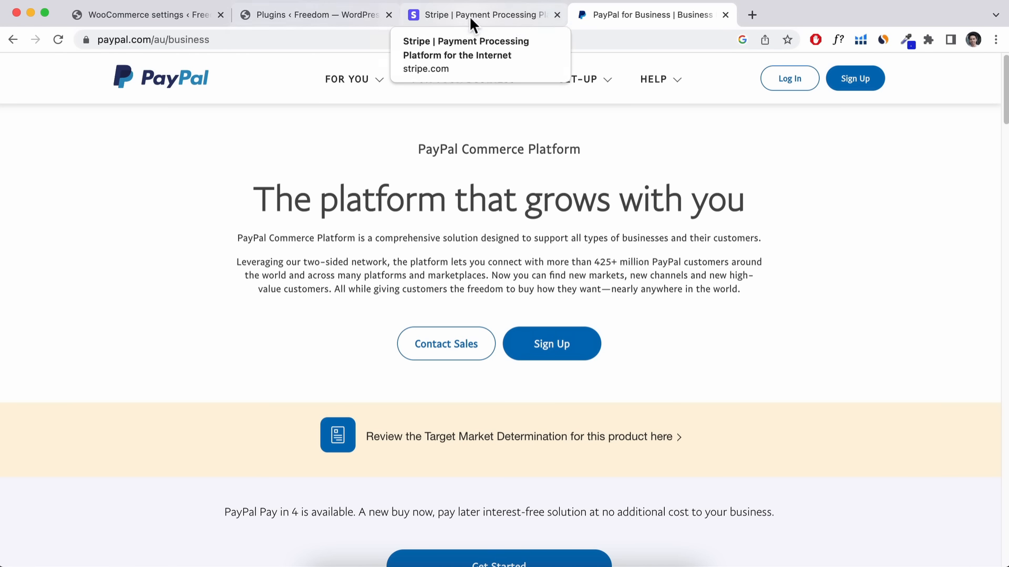
left_click(326, 16)
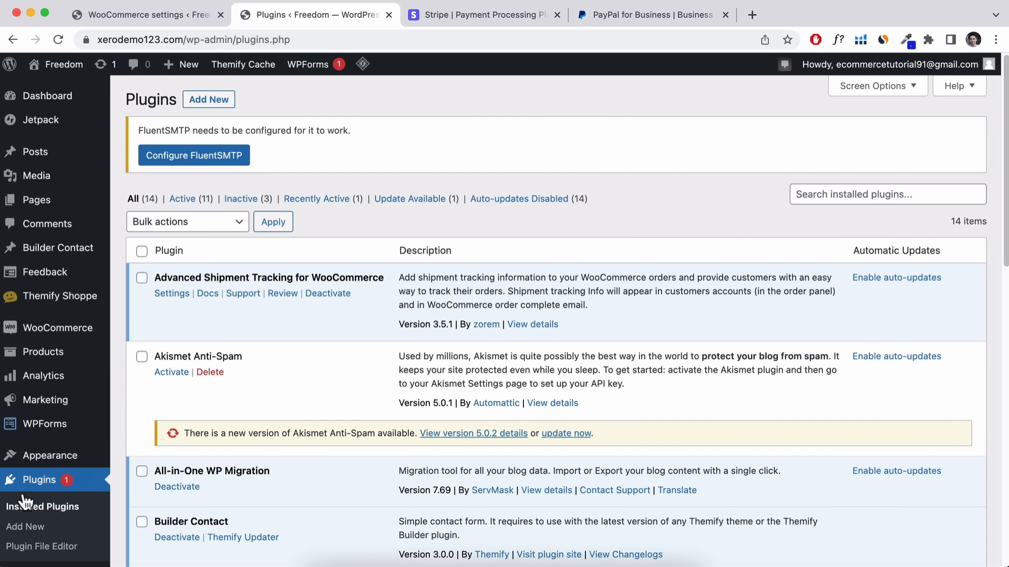
Search Add Plugins for 'stripe' and activate WooCommerce Stripe Payment Gateway.
left_click(216, 105)
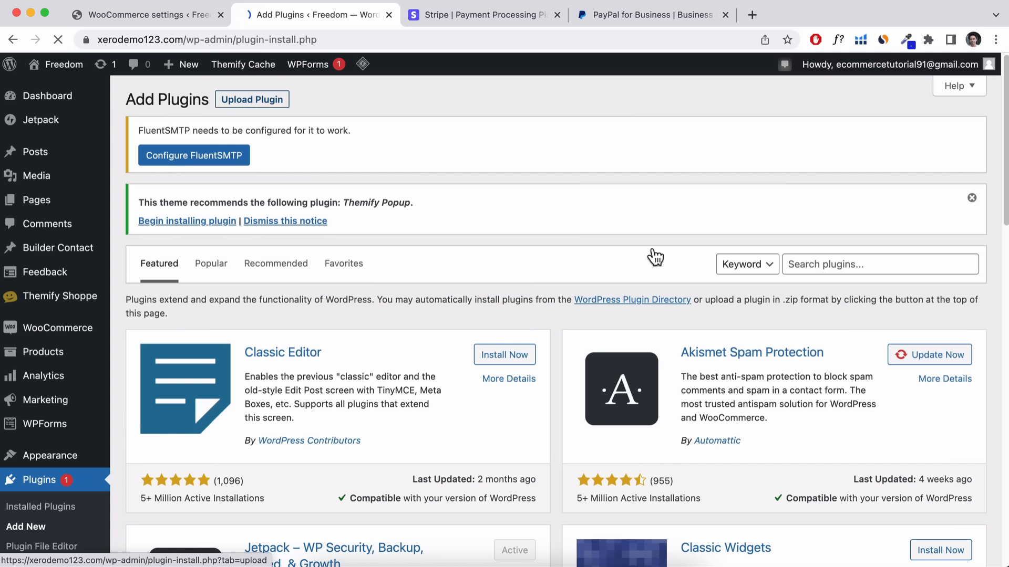
left_click(813, 264)
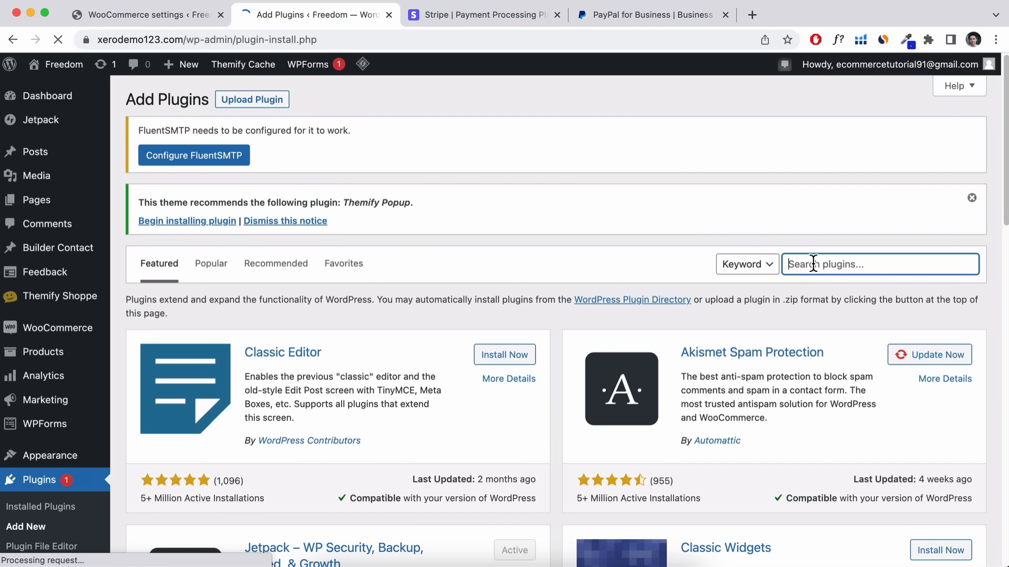
type("stripe")
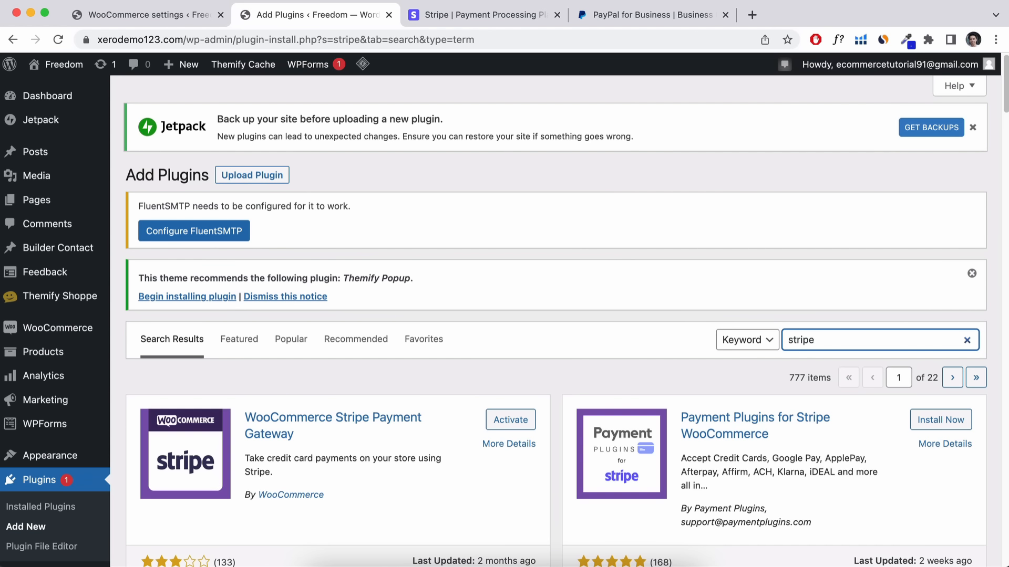
scroll(315, 436, "down", 1)
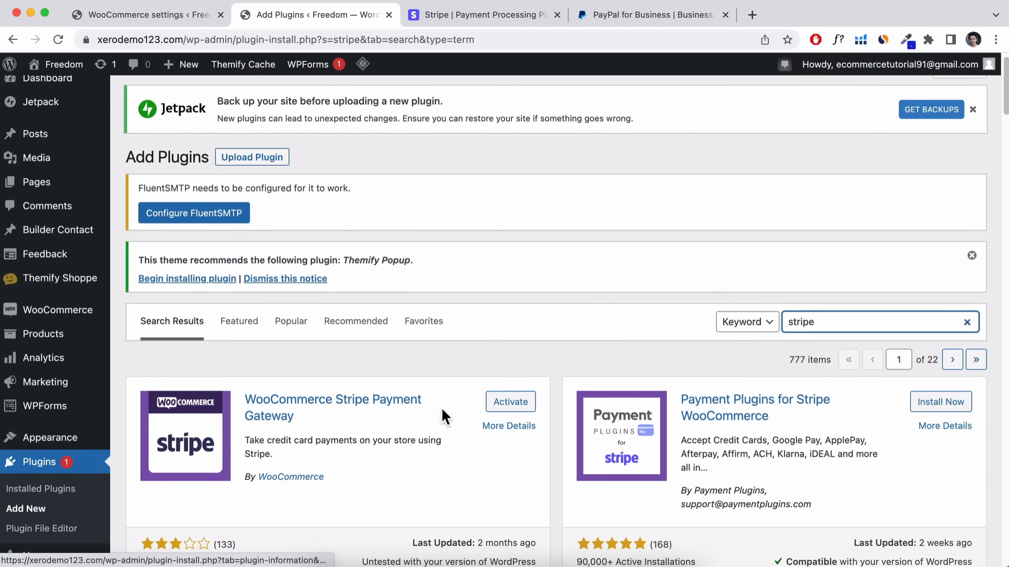
left_click(500, 407)
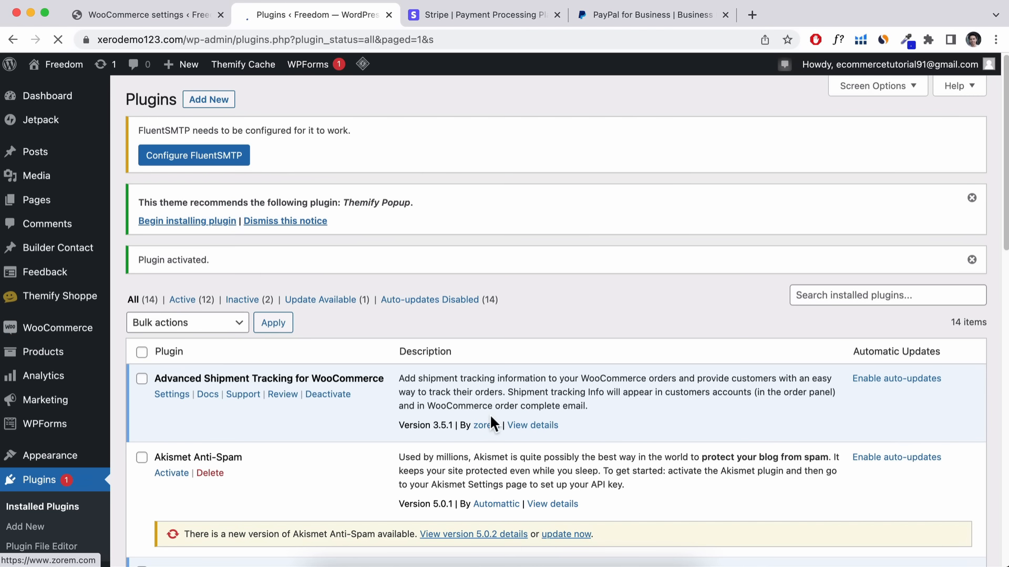
left_click(207, 98)
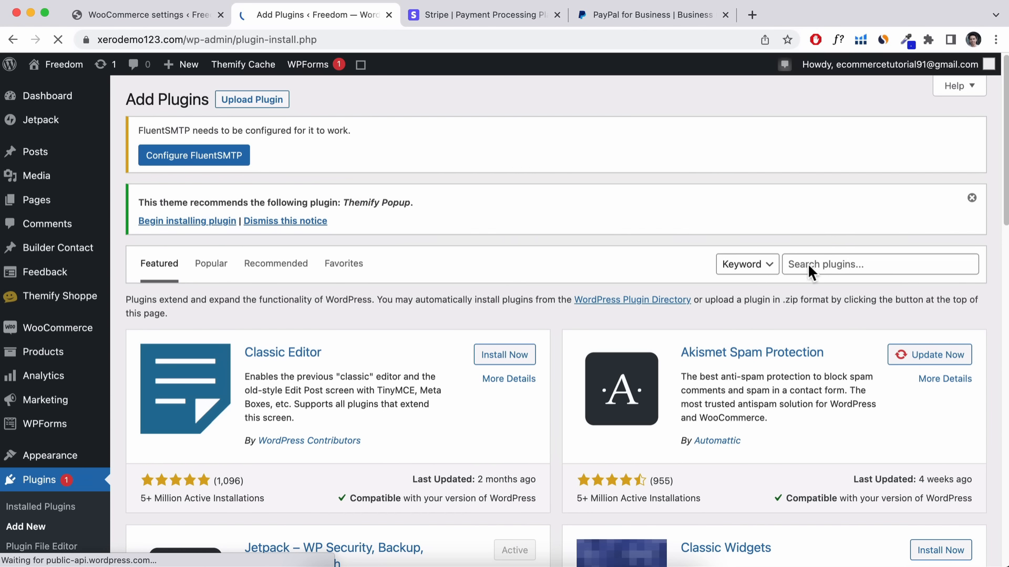
Search plugins for 'paypal', then install and activate WooCommerce PayPal Payments.
left_click(807, 265)
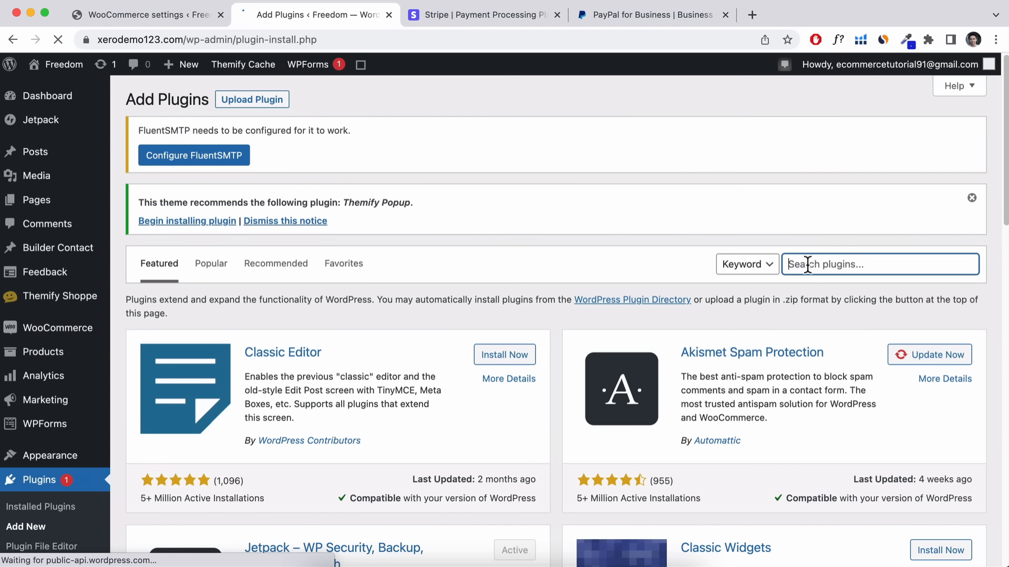
type("paypal")
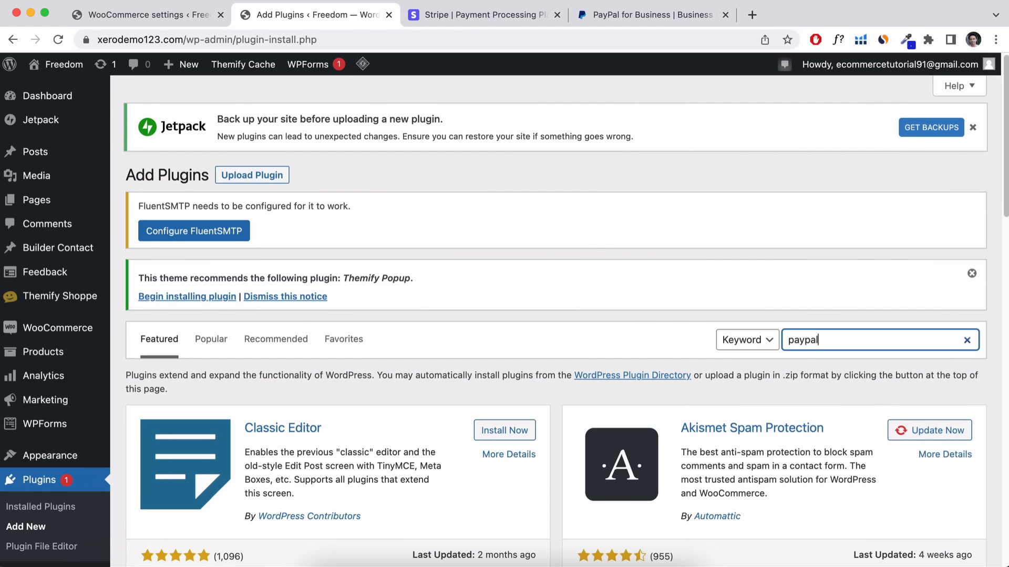
key("Return")
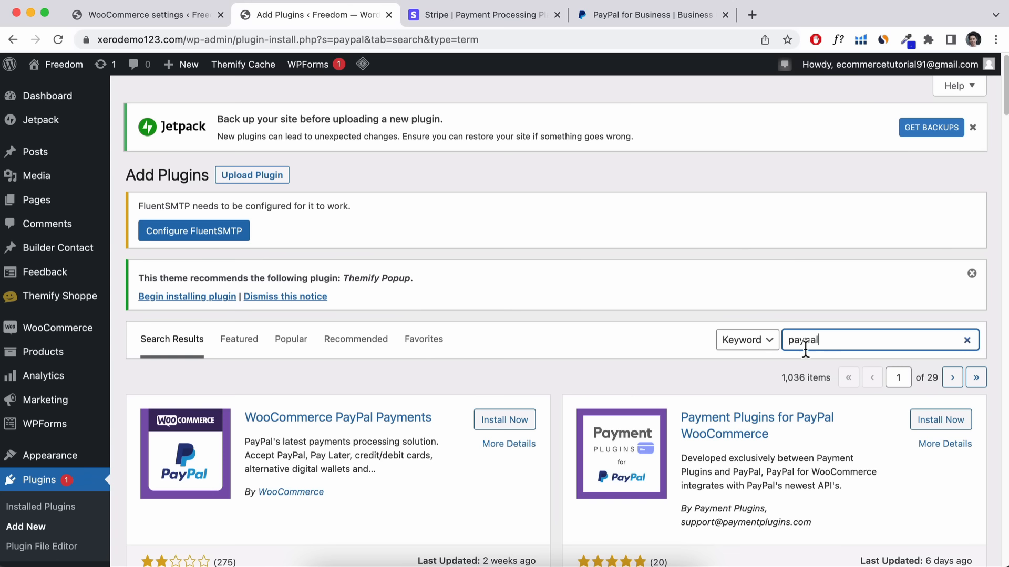
scroll(488, 332, "down", 3)
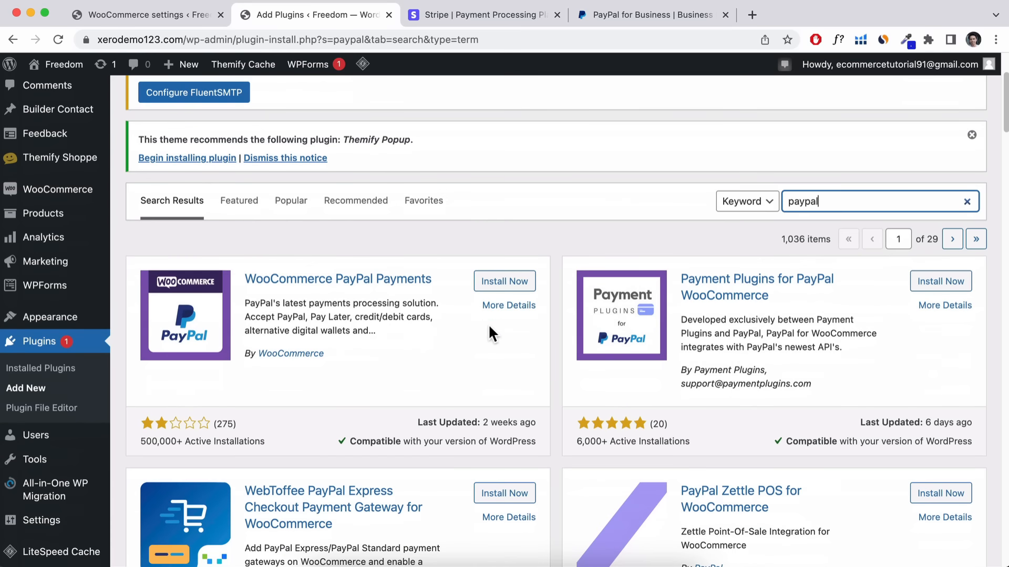
left_click(502, 283)
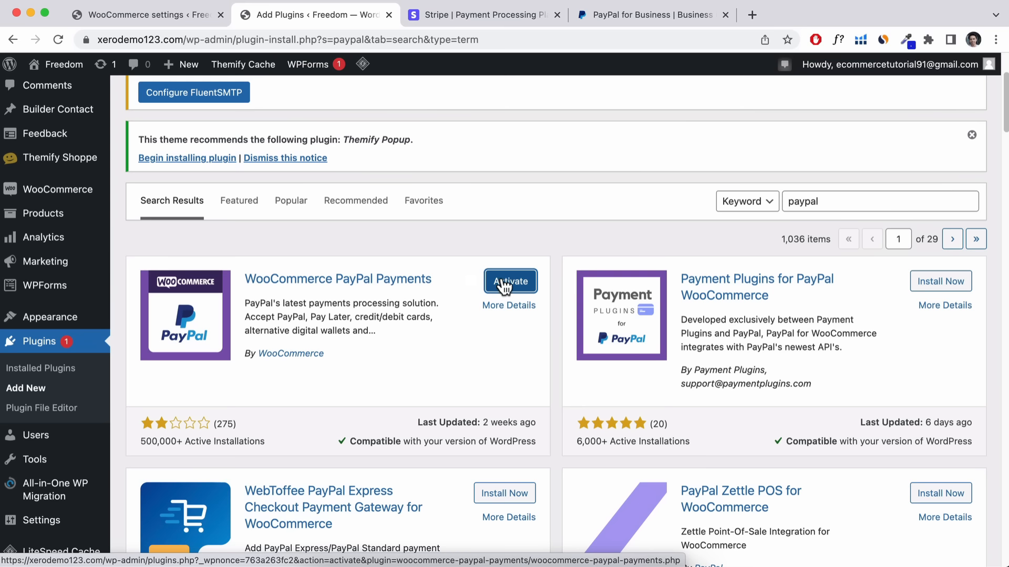
left_click(506, 286)
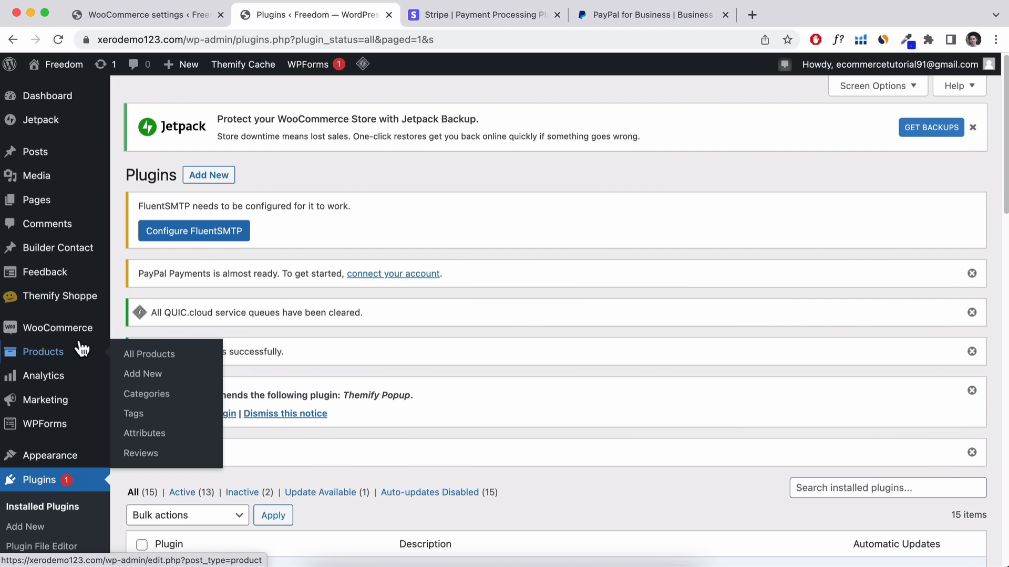
mouse_move(72, 335)
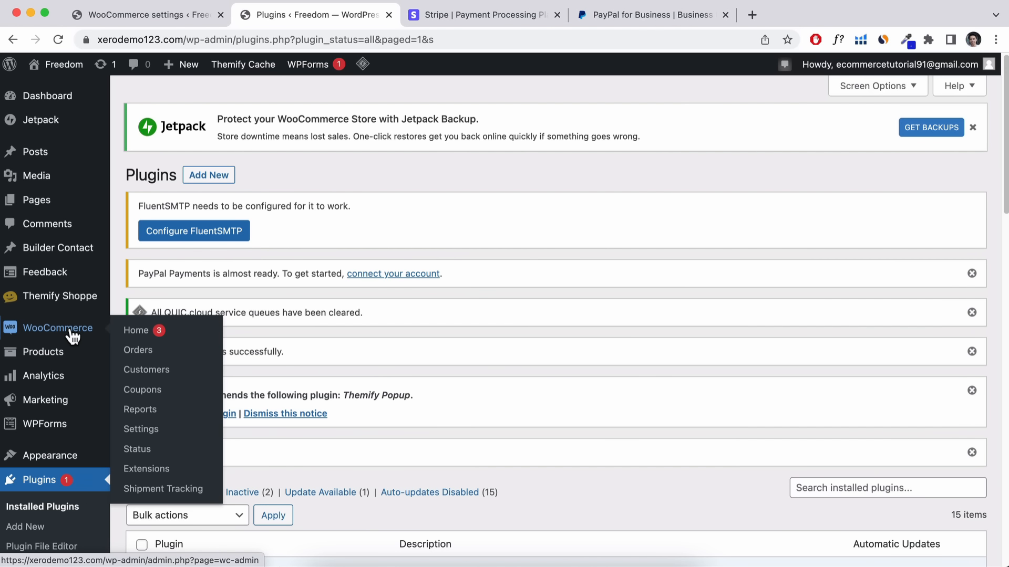
Start the Stripe credit card setup from WooCommerce Payments and begin connecting a Stripe account.
left_click(138, 431)
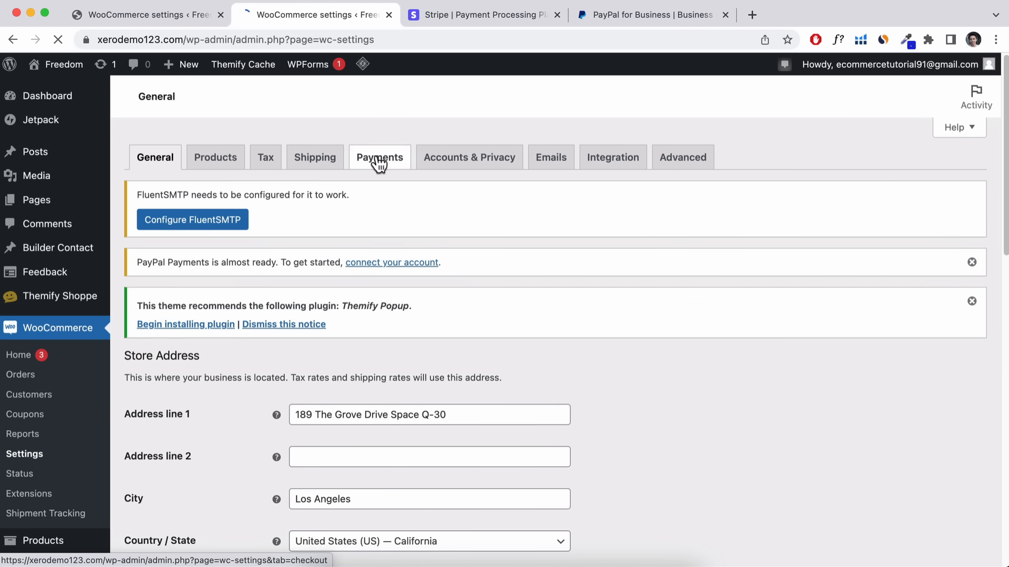
left_click(379, 164)
scroll(388, 225, "down", 3)
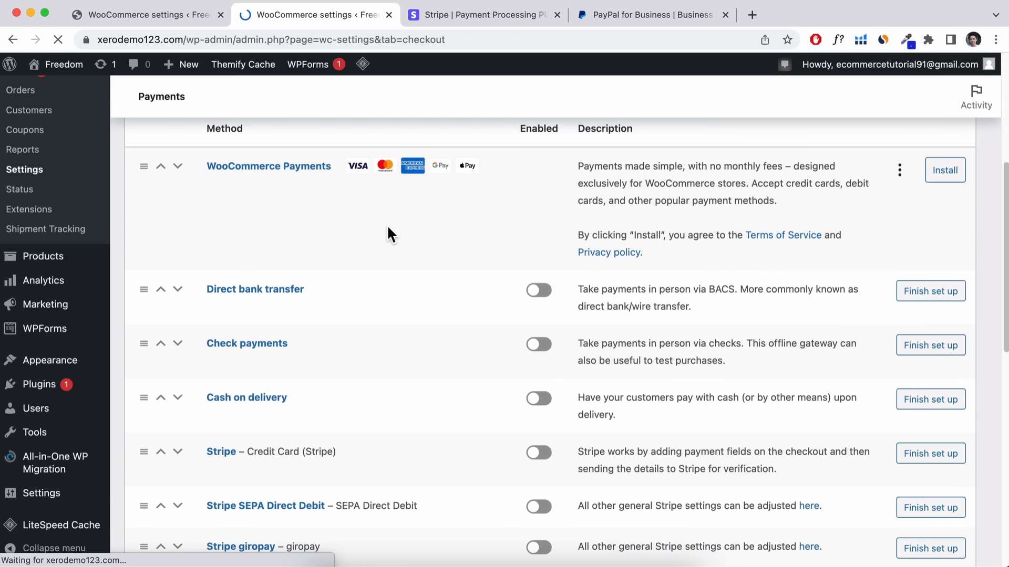
scroll(387, 225, "down", 4)
scroll(387, 225, "up", 1)
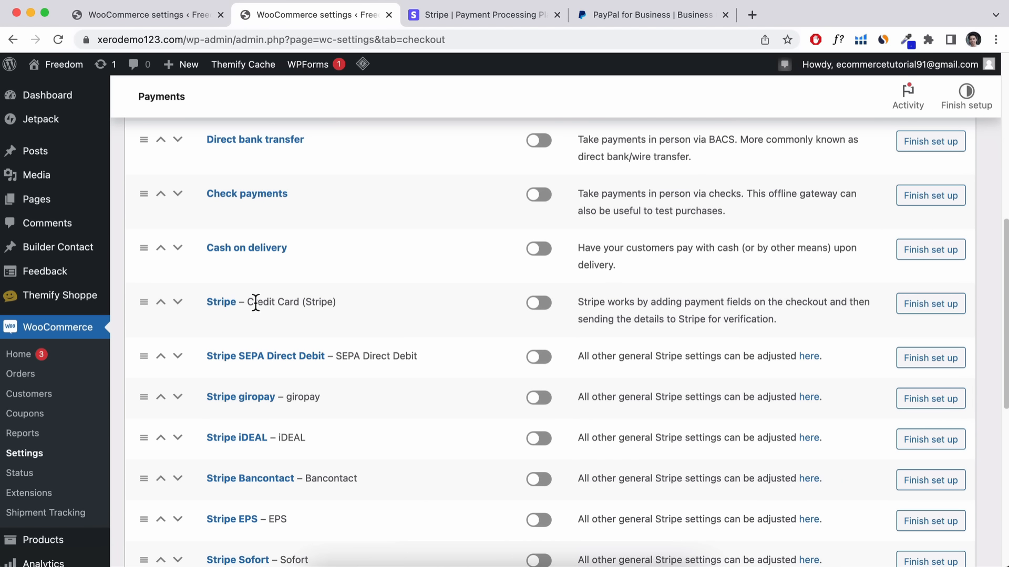
left_click(928, 313)
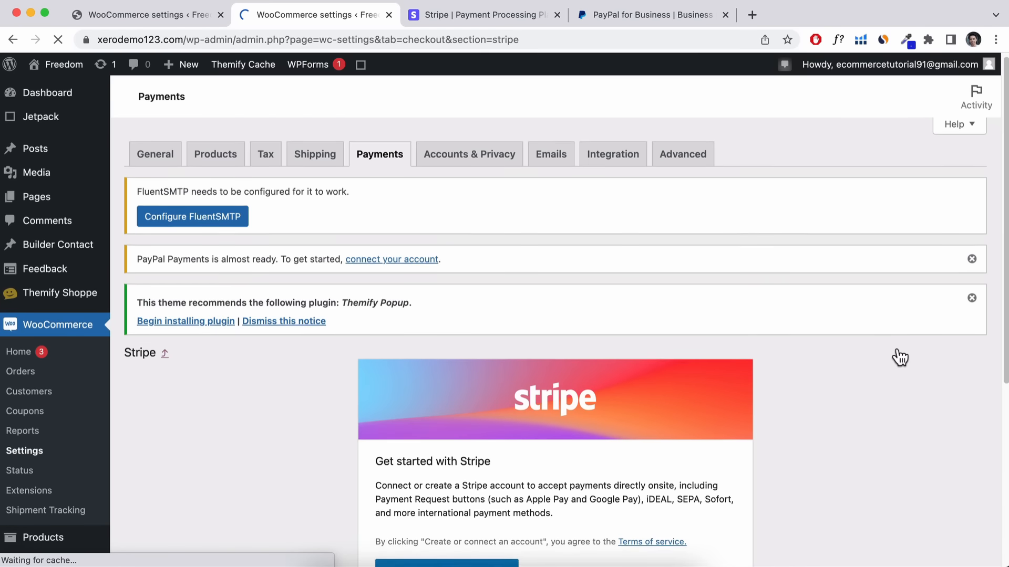
scroll(897, 353, "down", 3)
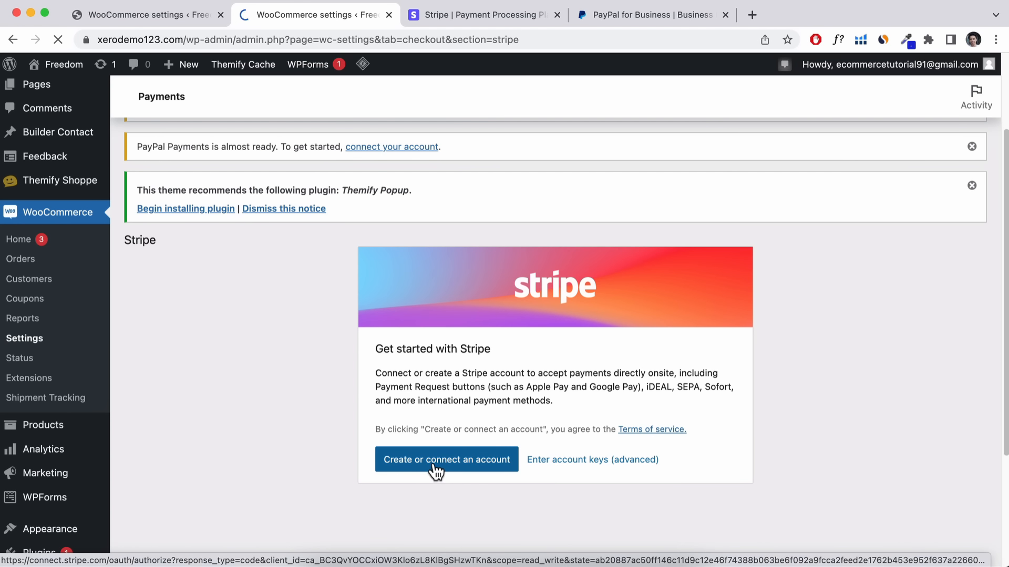
left_click(435, 469)
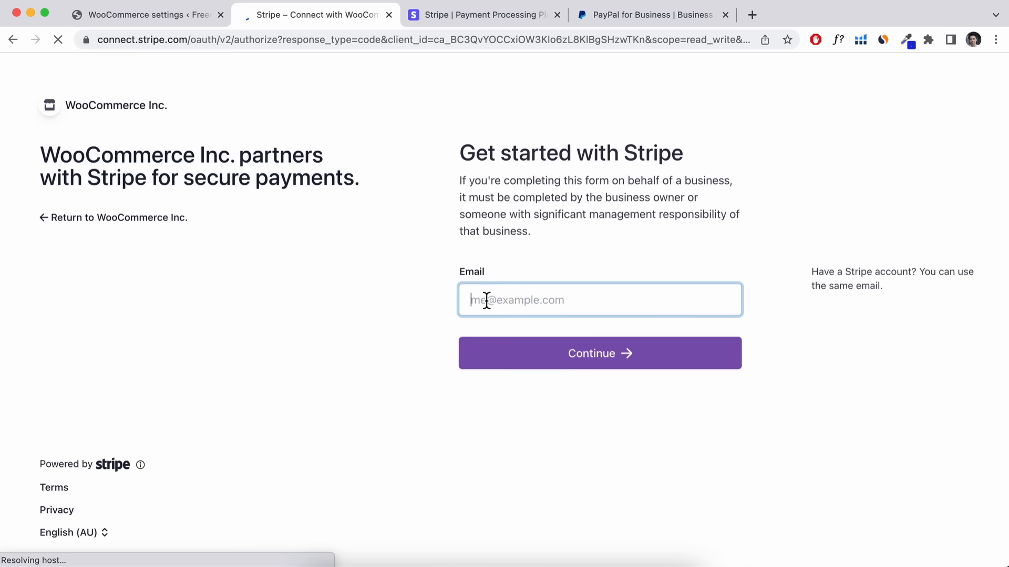
Log in to Stripe with the account e-mail and password.
key("super+v")
type("cre")
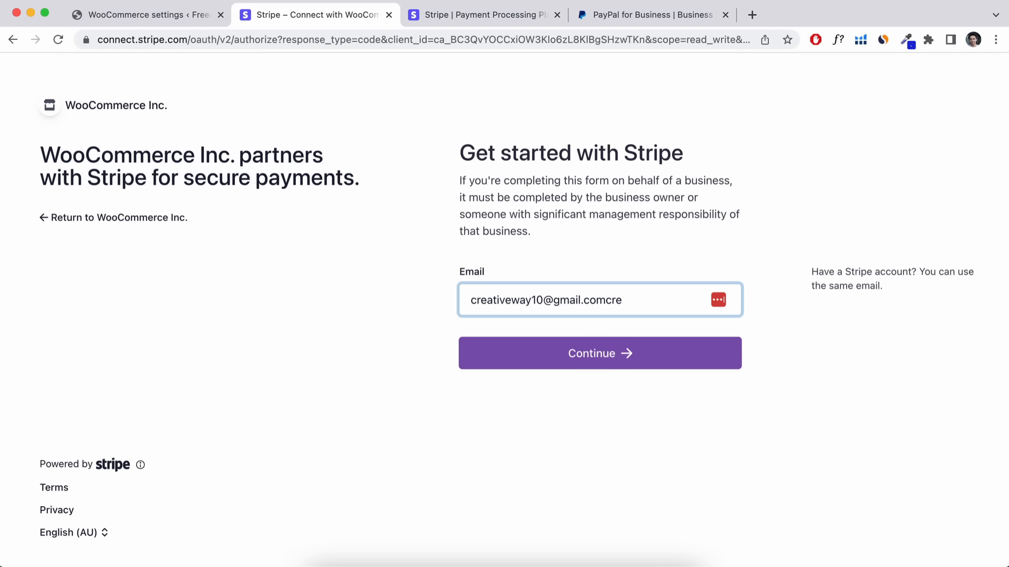
key("BackSpace")
key("BackSpace")
left_click(809, 331)
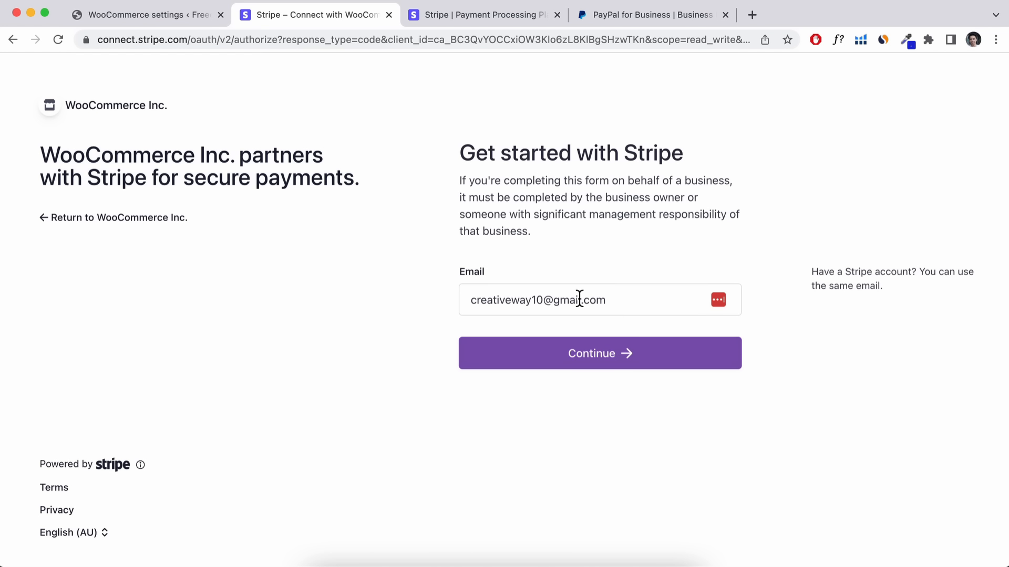
left_click(616, 368)
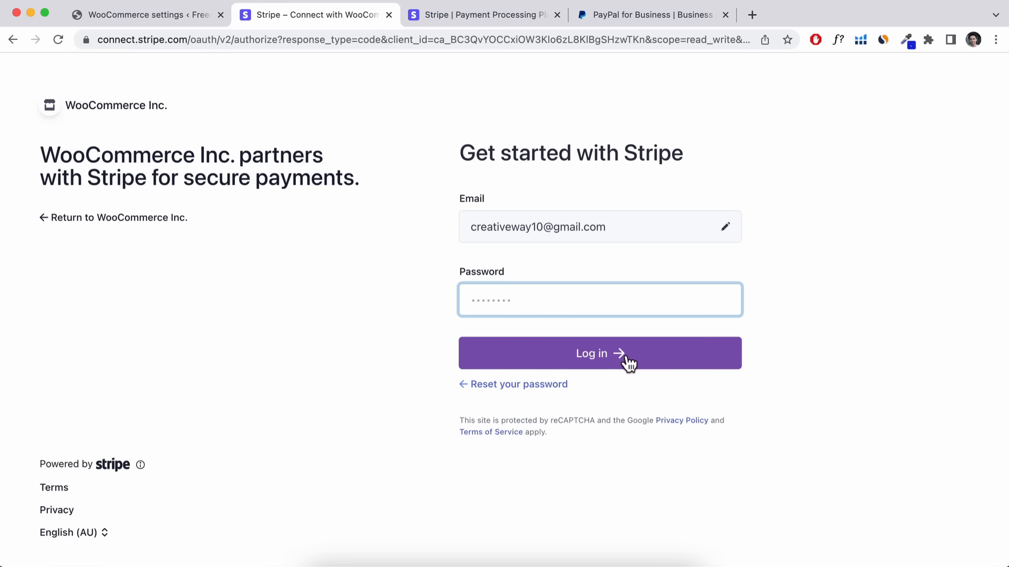
key("super+v")
left_click(584, 352)
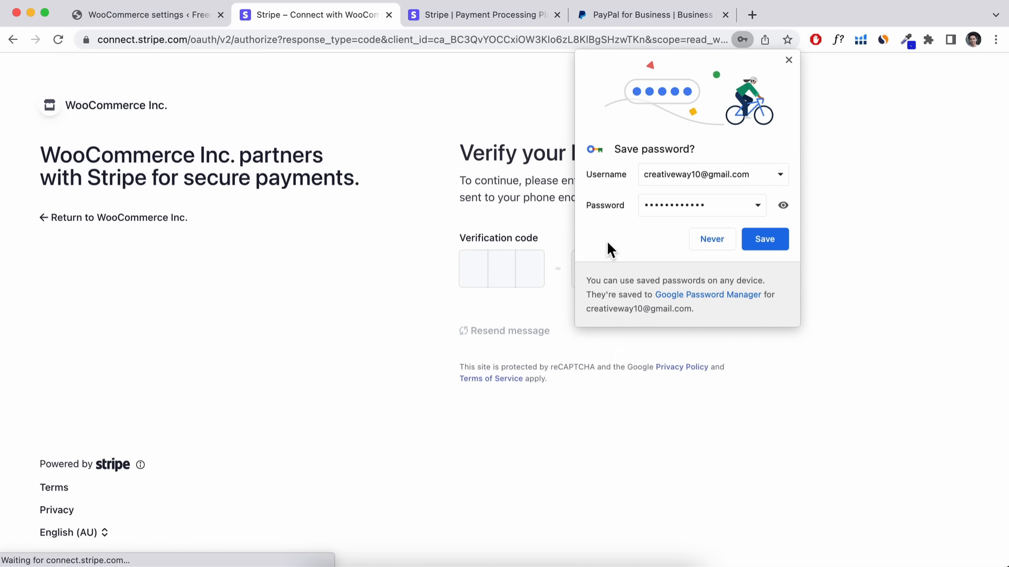
Enter the verification code and authorise connecting the Stripe account to WooCommerce.
left_click(788, 59)
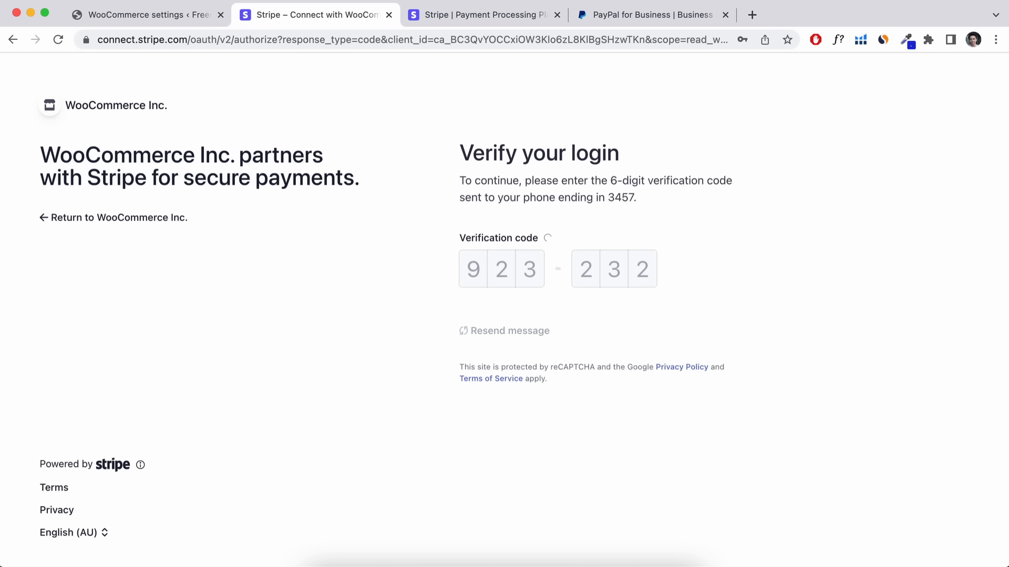
left_click(619, 405)
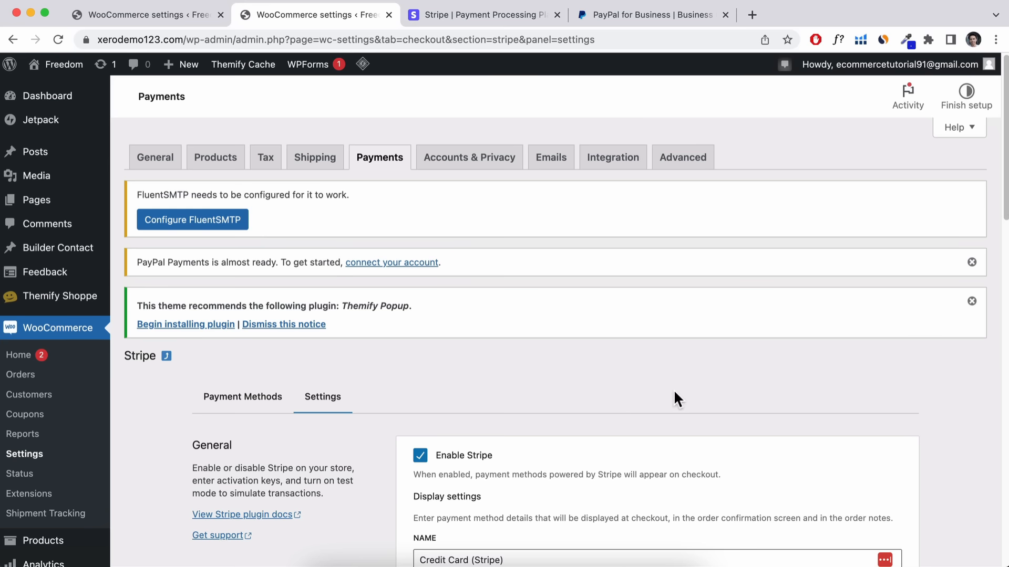
Review the Stripe Account details, Webhooks status and webhook secret warning.
scroll(674, 390, "down", 5)
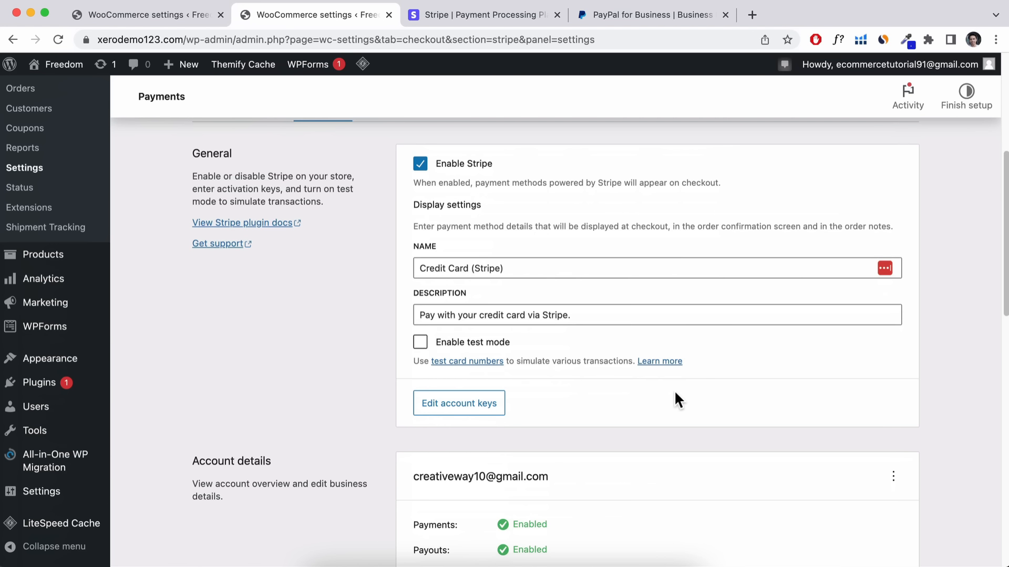
scroll(675, 393, "down", 2)
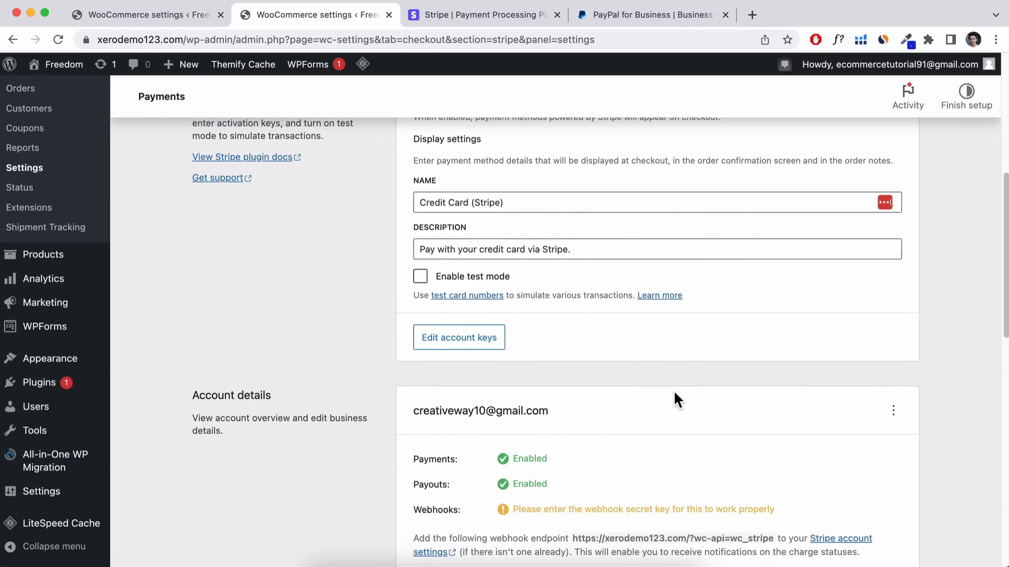
scroll(674, 394, "down", 3)
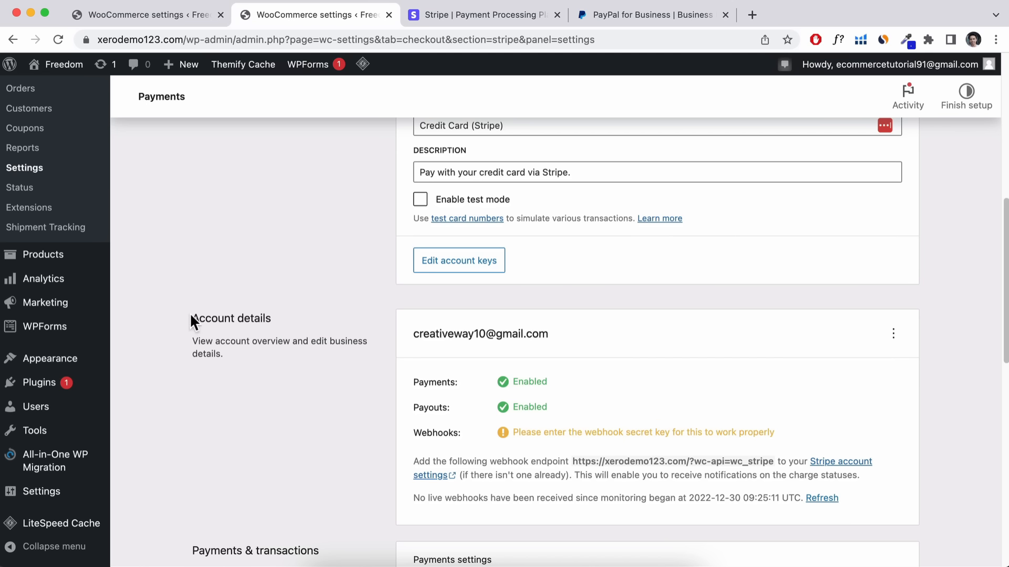
left_click_drag(190, 315, 314, 321)
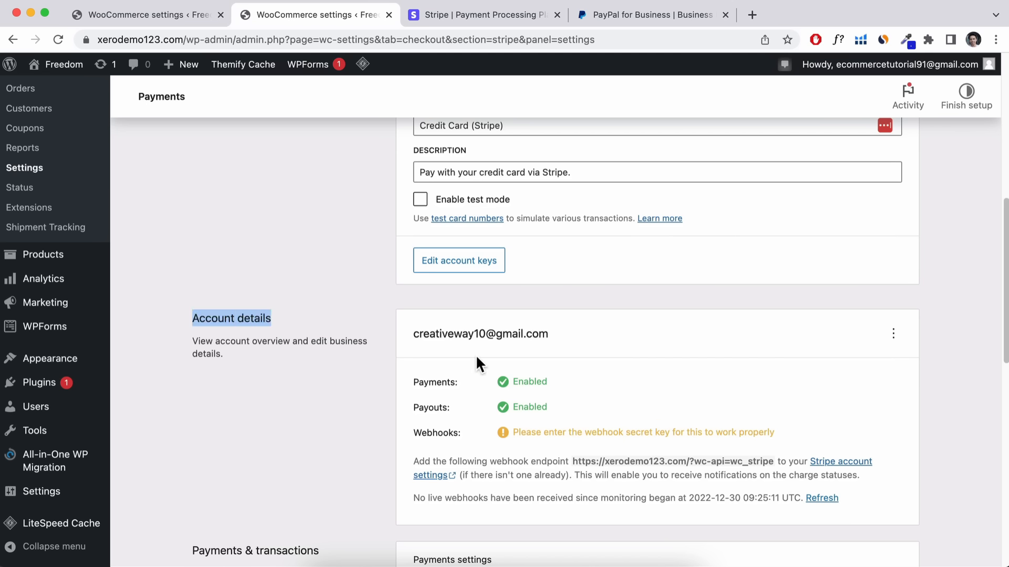
left_click_drag(412, 432, 474, 433)
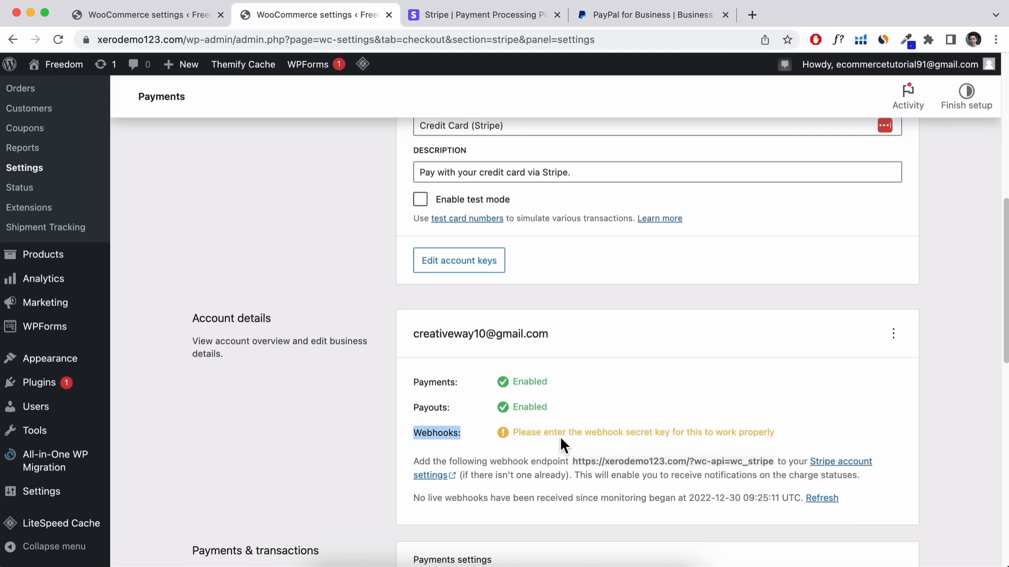
left_click_drag(775, 434, 506, 431)
left_click(640, 428)
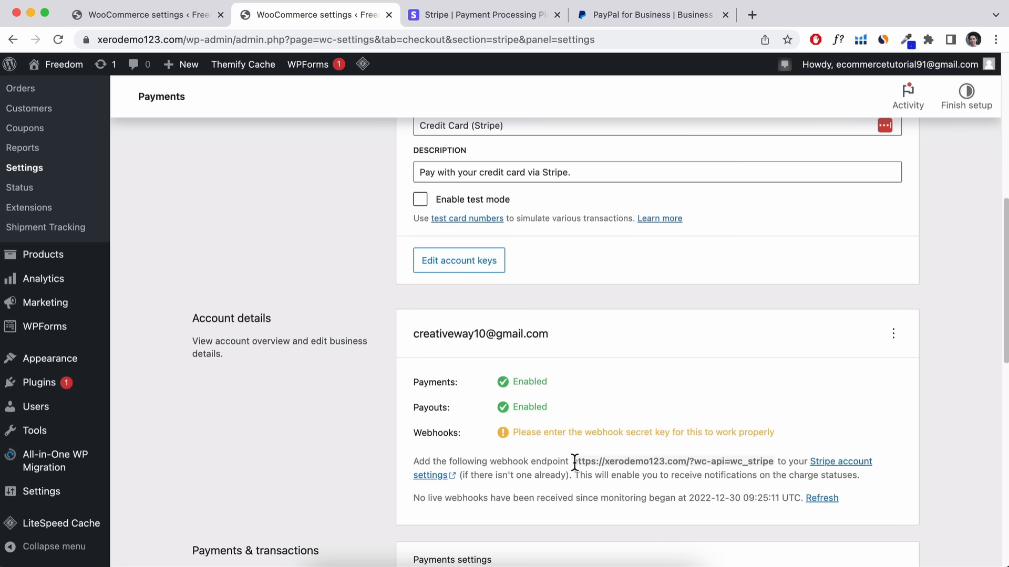
Copy the store's webhook endpoint URL and open Stripe's webhook settings in a new tab.
left_click_drag(572, 462, 770, 463)
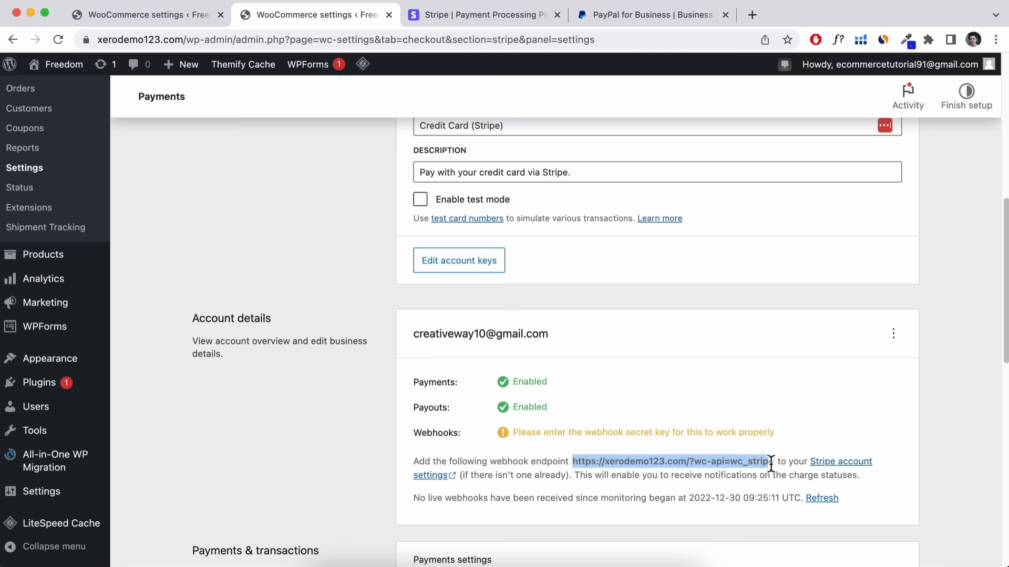
right_click(772, 464)
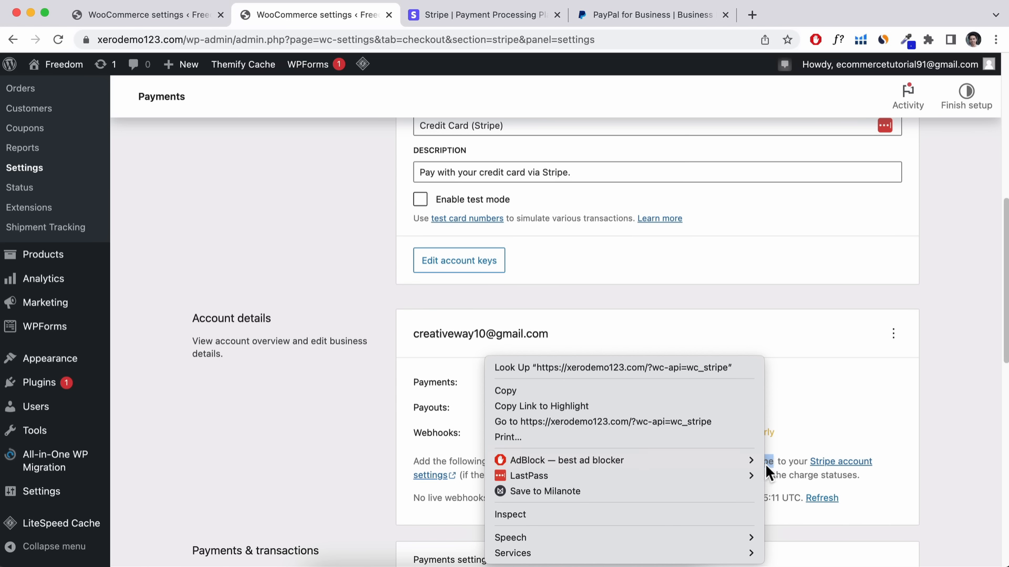
left_click(643, 392)
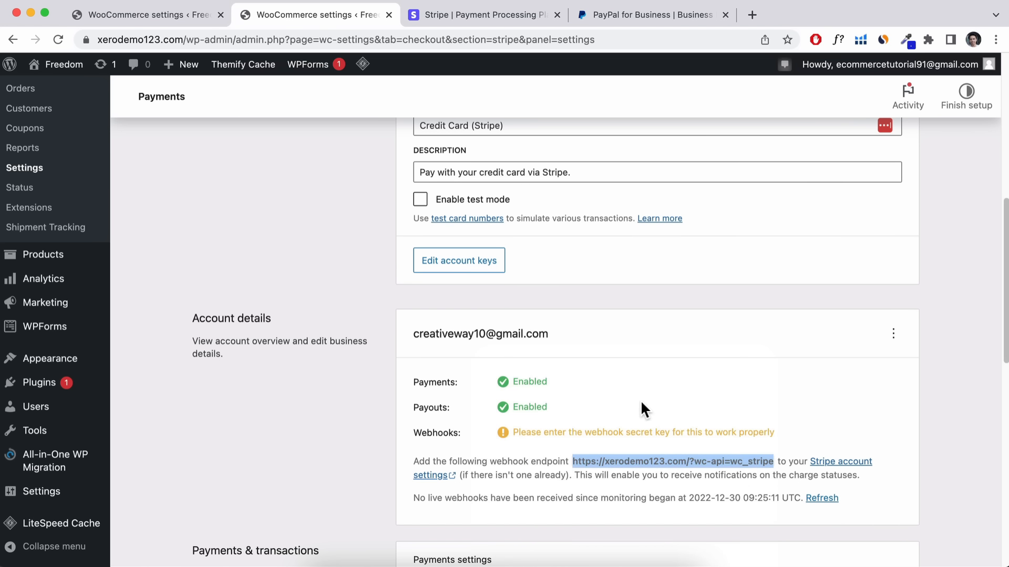
left_click(821, 464)
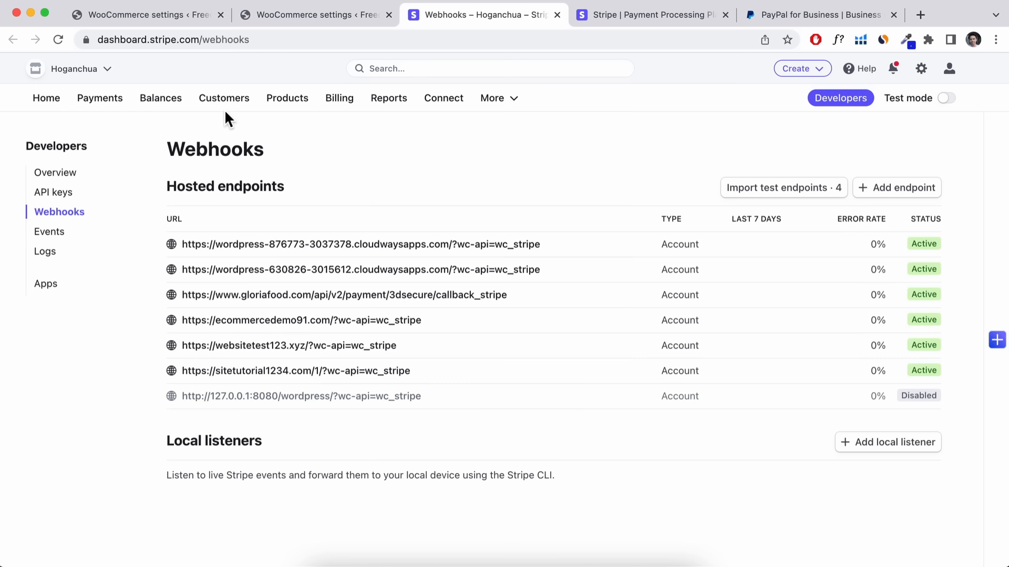
Add a Stripe webhook endpoint for the pasted store URL listening to all 13 Charge events.
left_click(900, 188)
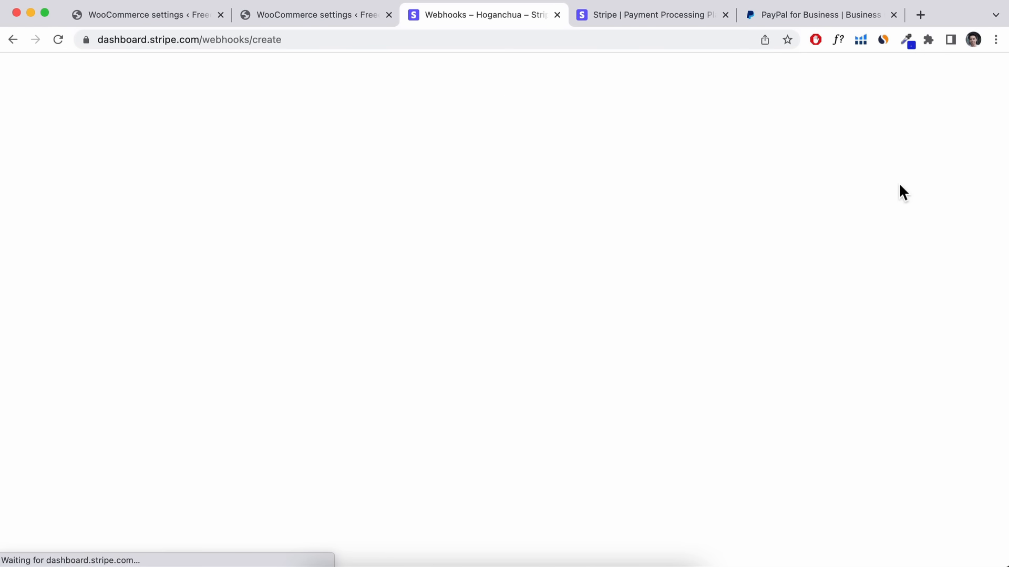
left_click(117, 272)
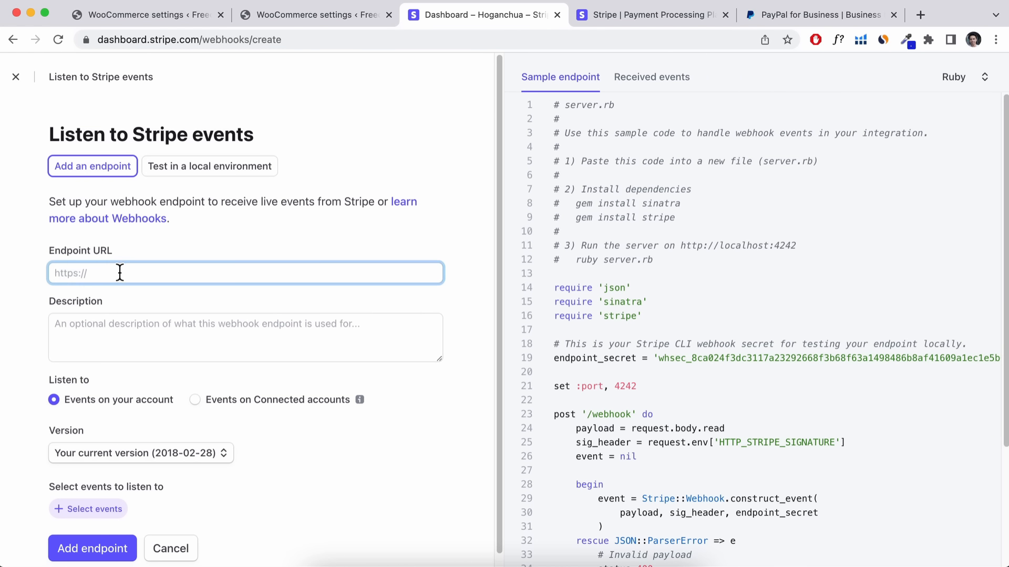
key("super+v")
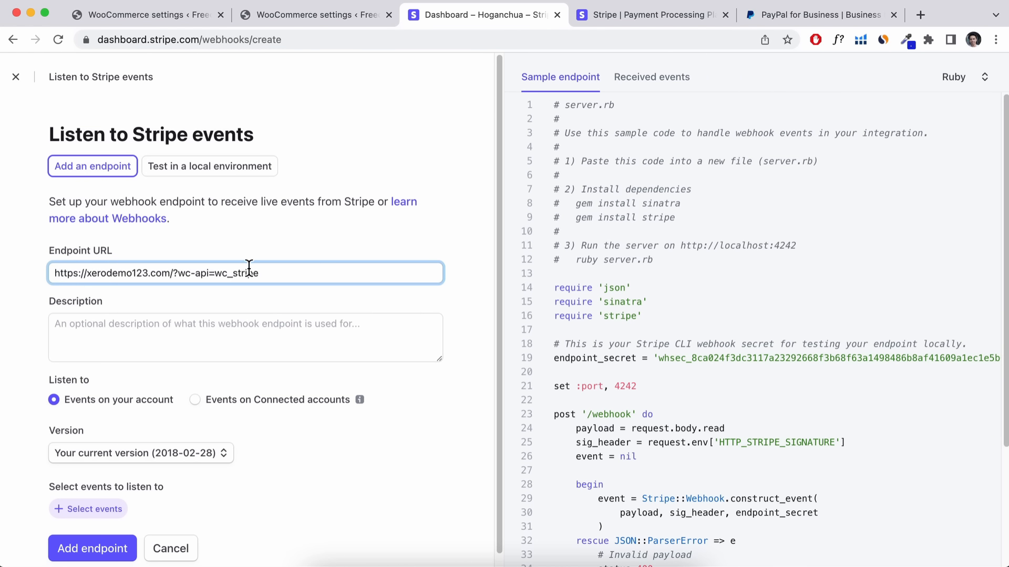
scroll(240, 339, "down", 1)
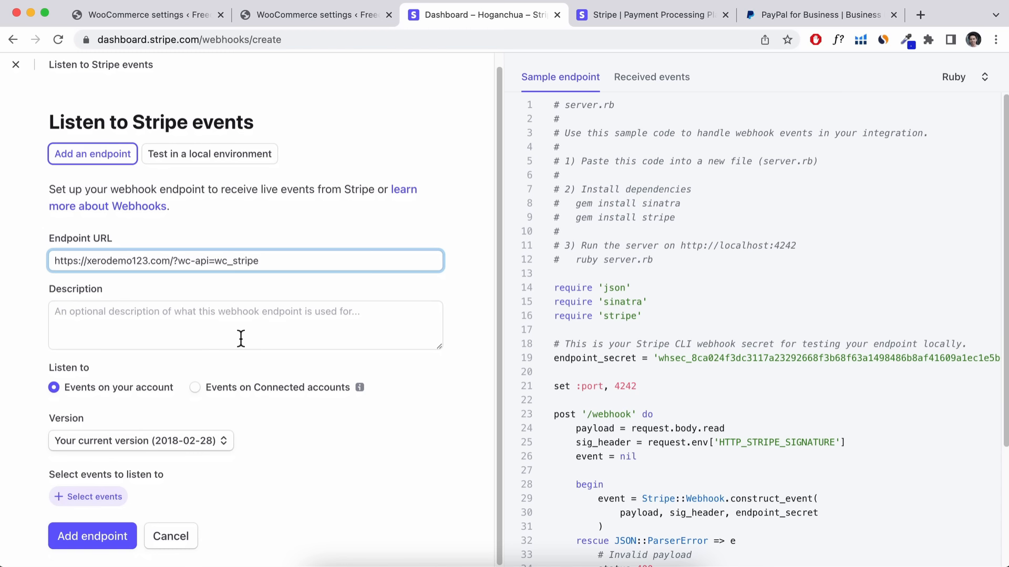
left_click(96, 500)
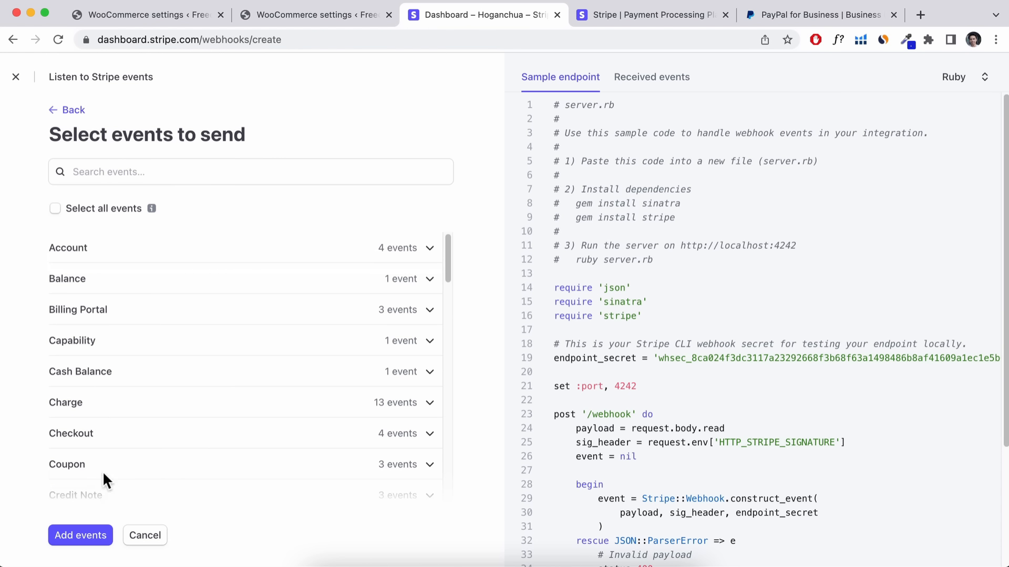
left_click(74, 409)
left_click(60, 427)
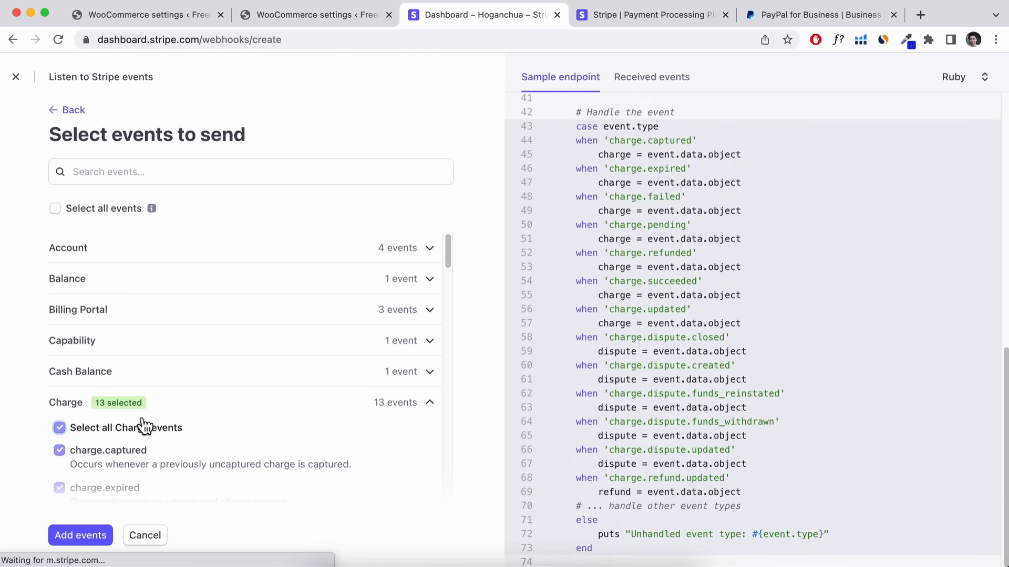
left_click(184, 423)
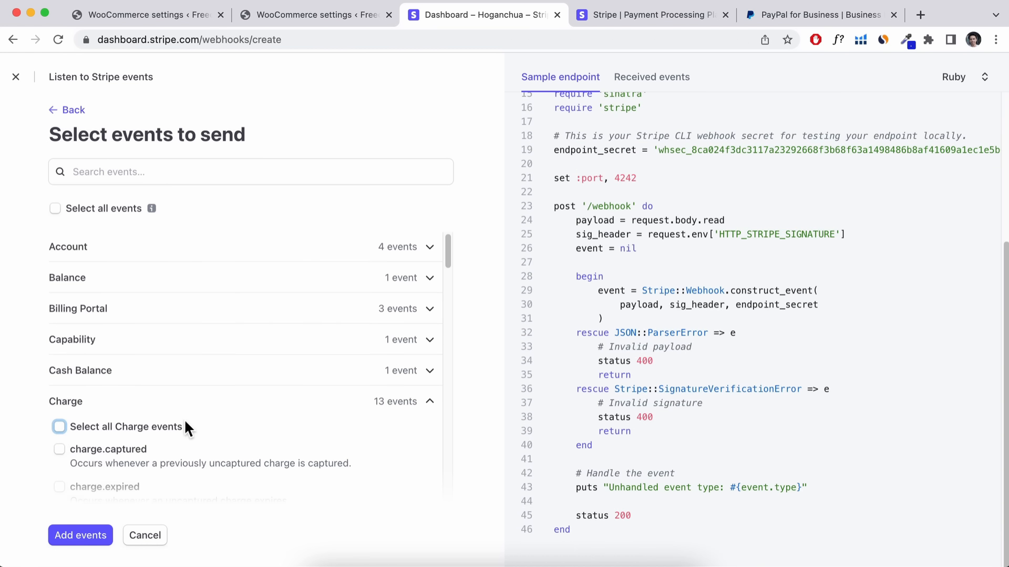
scroll(60, 384, "down", 2)
left_click(60, 366)
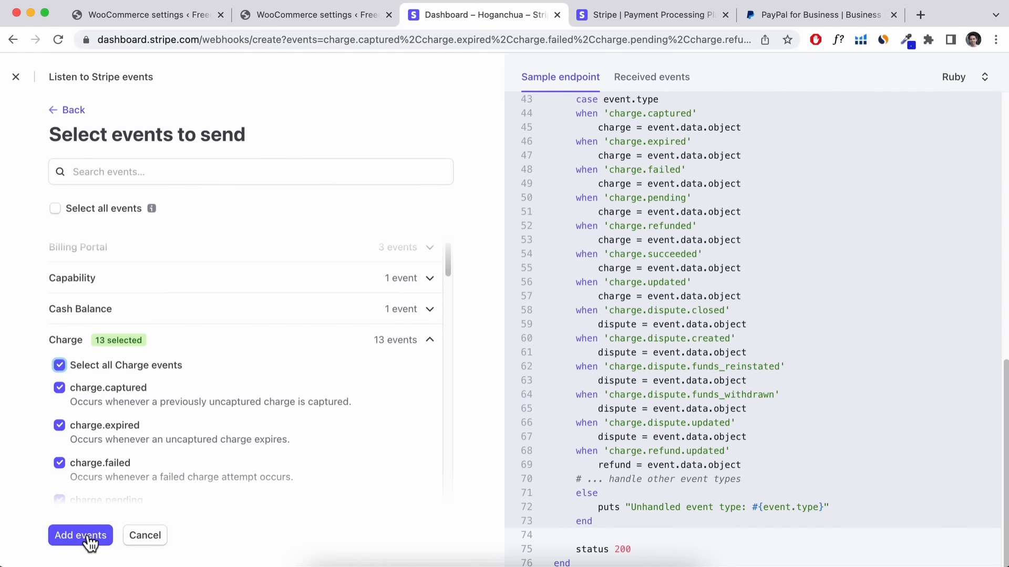
left_click(78, 535)
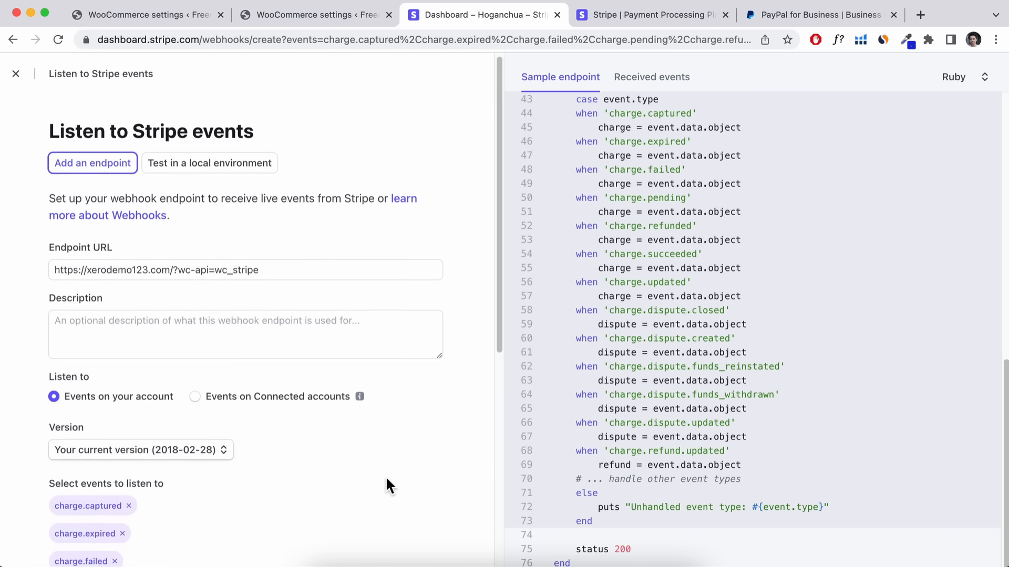
scroll(386, 476, "down", 7)
left_click(115, 540)
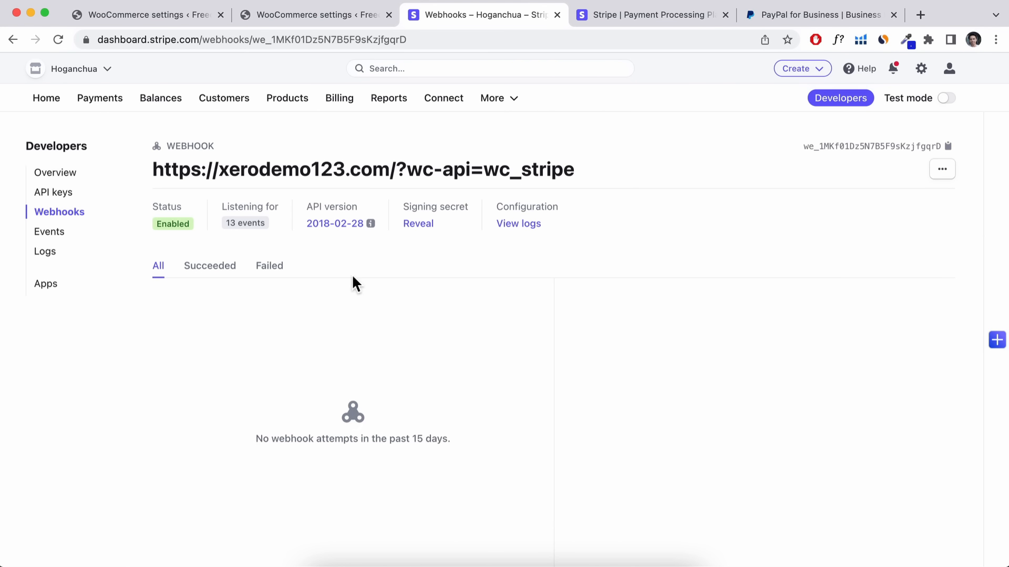
Reveal and copy the new endpoint's signing secret, then go back to WooCommerce.
left_click_drag(401, 206, 463, 205)
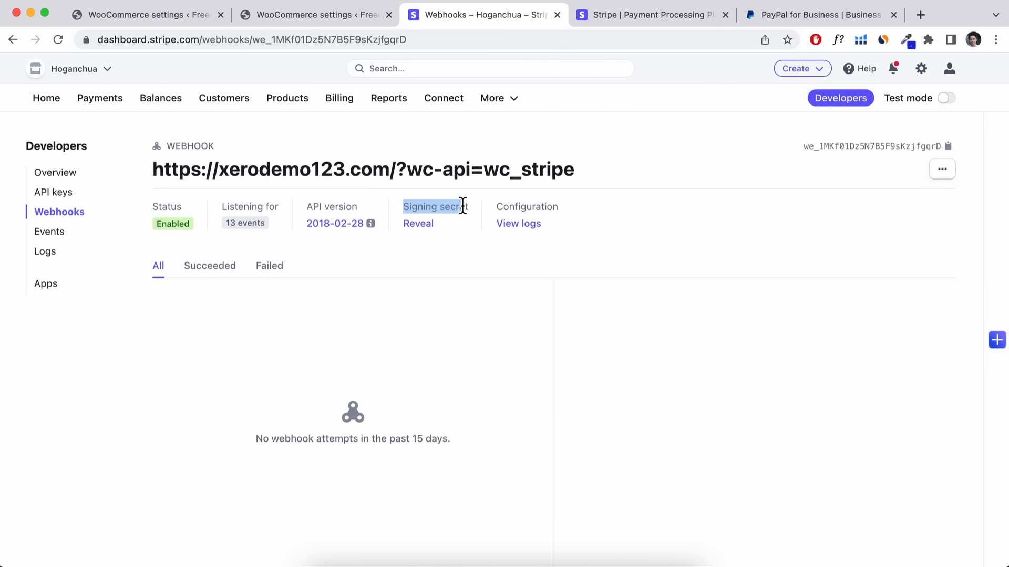
left_click(415, 227)
left_click_drag(402, 224, 590, 225)
right_click(591, 226)
left_click(608, 250)
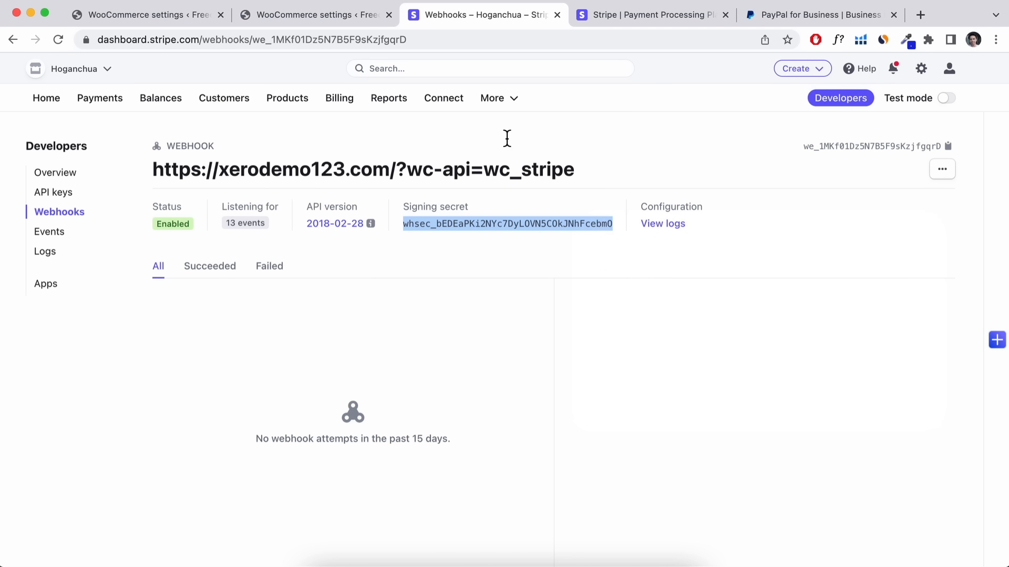
left_click(332, 15)
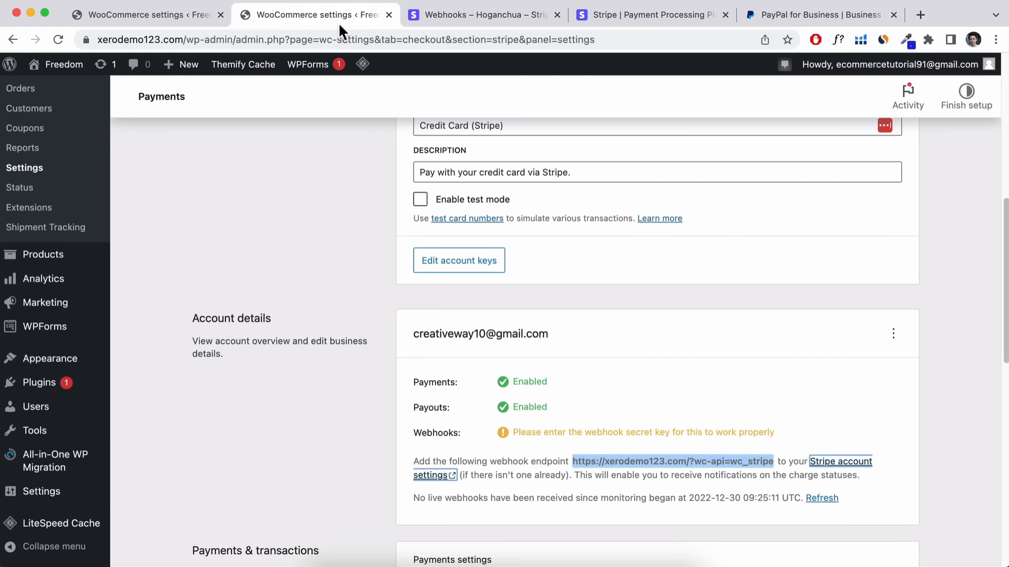
Paste the signing secret into the live webhook secret field and save the live keys.
left_click(676, 363)
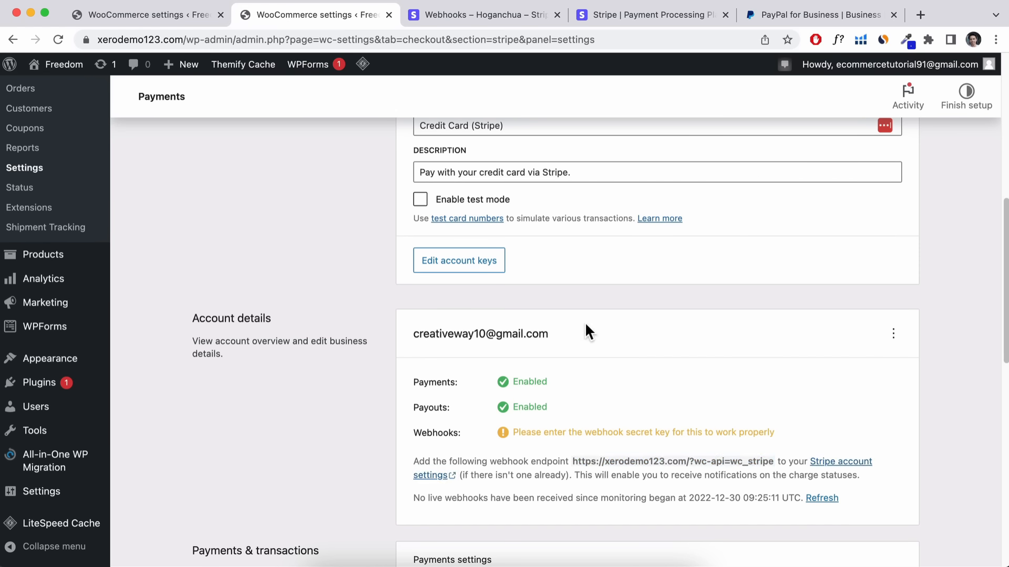
scroll(585, 323, "up", 3)
left_click(472, 371)
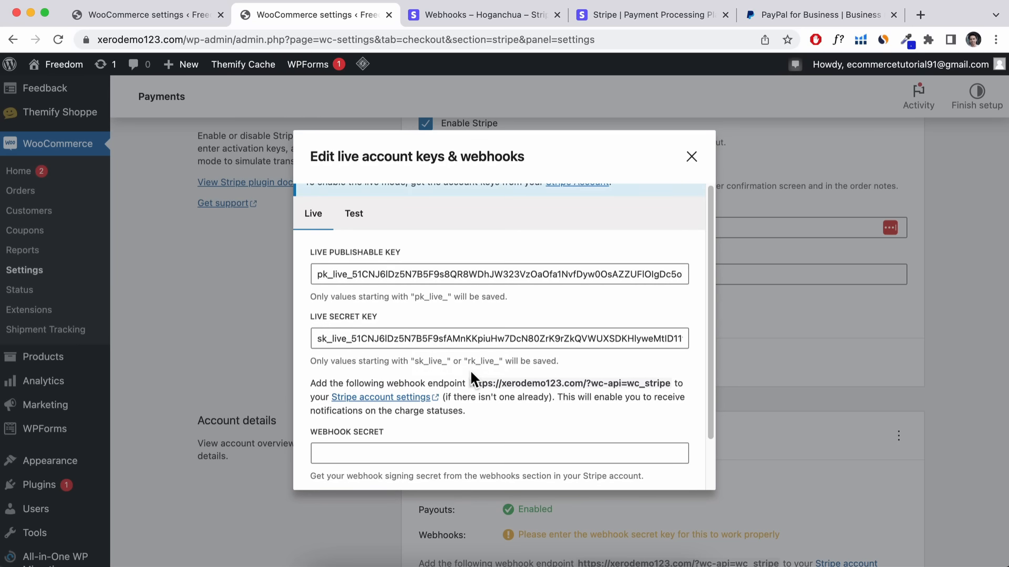
left_click(361, 453)
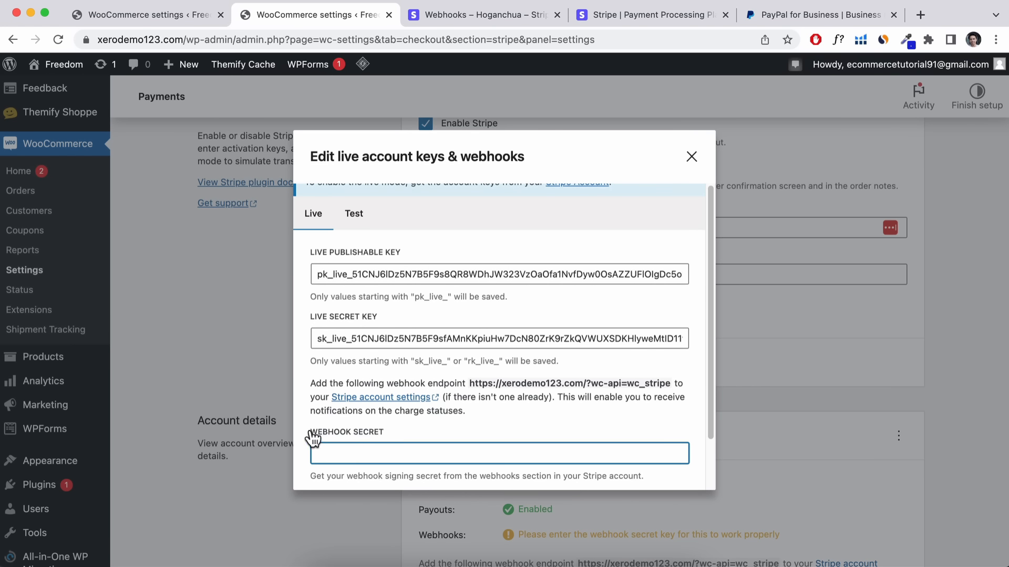
right_click(345, 455)
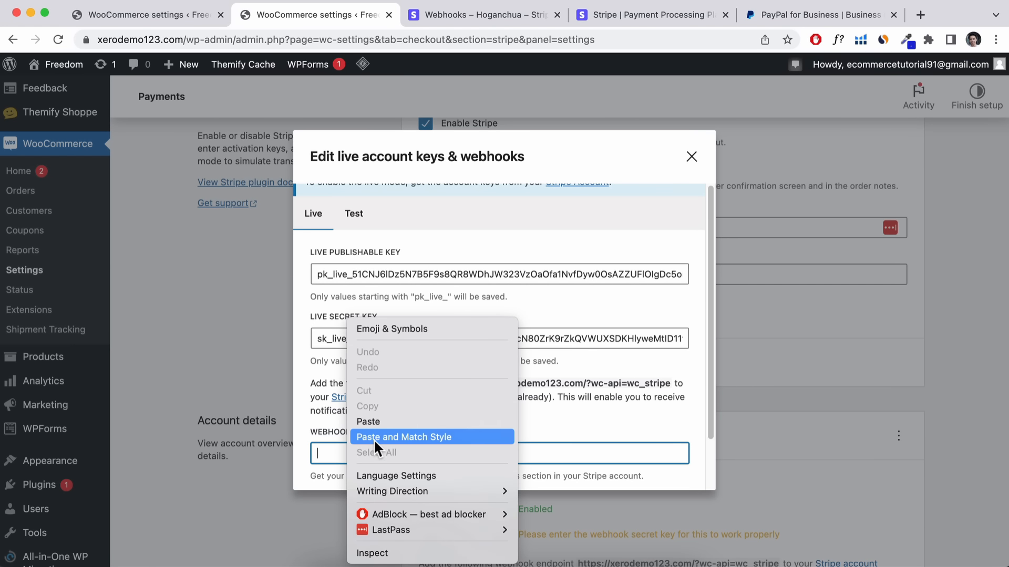
left_click(404, 438)
scroll(514, 453, "down", 2)
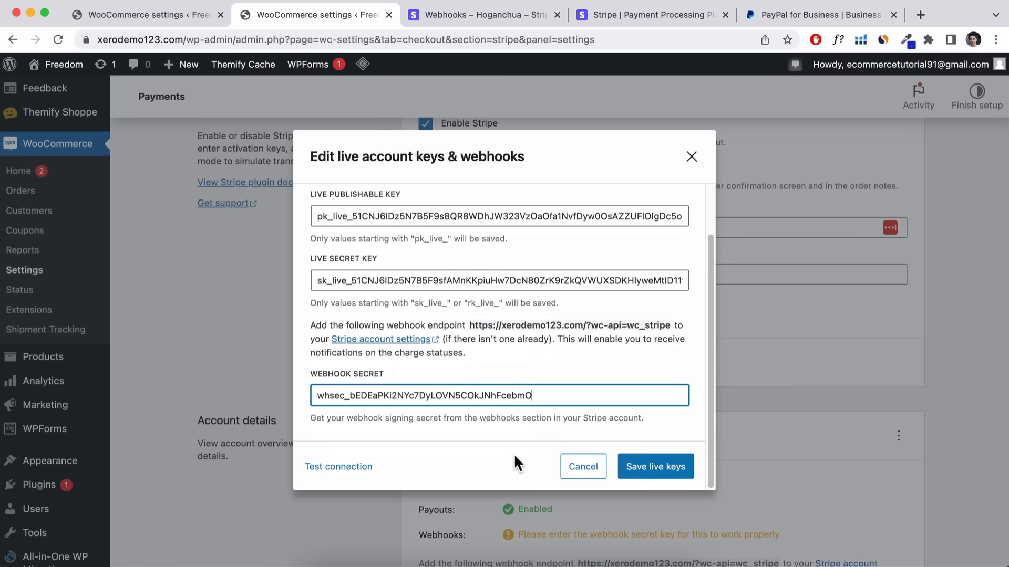
left_click(663, 467)
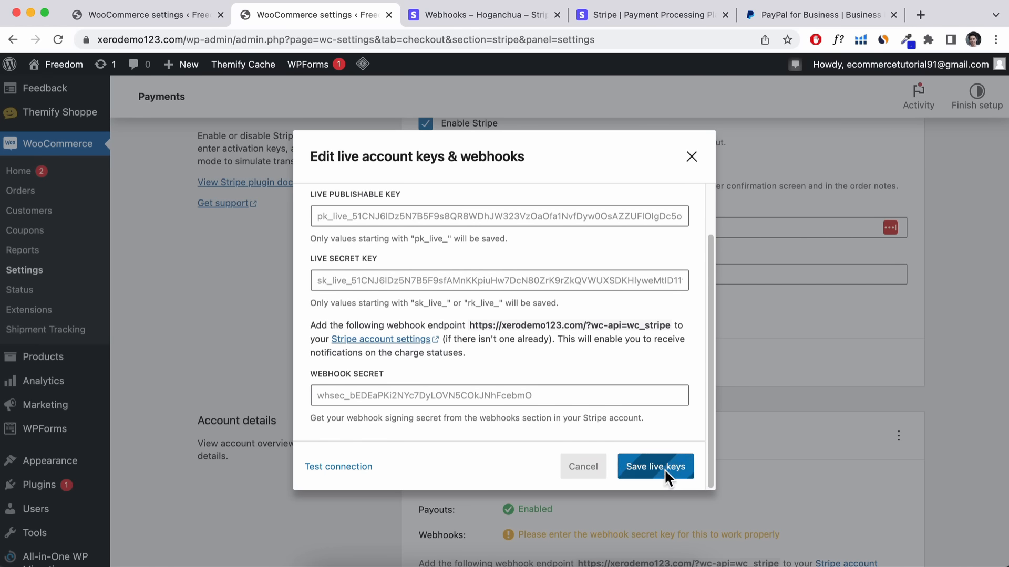
Set the full bank statement descriptor to 'Your Store Name' and save the Stripe settings.
scroll(660, 469, "down", 4)
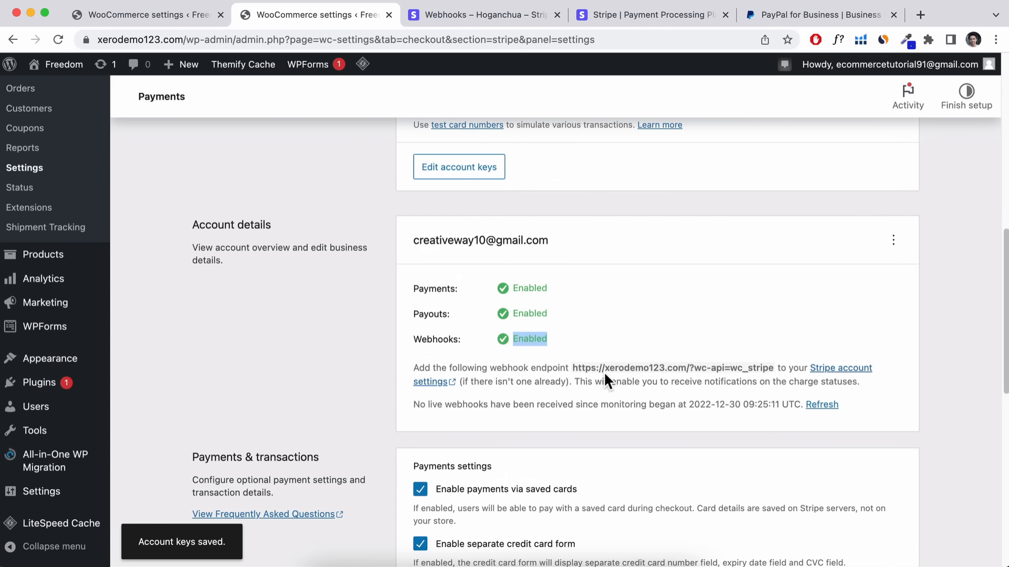
scroll(605, 374, "down", 8)
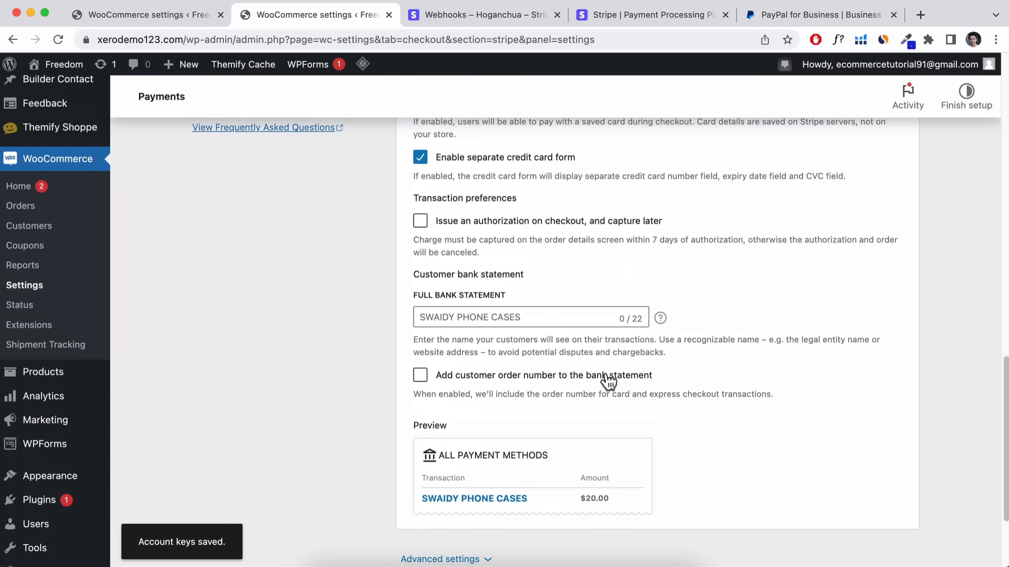
left_click(541, 317)
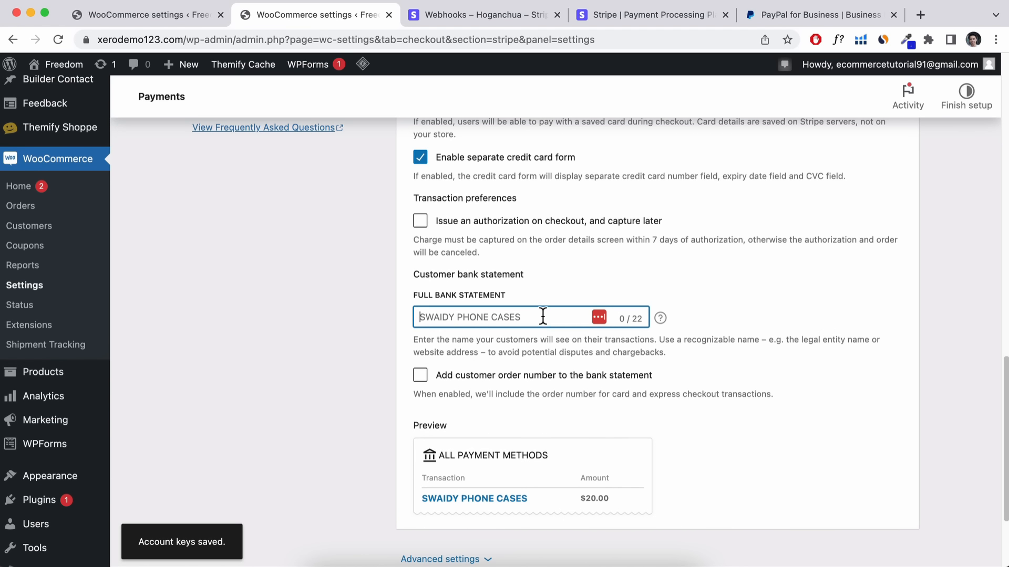
type("Your STor")
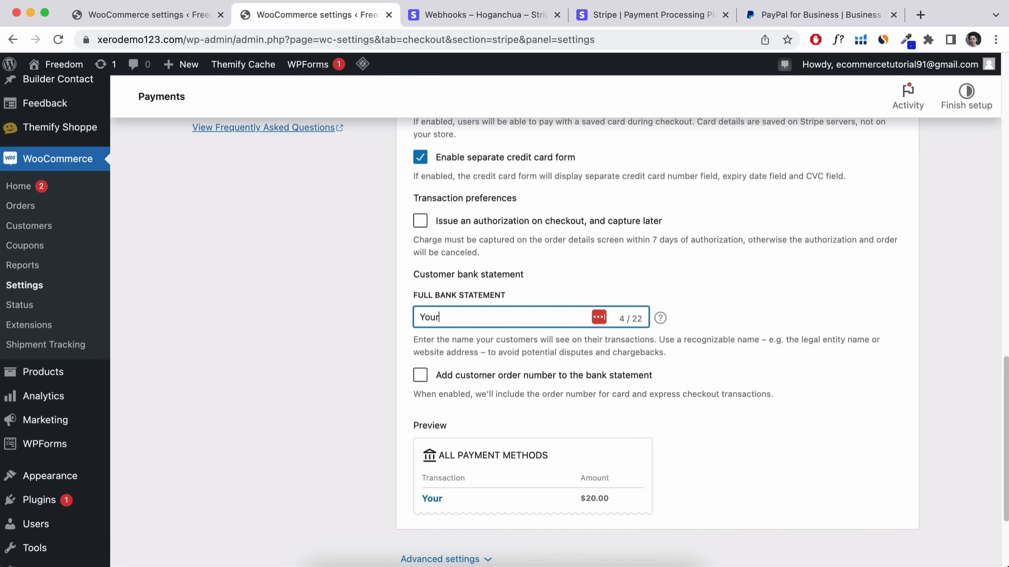
key("BackSpace")
key("BackSpace")
key("BackSpace")
type("tore Name")
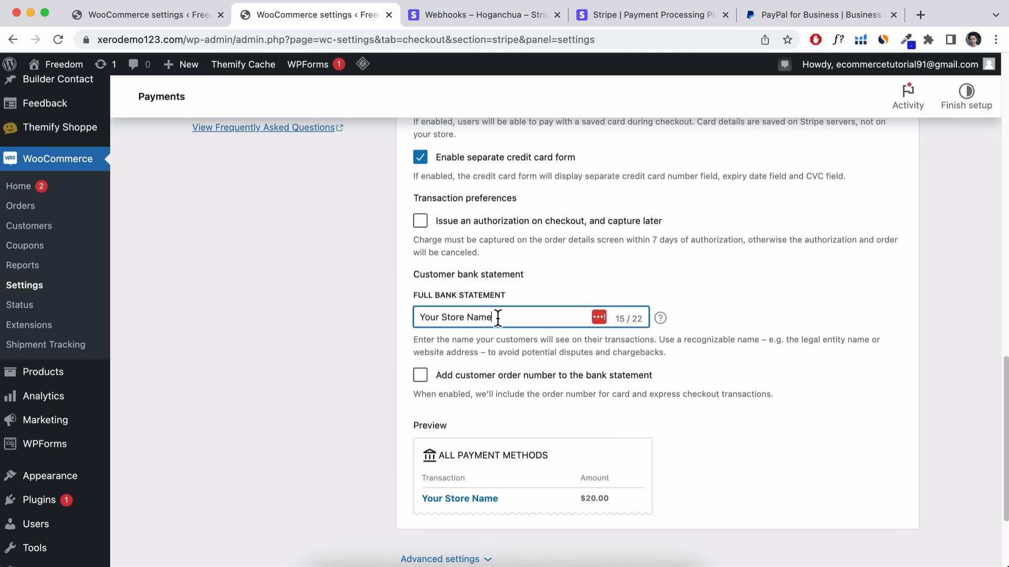
left_click_drag(497, 318, 416, 317)
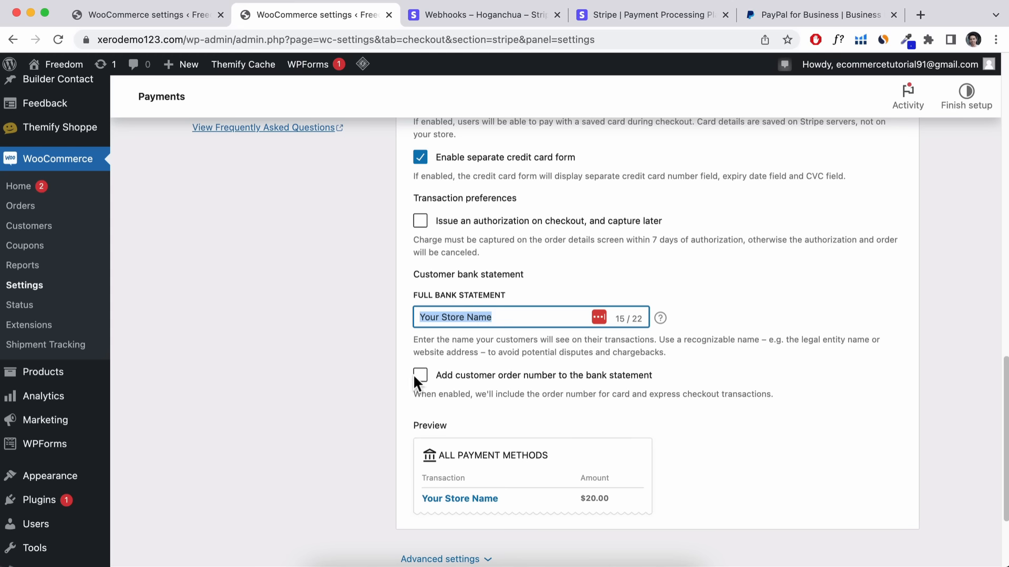
scroll(533, 372, "down", 1)
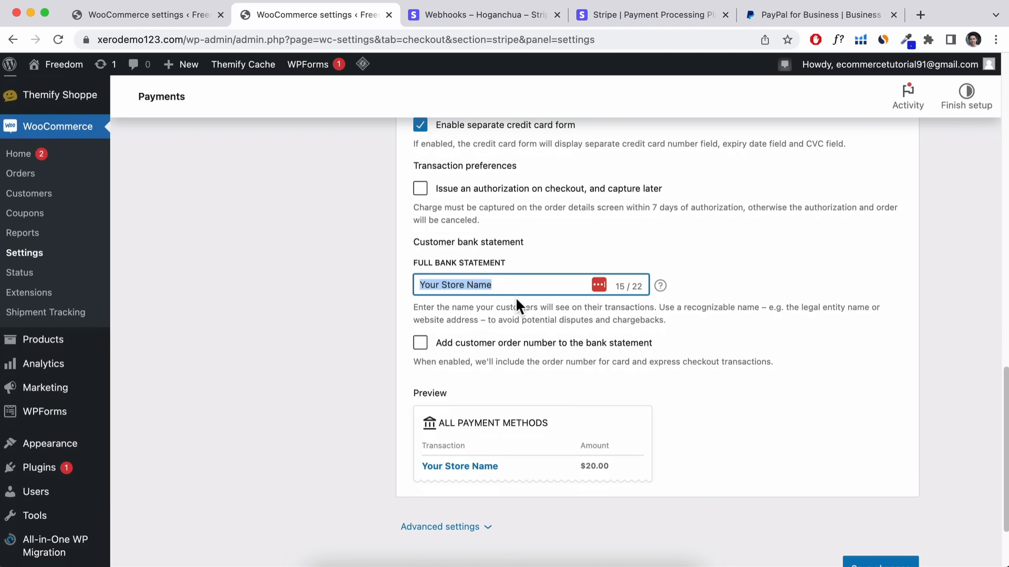
scroll(513, 303, "down", 3)
left_click(860, 475)
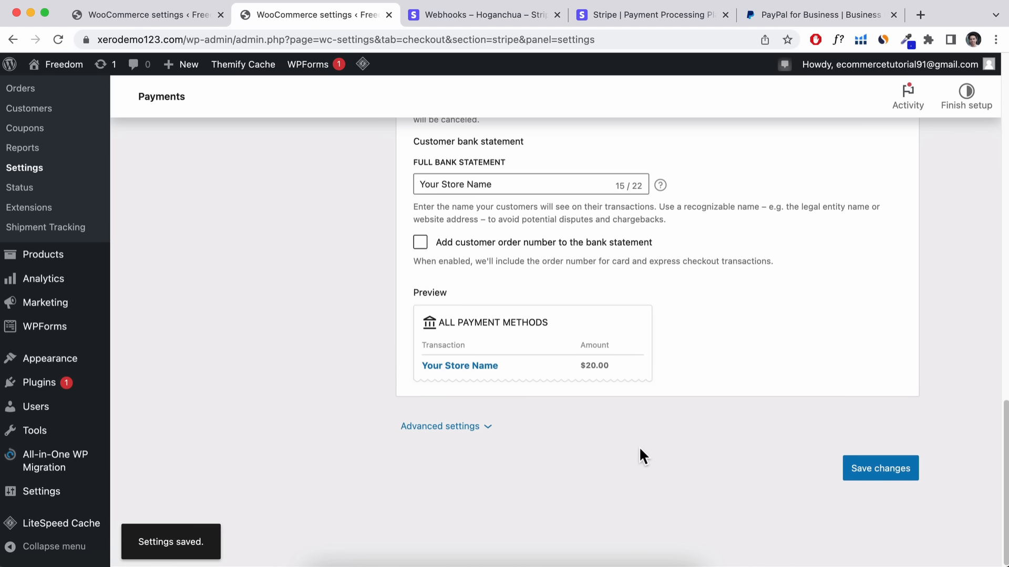
scroll(639, 446, "up", 15)
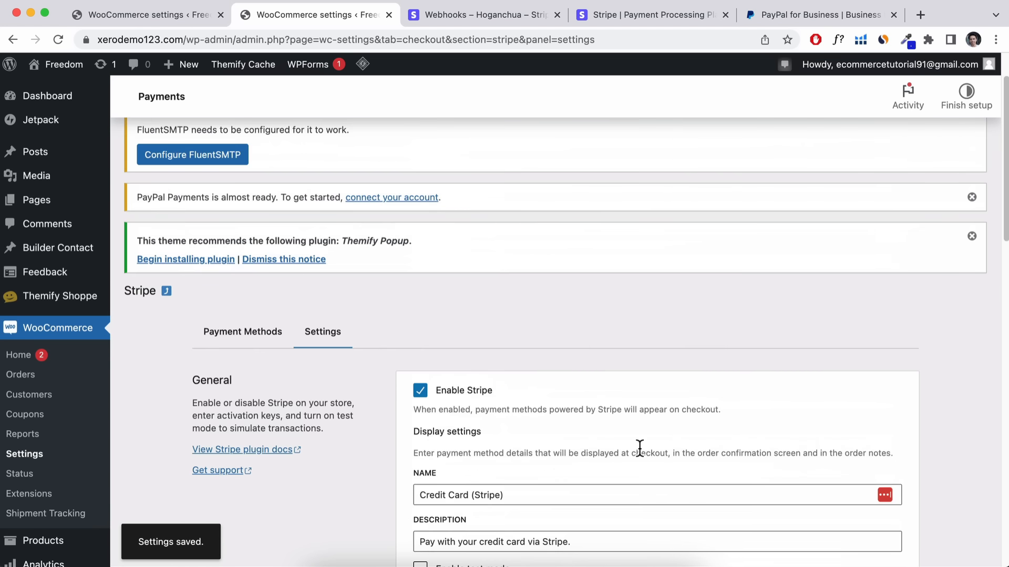
scroll(639, 446, "up", 2)
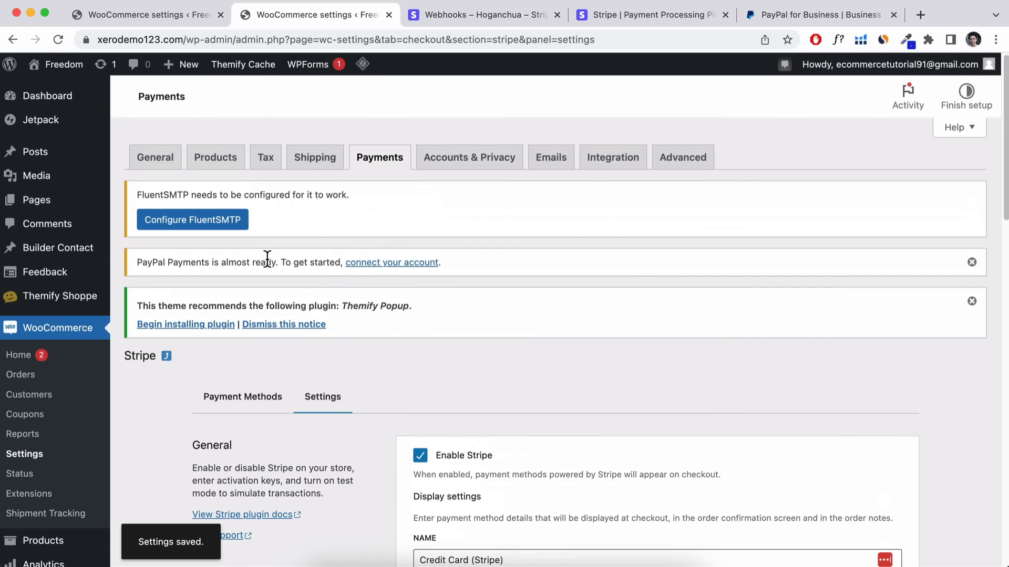
Activate PayPal and submit the PayPal account e-mail and country.
left_click(406, 272)
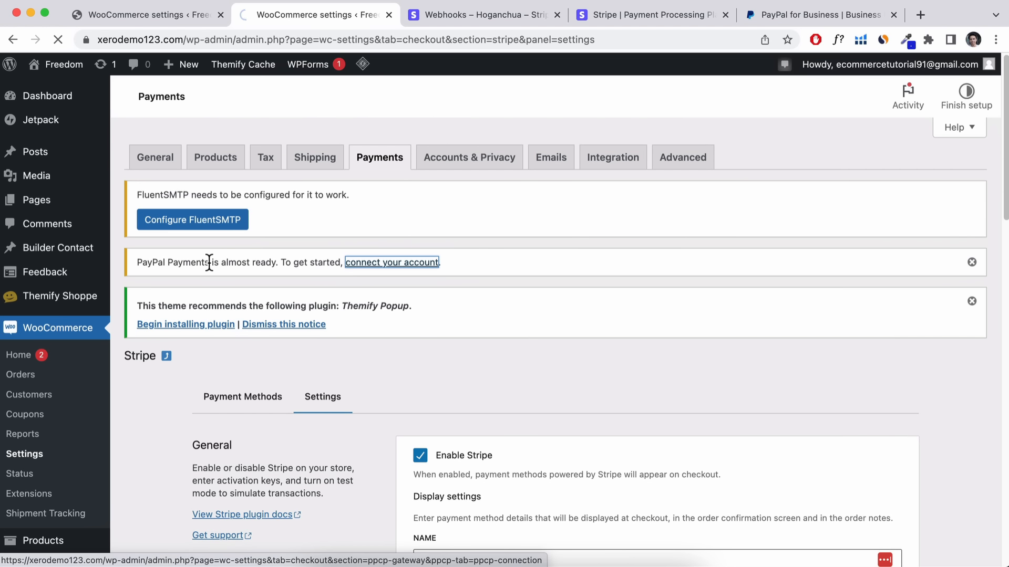
scroll(542, 391, "down", 1)
scroll(541, 386, "down", 5)
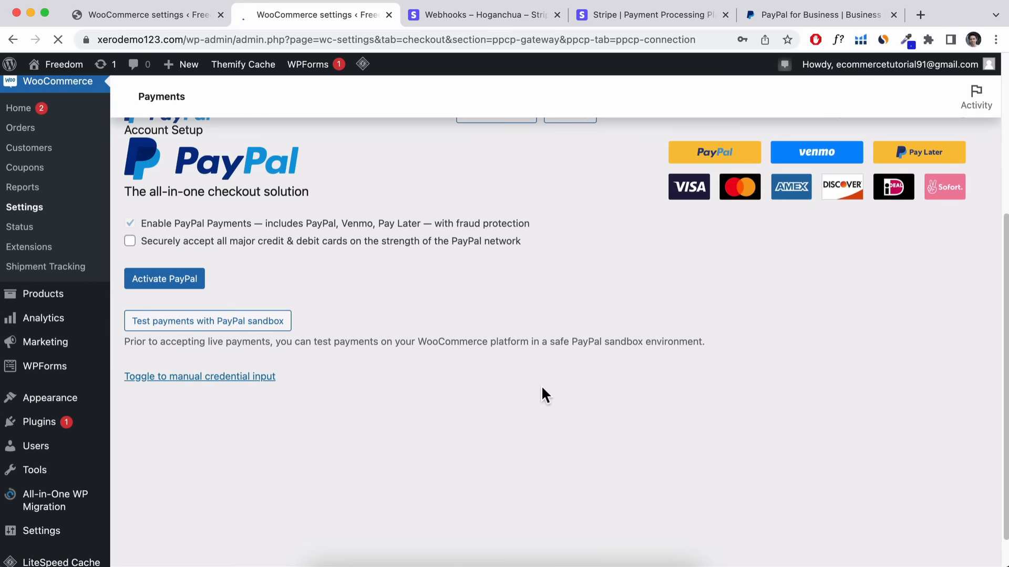
left_click(169, 284)
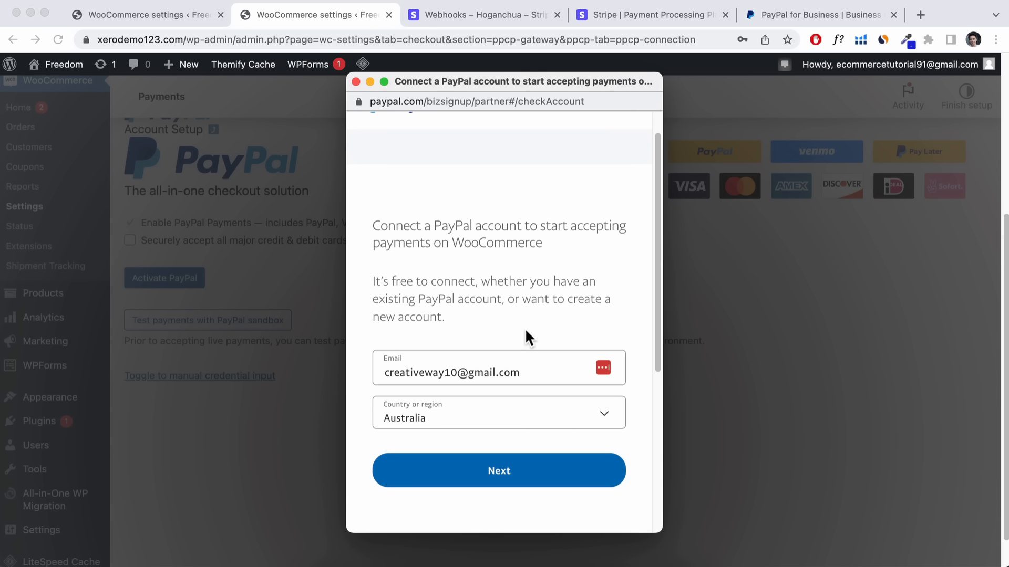
left_click(526, 370)
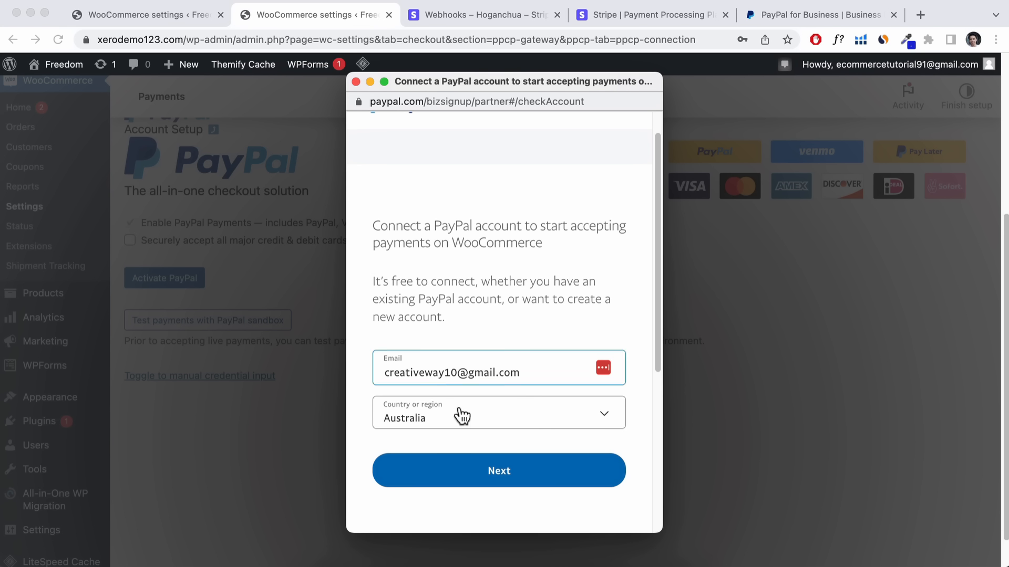
left_click(430, 479)
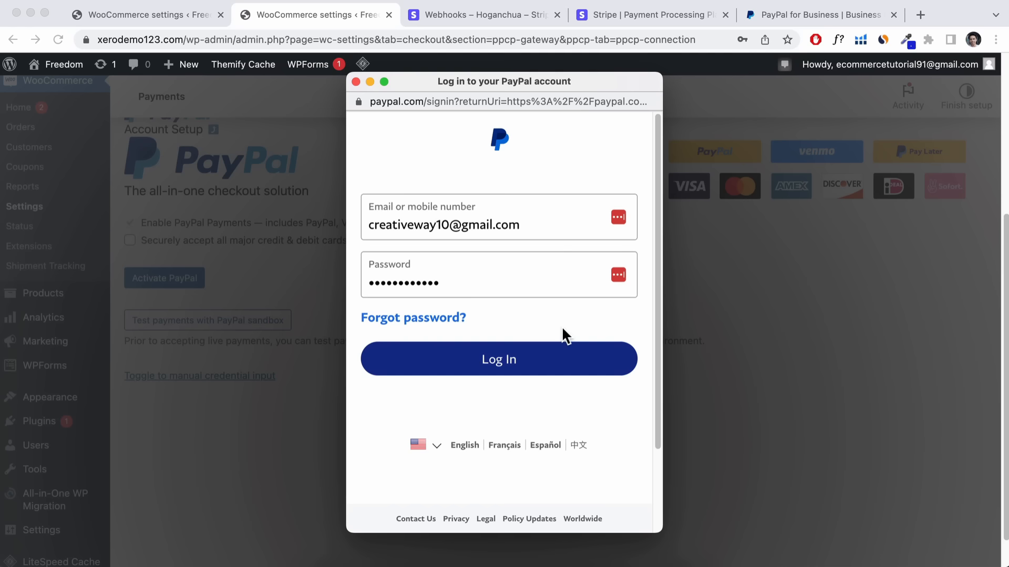
Log in to PayPal, enter the texted security code, and return to WooCommerce.
left_click(546, 352)
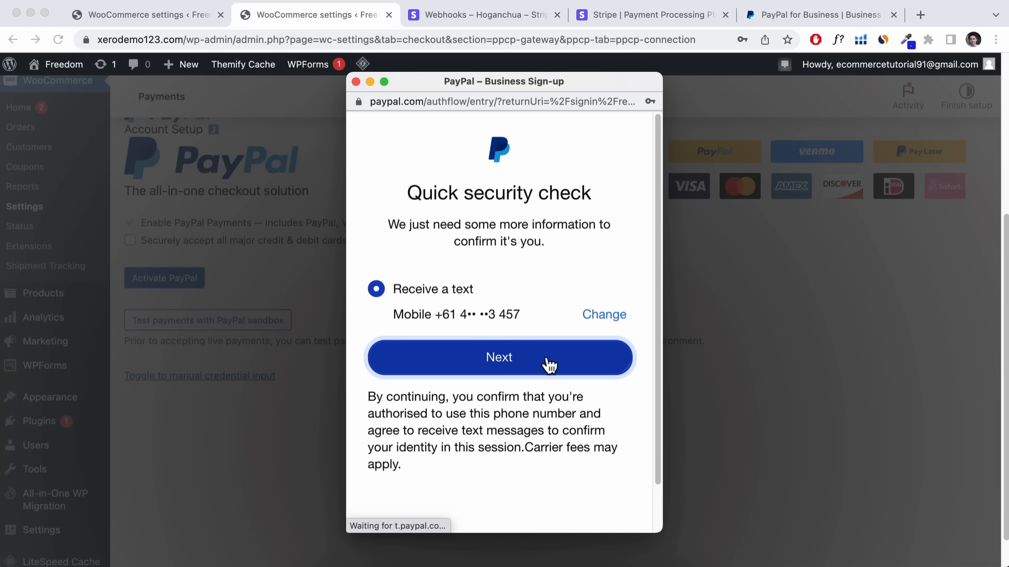
left_click(547, 361)
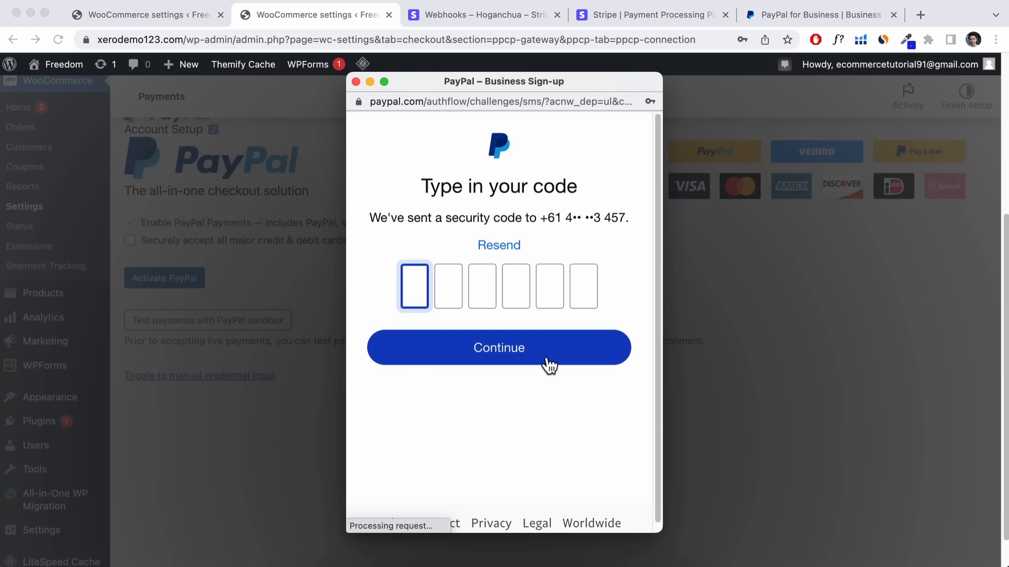
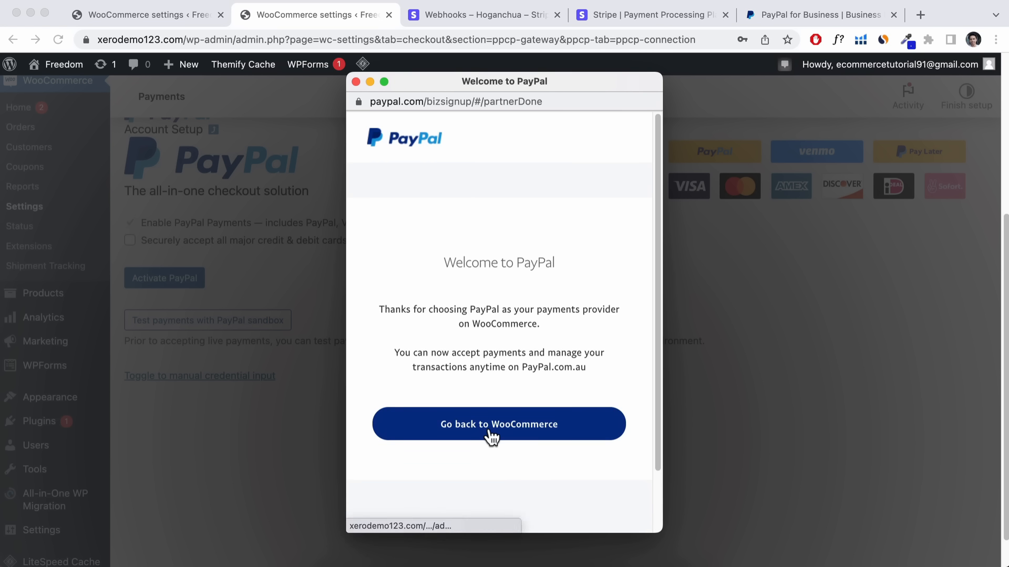
left_click(488, 433)
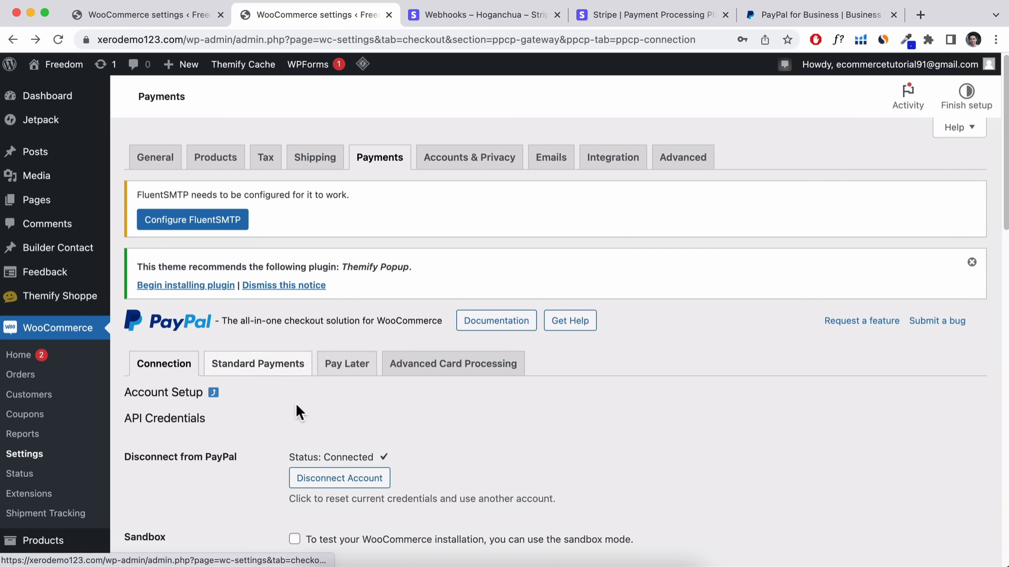
Return to the payment methods list, dismiss the password prompt, and enable PayPal.
left_click(395, 161)
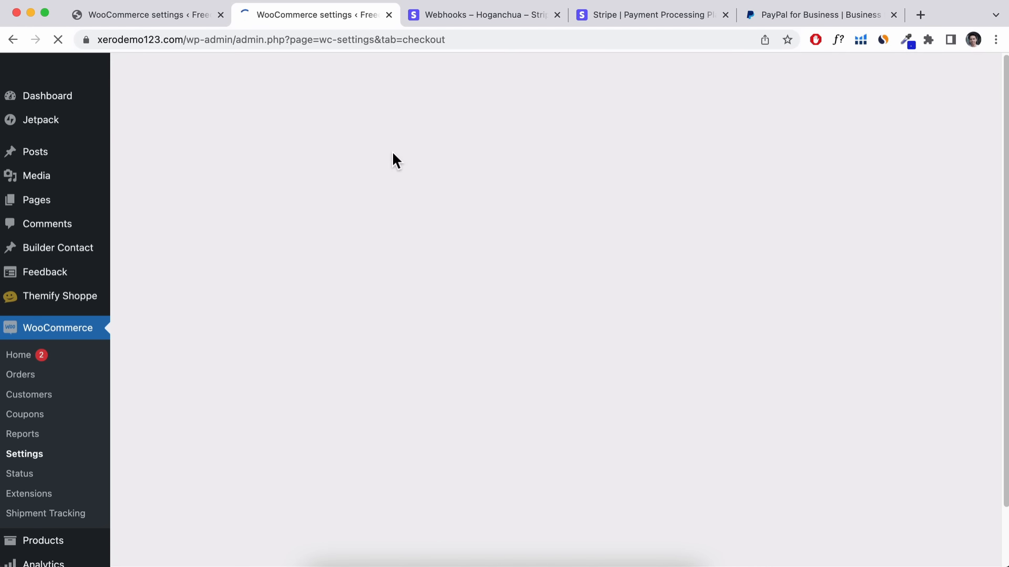
scroll(398, 247, "down", 3)
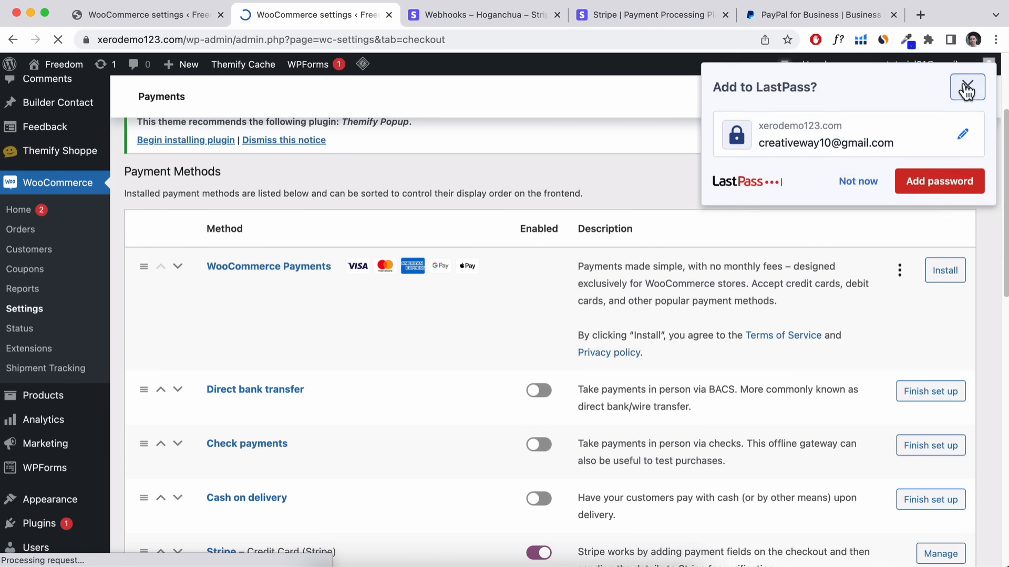
left_click(967, 84)
scroll(512, 293, "down", 6)
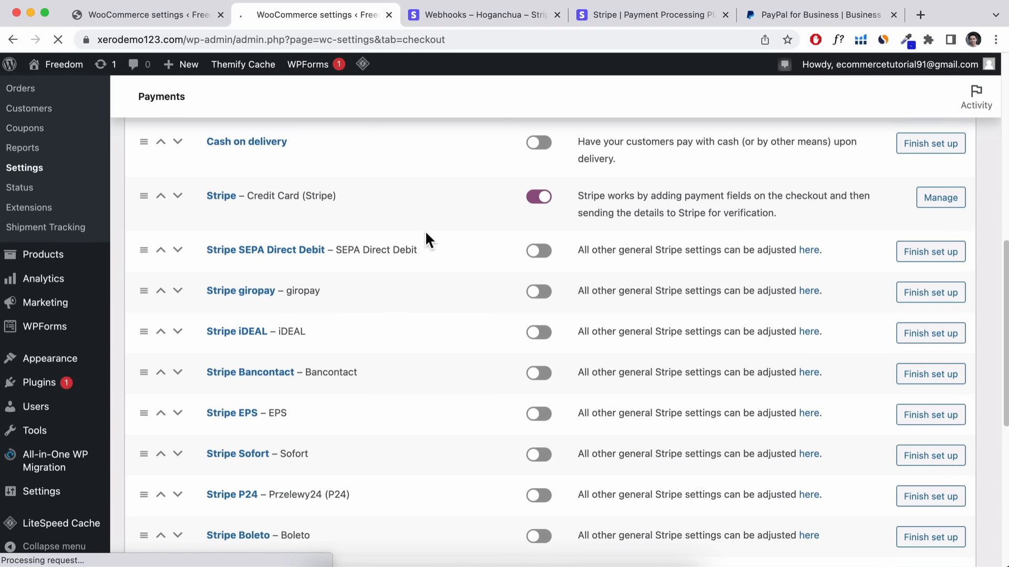
scroll(424, 231, "down", 5)
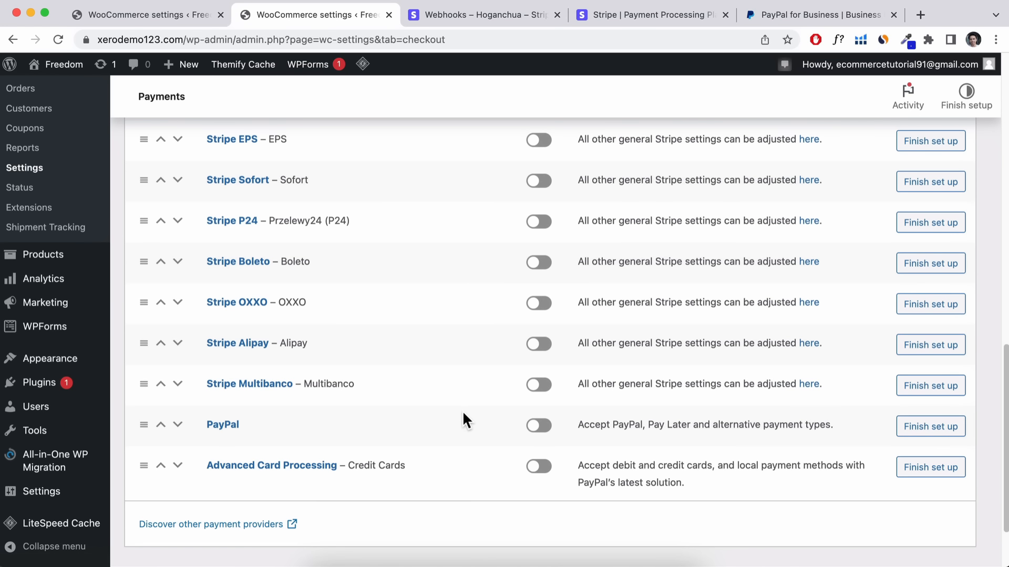
left_click(539, 425)
Enable Cash on delivery and save the payment method changes.
scroll(479, 455, "up", 6)
scroll(476, 445, "up", 3)
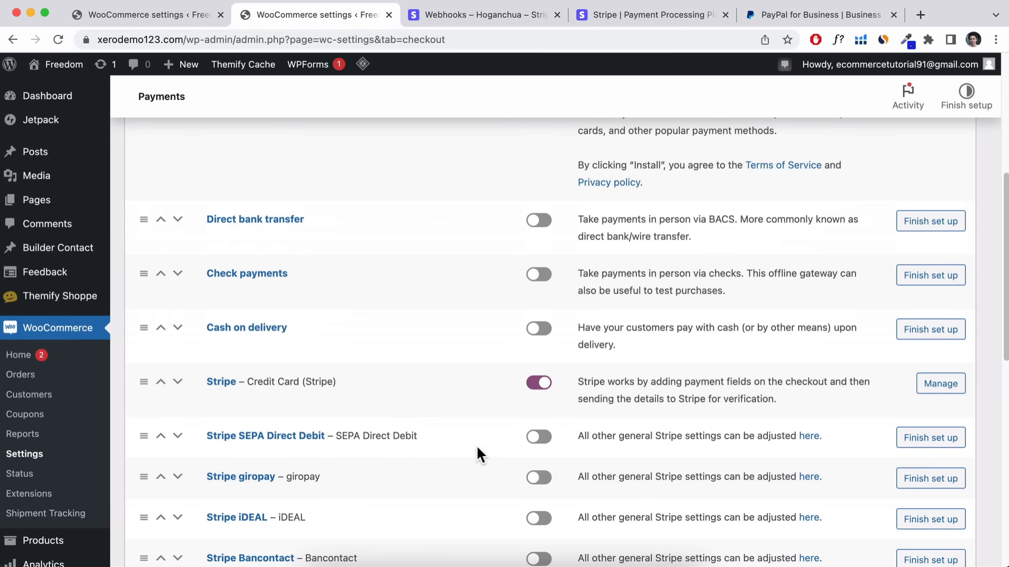
left_click(536, 331)
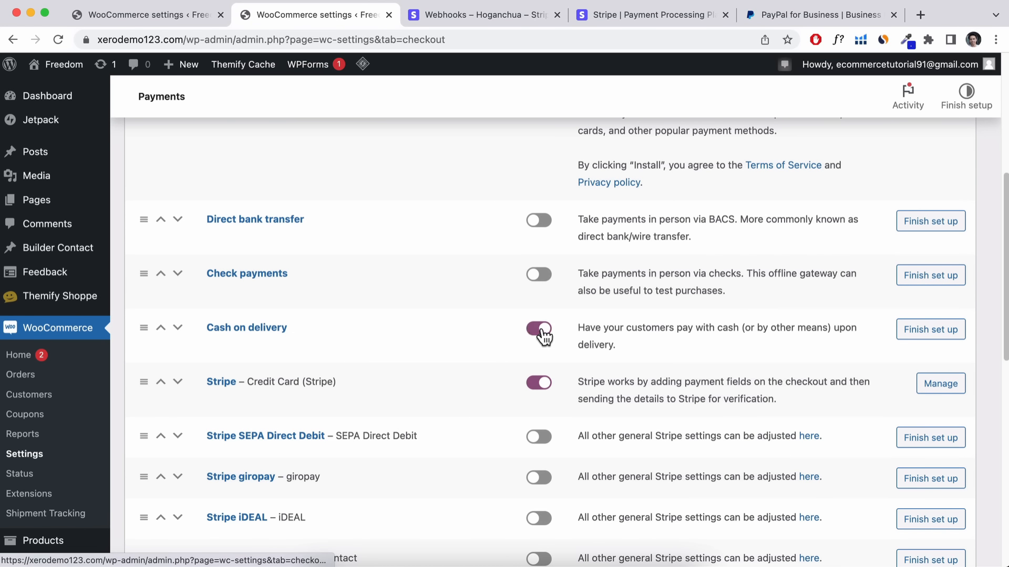
scroll(408, 371, "down", 9)
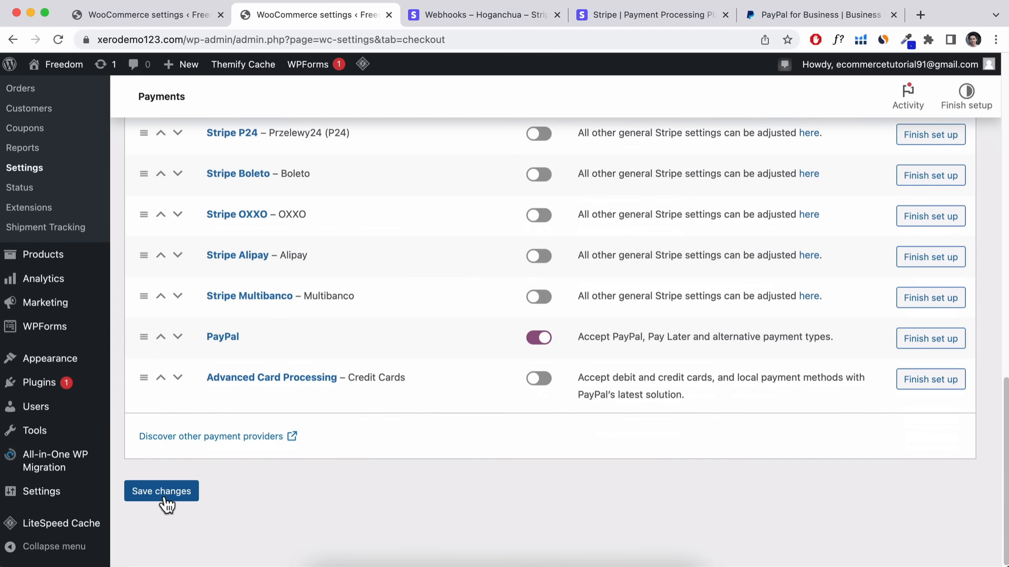
left_click(164, 499)
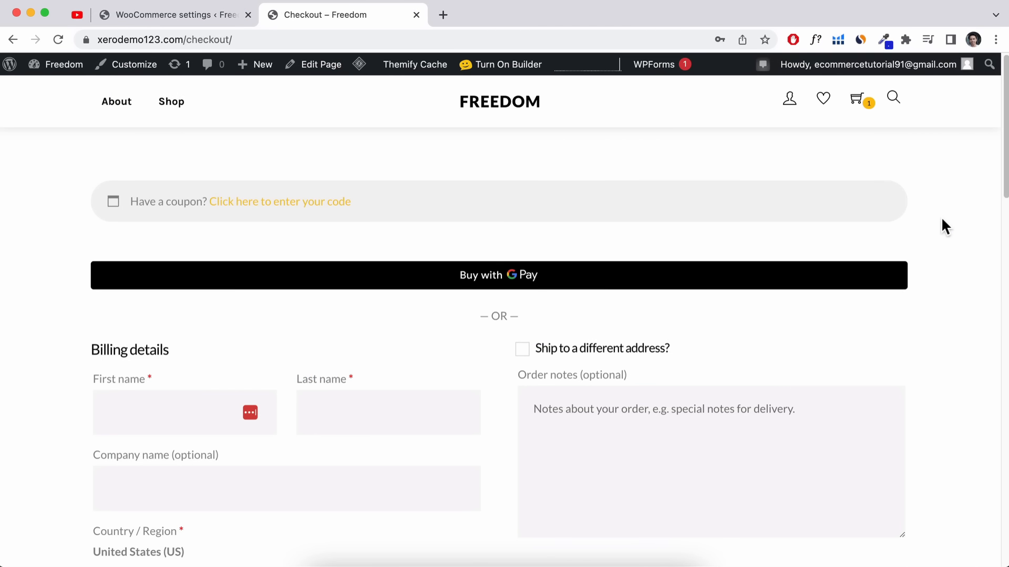
Choose Credit Card (Stripe) at checkout and review the card fields for the $59.00 order.
scroll(941, 219, "down", 15)
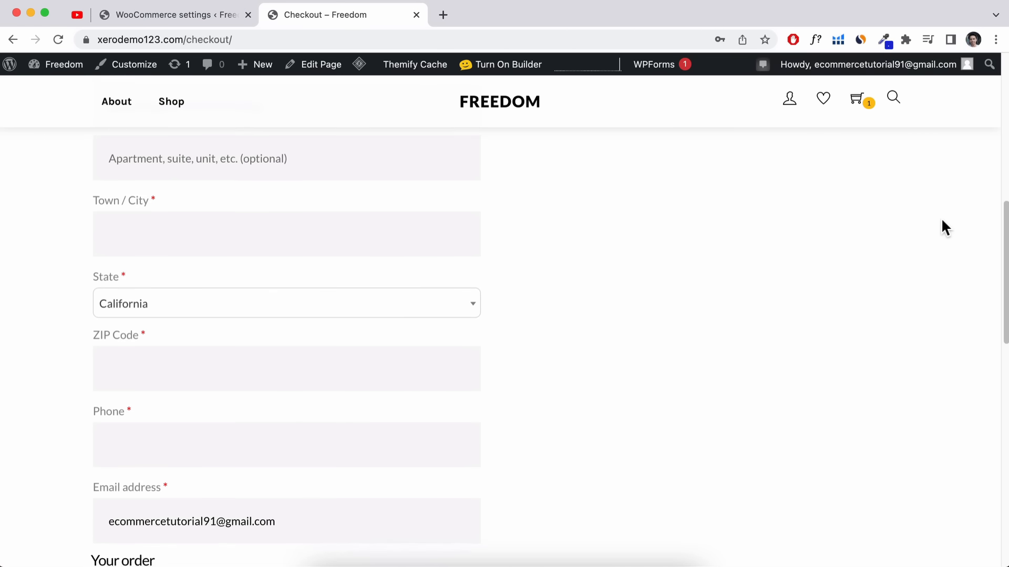
scroll(941, 218, "down", 6)
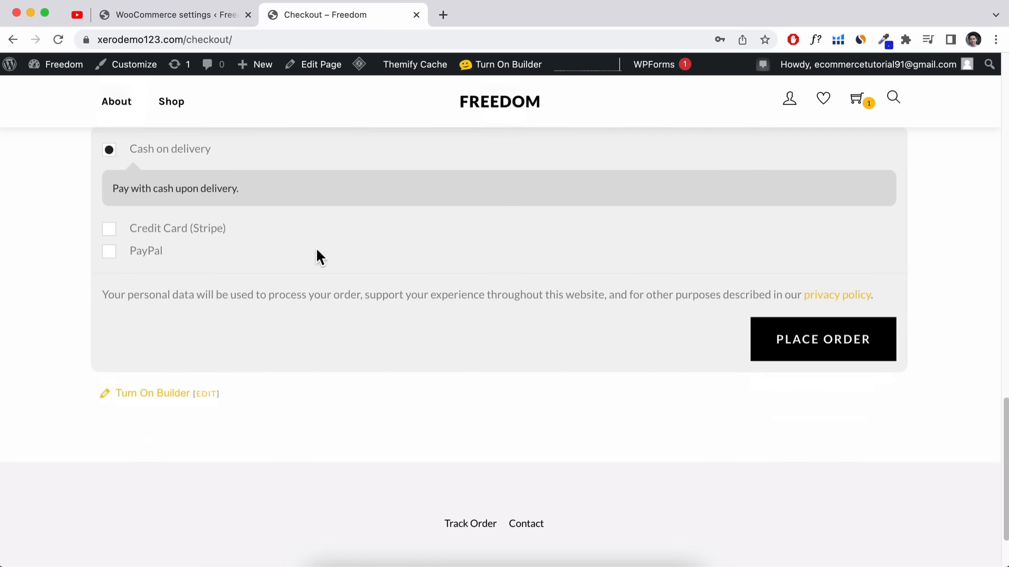
scroll(316, 248, "up", 1)
scroll(317, 251, "up", 1)
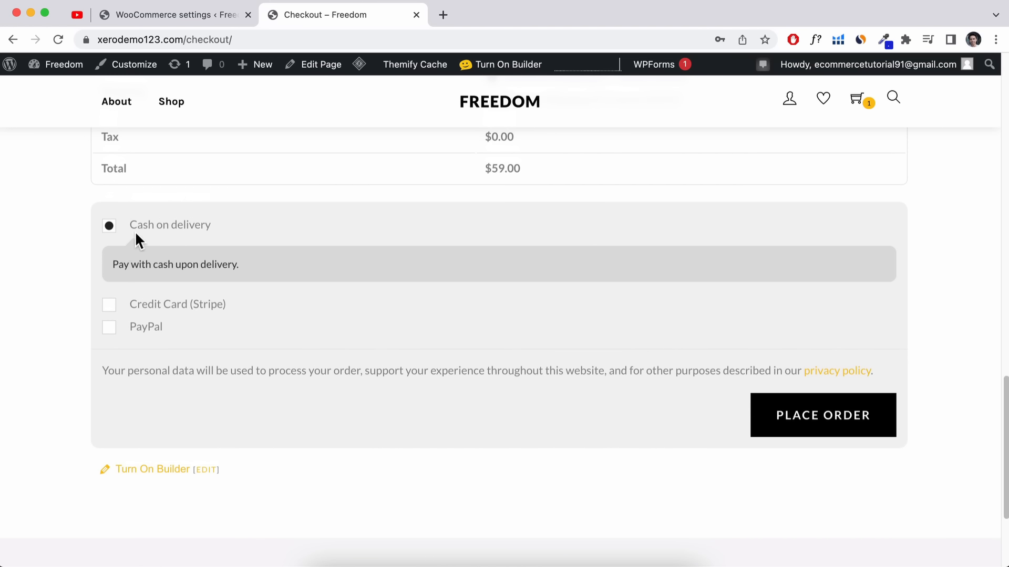
left_click(103, 303)
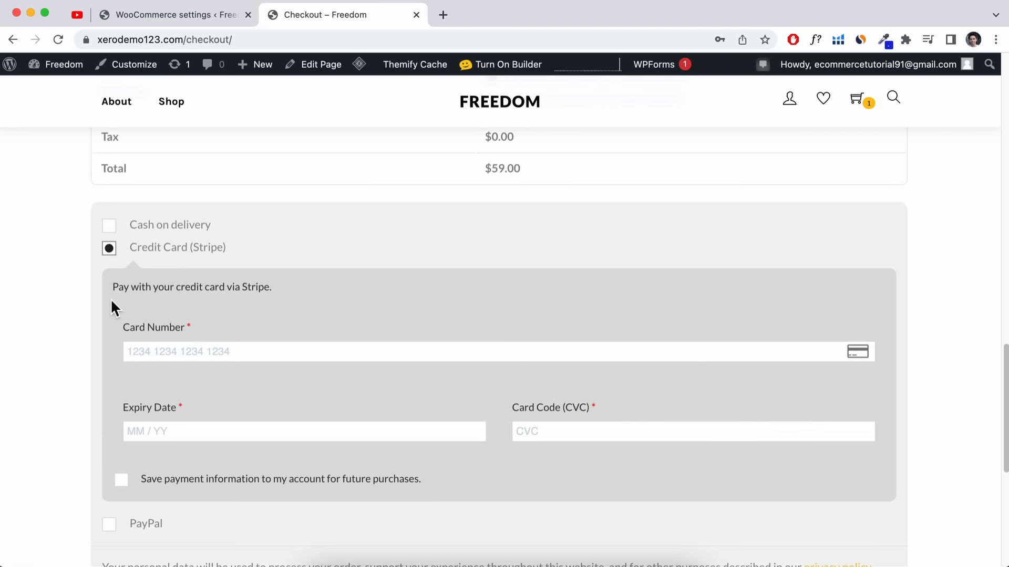
scroll(164, 317, "down", 1)
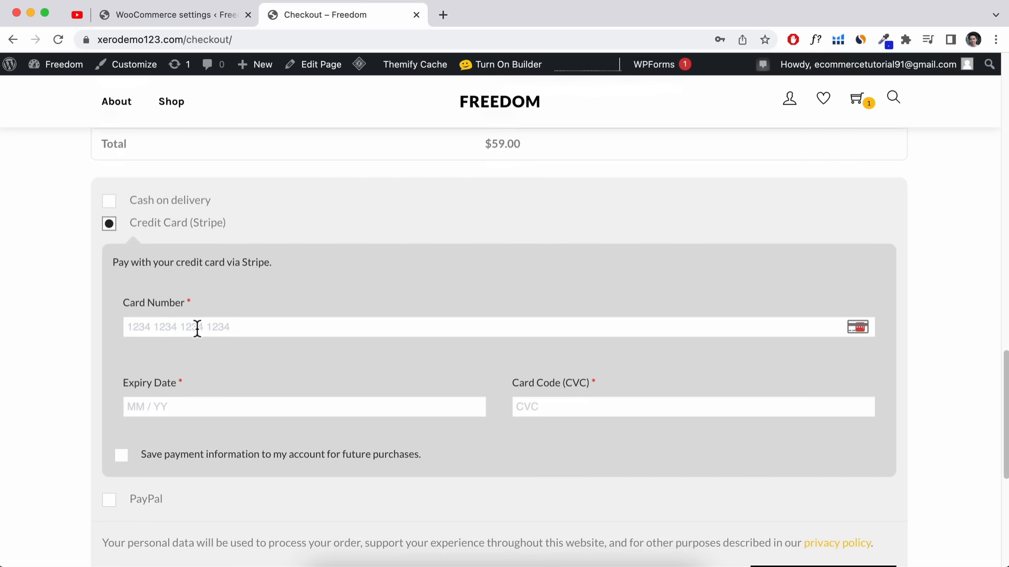
scroll(196, 329, "down", 2)
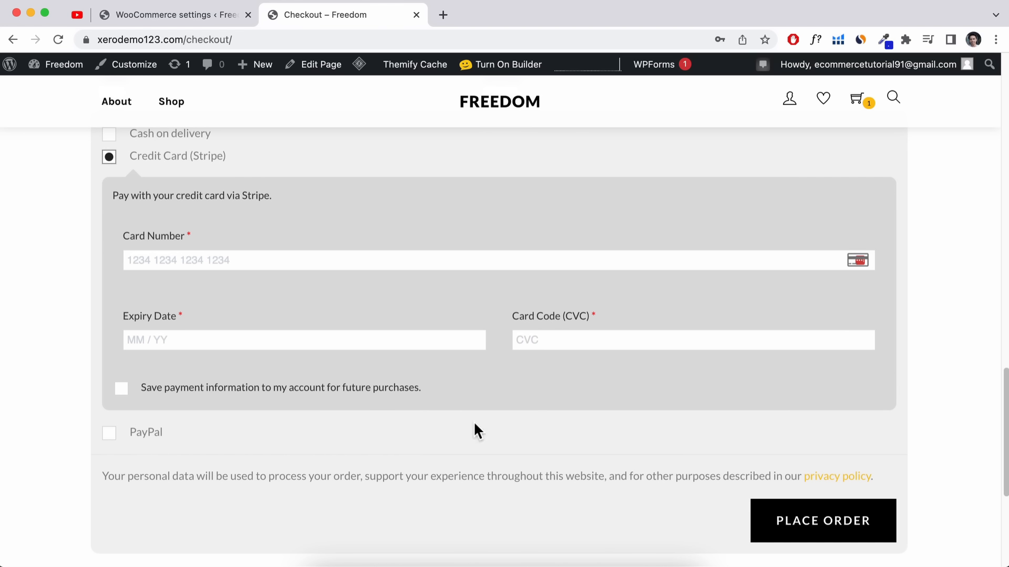
scroll(472, 420, "up", 15)
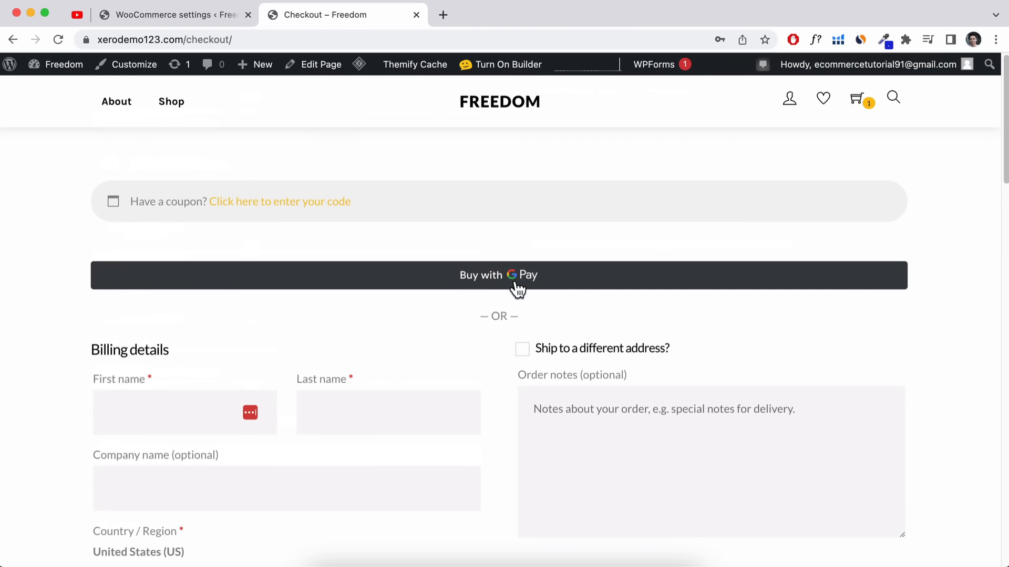
scroll(959, 354, "down", 6)
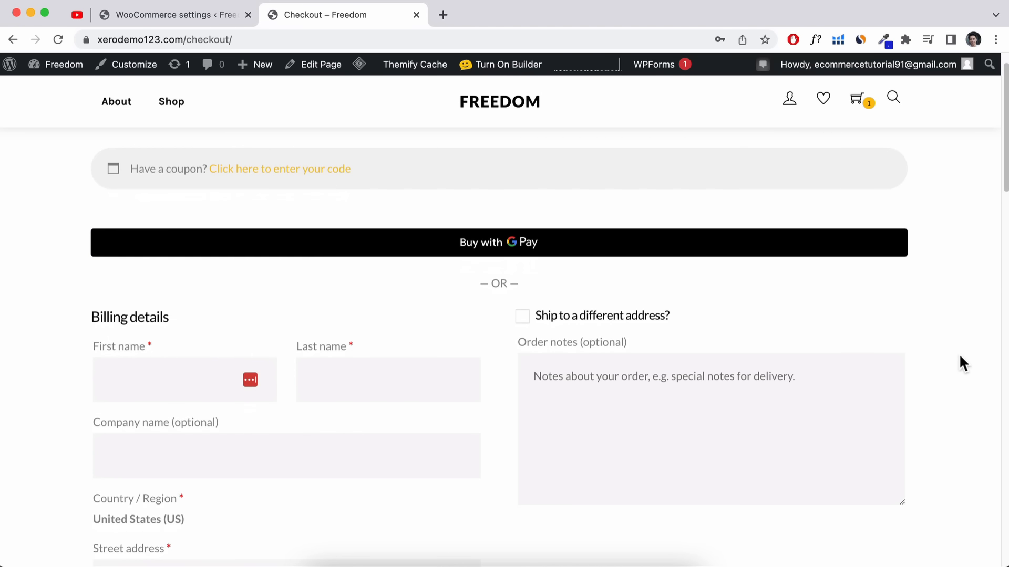
scroll(956, 358, "down", 9)
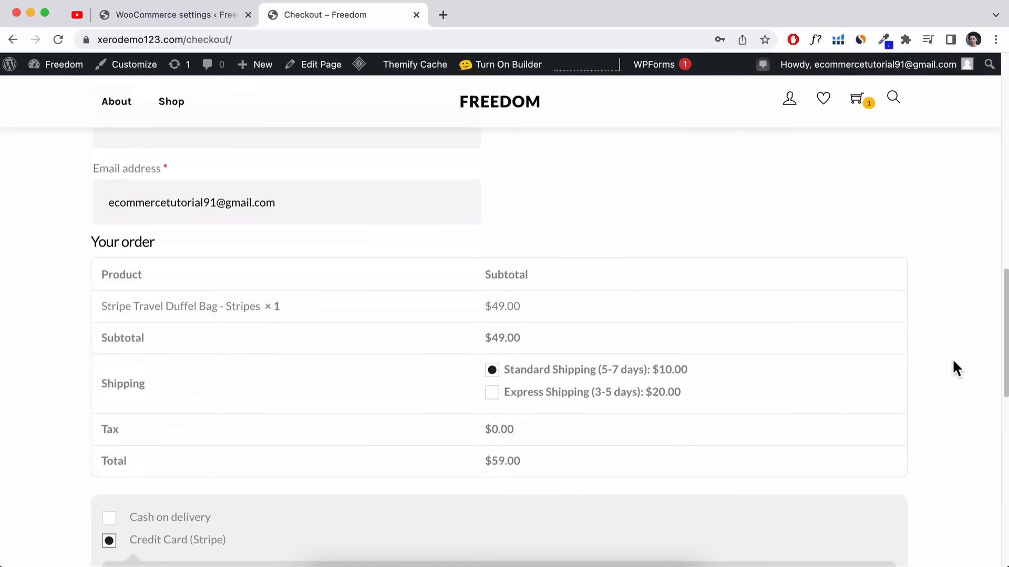
scroll(957, 357, "down", 1)
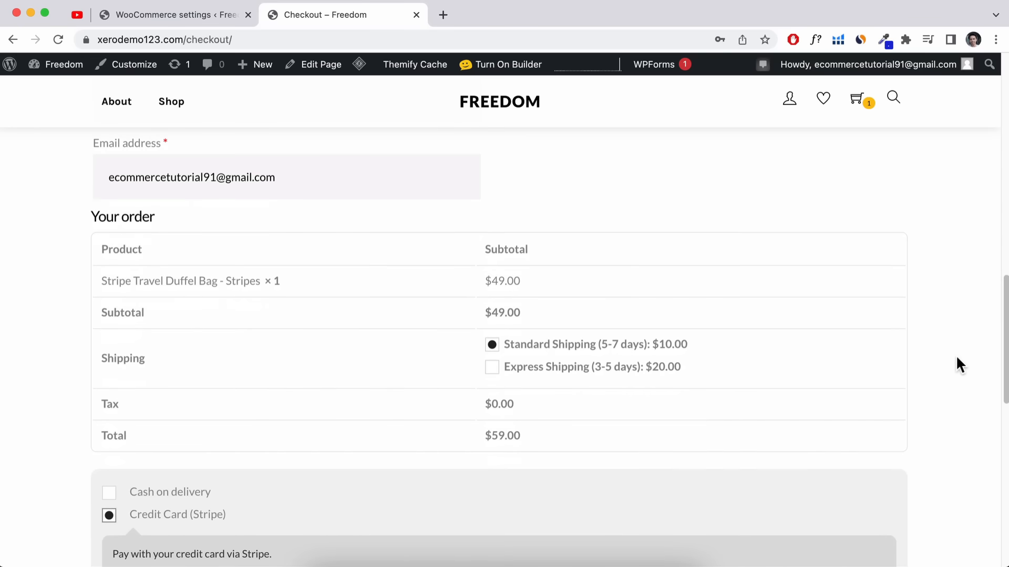
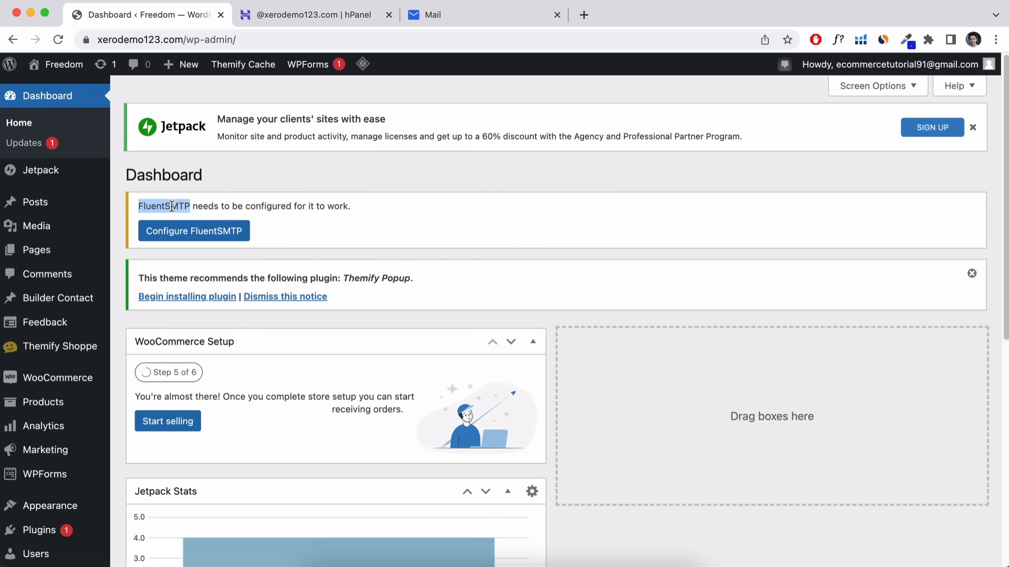
Choose Other SMTP in FluentSMTP and enter smtp.titan.email as the SMTP host.
left_click(183, 232)
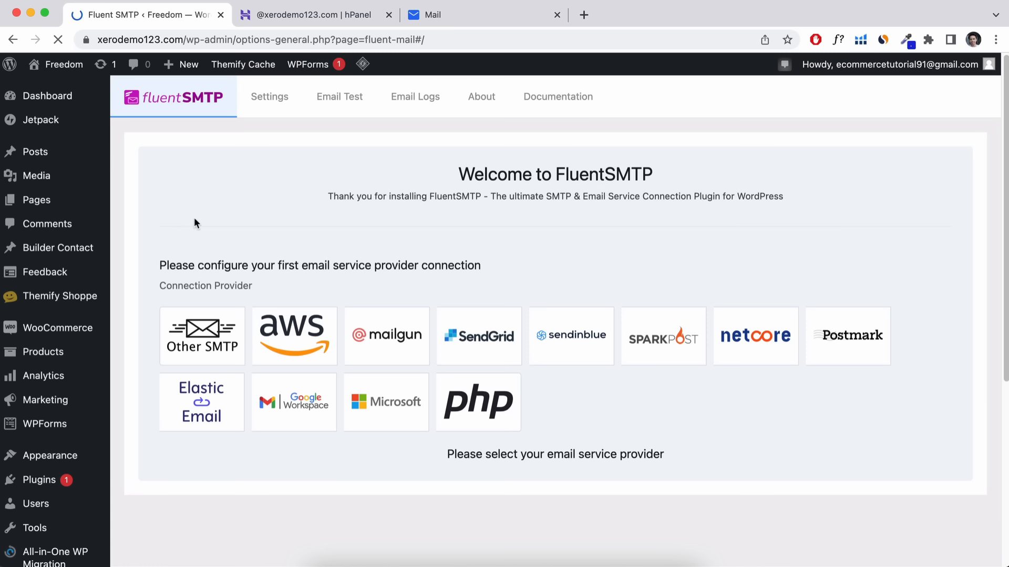
left_click(210, 342)
scroll(402, 383, "down", 3)
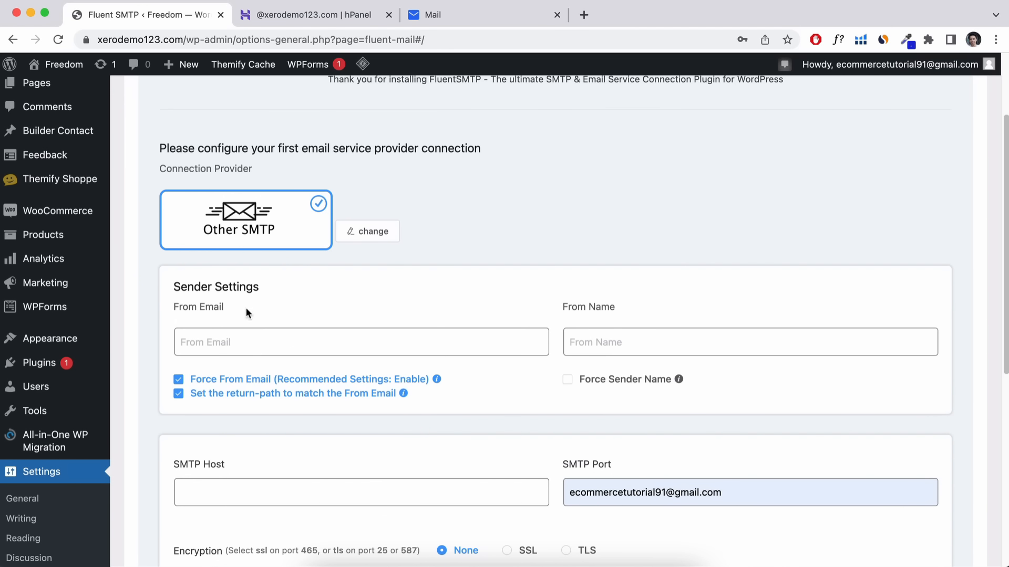
left_click(247, 488)
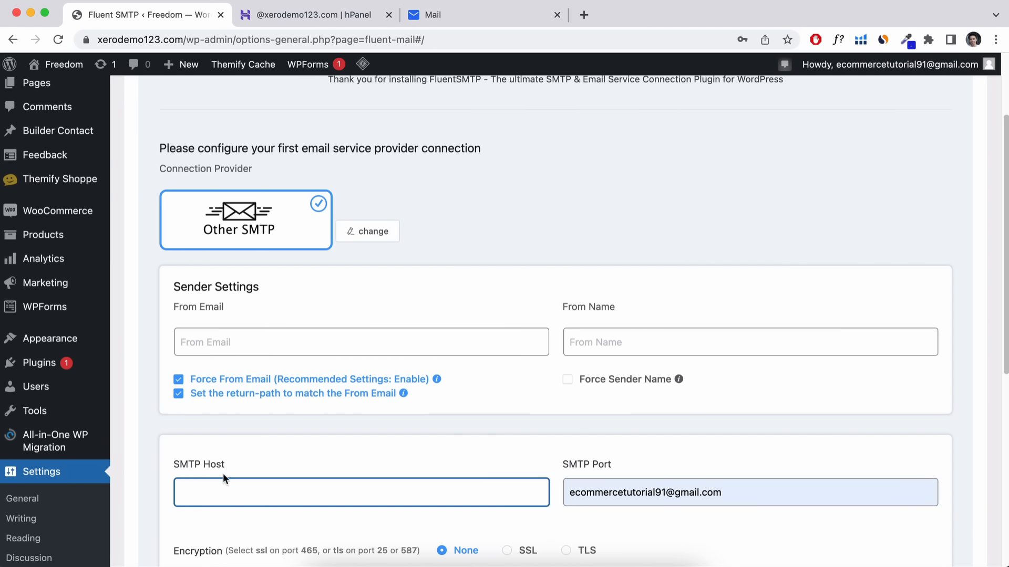
type("smtp.titan.email")
left_click_drag(268, 494, 169, 484)
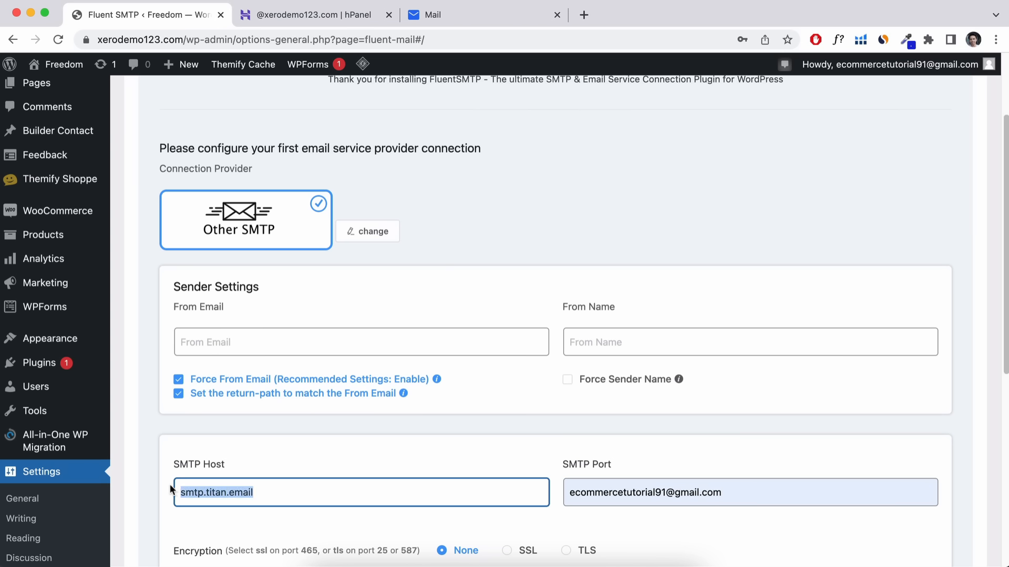
Fill in the store's sender email address and the sender name.
left_click(238, 345)
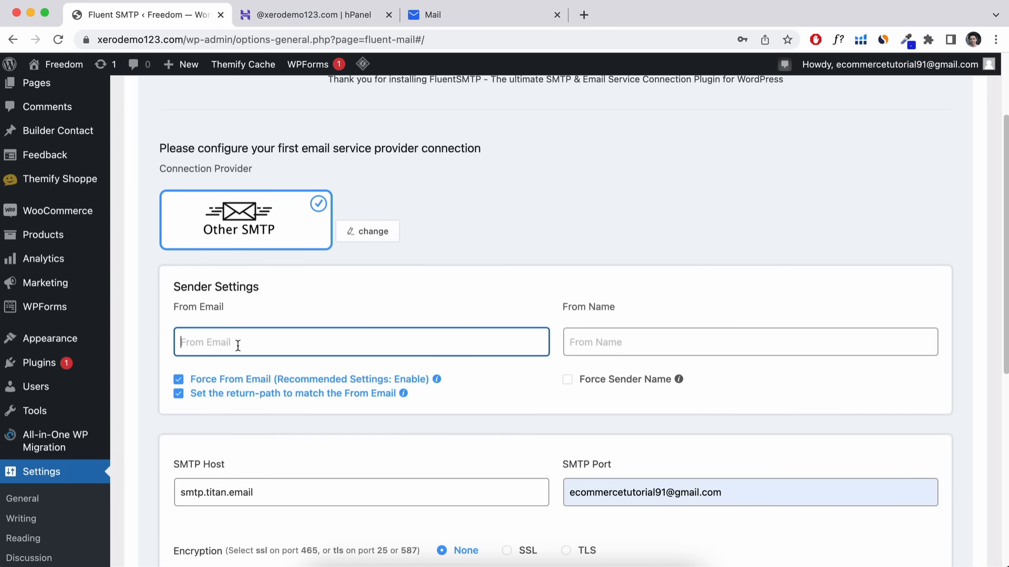
left_click(314, 14)
left_click(203, 15)
left_click(611, 347)
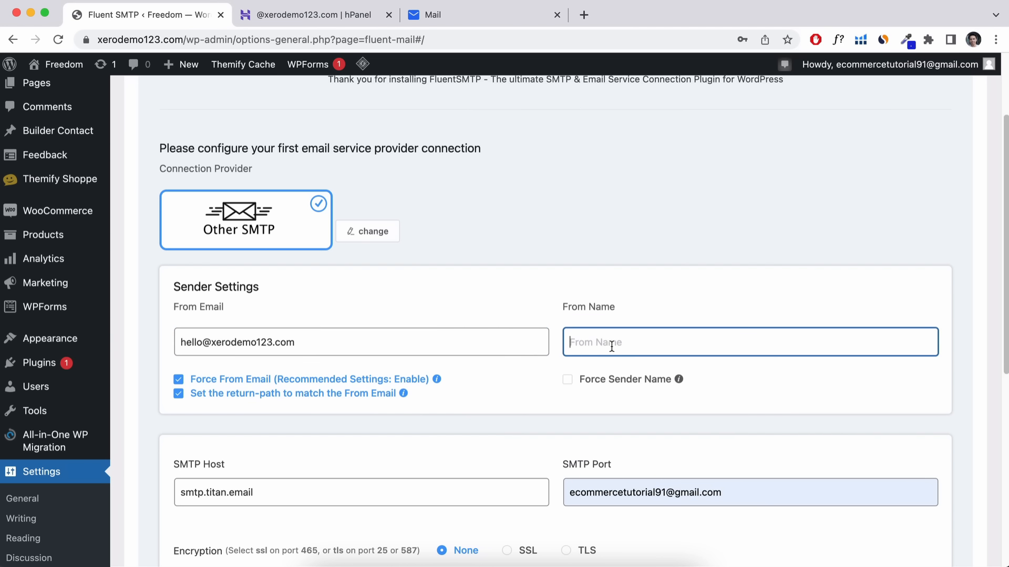
type("Hogan @ Store")
left_click(613, 343)
type("Name")
left_click_drag(667, 343, 617, 342)
scroll(448, 370, "down", 5)
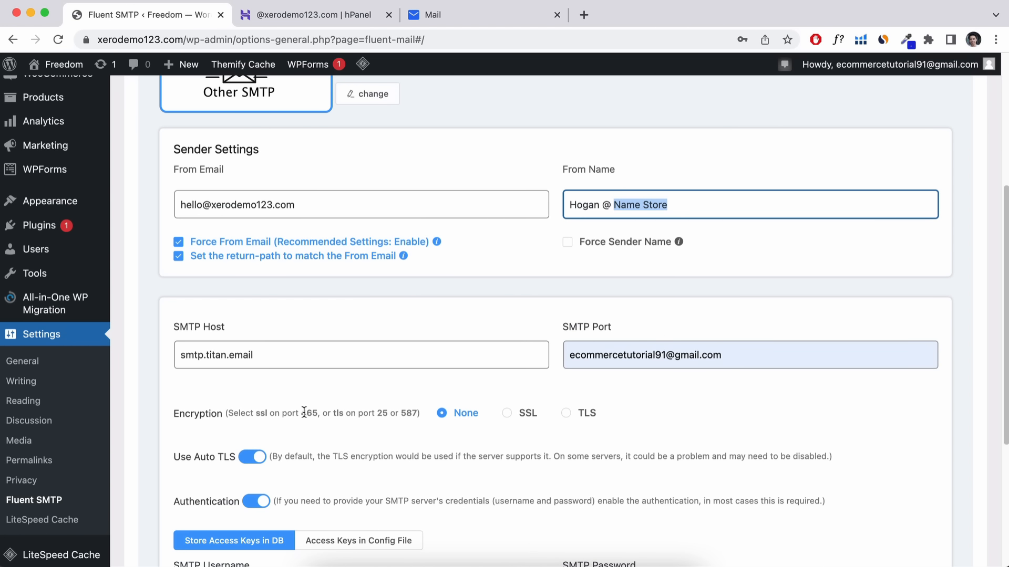
Set the SMTP port to 465 with SSL encryption.
left_click_drag(303, 413, 319, 414)
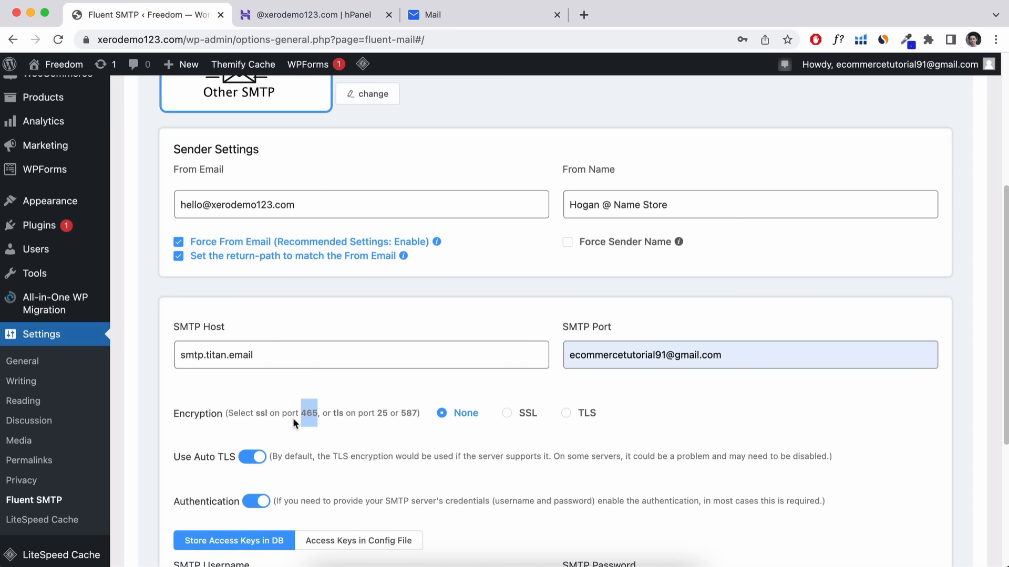
triple_click(575, 347)
type("4")
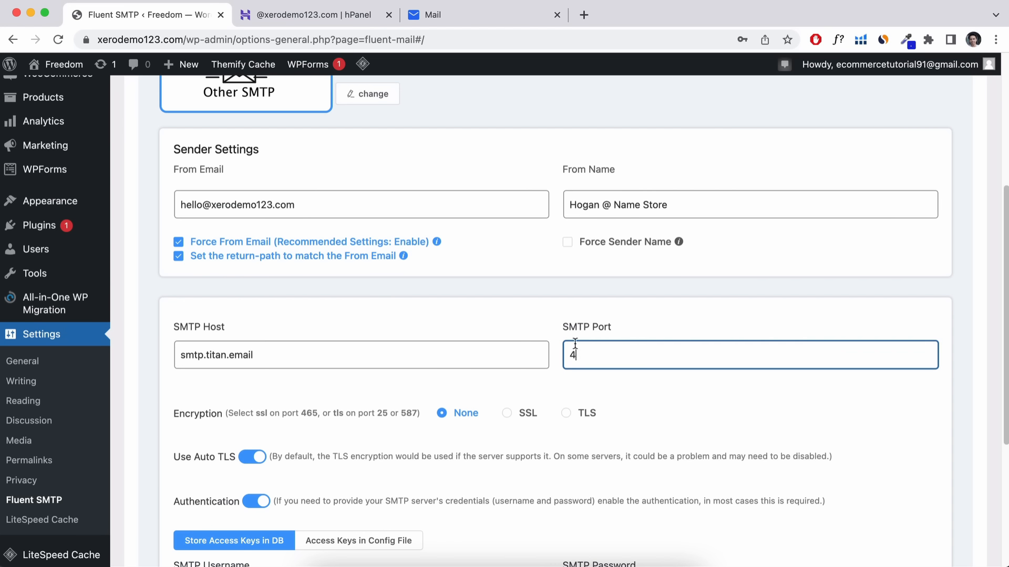
type("65")
left_click(508, 414)
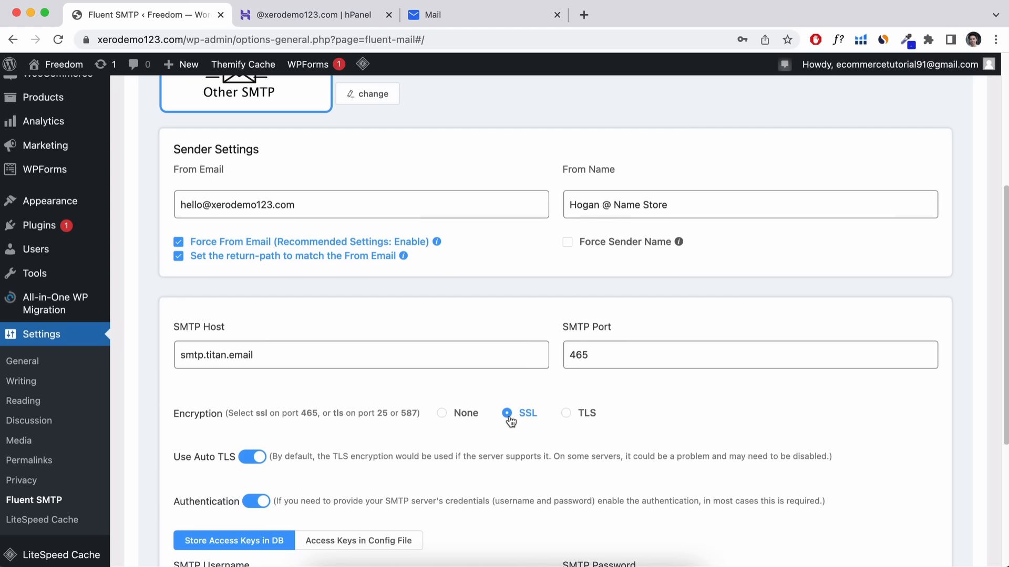
scroll(505, 418, "down", 1)
scroll(505, 415, "down", 3)
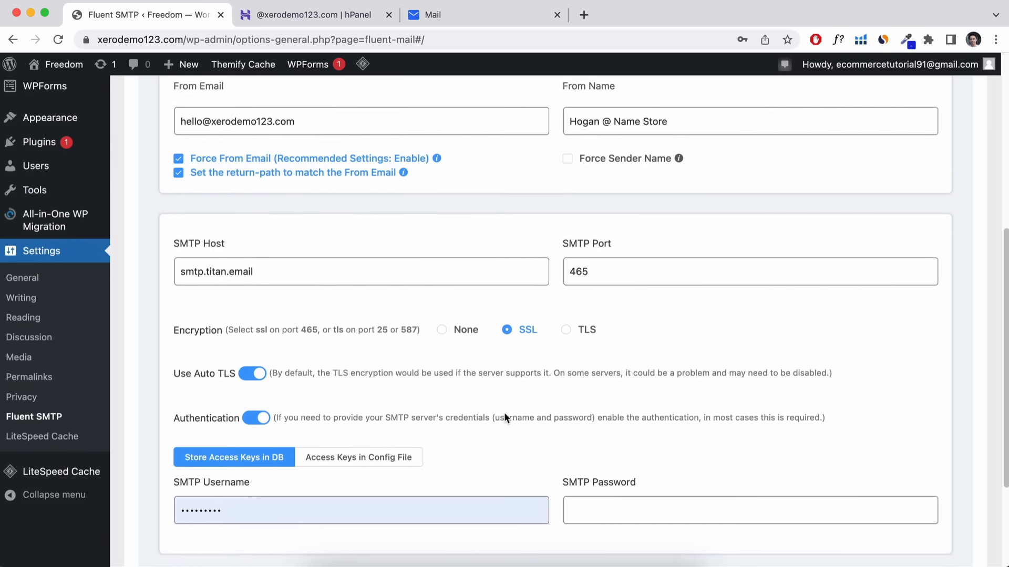
scroll(499, 412, "down", 4)
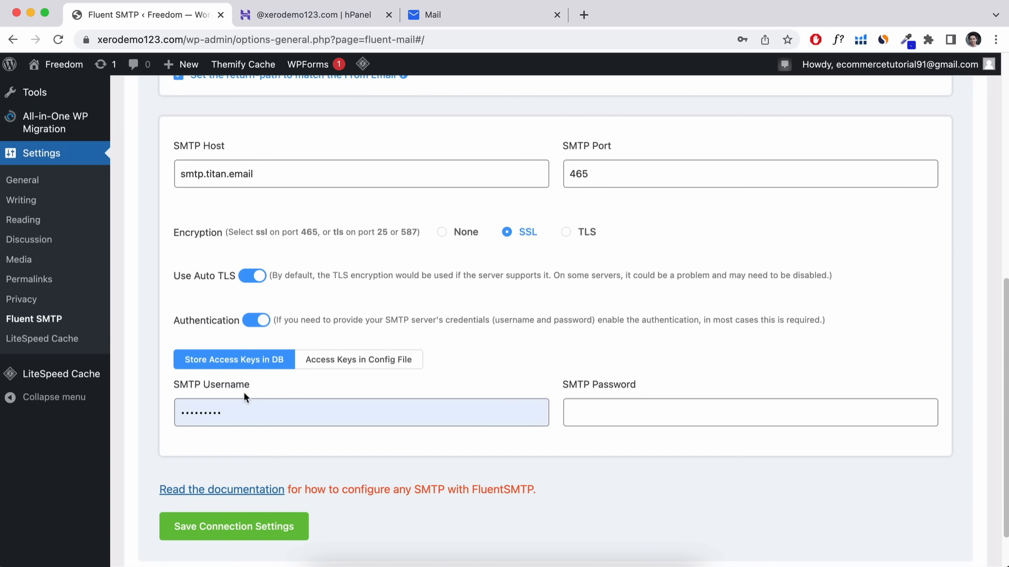
Use the sender email address as the SMTP username and enter the mailbox password.
left_click(328, 16)
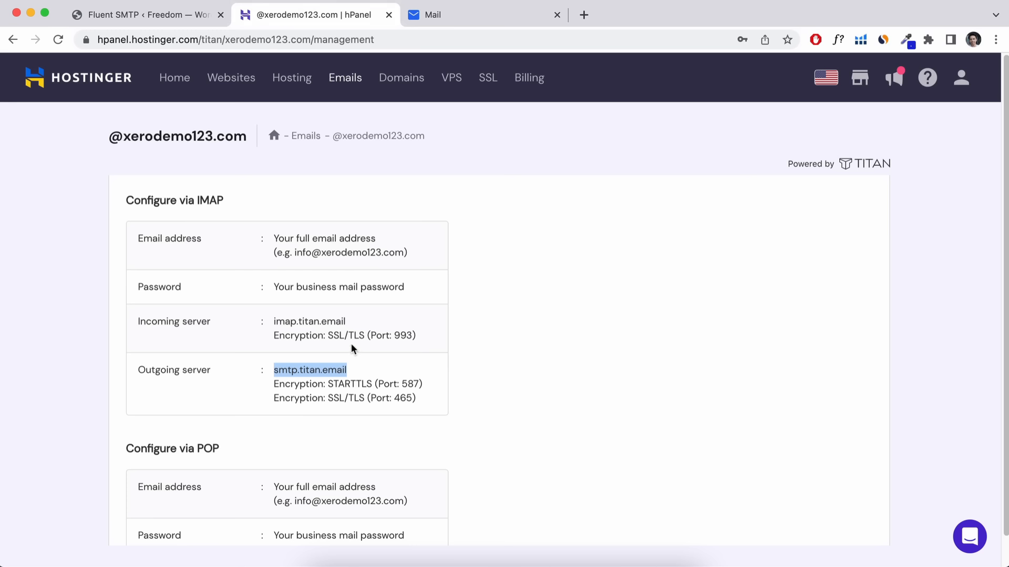
left_click(180, 15)
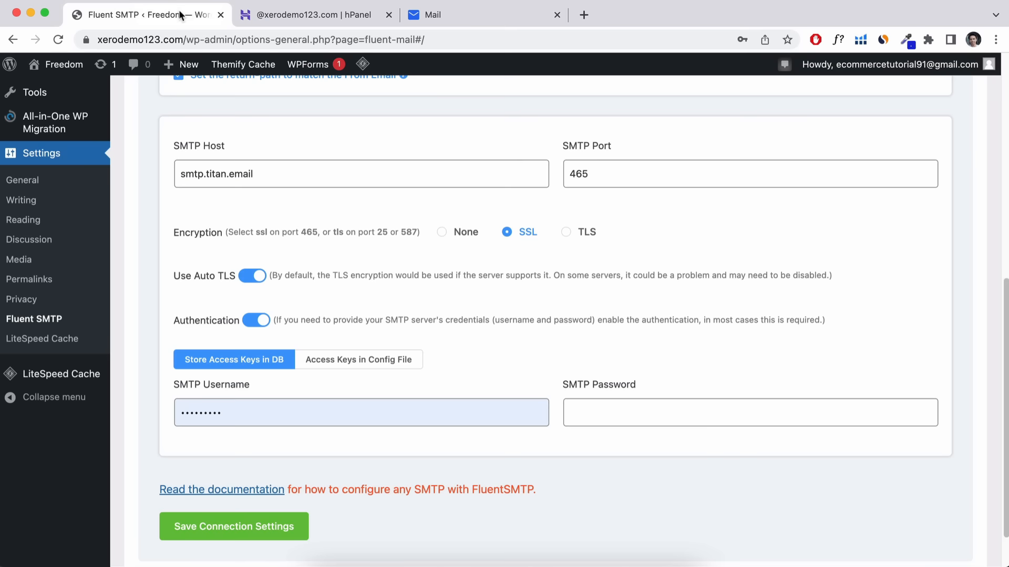
scroll(268, 362, "up", 10)
left_click_drag(293, 439, 147, 423)
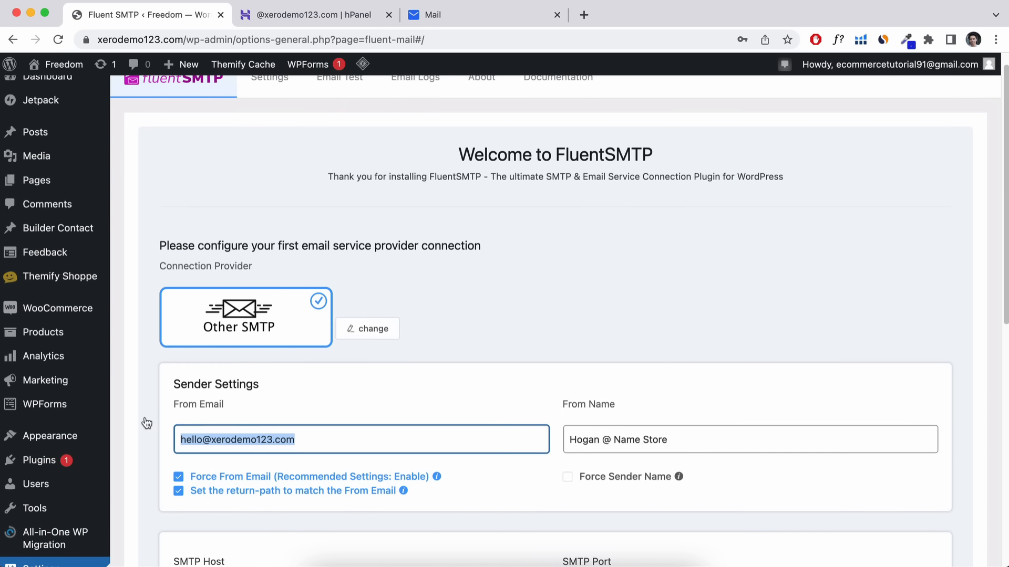
key("super+c")
scroll(324, 423, "down", 9)
left_click_drag(252, 439, 150, 425)
key("super+v")
left_click_drag(418, 443, 105, 426)
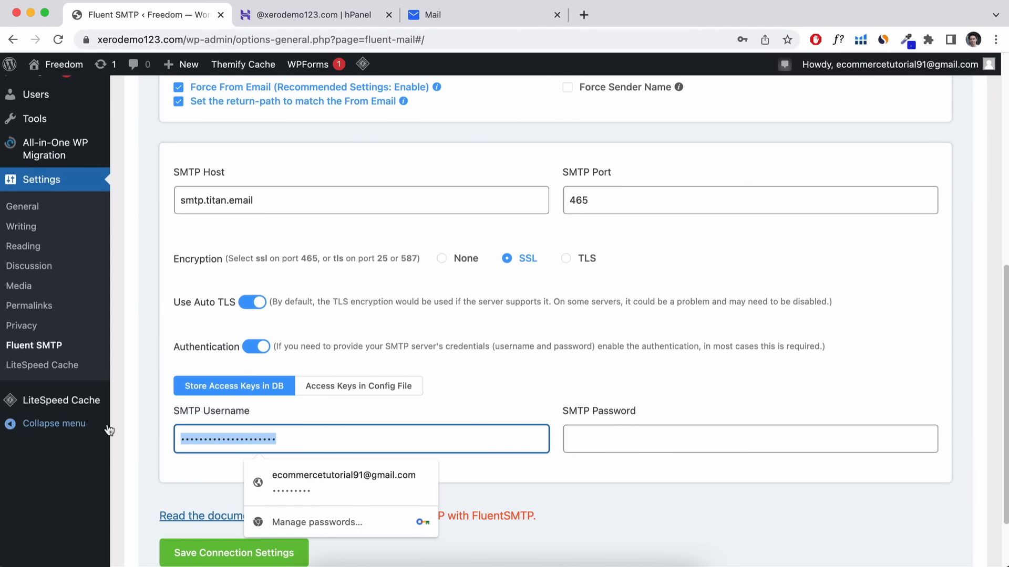
key("super+v")
left_click(567, 442)
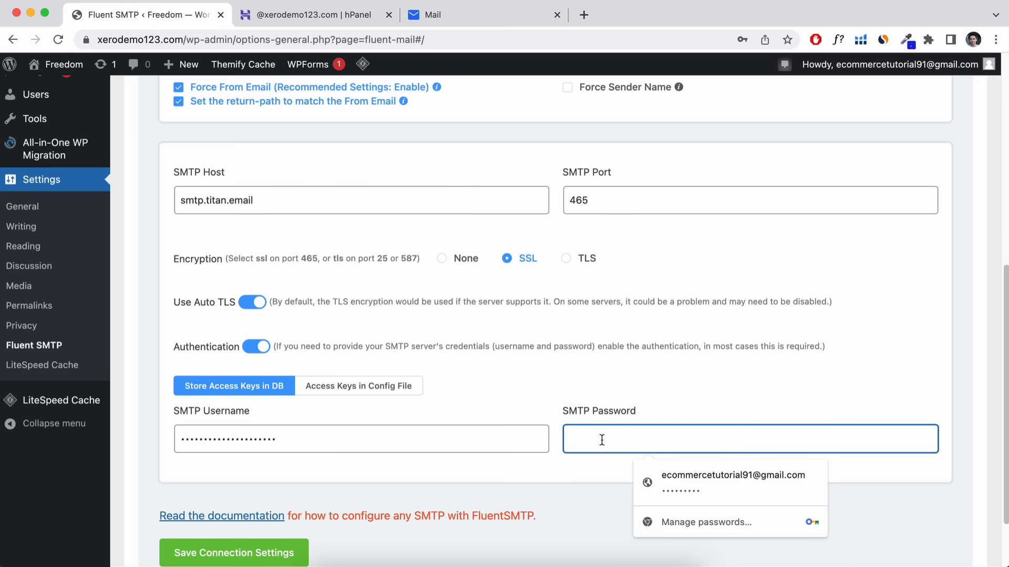
type("•••••••••")
Save the SMTP connection settings and dismiss the browser's password prompt.
left_click(321, 14)
left_click(147, 14)
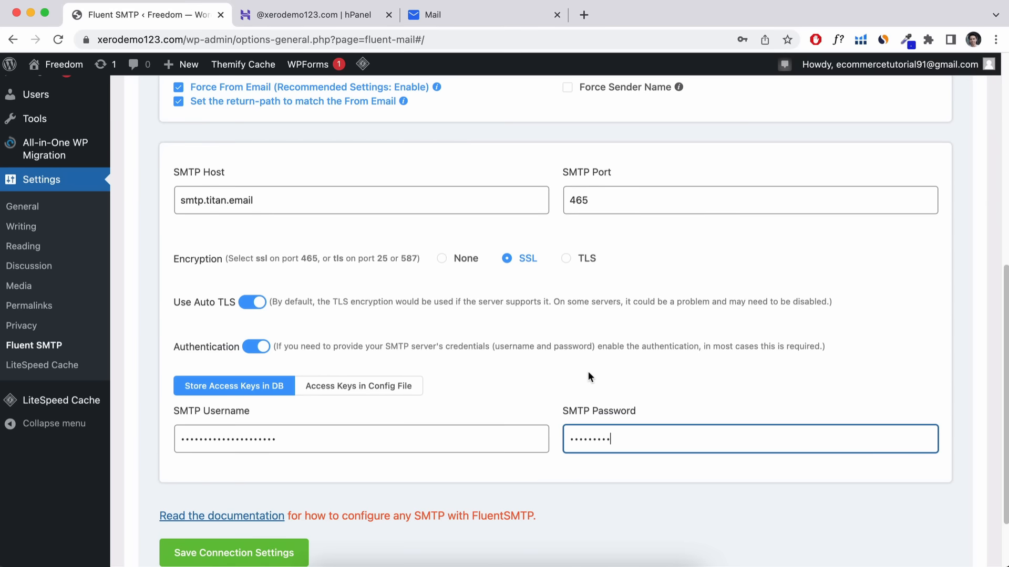
scroll(588, 377, "down", 3)
left_click(286, 487)
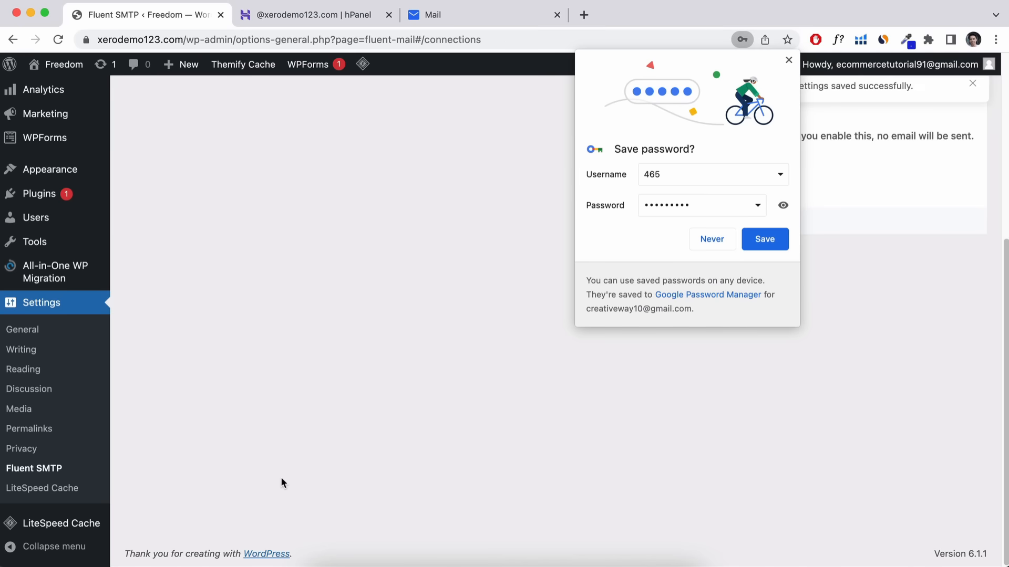
left_click(848, 225)
scroll(848, 225, "up", 5)
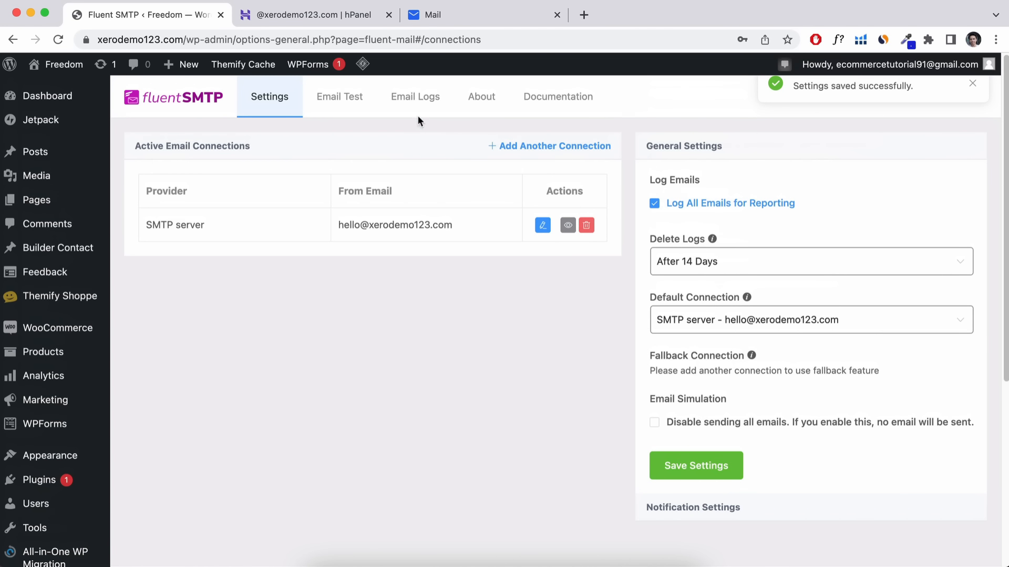
Send a test email from the store address to the Gmail recipient and confirm it succeeded.
left_click(351, 98)
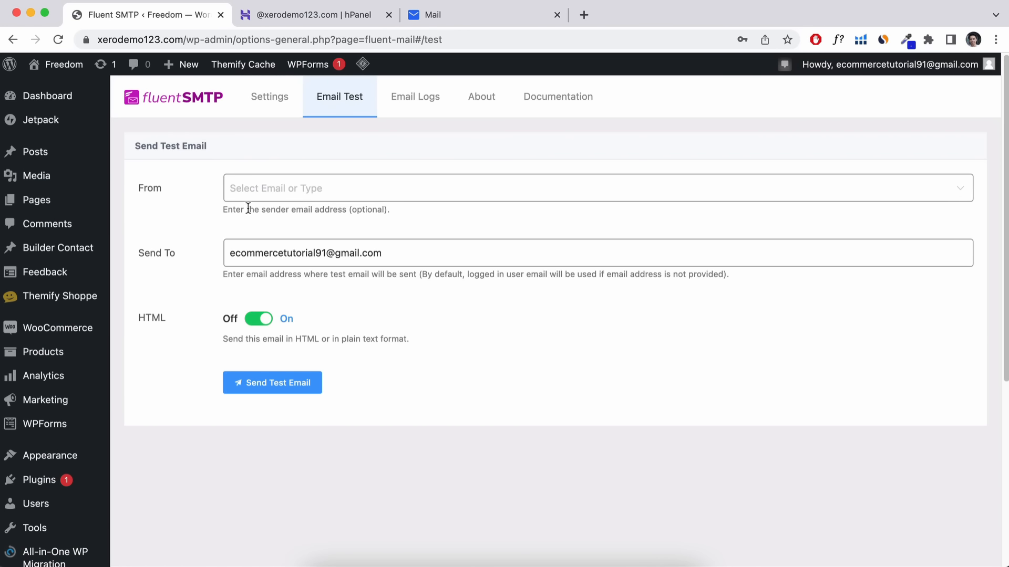
left_click(265, 193)
left_click(277, 230)
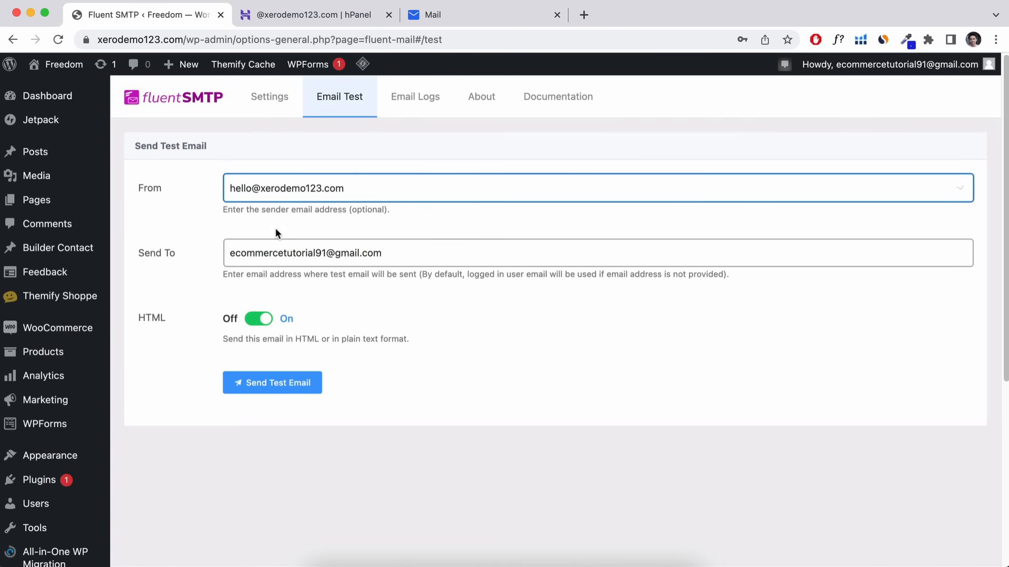
left_click_drag(392, 253, 191, 247)
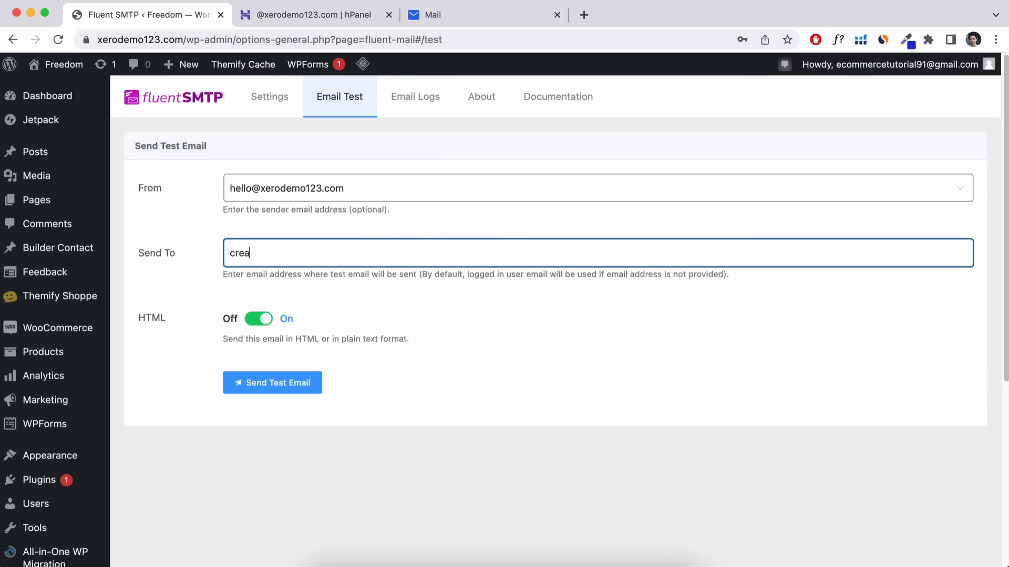
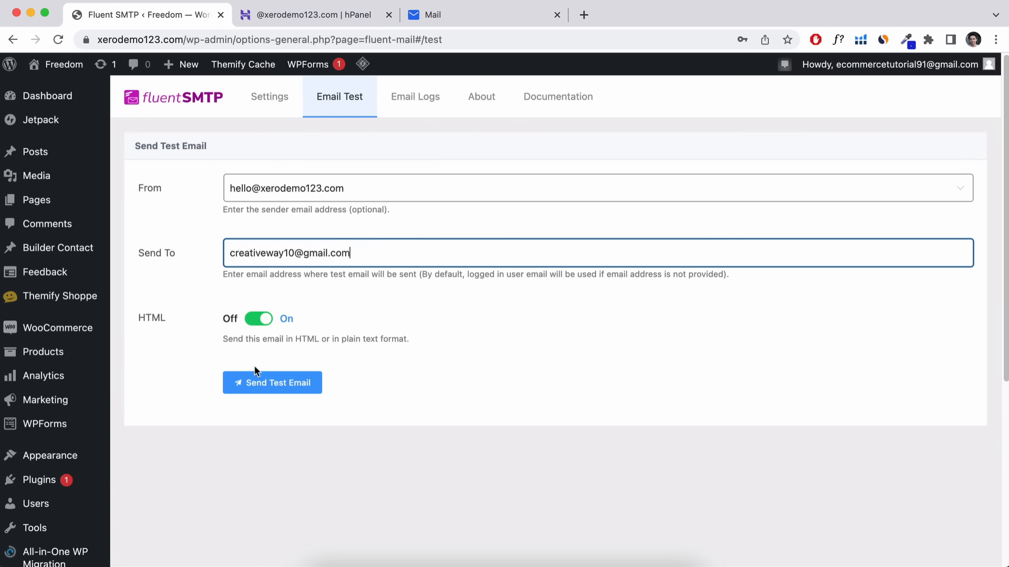
left_click(254, 382)
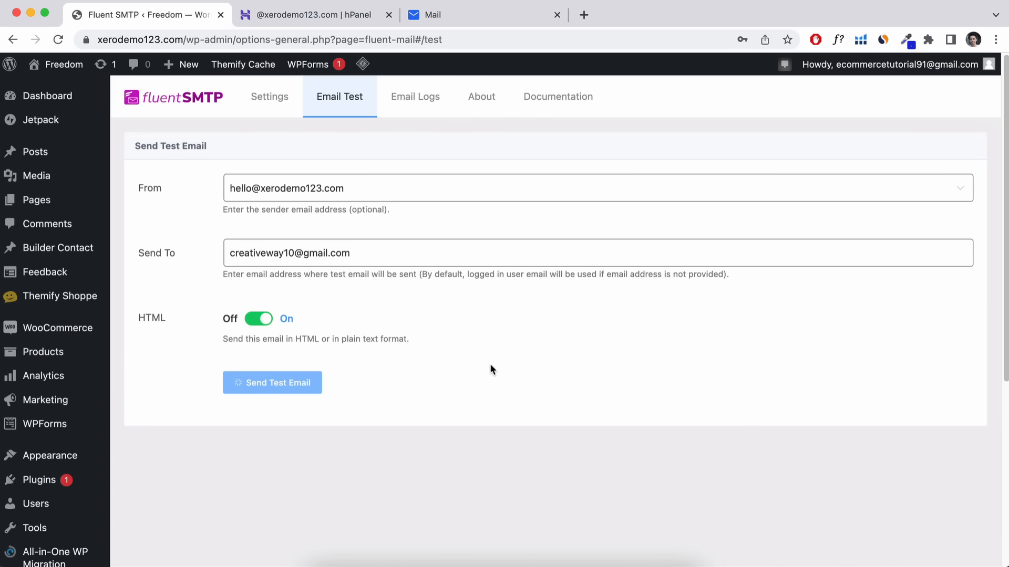
left_click_drag(915, 112, 792, 111)
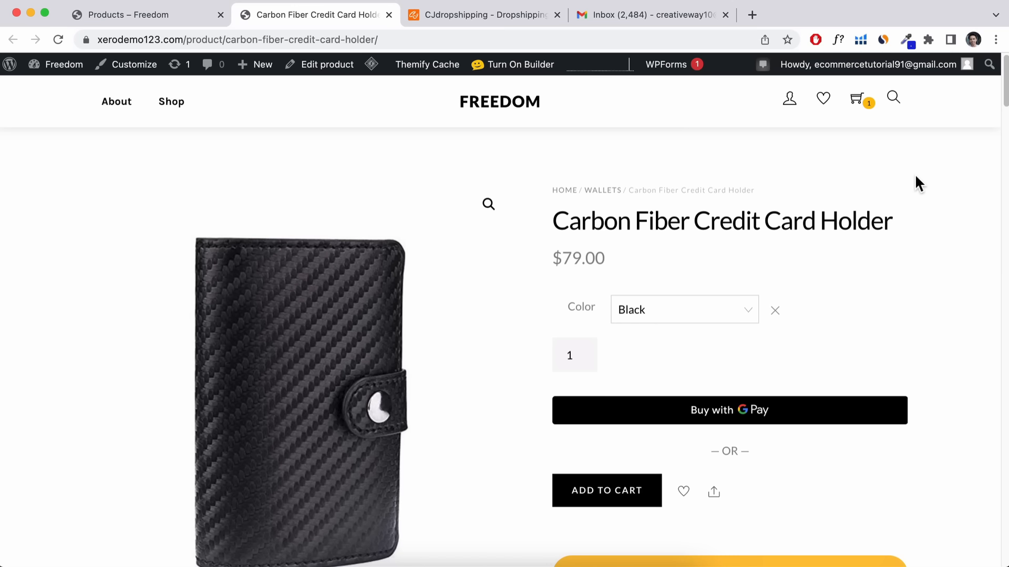
Add the Carbon Fiber Credit Card Holder to the cart and proceed to checkout.
mouse_move(864, 106)
left_click(626, 506)
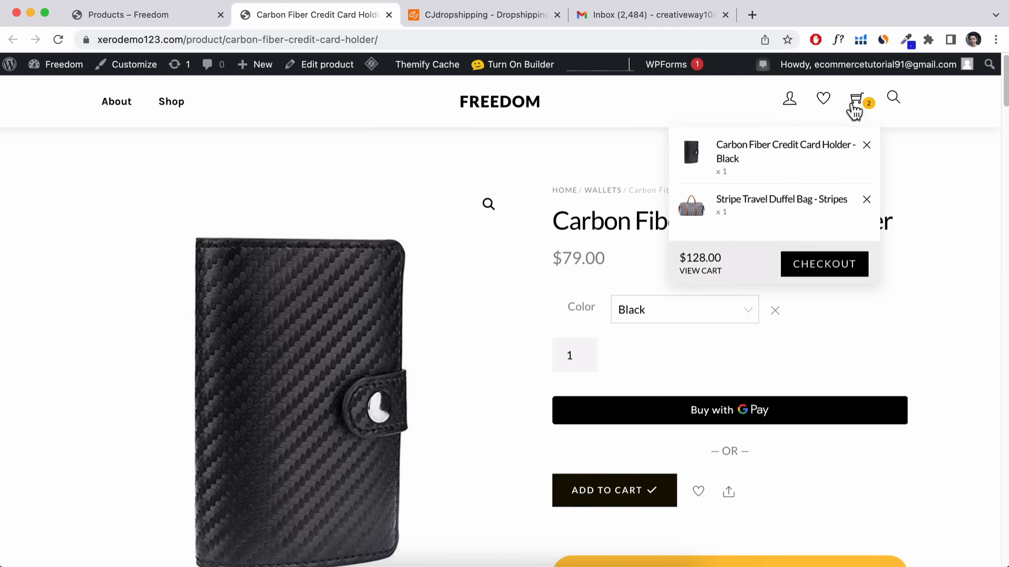
left_click(824, 258)
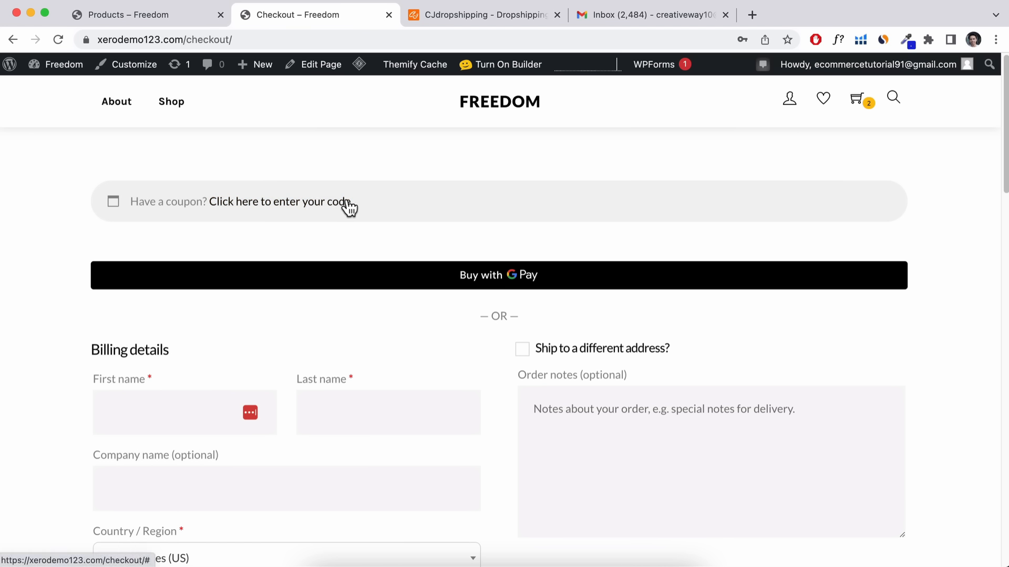
Place the $128.00 order with Cash on delivery as the payment method.
scroll(331, 329, "down", 3)
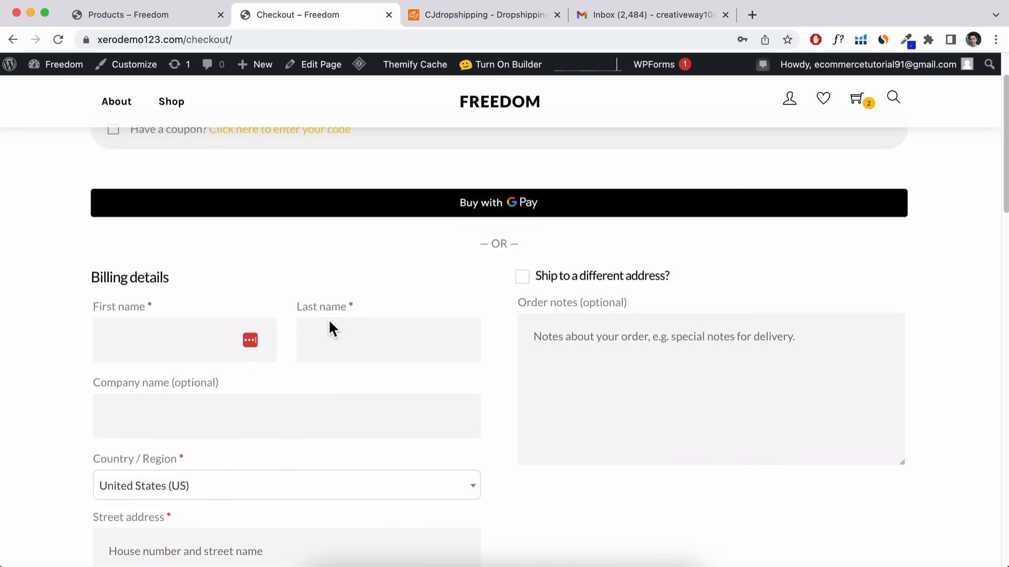
scroll(200, 332, "down", 5)
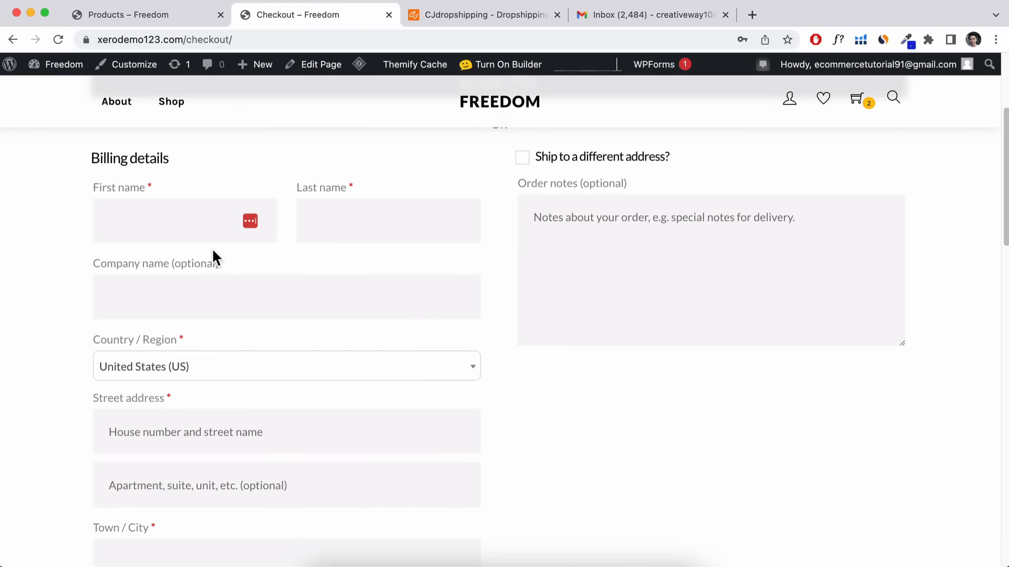
scroll(638, 205, "up", 1)
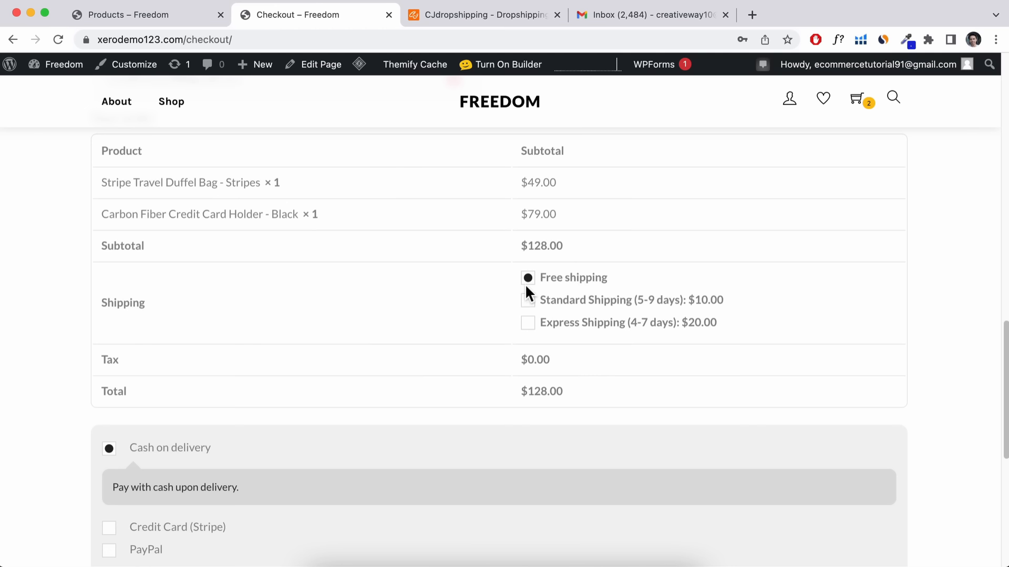
scroll(512, 321, "down", 1)
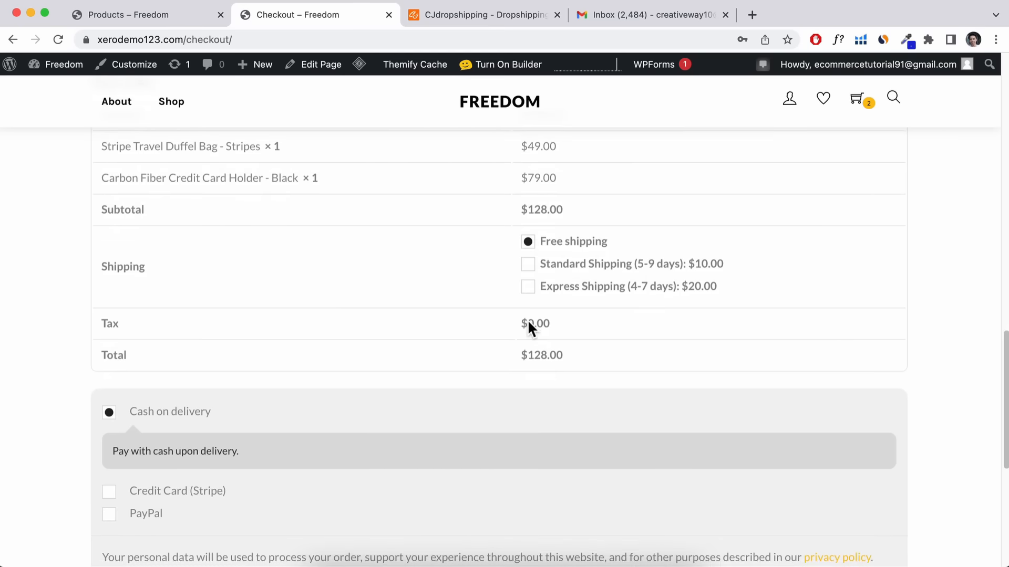
scroll(447, 340, "down", 4)
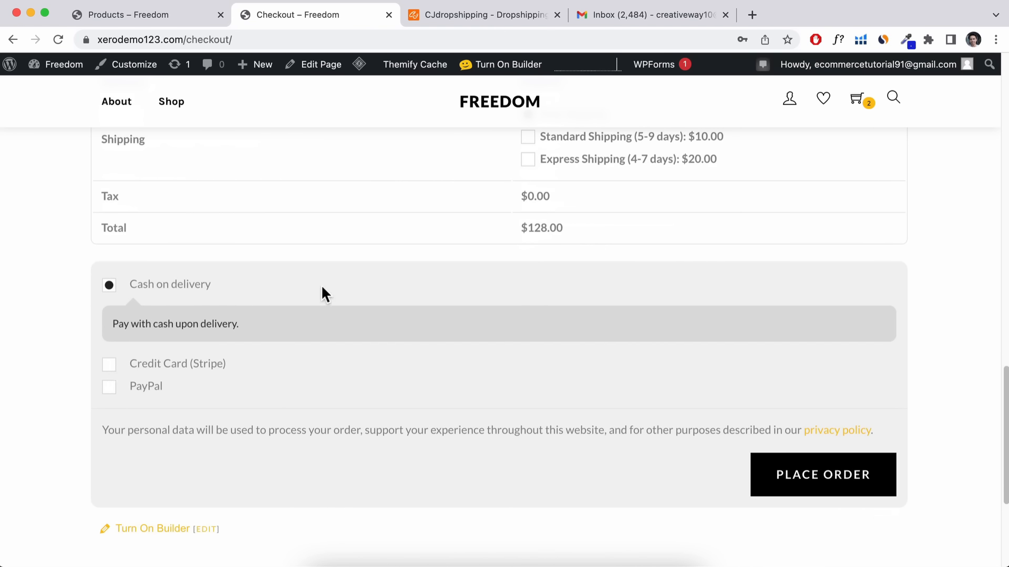
left_click(812, 480)
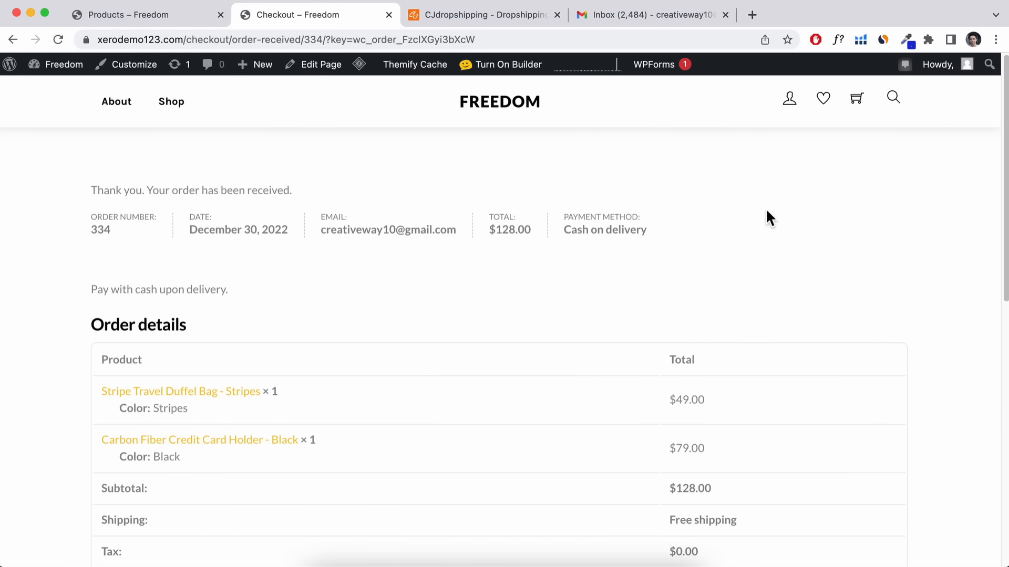
Verify order #334 shows as Processing at $128.00 in WooCommerce Orders, then return to CJdropshipping.
mouse_move(61, 68)
left_click(55, 90)
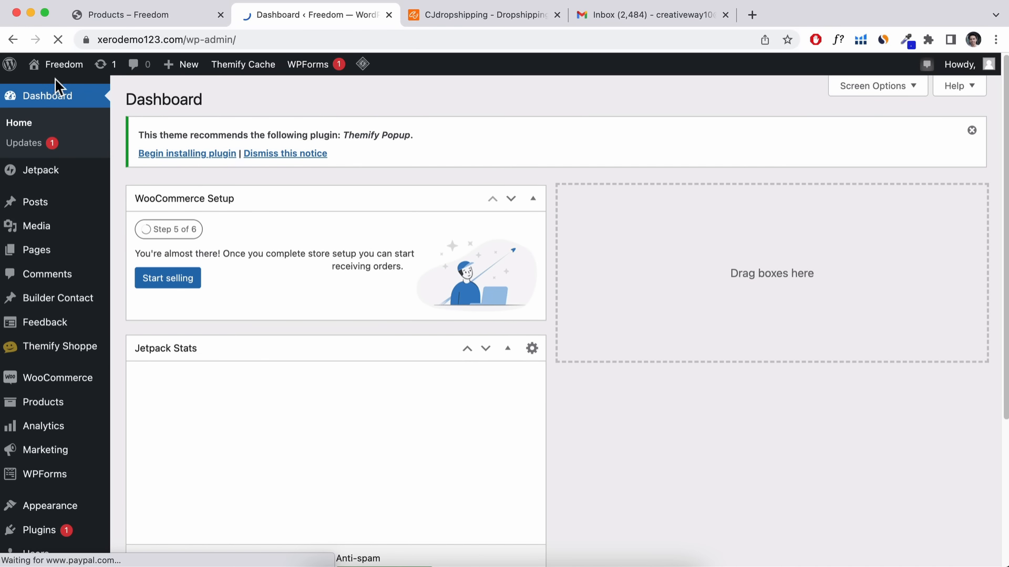
mouse_move(71, 388)
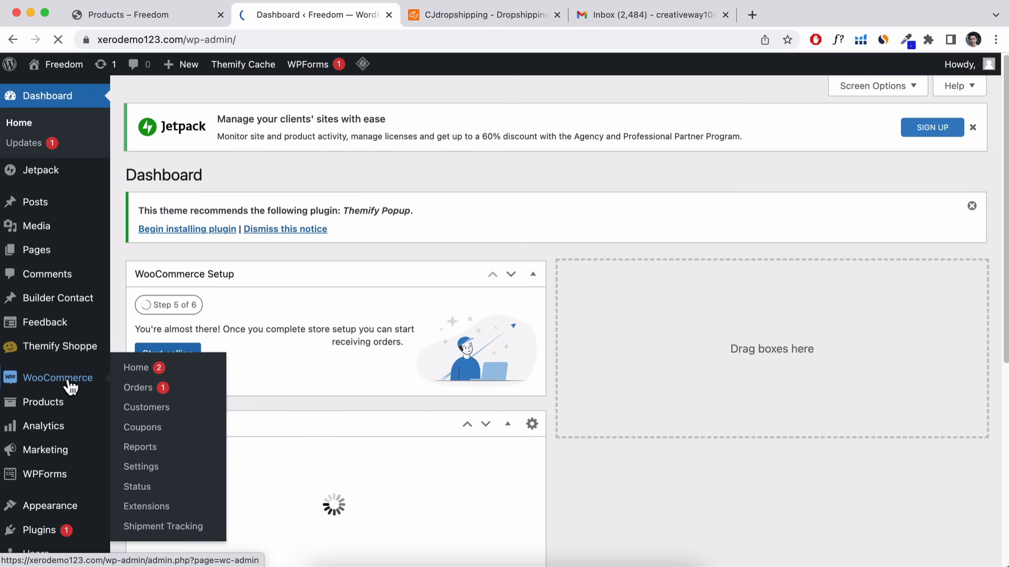
left_click(138, 388)
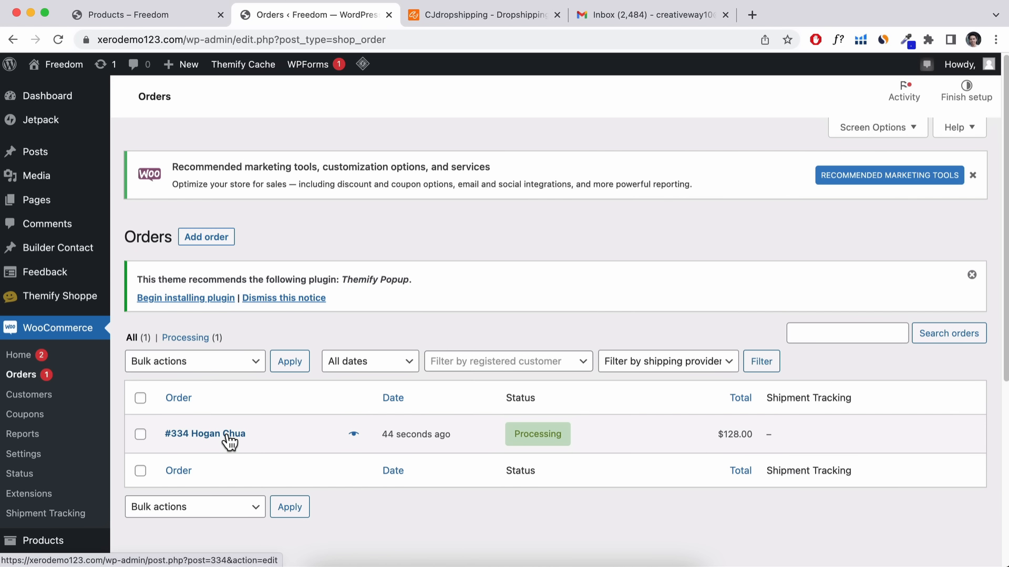
left_click(486, 14)
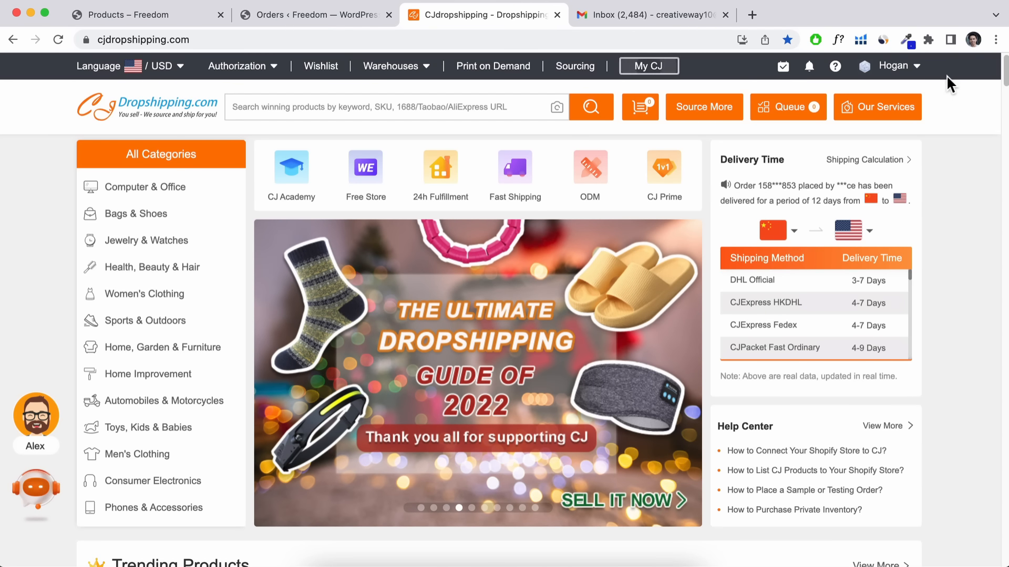
Go to My CJ > Orders > Imported Orders and dismiss the Welcome to CJ popup.
left_click(642, 68)
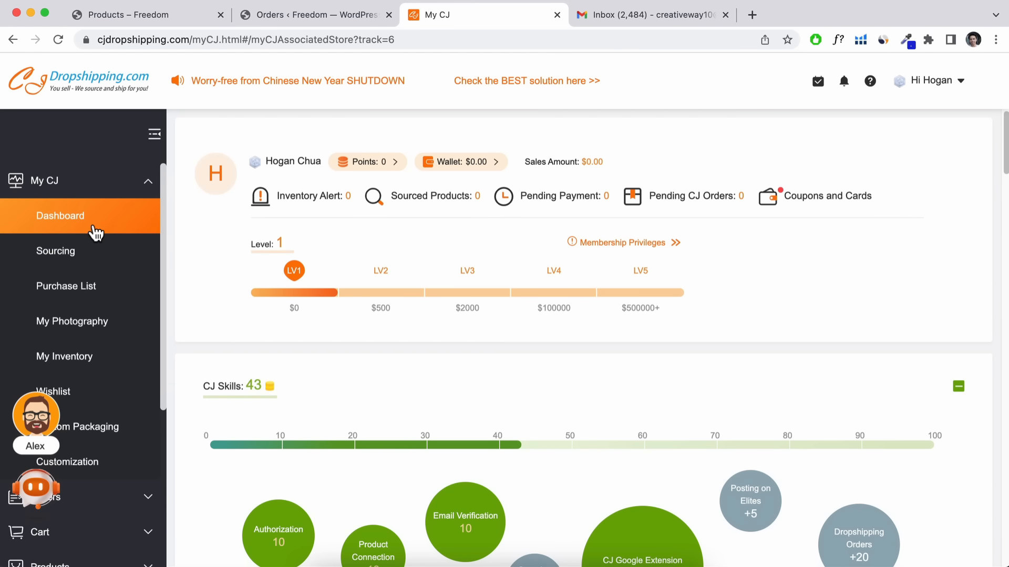
scroll(90, 254, "down", 5)
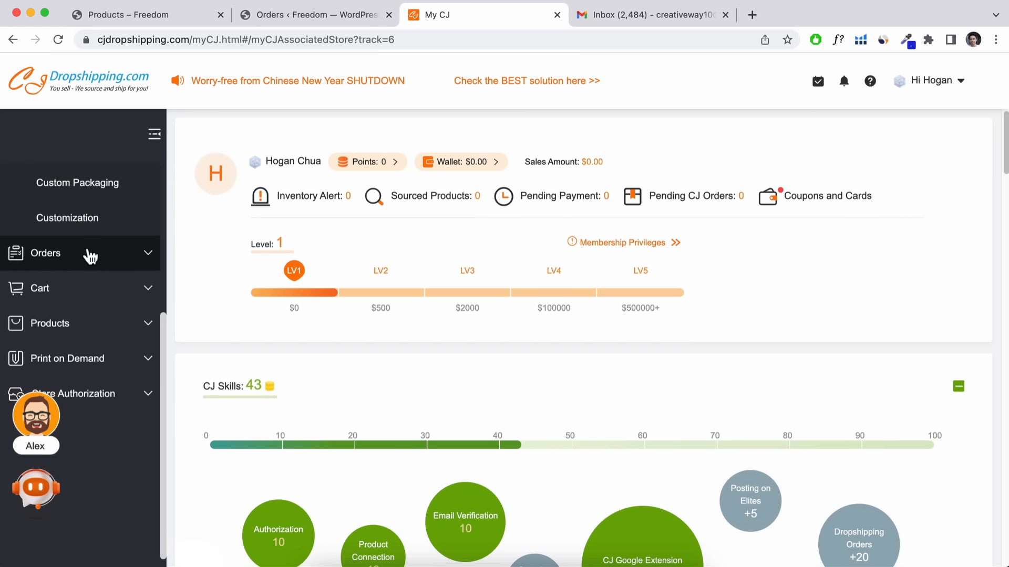
left_click(90, 254)
scroll(90, 256, "down", 4)
scroll(86, 255, "up", 5)
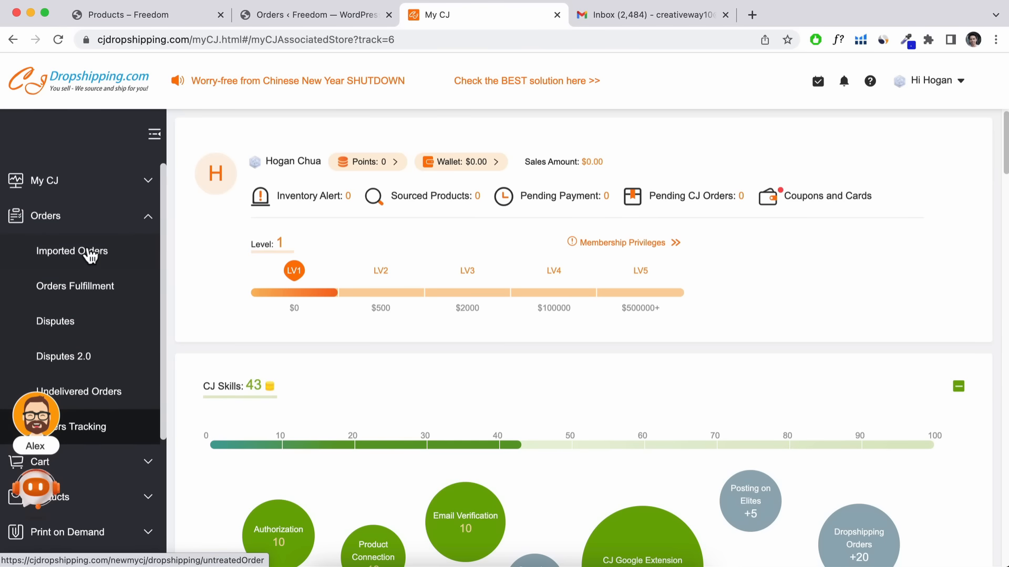
left_click(77, 257)
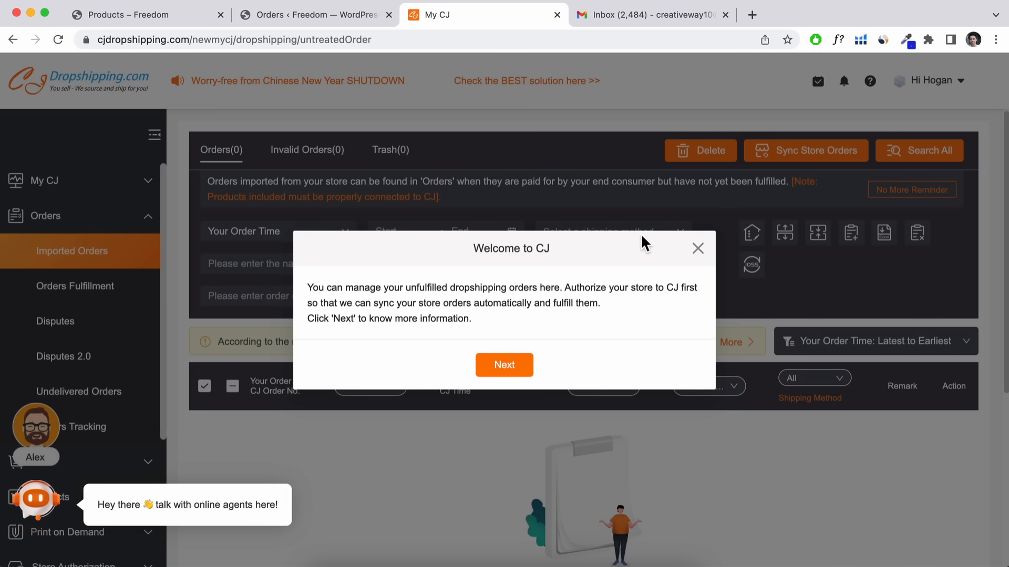
left_click(698, 250)
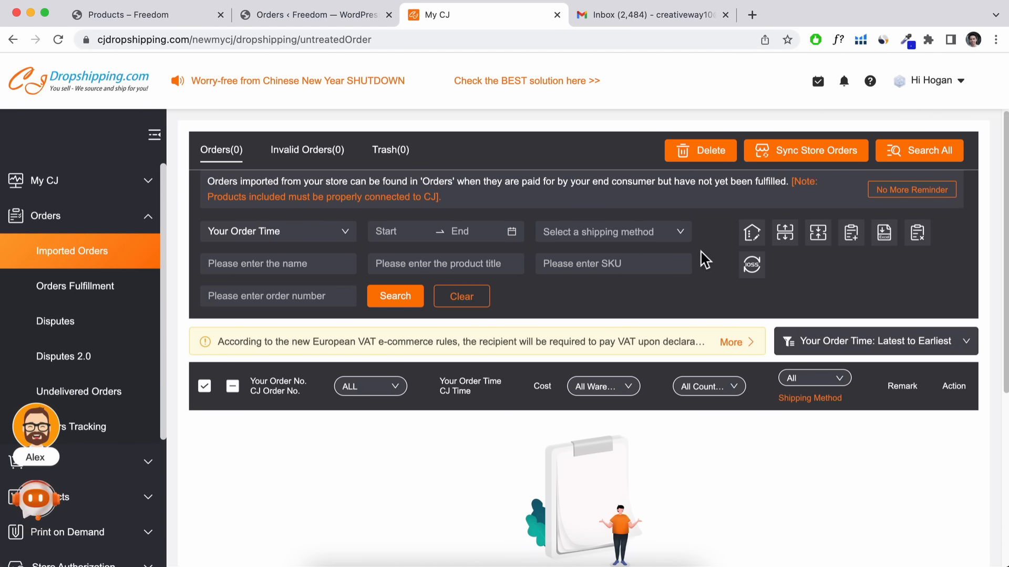
Sync xerodemo123.com store orders by time from 2022-12-29 to 2022-12-30.
left_click(813, 156)
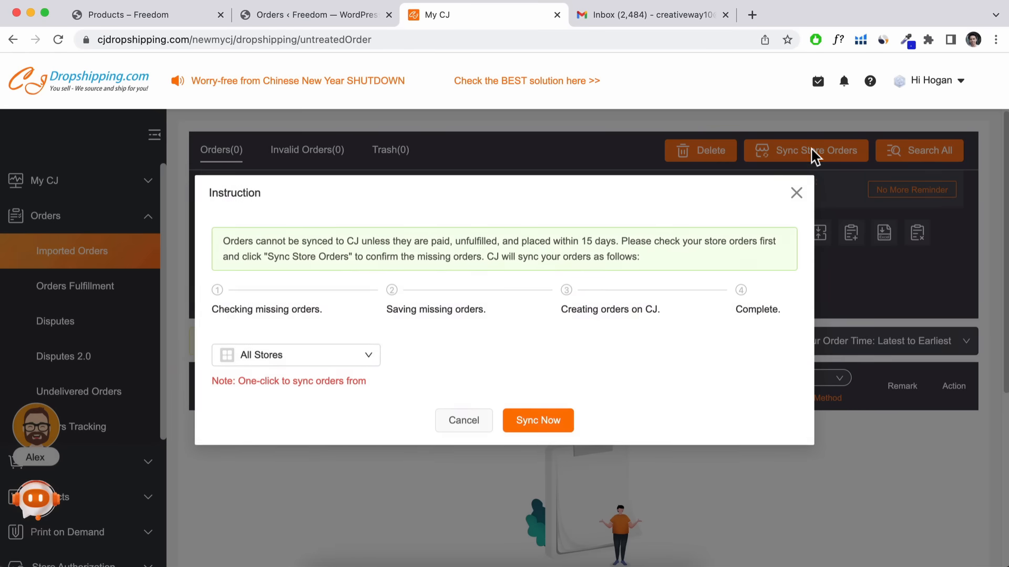
left_click(369, 353)
left_click(292, 411)
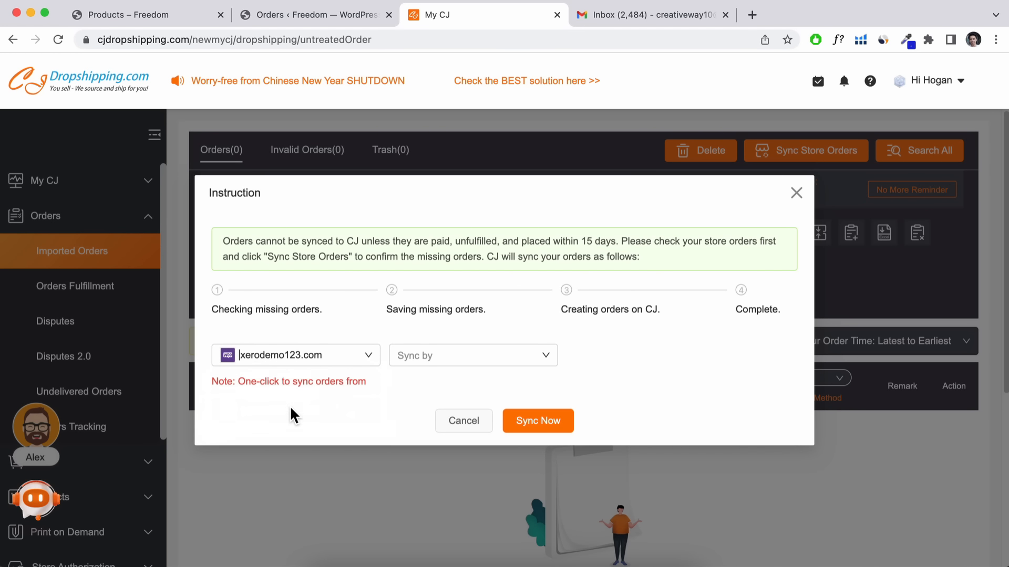
left_click(525, 357)
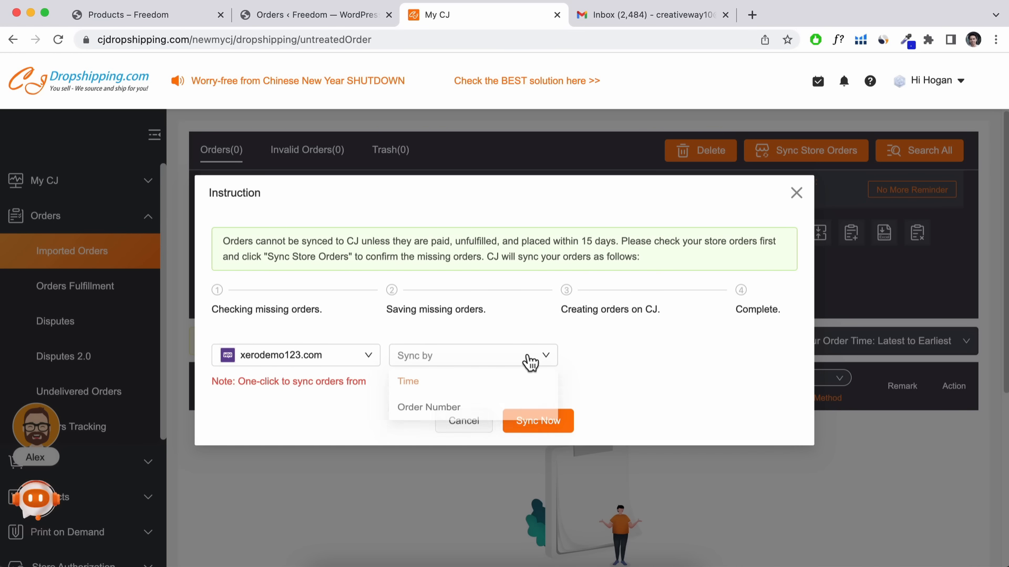
left_click(409, 381)
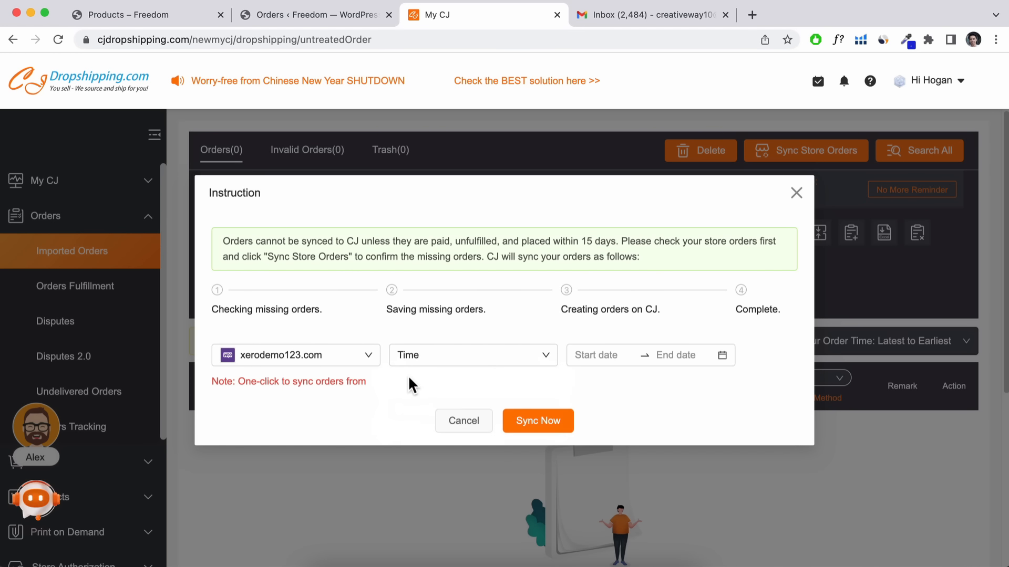
left_click(588, 359)
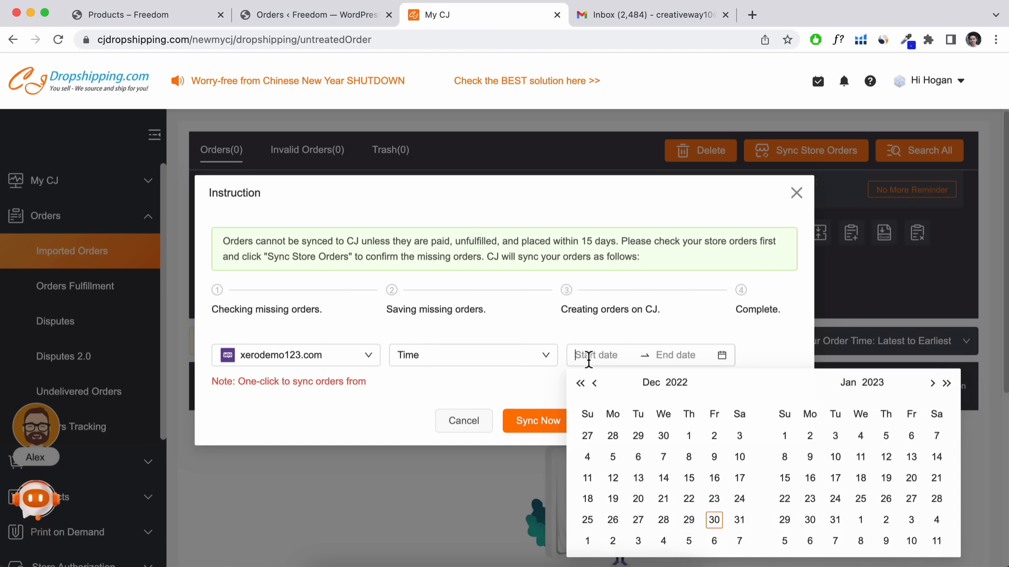
left_click(714, 522)
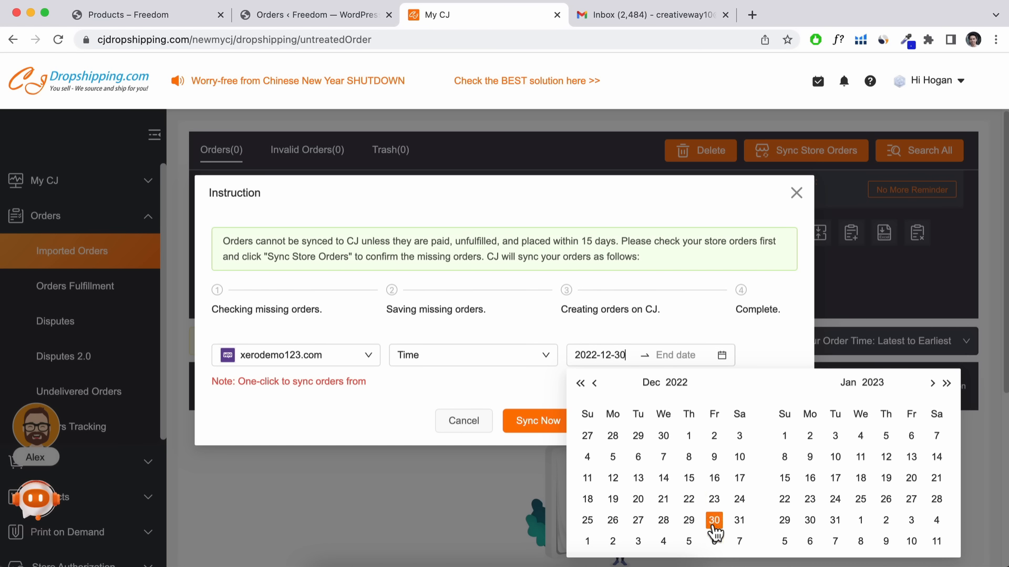
left_click(689, 520)
left_click(714, 521)
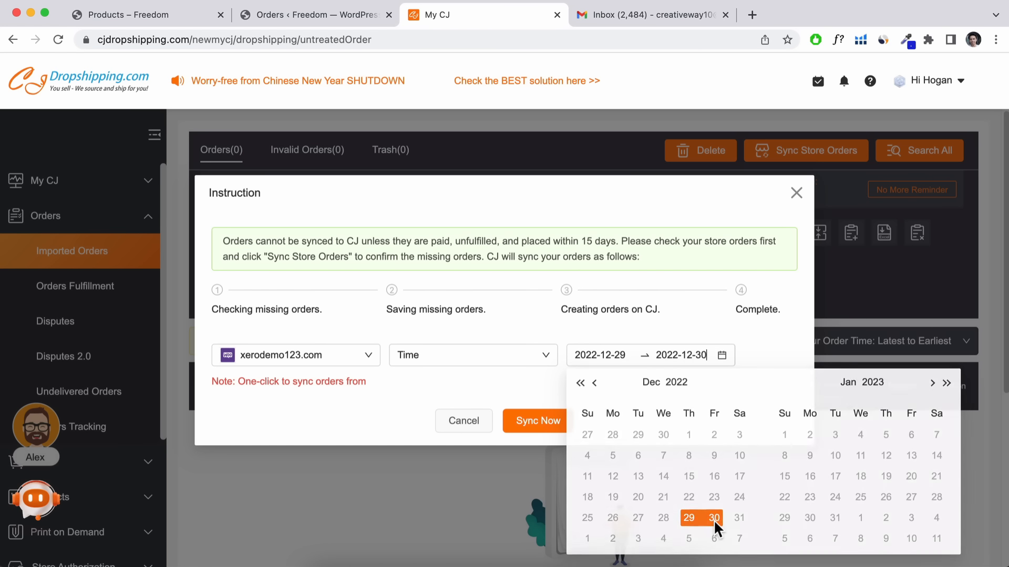
left_click(545, 422)
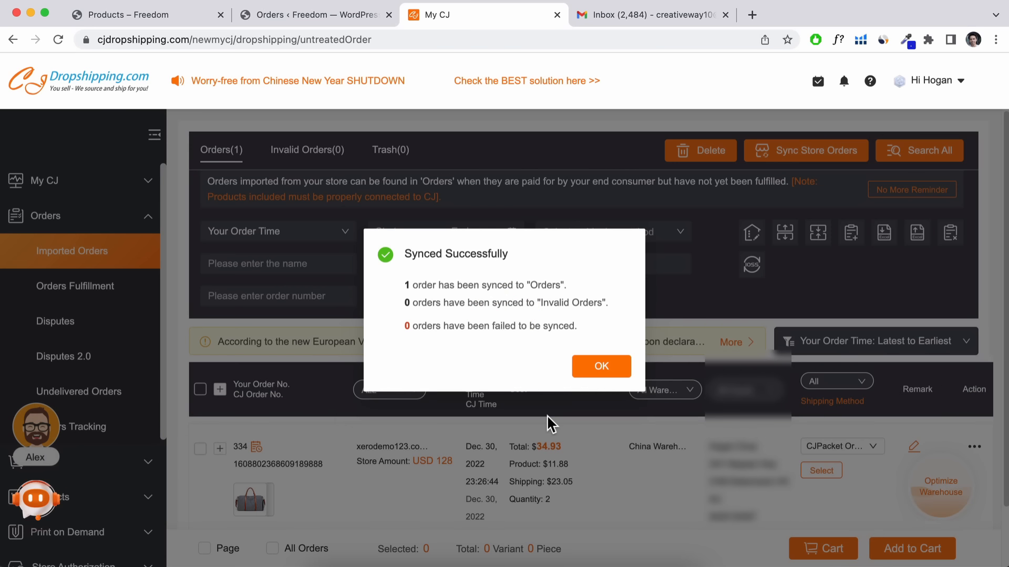
Review the order's shipping options and keep CJPacket Ordinary, leaving the total at $34.93.
left_click(593, 375)
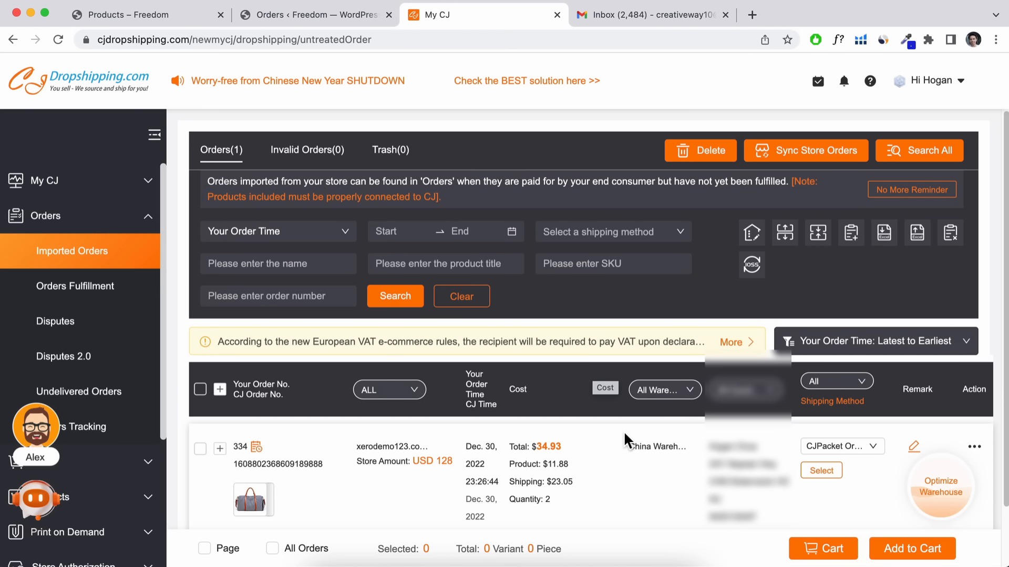
scroll(624, 438, "down", 2)
scroll(616, 440, "down", 1)
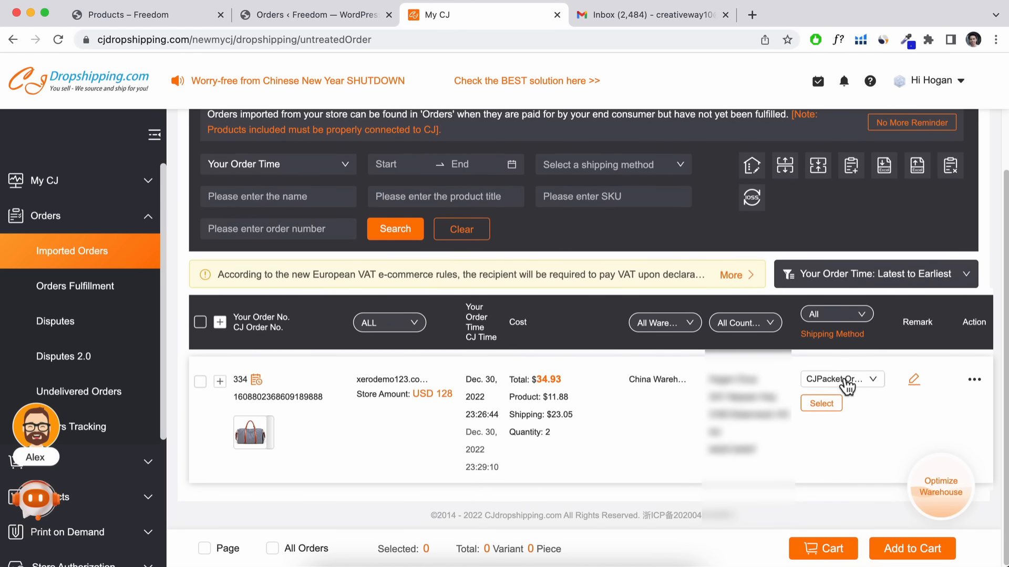
left_click(827, 406)
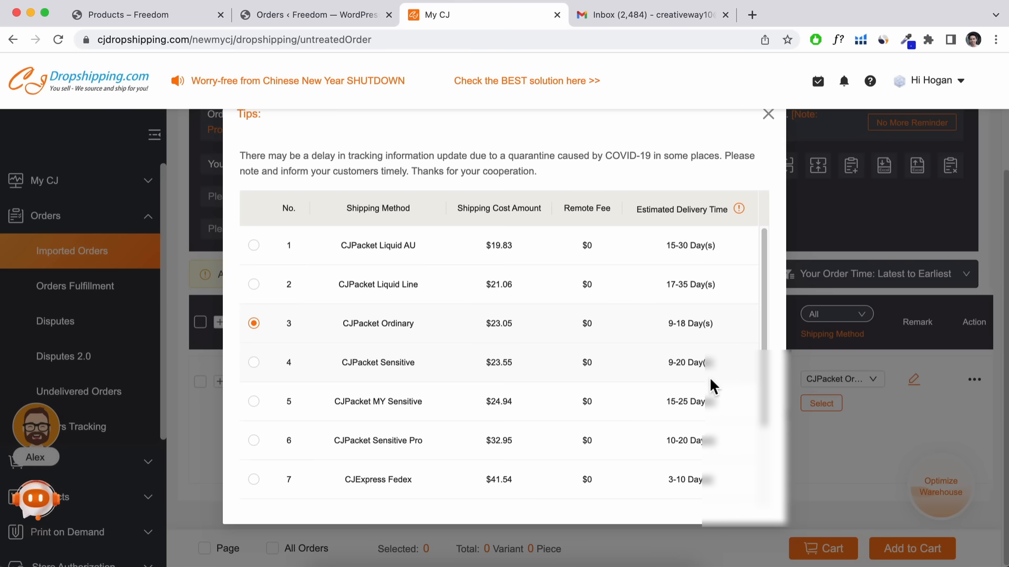
scroll(699, 389, "down", 1)
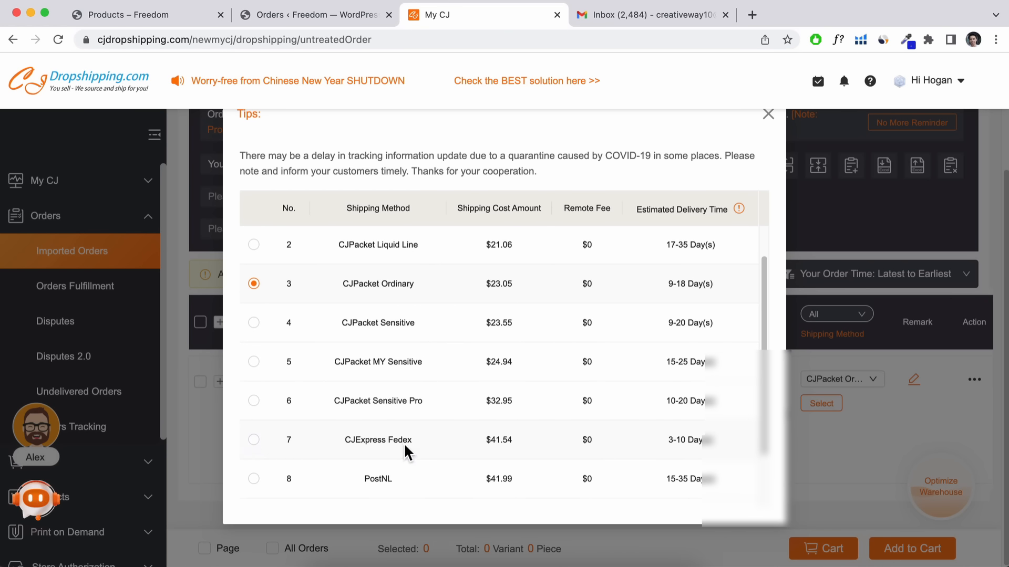
scroll(437, 396, "up", 1)
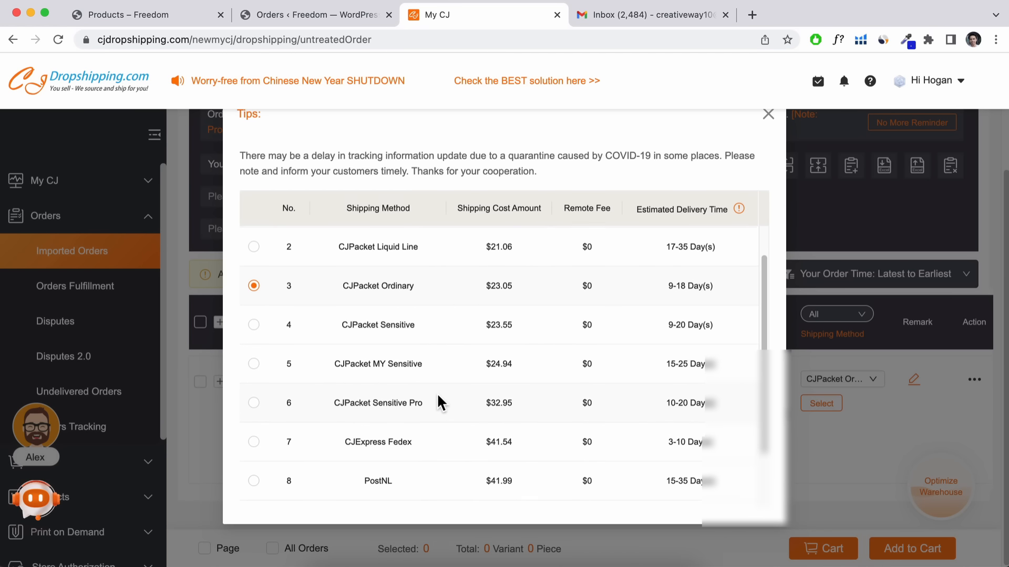
scroll(437, 395, "up", 1)
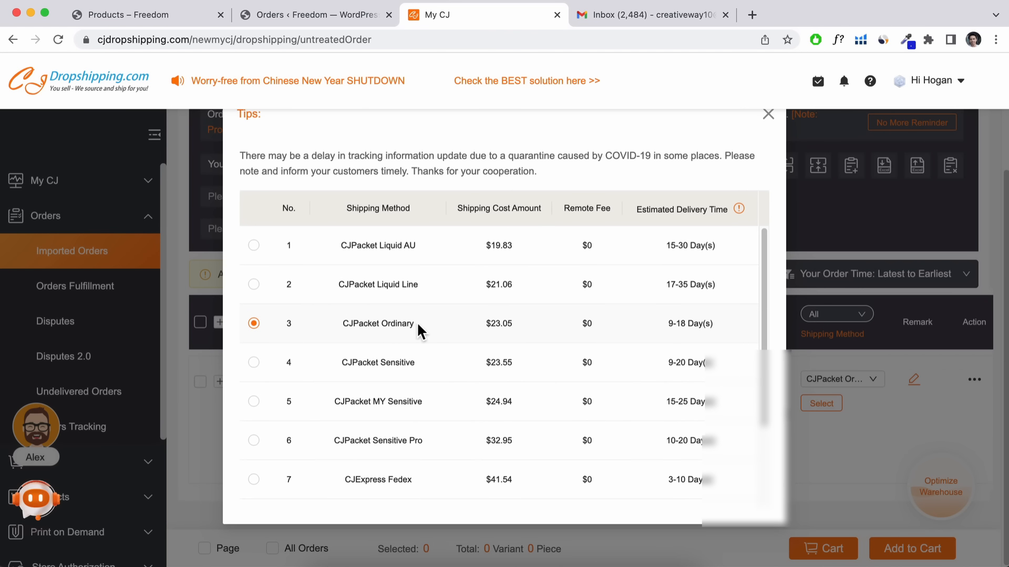
left_click(768, 114)
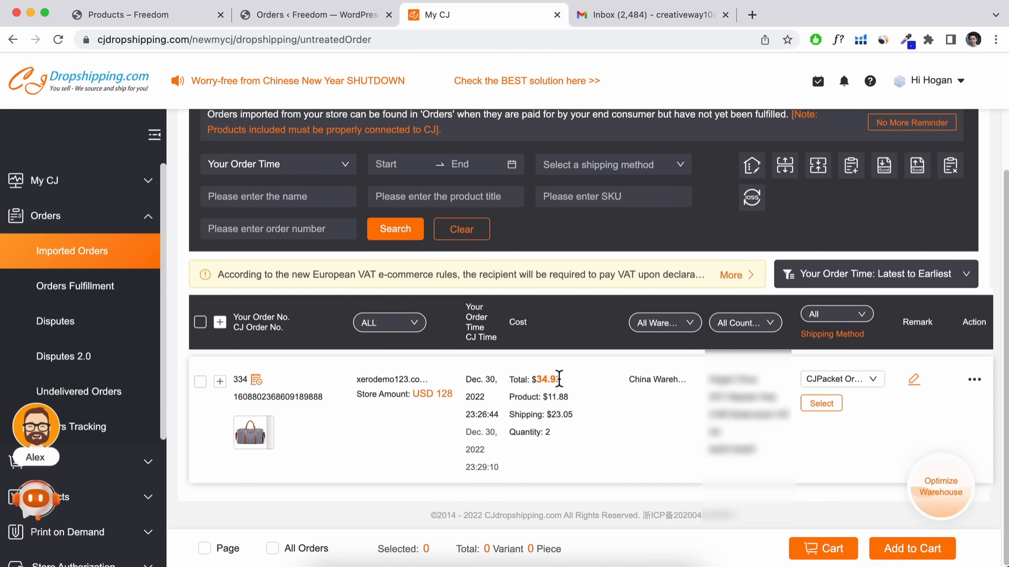
Select imported order 334 and add it to the CJ cart, then expand the Cart menu.
left_click_drag(563, 377, 513, 378)
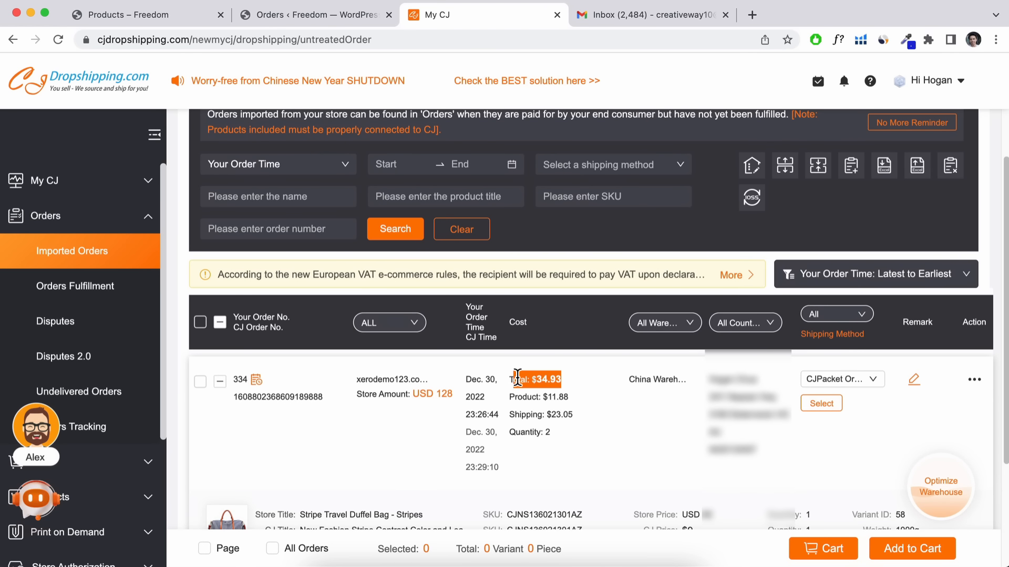
scroll(538, 386, "down", 5)
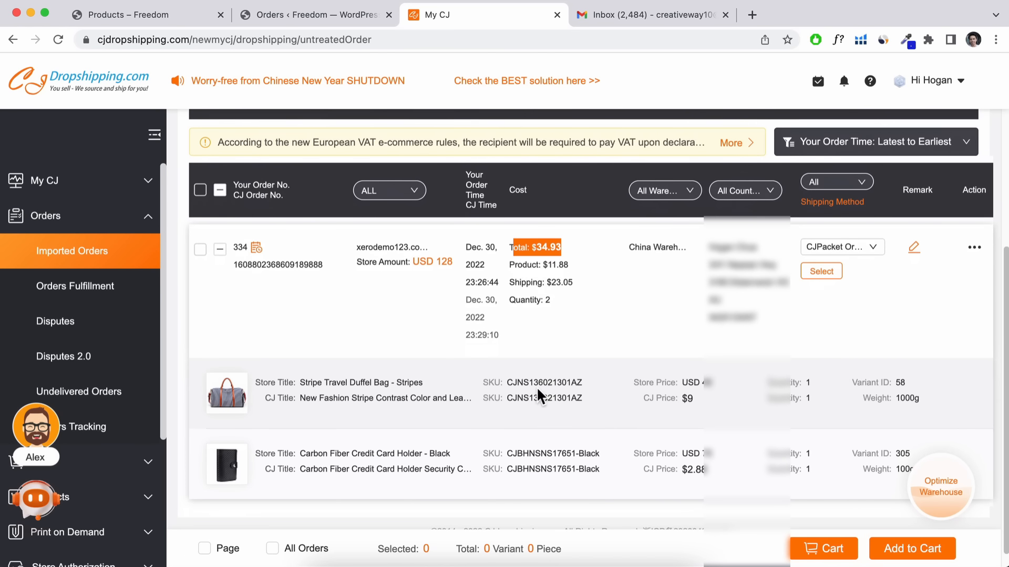
mouse_move(229, 468)
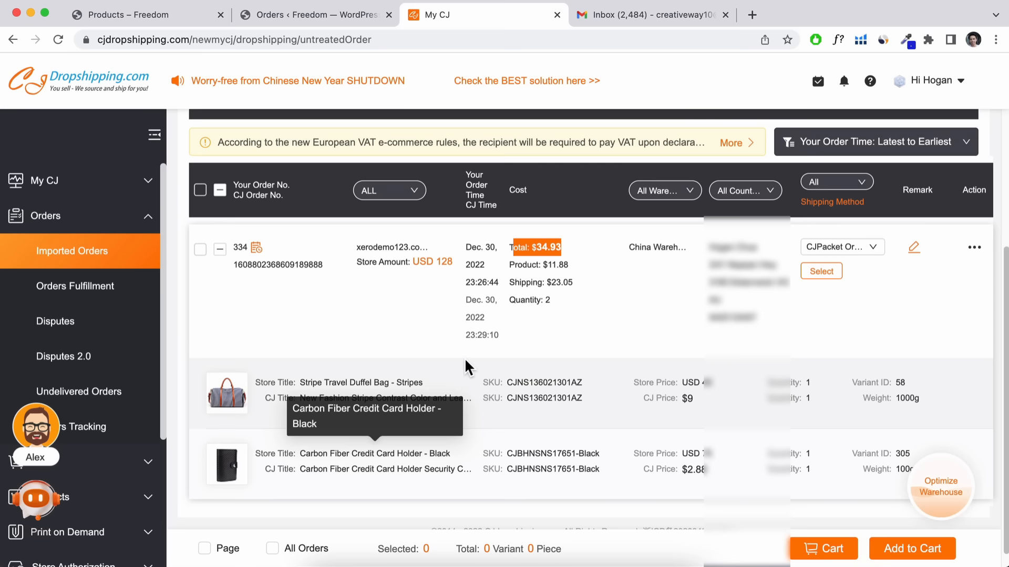
left_click(205, 252)
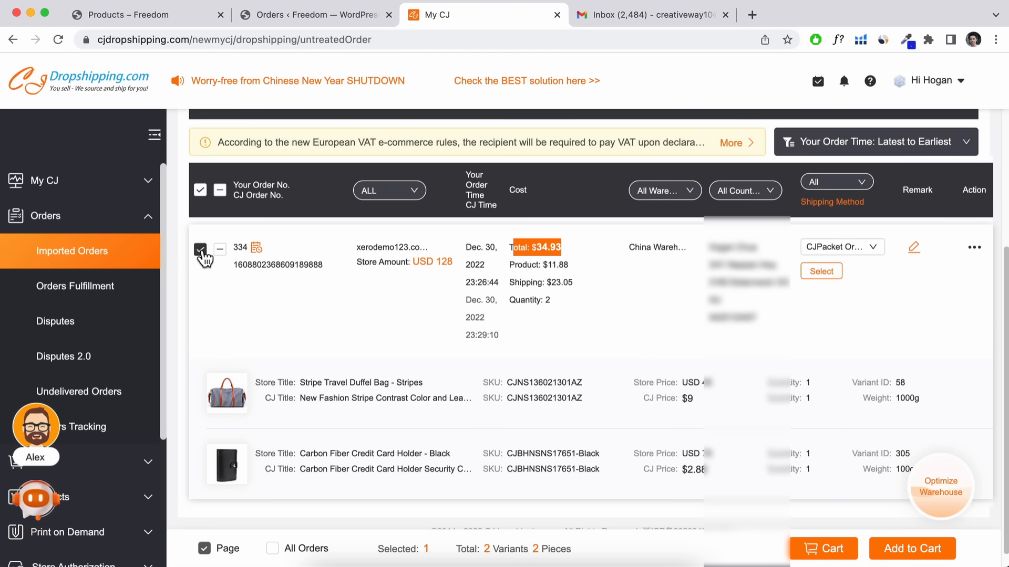
scroll(793, 398, "down", 1)
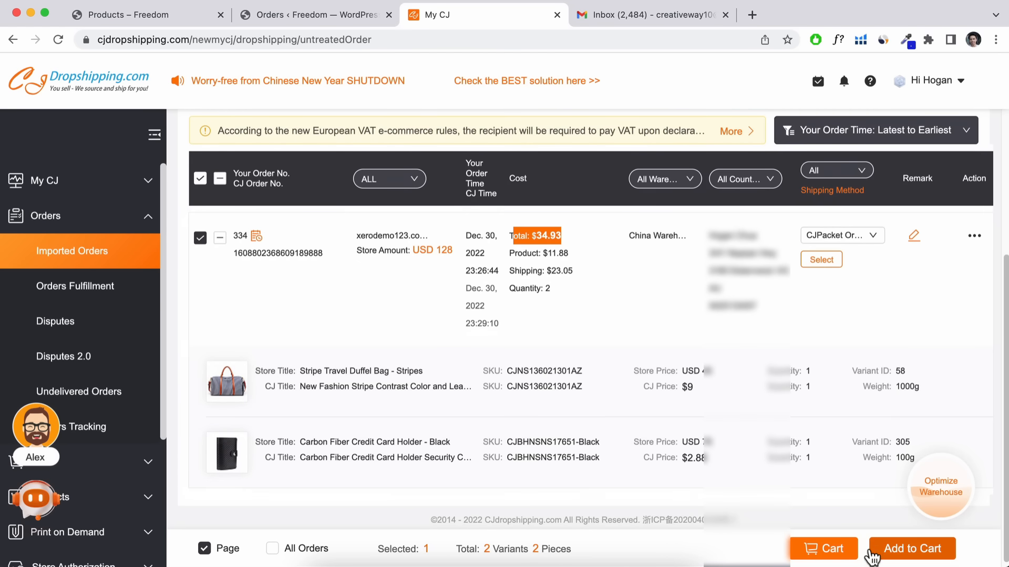
left_click(893, 549)
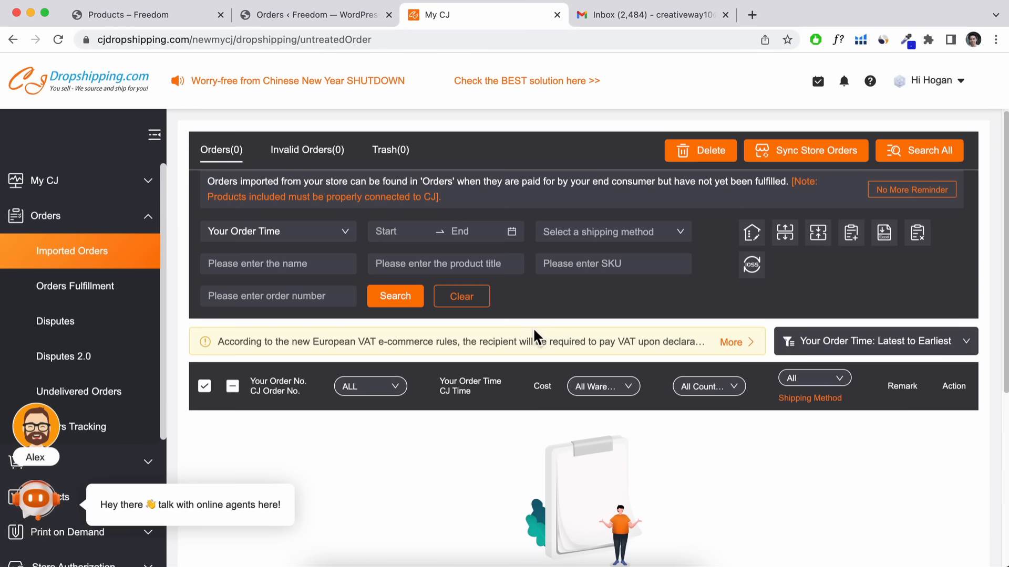
scroll(532, 327, "down", 2)
scroll(89, 354, "down", 3)
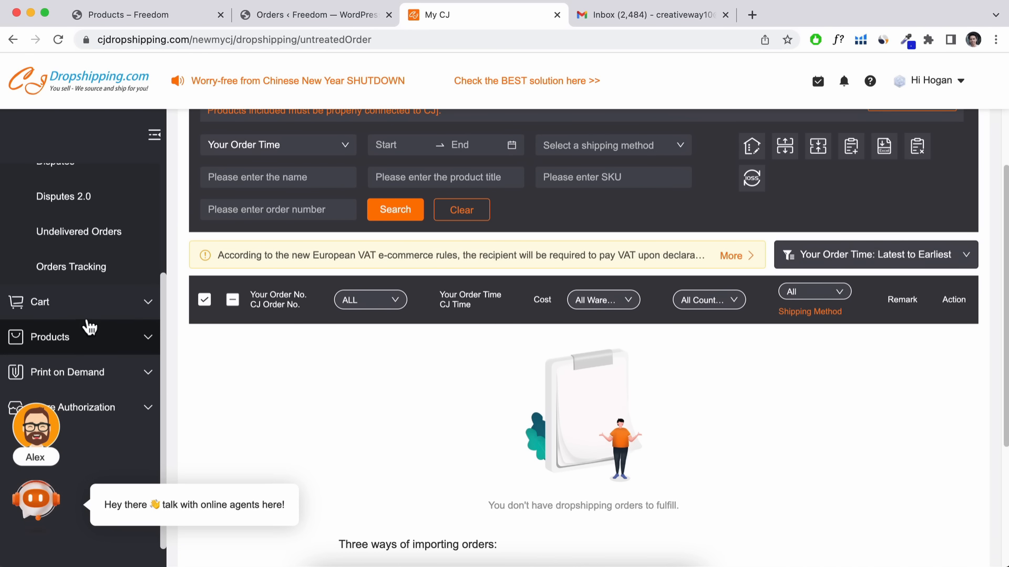
left_click(49, 311)
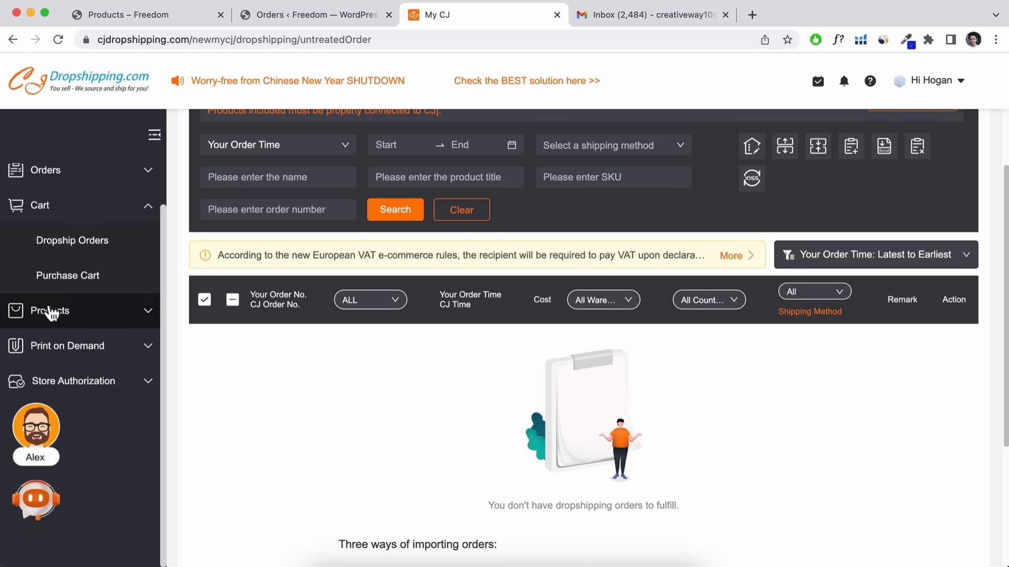
Submit the order from Cart > Dropship Orders and confirm it for payment.
left_click(98, 247)
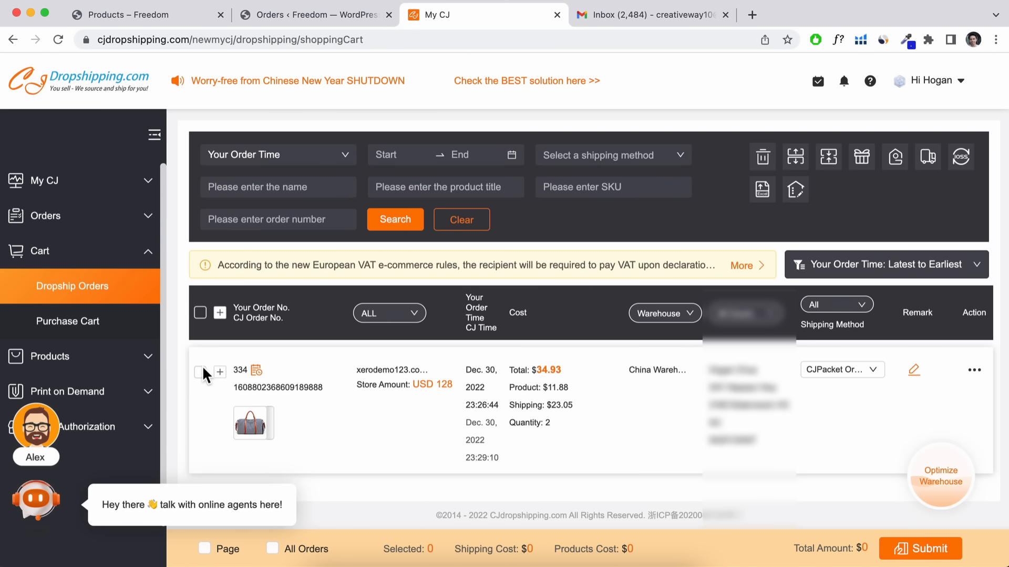
left_click(200, 371)
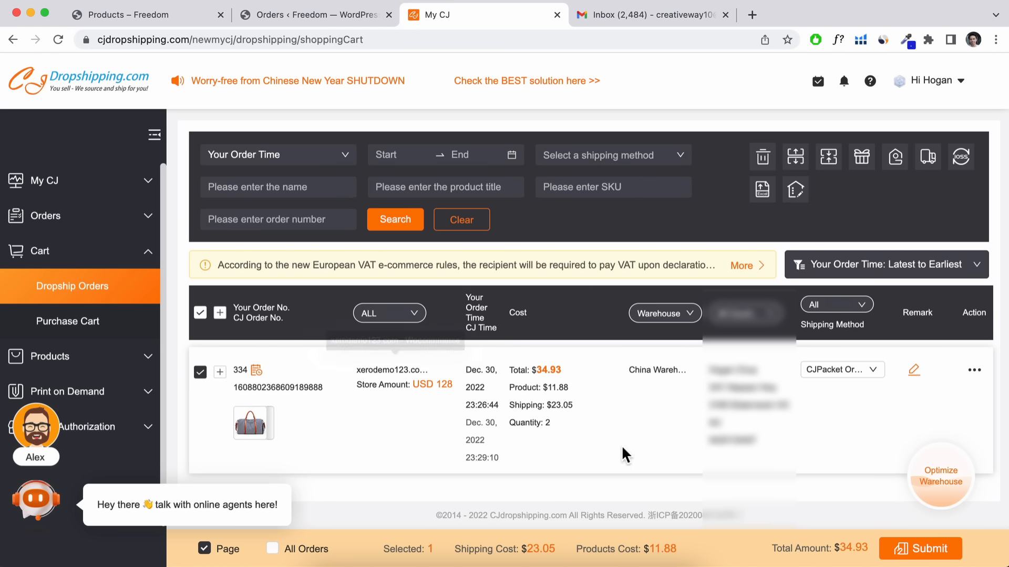
left_click(939, 560)
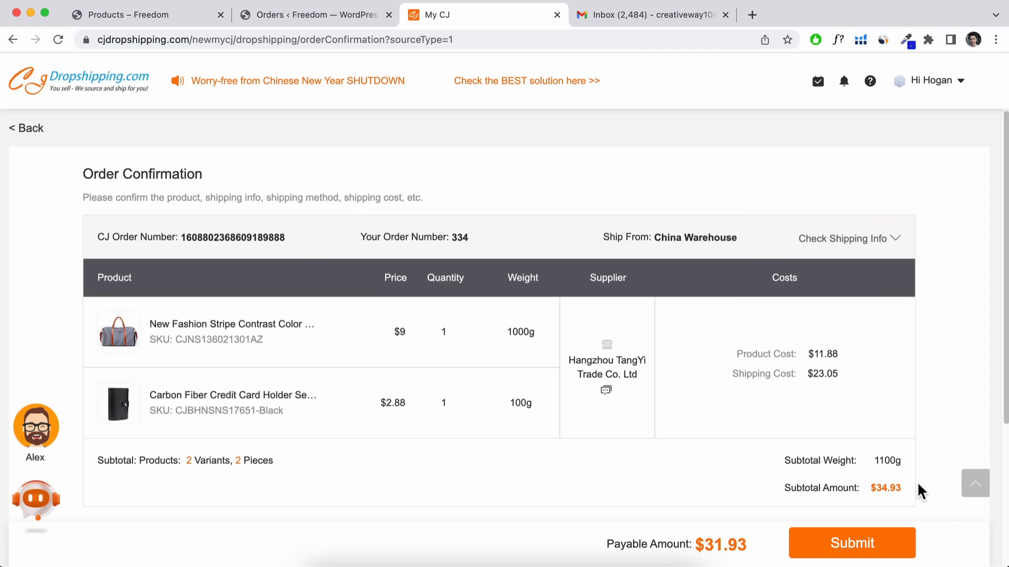
left_click(883, 546)
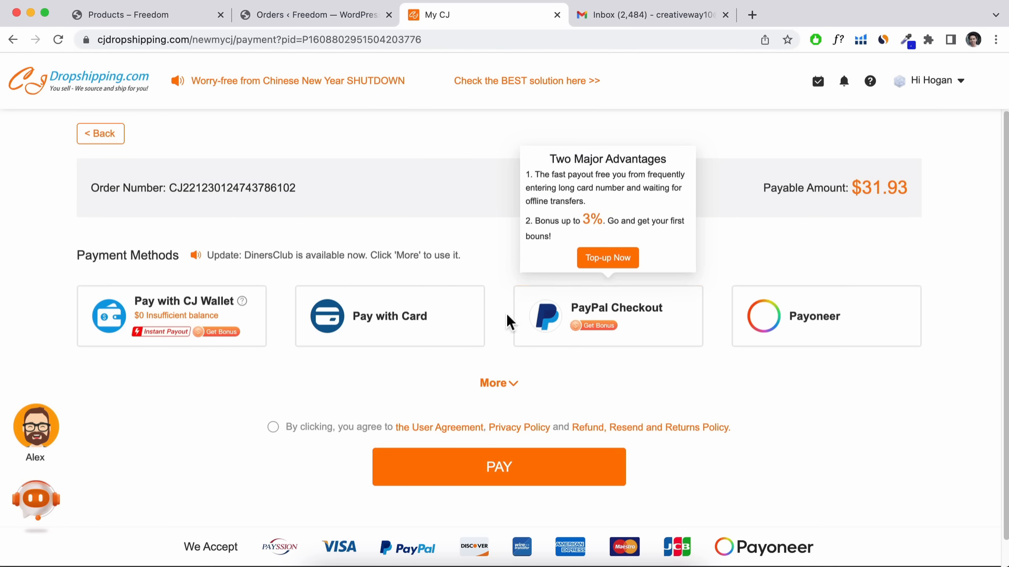
Pay the $31.93 by card, accepting the agreement and verifying the saved Visa card.
left_click(318, 324)
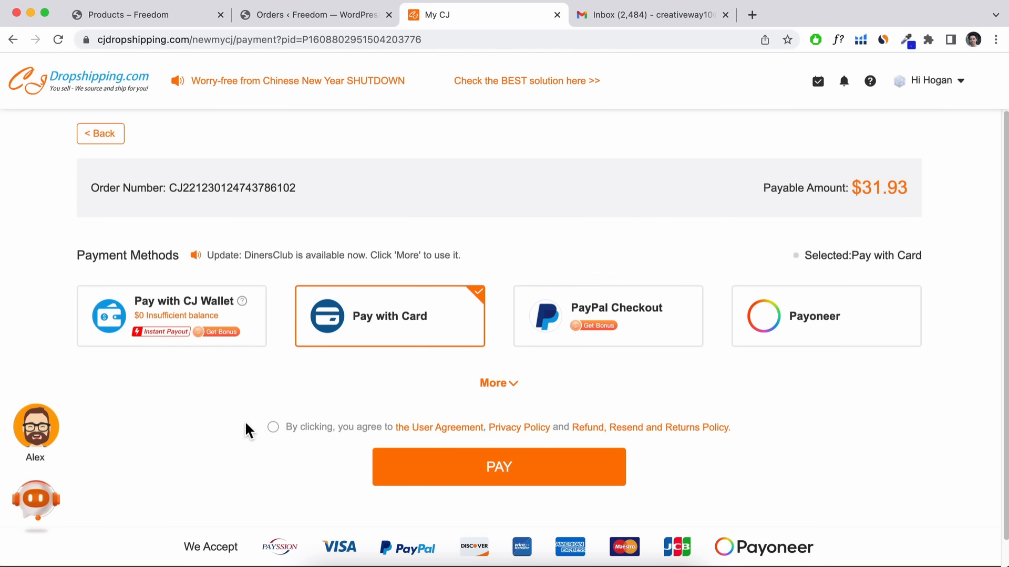
left_click(273, 428)
left_click(456, 458)
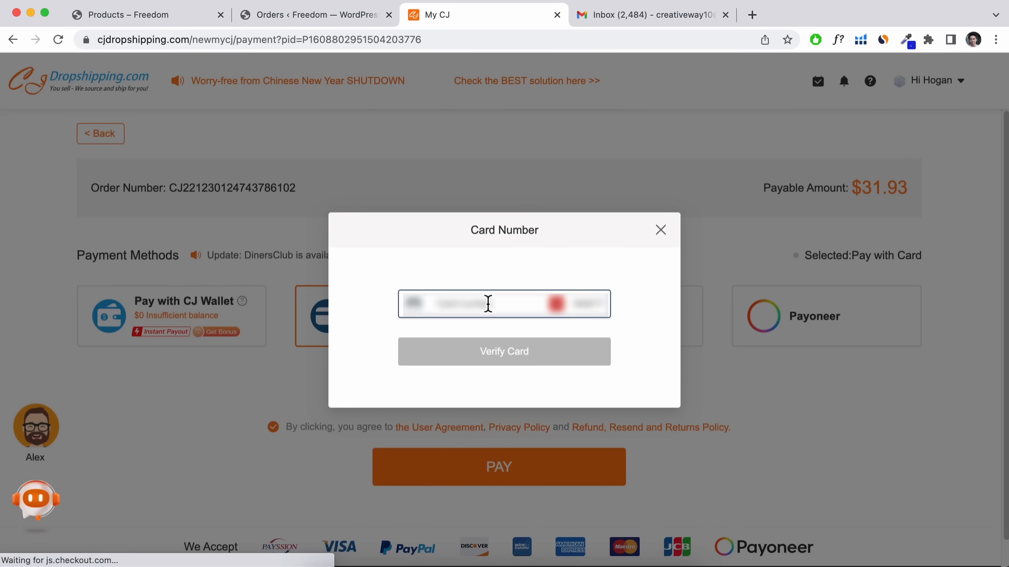
left_click(487, 301)
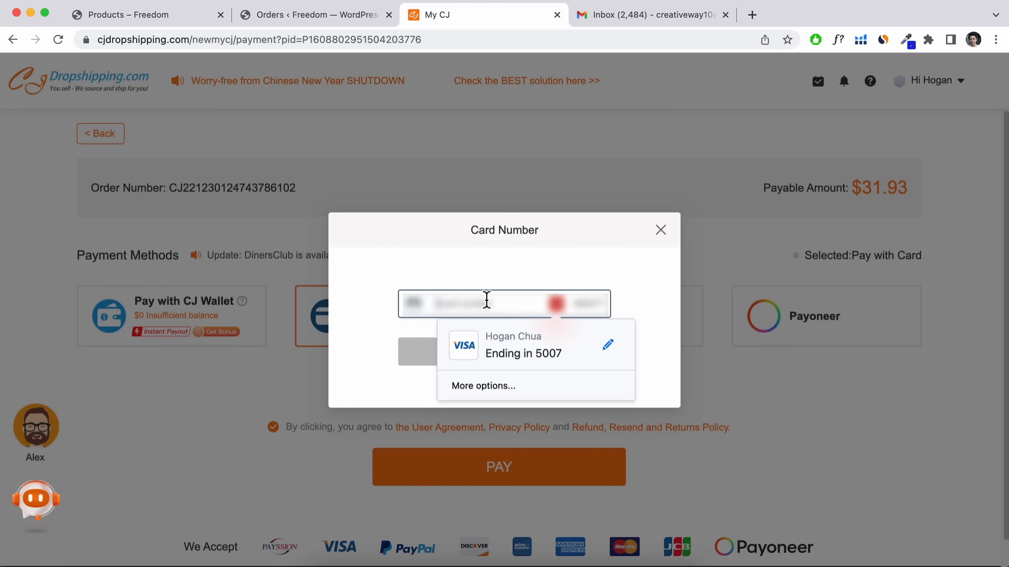
left_click(504, 344)
left_click(622, 147)
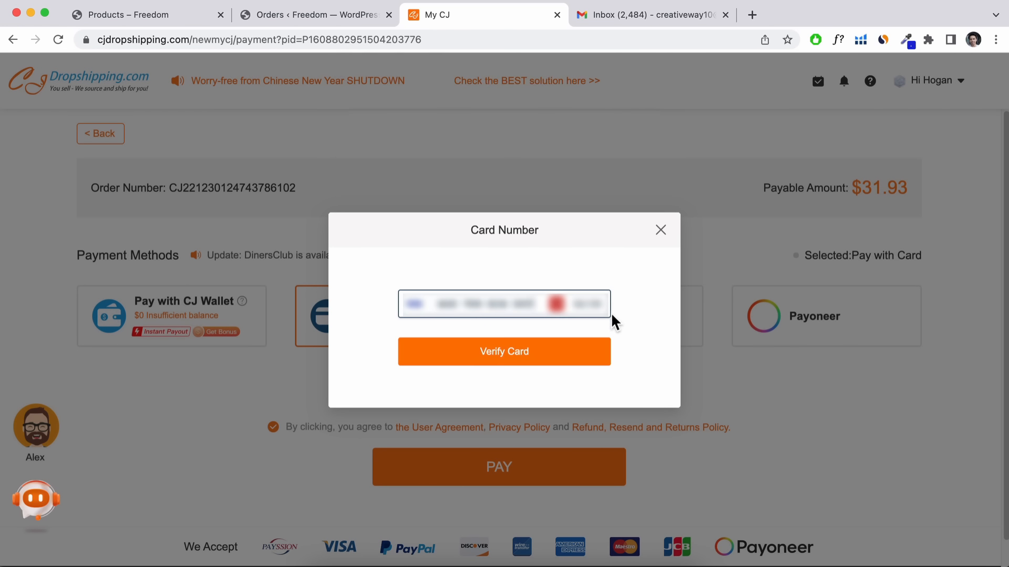
left_click(570, 368)
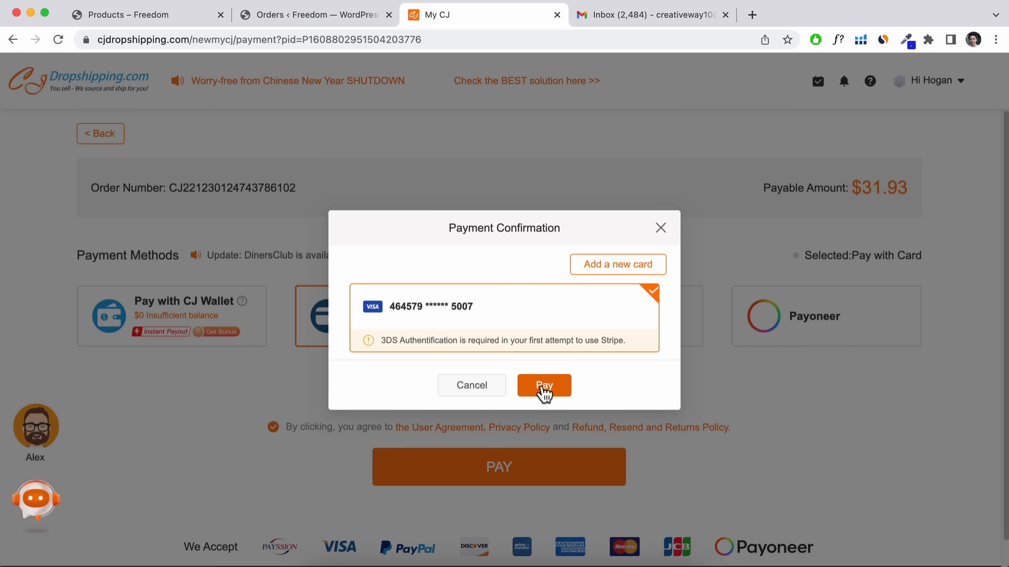
left_click(541, 388)
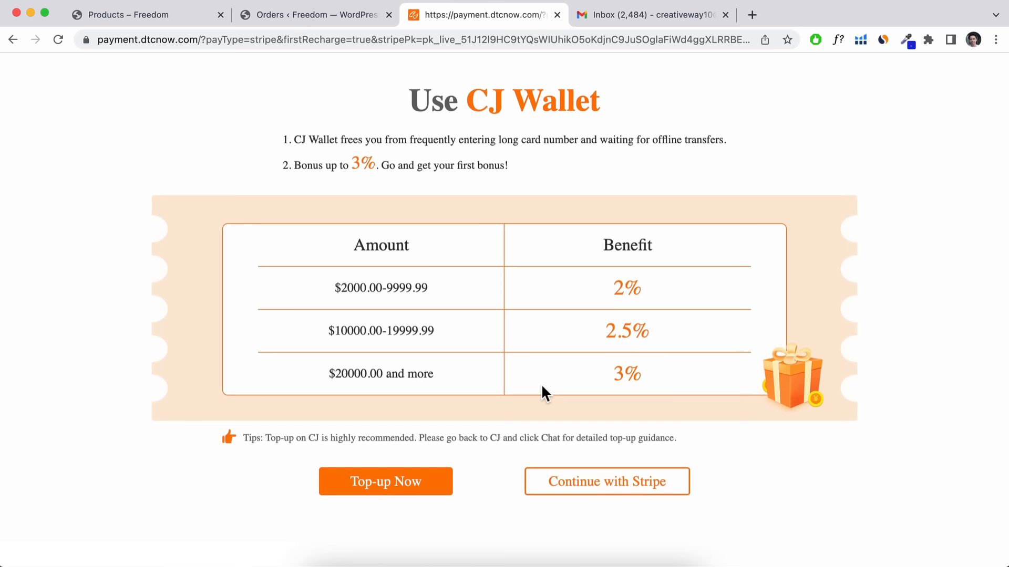
Sign in to Stripe with the account email and pay $31.93 with the saved card.
left_click(596, 493)
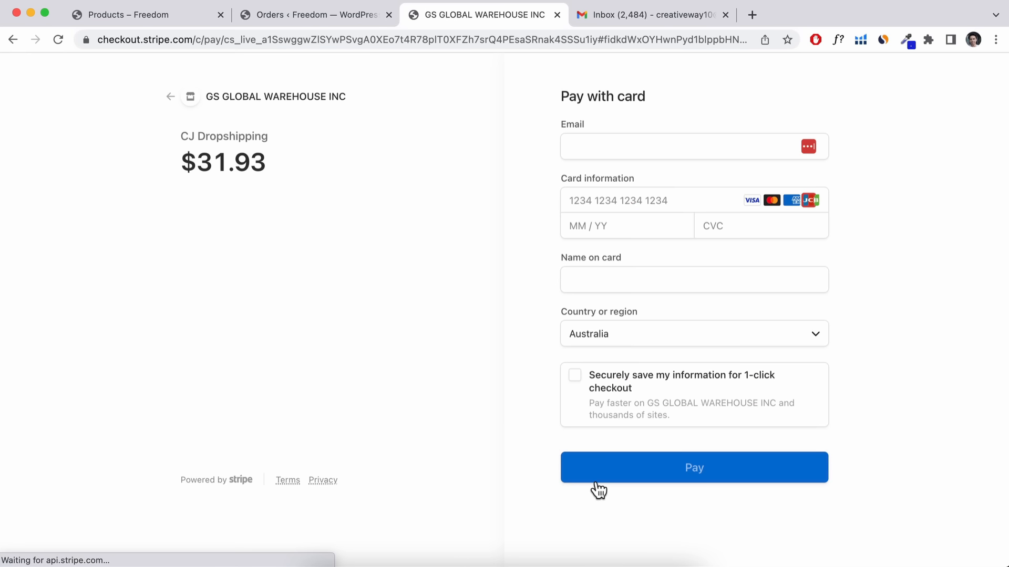
left_click(603, 200)
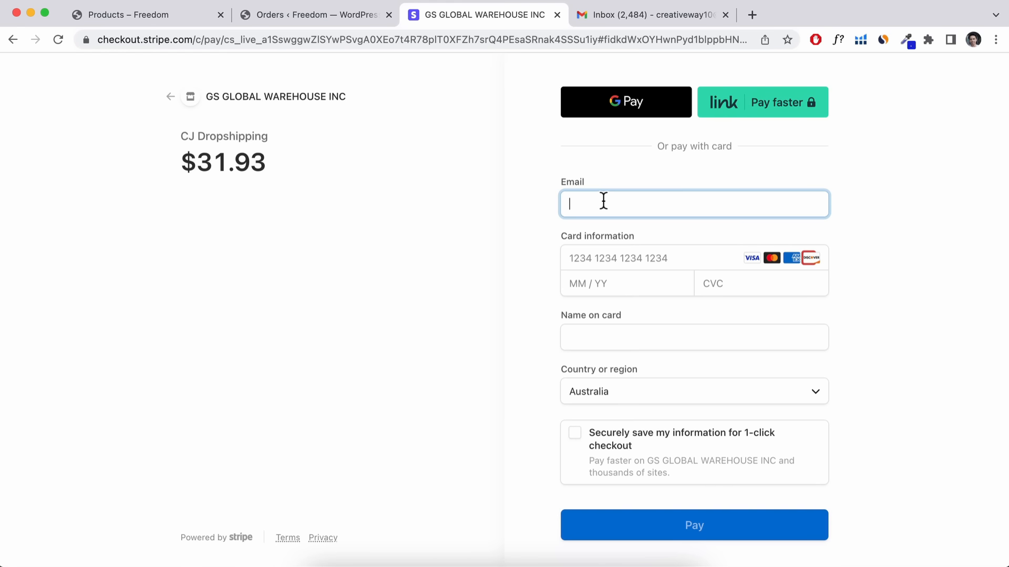
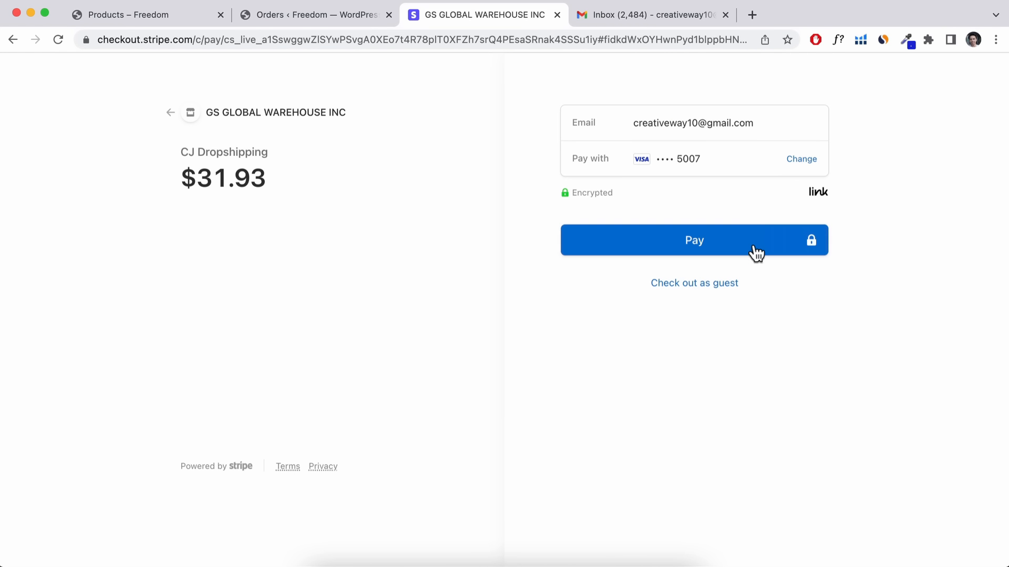
left_click(746, 243)
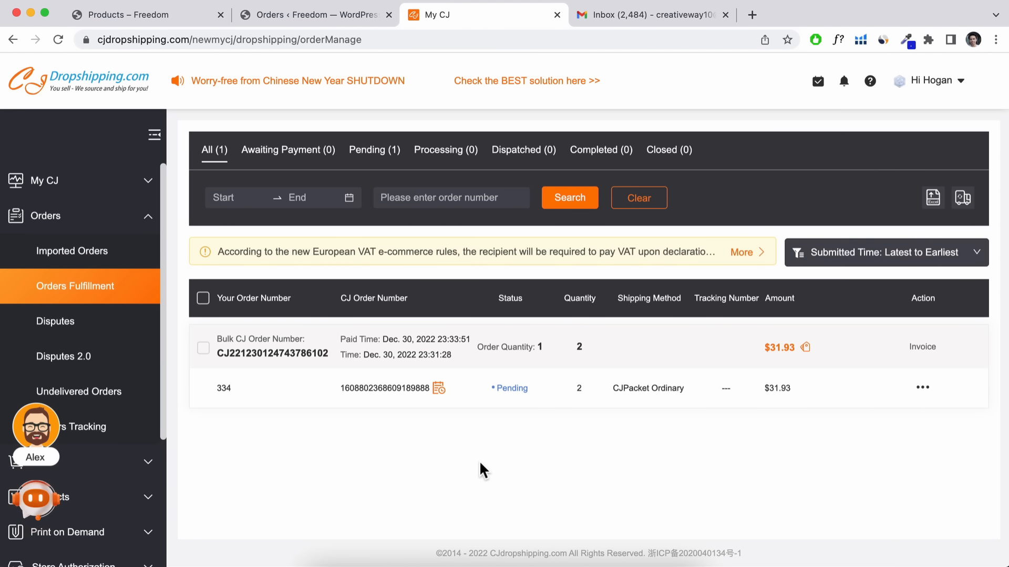
Open the paid order's detail page in a new tab and confirm its Pending status.
left_click(415, 388)
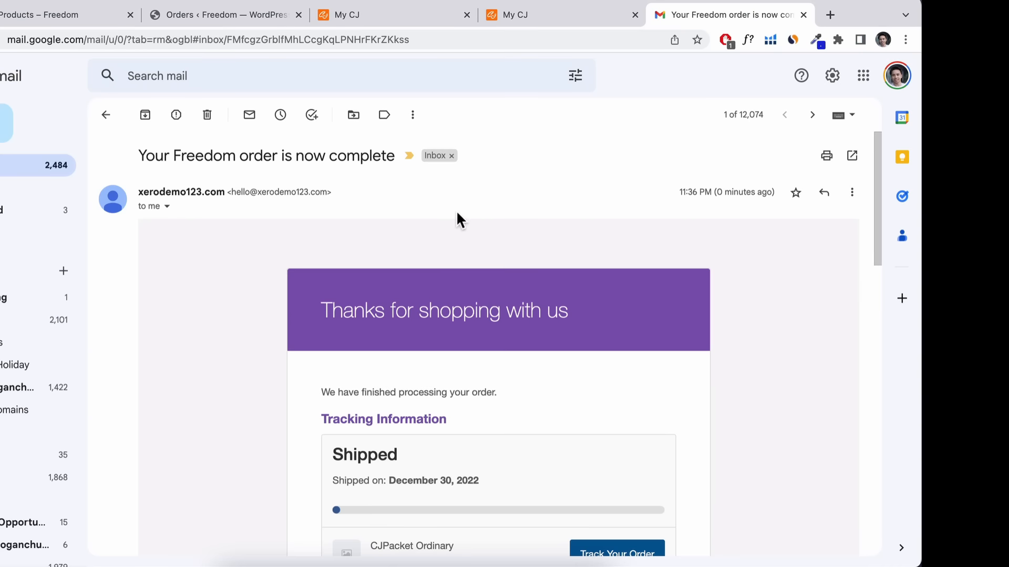
scroll(457, 210, "down", 3)
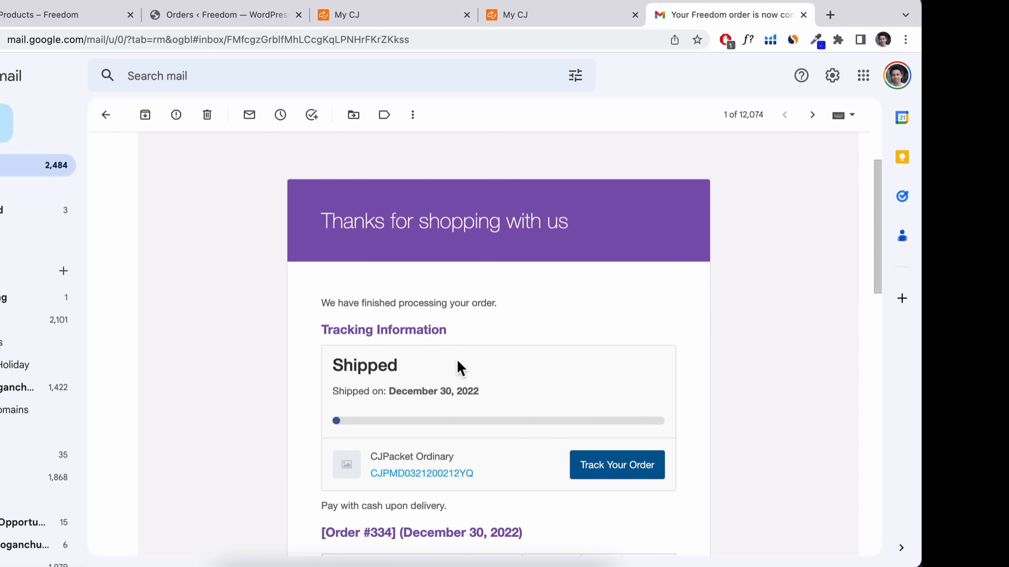
Scroll the store's order email down to the CJPacket Ordinary tracking details and product table.
scroll(439, 301, "down", 2)
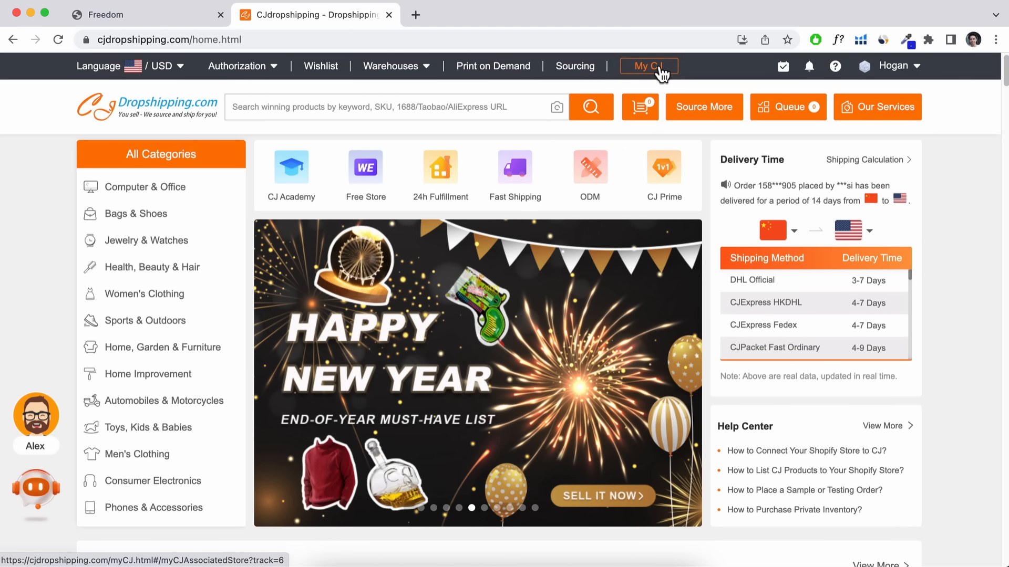
Go to My CJ and open the Custom Packaging catalogue.
left_click(659, 74)
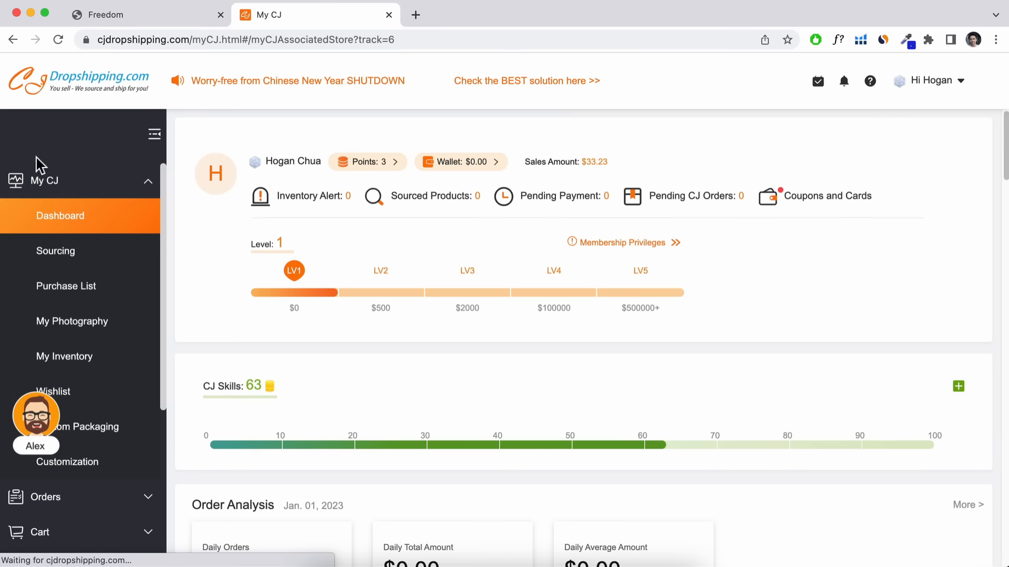
scroll(78, 232, "down", 5)
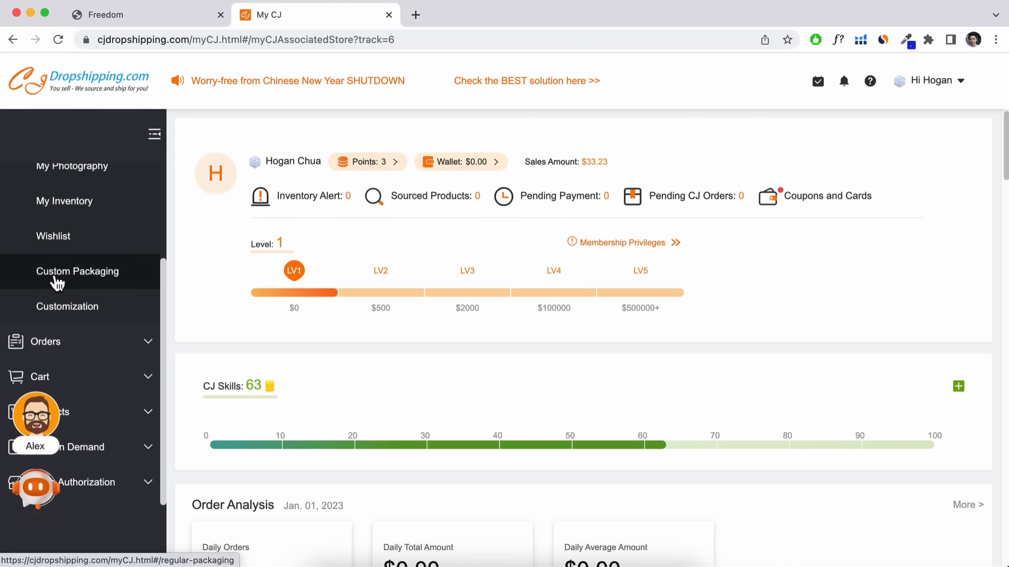
left_click(82, 283)
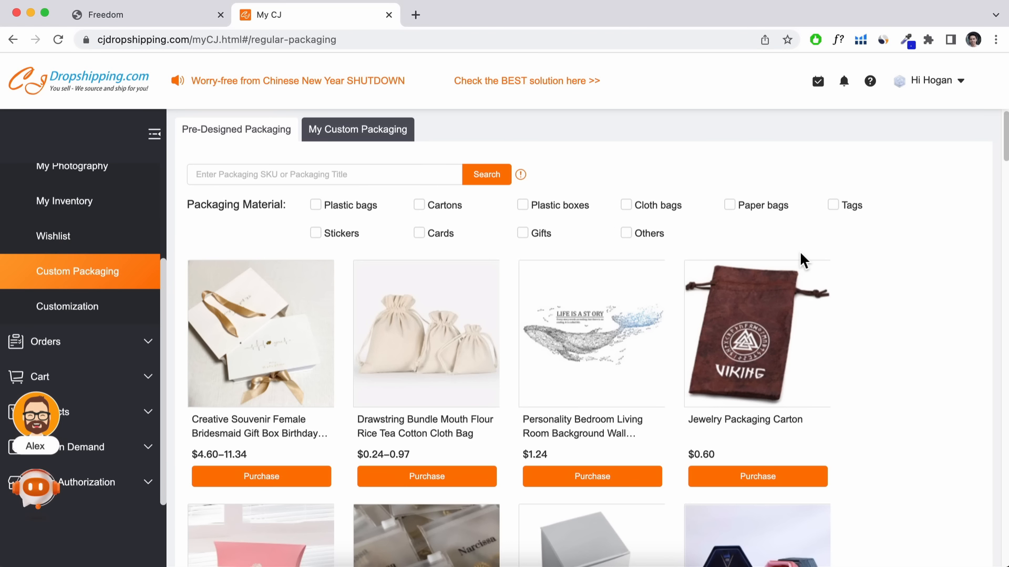
Browse the packaging grid to find the Long Wallet Box Beautiful Black Gift Box.
scroll(907, 290, "down", 10)
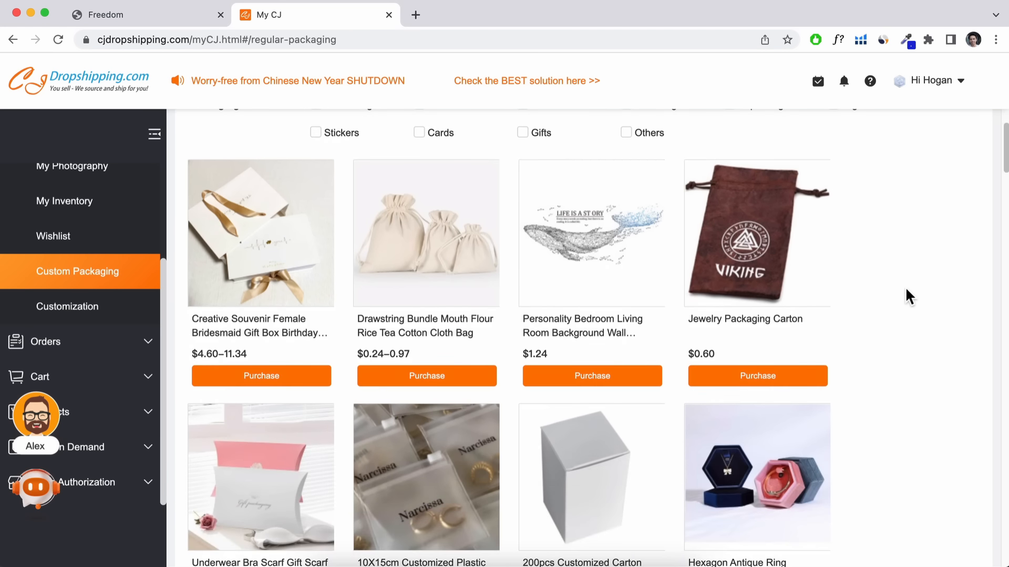
scroll(908, 297, "down", 14)
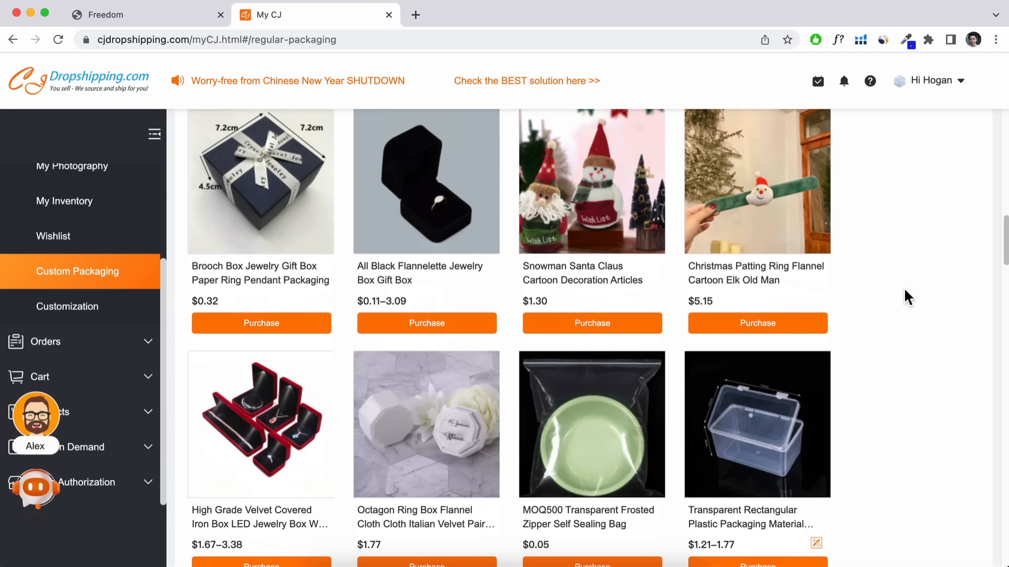
scroll(907, 297, "up", 5)
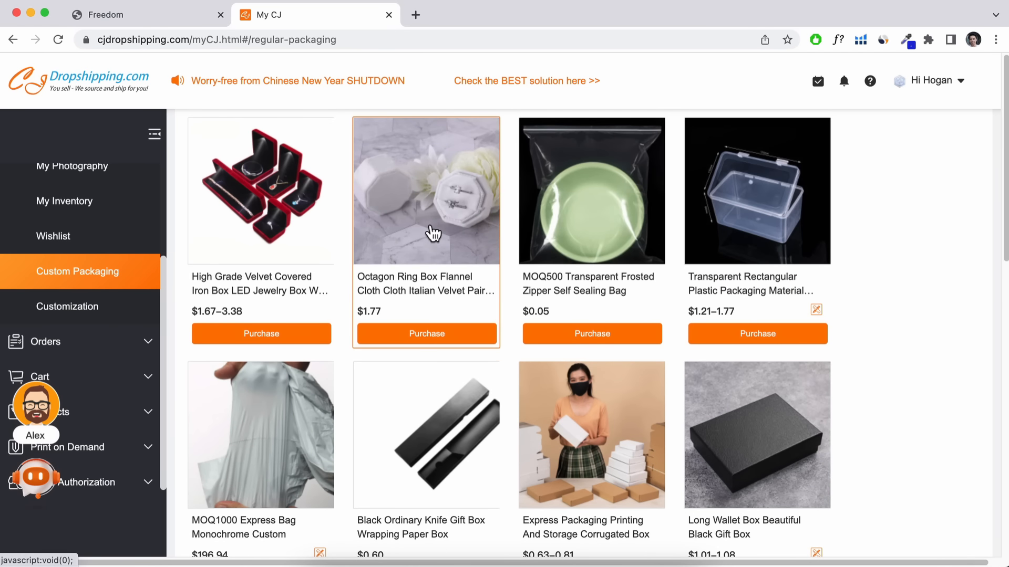
scroll(433, 233, "up", 3)
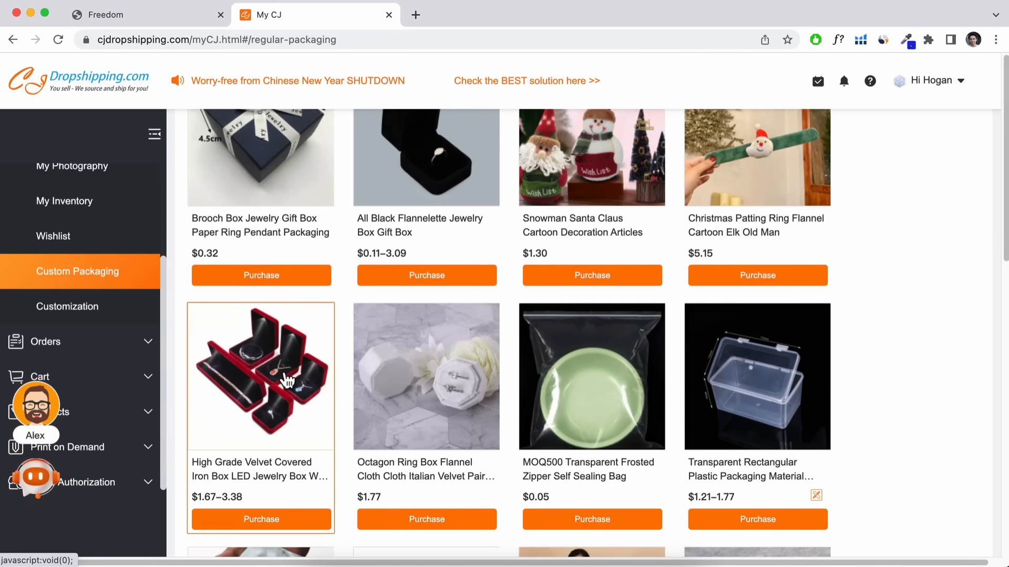
scroll(533, 356, "up", 4)
scroll(536, 358, "down", 3)
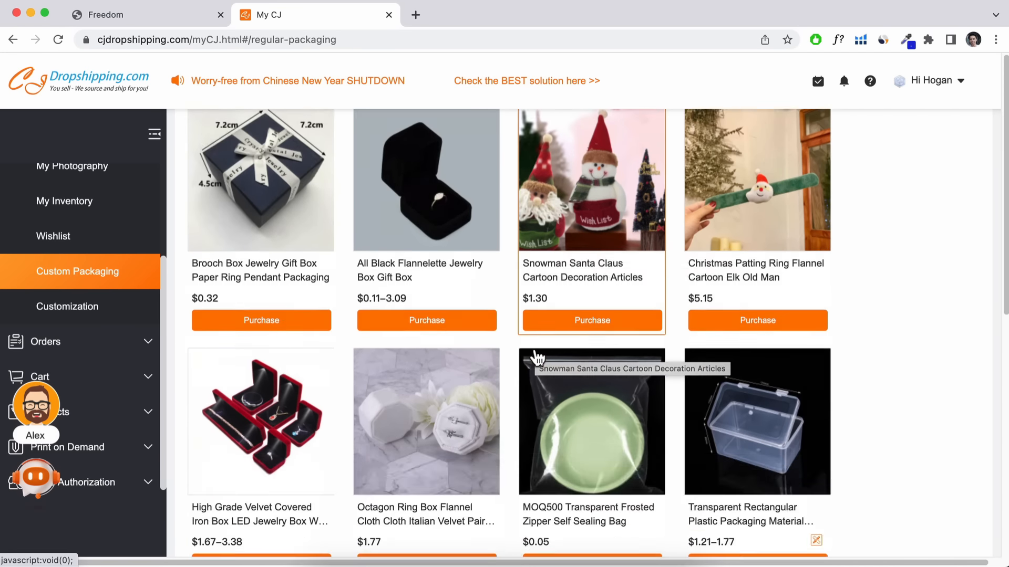
scroll(536, 355, "down", 19)
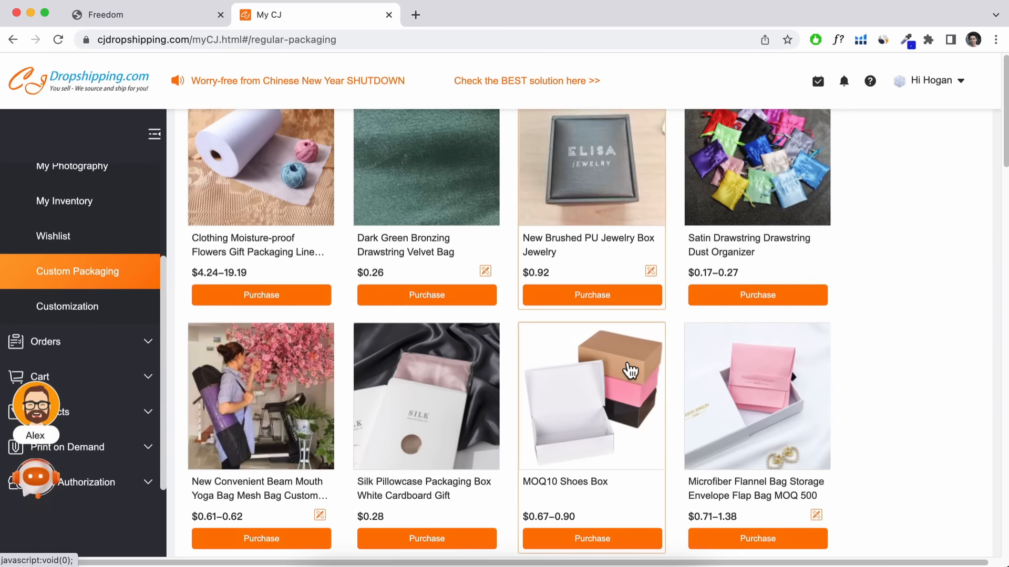
scroll(631, 370, "down", 6)
scroll(629, 370, "down", 5)
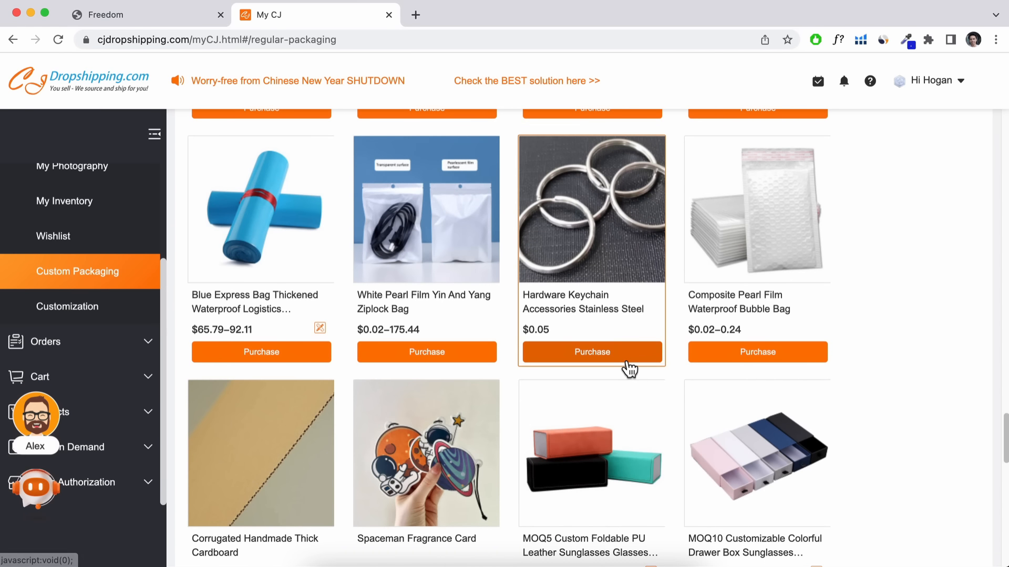
scroll(637, 367, "down", 5)
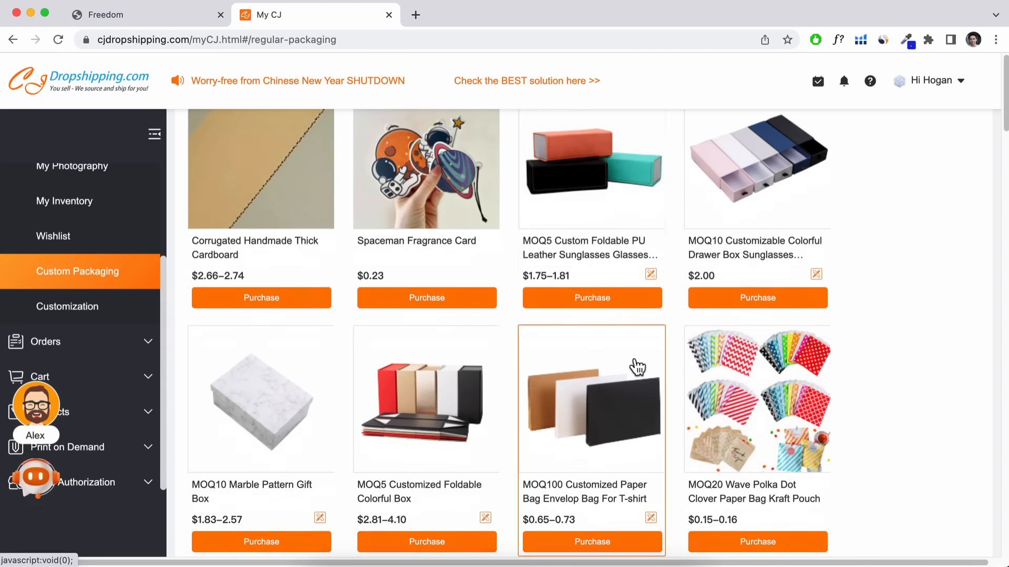
scroll(637, 368, "down", 10)
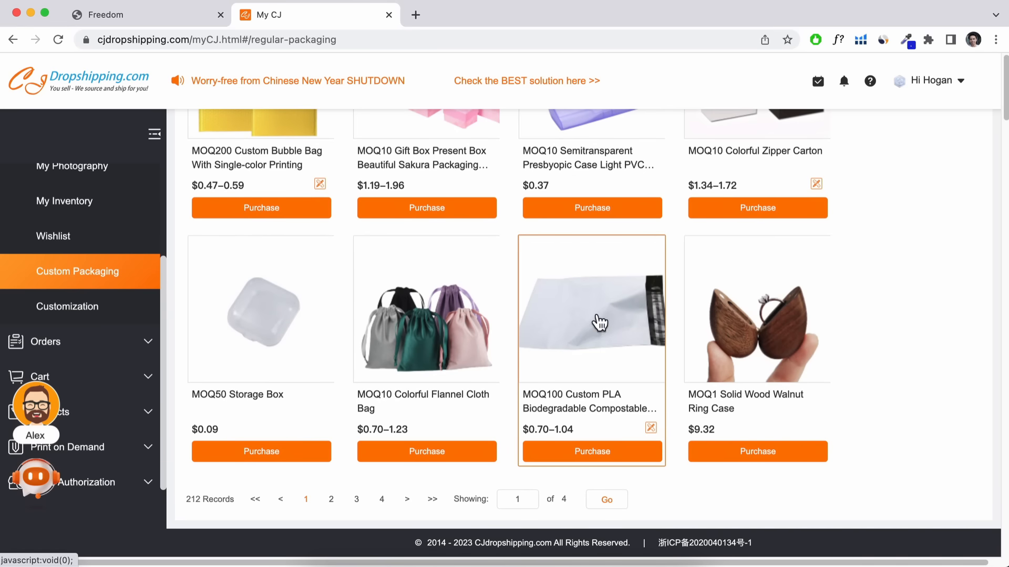
scroll(564, 376, "up", 7)
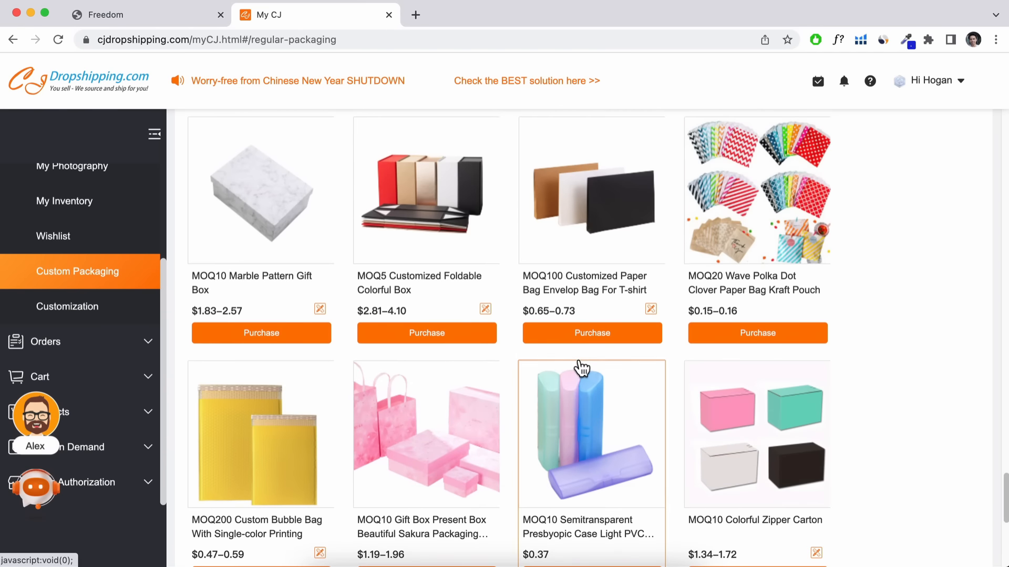
scroll(582, 370, "up", 15)
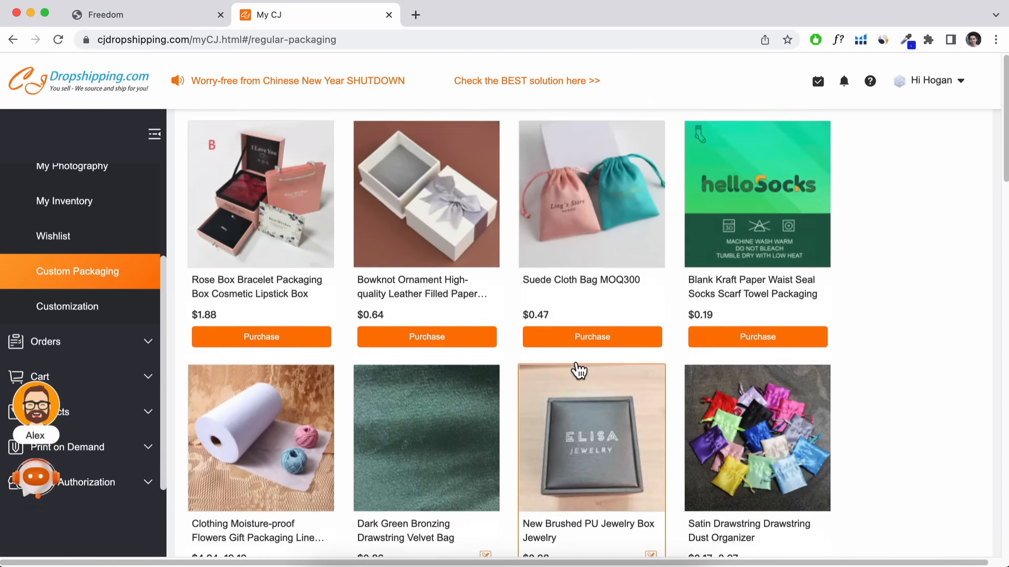
scroll(578, 370, "up", 10)
scroll(576, 371, "down", 3)
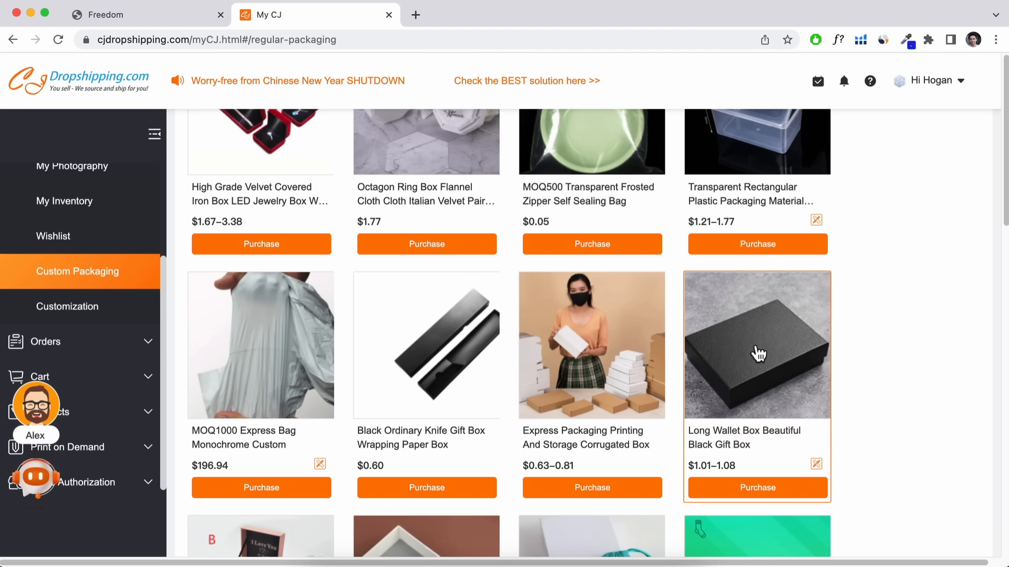
Open the Long Wallet Box product page in a new tab and review its price, sizes and SKU.
left_click(815, 465)
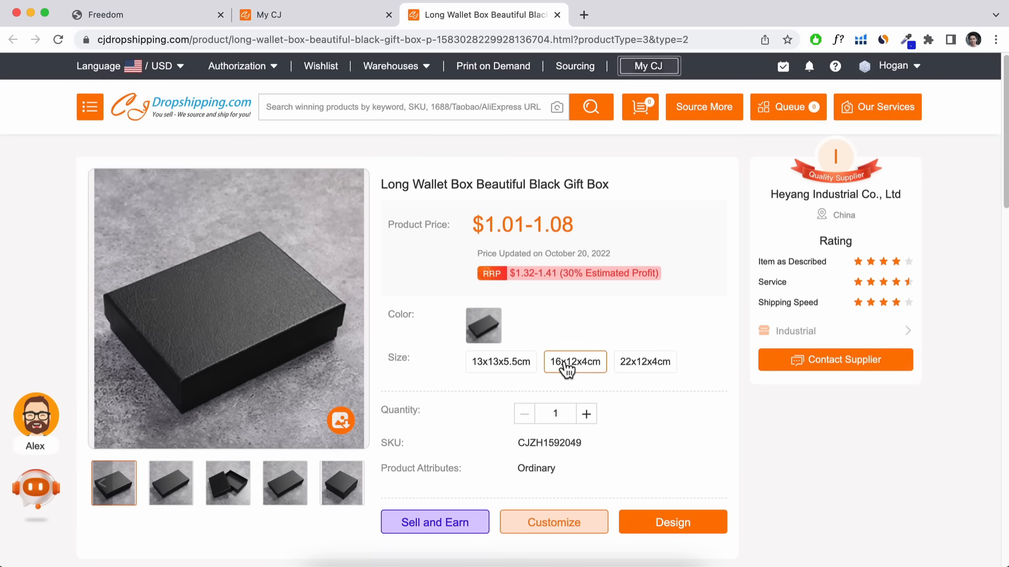
scroll(640, 404, "down", 1)
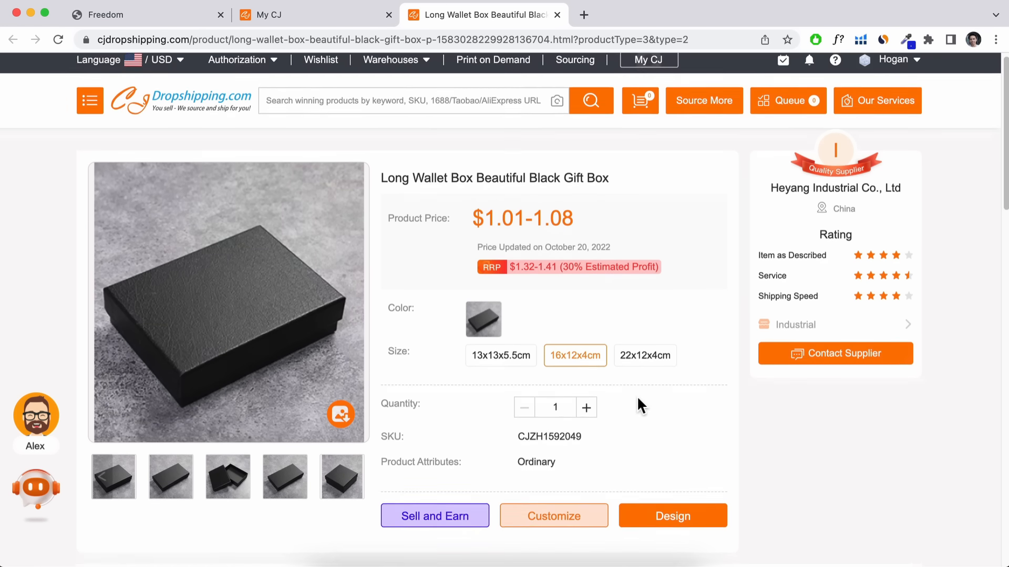
scroll(638, 398, "down", 2)
Upload the XERO White.png logo onto the box design.
left_click(671, 475)
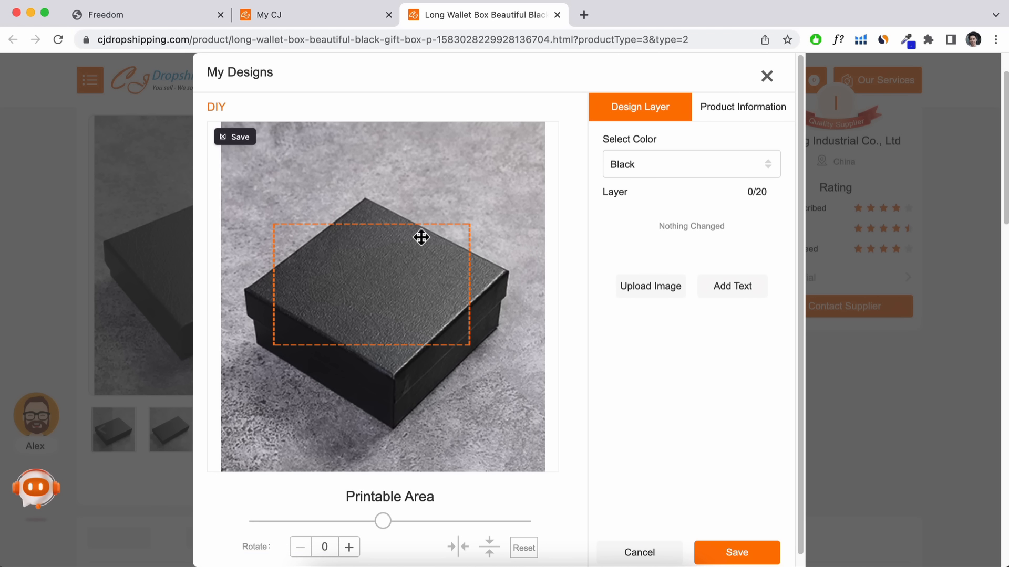
left_click(652, 287)
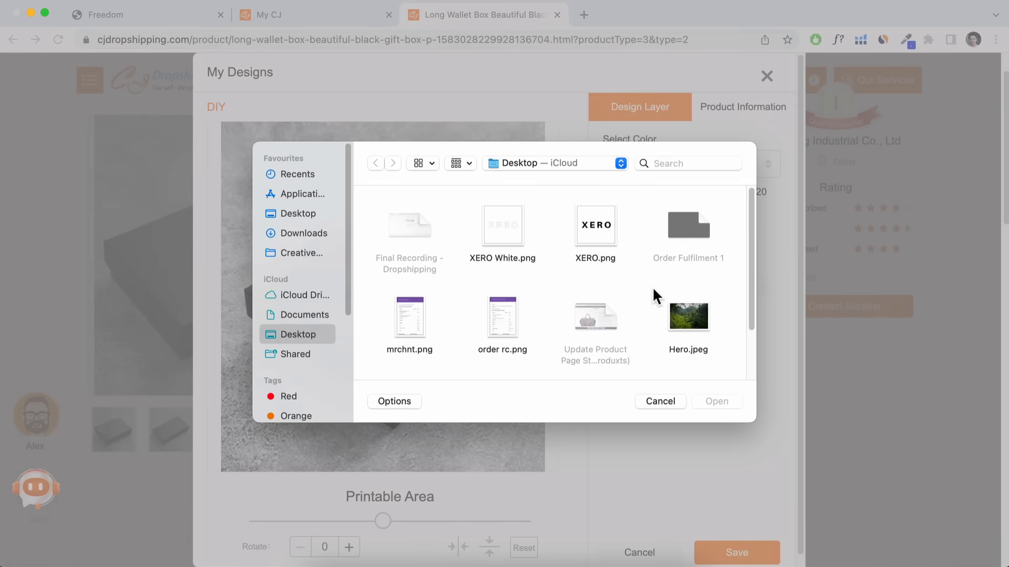
left_click(509, 224)
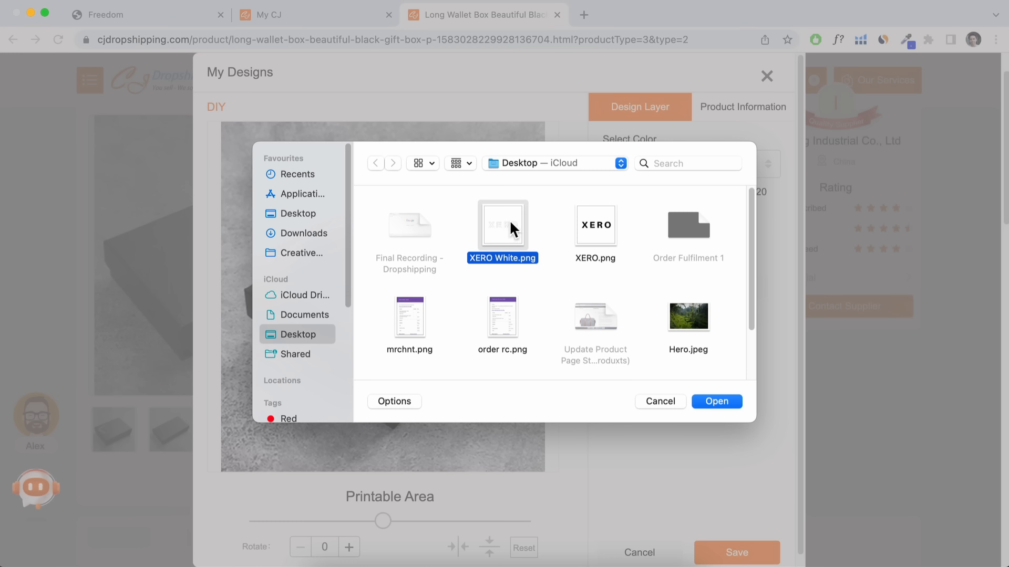
left_click(700, 400)
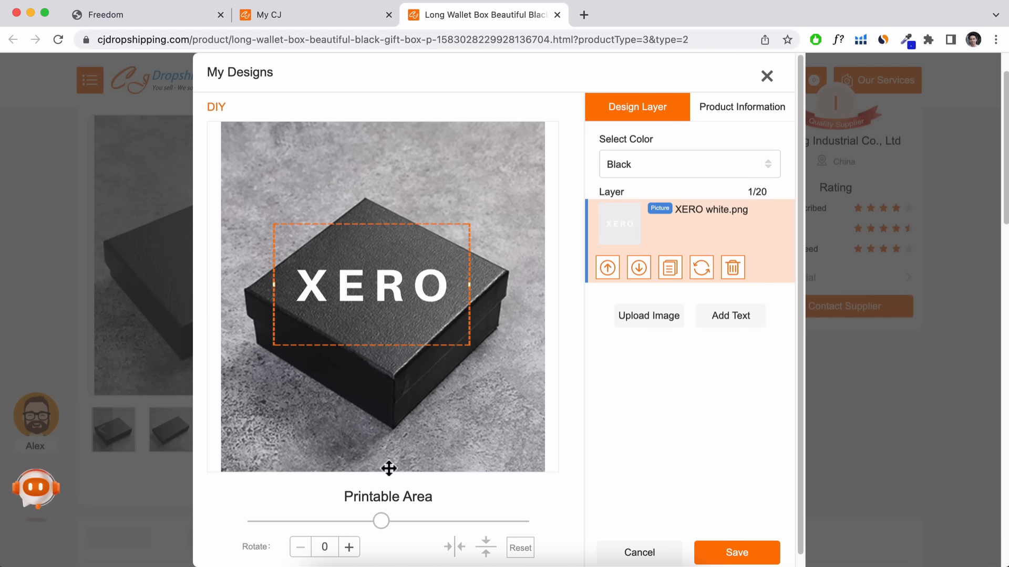
Rotate the XERO logo counter-clockwise and enlarge it on the black lid.
left_click(302, 548)
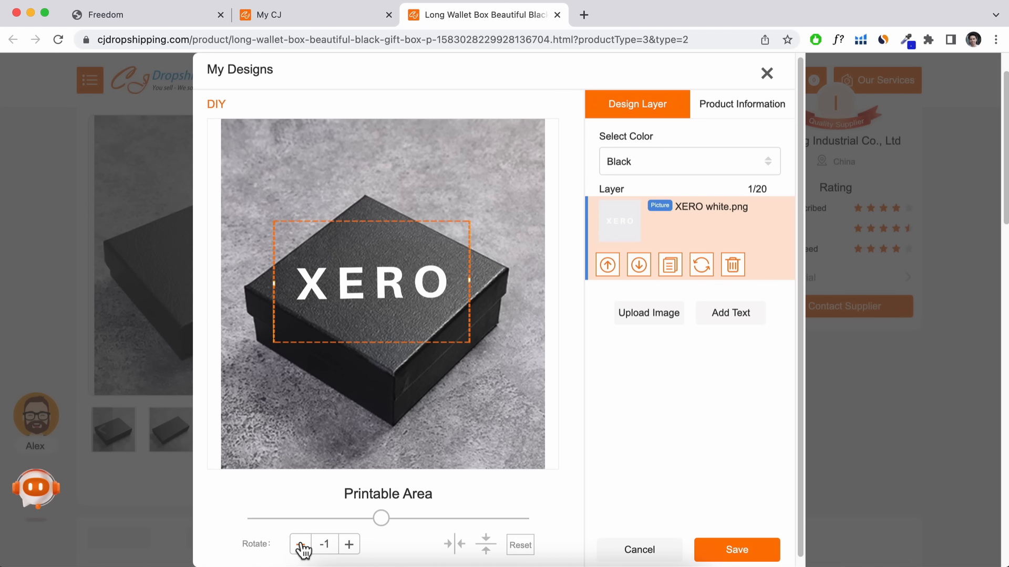
left_click(302, 549)
left_click(302, 547)
left_click(302, 546)
left_click(302, 546)
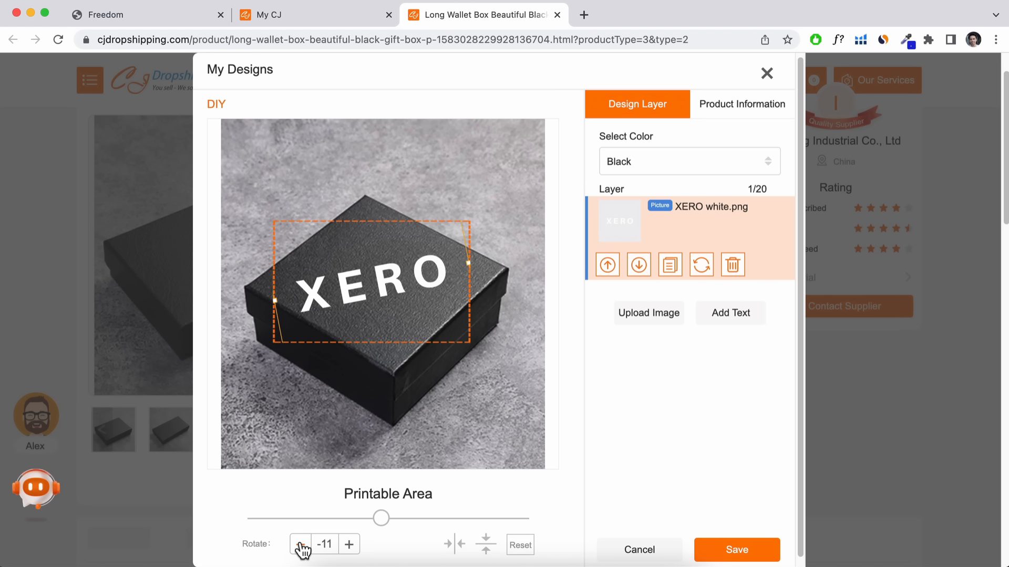
left_click(302, 546)
left_click(302, 546)
left_click(301, 547)
left_click(301, 547)
left_click(302, 547)
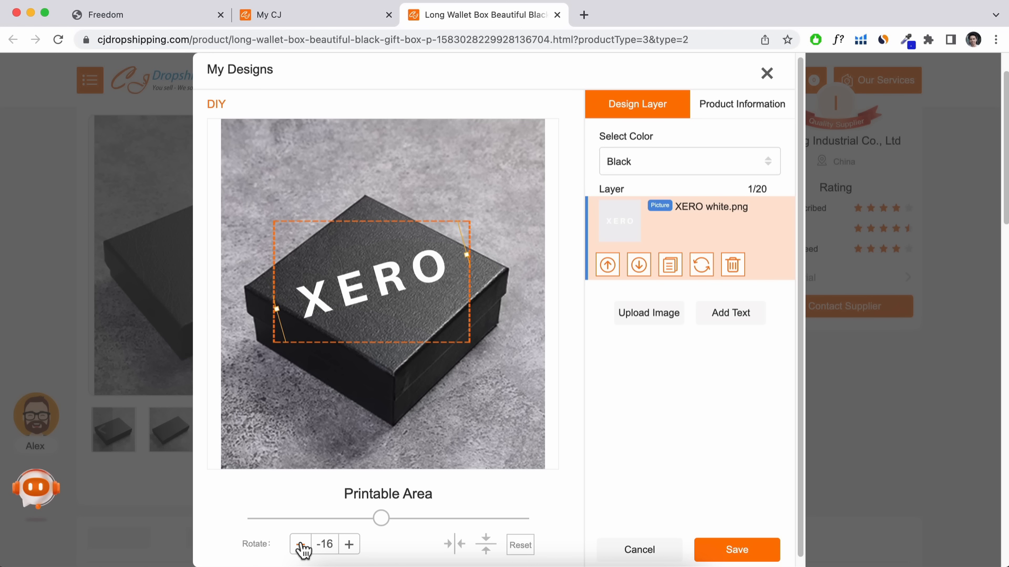
left_click(301, 546)
left_click_drag(376, 518, 287, 516)
Keep rotating the logo to -42 degrees and fine-tune its size on the lid.
left_click(295, 548)
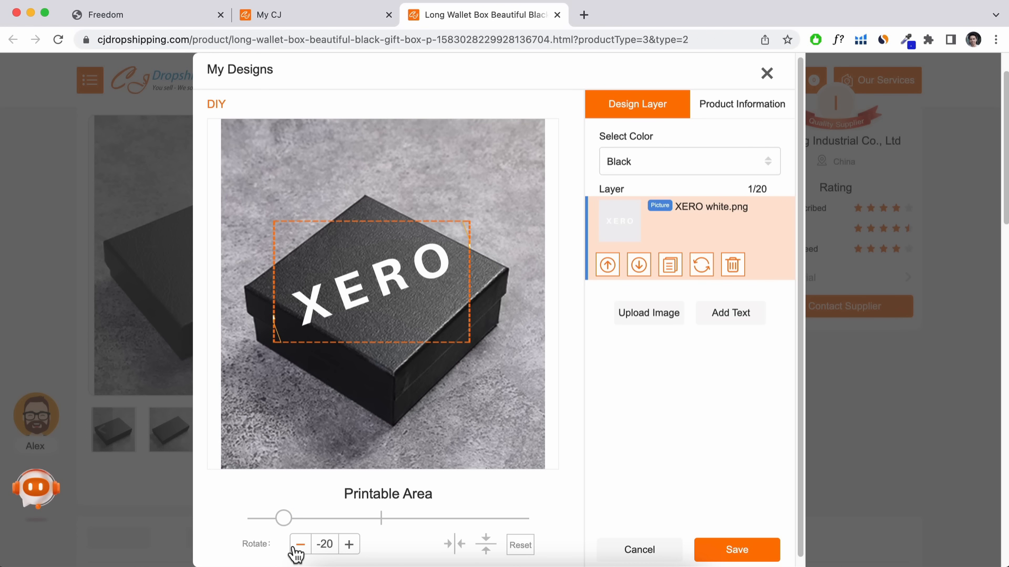
left_click(295, 548)
left_click(295, 547)
left_click(295, 547)
left_click(296, 547)
left_click(296, 547)
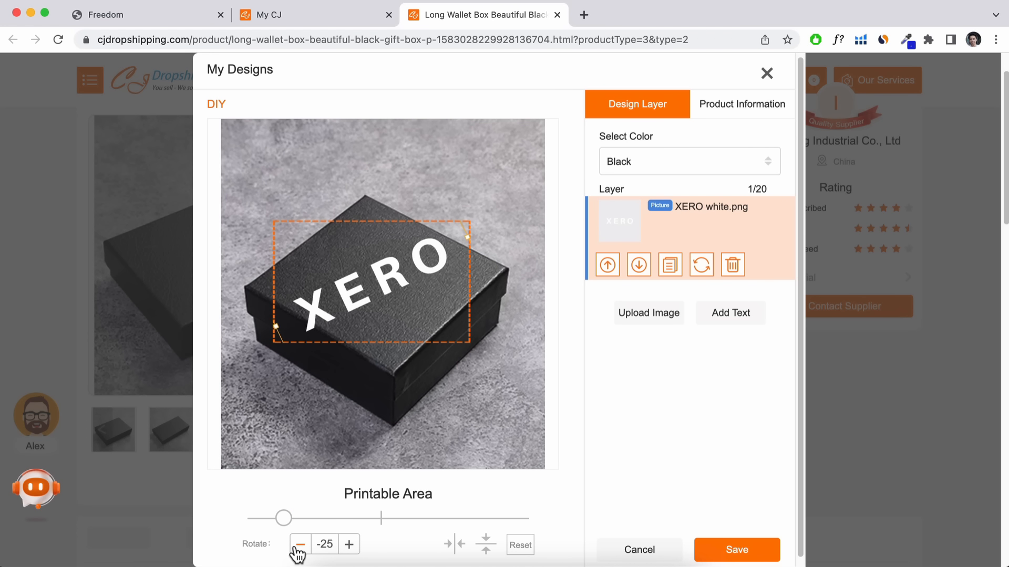
left_click(296, 547)
left_click(296, 548)
left_click(297, 548)
left_click(297, 548)
left_click(299, 548)
left_click(299, 549)
left_click(298, 548)
left_click(298, 548)
left_click(299, 548)
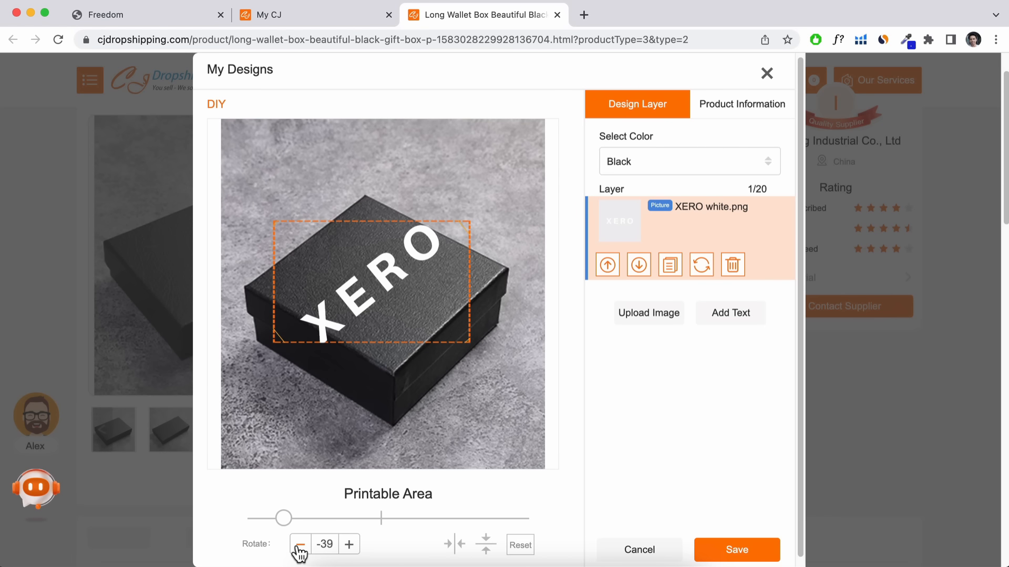
left_click(299, 549)
left_click(299, 548)
left_click(299, 548)
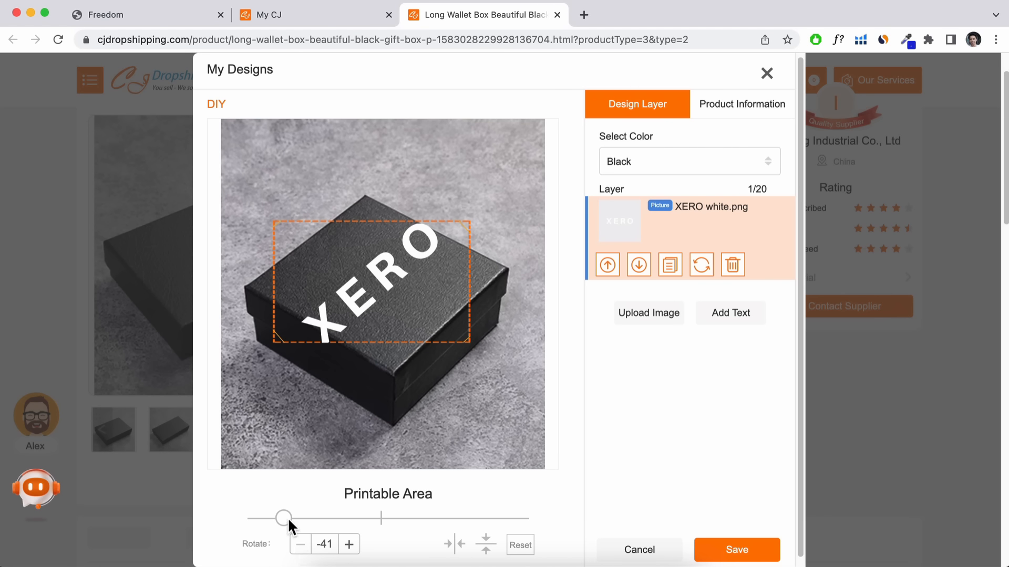
left_click_drag(289, 521, 262, 519)
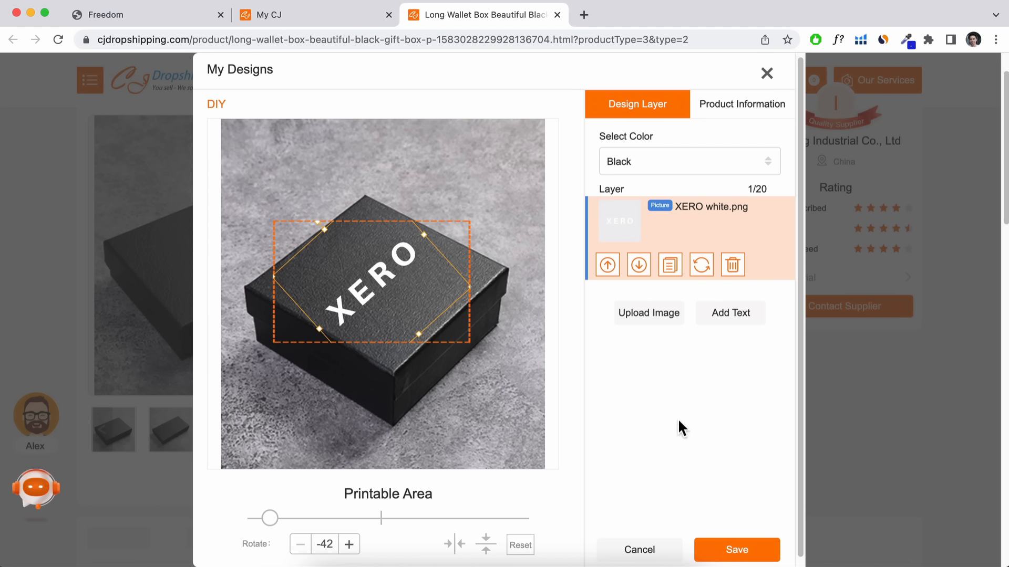
left_click(737, 559)
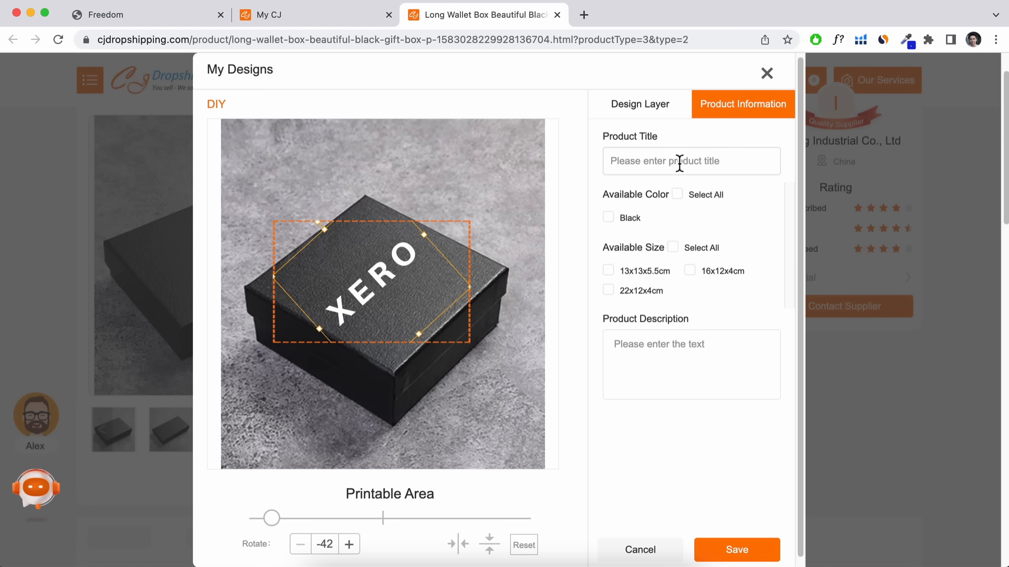
Title the design 'Logo', select the 16x12x4cm size, and enter description 'Logo'.
type("Logo")
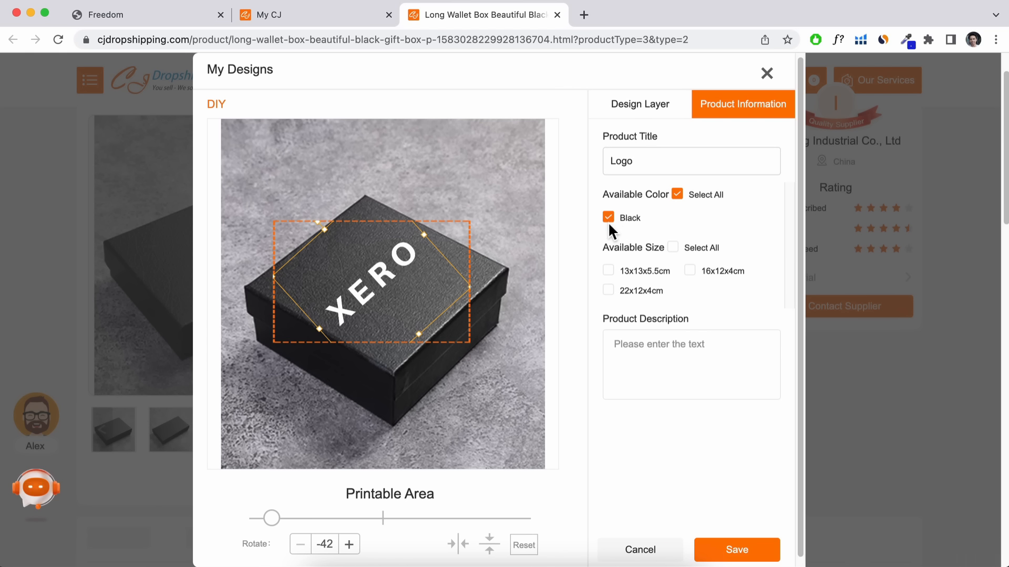
left_click(690, 270)
left_click(677, 348)
type("Logo")
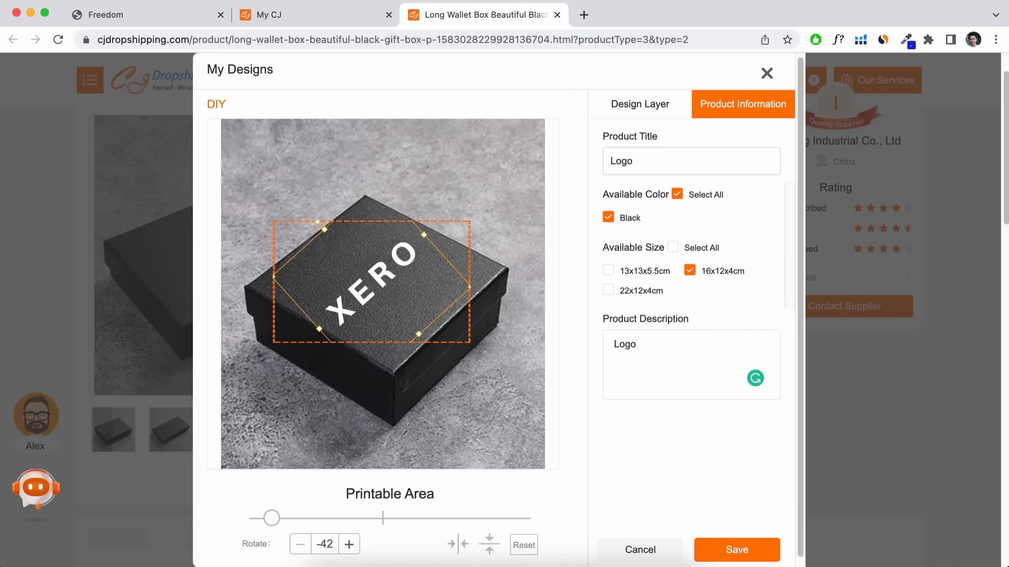
Save the Logo box design, confirm, and return to the Custom Packaging catalogue.
left_click(748, 552)
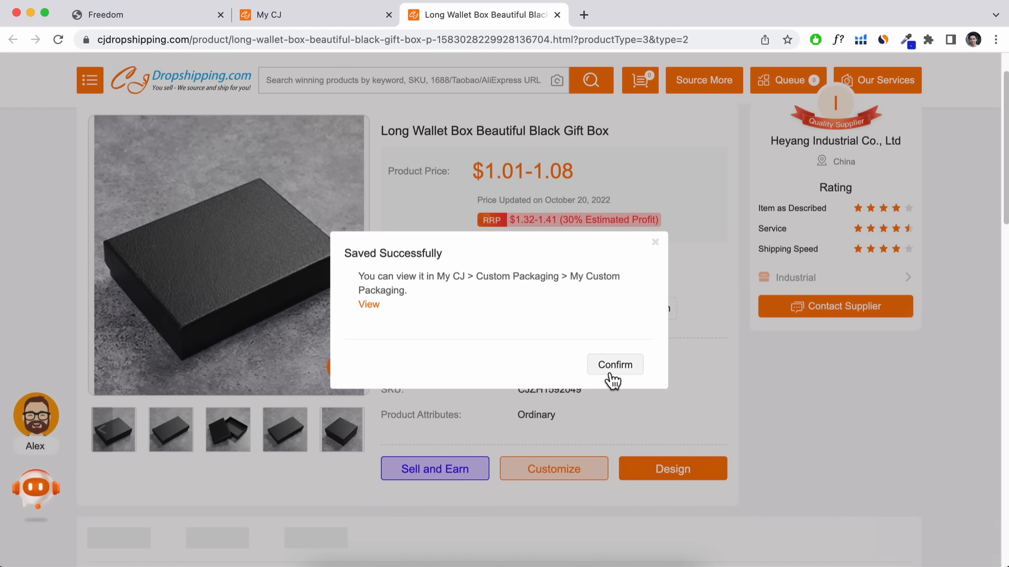
left_click(612, 376)
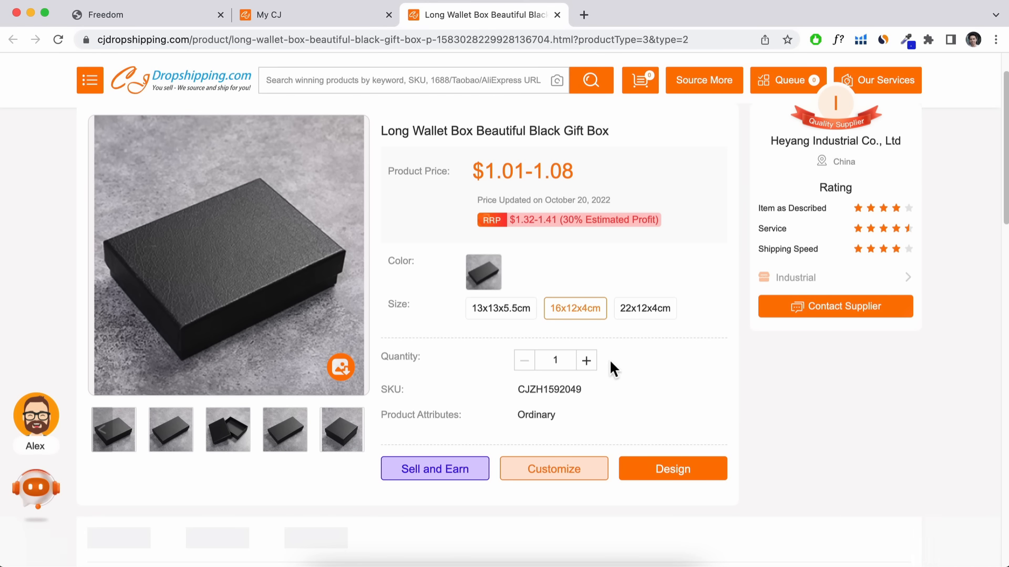
left_click(308, 14)
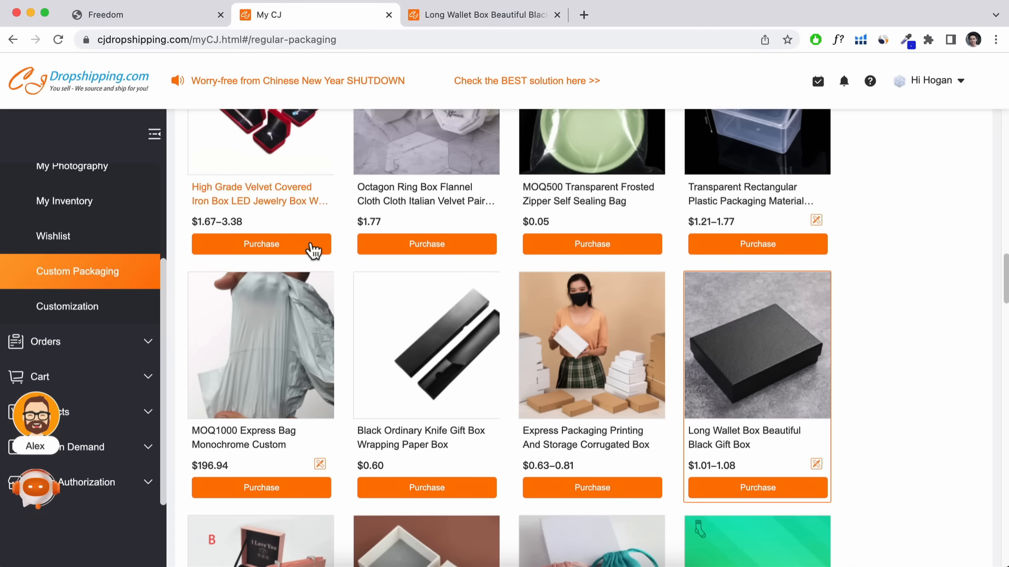
scroll(804, 331, "up", 3)
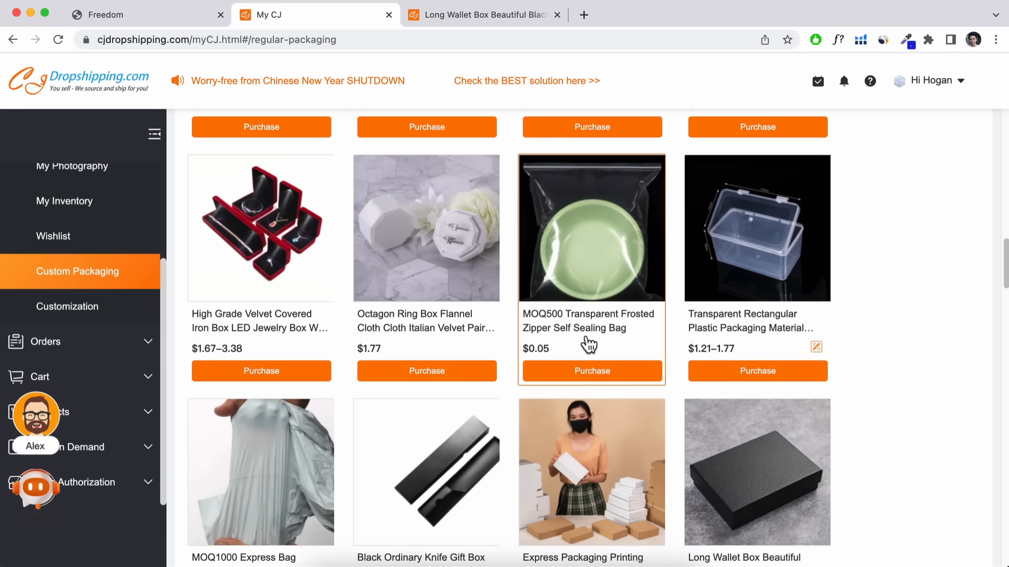
scroll(588, 341, "up", 2)
scroll(587, 342, "up", 3)
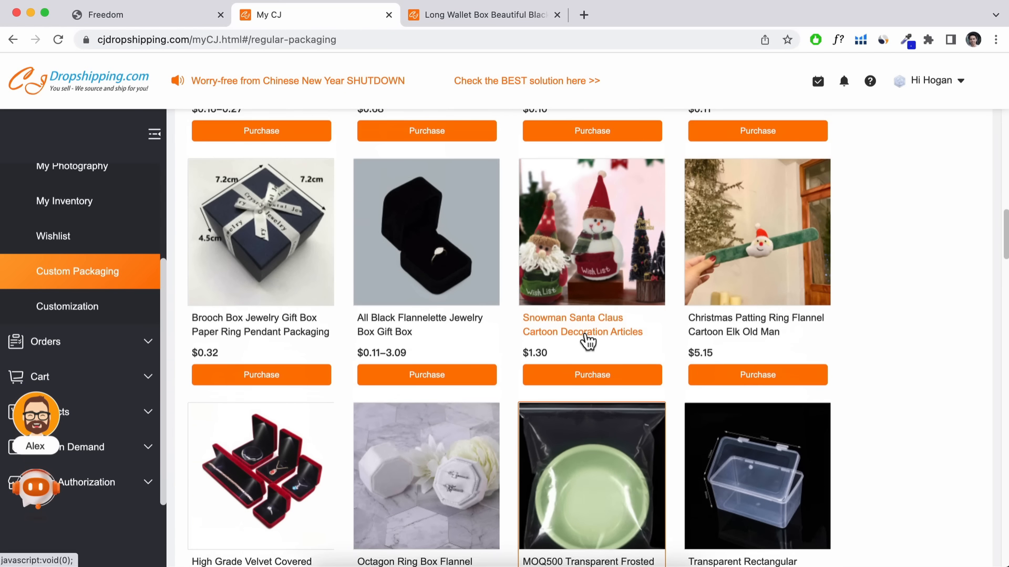
Inspect the MOQ500 frosted zipper bag's product page, then return to the catalogue.
scroll(587, 342, "down", 4)
left_click(588, 293)
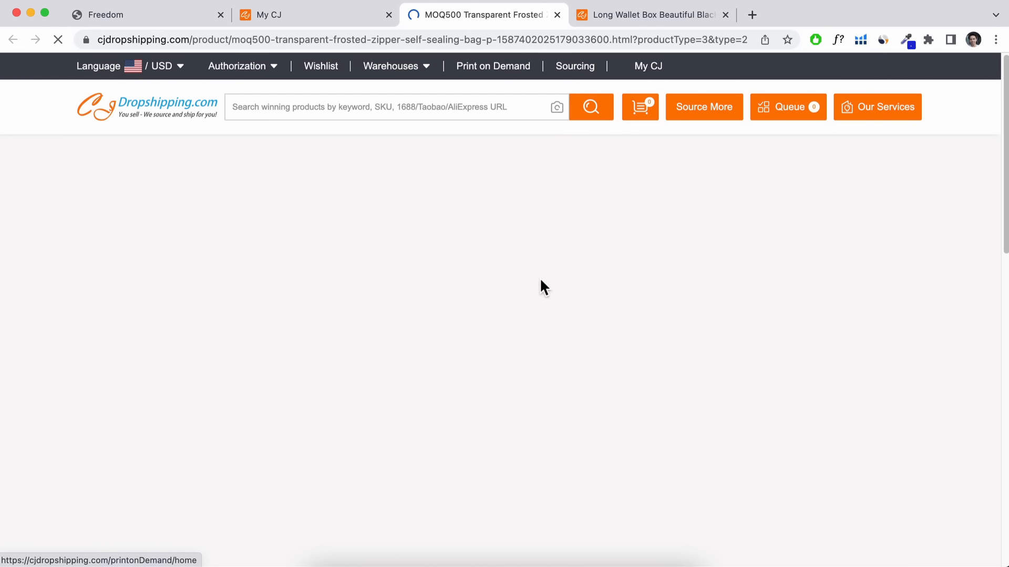
scroll(567, 299, "down", 3)
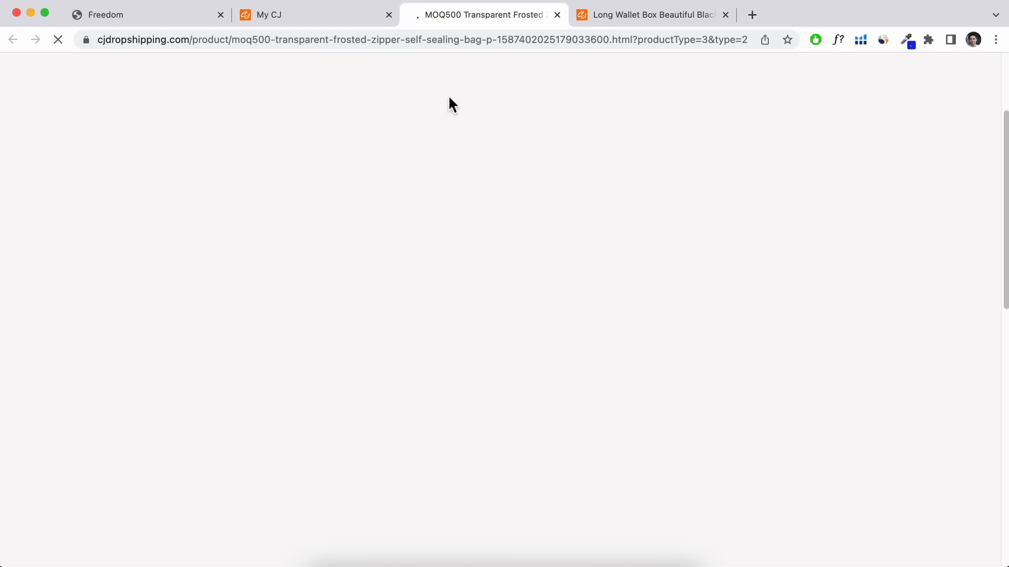
left_click(328, 19)
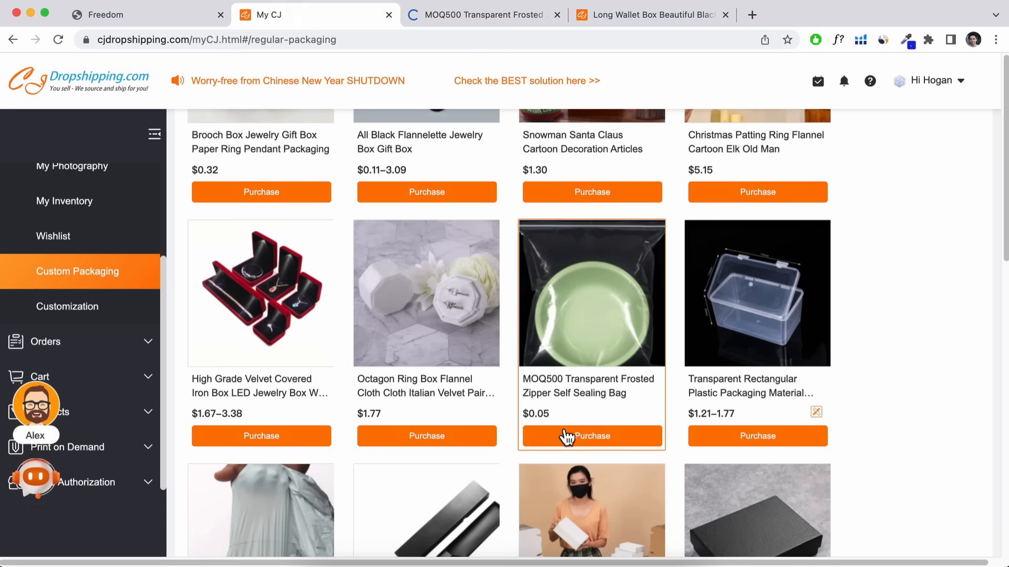
left_click(501, 10)
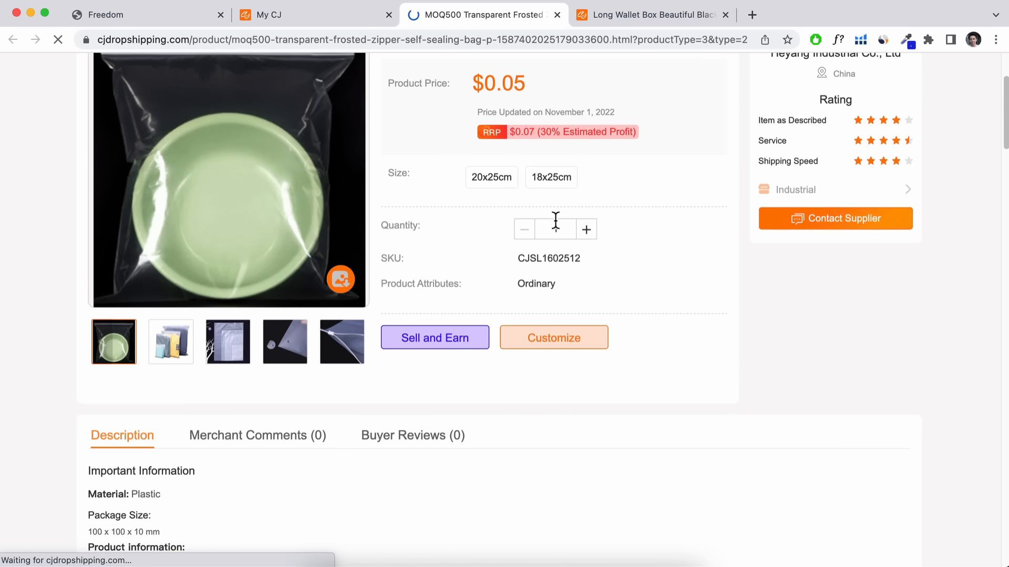
scroll(581, 269, "down", 8)
scroll(572, 276, "down", 10)
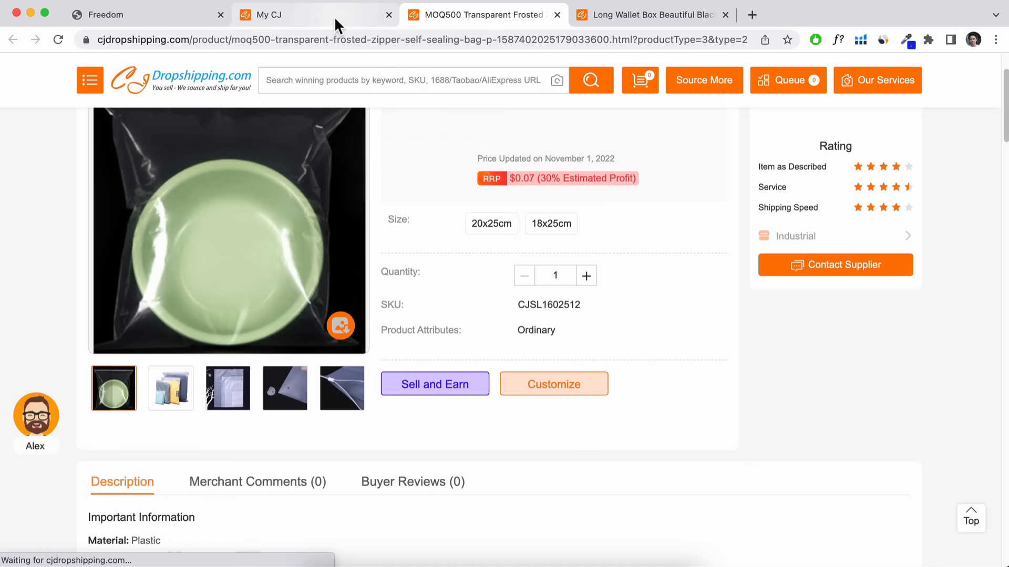
left_click(334, 17)
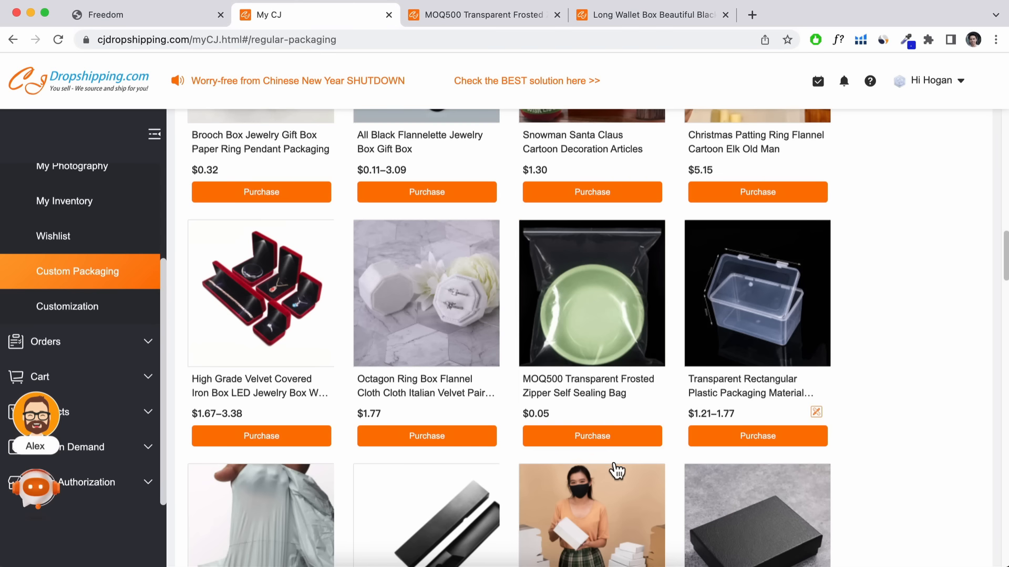
Dismiss the frosted zipper bag purchase dialog and scroll back to the catalogue top.
left_click(606, 447)
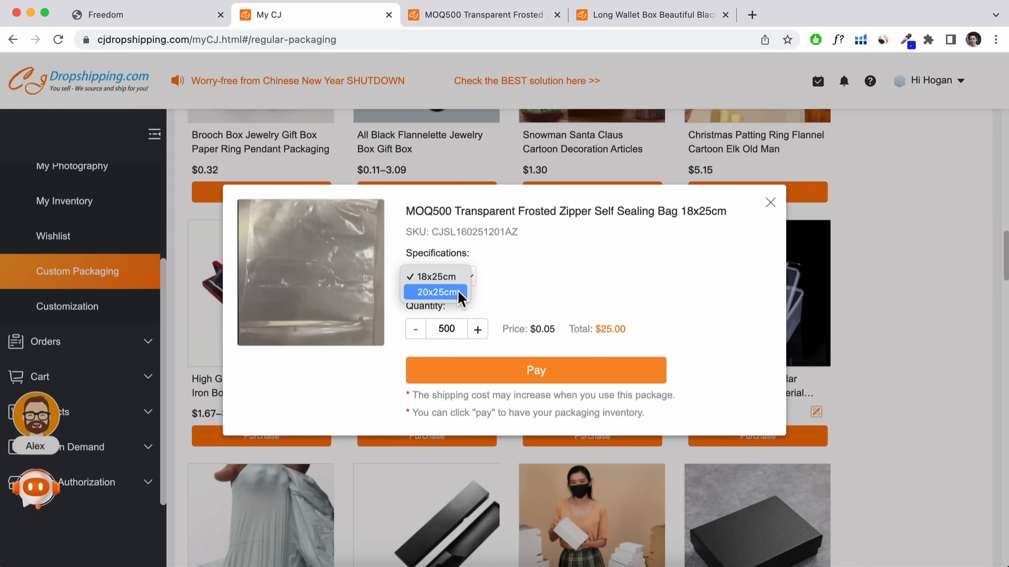
left_click(769, 204)
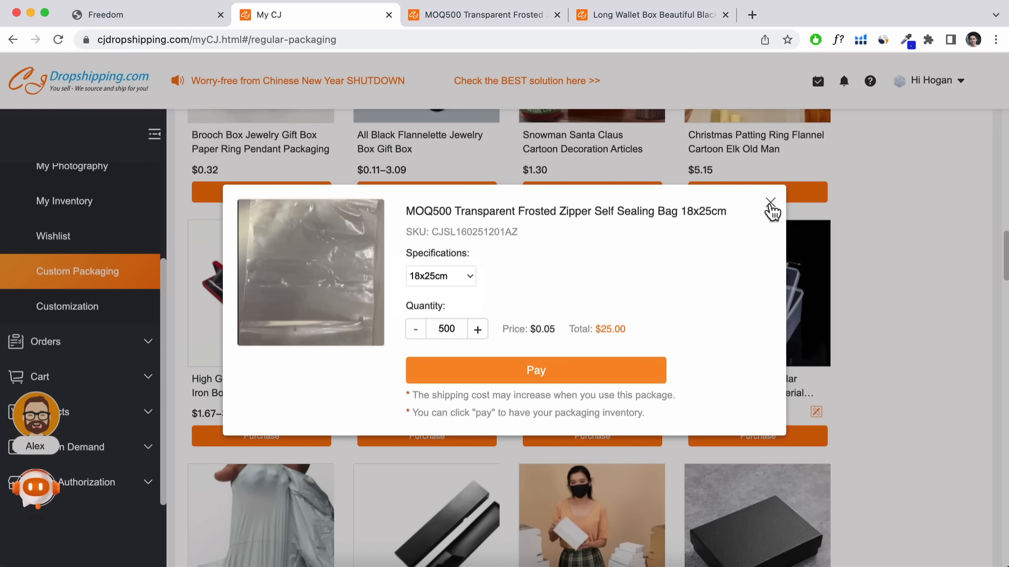
left_click(769, 203)
scroll(851, 221, "up", 10)
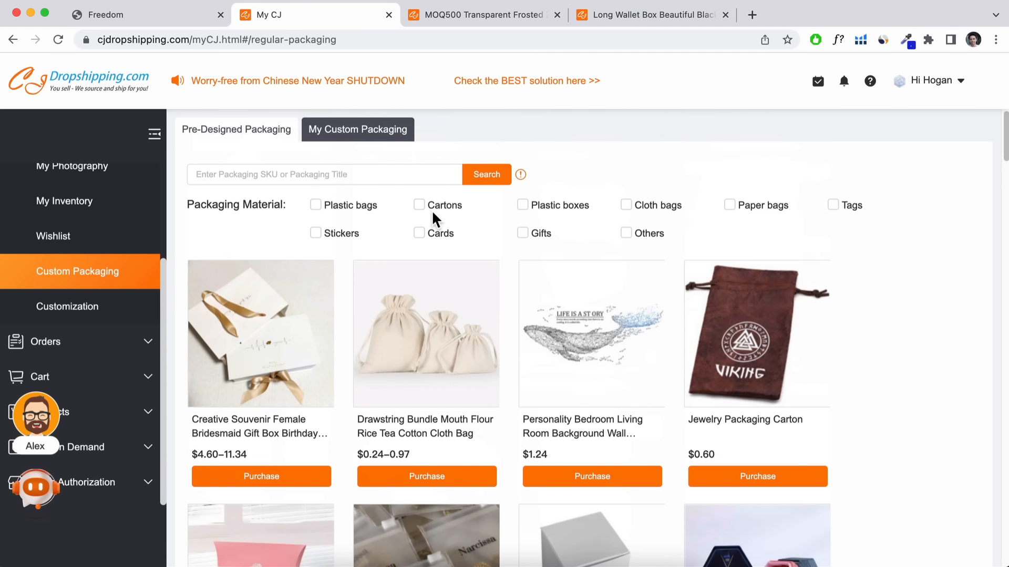
Order 2 of the Logo Black 16x12x4cm boxes from My Custom Packaging, totalling $2.02.
left_click(367, 138)
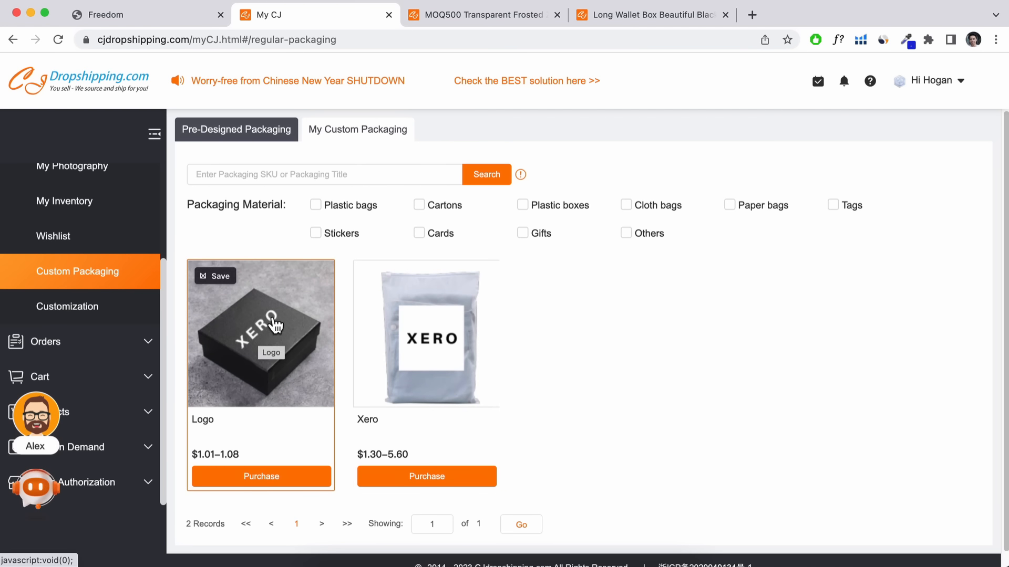
left_click(270, 477)
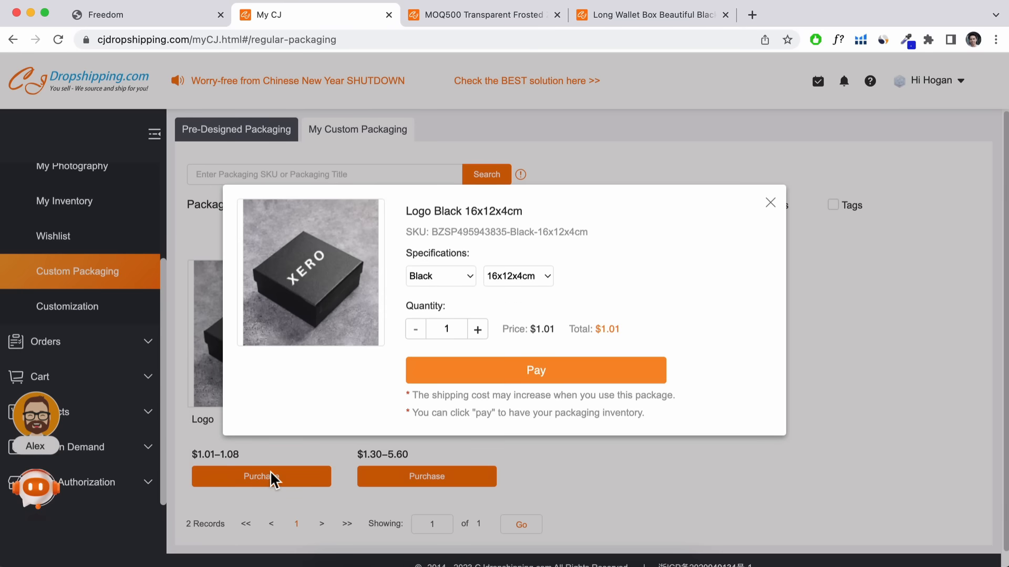
left_click(478, 331)
left_click(538, 374)
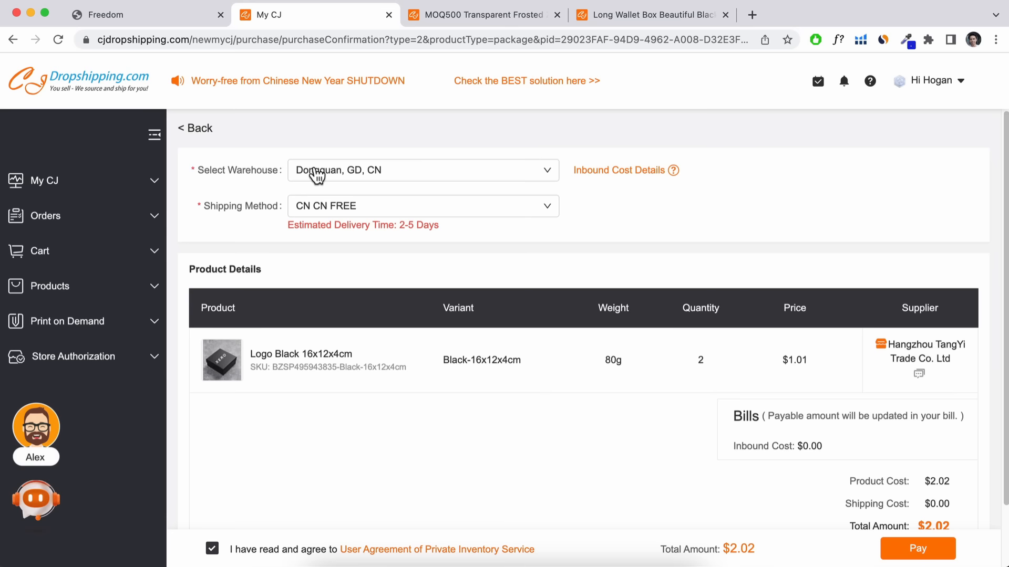
Ship the logo box order from the Jinhua, ZJ, CN warehouse with CN CN FREE shipping.
left_click(339, 173)
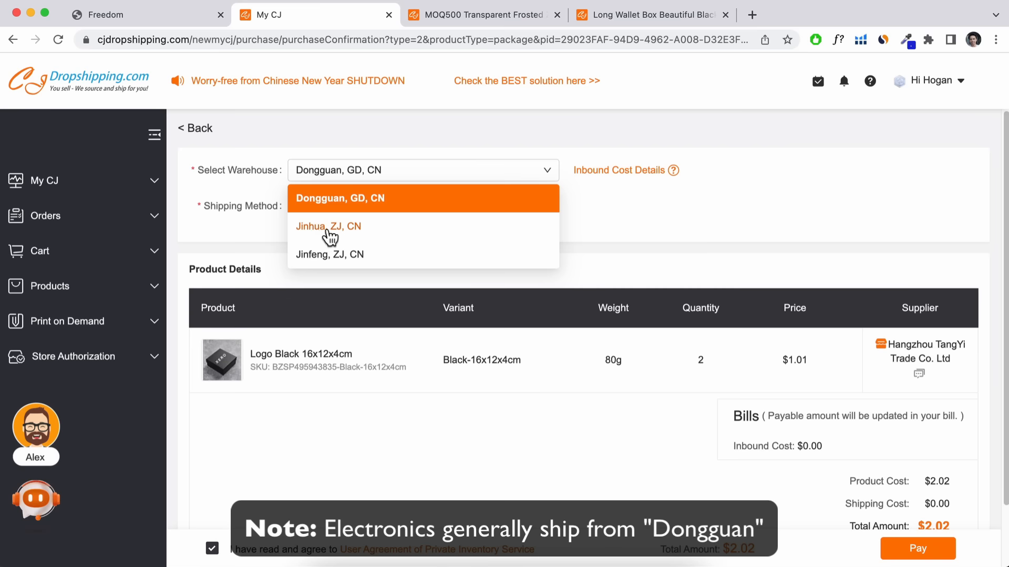
left_click(368, 231)
left_click(504, 172)
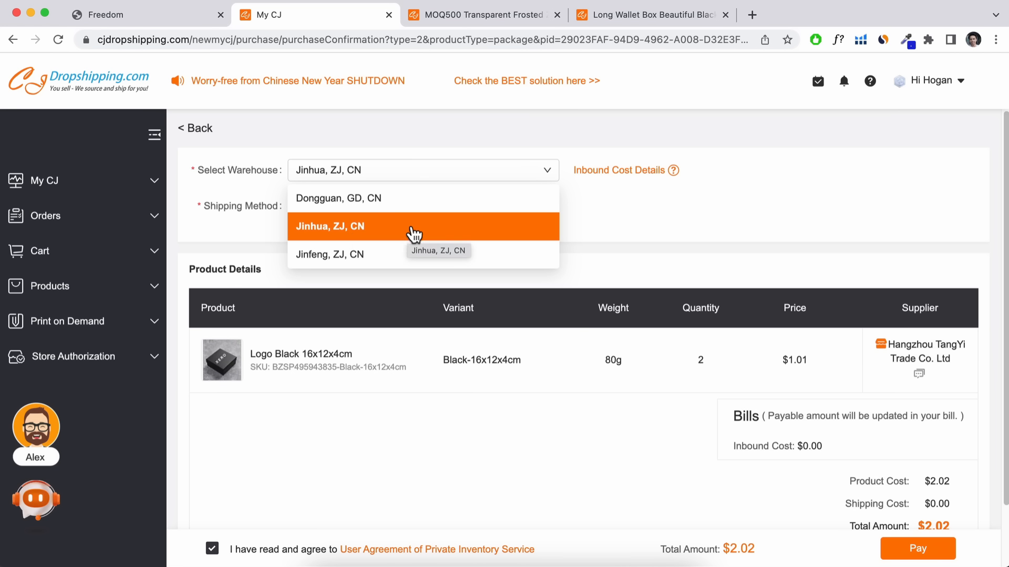
left_click(636, 212)
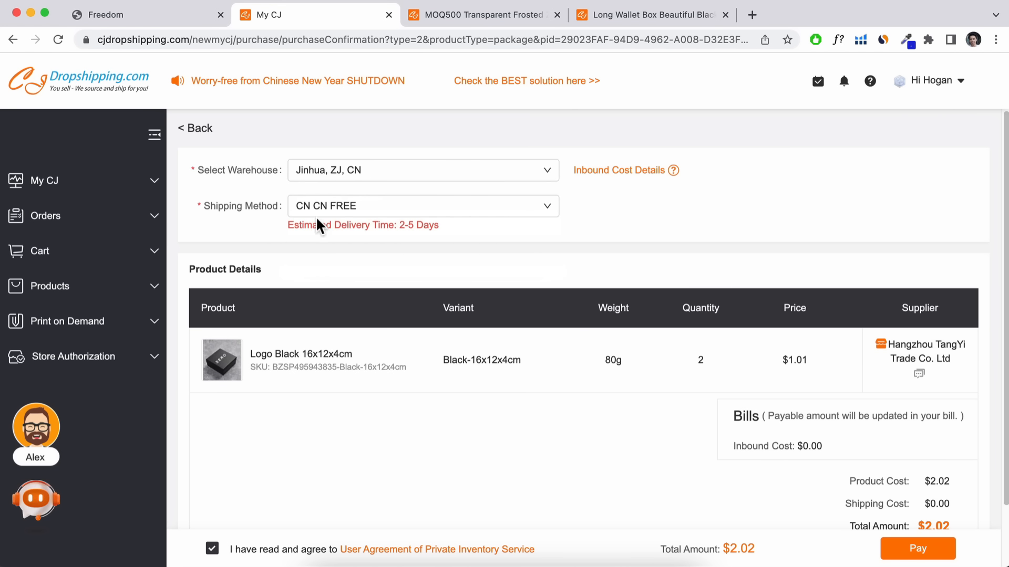
scroll(678, 313, "down", 2)
scroll(677, 311, "down", 1)
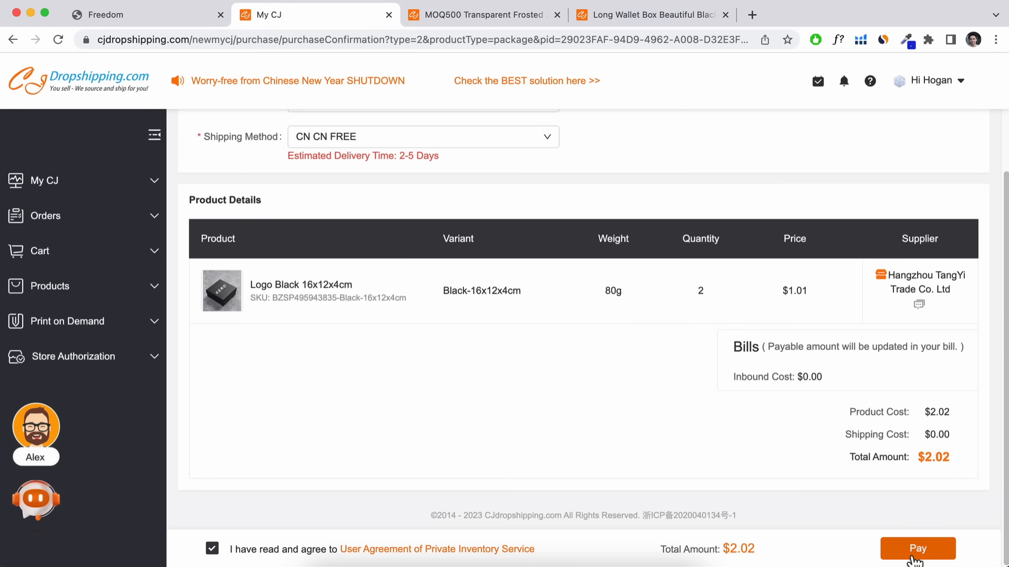
scroll(545, 353, "up", 4)
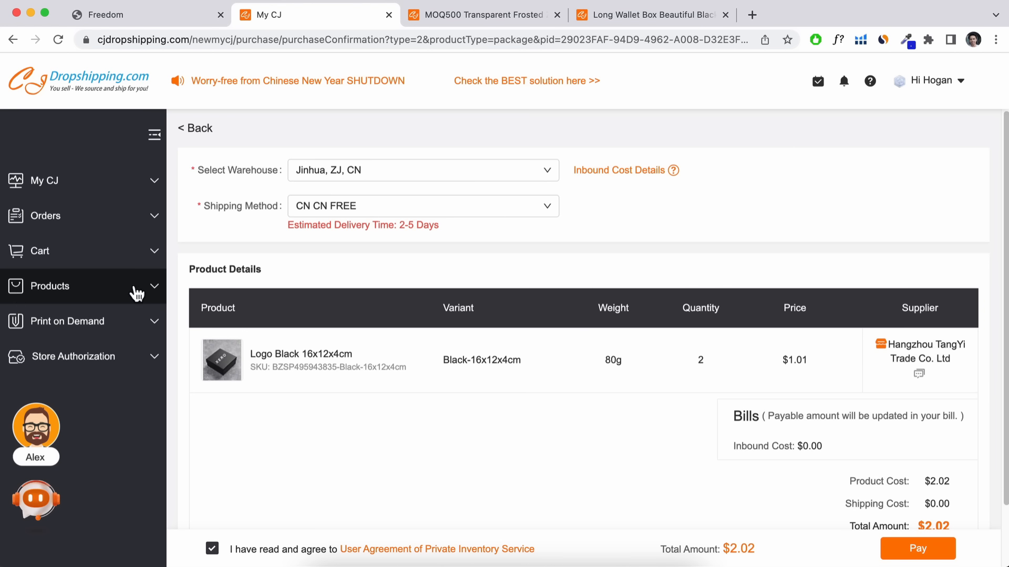
Open Packaging Connection for the third connected product, the wallet SKU CJBHNSNS30977.
left_click(75, 293)
scroll(96, 319, "down", 1)
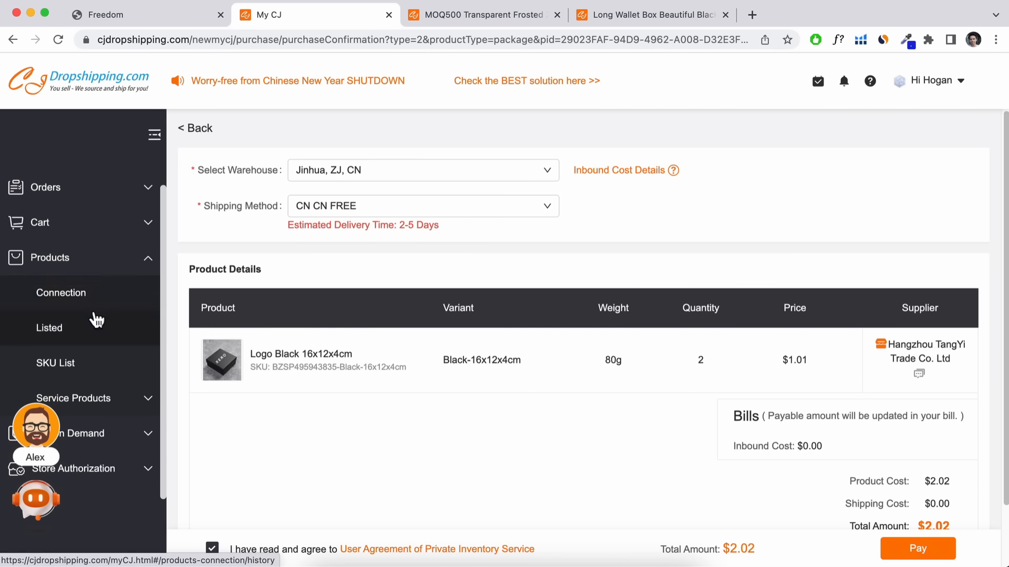
scroll(89, 302, "down", 1)
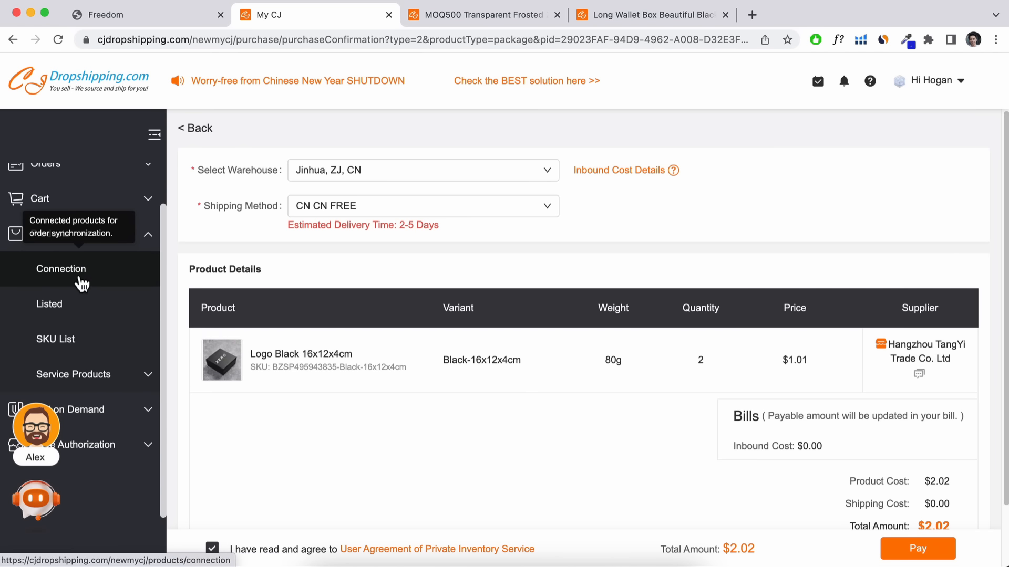
left_click(80, 279)
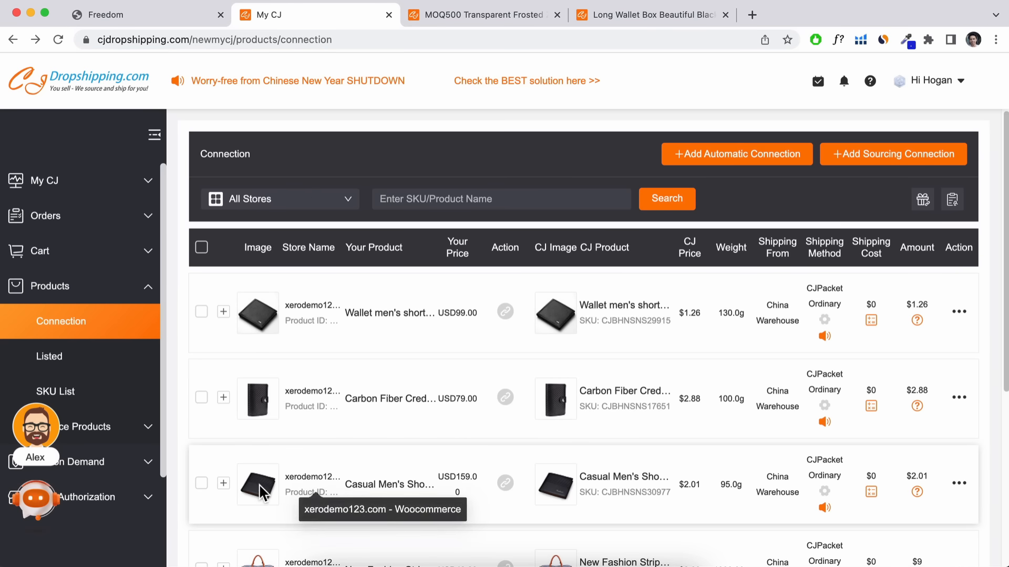
mouse_move(261, 491)
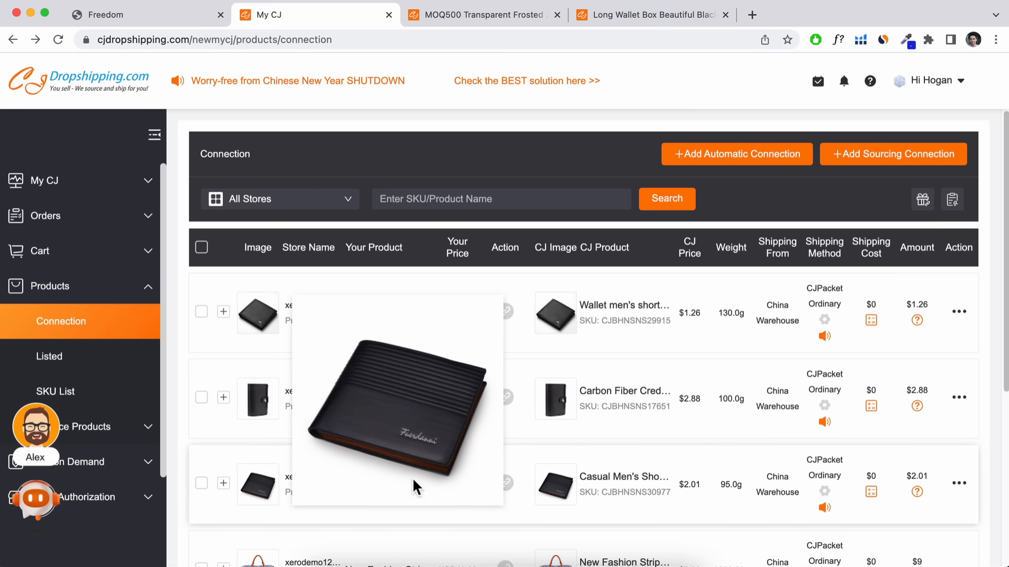
left_click(959, 483)
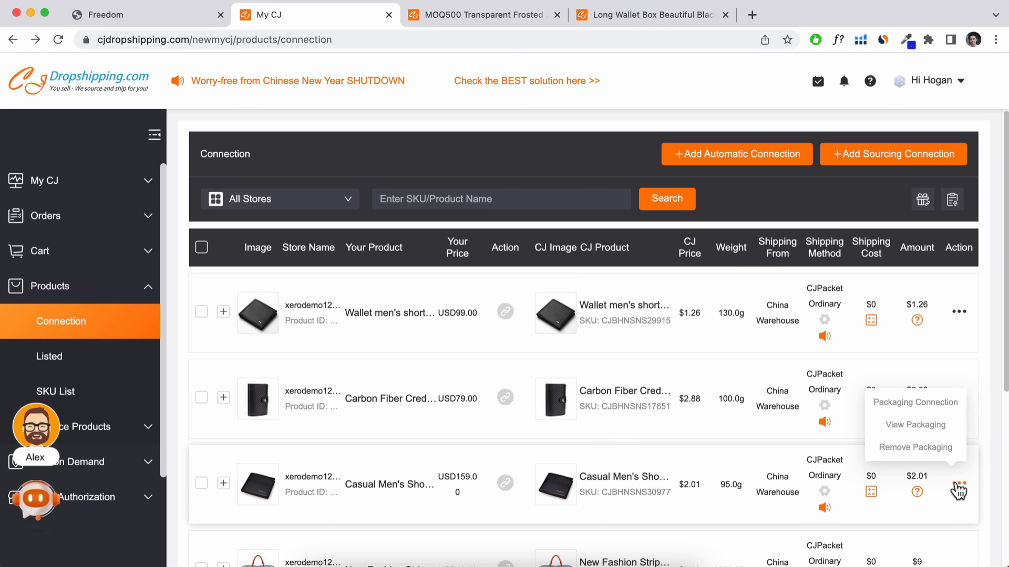
left_click(942, 403)
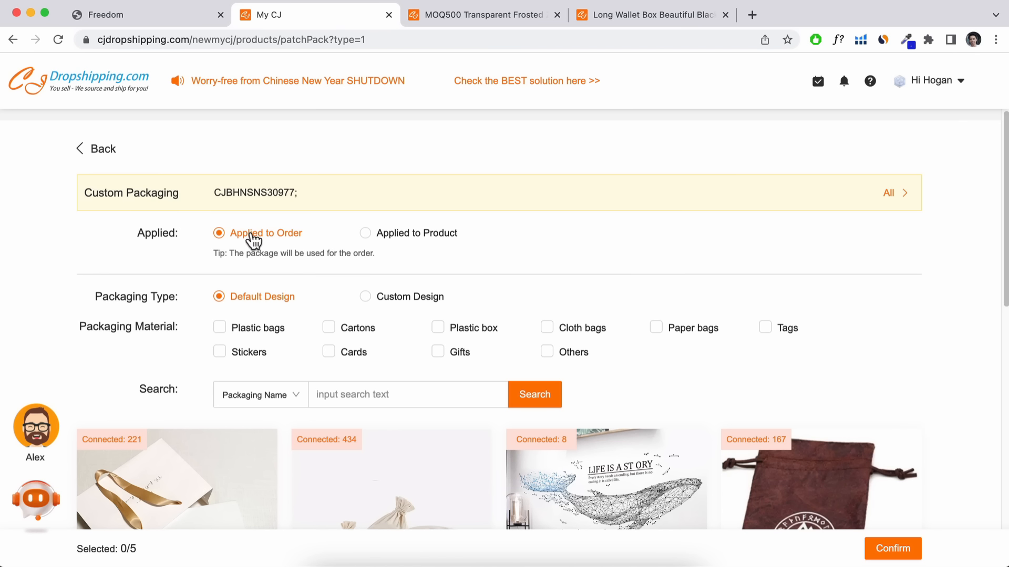
Set the packaging to Applied to Product and filter to Custom Design boxes.
left_click(362, 236)
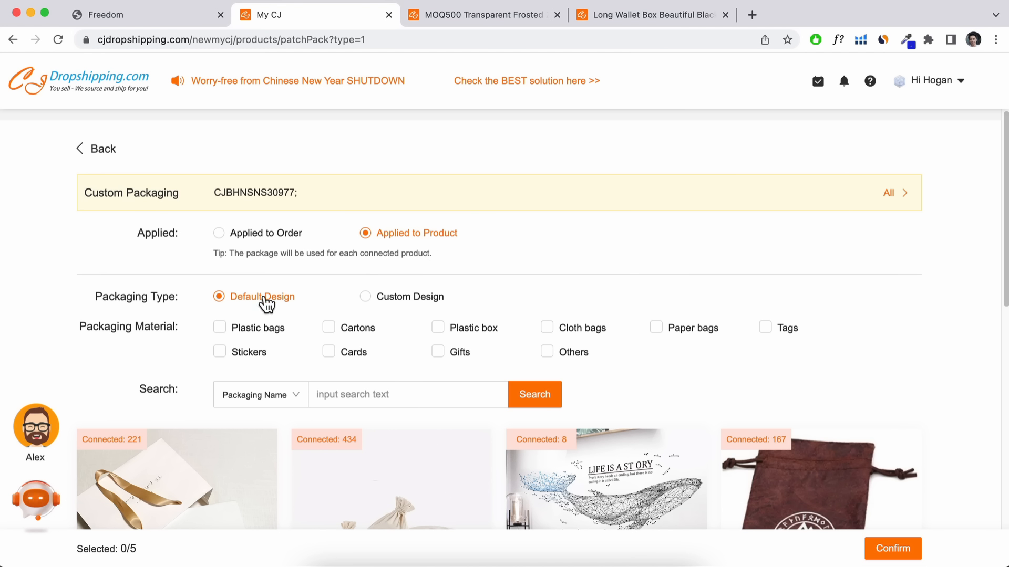
left_click(368, 297)
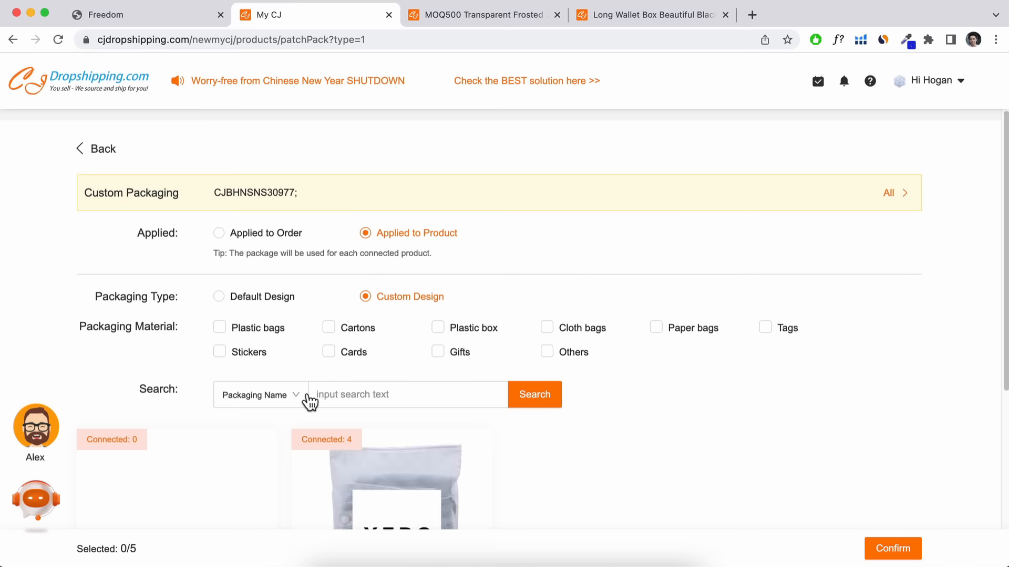
scroll(329, 417, "down", 3)
scroll(229, 434, "down", 1)
scroll(344, 200, "up", 1)
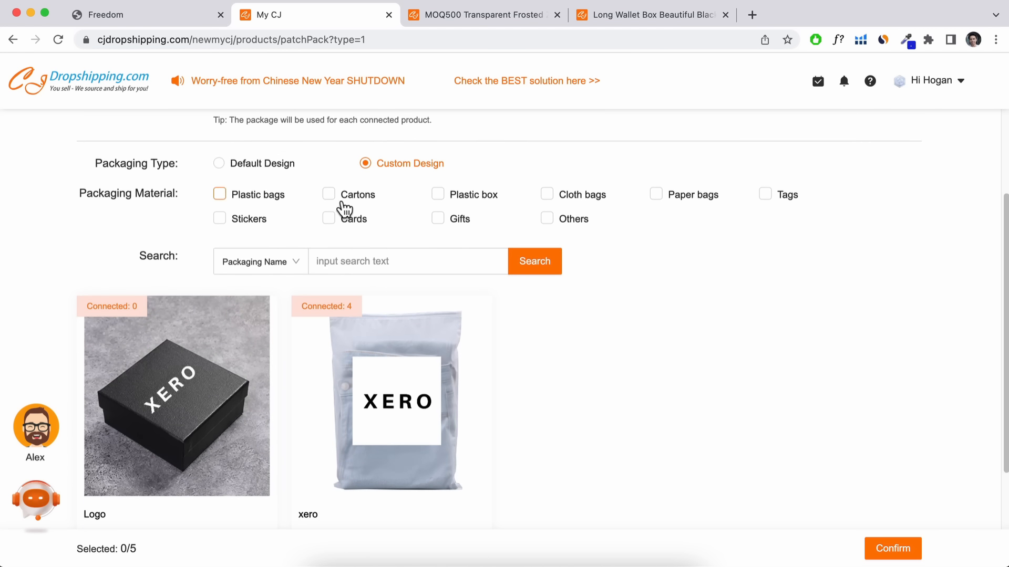
scroll(372, 270, "down", 3)
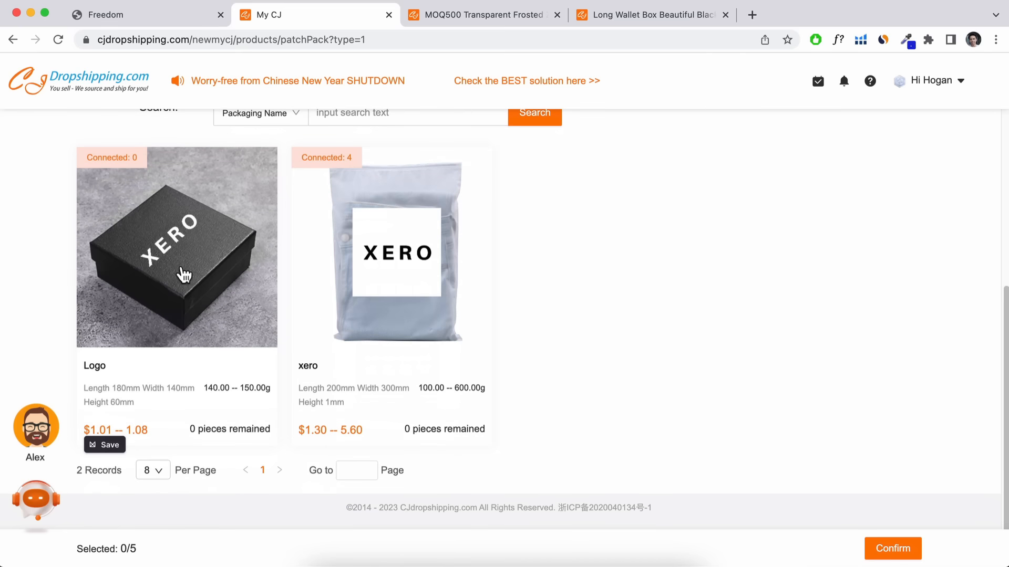
Choose the XERO Logo box in Black-16x12x4cm and confirm the packaging connection.
left_click(155, 248)
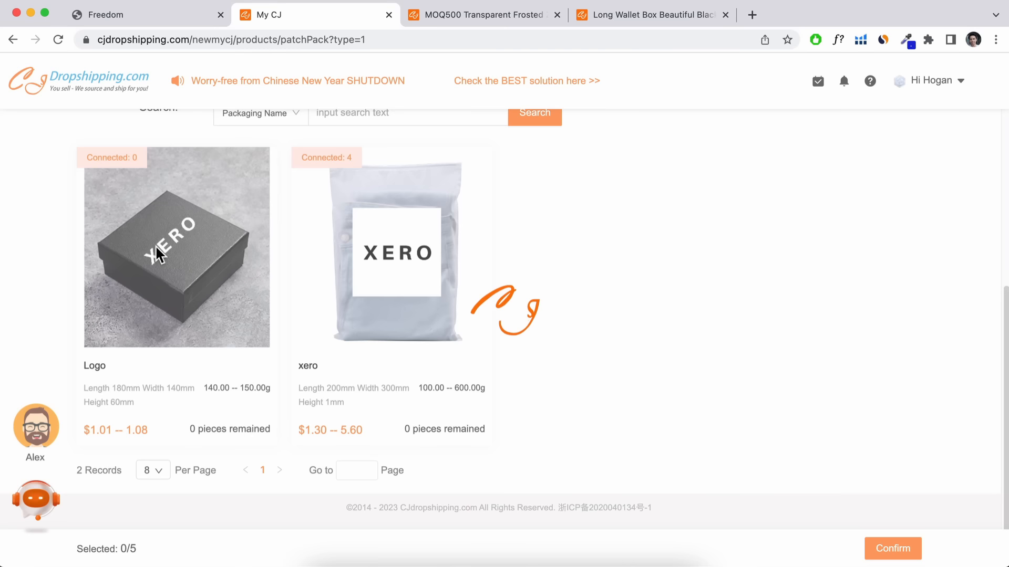
left_click(467, 200)
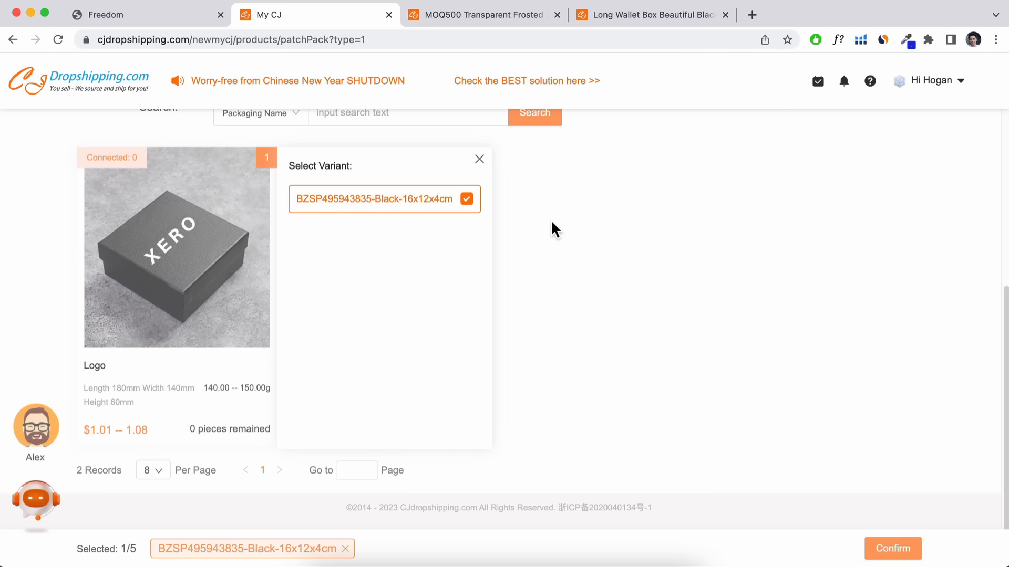
left_click(479, 160)
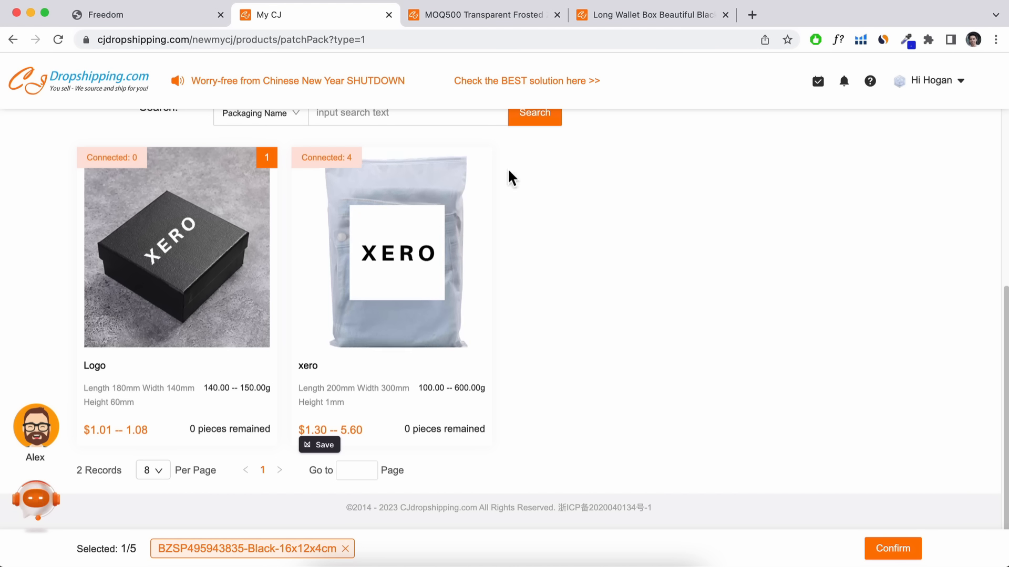
left_click(888, 550)
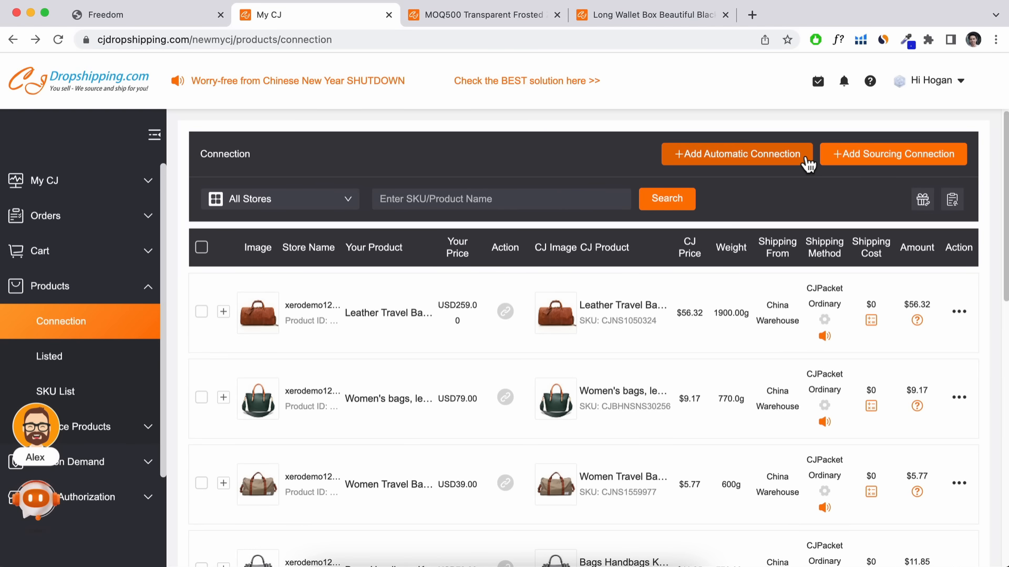
Leave CJdropshipping for the Freedom store's tab, where the empty Track Order page is in Themify Builder.
mouse_move(946, 85)
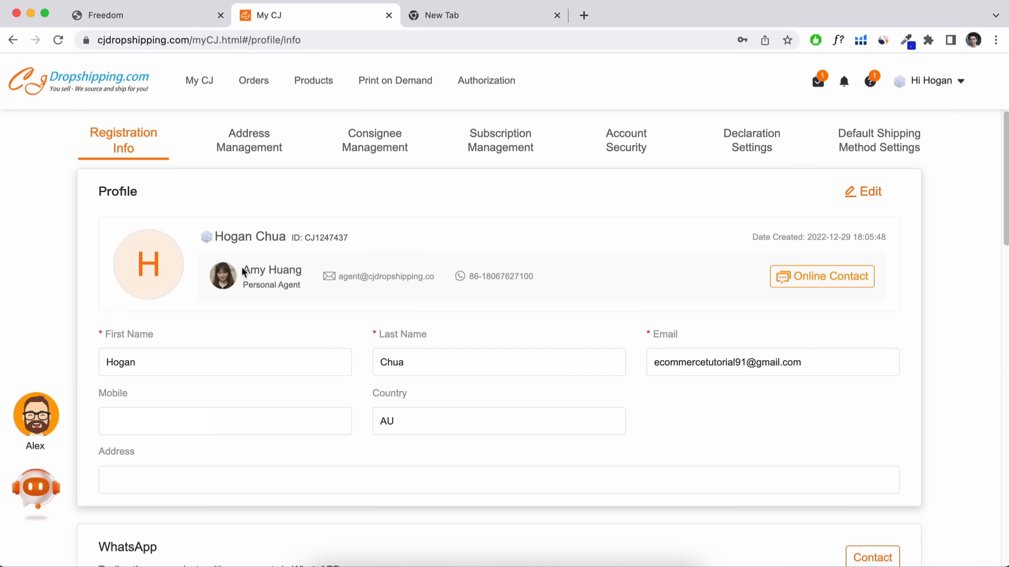
left_click_drag(242, 270, 297, 271)
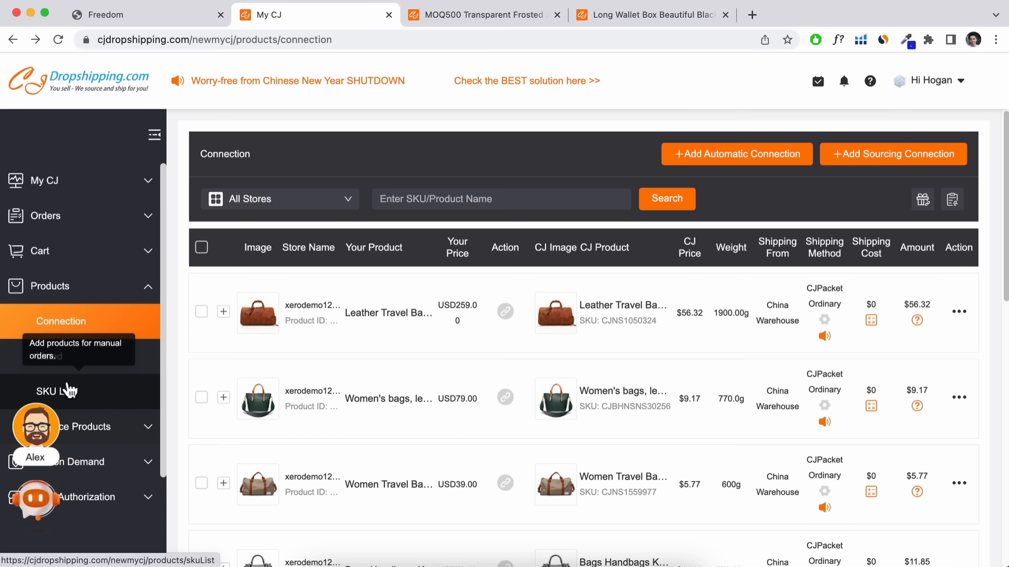
left_click(197, 15)
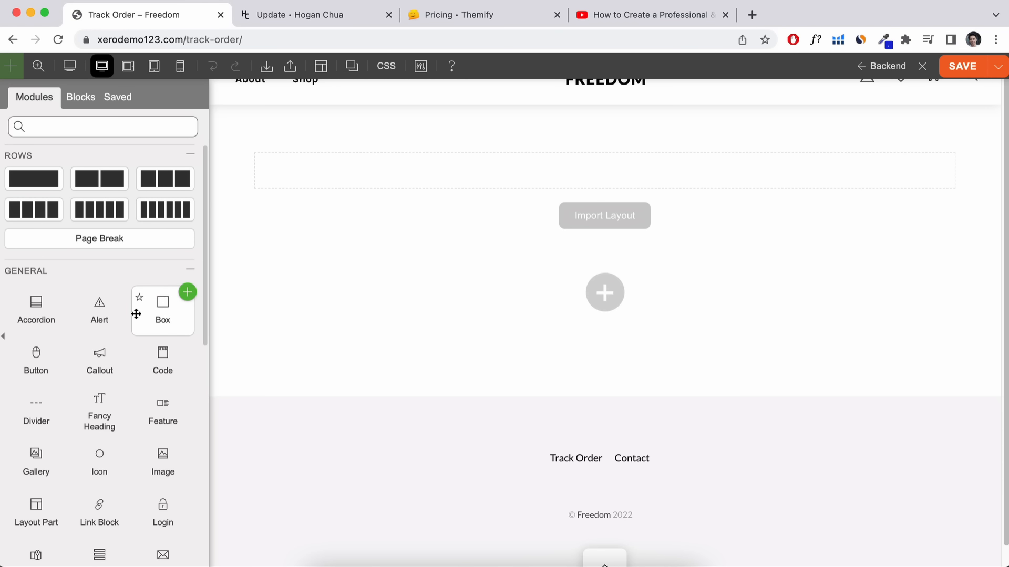
Add an HTML / Text / Shortcode module to the Track Order page and enter the [woocommerce_order_tracking] shortcode.
scroll(136, 314, "down", 5)
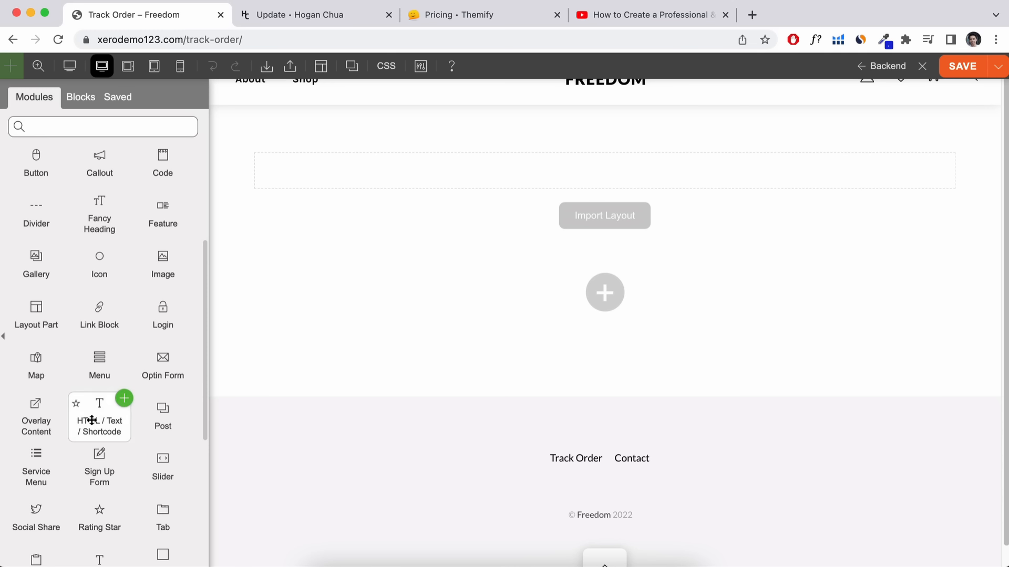
left_click_drag(92, 427, 549, 184)
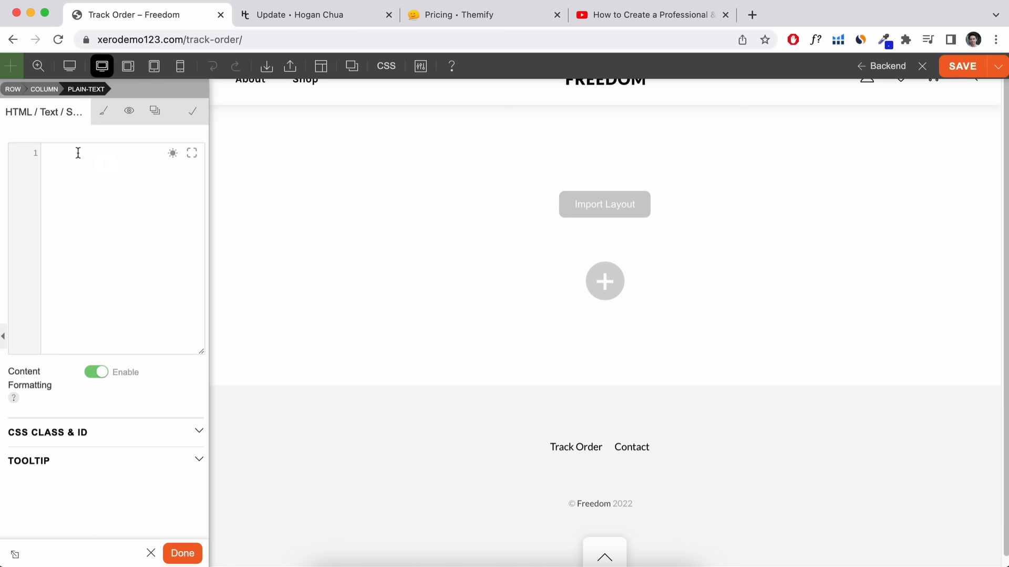
type("[")
type("woocom")
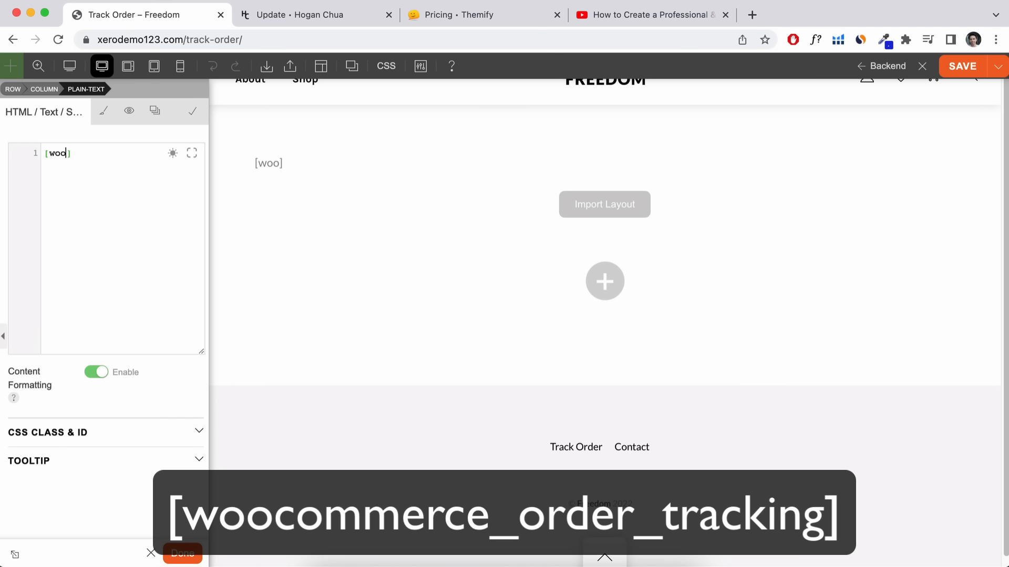
type("mm")
type("rcer")
type("order")
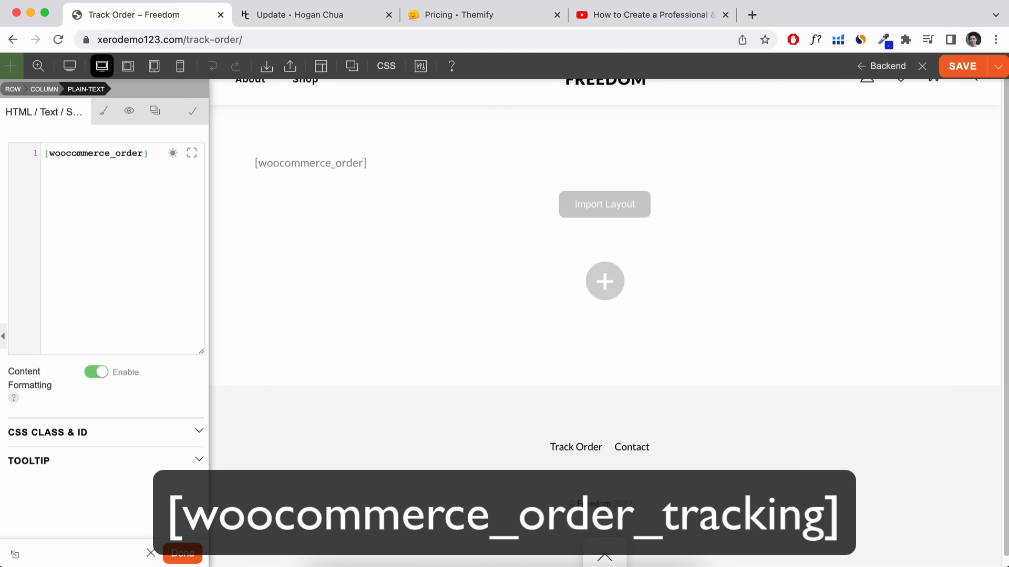
type("_tracking")
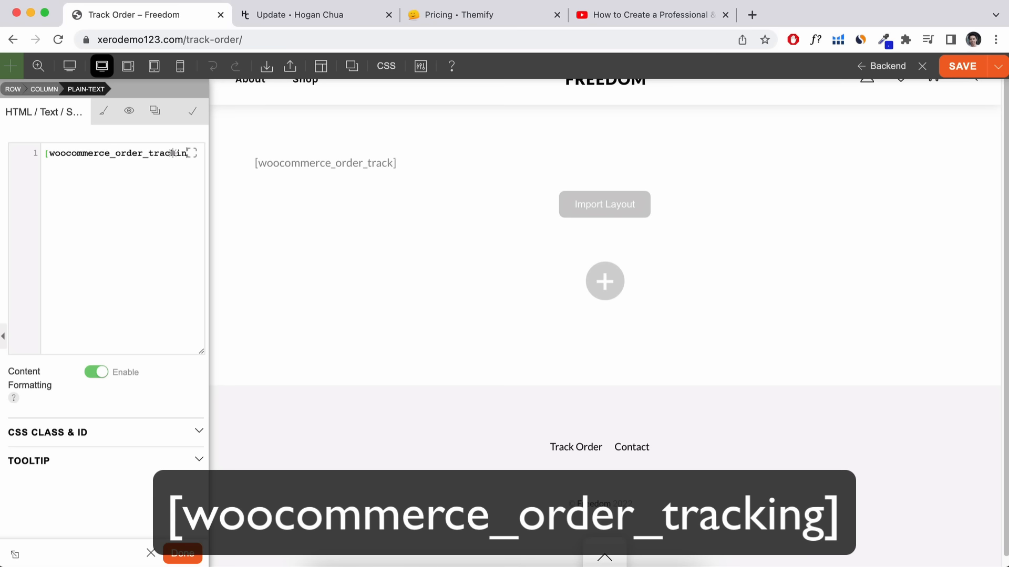